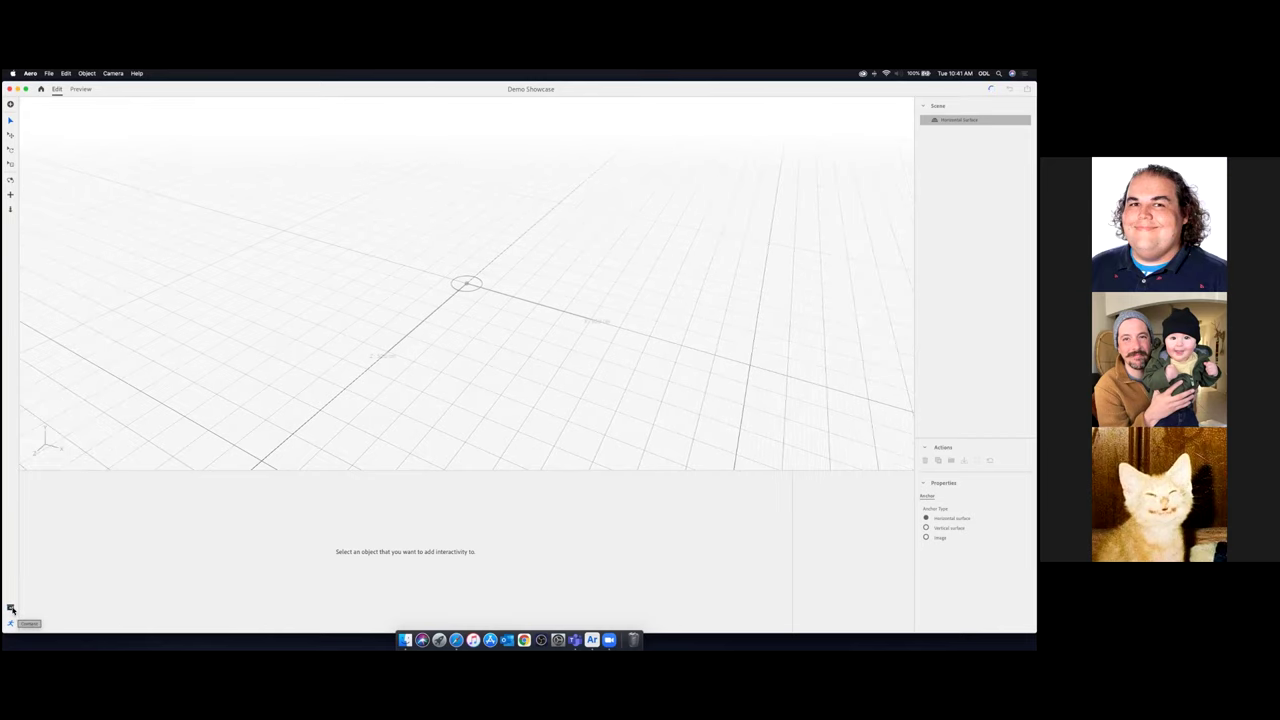
Hide the behavior area and show the Directable characters category of the 3D starter assets
click(11, 622)
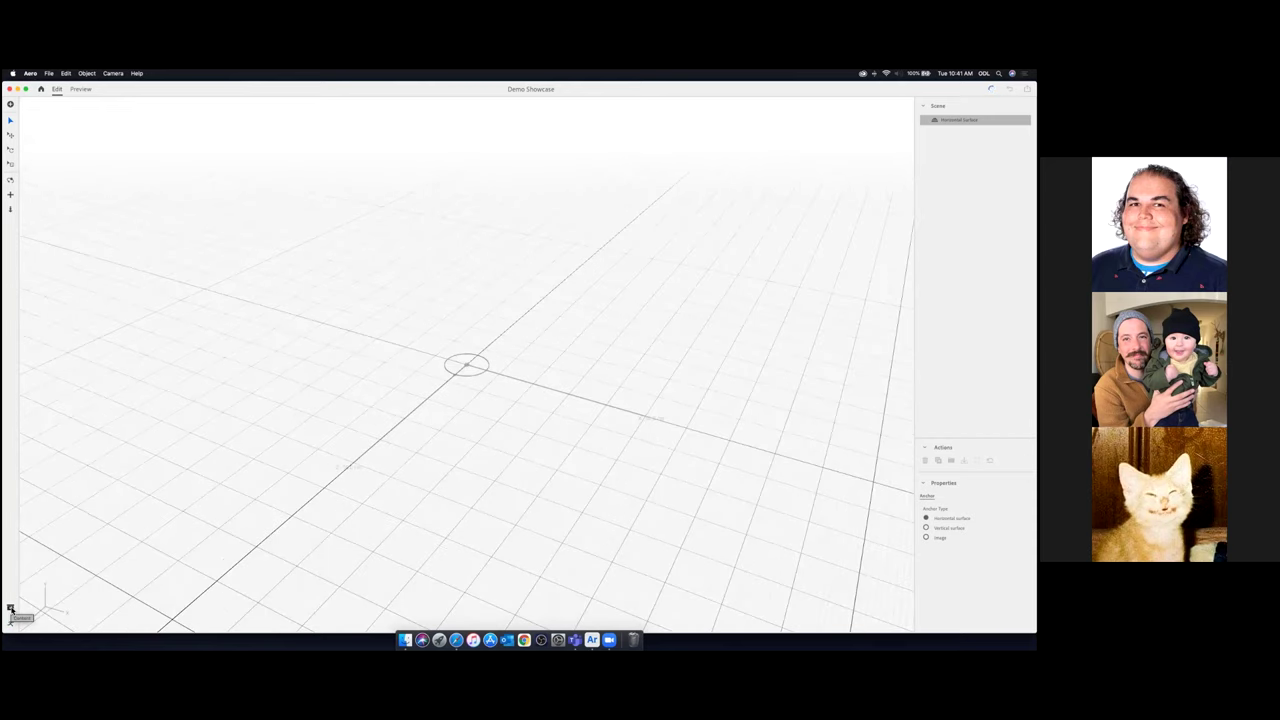
click(10, 608)
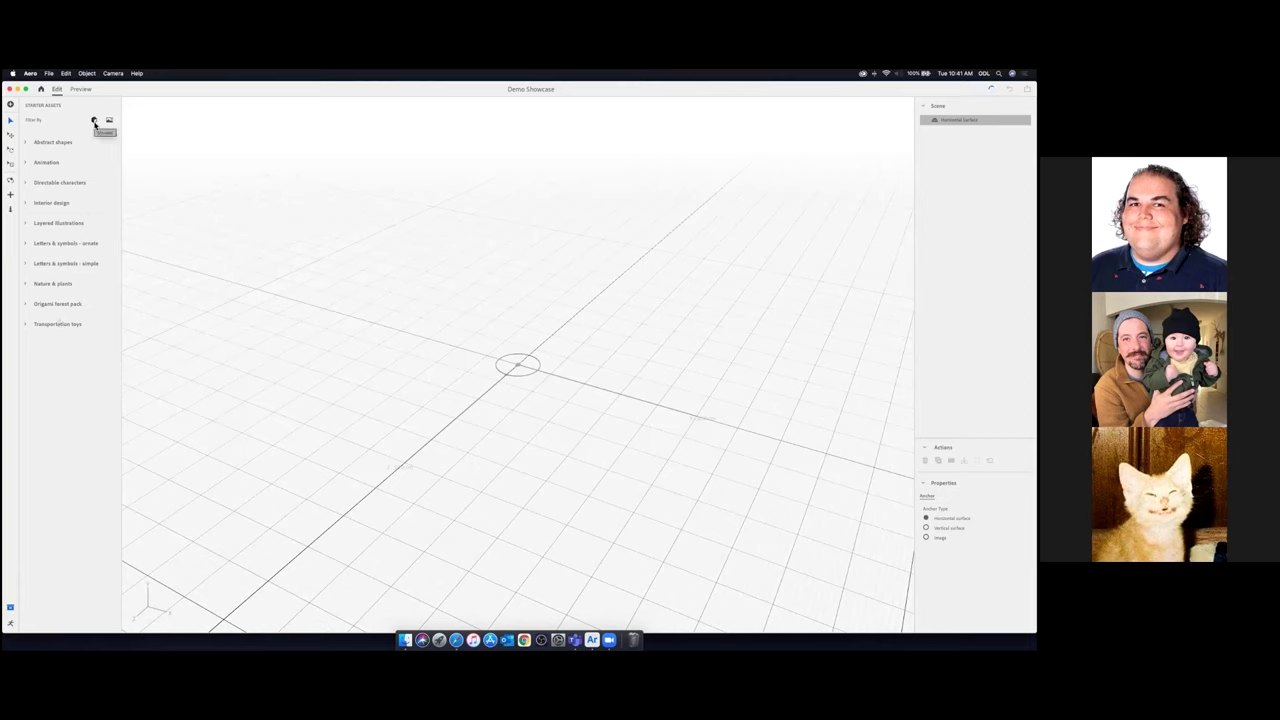
click(94, 121)
click(27, 184)
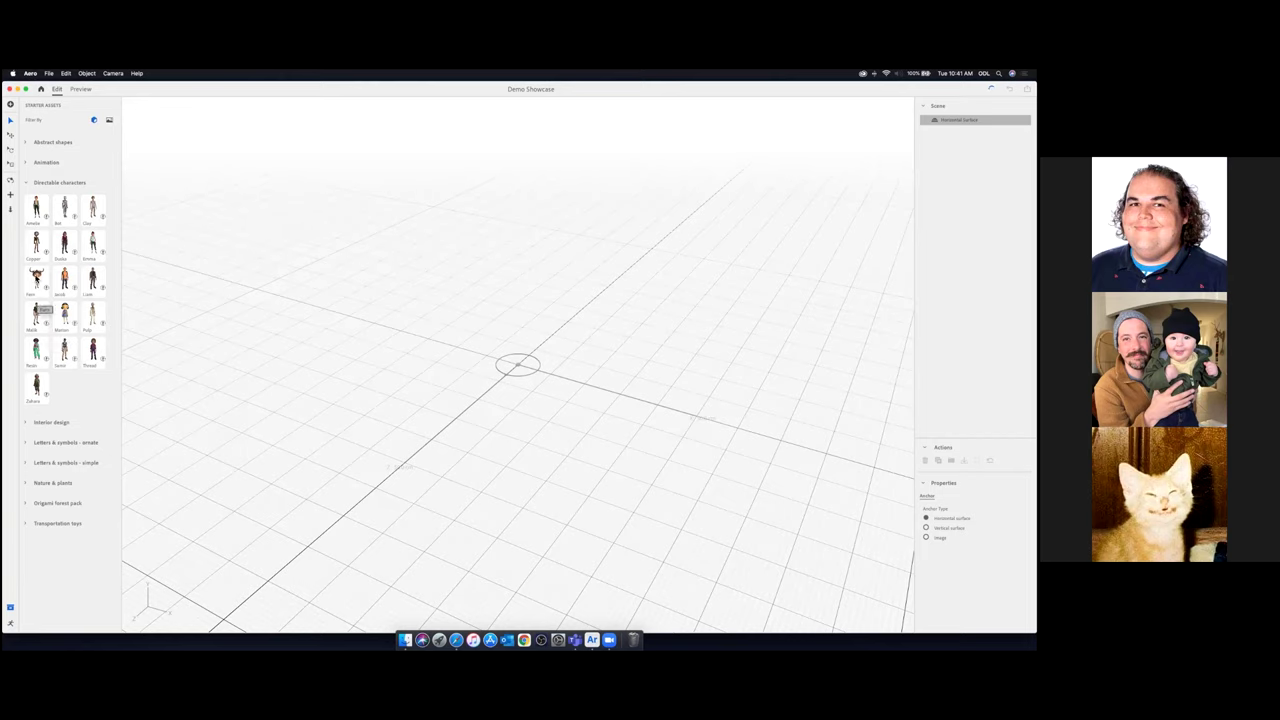
Replace the mistakenly added character with the antlered directable character at the centre of the scene
click(38, 283)
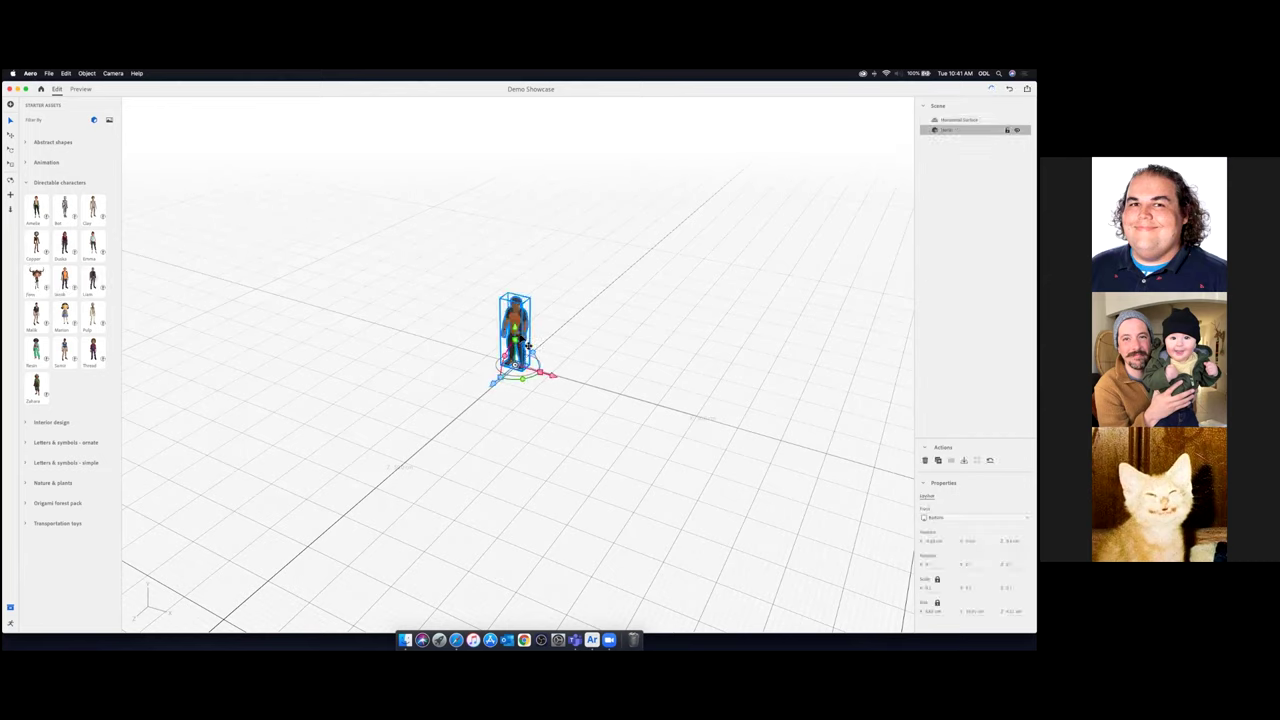
key(super+z)
click(34, 287)
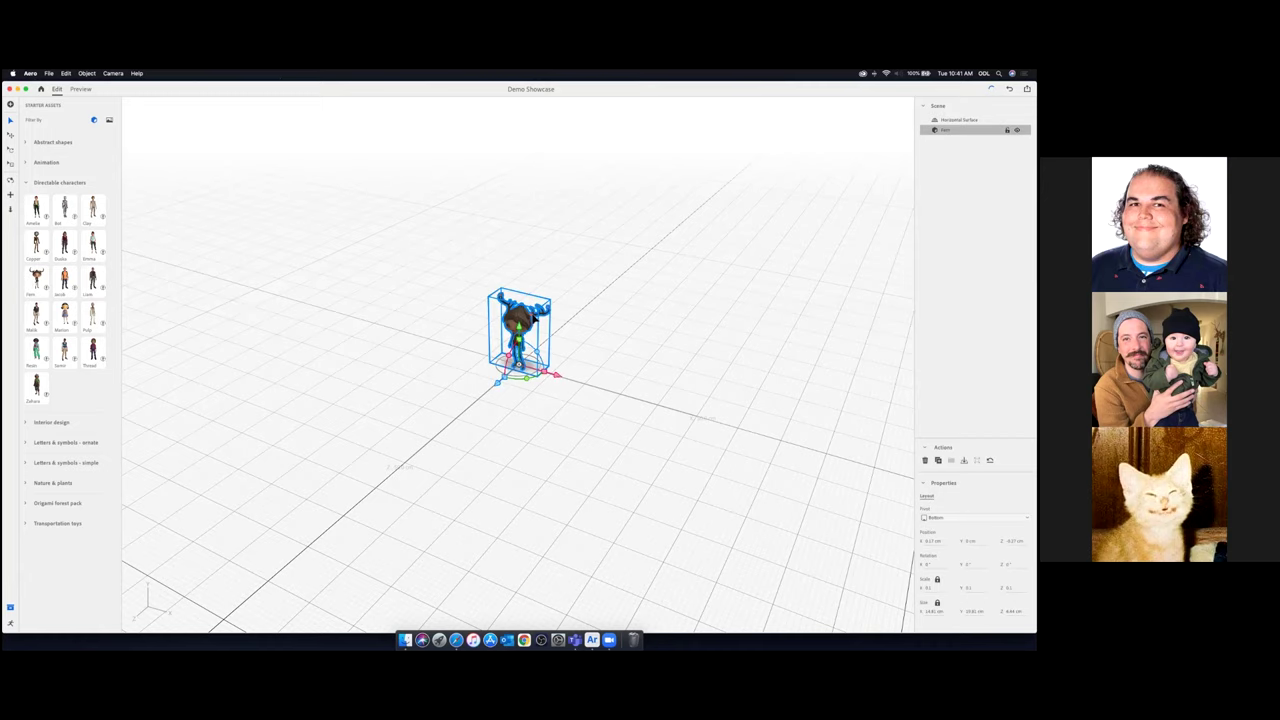
scroll(525, 276, up, 5)
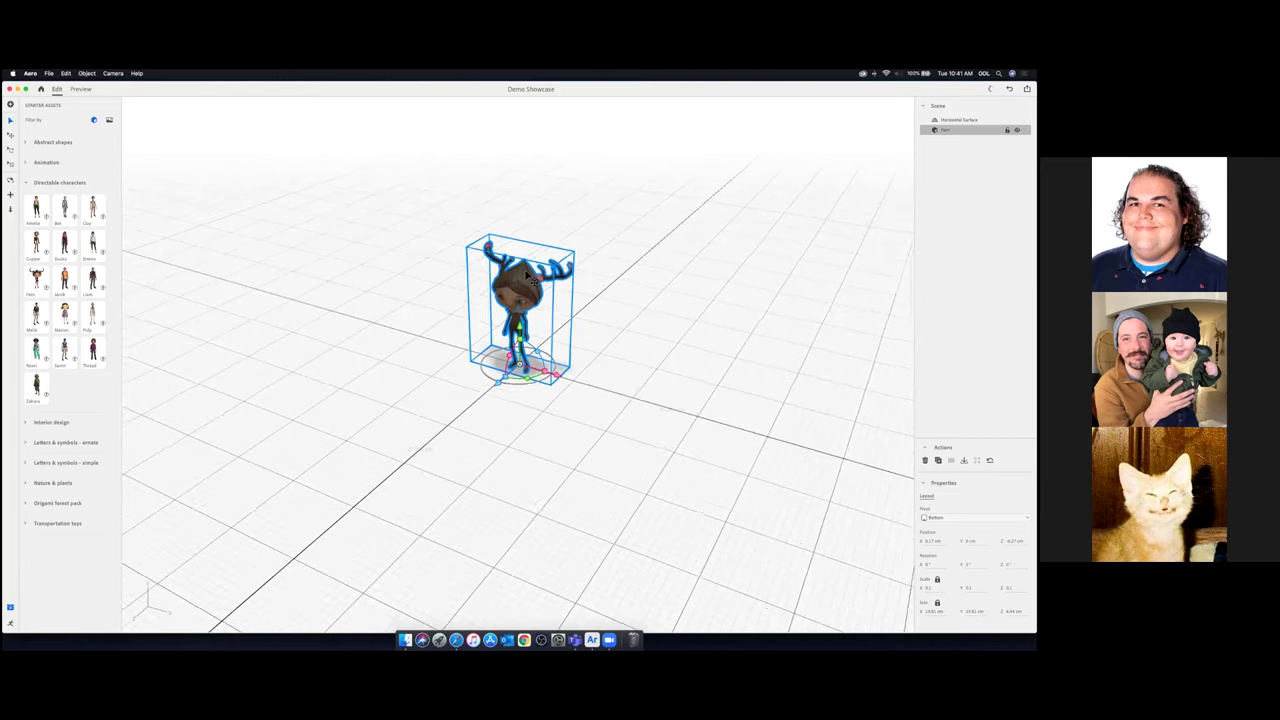
scroll(527, 276, down, 5)
scroll(527, 276, up, 8)
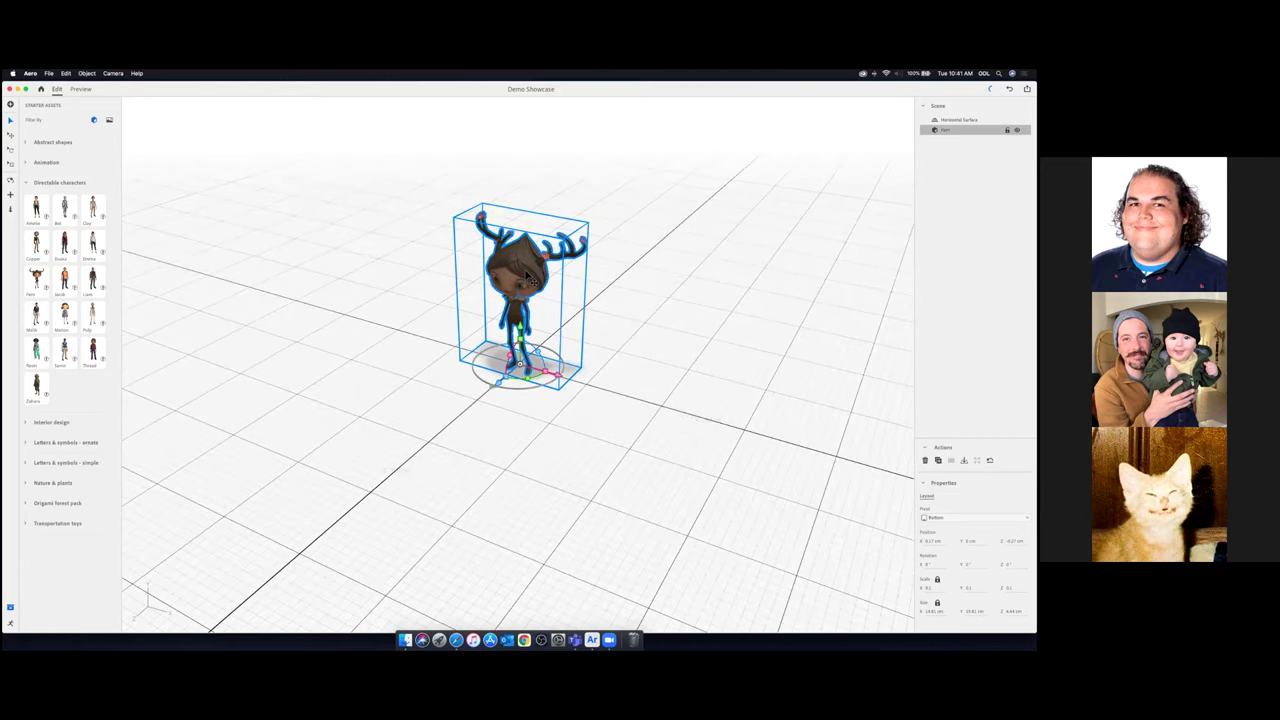
scroll(527, 276, up, 2)
scroll(527, 276, down, 4)
scroll(527, 276, down, 1)
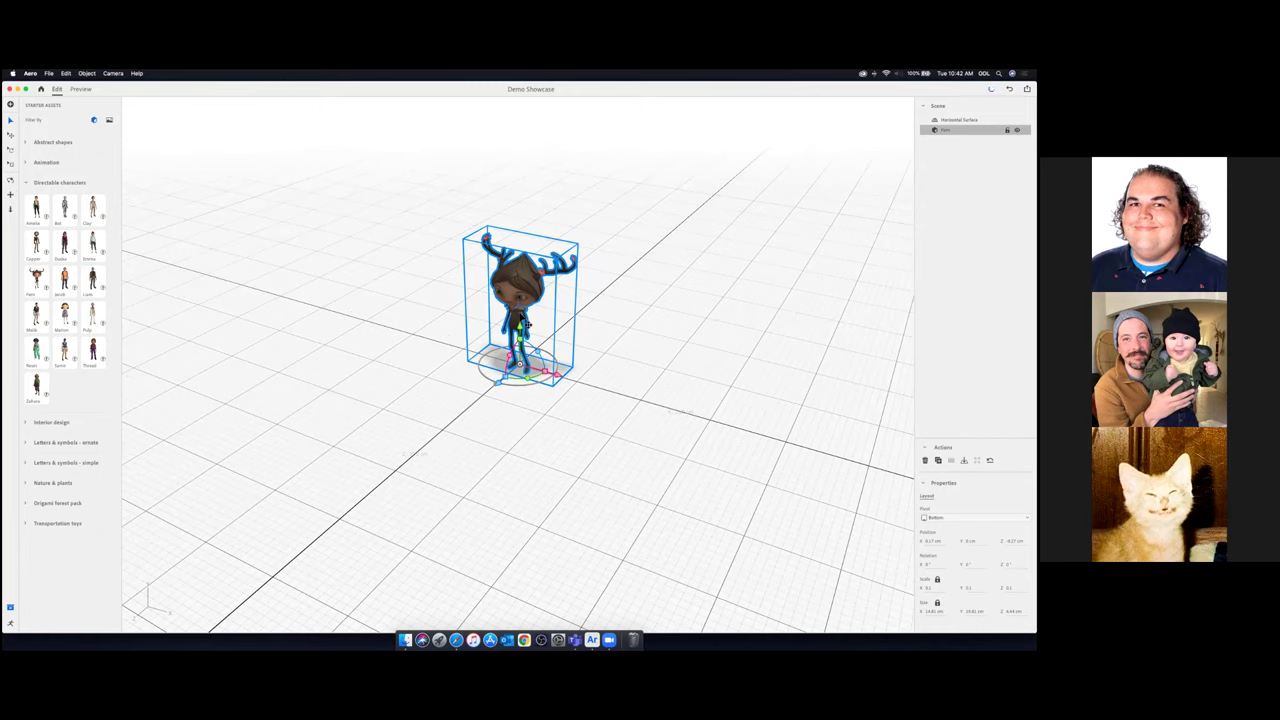
Shift the antlered character slightly, to about -0.3 cm in X, and scale it up a little
mouse_move(515, 300)
mouse_down()
mouse_move(437, 268)
mouse_move(332, 268)
mouse_move(325, 305)
mouse_move(405, 372)
mouse_move(524, 415)
mouse_move(595, 410)
mouse_move(640, 385)
mouse_move(625, 300)
mouse_move(576, 243)
mouse_move(500, 300)
mouse_move(520, 300)
mouse_up()
click(11, 139)
click(11, 151)
click(13, 167)
click(13, 167)
click(15, 170)
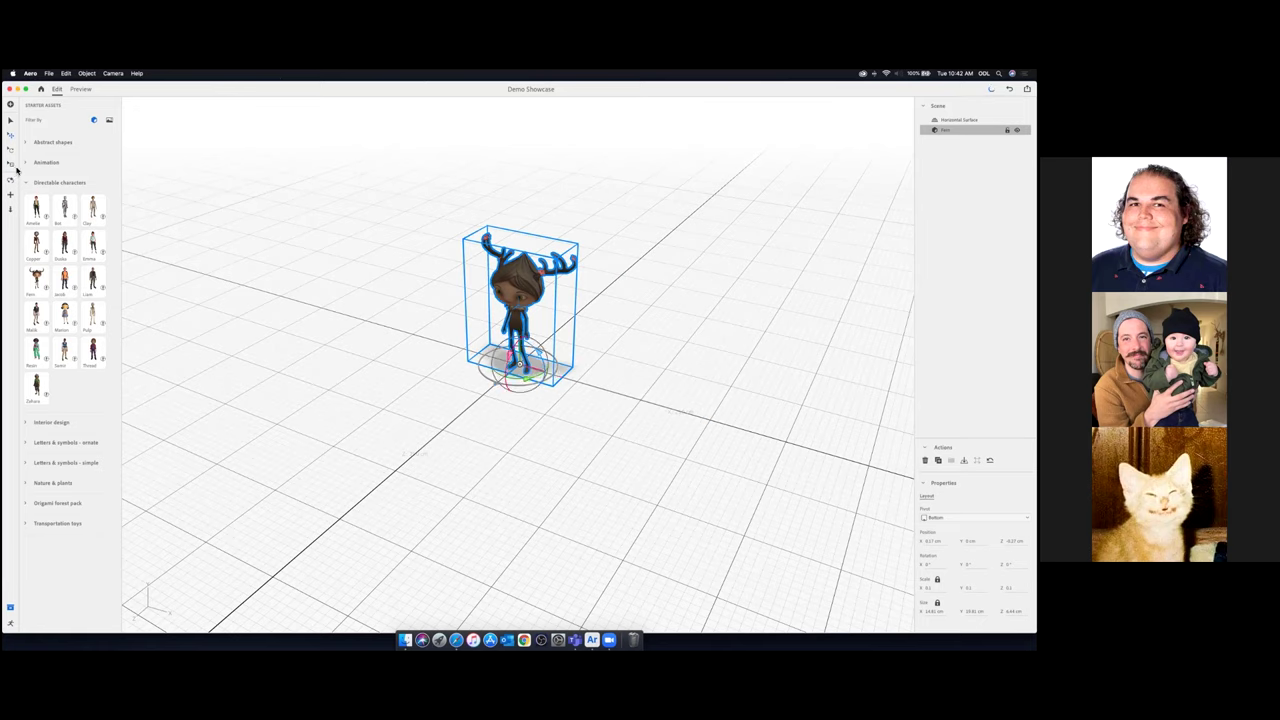
click(12, 167)
mouse_move(514, 298)
mouse_down()
mouse_move(548, 276)
mouse_move(515, 298)
mouse_up()
drag(524, 347, 520, 300)
drag(526, 350, 525, 363)
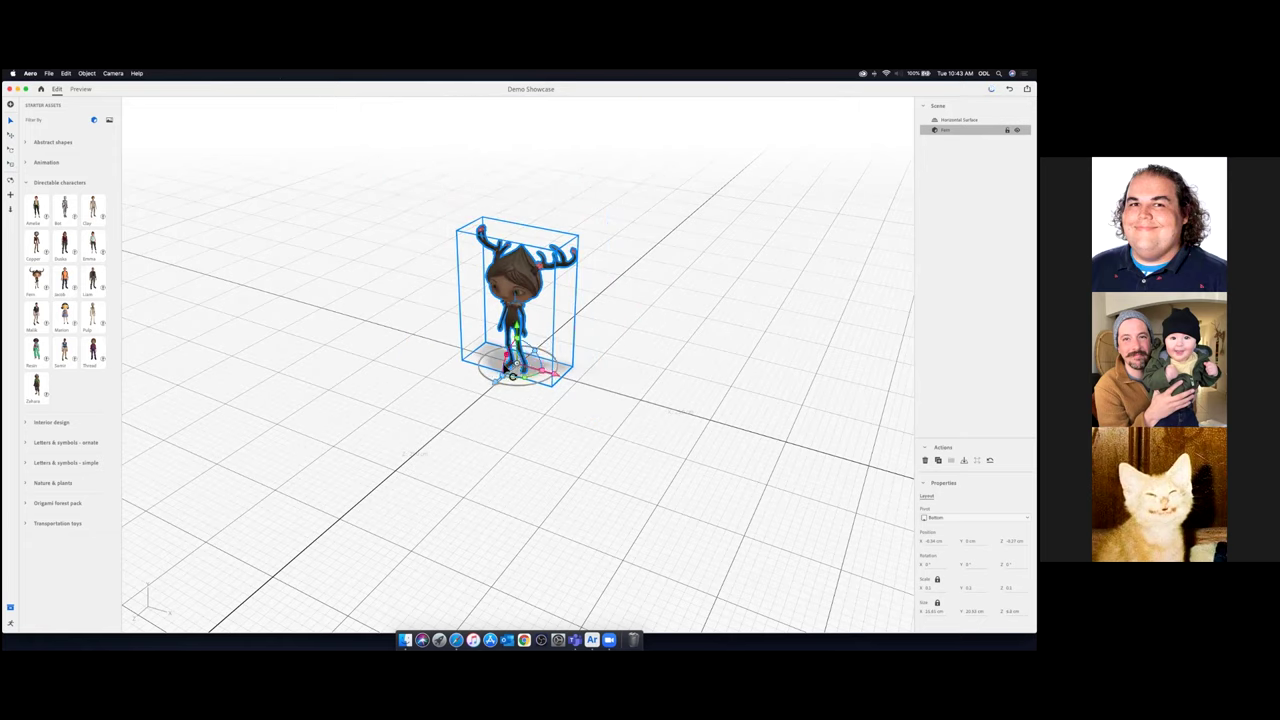
Try rotating, tilting and enlarging the character with its combined transform handles, and undo those changes
mouse_move(509, 355)
mouse_down()
mouse_move(491, 385)
mouse_move(521, 344)
mouse_move(515, 358)
mouse_up()
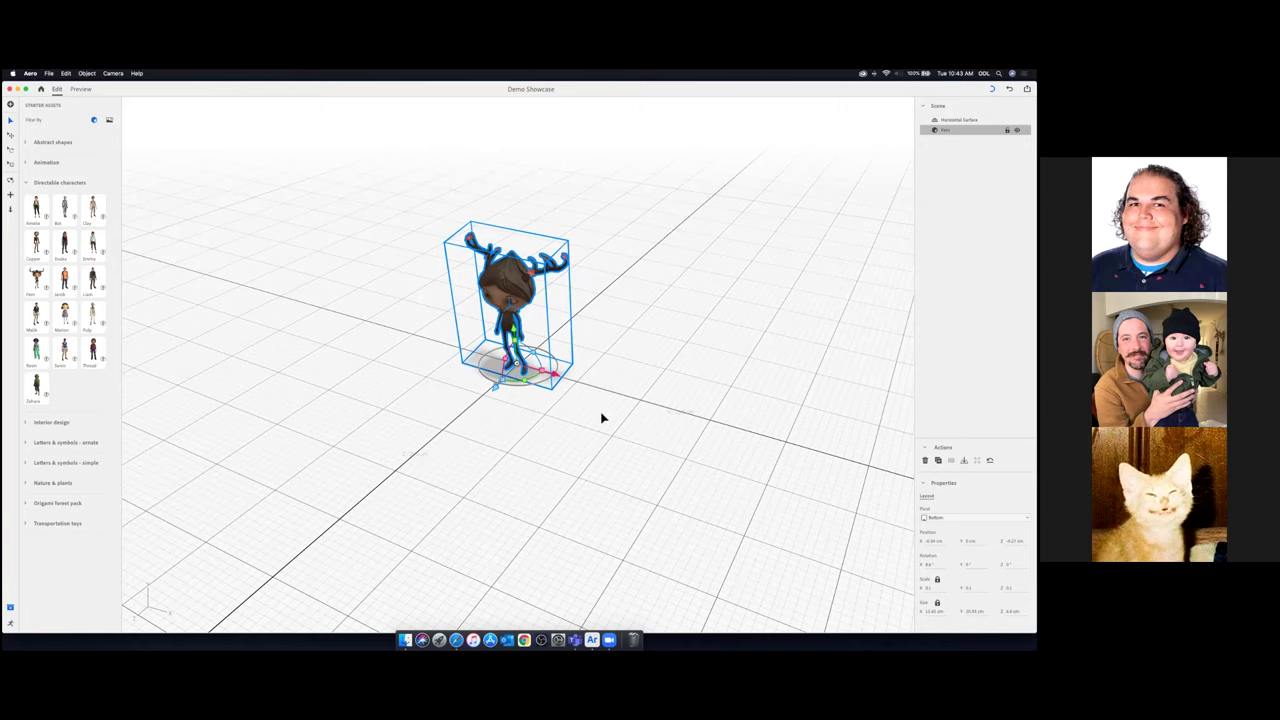
key(super+z)
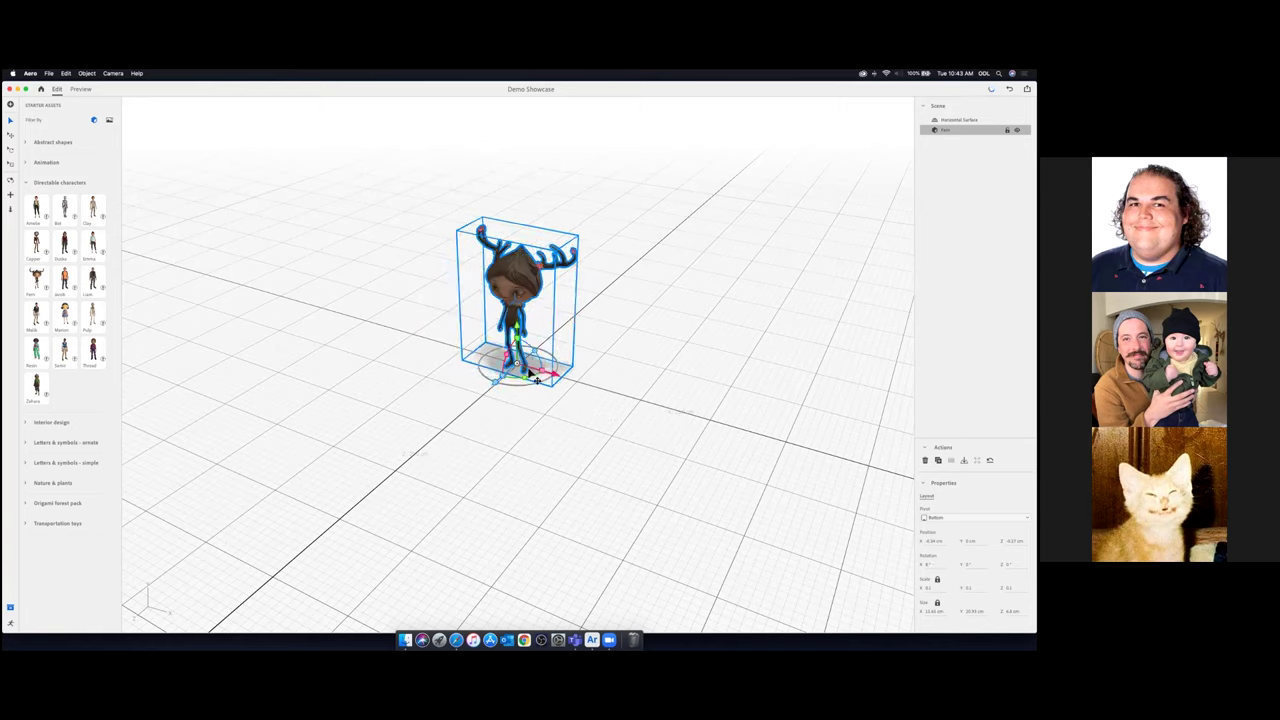
drag(533, 386, 578, 401)
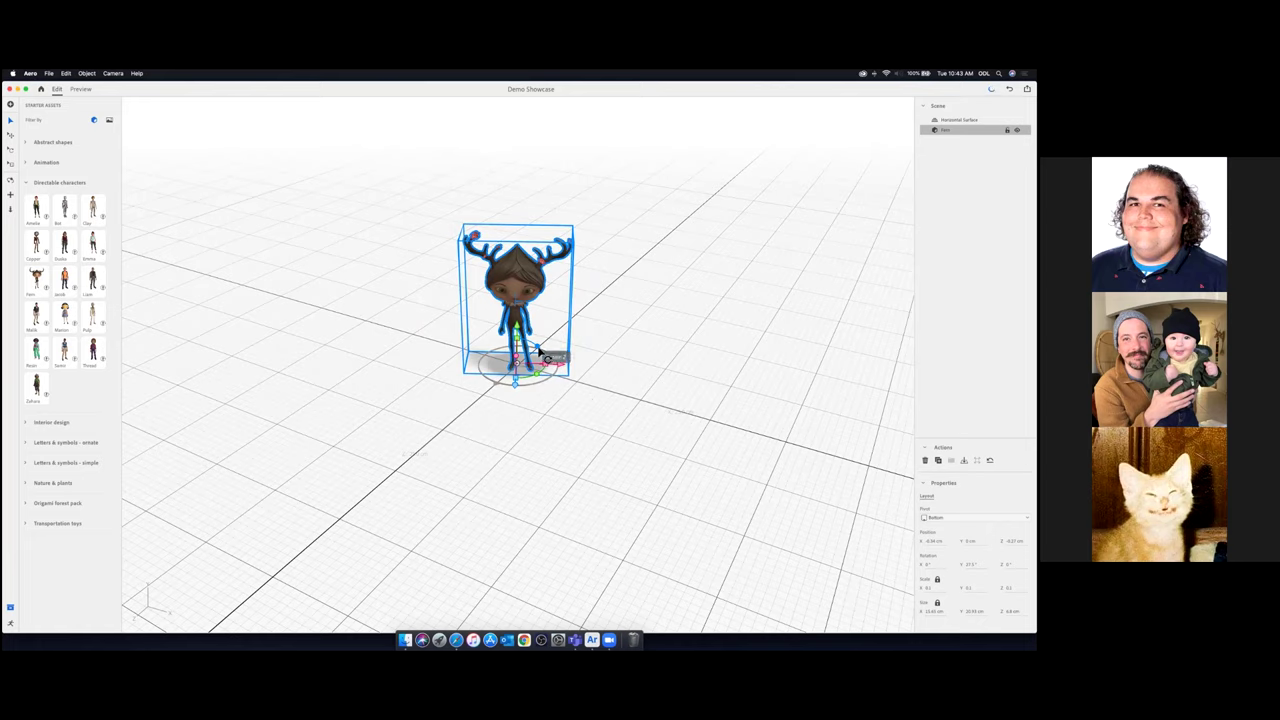
drag(538, 349, 609, 343)
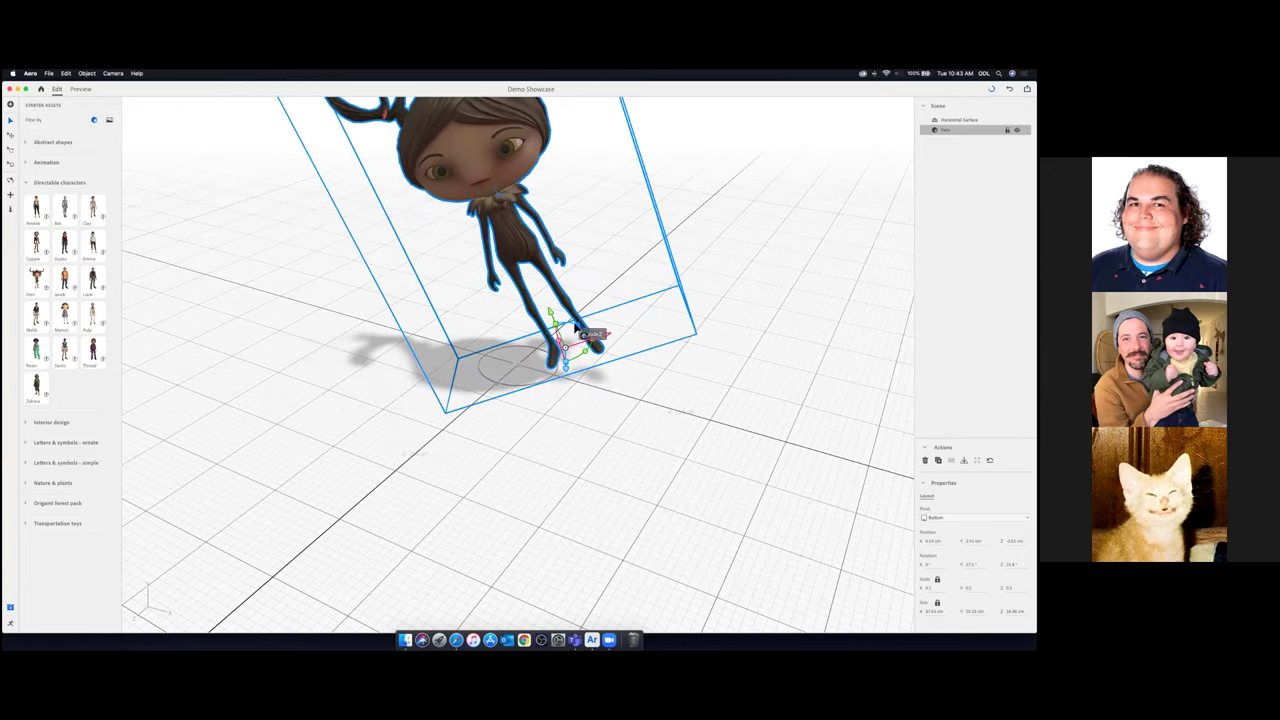
key(super+z)
key(super+z)
key(super+z)
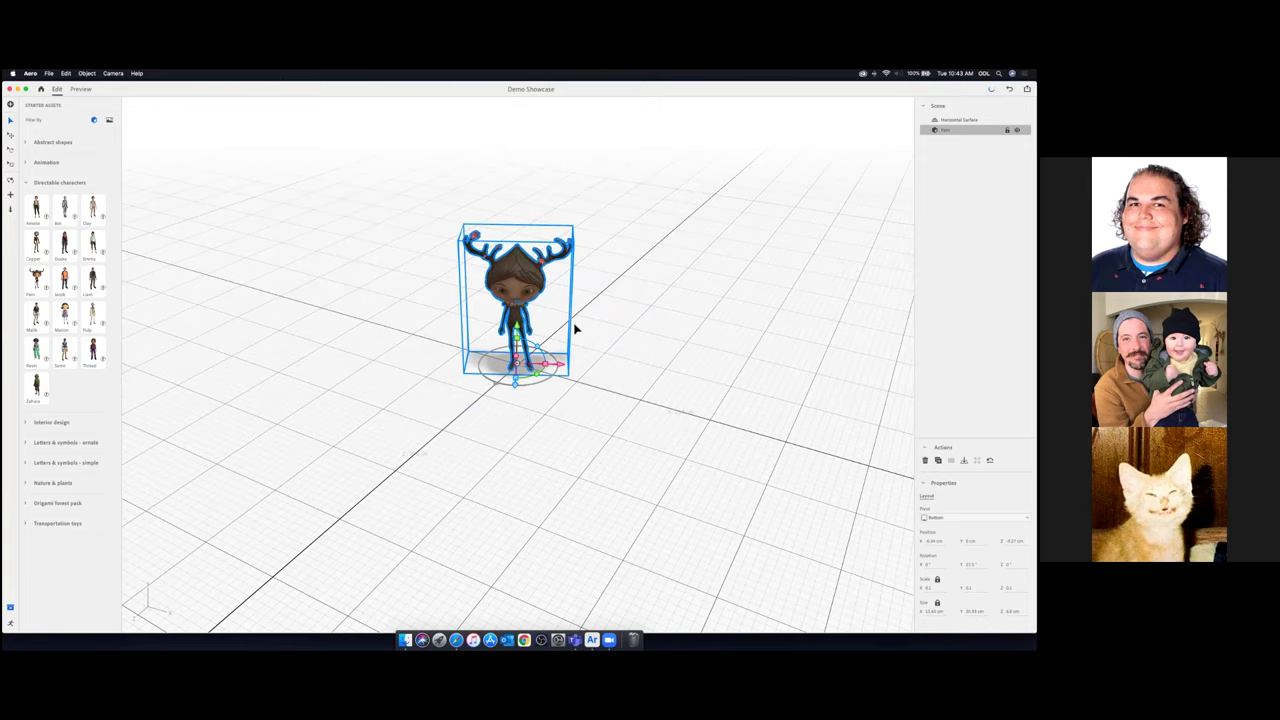
key(super+z)
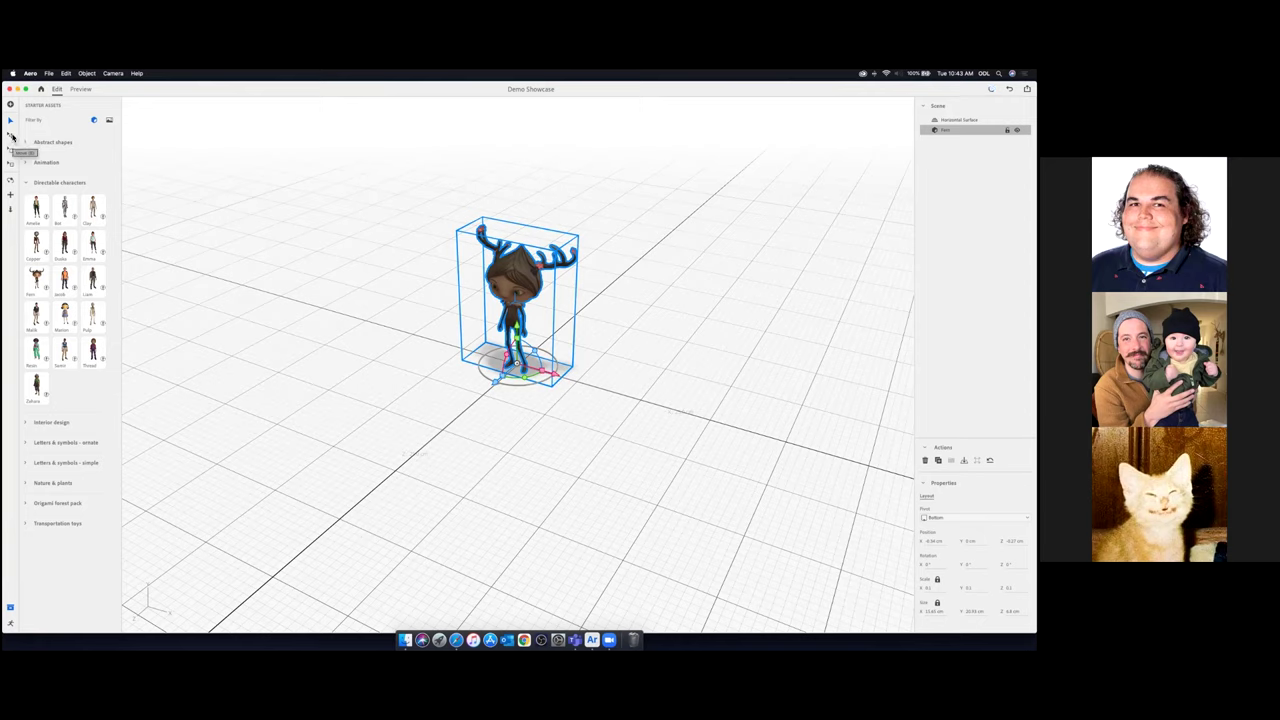
Try lifting and shifting the character along its axes and planes with the Move tool, and undo the moves
click(11, 136)
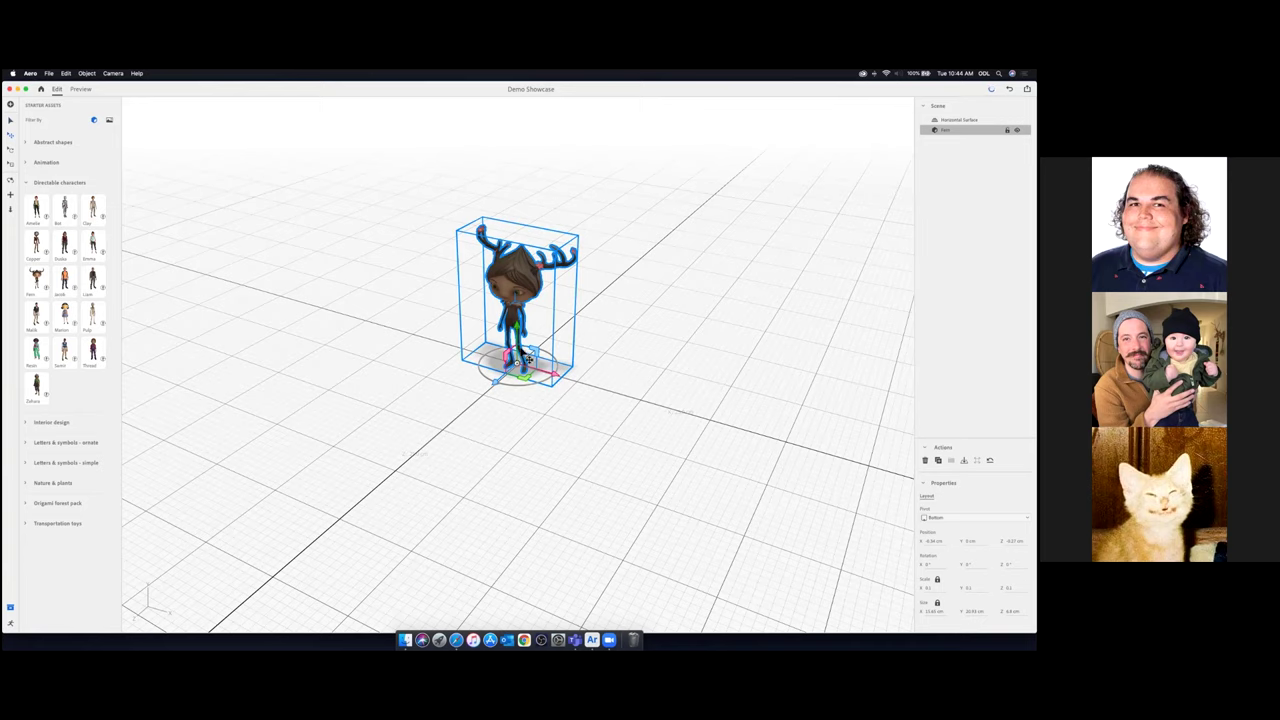
drag(517, 332, 513, 233)
drag(493, 291, 412, 334)
drag(495, 324, 527, 354)
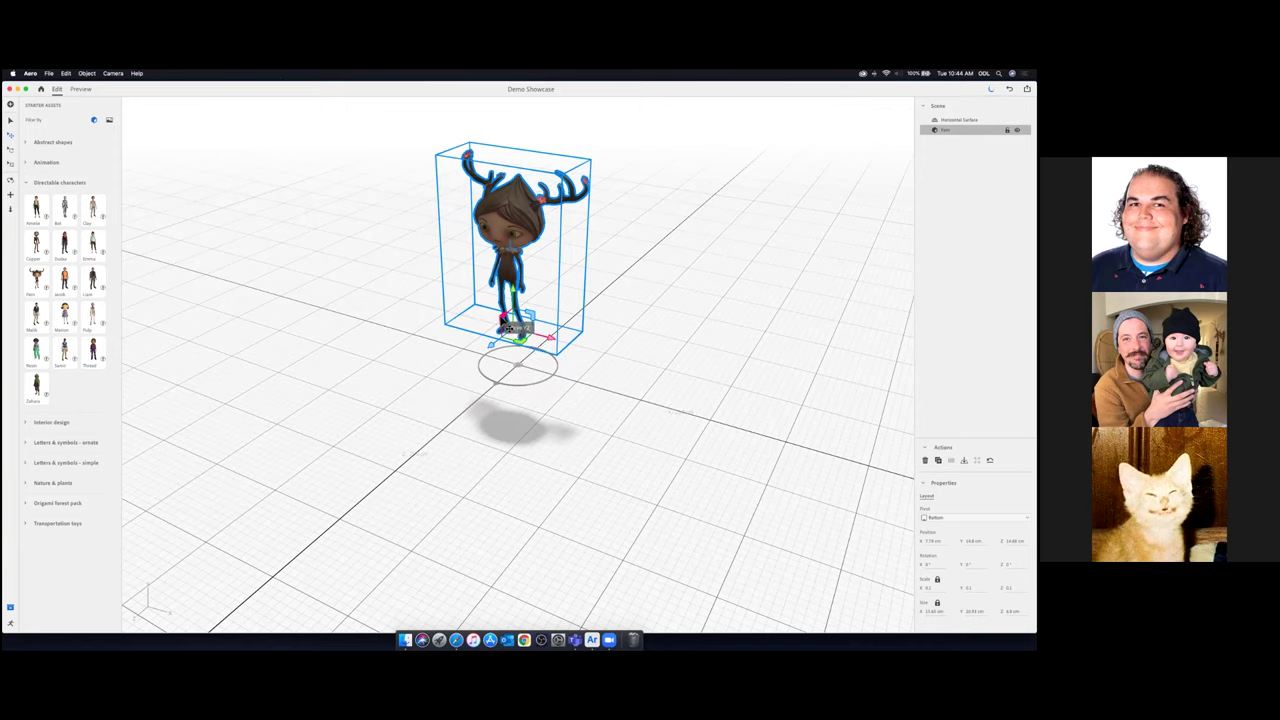
drag(510, 326, 508, 327)
drag(450, 333, 503, 321)
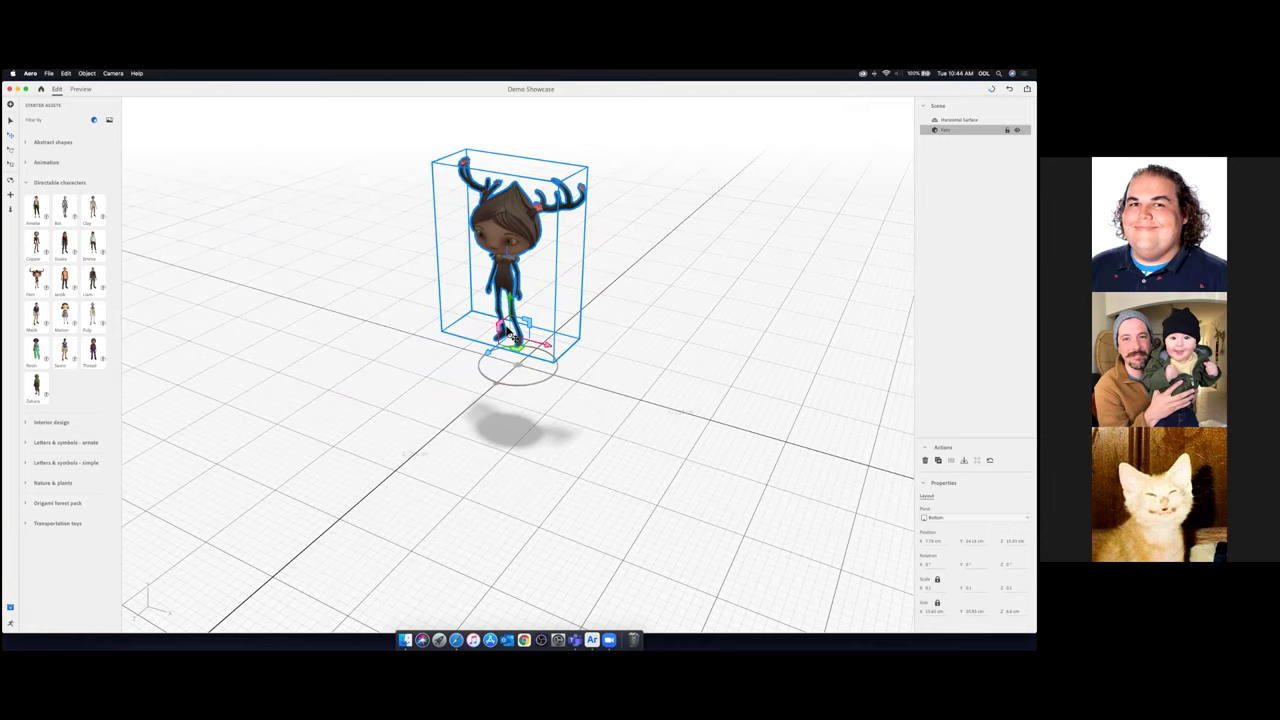
drag(517, 350, 560, 332)
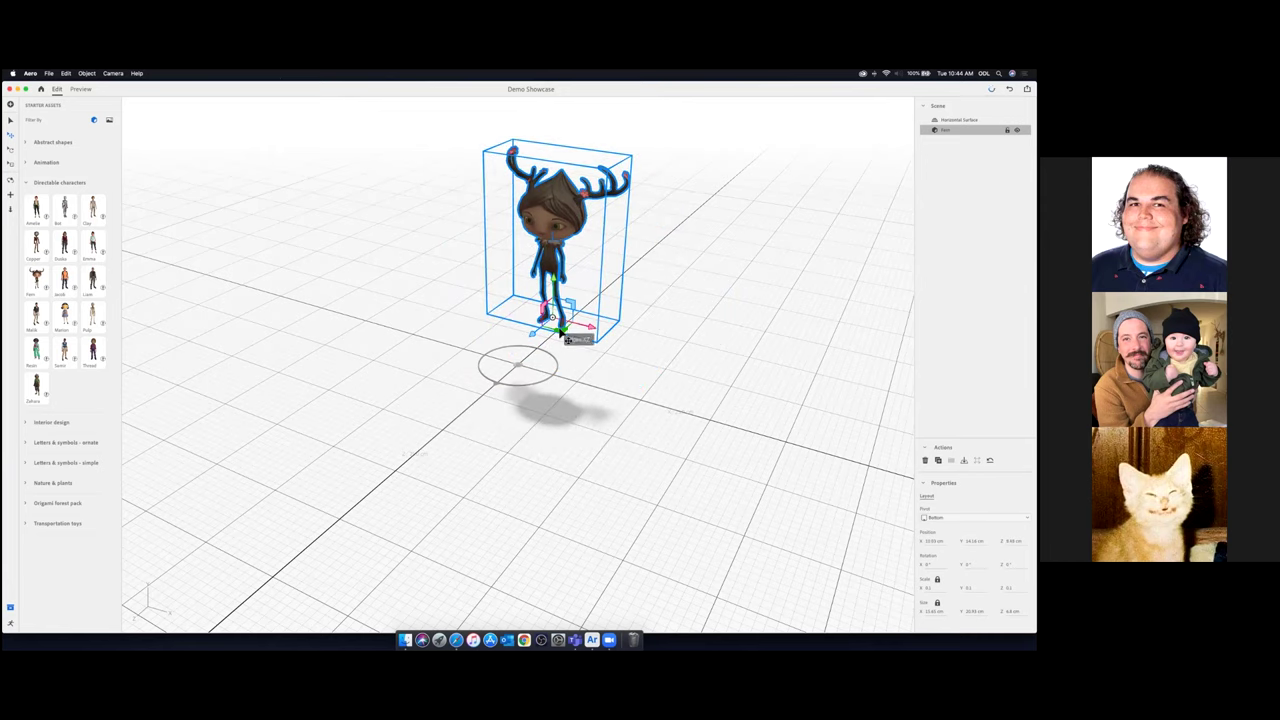
key(super+z)
key(super+z)
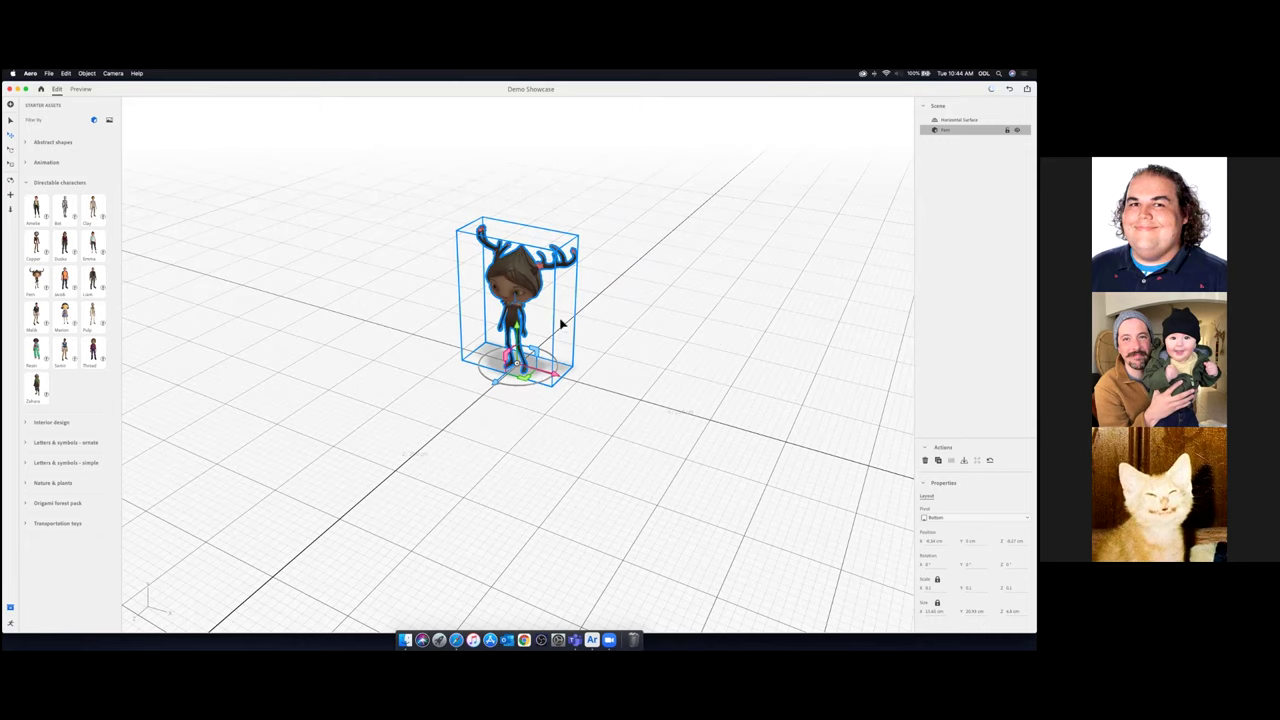
Try rotating the character about different axes with the Rotate tool, and undo each rotation
click(12, 121)
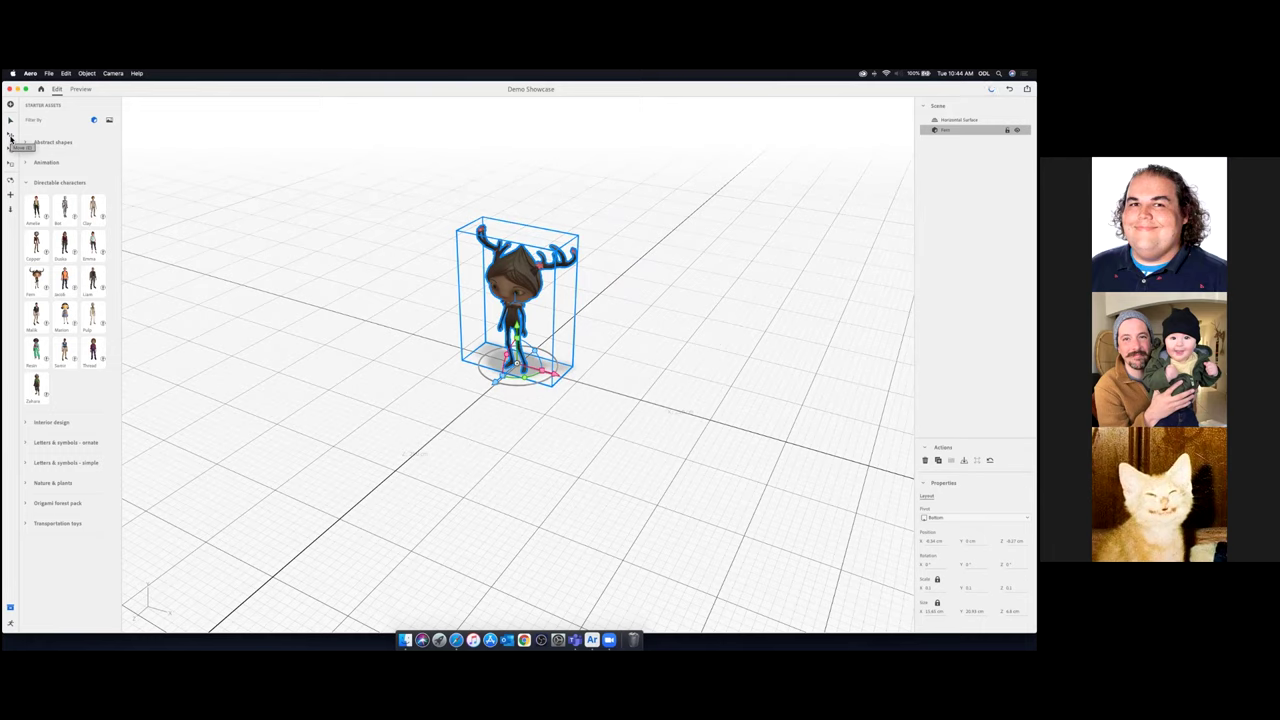
click(11, 167)
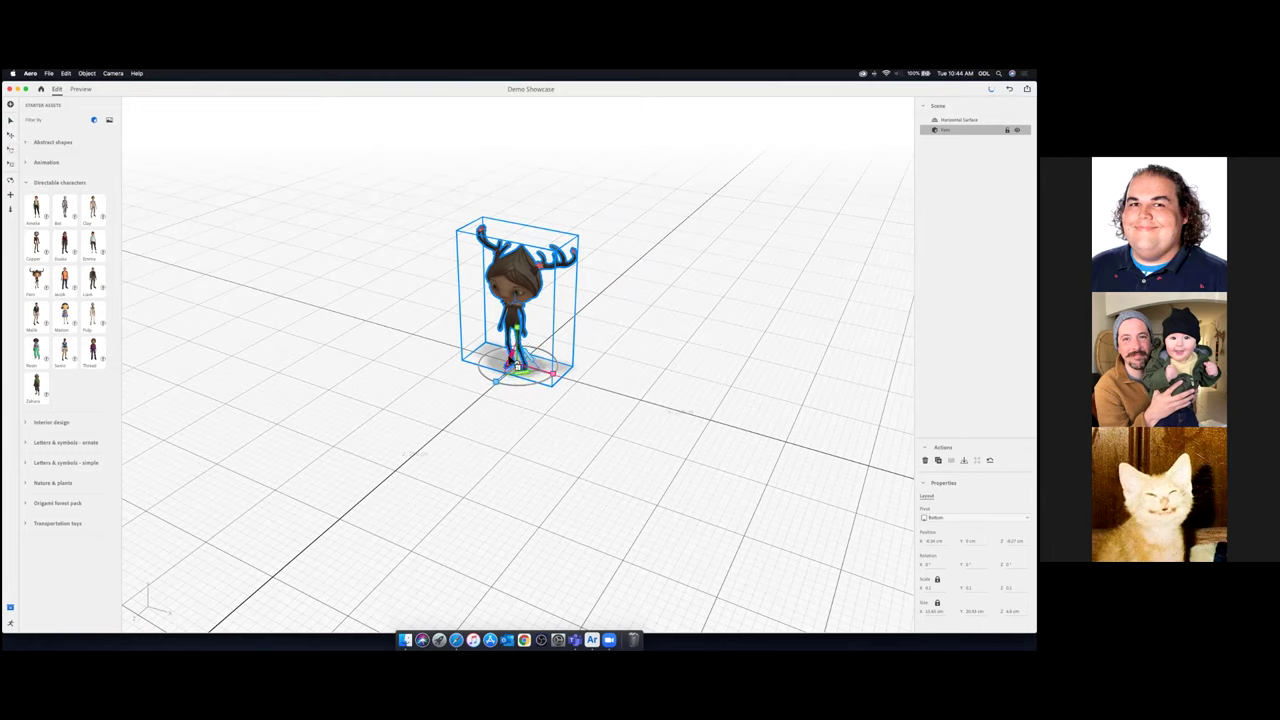
click(11, 148)
mouse_move(508, 352)
mouse_down()
mouse_move(507, 384)
mouse_move(540, 437)
mouse_move(566, 338)
mouse_move(470, 336)
mouse_move(563, 337)
mouse_move(505, 425)
mouse_move(429, 351)
mouse_move(462, 330)
mouse_move(503, 330)
mouse_up()
key(super+z)
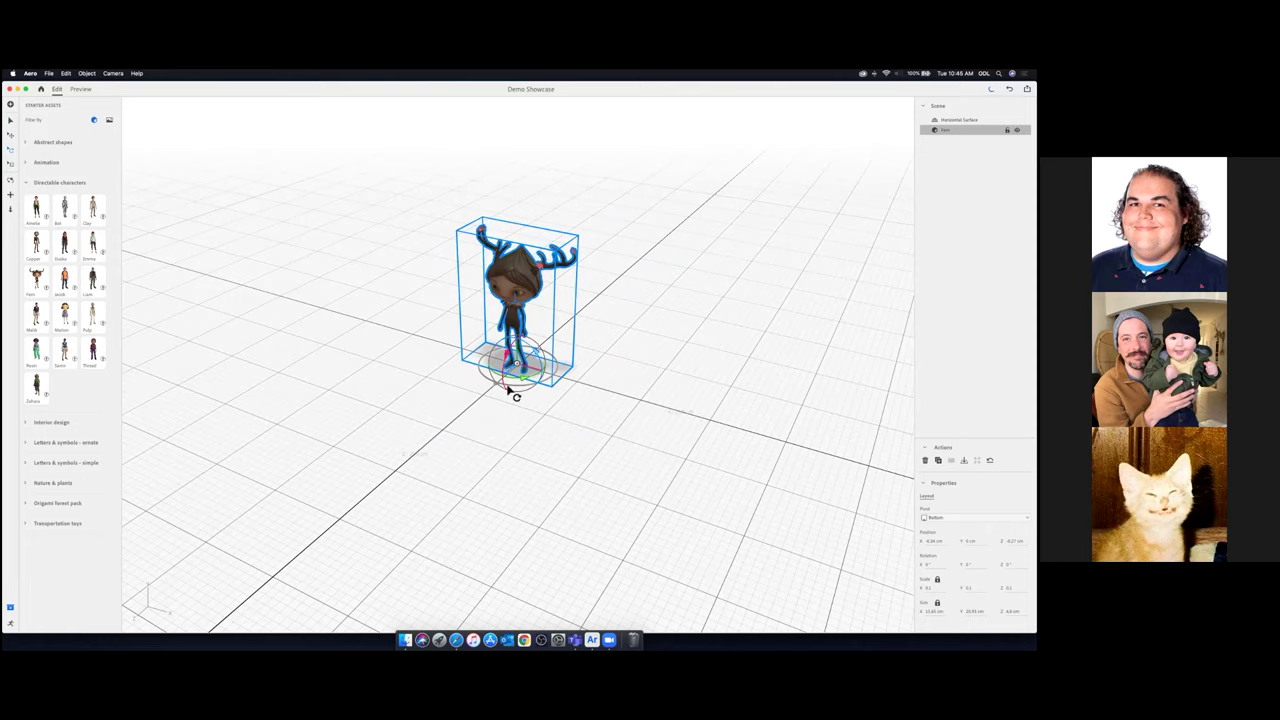
drag(531, 385, 574, 344)
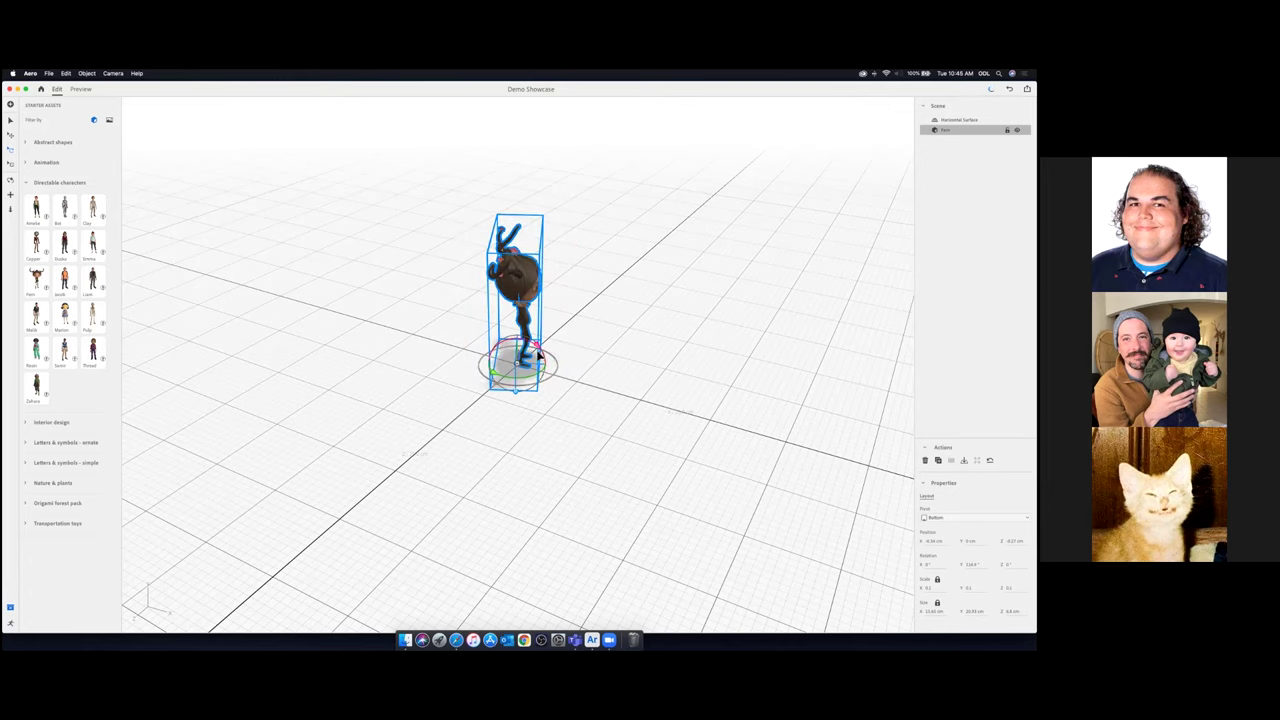
key(super+z)
click(10, 120)
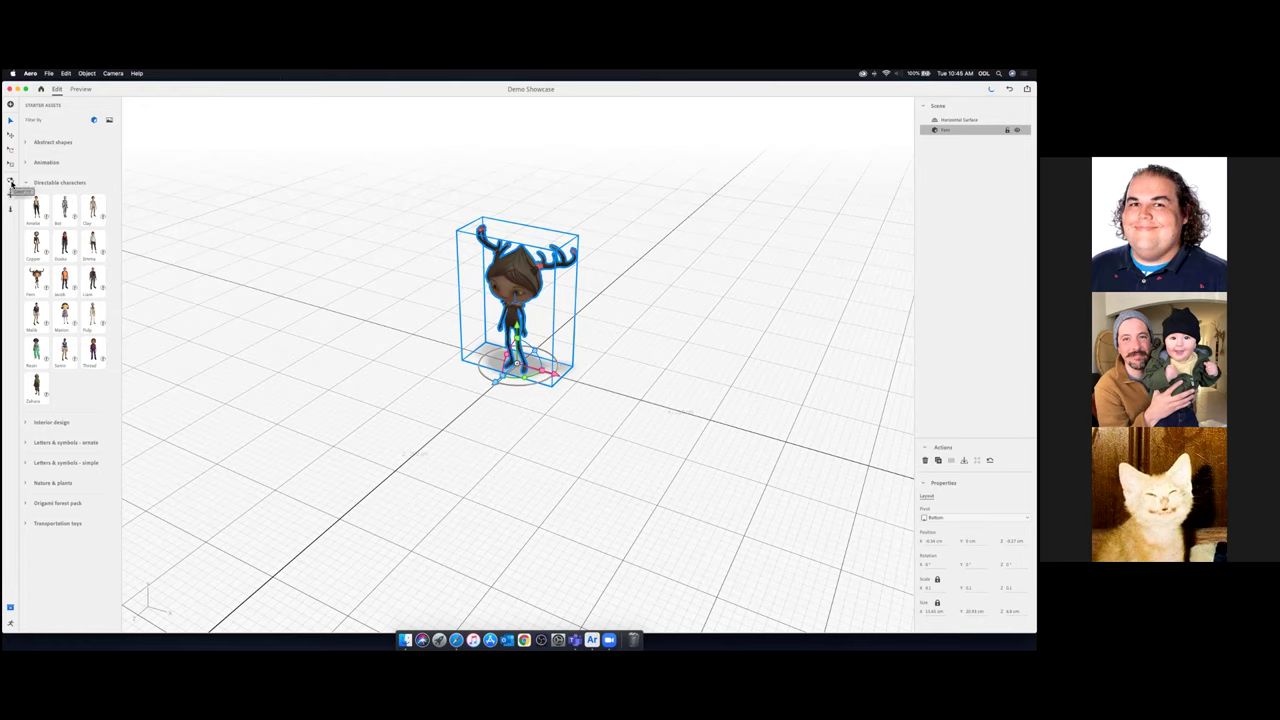
Orbit the camera to a lower angle on the character and pan the view around it
click(11, 182)
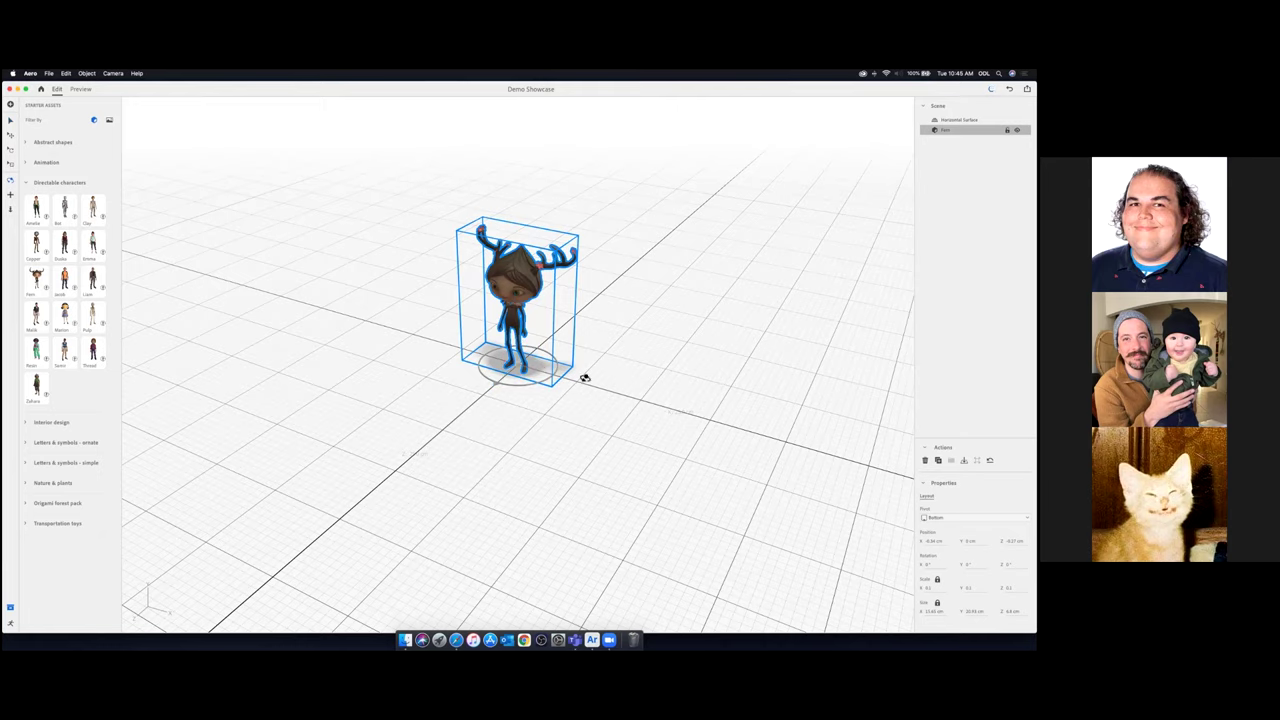
drag(291, 332, 484, 312)
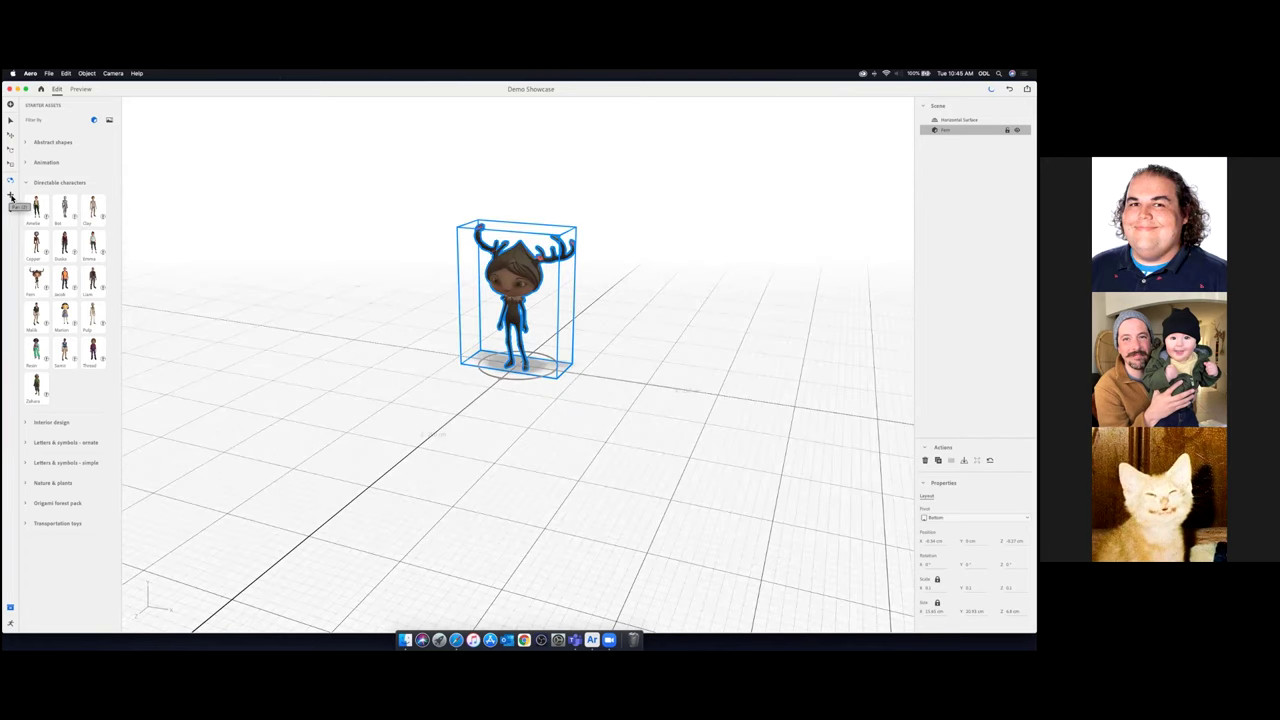
click(11, 196)
drag(402, 352, 698, 386)
drag(518, 377, 582, 350)
drag(543, 266, 498, 258)
drag(414, 263, 404, 334)
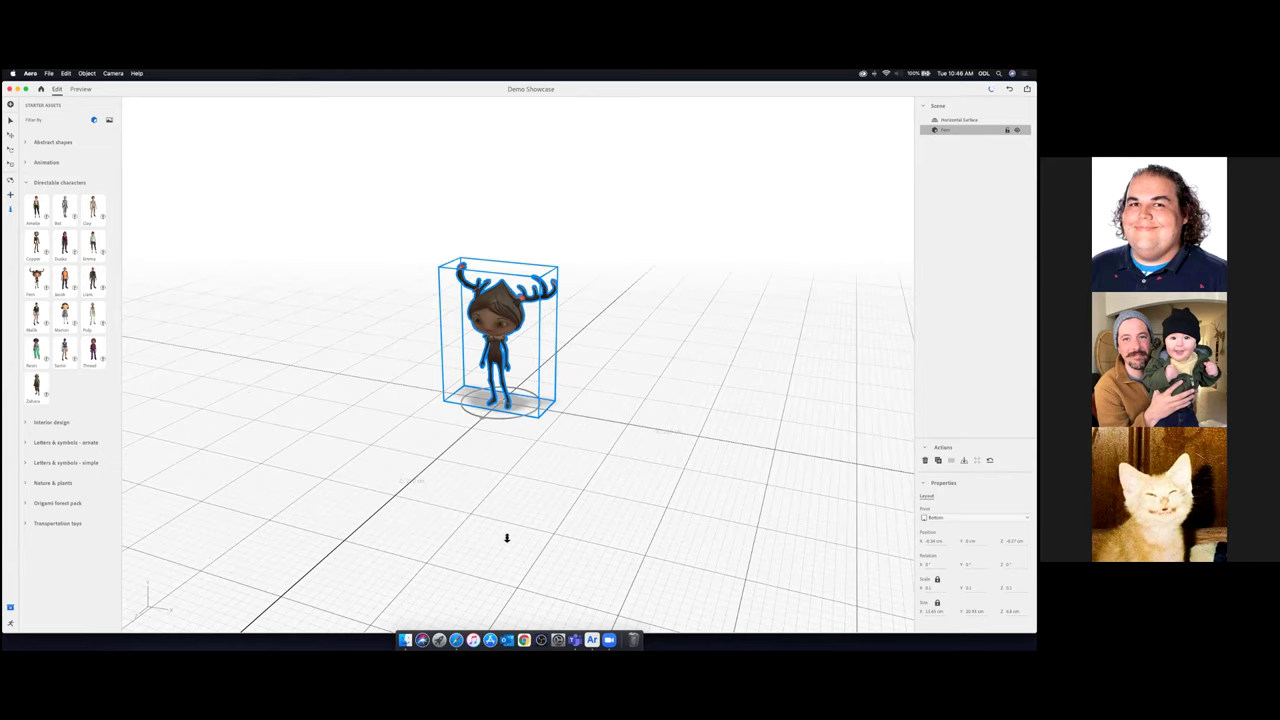
Dolly the camera in and out to examine the character up close and from a distance
drag(504, 398, 496, 348)
scroll(500, 334, up, 8)
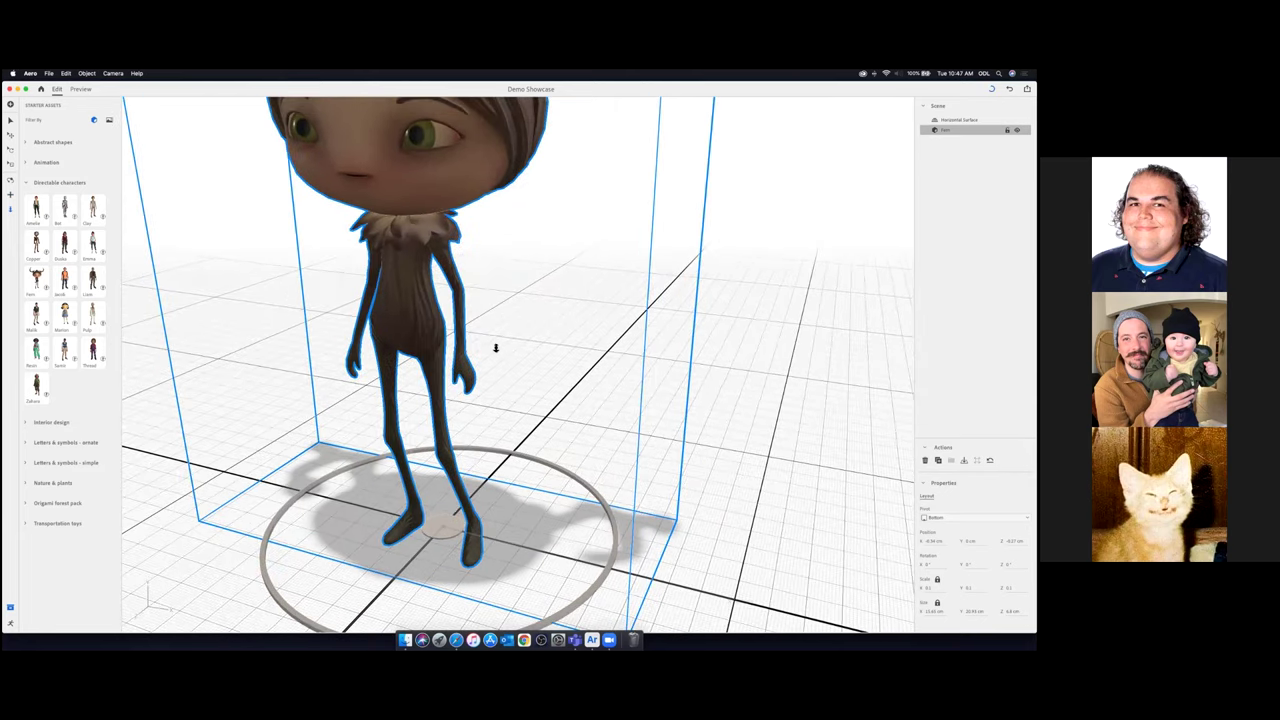
scroll(495, 348, down, 8)
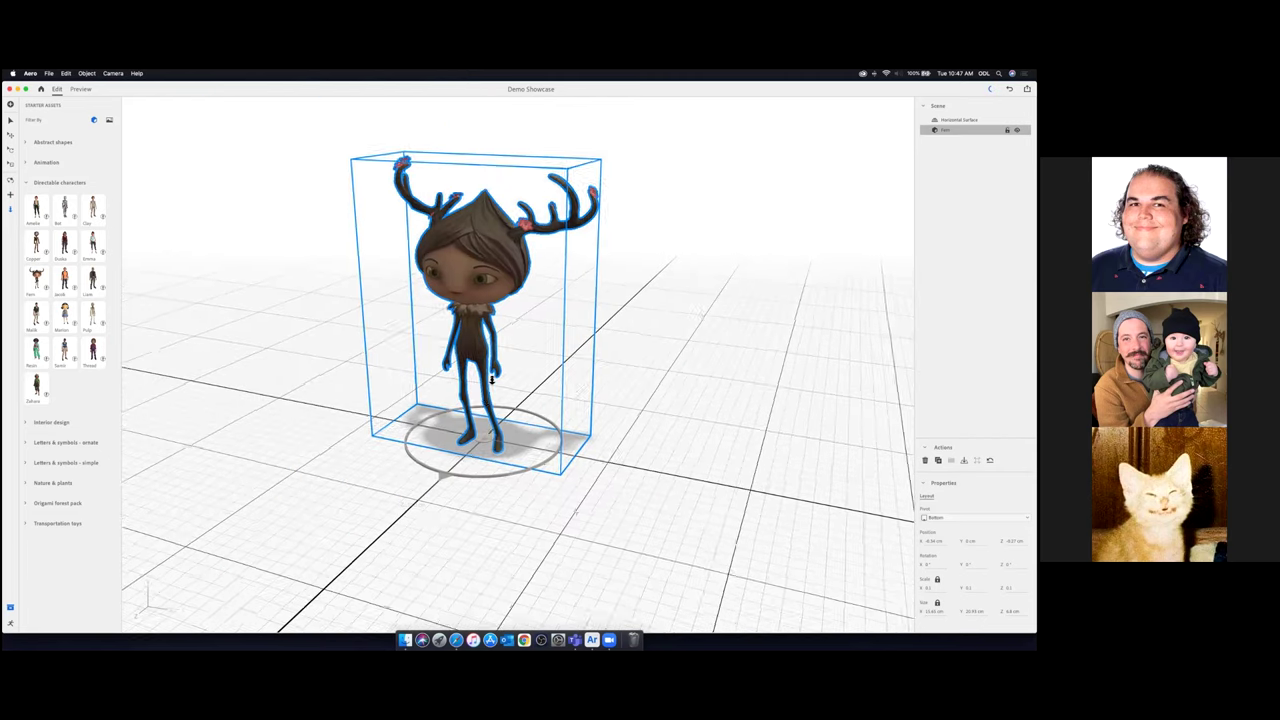
scroll(485, 407, down, 8)
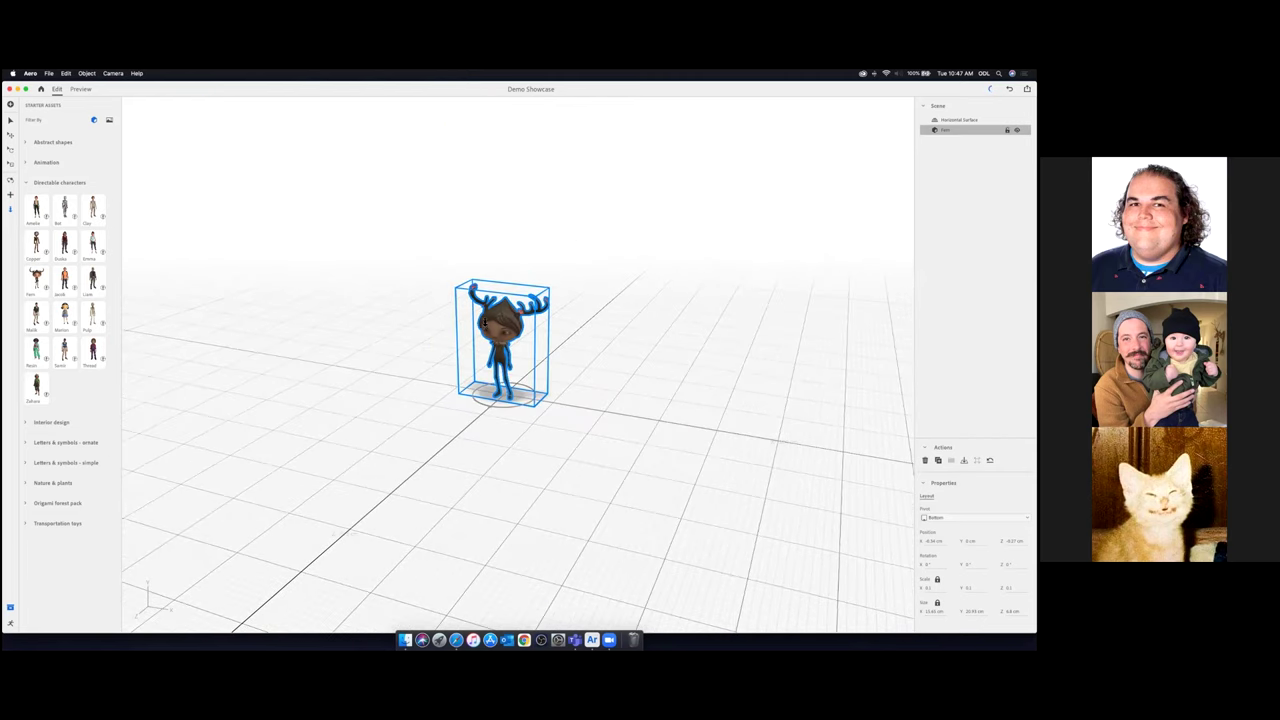
drag(485, 322, 479, 370)
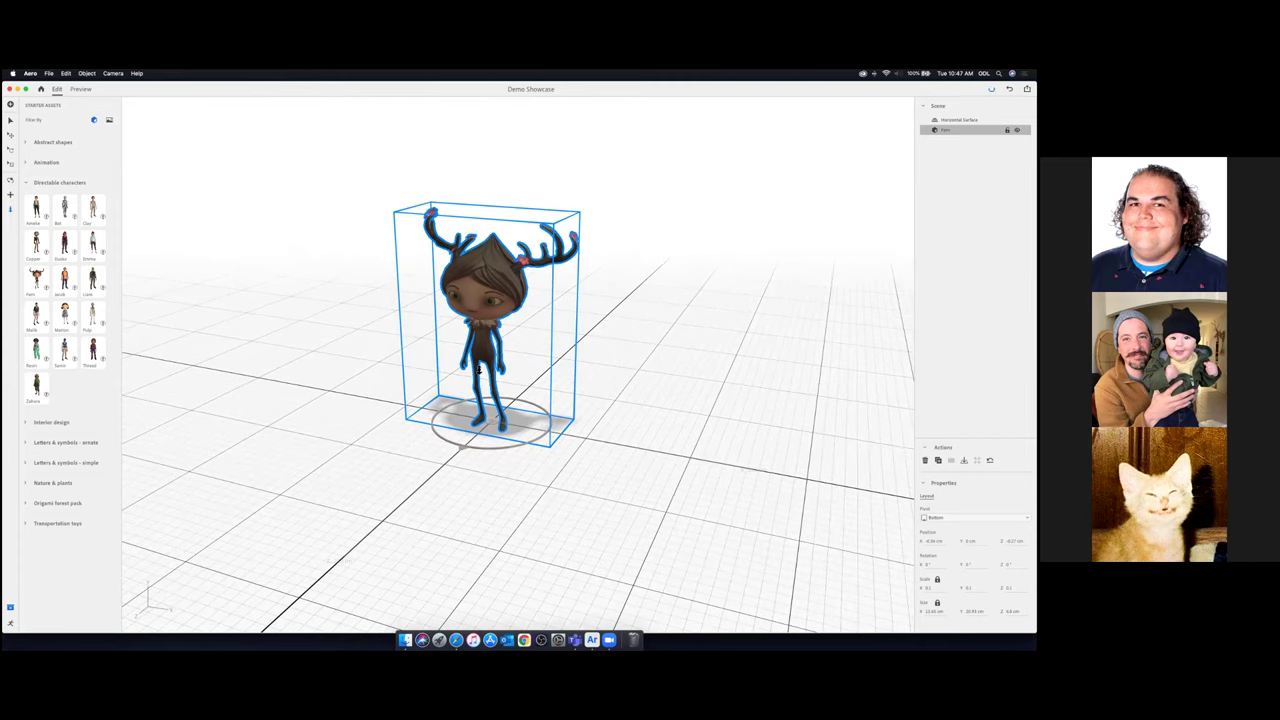
scroll(478, 370, down, 3)
drag(461, 390, 475, 307)
scroll(474, 309, up, 8)
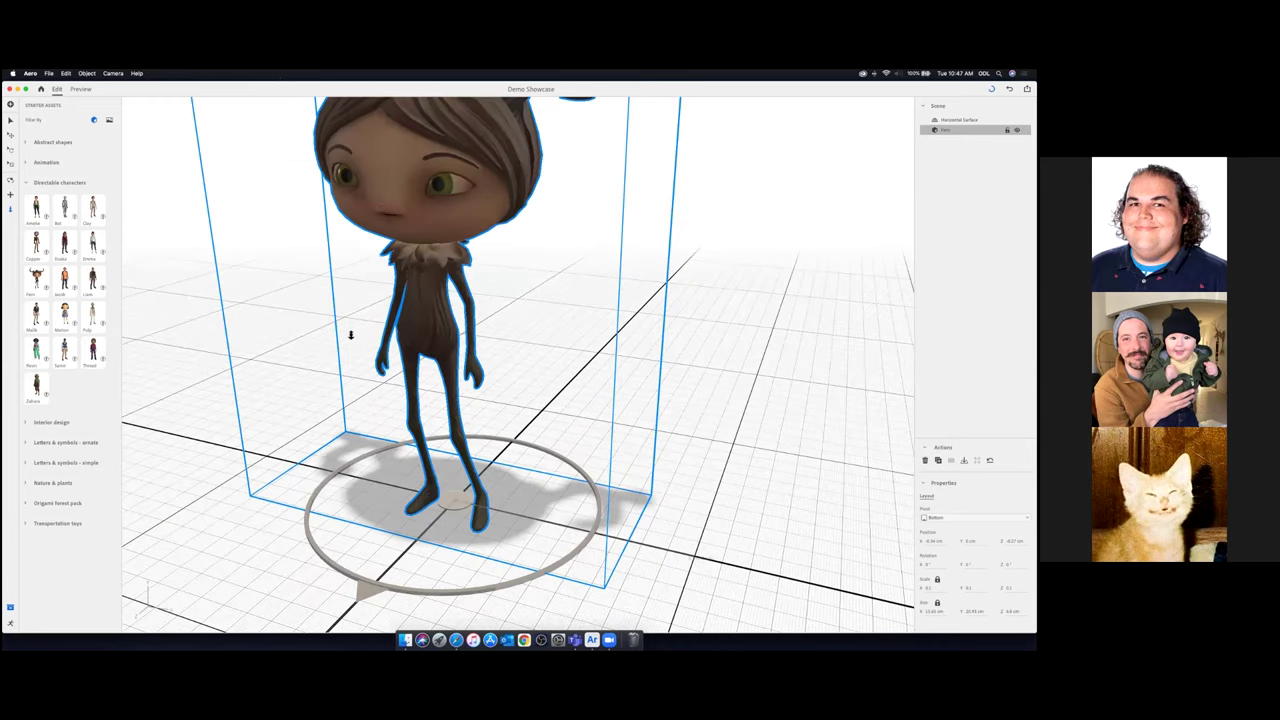
click(11, 184)
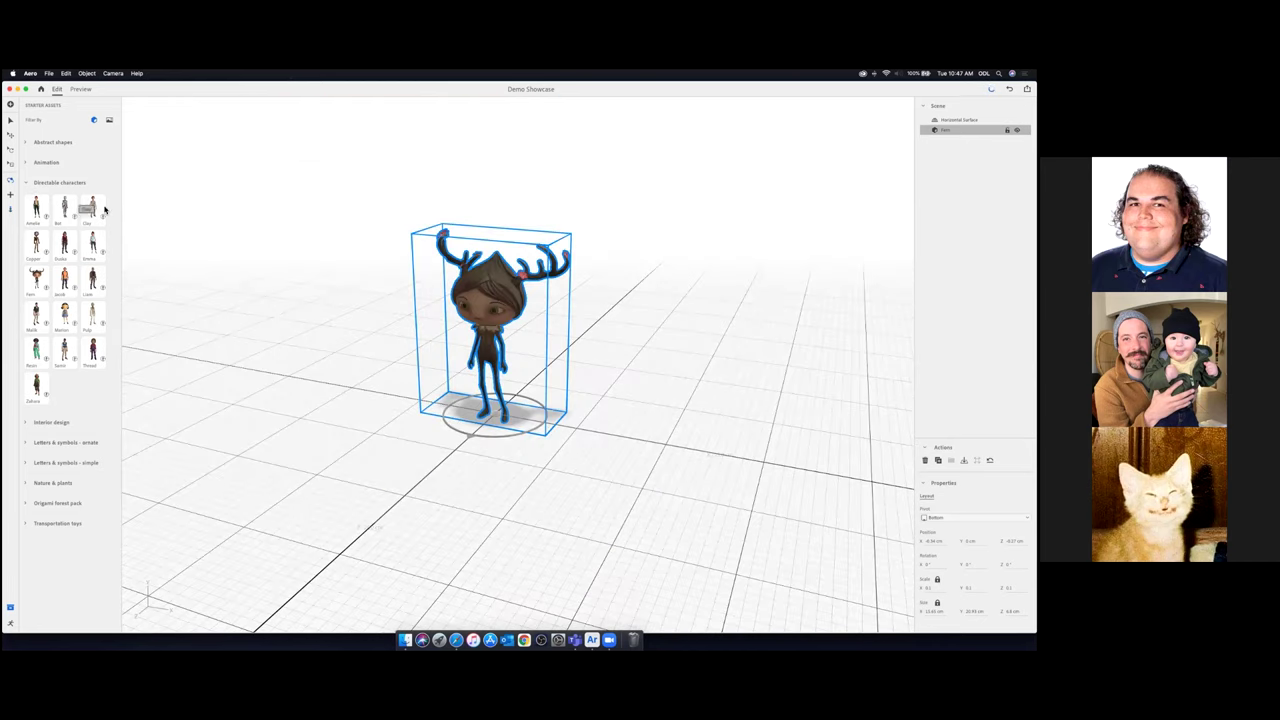
Orbit the camera to a lower, near eye-level view of the character and return to the Select tool
mouse_move(638, 379)
mouse_down()
mouse_move(431, 364)
mouse_move(729, 354)
mouse_move(577, 369)
mouse_move(629, 360)
mouse_move(644, 374)
mouse_move(651, 362)
mouse_up()
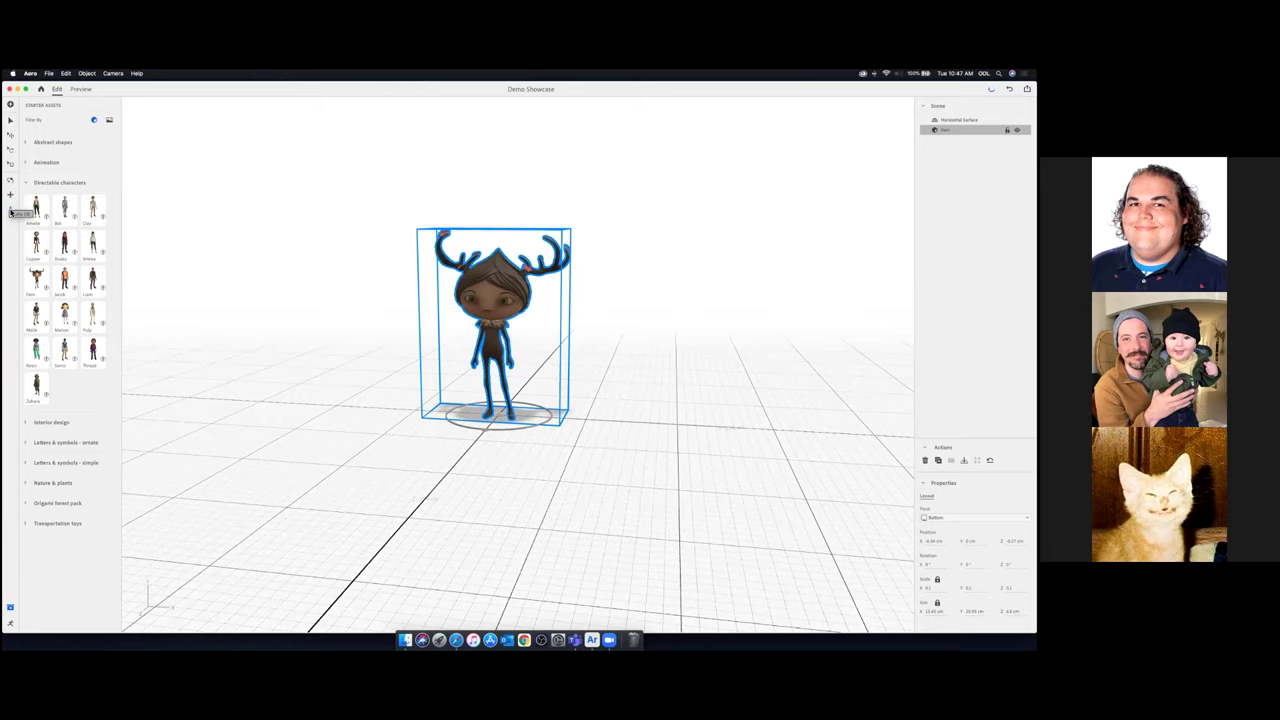
click(12, 212)
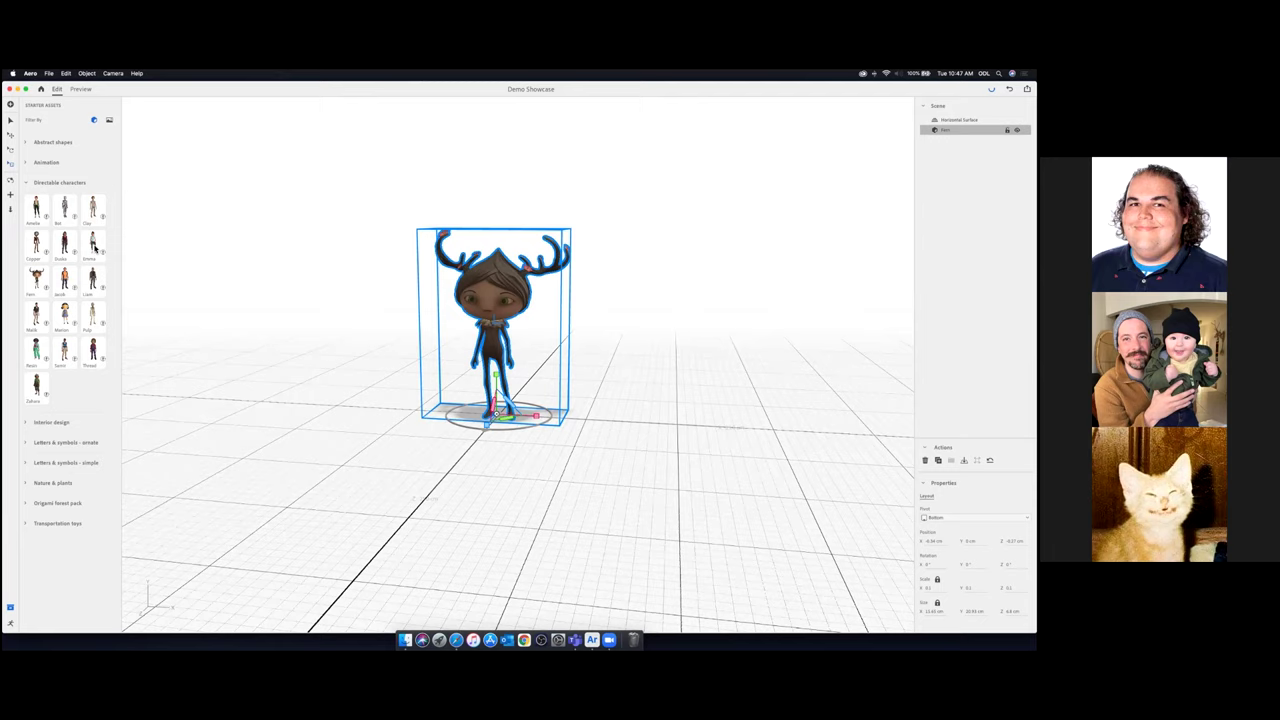
click(11, 122)
Open the asset import dialog, review the supported file formats, and cancel the import
click(10, 105)
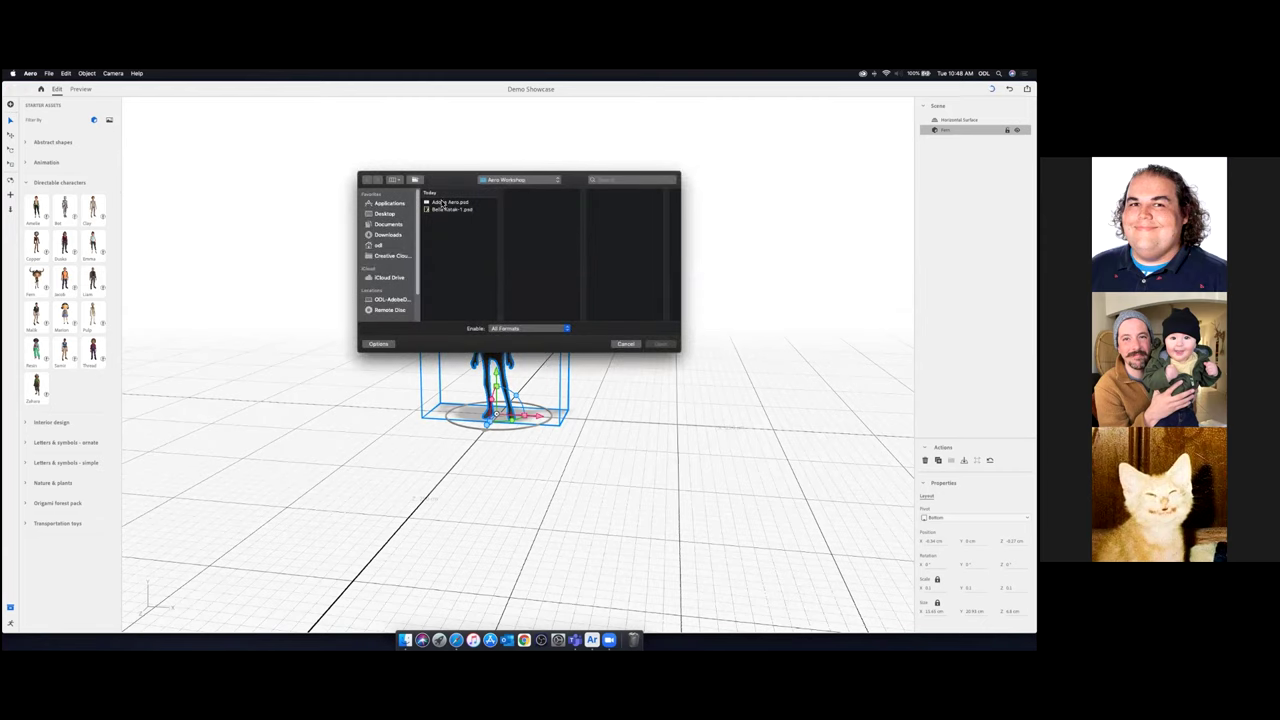
click(565, 328)
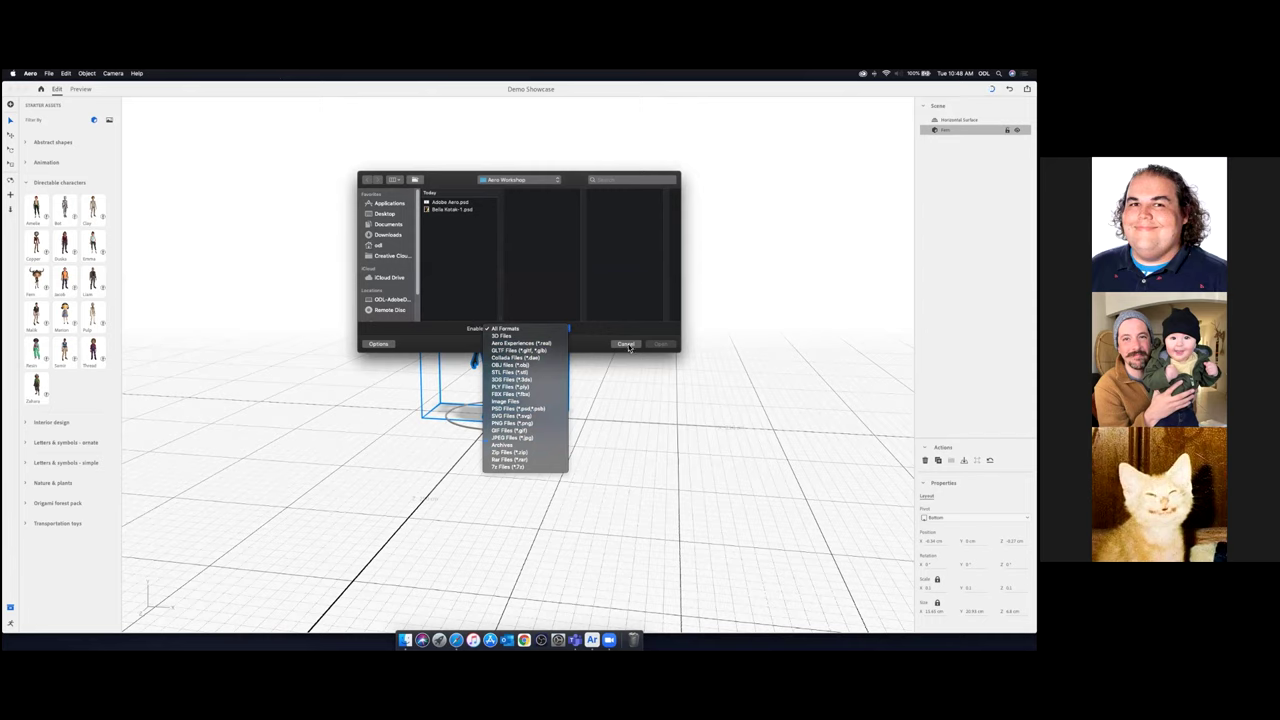
click(629, 348)
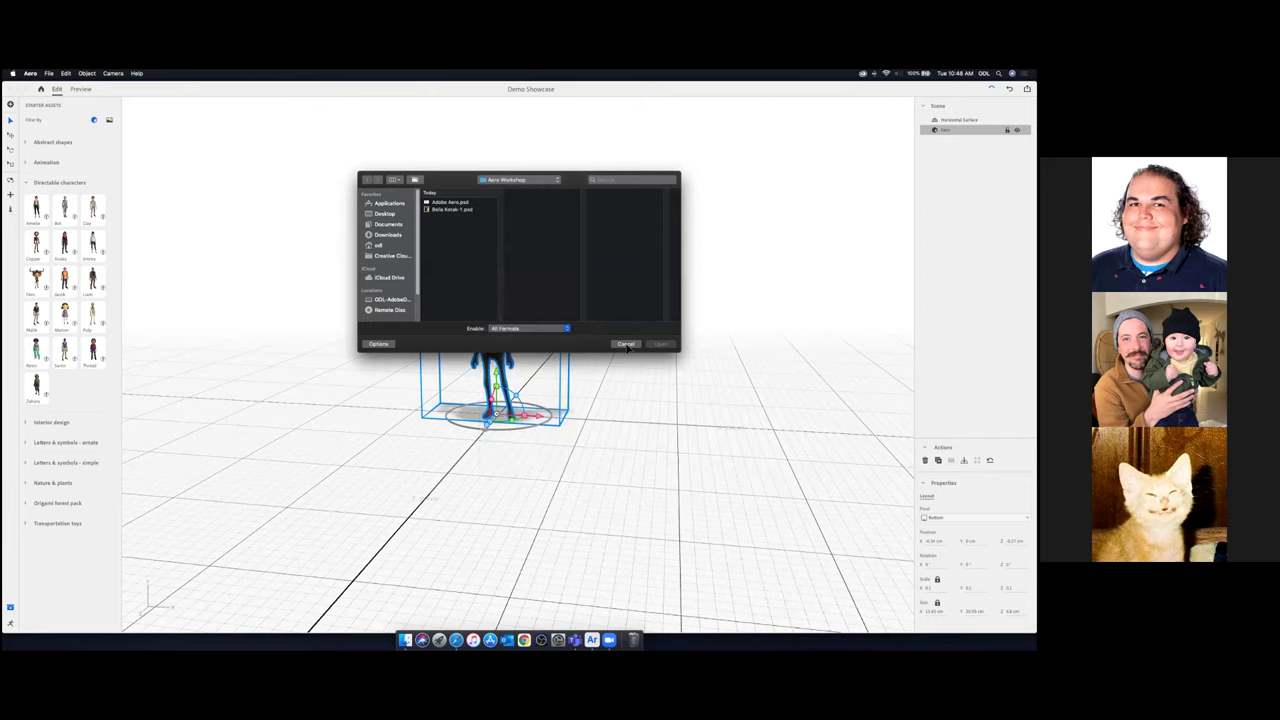
click(626, 344)
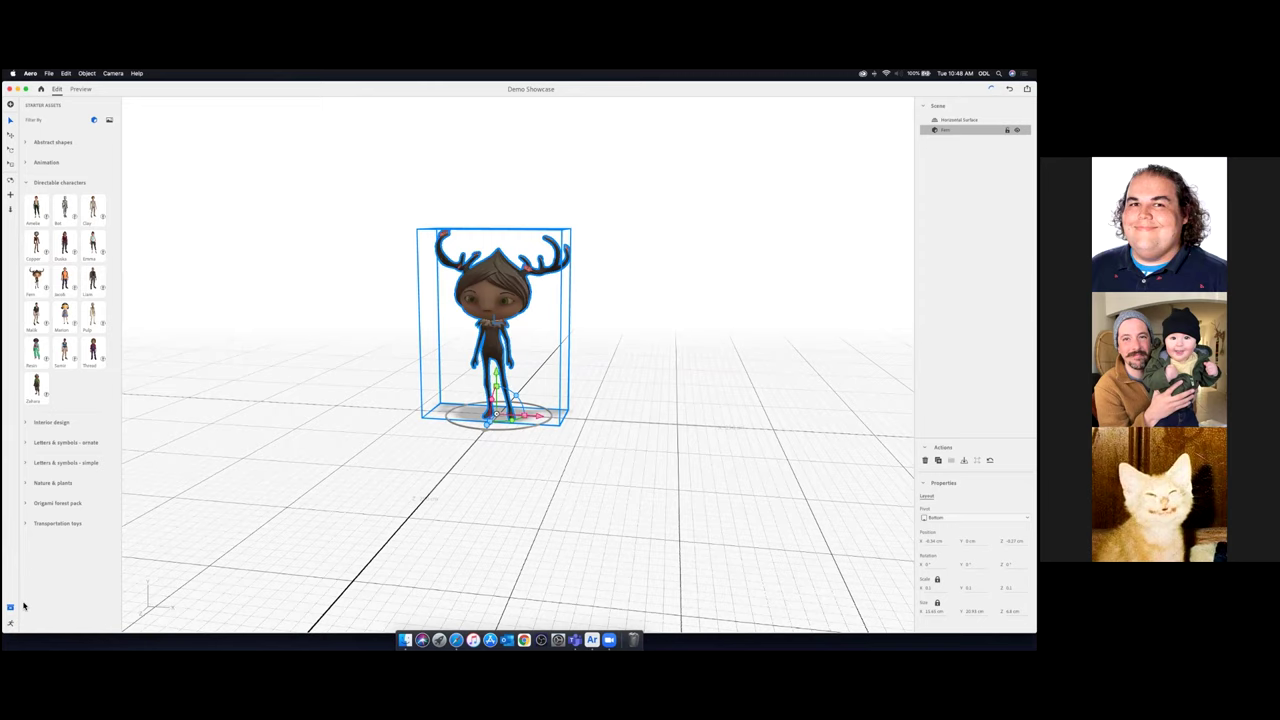
Hide the starter assets library and show it again, twice
click(11, 611)
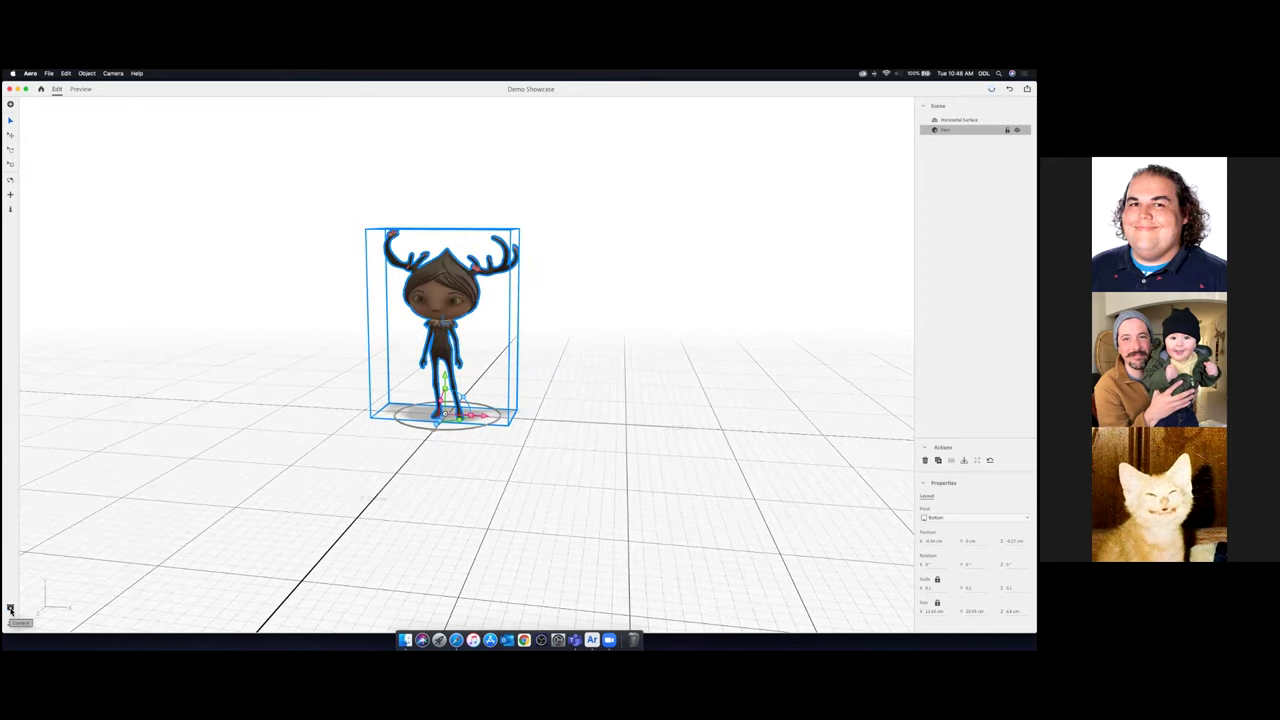
click(11, 611)
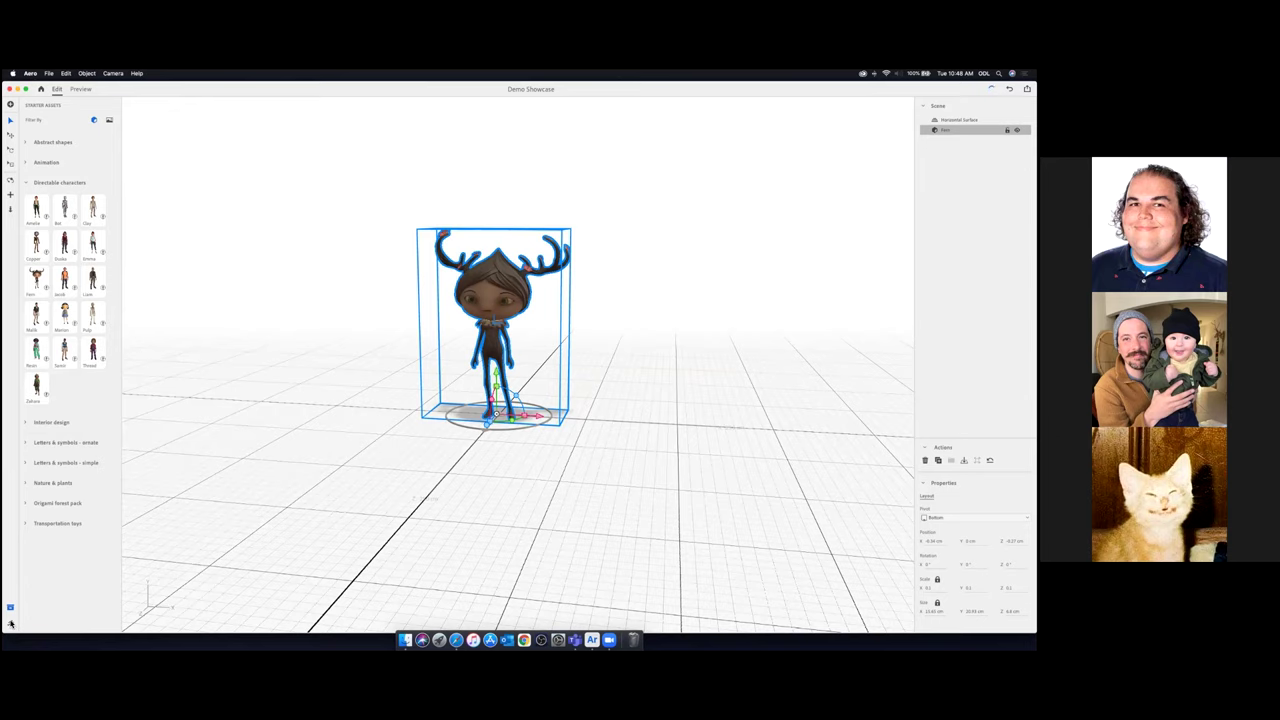
click(10, 608)
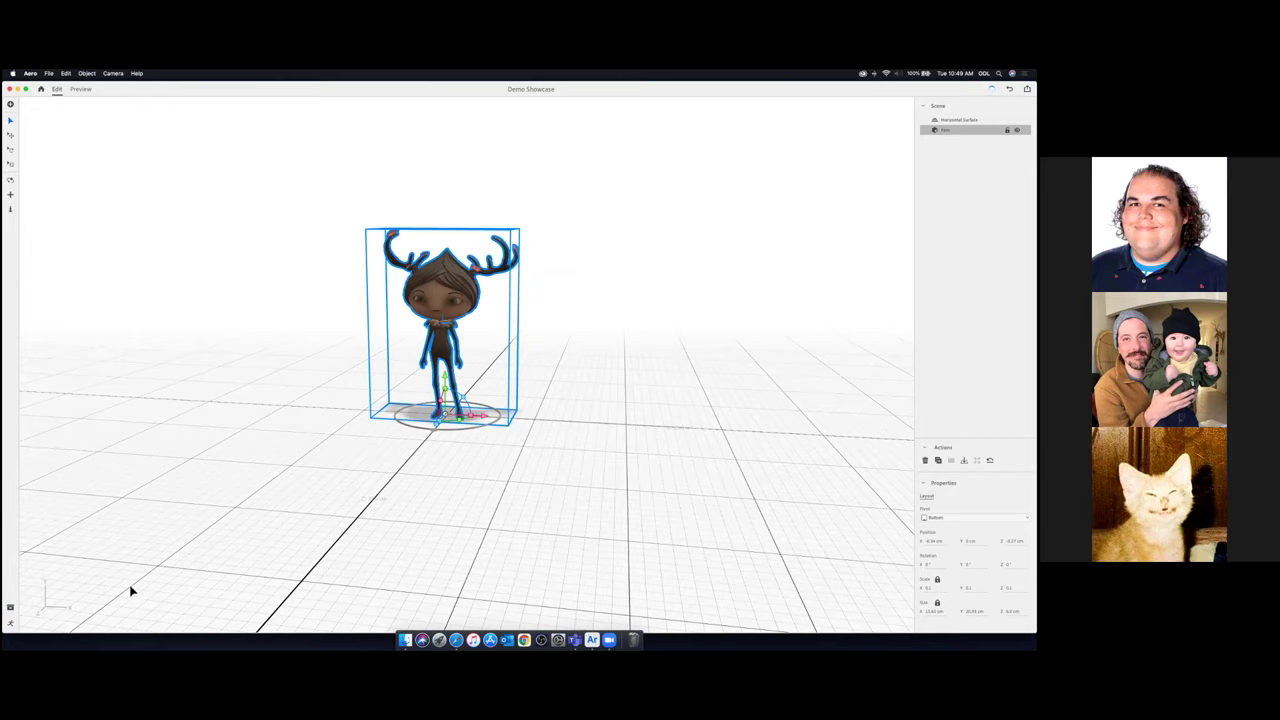
click(10, 607)
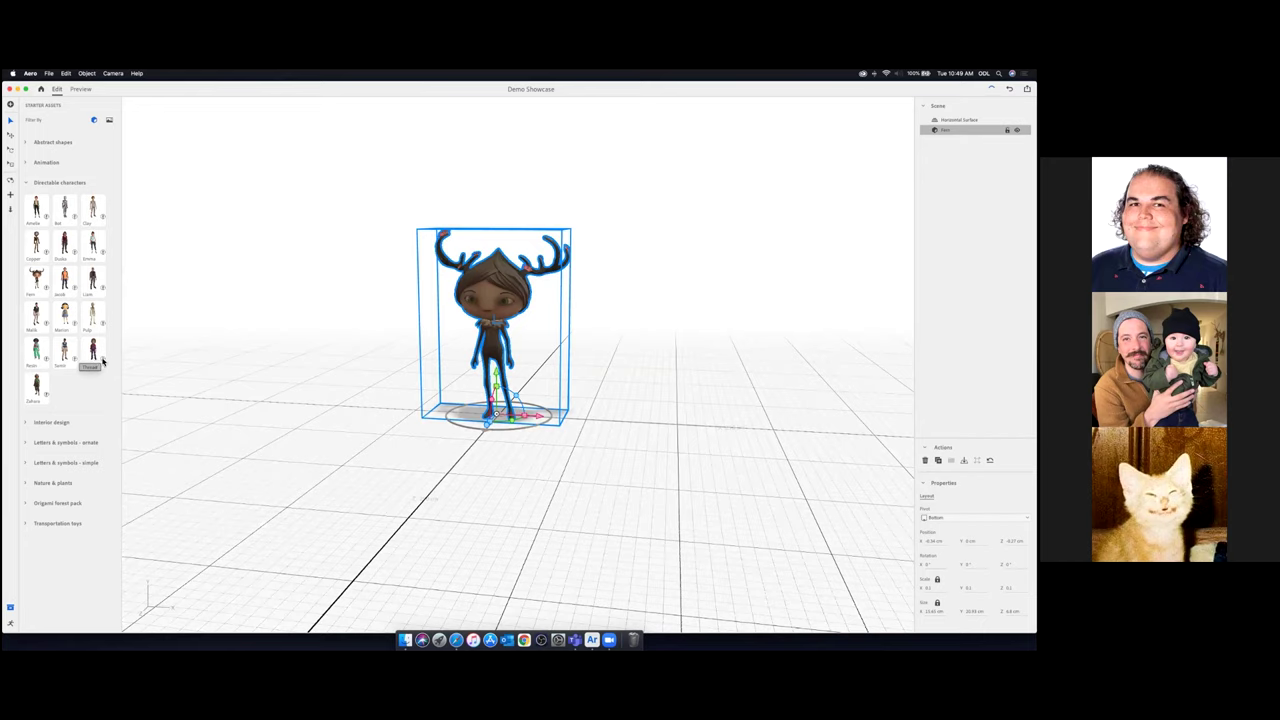
Browse the Interior design, Letters & symbols - ornate and Letters & symbols - simple starter assets, collapsing each category after viewing
click(29, 424)
click(29, 424)
click(29, 425)
scroll(44, 437, down, 3)
scroll(44, 437, up, 3)
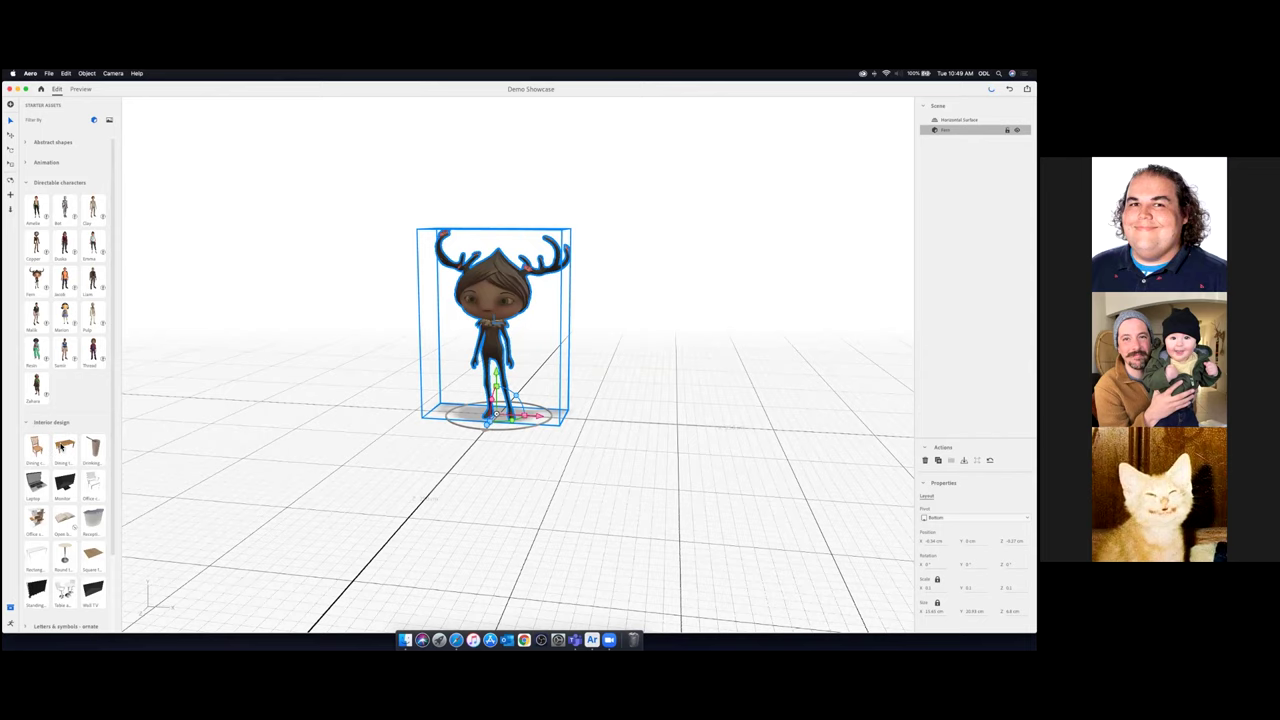
click(30, 424)
click(30, 446)
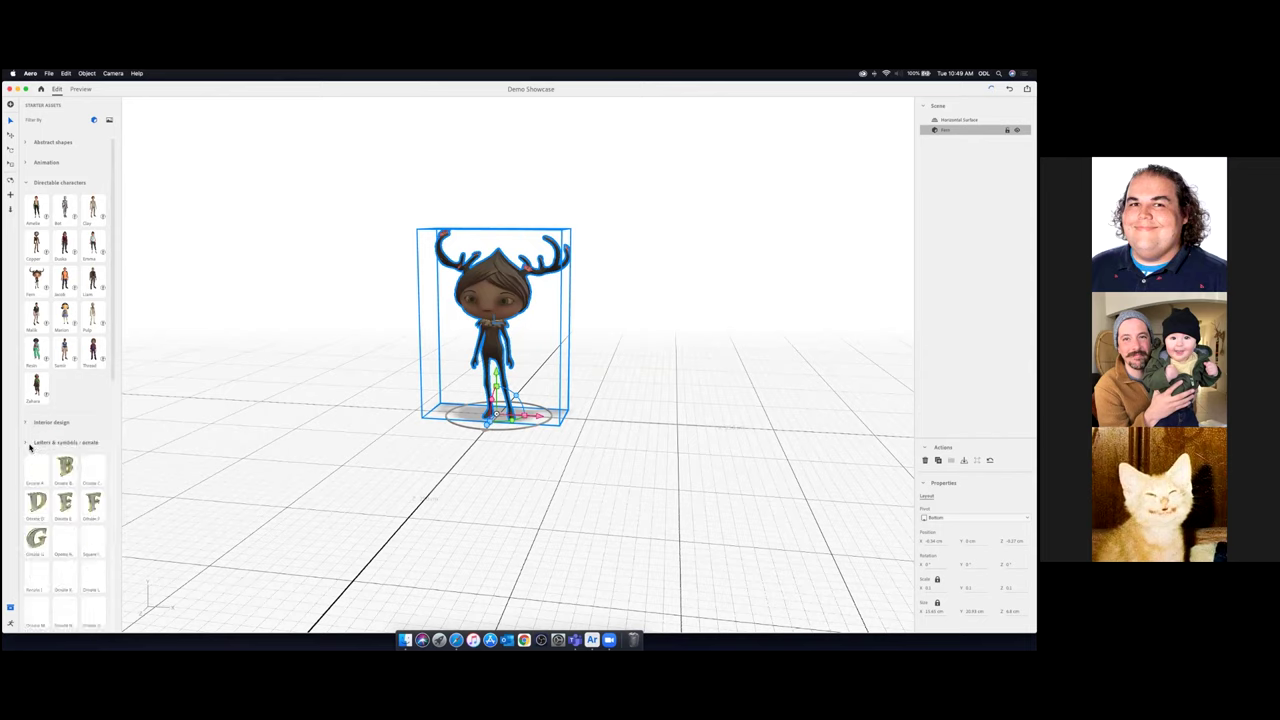
click(30, 443)
click(30, 463)
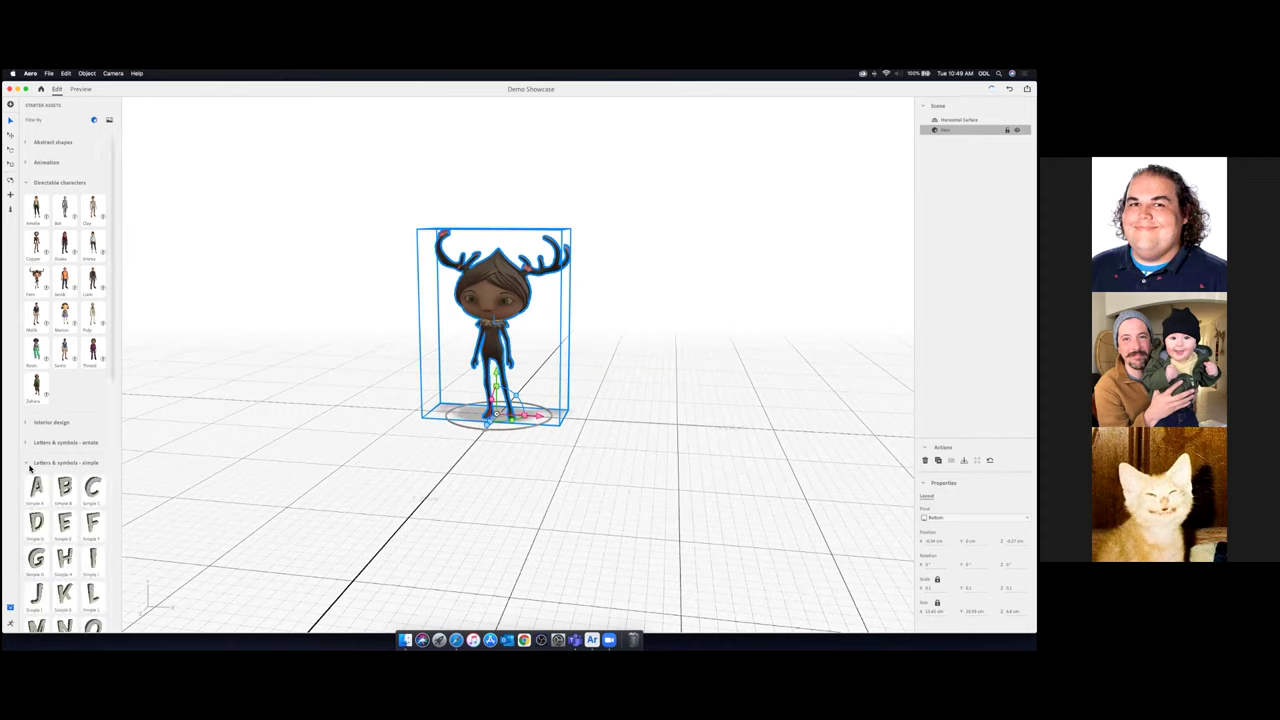
click(30, 464)
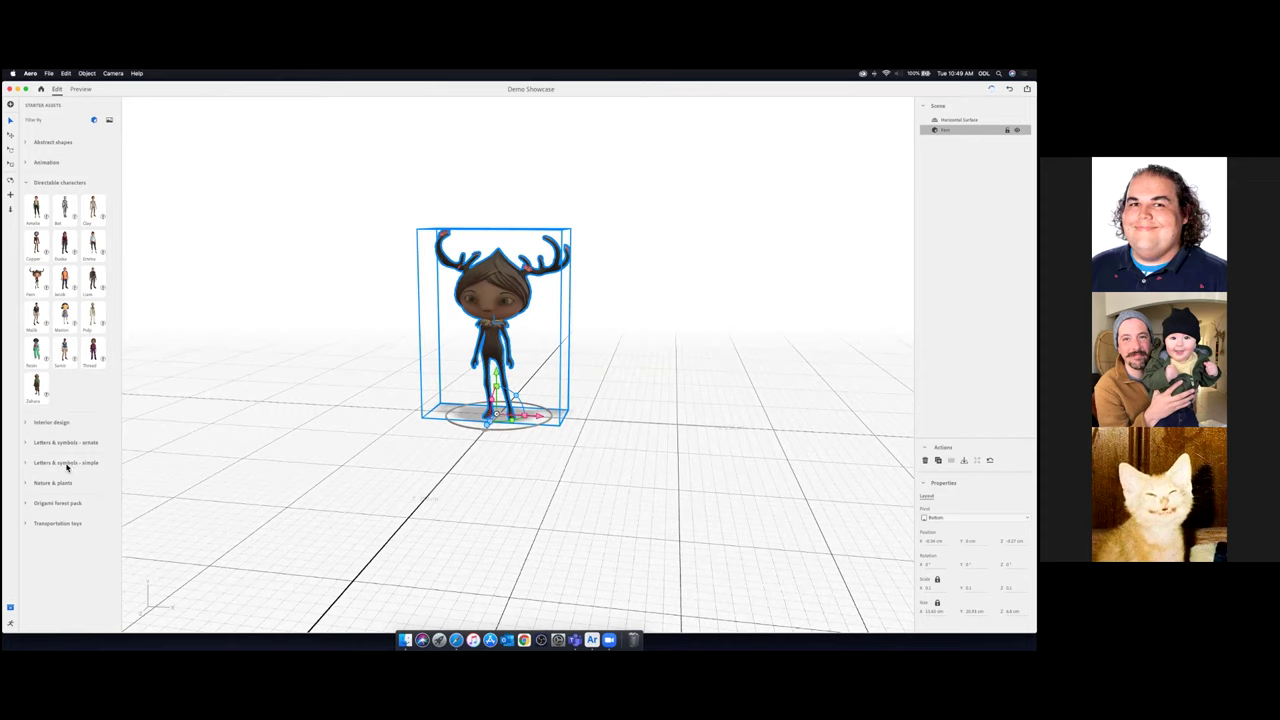
Expand the Nature & plants, Origami forest pack and Transportation toys categories and look through their starter assets
click(28, 484)
scroll(63, 486, down, 5)
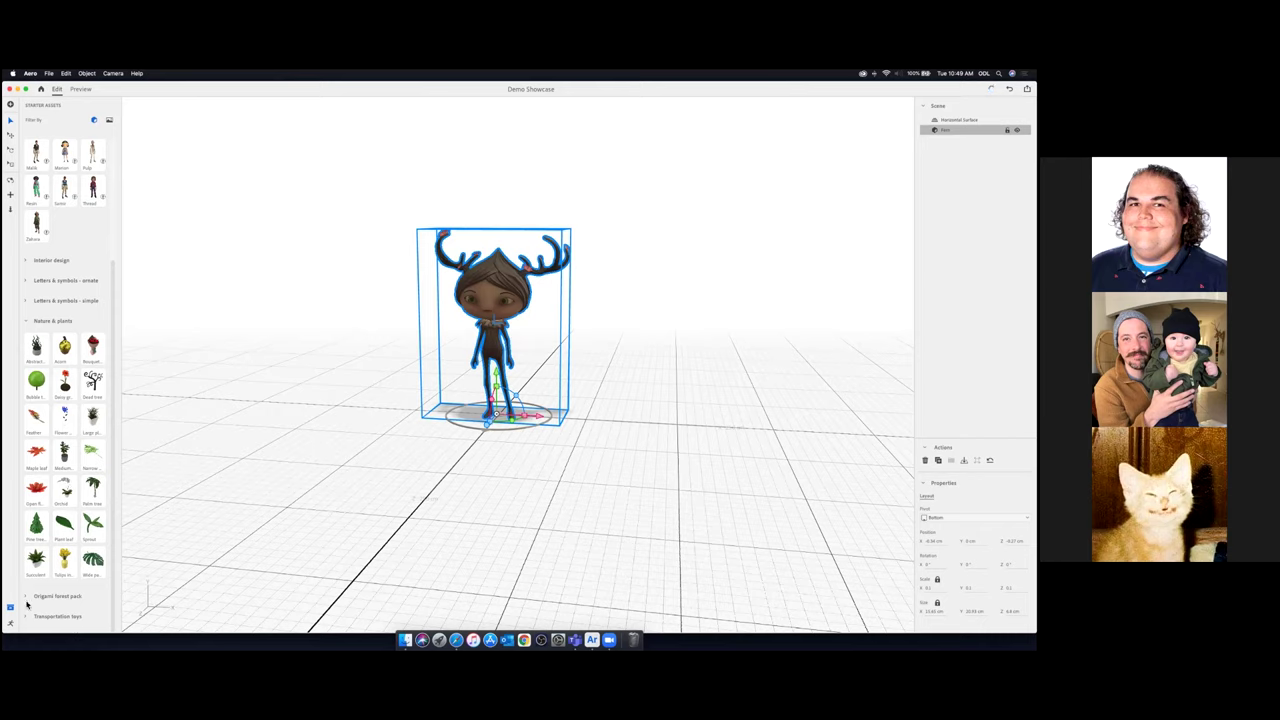
click(30, 598)
scroll(35, 590, down, 5)
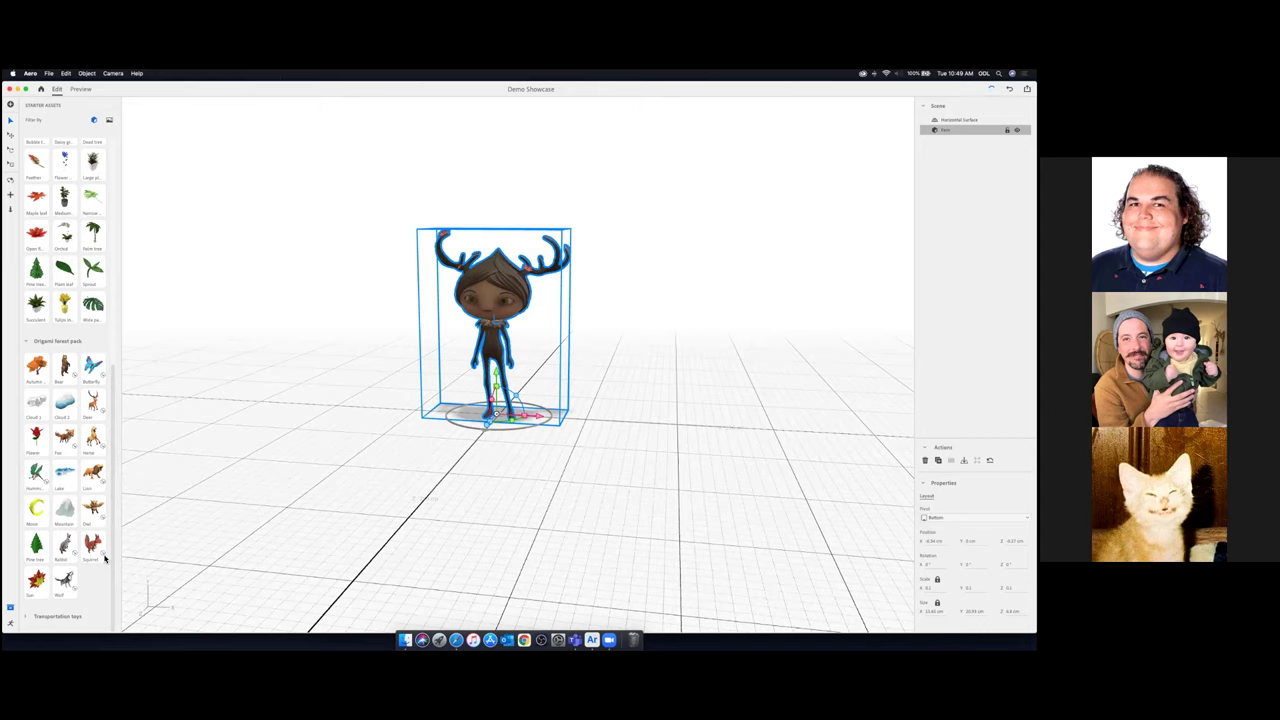
scroll(102, 556, up, 5)
scroll(102, 555, down, 5)
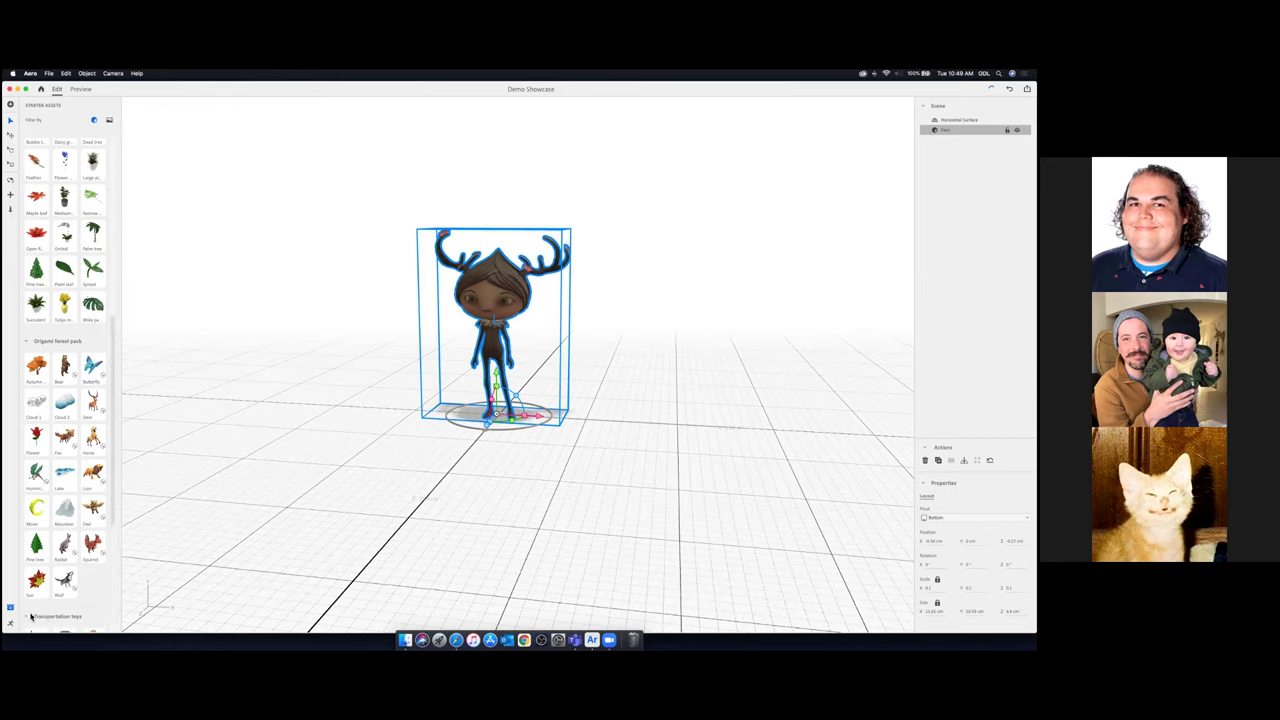
scroll(72, 578, up, 5)
scroll(95, 545, down, 8)
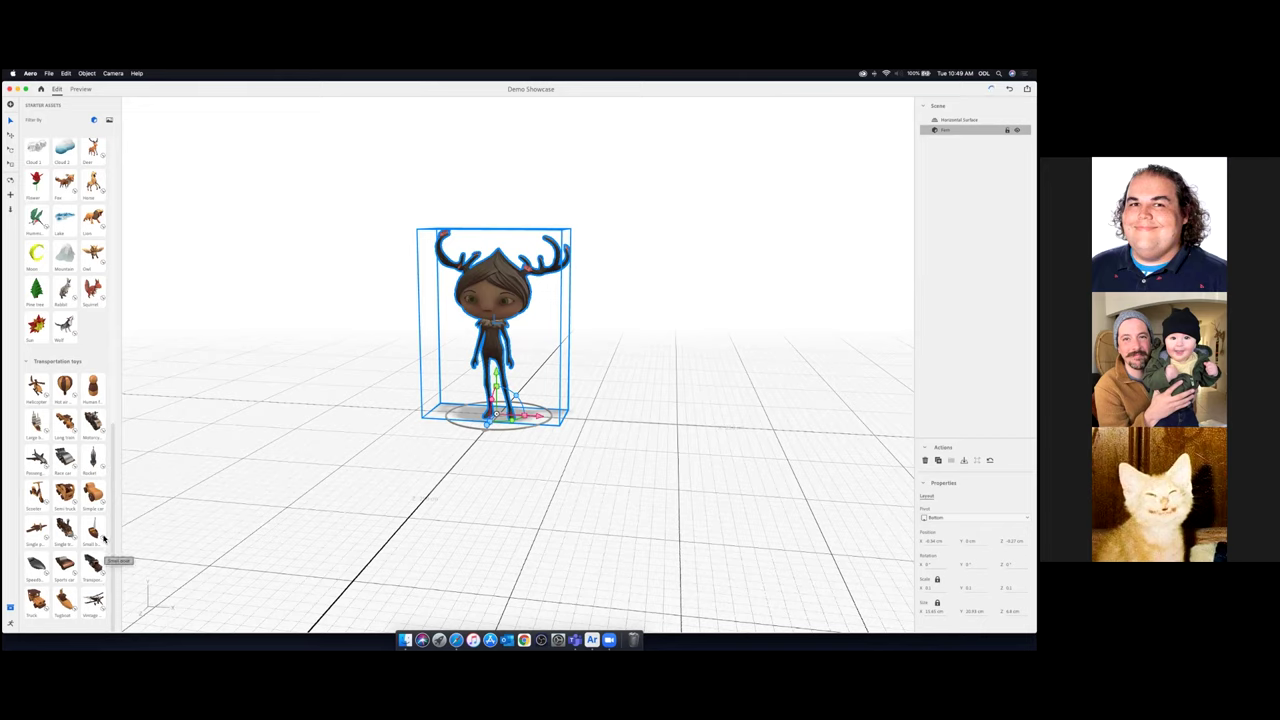
scroll(105, 557, up, 8)
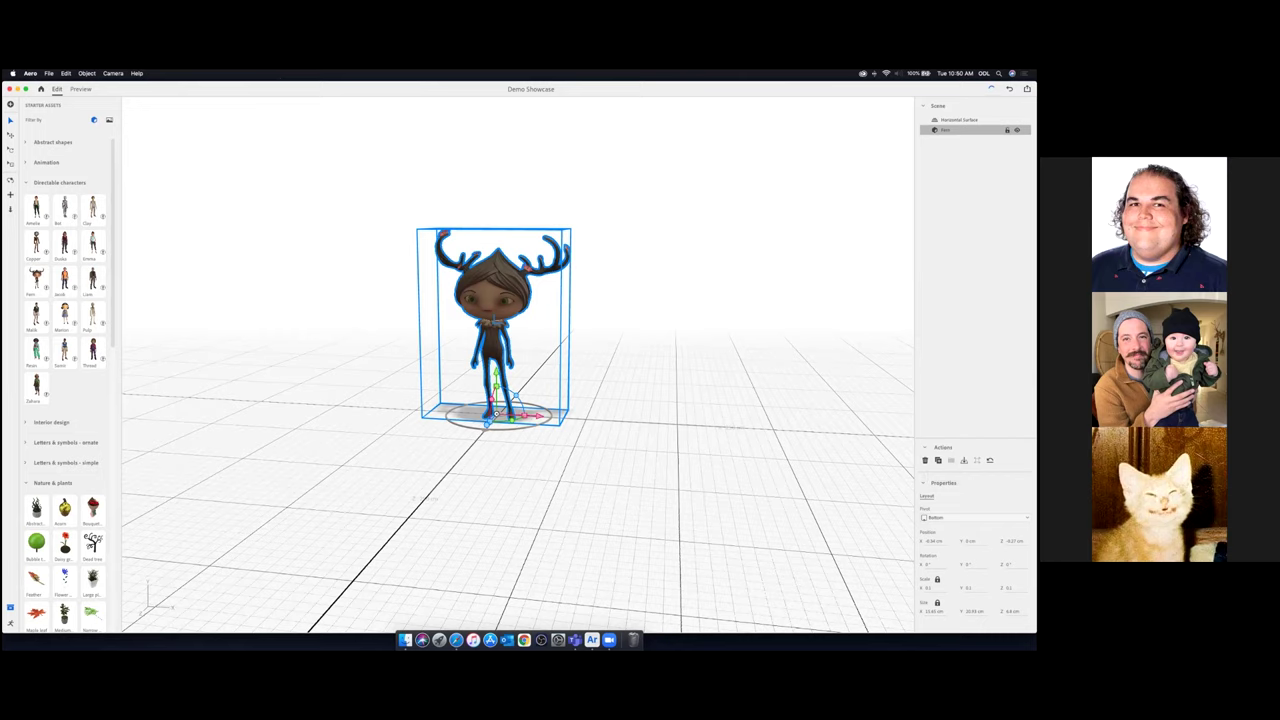
Reselect the character and revert it to its original size
click(645, 340)
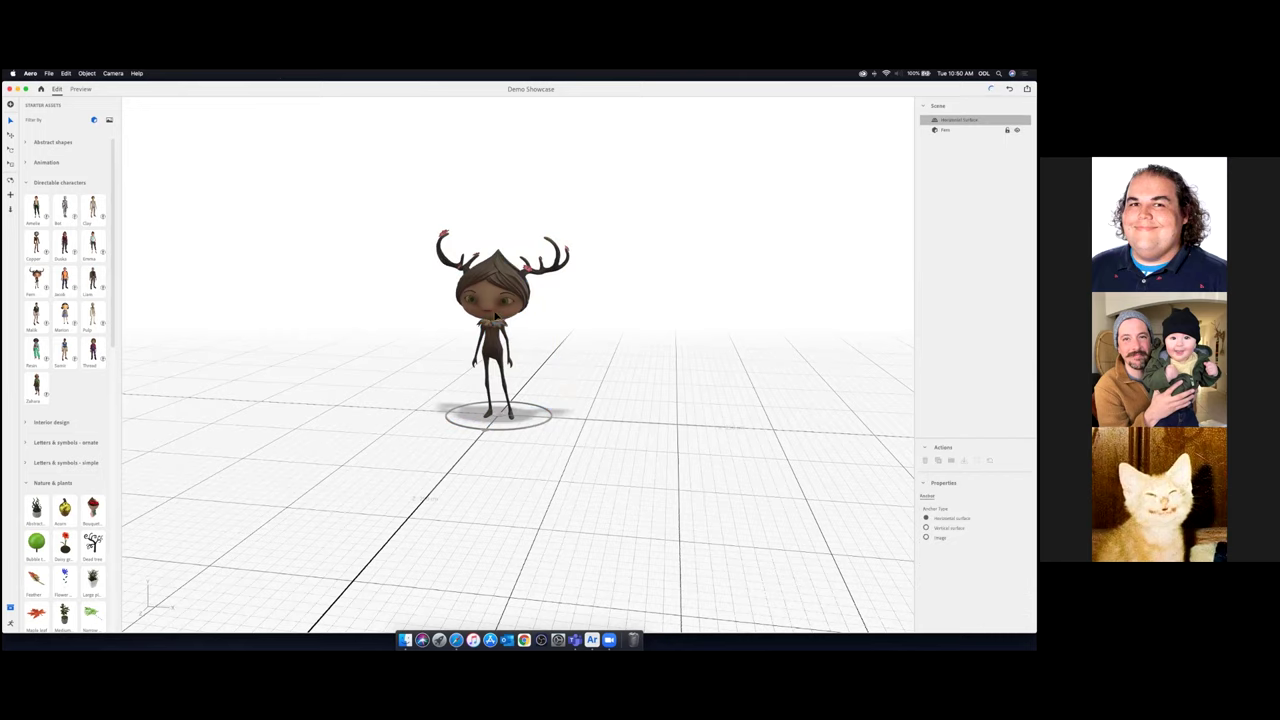
click(492, 314)
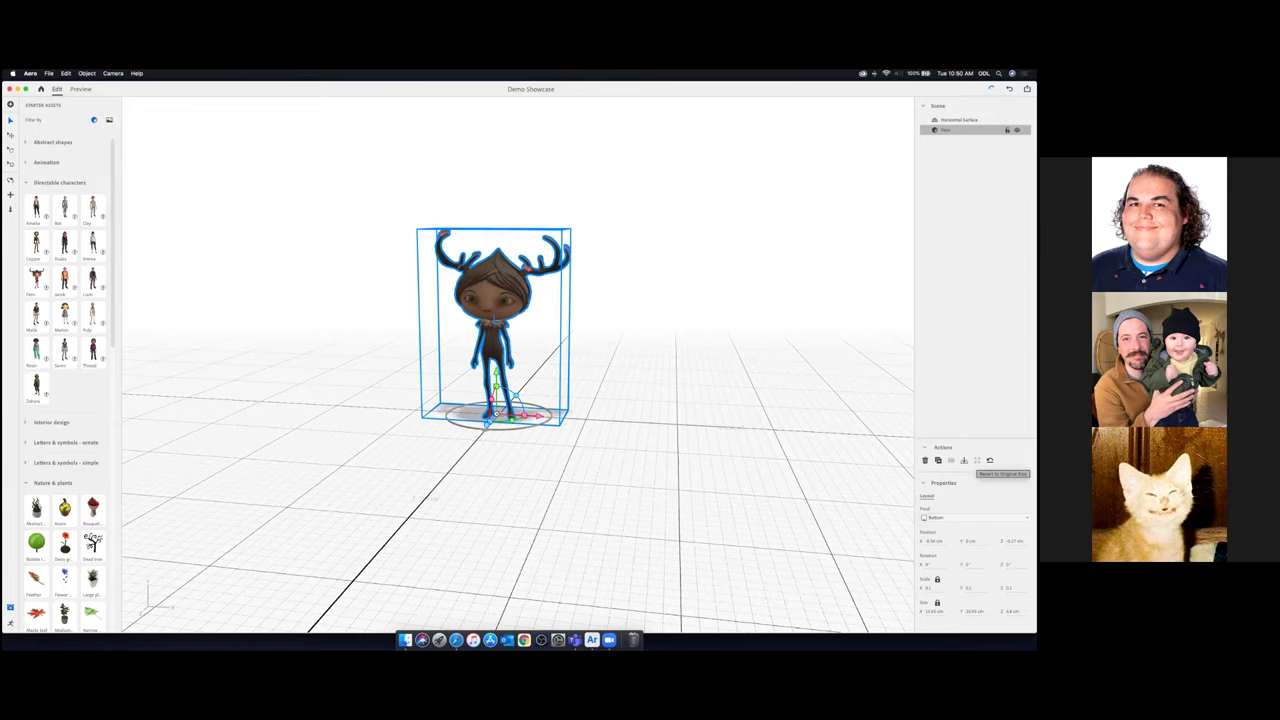
click(990, 460)
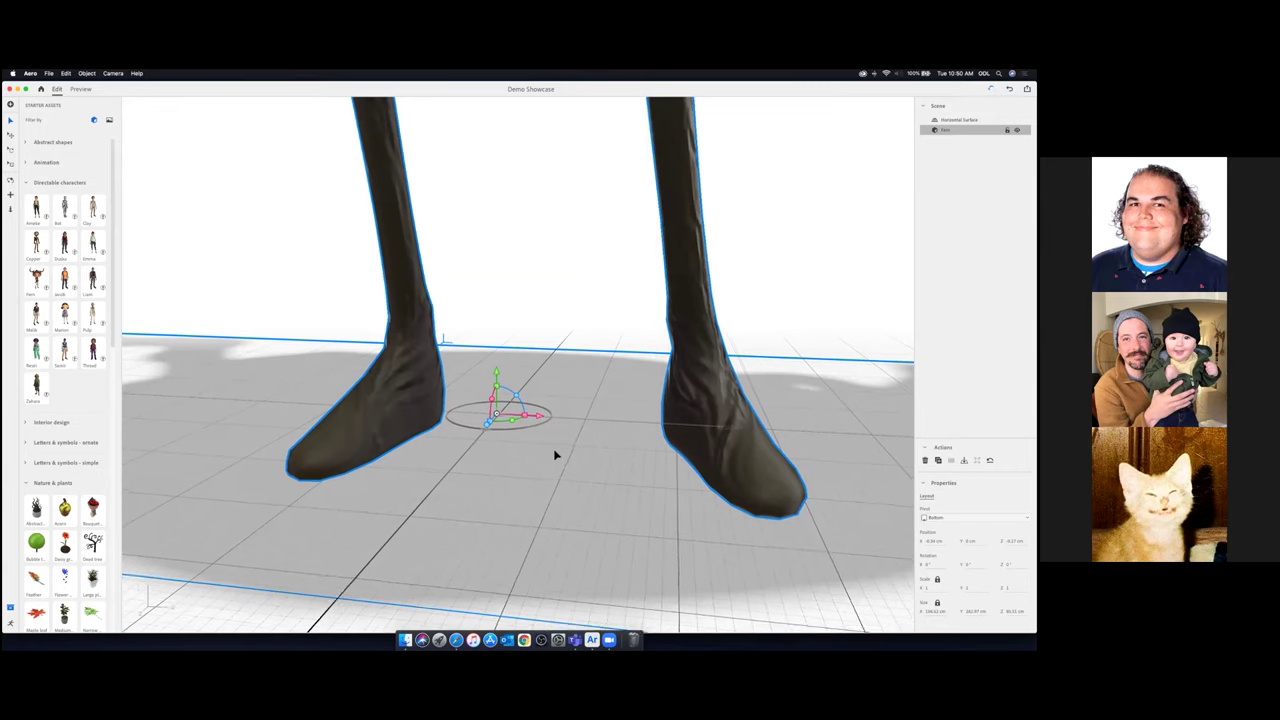
scroll(557, 457, down, 10)
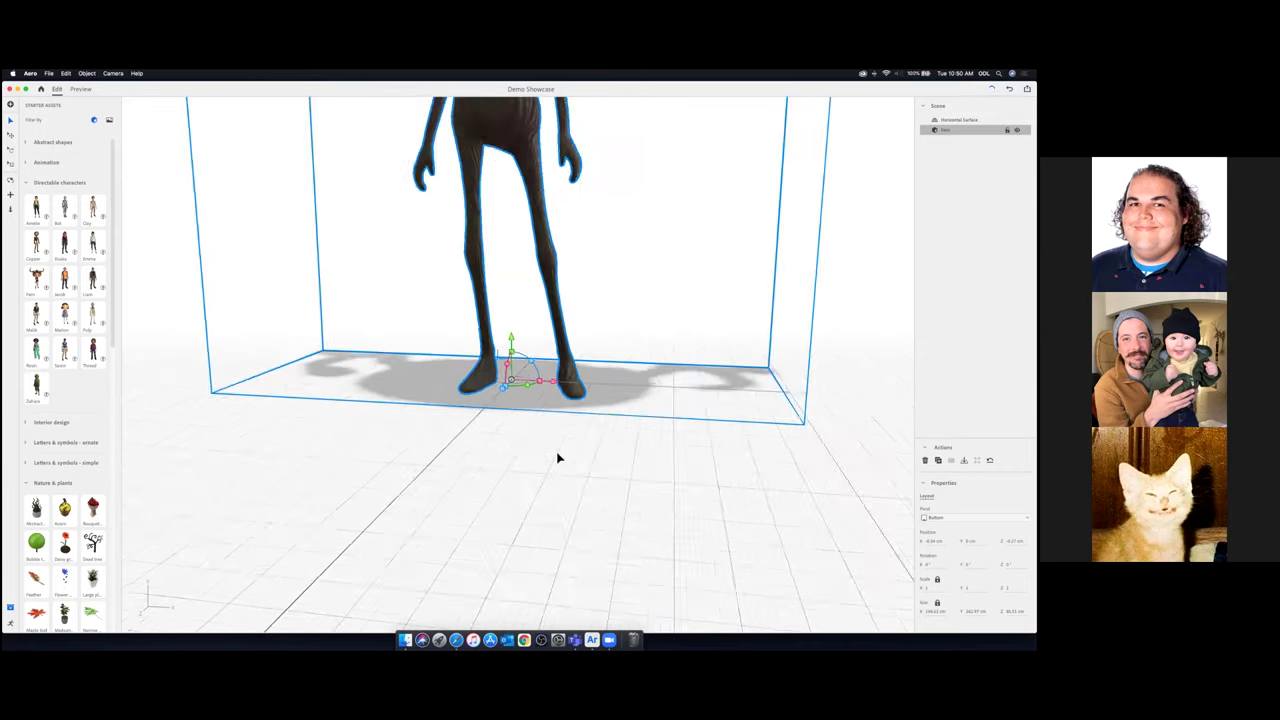
scroll(558, 458, down, 10)
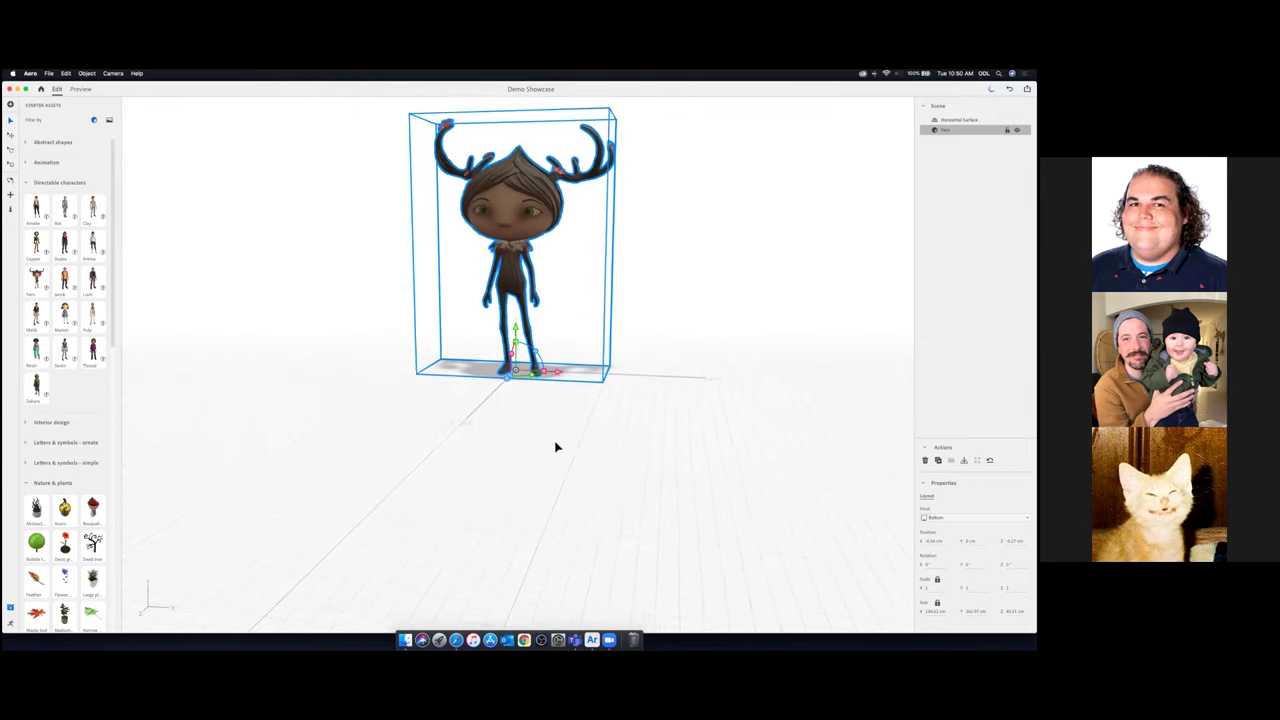
scroll(557, 447, down, 1)
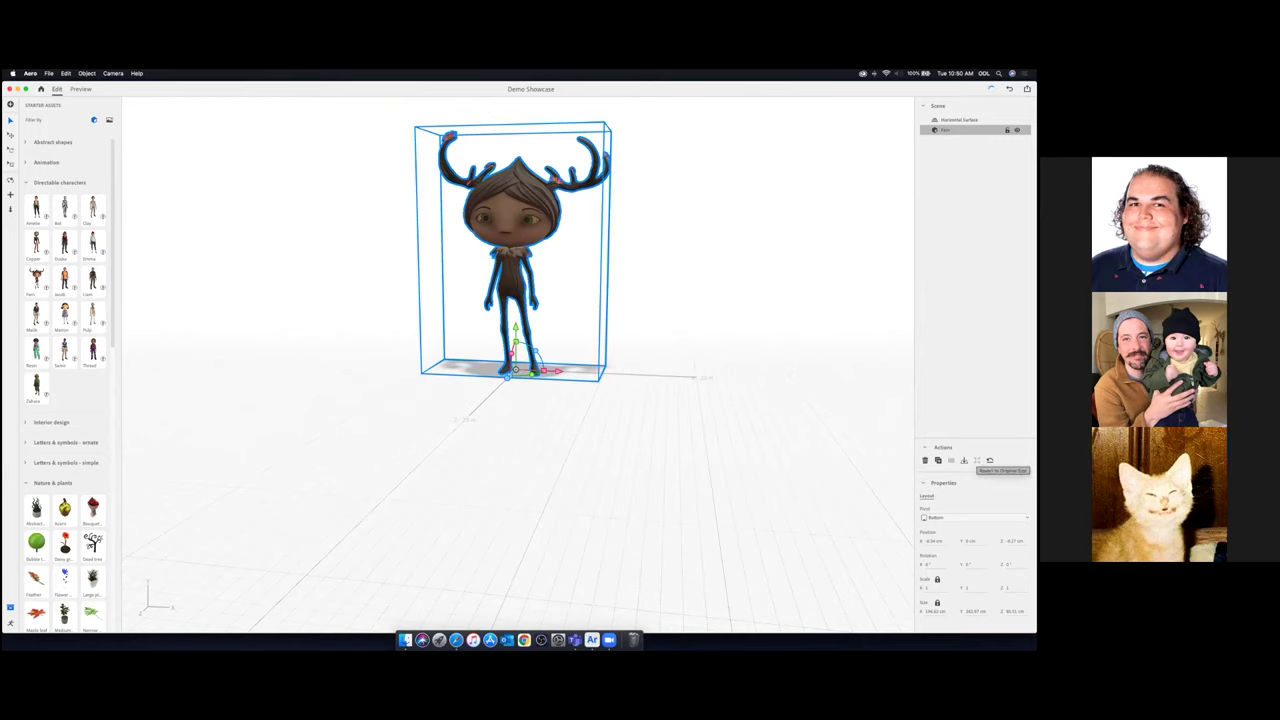
Toggle the original-size action again to return the character to 0.1 scale
click(990, 461)
scroll(530, 345, up, 10)
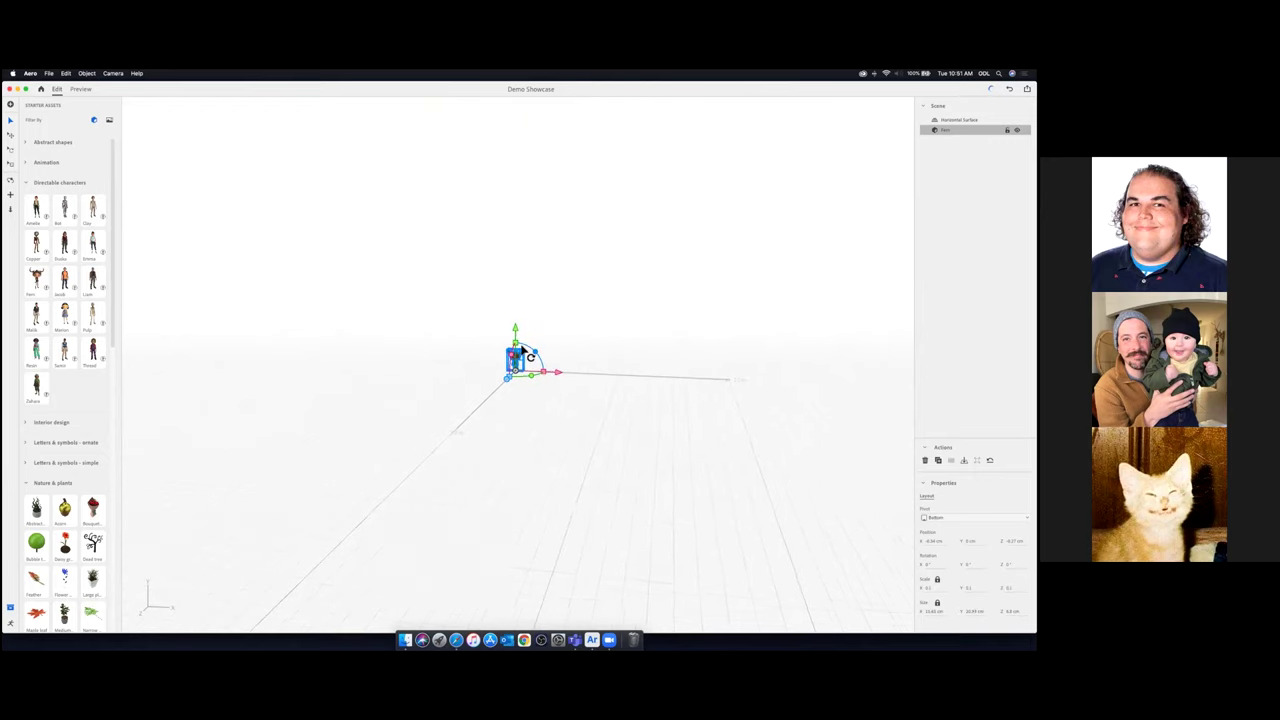
scroll(524, 348, up, 8)
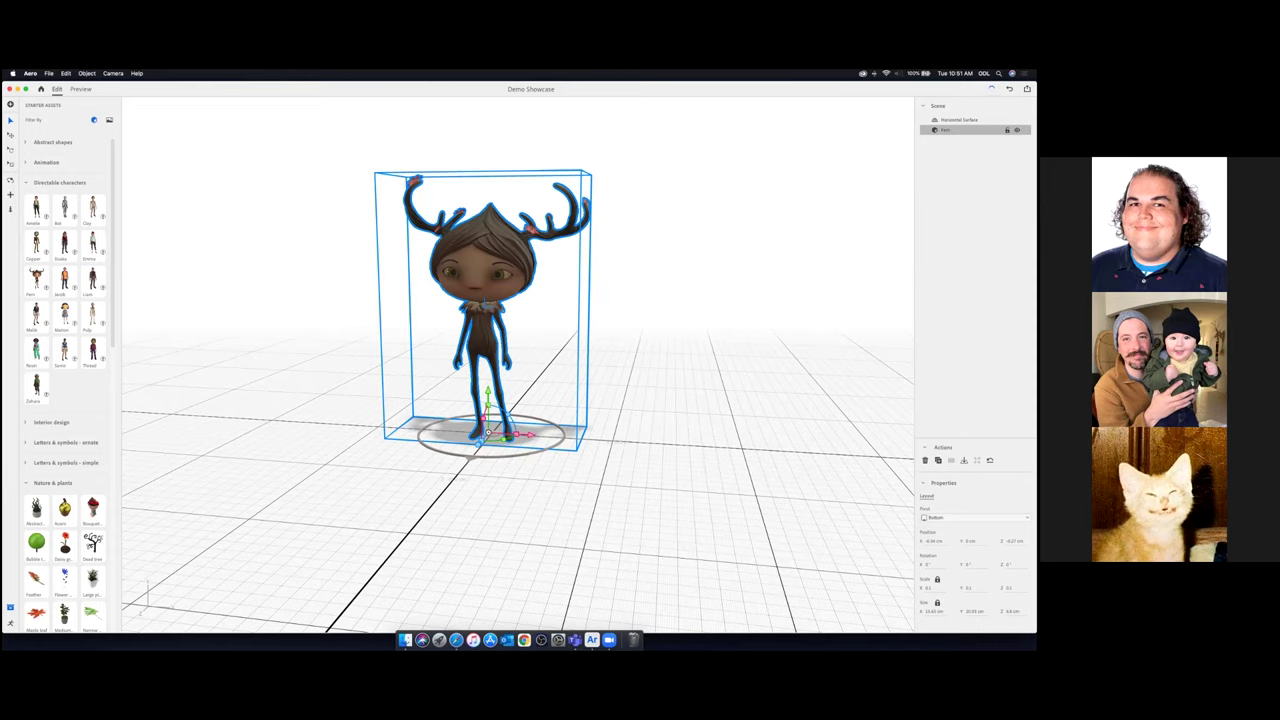
Examine the character from near and far at its reduced scale
scroll(486, 300, down, 4)
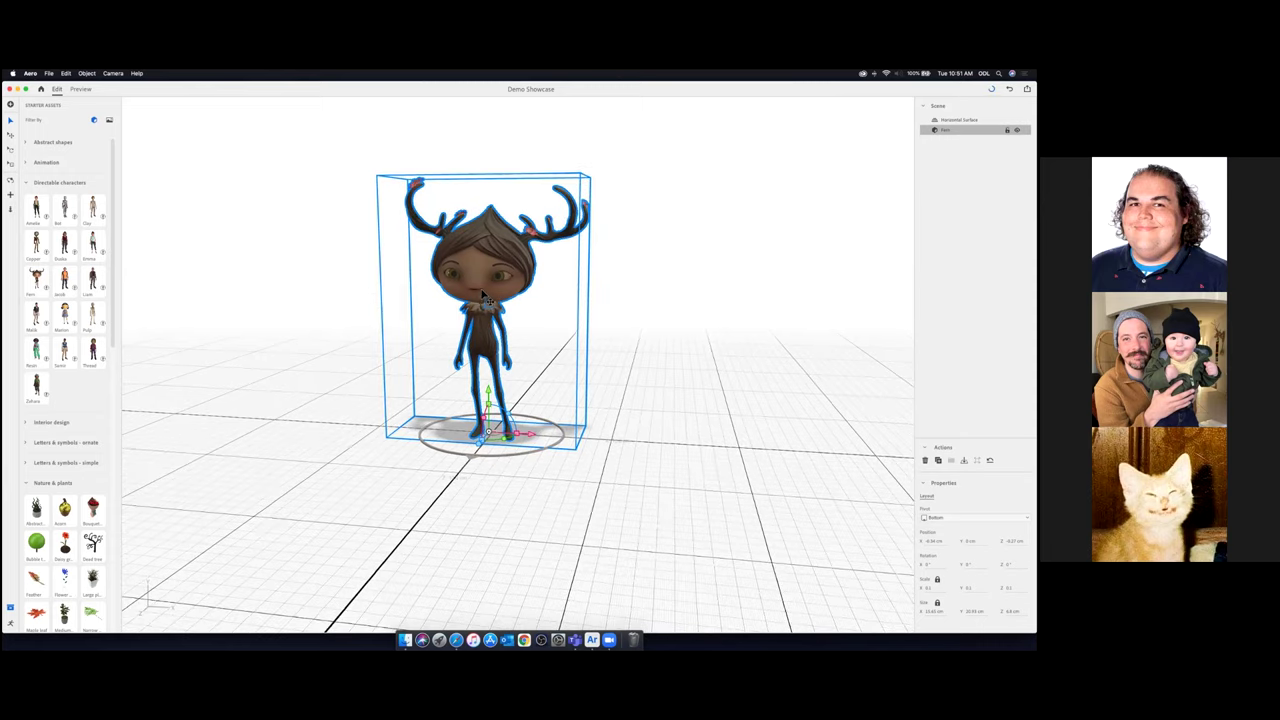
scroll(380, 257, up, 5)
scroll(388, 265, up, 5)
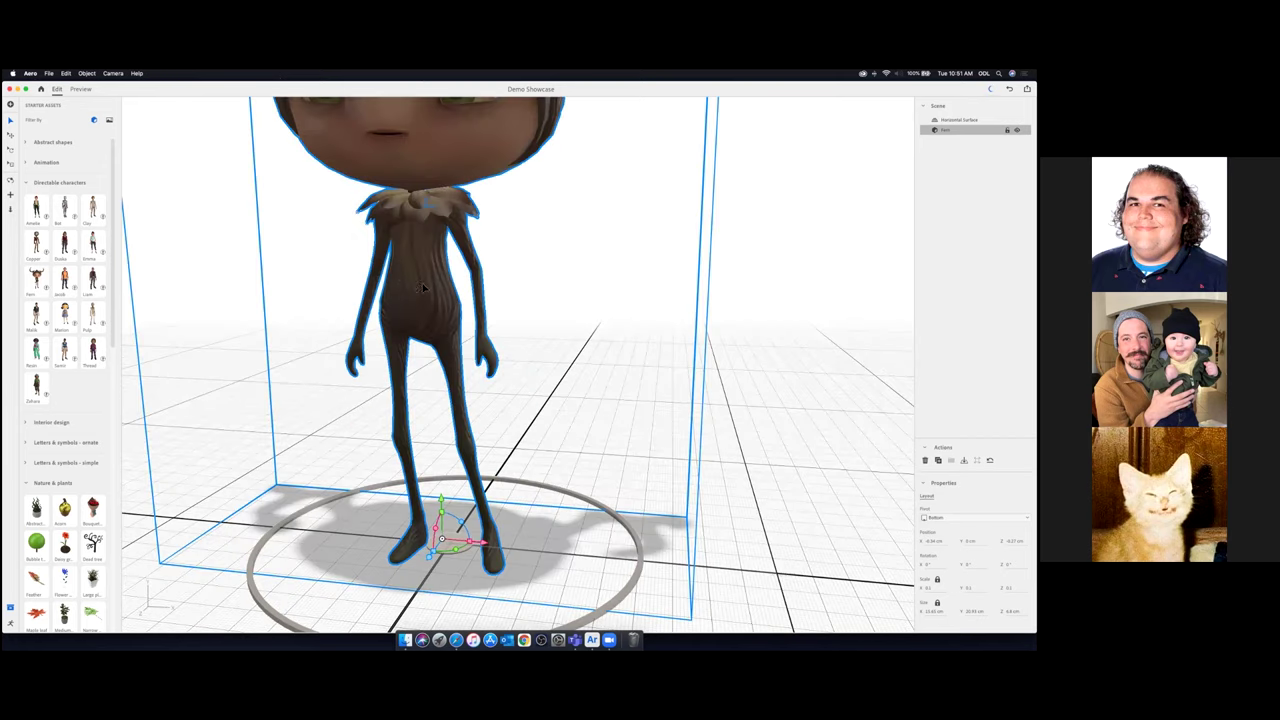
scroll(427, 287, down, 2)
scroll(437, 288, down, 6)
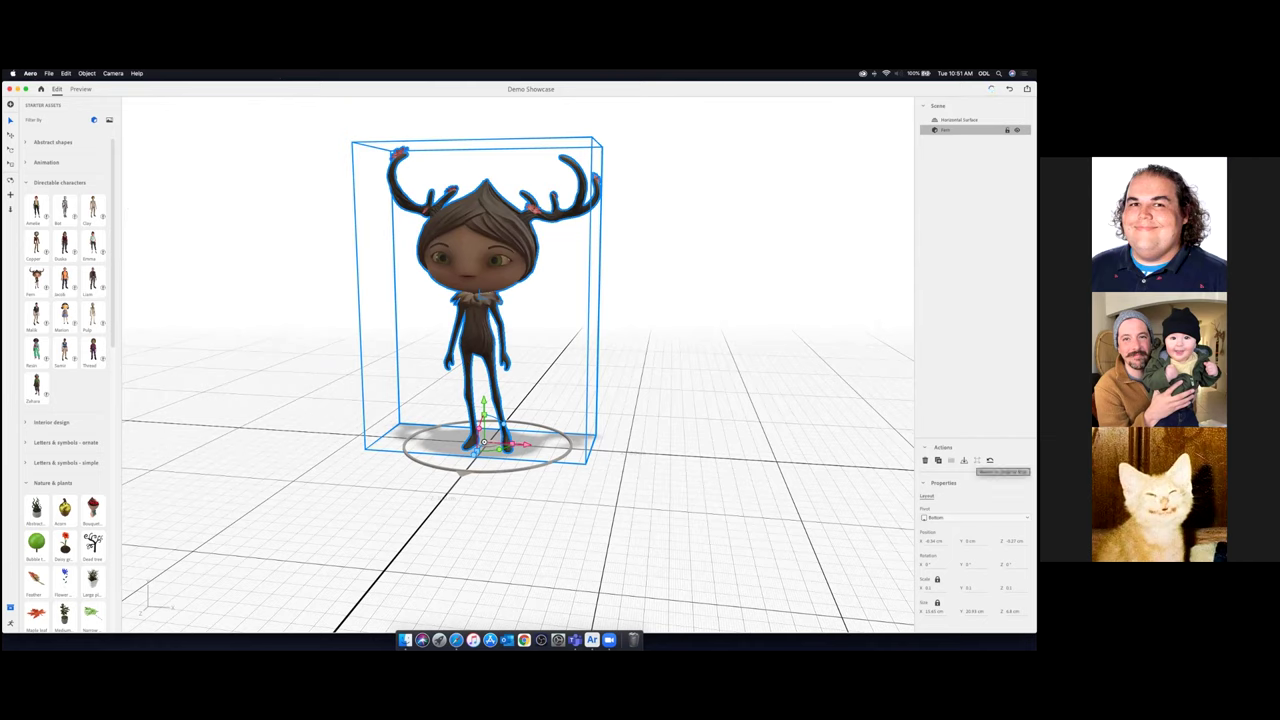
scroll(474, 398, down, 1)
scroll(475, 399, down, 6)
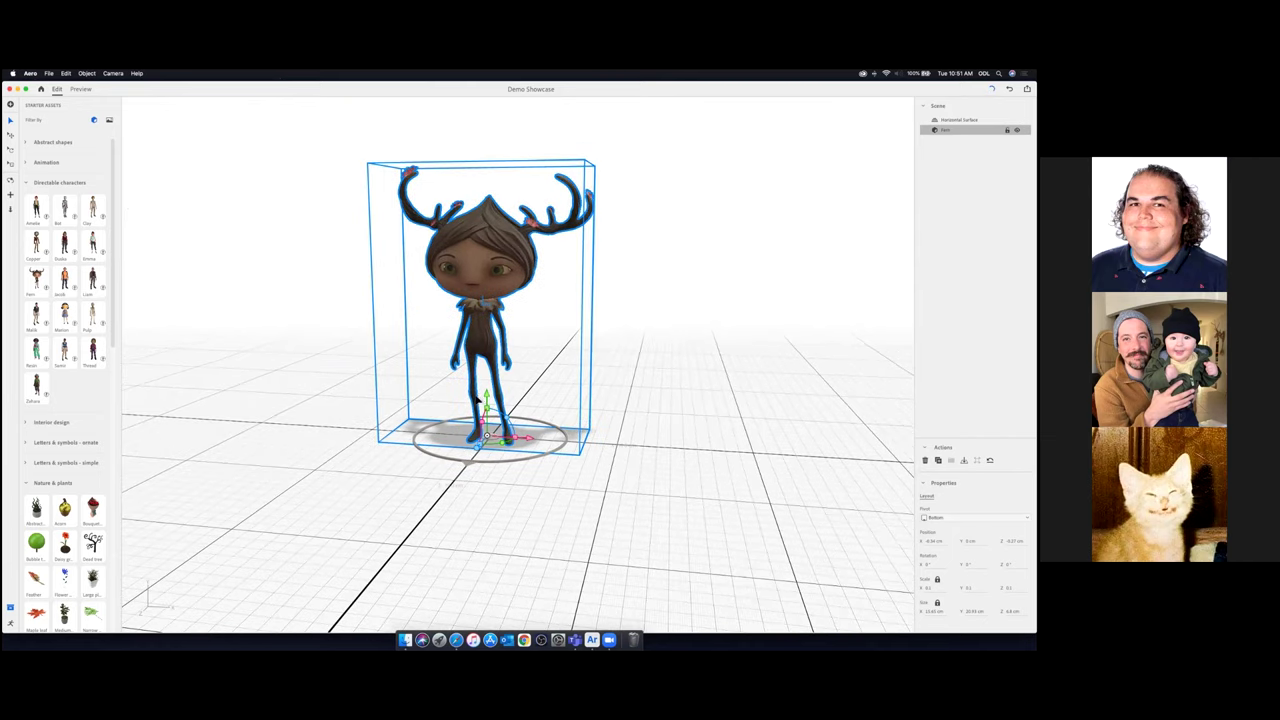
scroll(441, 319, up, 3)
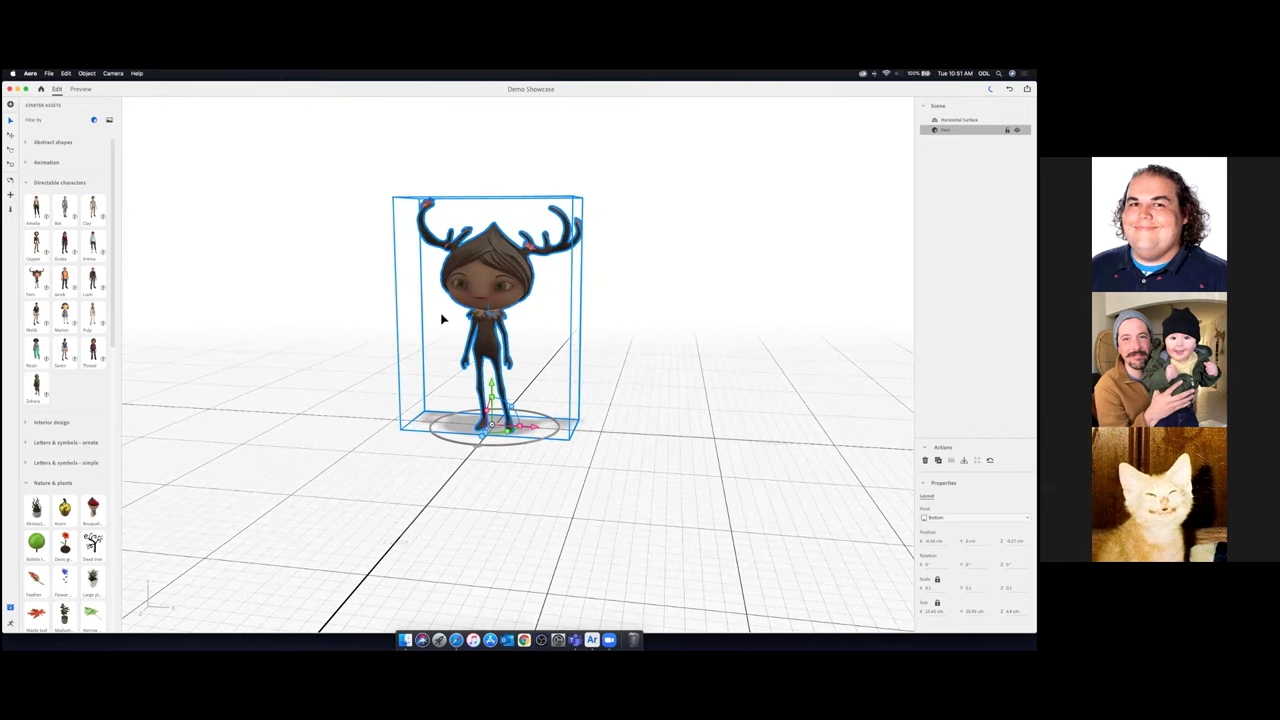
scroll(441, 319, up, 3)
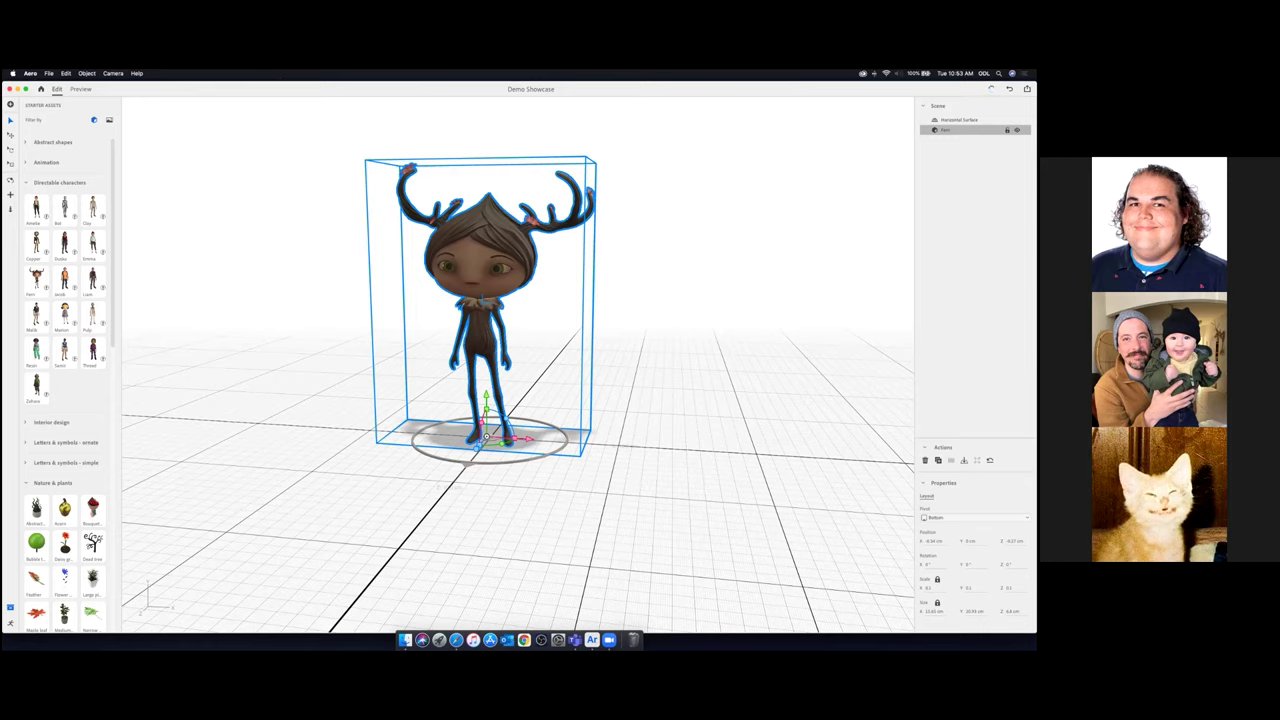
Try tilting the character by changing its X rotation, and reset that rotation to 0°
mouse_move(930, 565)
mouse_down()
mouse_move(951, 565)
mouse_move(922, 565)
mouse_up()
click(932, 565)
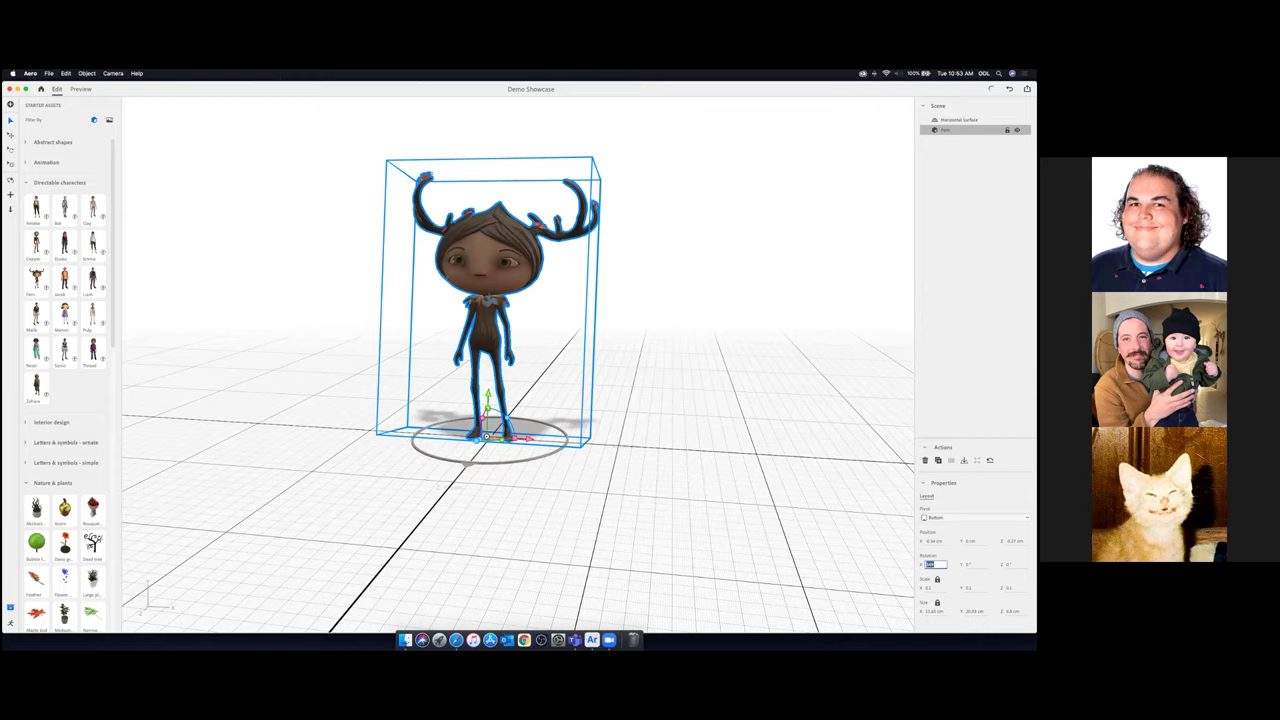
text(0)
key(Return)
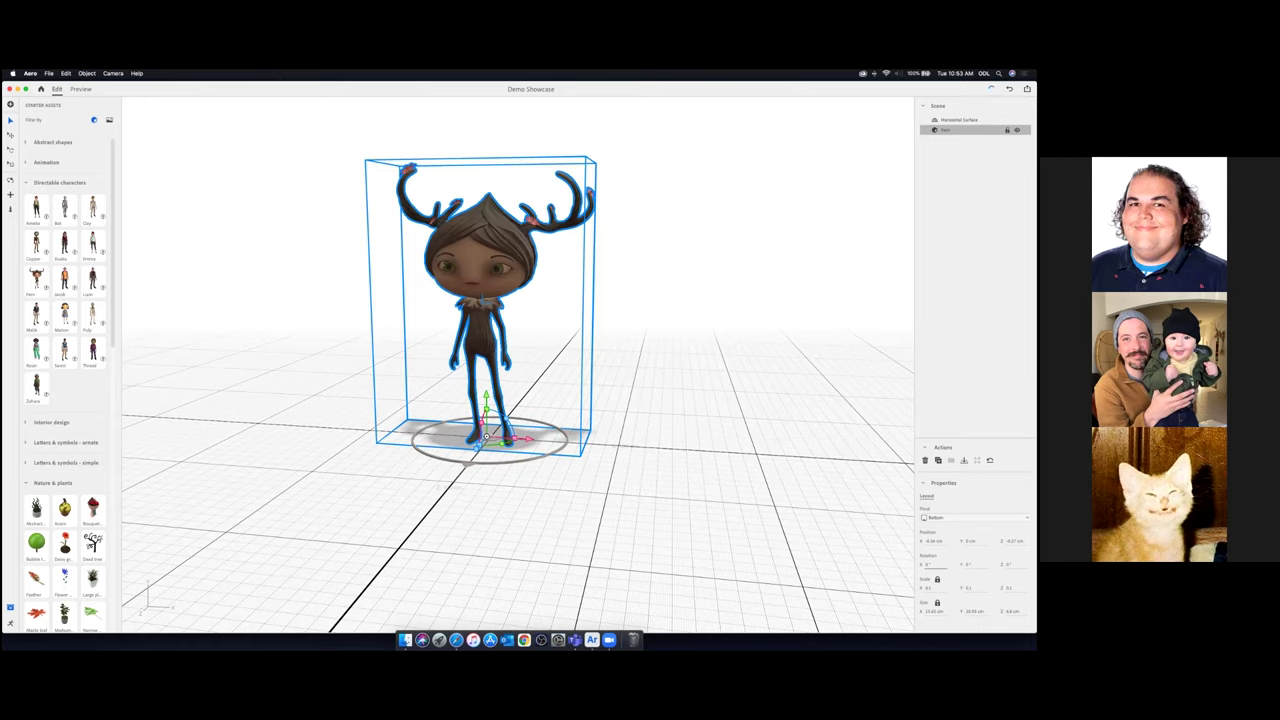
Try enlarging the character to a scale of 1.5, and reset its scale to 0.1
drag(921, 588, 922, 588)
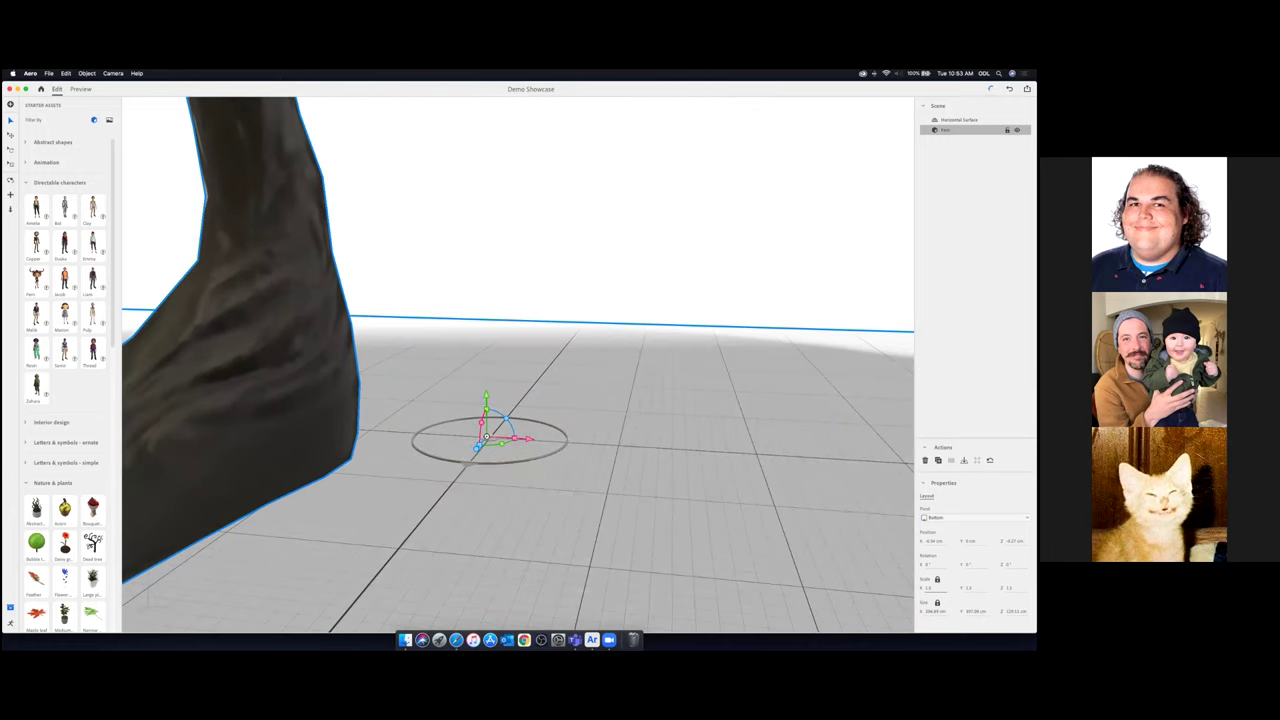
drag(935, 588, 922, 588)
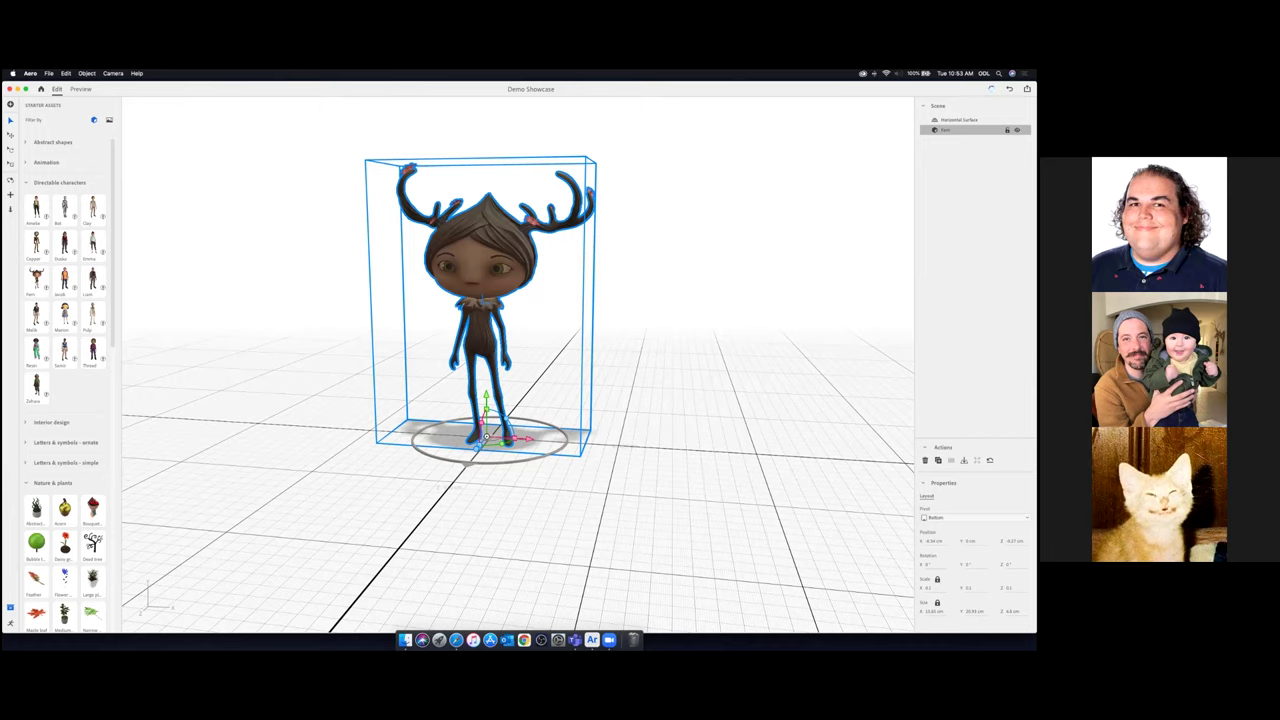
Review the character's pivot choices and keep the pivot at Bottom
click(975, 518)
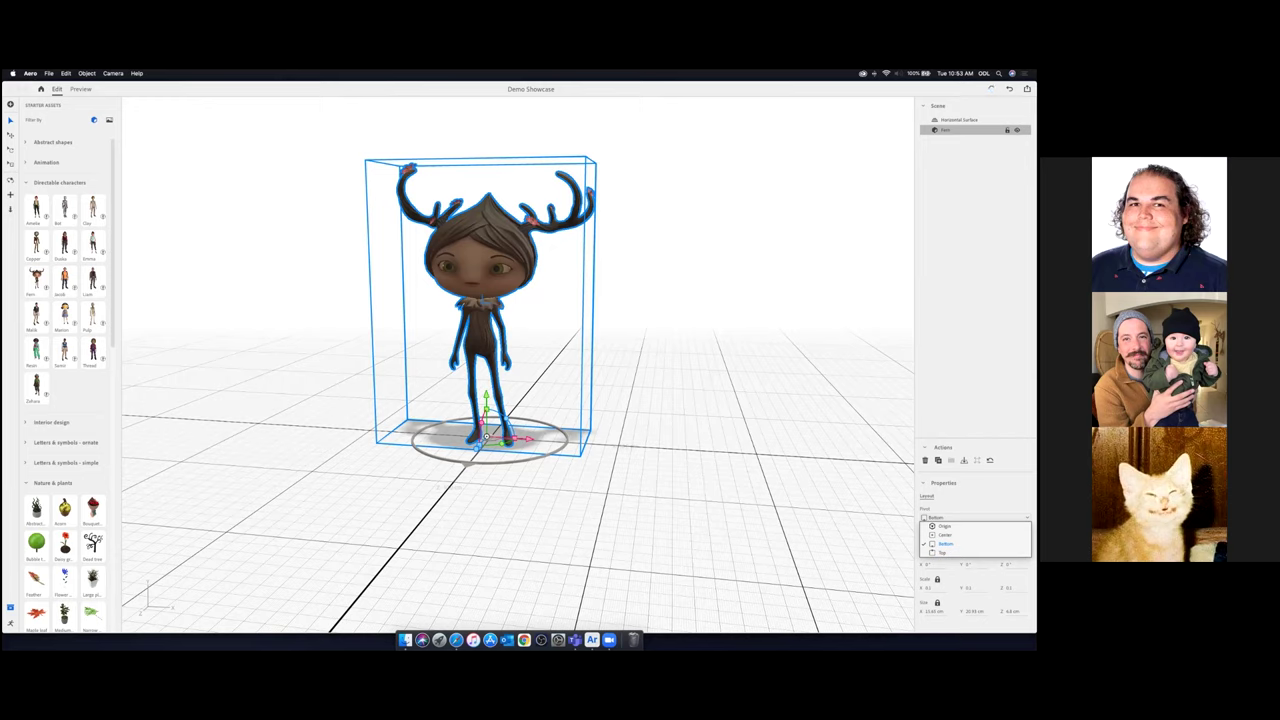
click(946, 544)
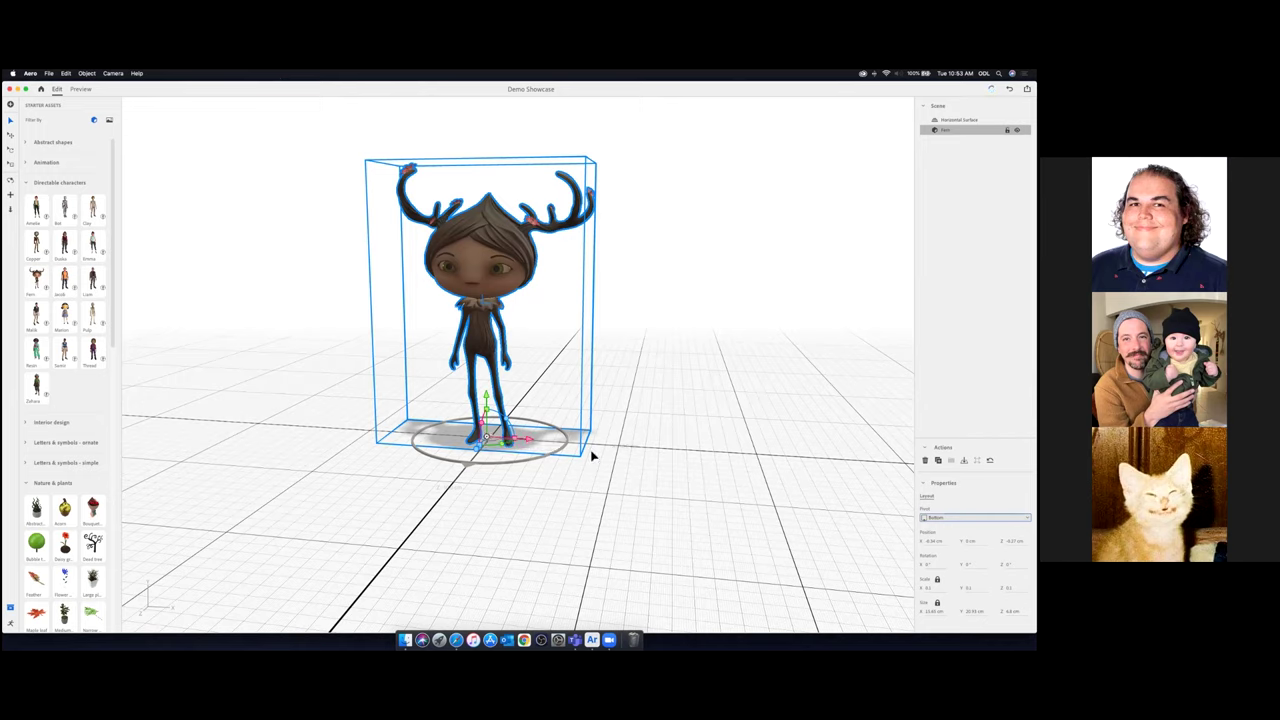
click(975, 517)
key(Escape)
click(975, 517)
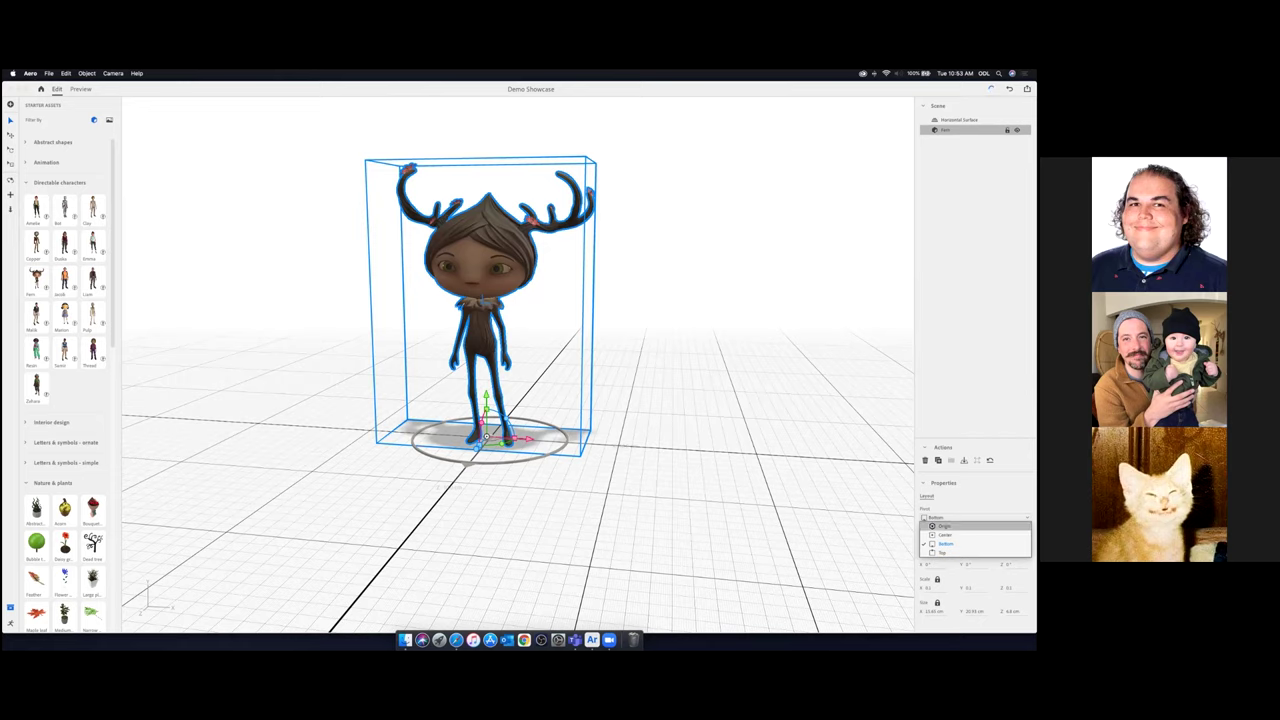
click(975, 517)
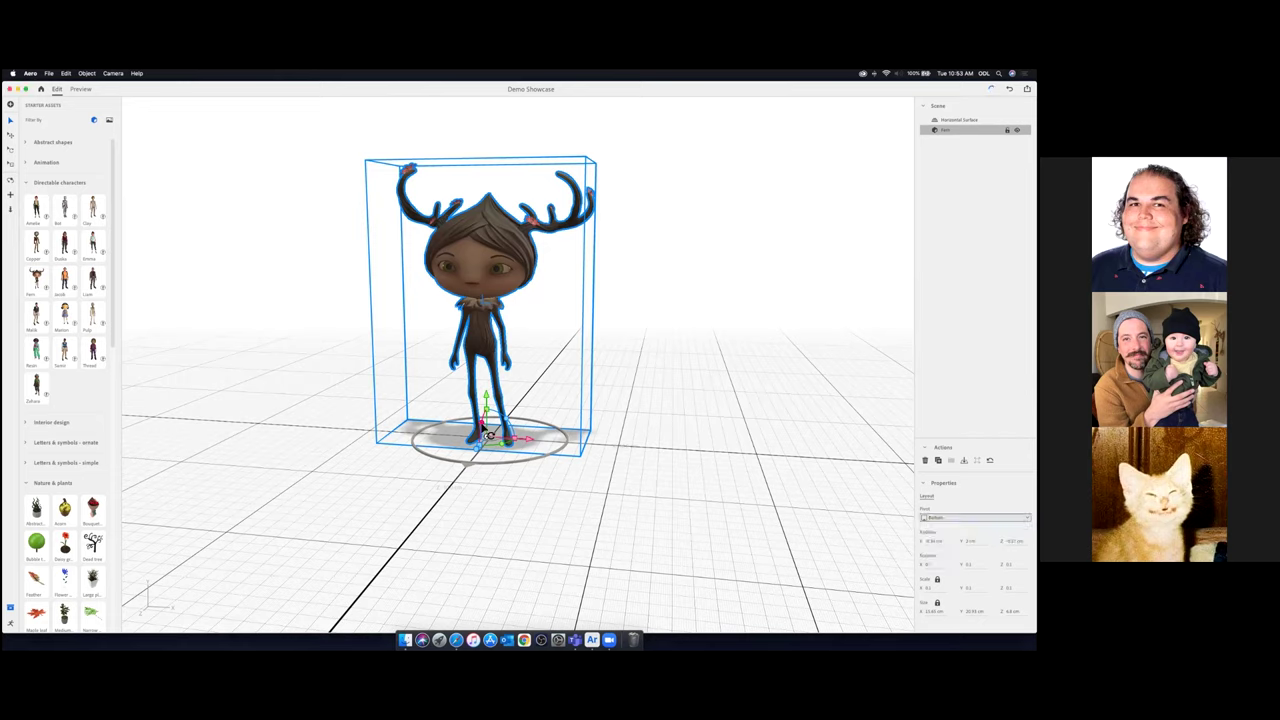
Try rotating the character about its bottom pivot, and undo the rotation
drag(482, 421, 436, 557)
drag(492, 440, 522, 423)
key(super+z)
Set the character's pivot to Center, try rotating the character about its middle, and undo the rotation
click(975, 517)
click(945, 534)
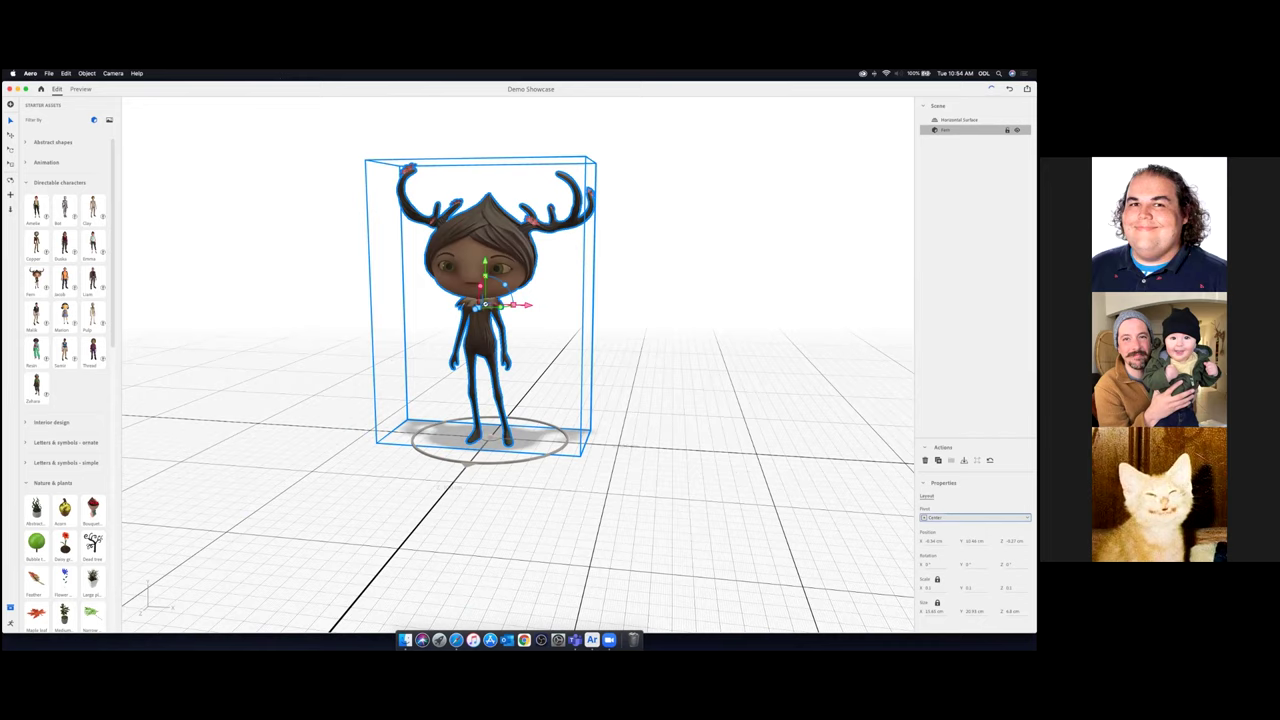
mouse_move(480, 292)
mouse_down()
mouse_move(480, 314)
mouse_move(663, 488)
mouse_move(760, 340)
mouse_move(480, 316)
mouse_up()
drag(620, 320, 534, 206)
key(super+z)
Return the pivot to Bottom and try tilting the character about its feet, bringing it back upright
click(975, 517)
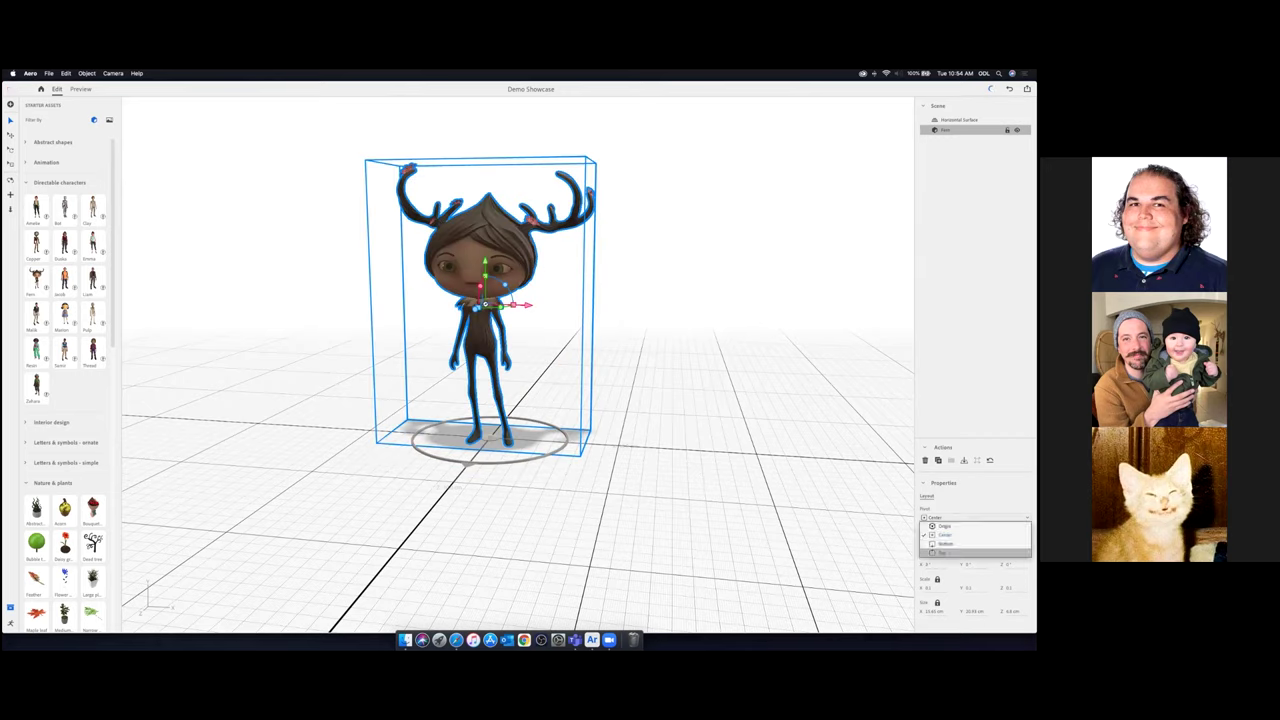
click(945, 543)
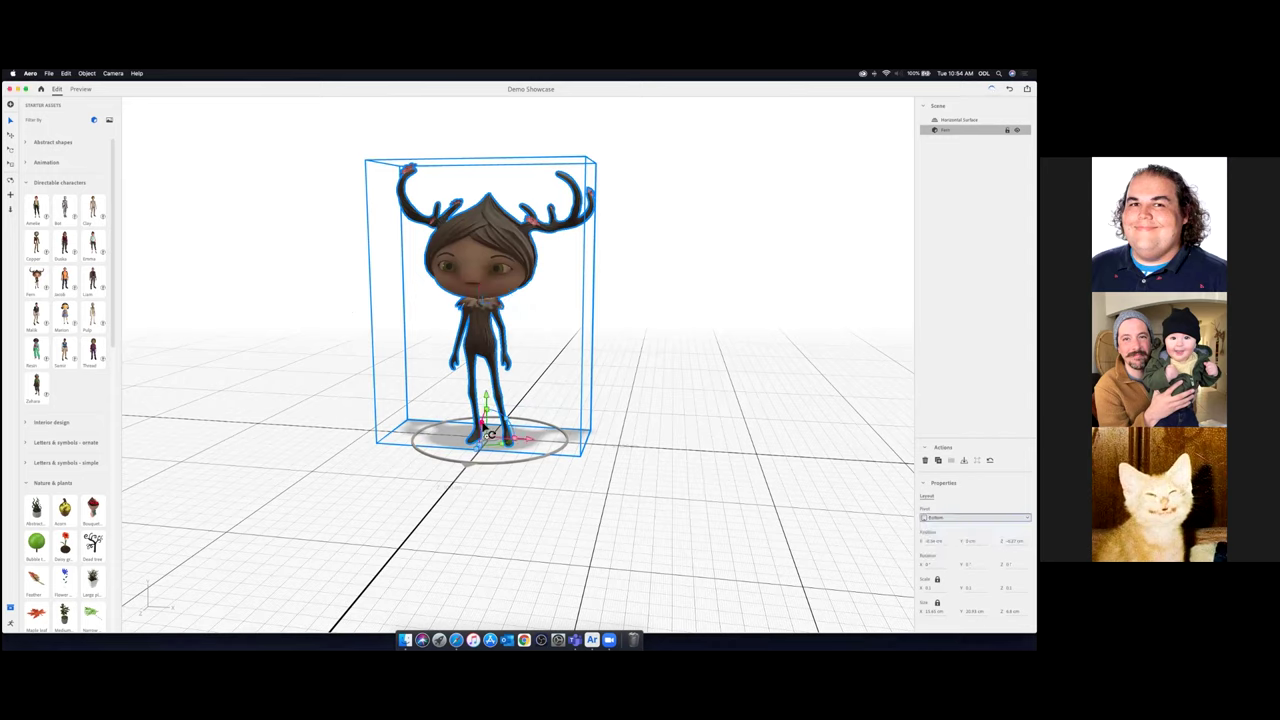
drag(483, 427, 543, 409)
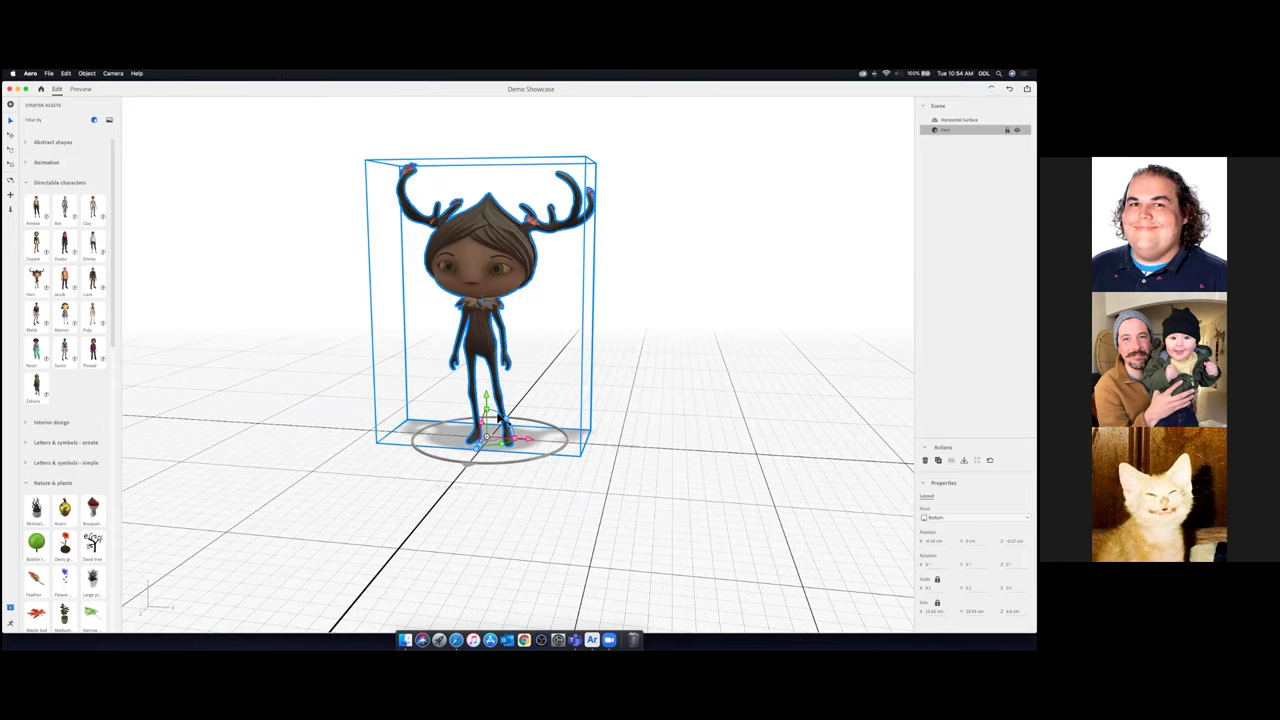
drag(489, 440, 448, 612)
drag(449, 549, 463, 424)
Switch the pivot to Center again to test the character's tilt, and undo that rotation
click(958, 518)
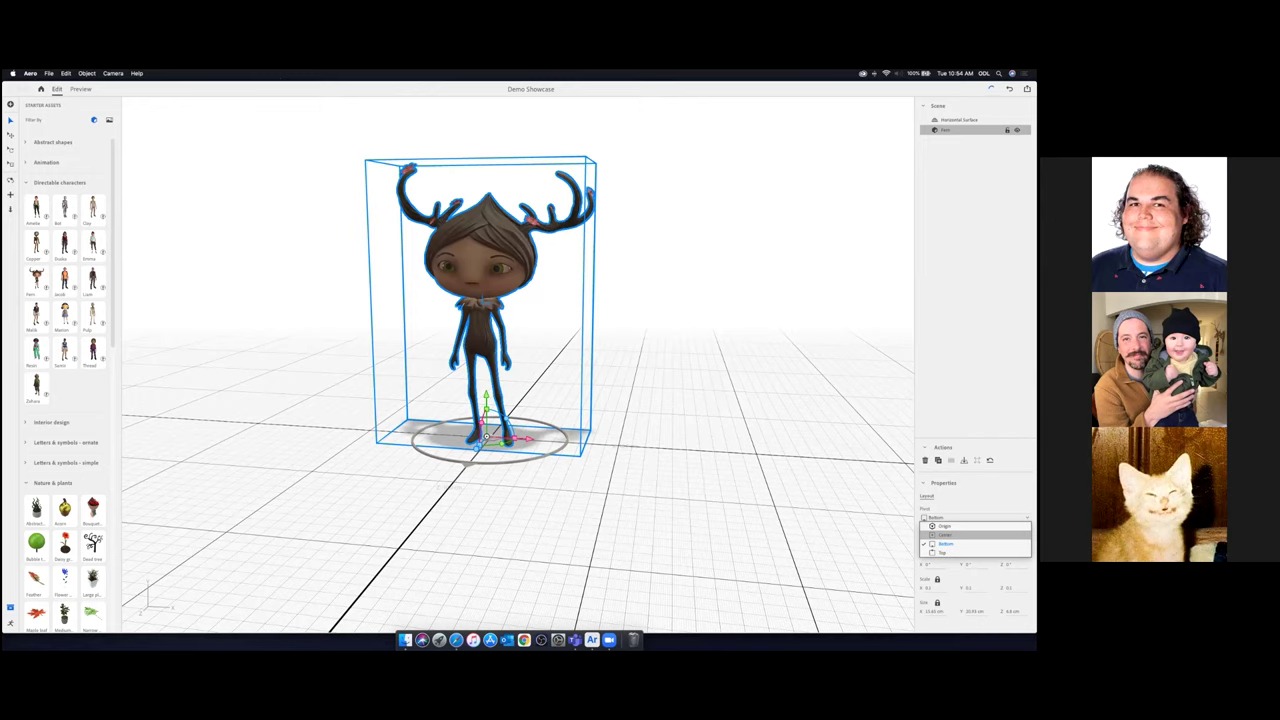
click(945, 534)
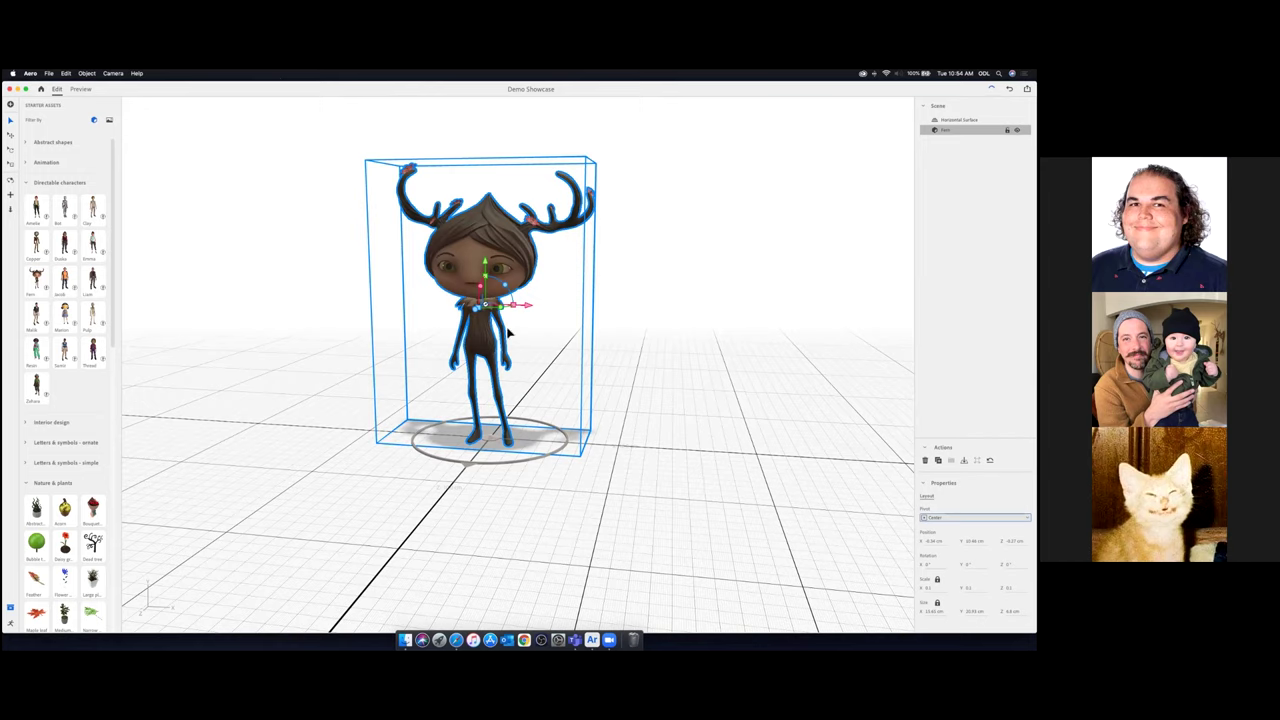
mouse_move(480, 287)
mouse_down()
mouse_move(470, 367)
mouse_move(450, 250)
mouse_move(588, 163)
mouse_move(704, 312)
mouse_move(562, 449)
mouse_move(791, 463)
mouse_move(600, 431)
mouse_move(549, 271)
mouse_move(625, 185)
mouse_move(543, 309)
mouse_move(529, 391)
mouse_move(491, 294)
mouse_move(520, 266)
mouse_move(480, 264)
mouse_up()
key(super+z)
Try tilting the character with its pivot at Top, undo the tilt, and restore the pivot to Bottom
click(974, 518)
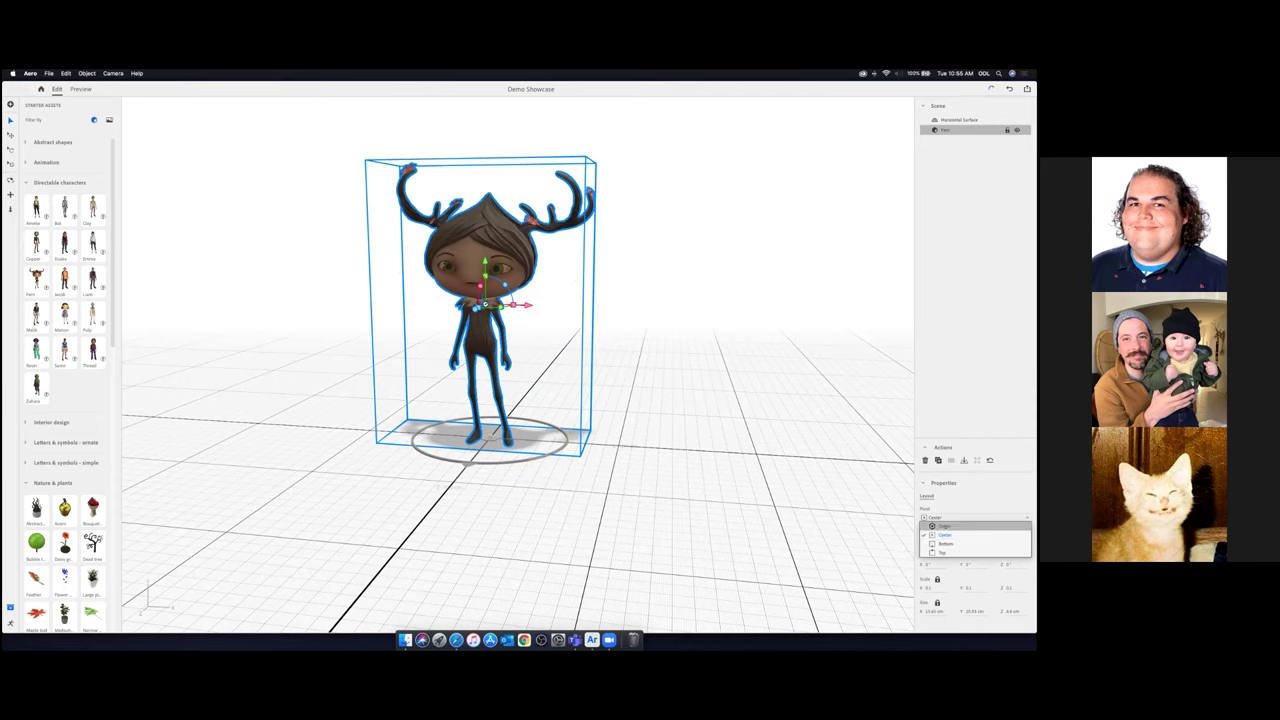
click(945, 552)
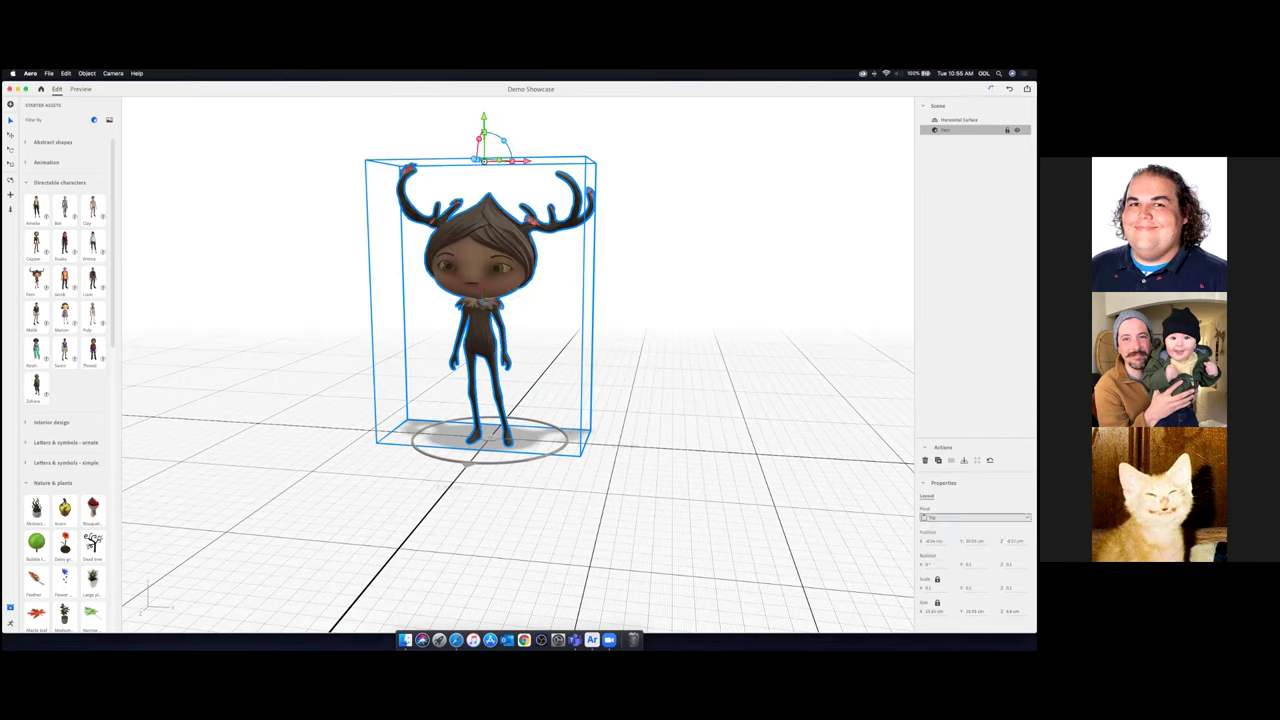
drag(479, 144, 425, 178)
key(super+z)
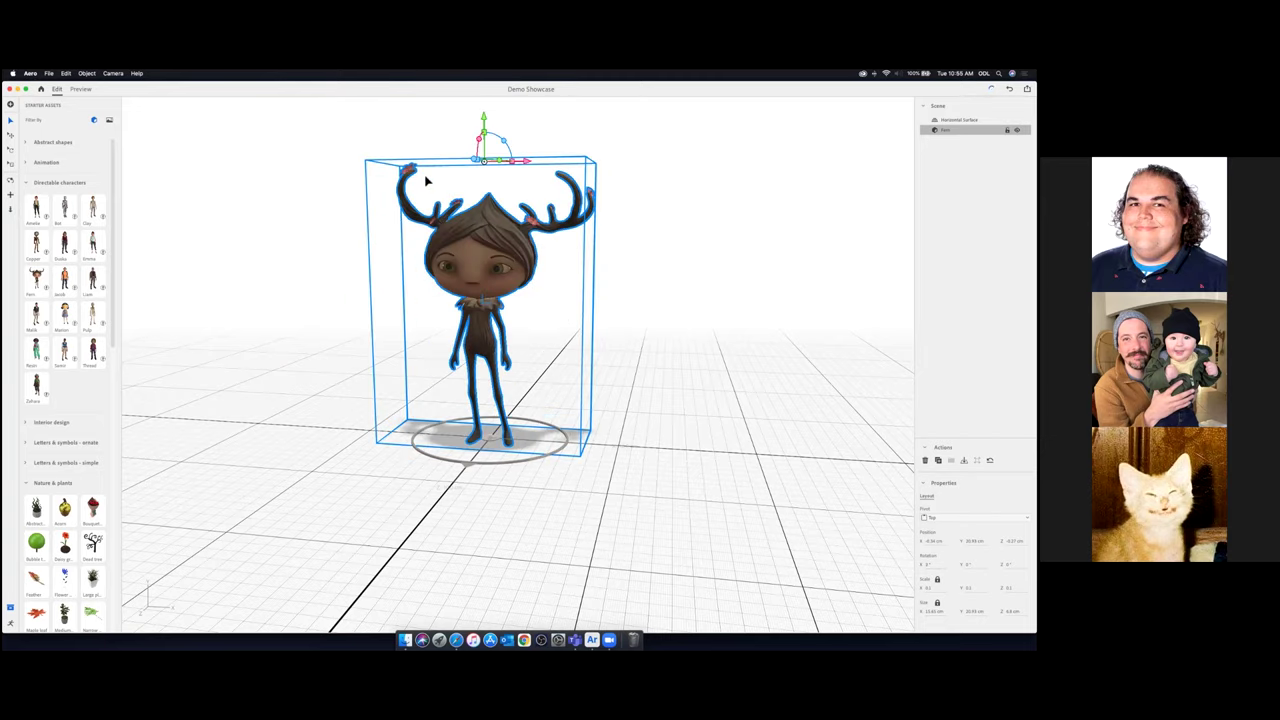
click(934, 518)
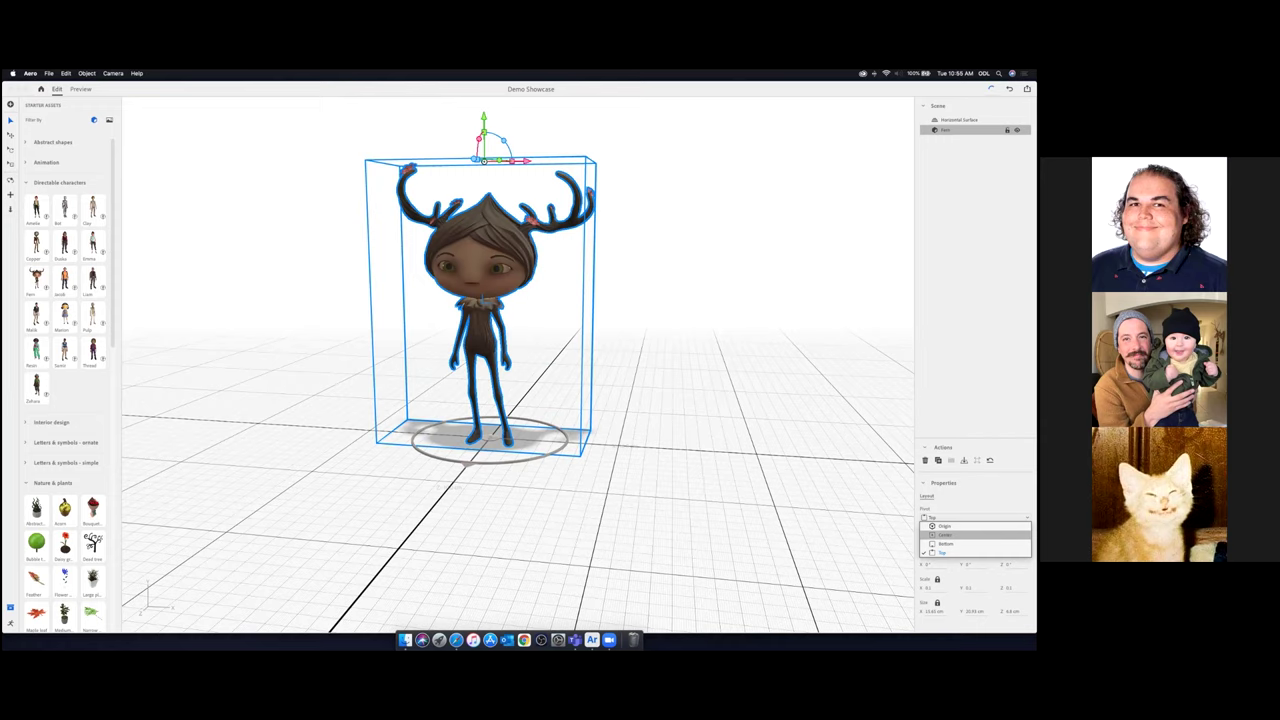
click(930, 544)
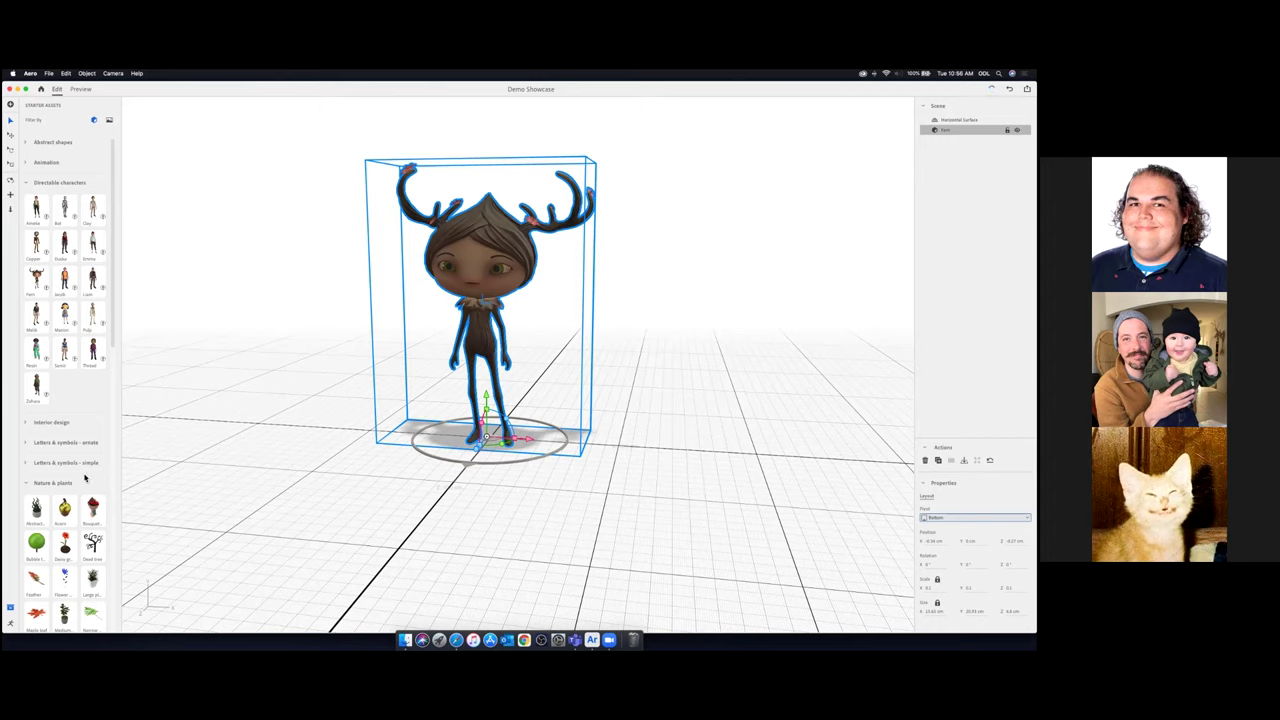
Open the behavior builder and add a Start trigger with a Spin action for the character
scroll(496, 401, up, 1)
scroll(494, 404, up, 1)
scroll(491, 413, down, 5)
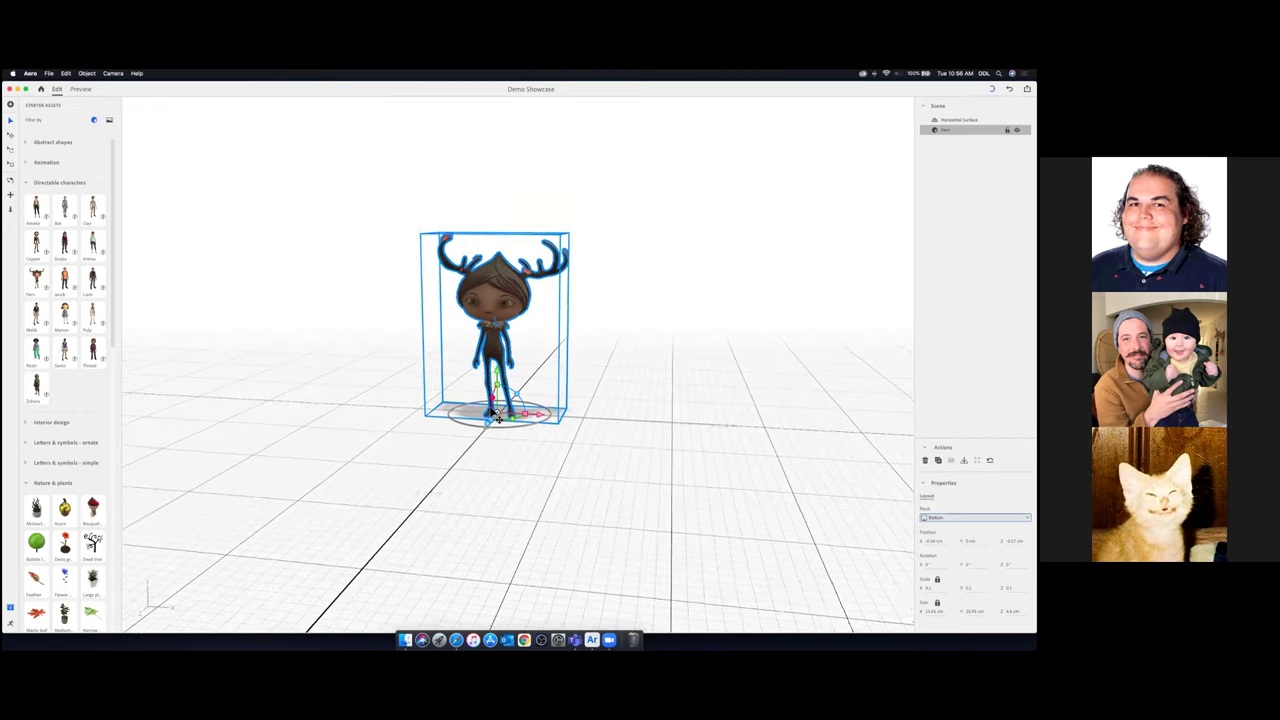
scroll(491, 411, down, 5)
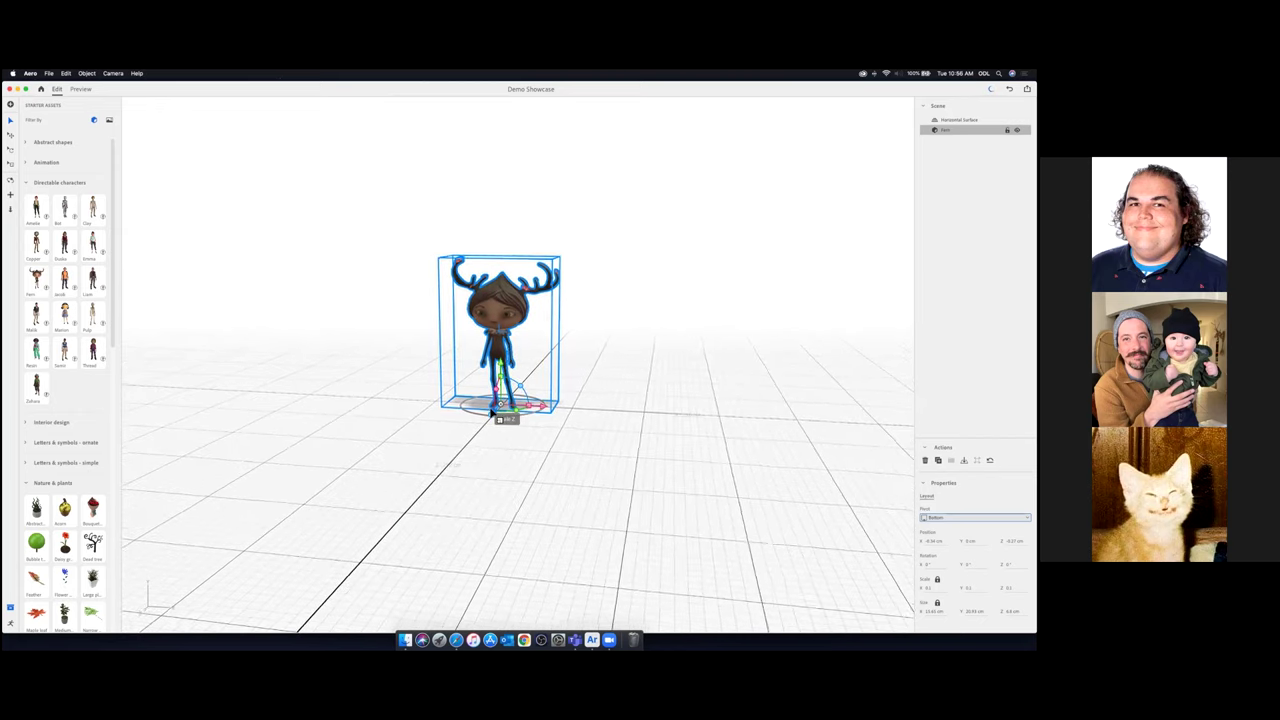
scroll(492, 411, down, 1)
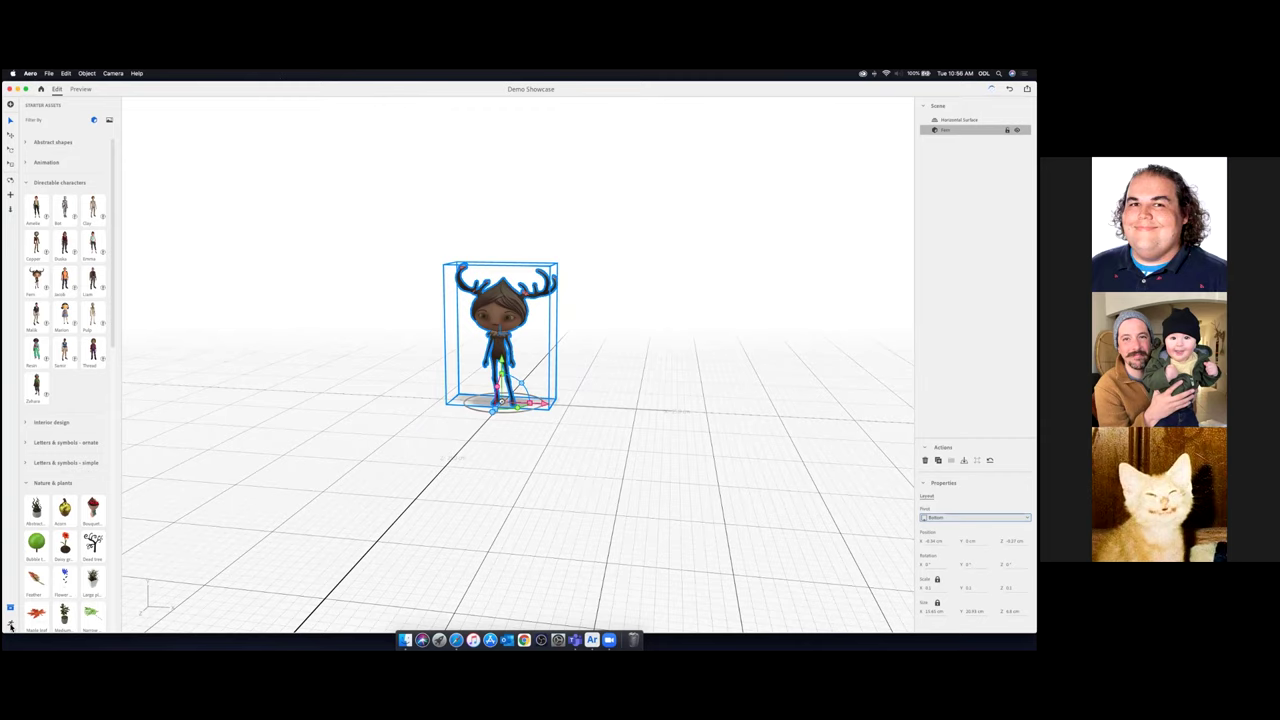
click(10, 625)
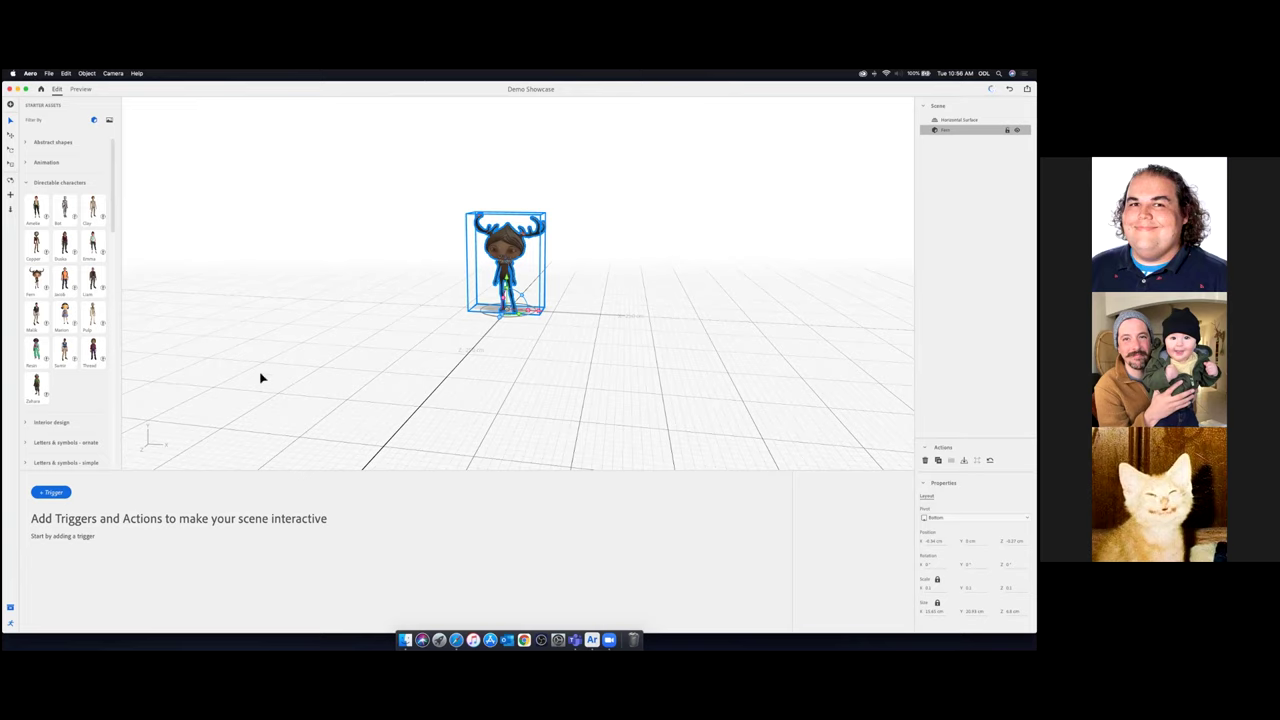
click(65, 494)
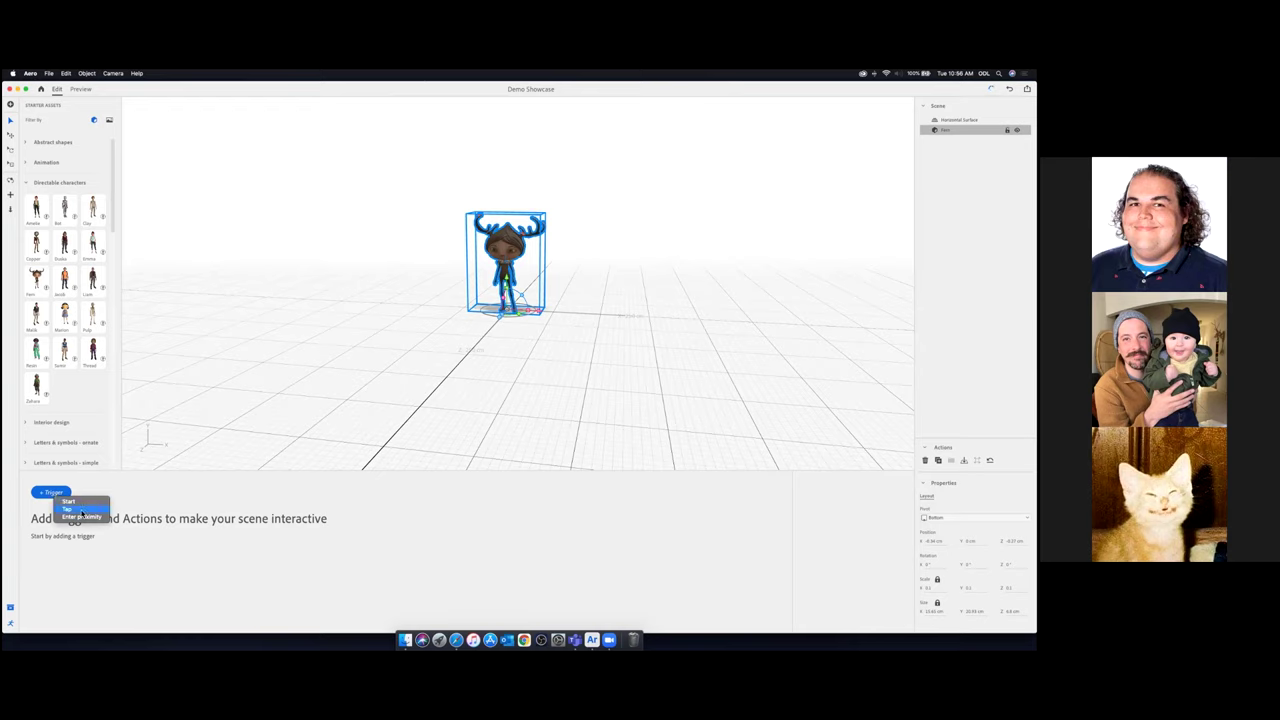
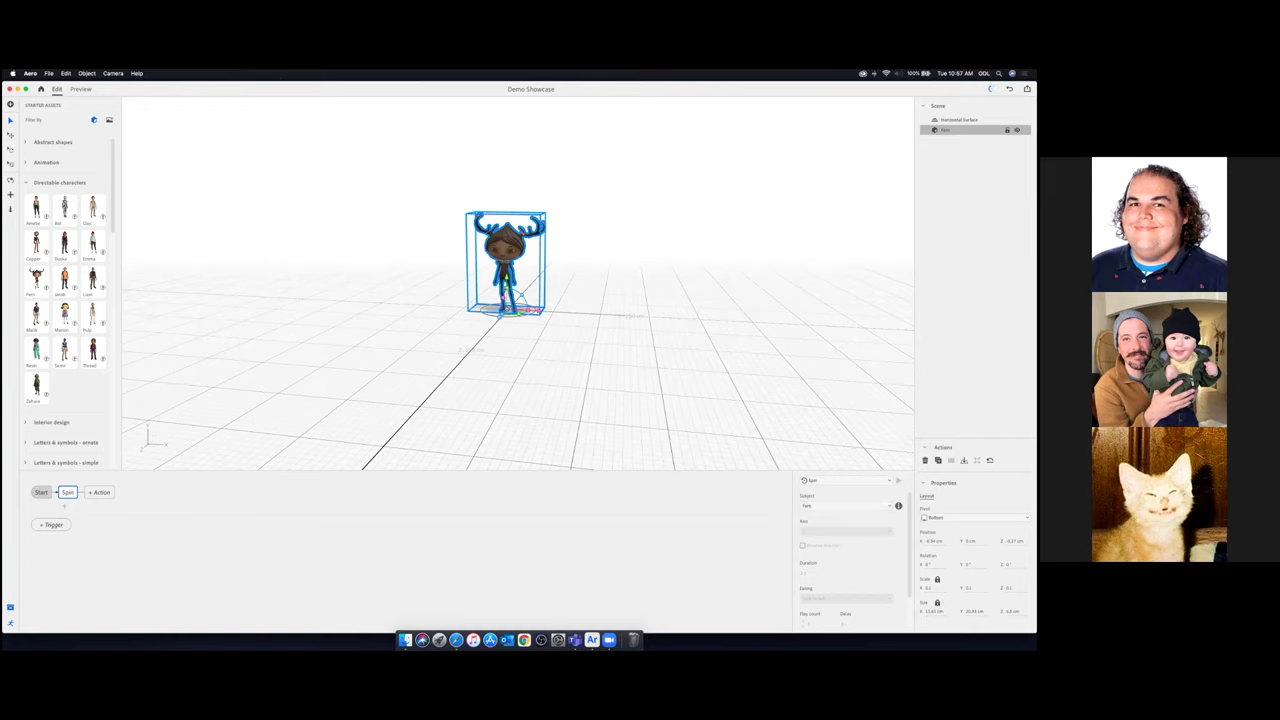
Keep the character as the Spin action's subject and review the action's remaining settings
click(817, 507)
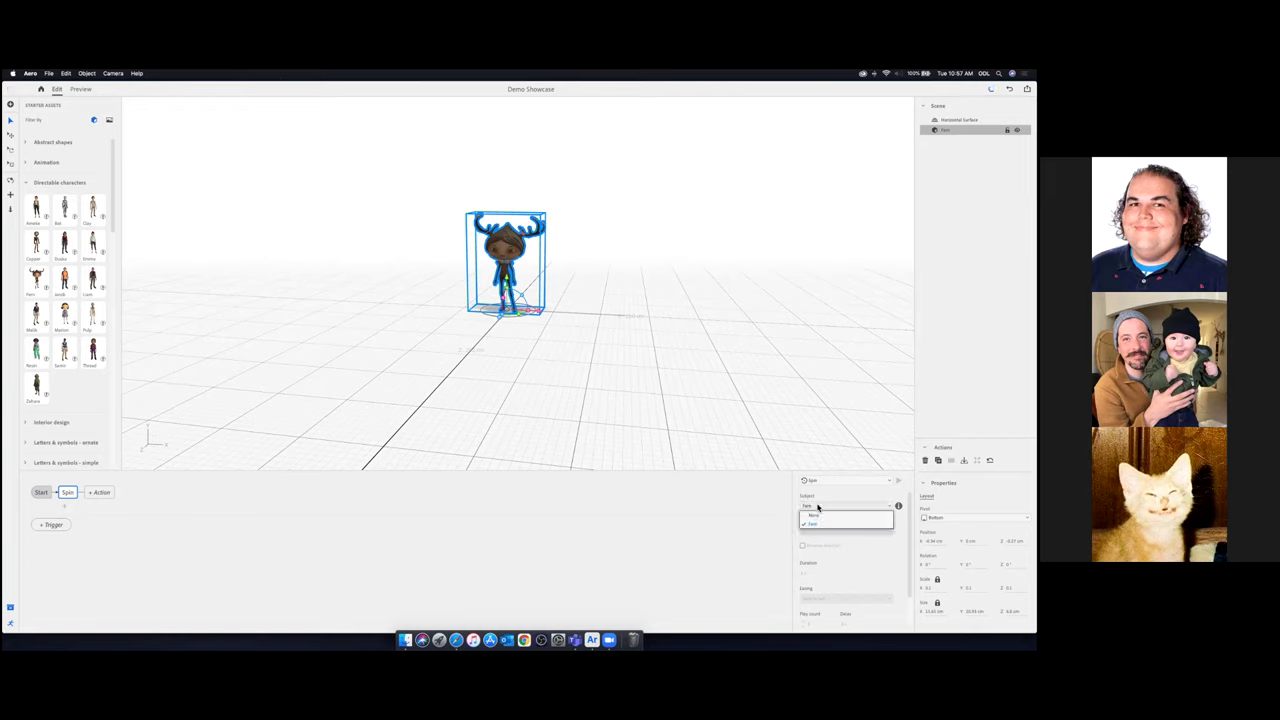
click(816, 526)
scroll(826, 571, down, 3)
scroll(826, 571, up, 1)
scroll(826, 571, down, 1)
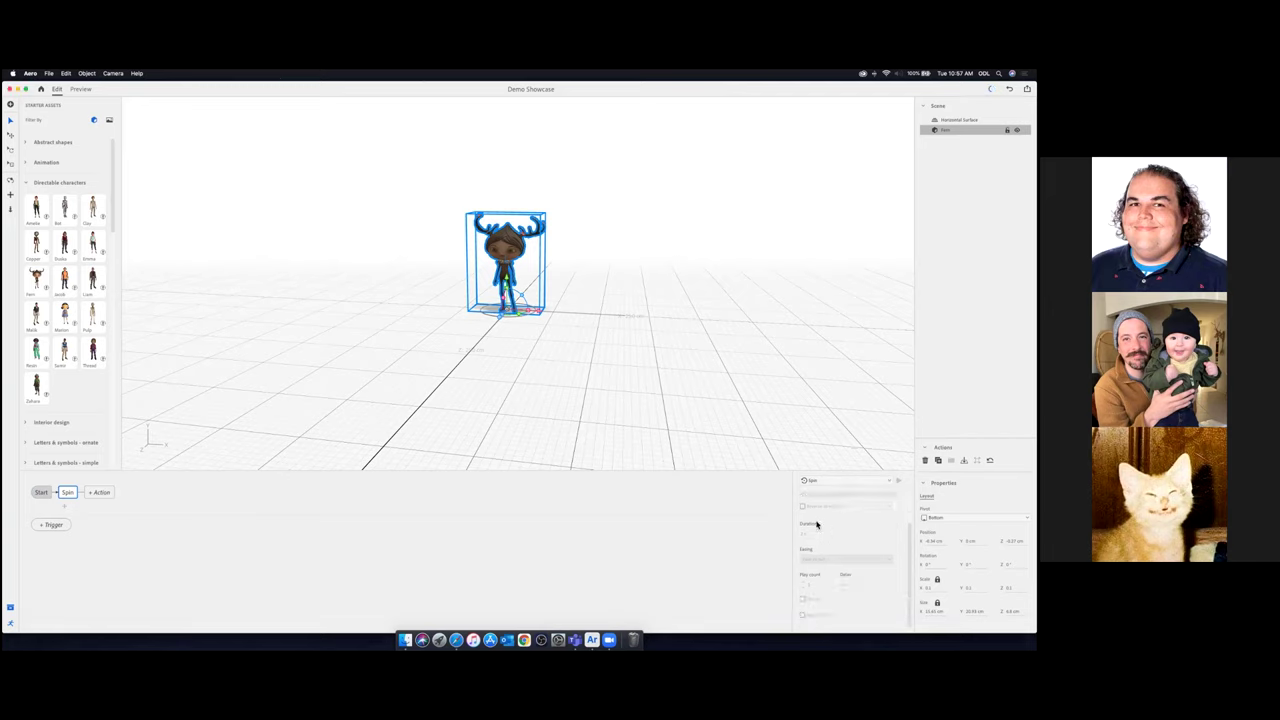
scroll(804, 509, up, 3)
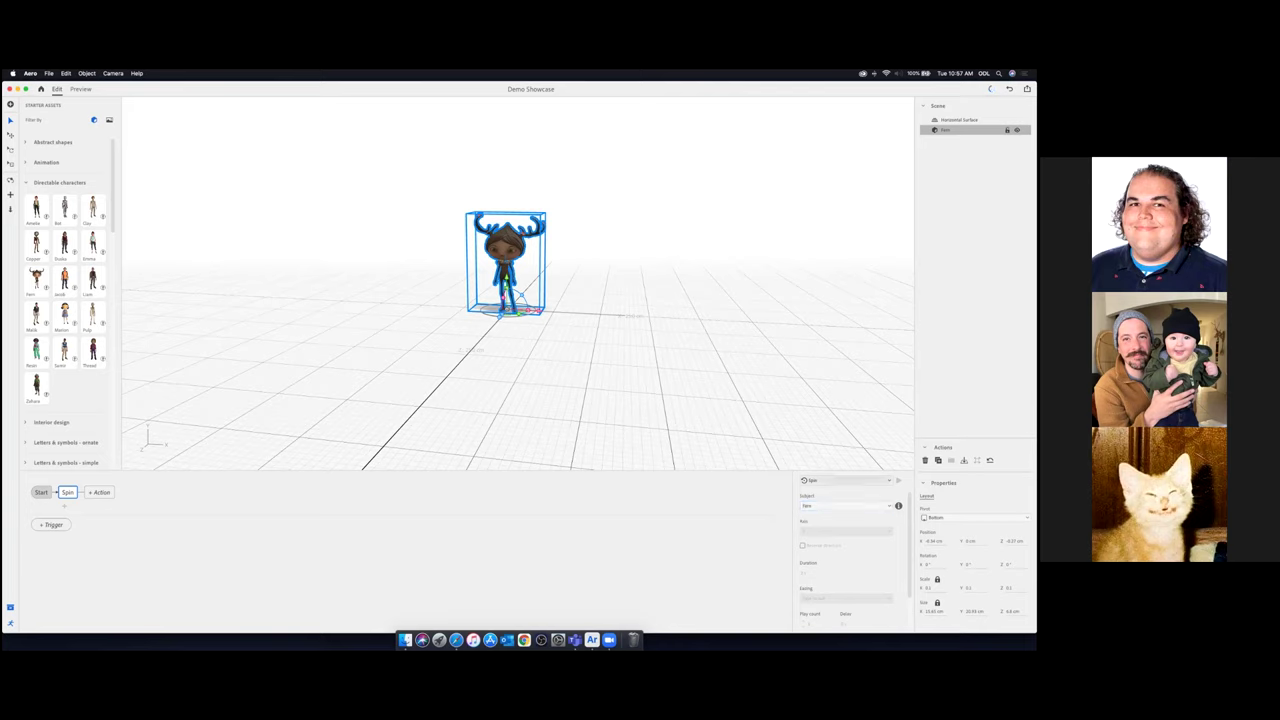
Change the Spin action to Play animation and choose the Enter scene 01 clip
click(846, 481)
click(846, 481)
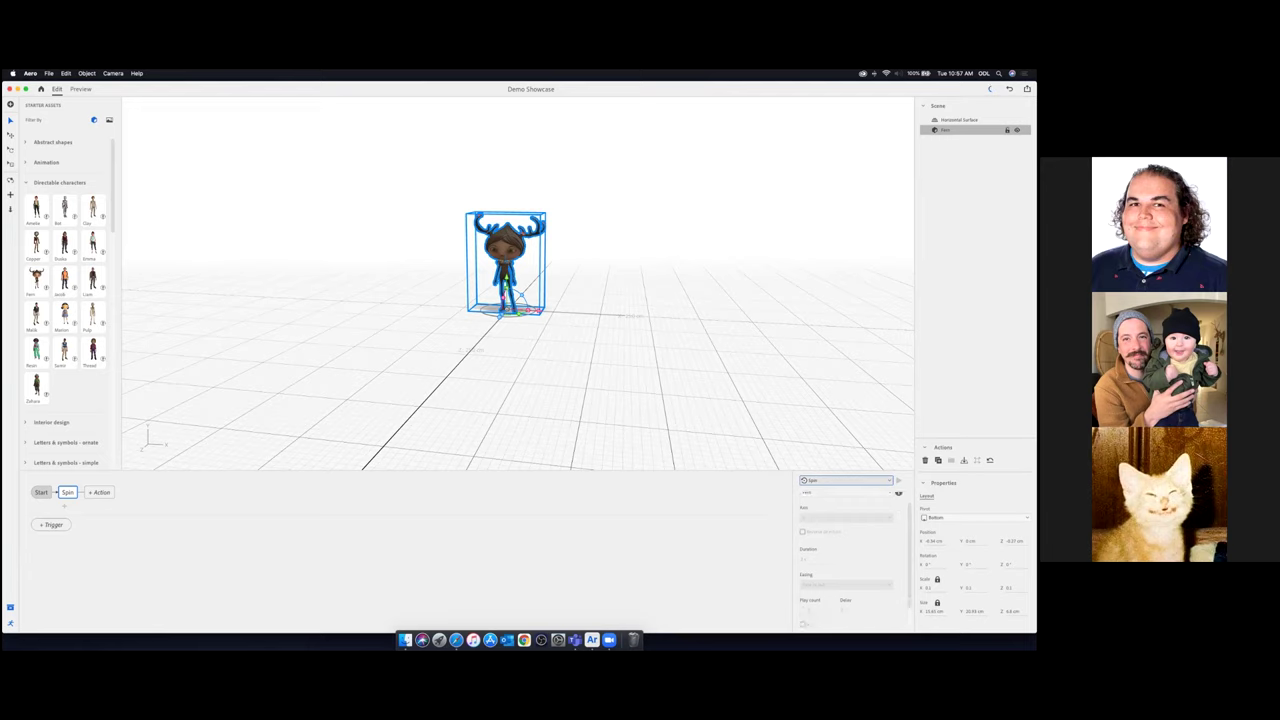
click(846, 481)
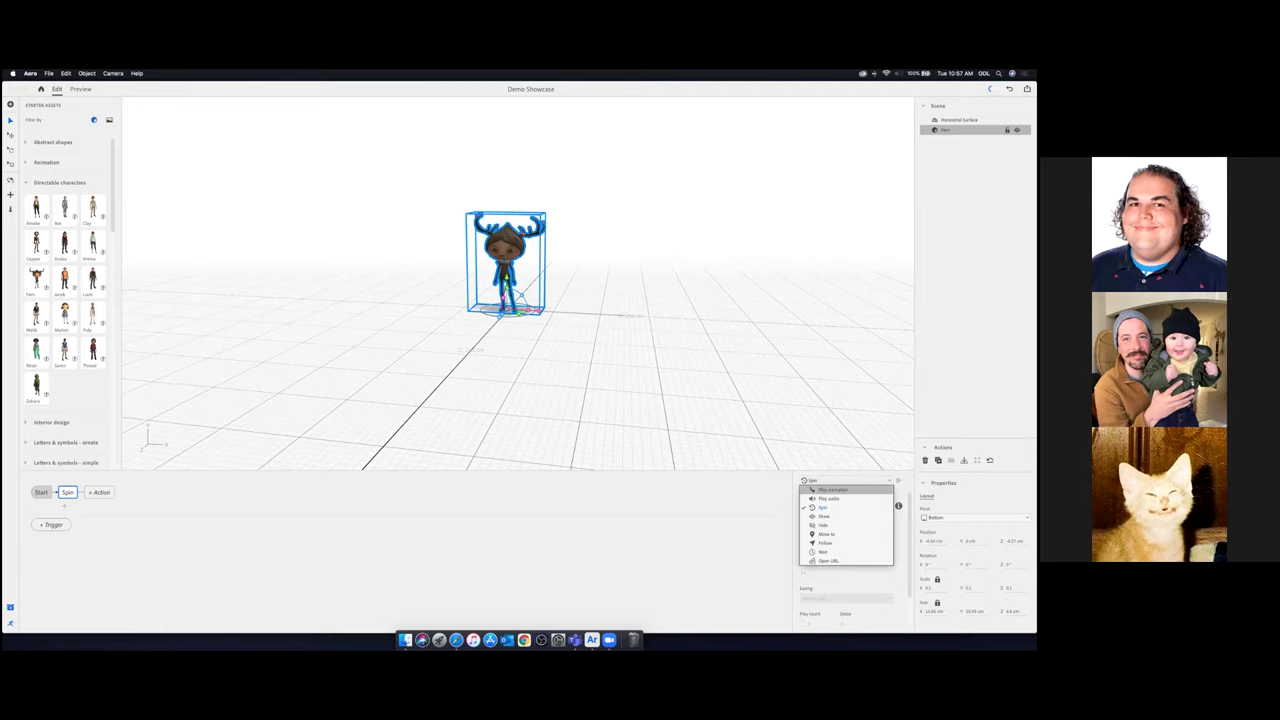
click(833, 490)
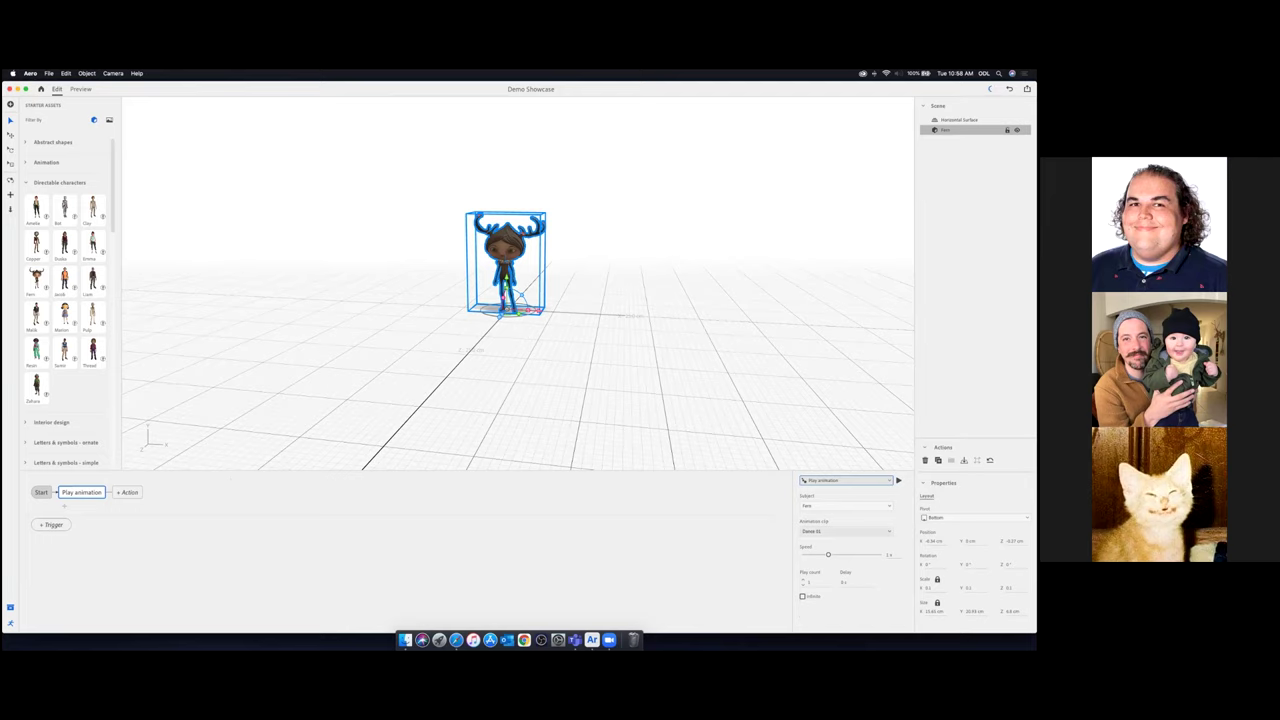
click(845, 531)
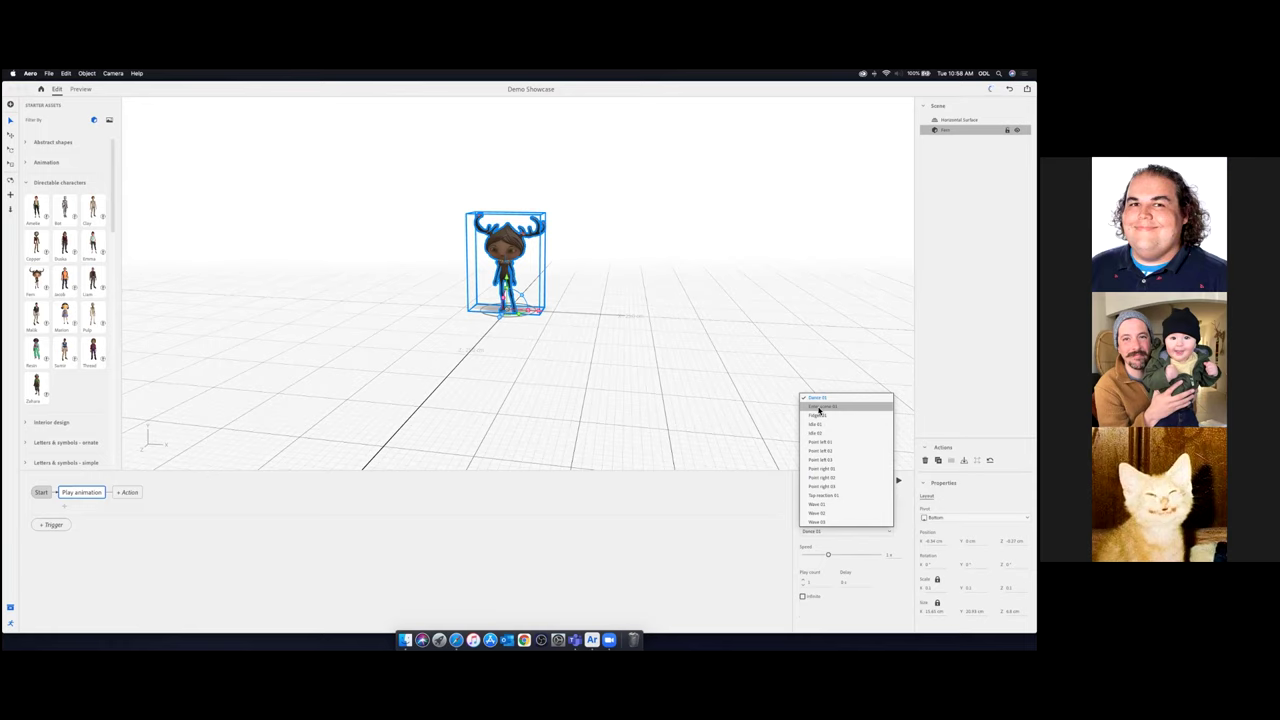
click(819, 408)
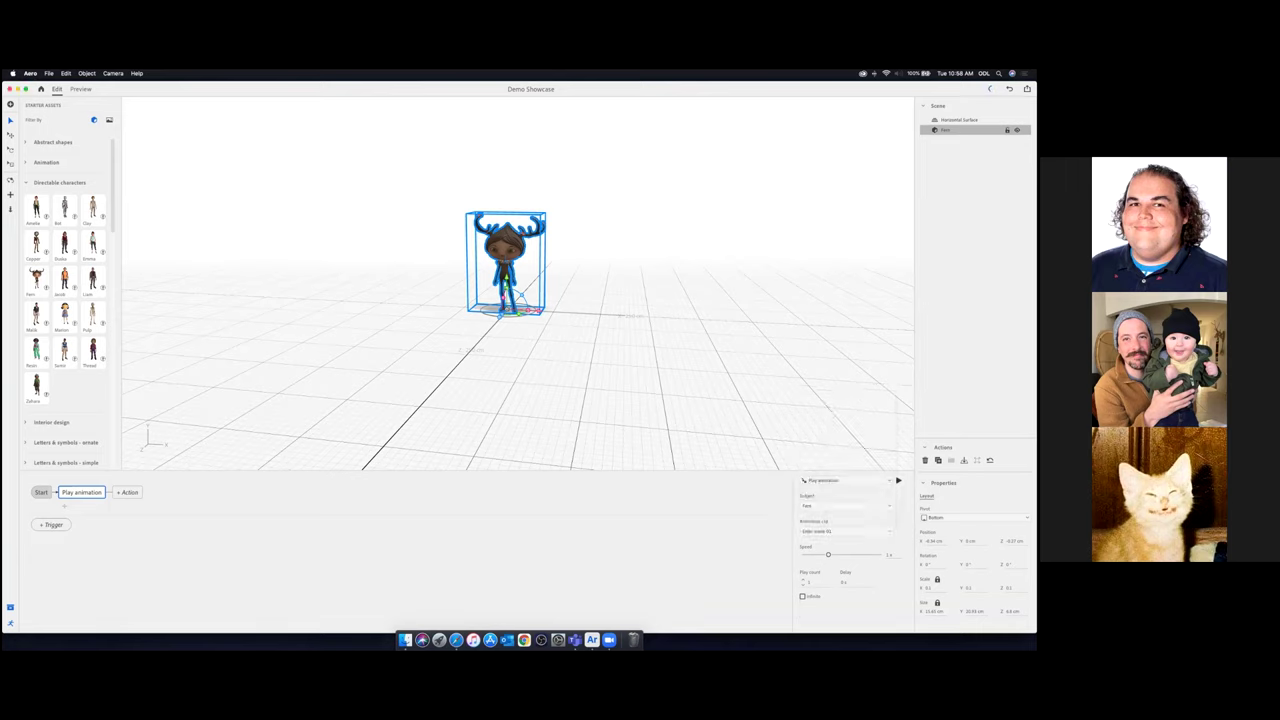
Turn the character sideways about its vertical axis, playing the animation clip before and after the turn
click(898, 481)
drag(526, 322, 655, 235)
click(899, 481)
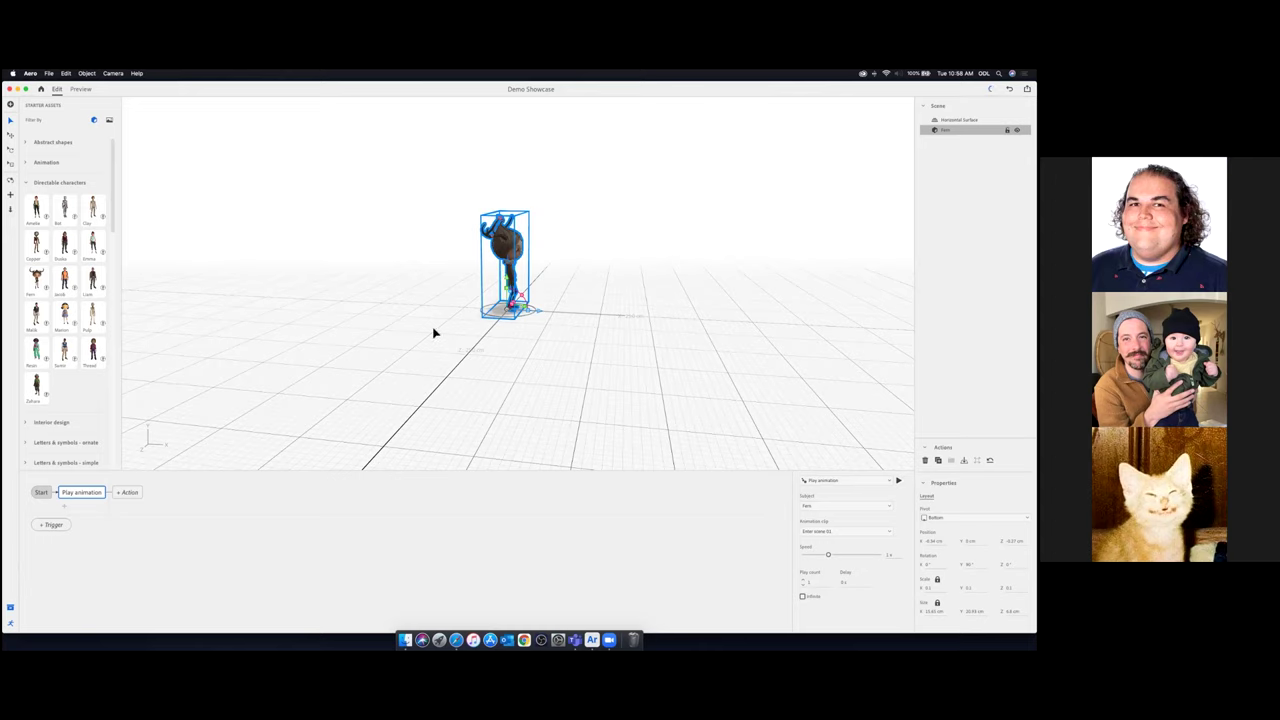
Preview the scene to watch the character's start animation, and return to editing
click(81, 90)
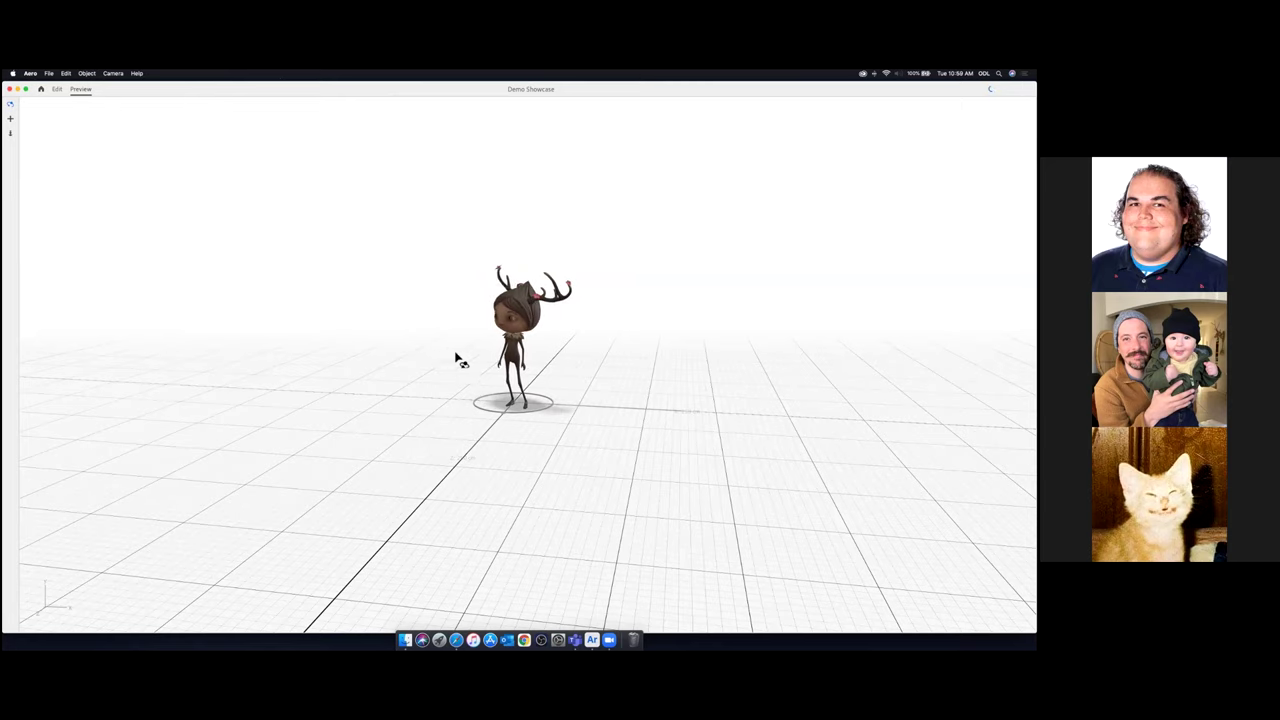
mouse_move(434, 355)
mouse_down()
mouse_move(655, 340)
mouse_move(562, 364)
mouse_move(430, 358)
mouse_up()
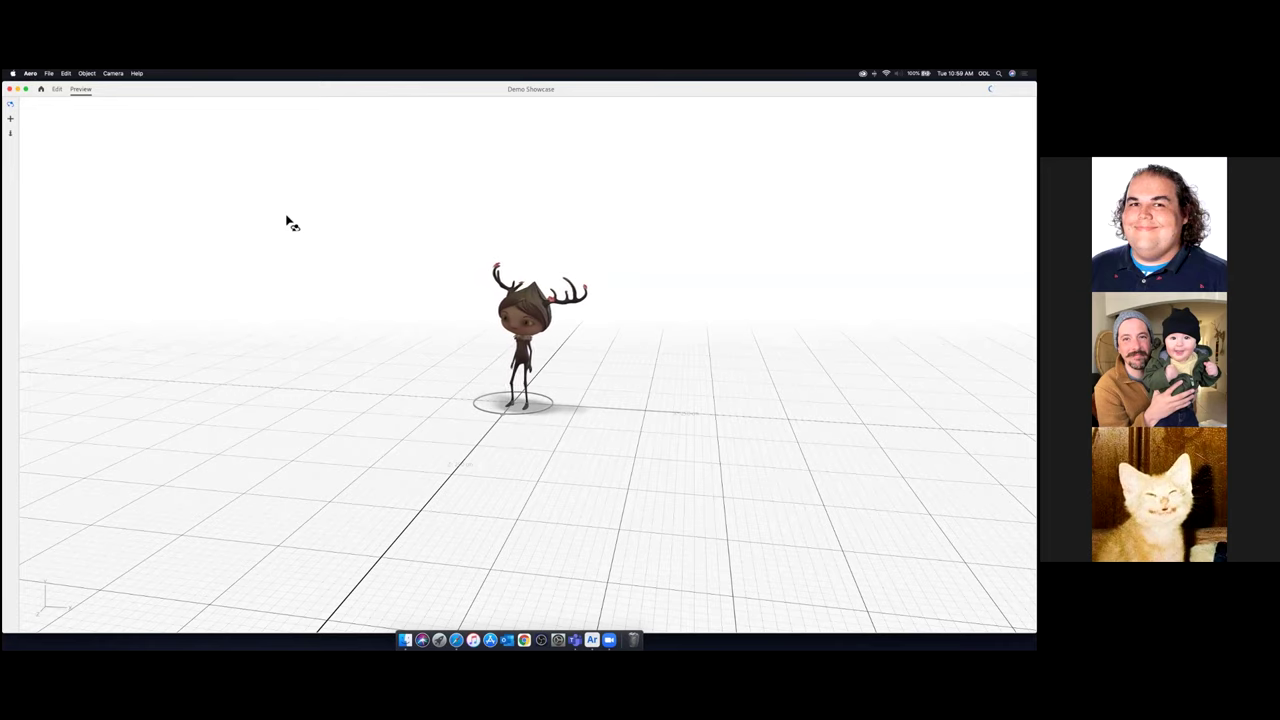
click(57, 89)
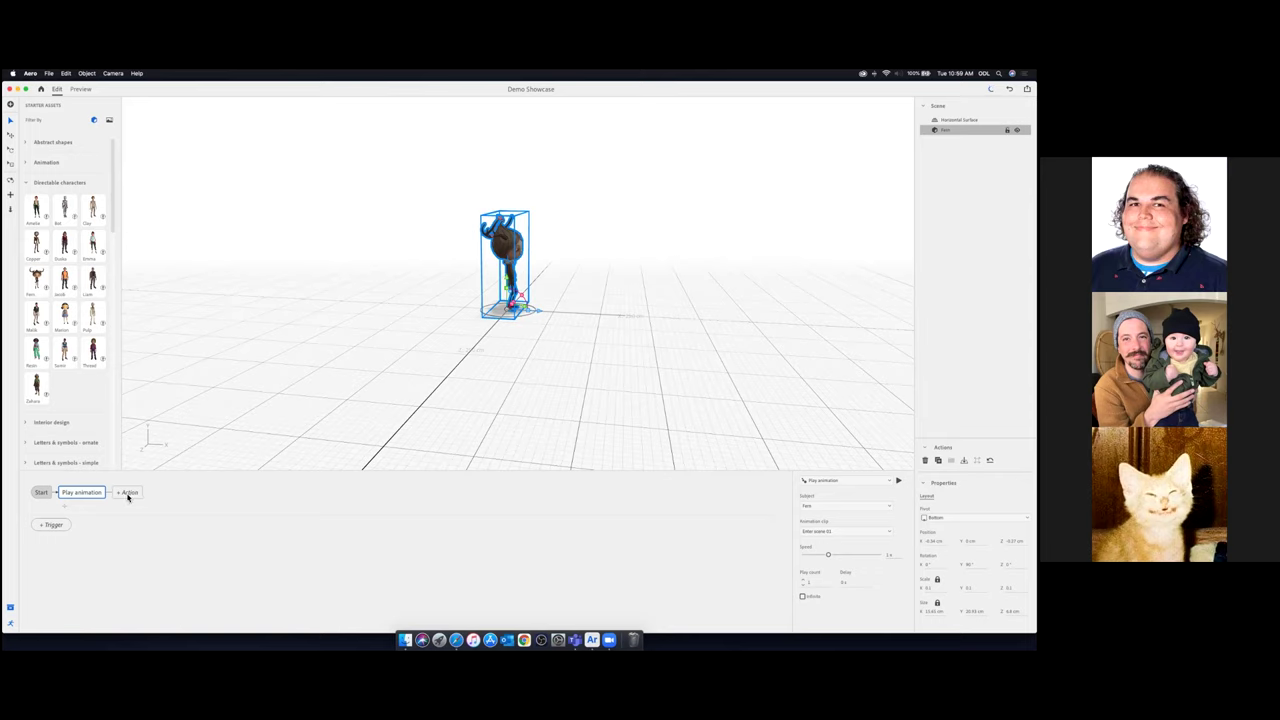
Add a second Play animation action after the first, choose the Dance 01 clip, and play it
click(128, 493)
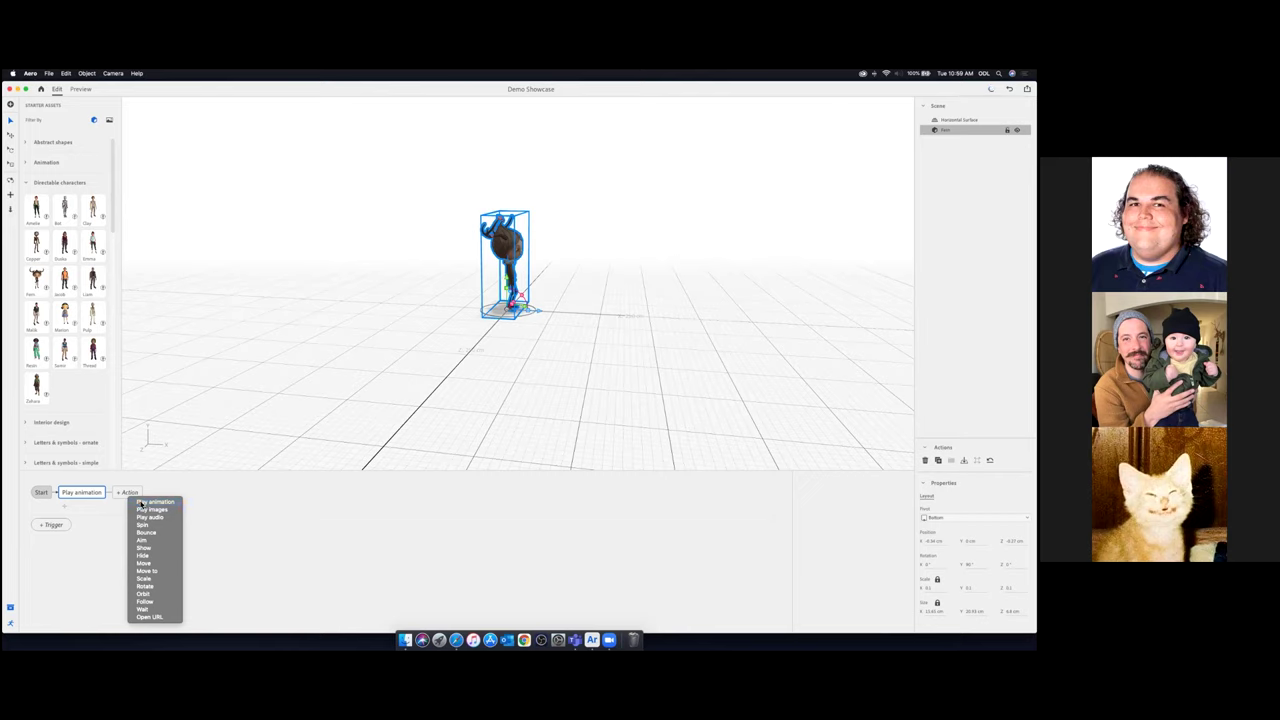
click(141, 502)
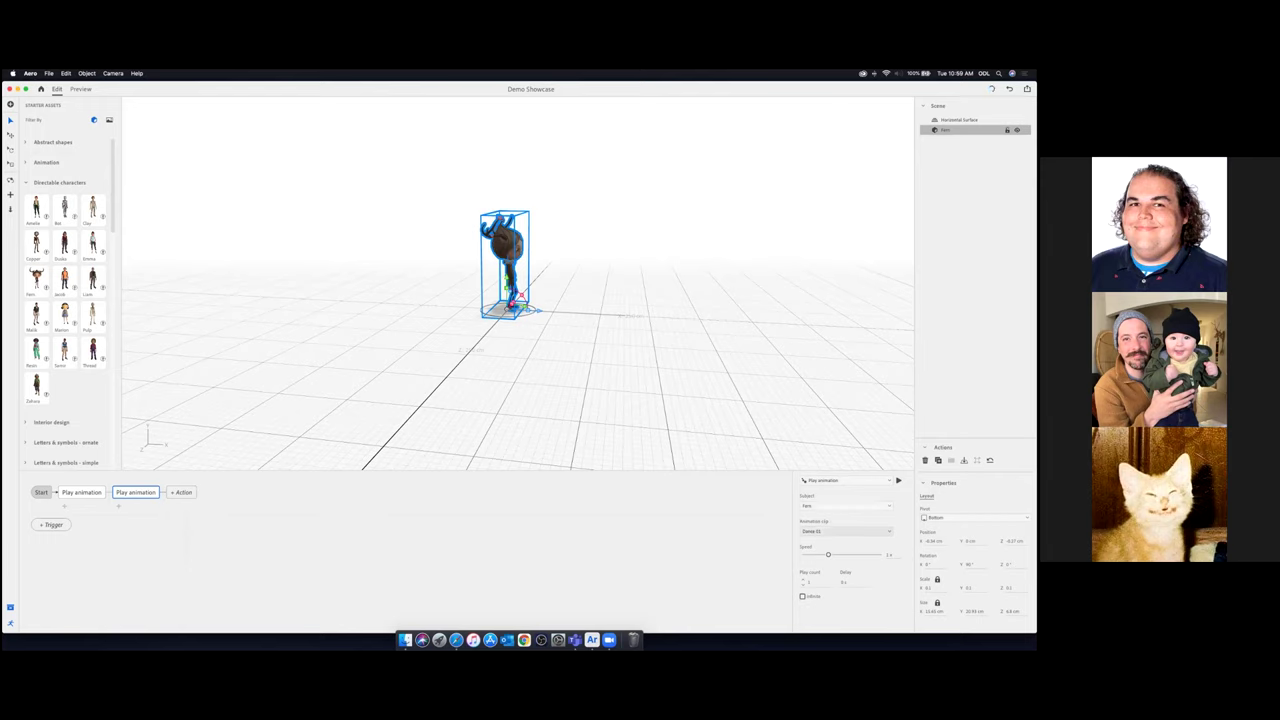
click(845, 531)
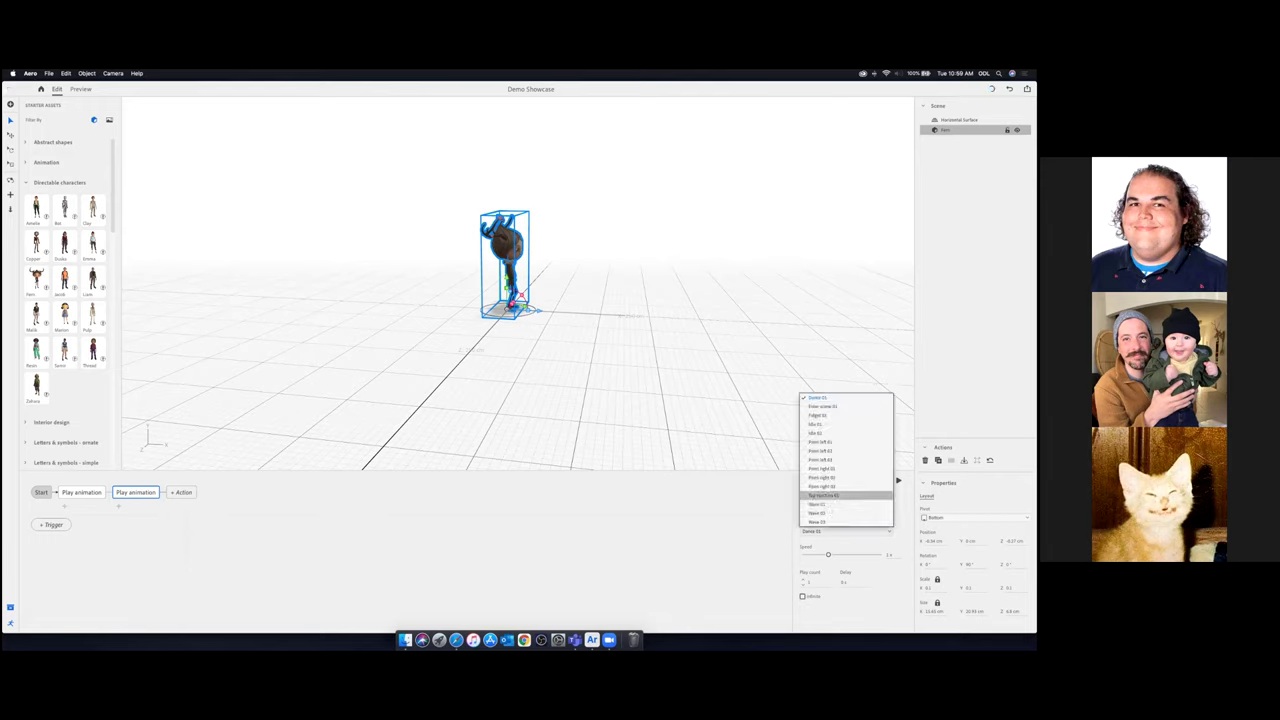
click(824, 401)
click(899, 481)
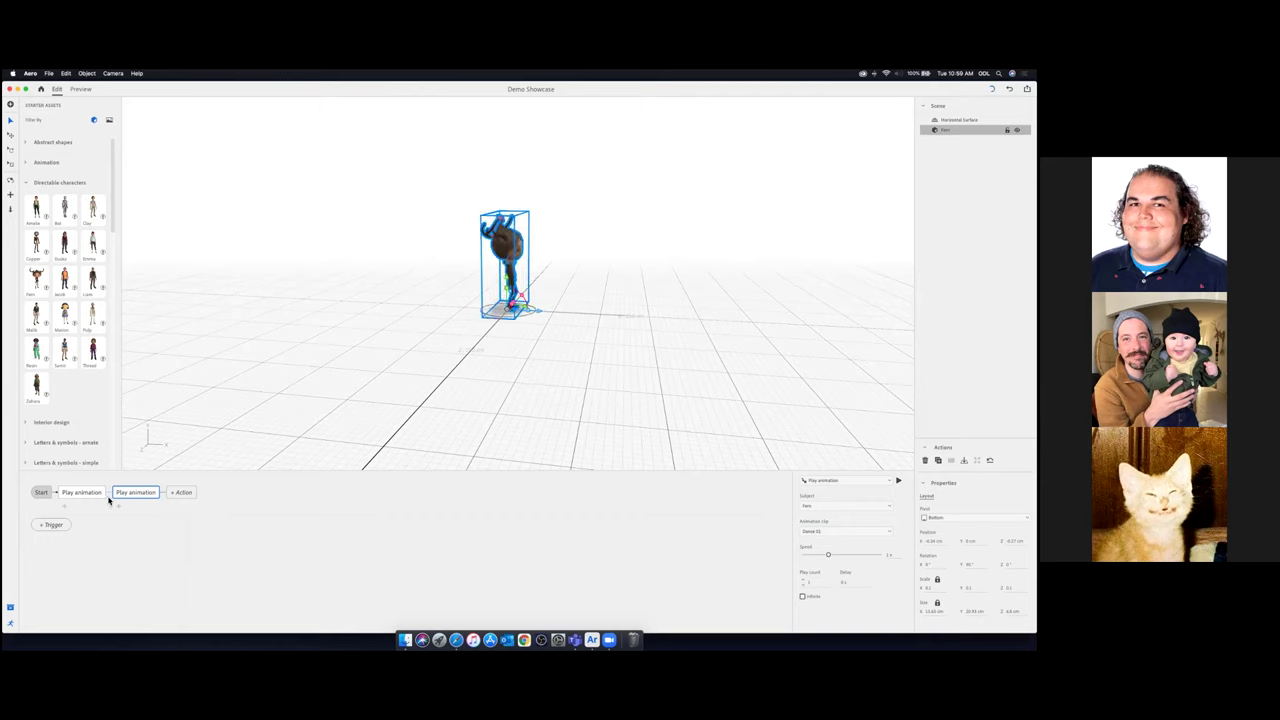
Compare the two Play animation actions, adjust the dance action's playback timing, and preview the sequence
click(70, 494)
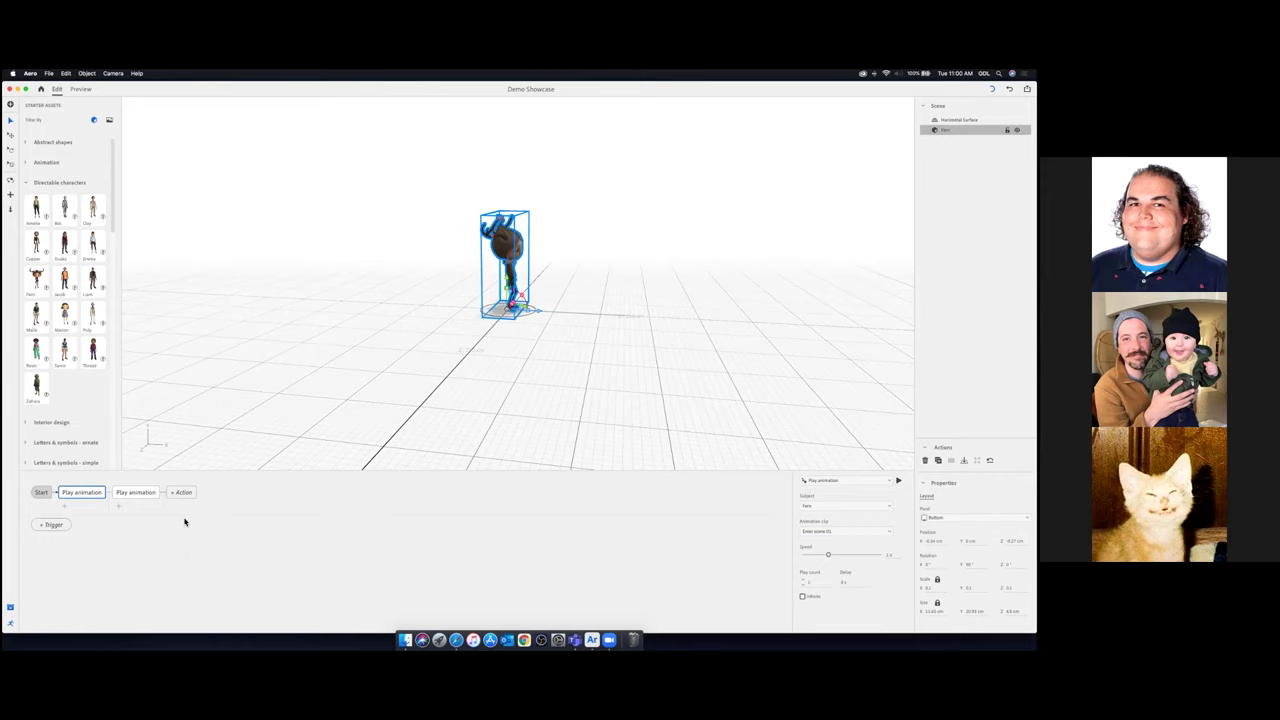
click(122, 494)
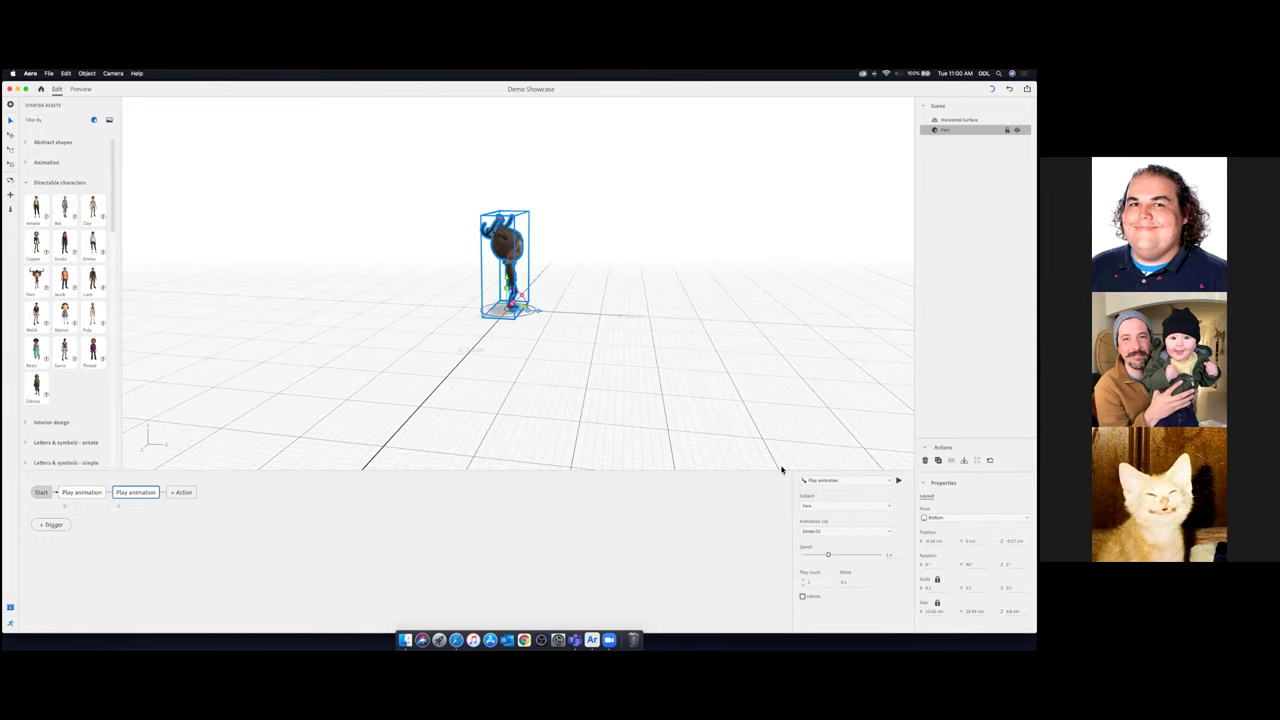
click(832, 531)
click(816, 604)
click(855, 582)
key(Return)
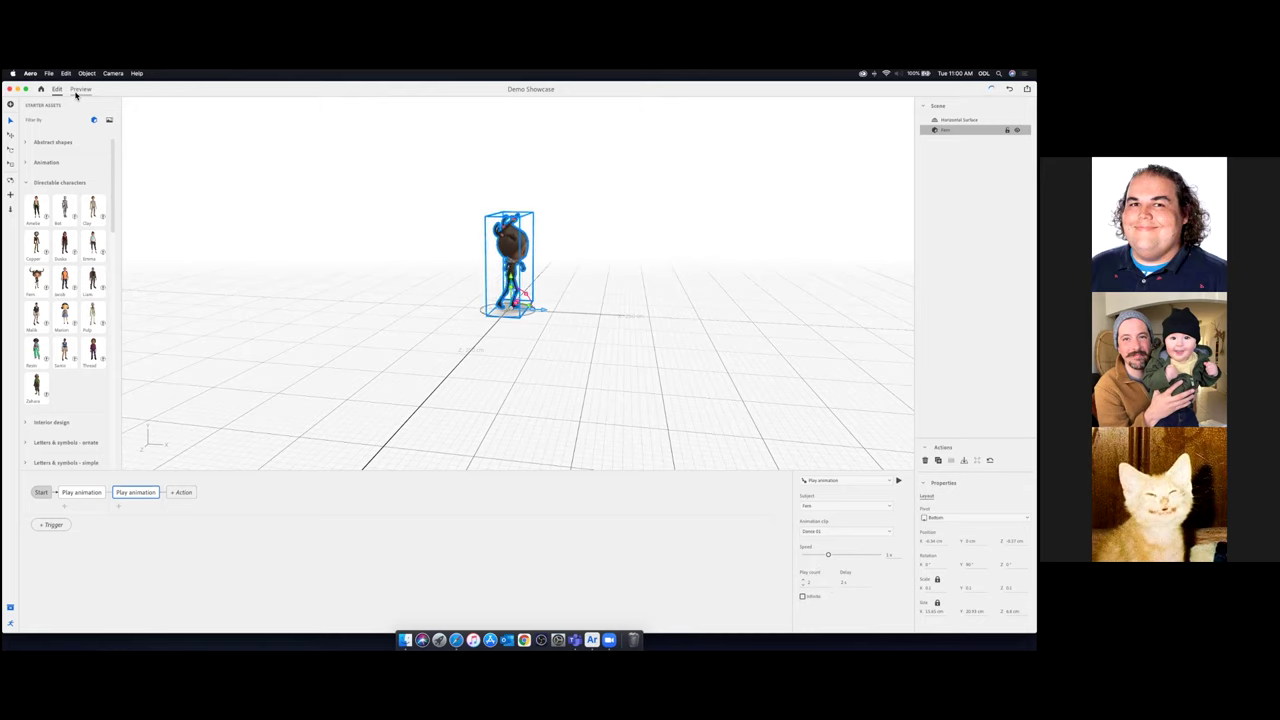
click(78, 91)
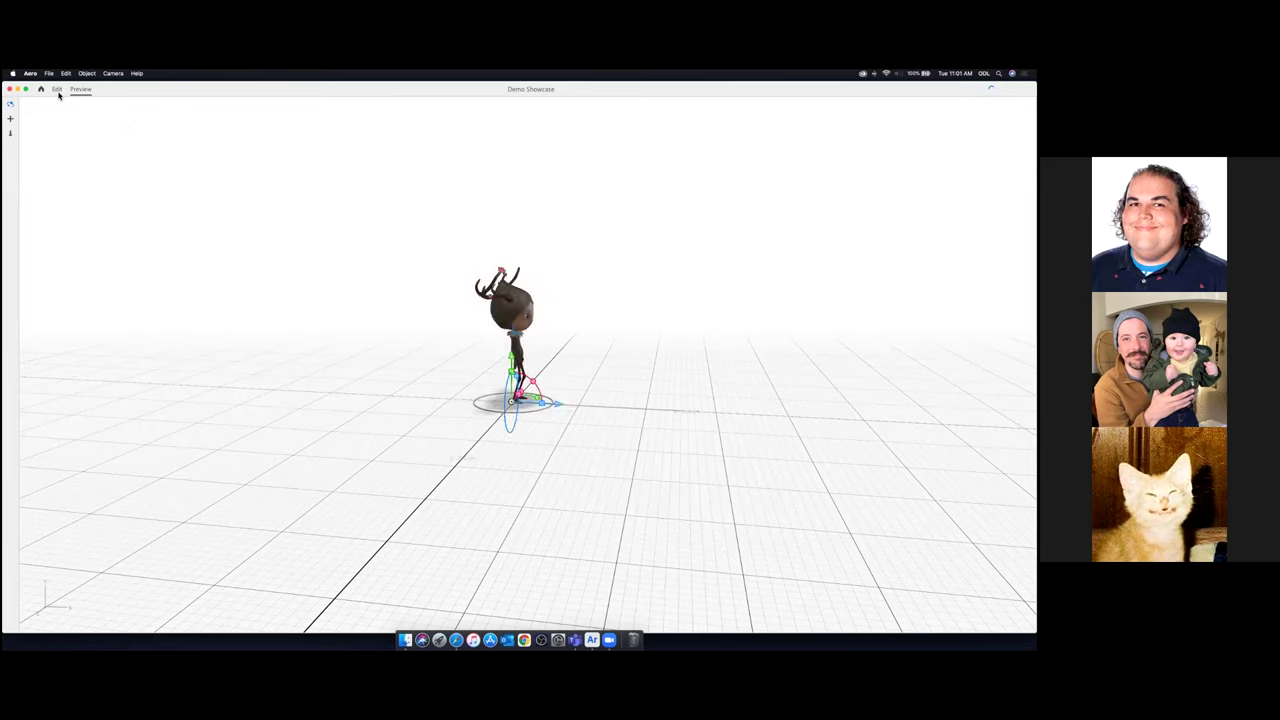
click(58, 91)
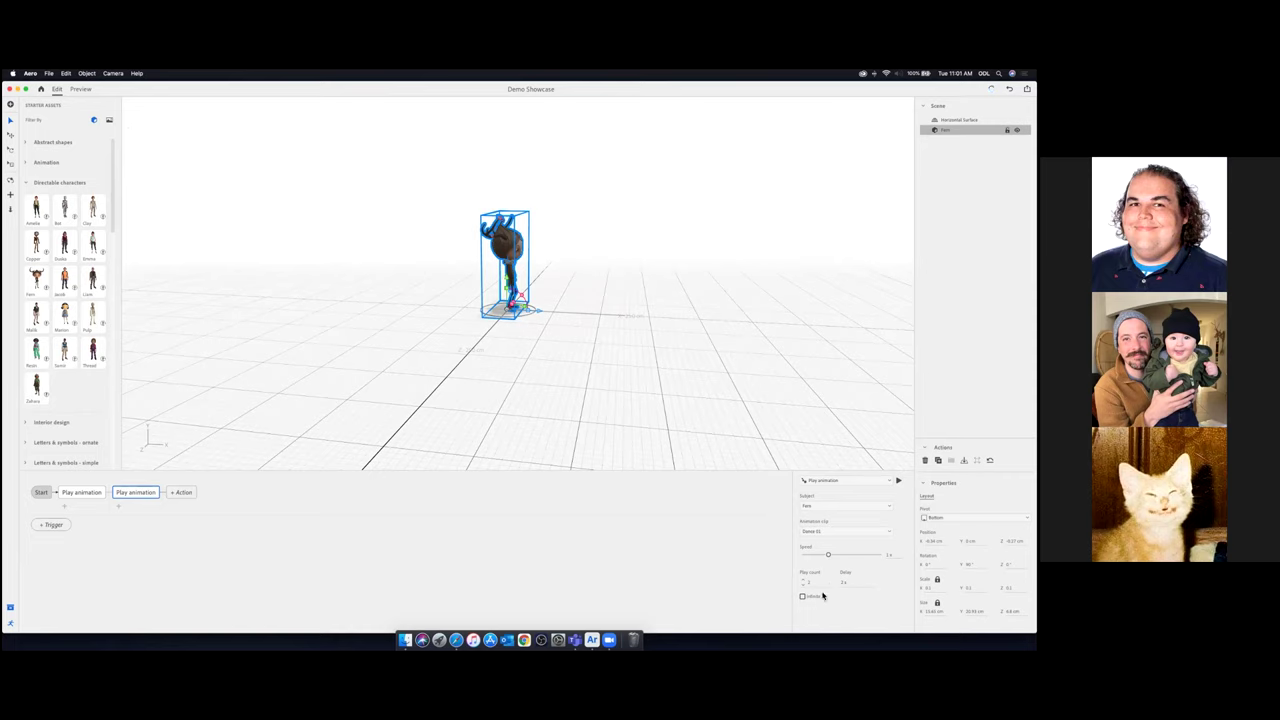
Set the dance action's play count to 3 and revise its delay
click(854, 582)
click(818, 582)
text(3)
click(658, 571)
Add a Tap trigger for the character with a Move to action
click(53, 525)
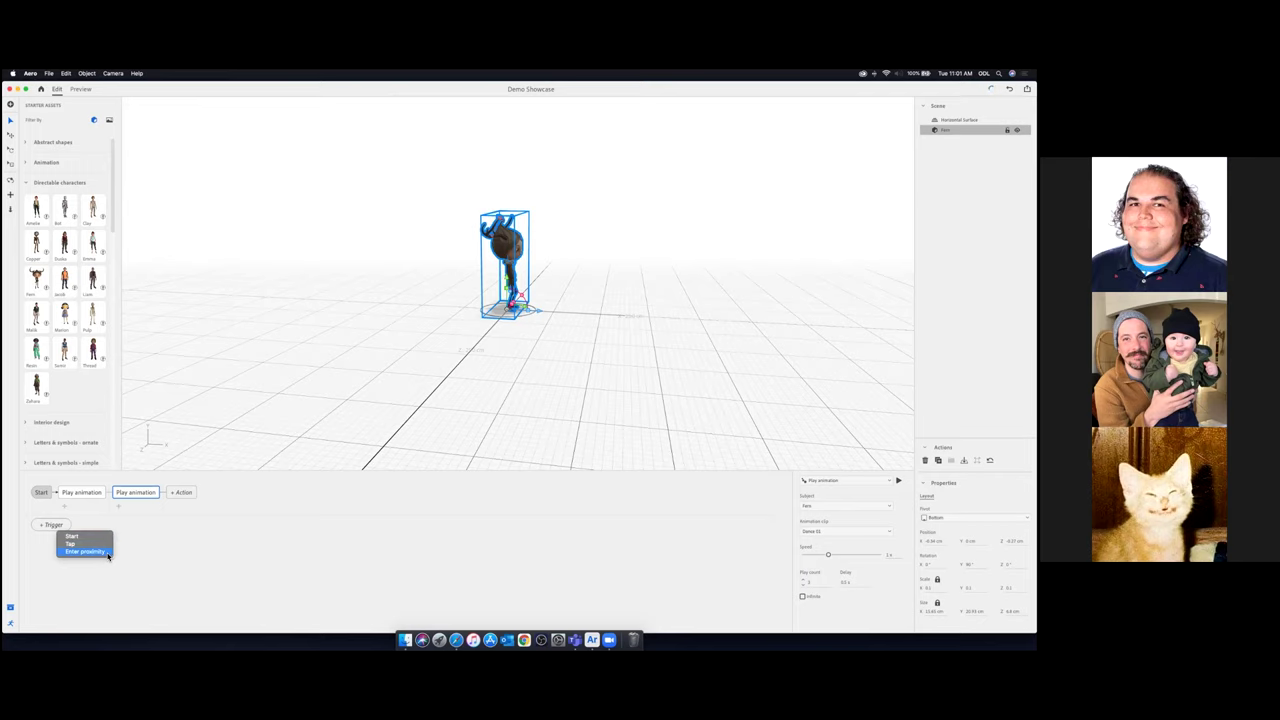
click(87, 546)
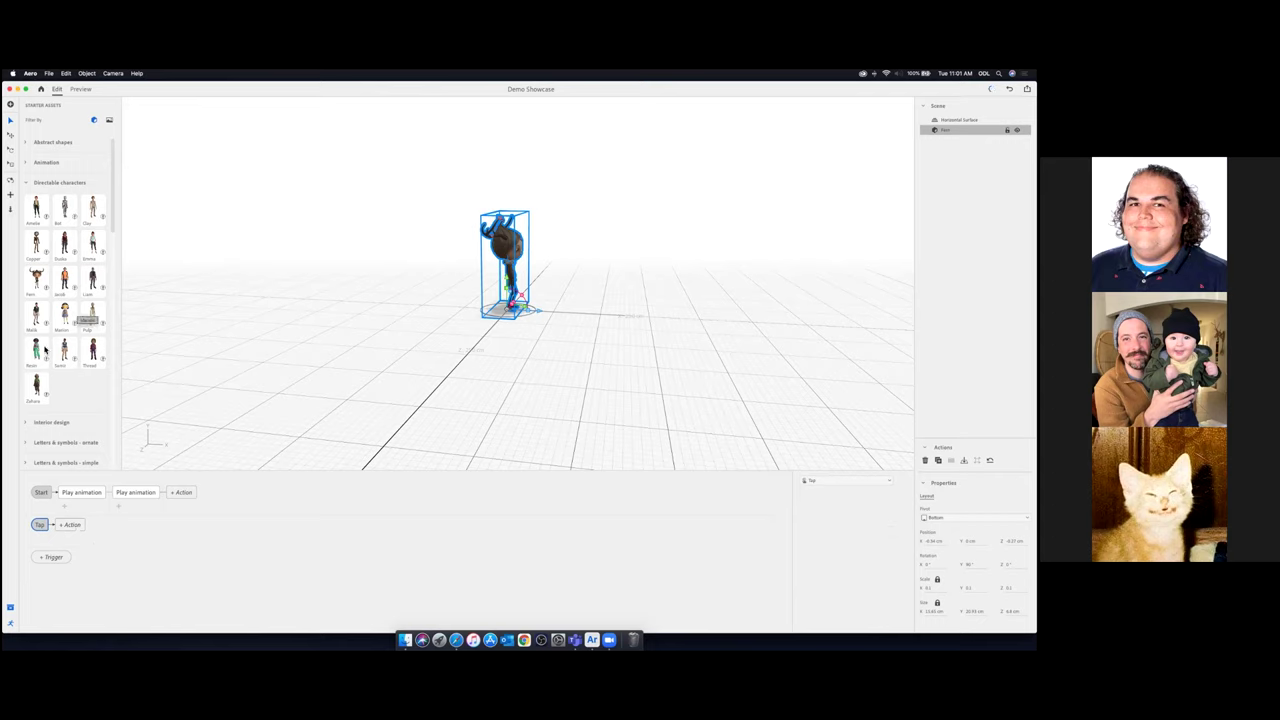
click(71, 525)
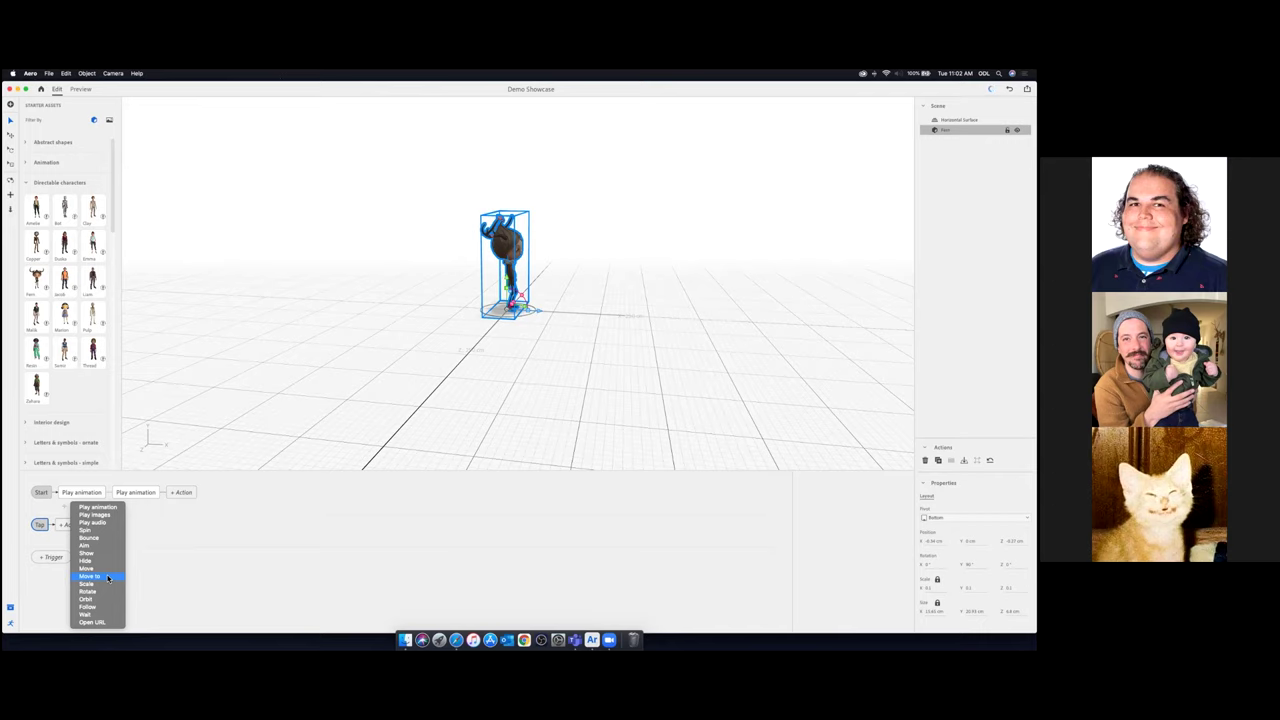
click(90, 577)
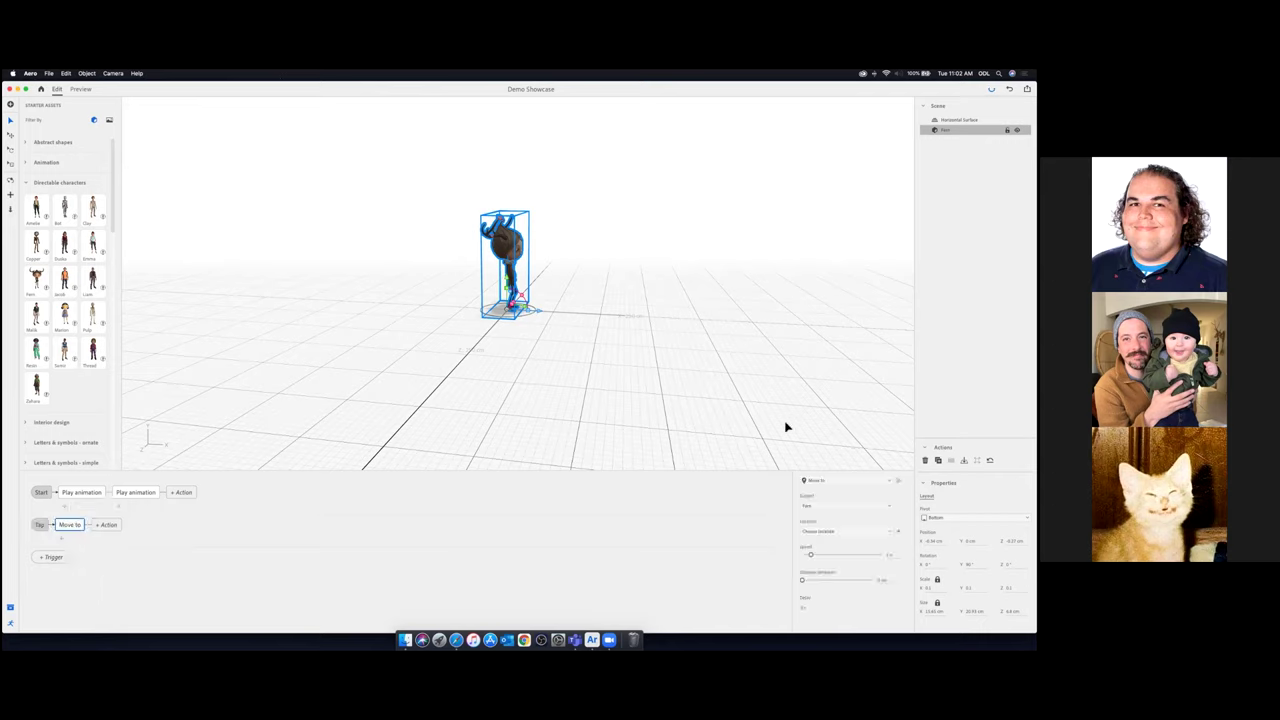
Find the Succulent in the Nature & plants starter assets and add it to the scene
scroll(786, 428, down, 2)
scroll(786, 428, down, 5)
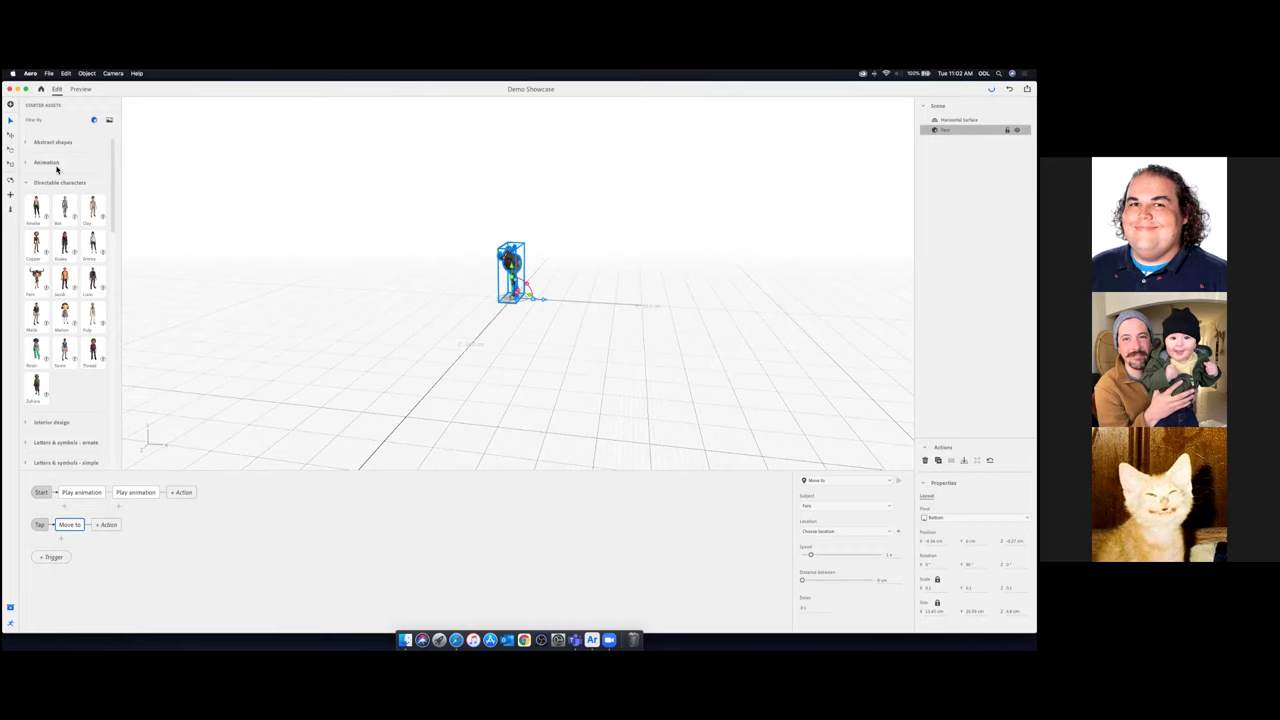
scroll(60, 172, down, 10)
scroll(62, 215, up, 10)
click(28, 184)
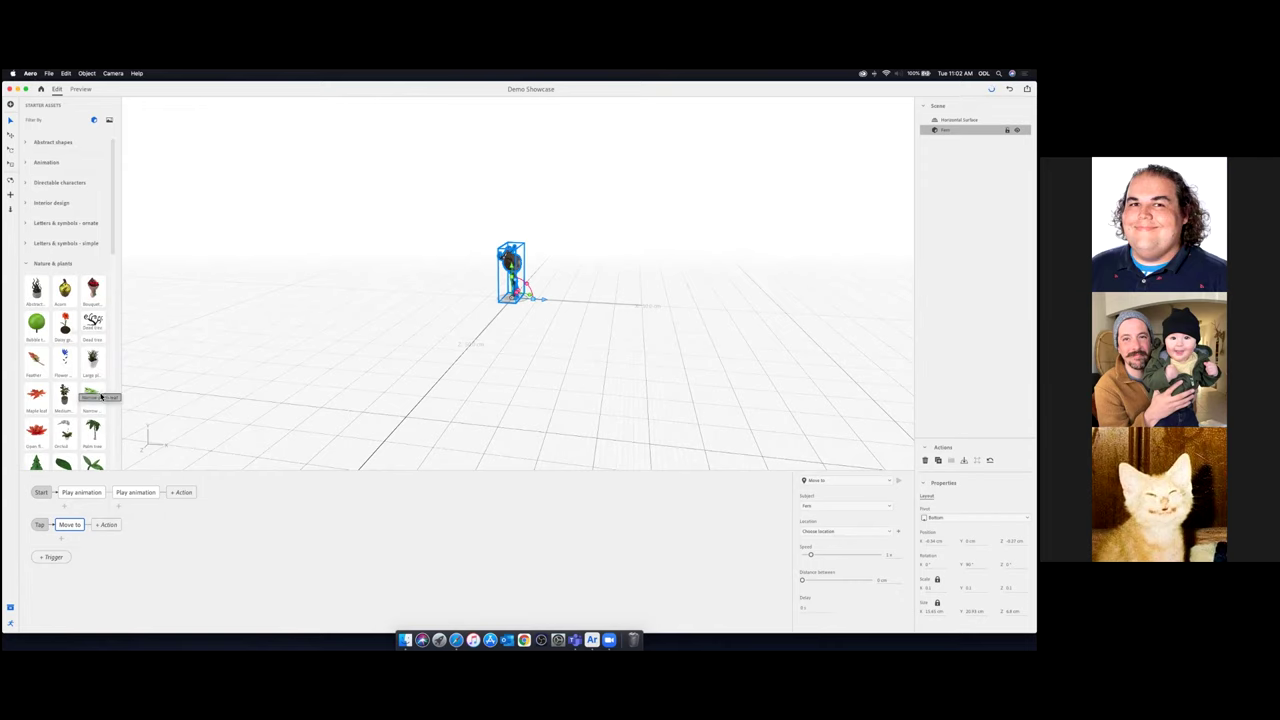
scroll(95, 425, down, 2)
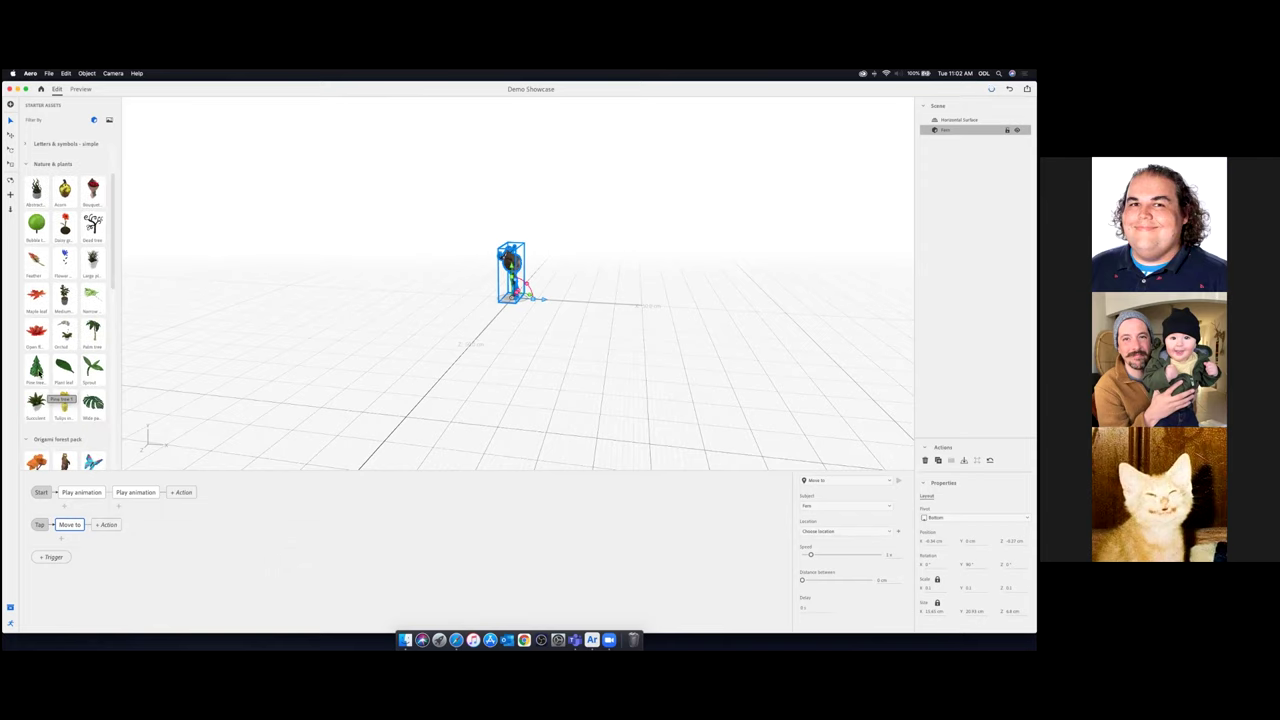
click(43, 410)
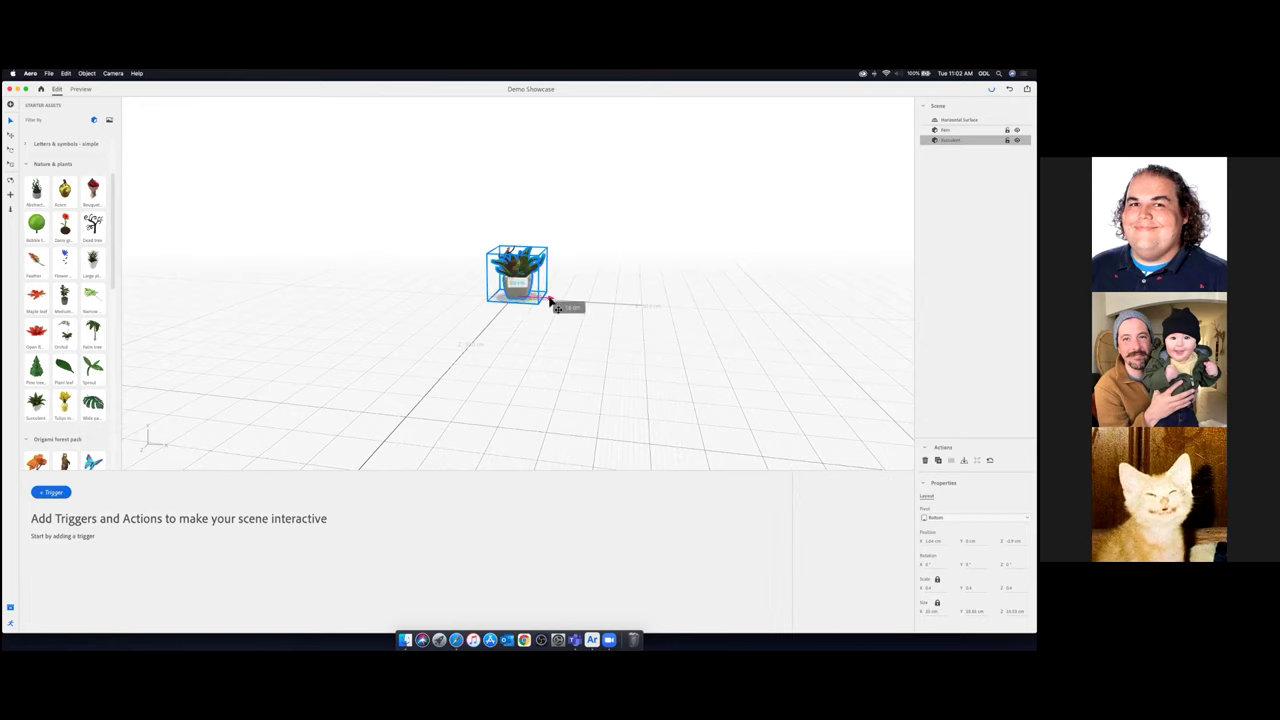
Move the succulent across the ground plane, well away from the character
drag(557, 307, 884, 358)
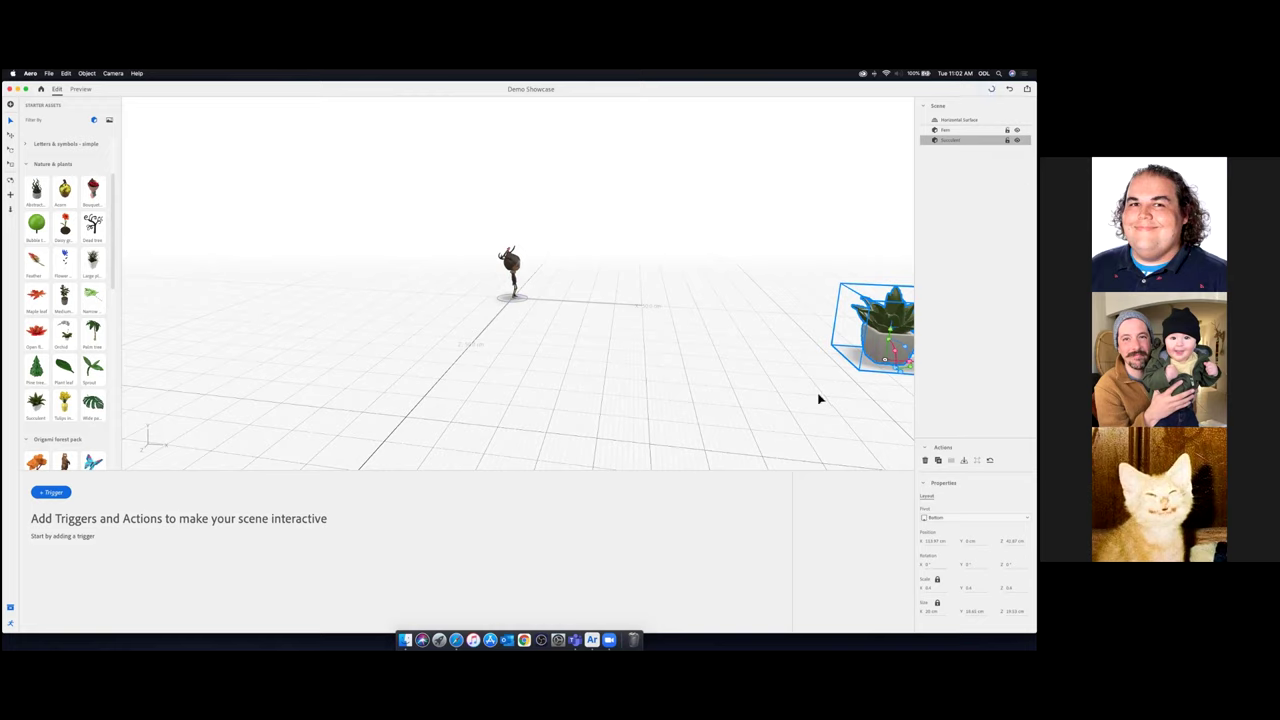
middle_drag(818, 397, 502, 398)
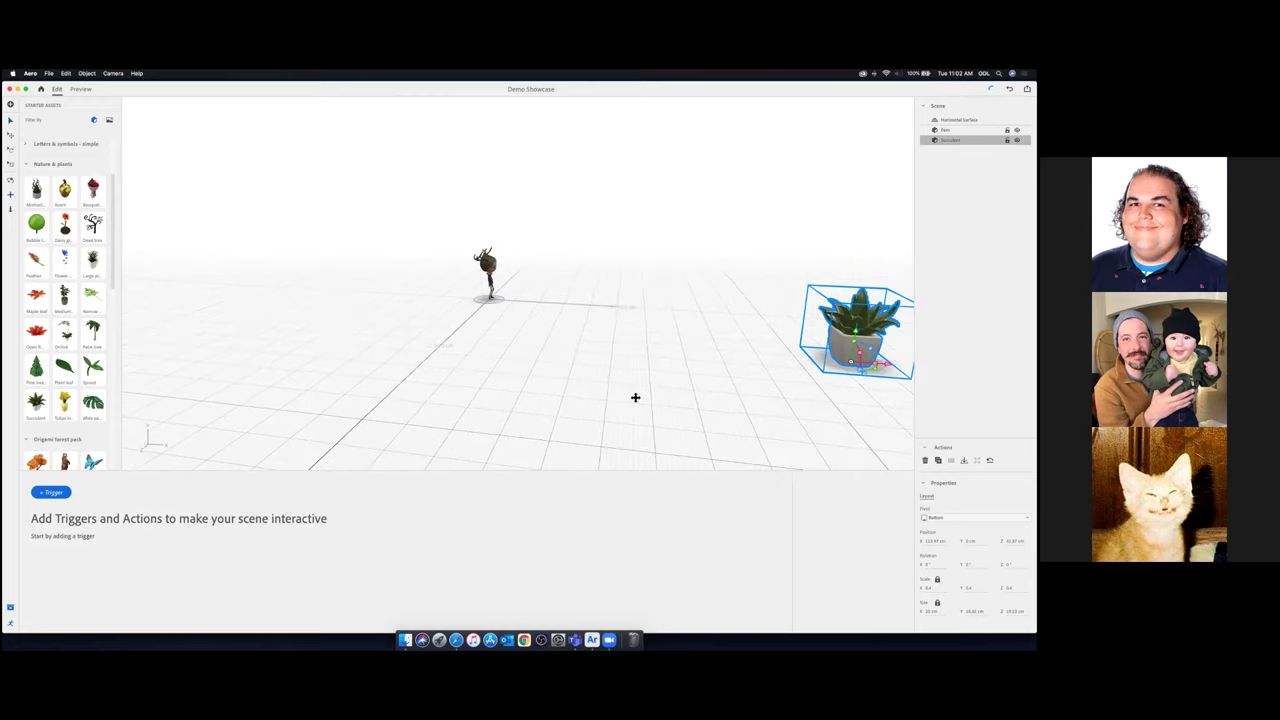
drag(502, 397, 469, 384)
middle_drag(469, 384, 471, 391)
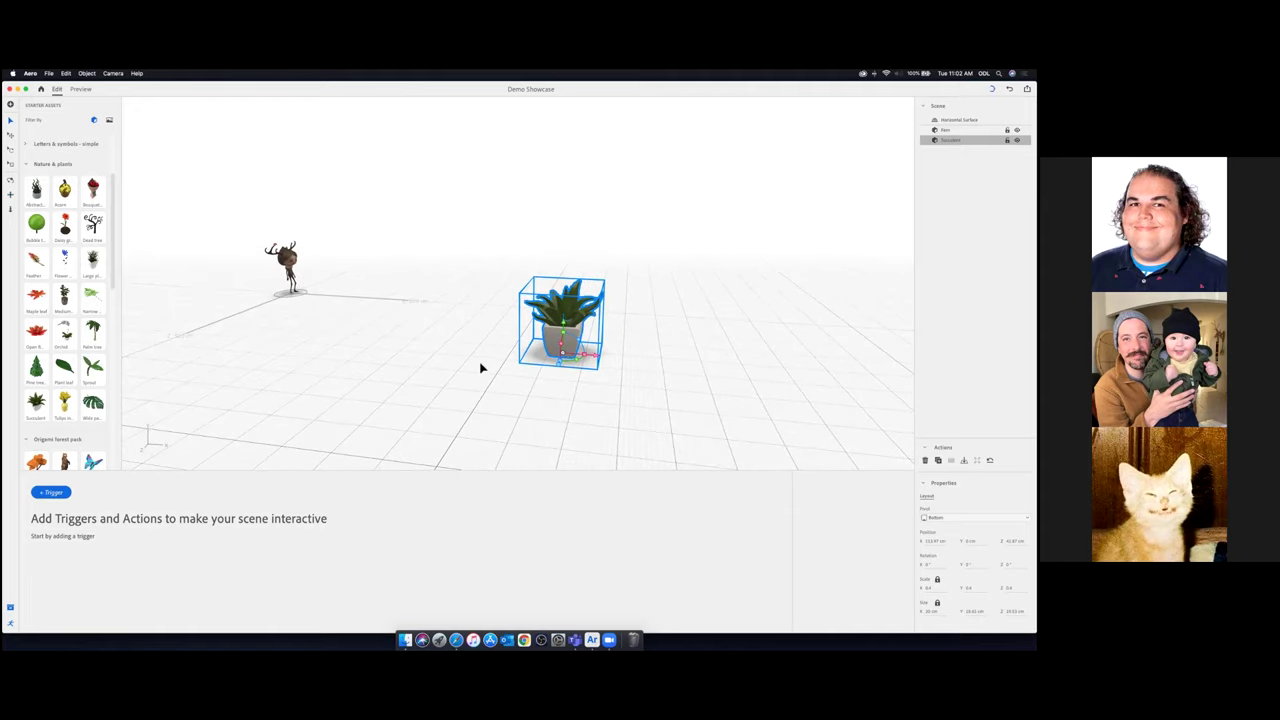
mouse_move(477, 360)
mouse_down()
mouse_move(483, 349)
mouse_move(484, 380)
mouse_up()
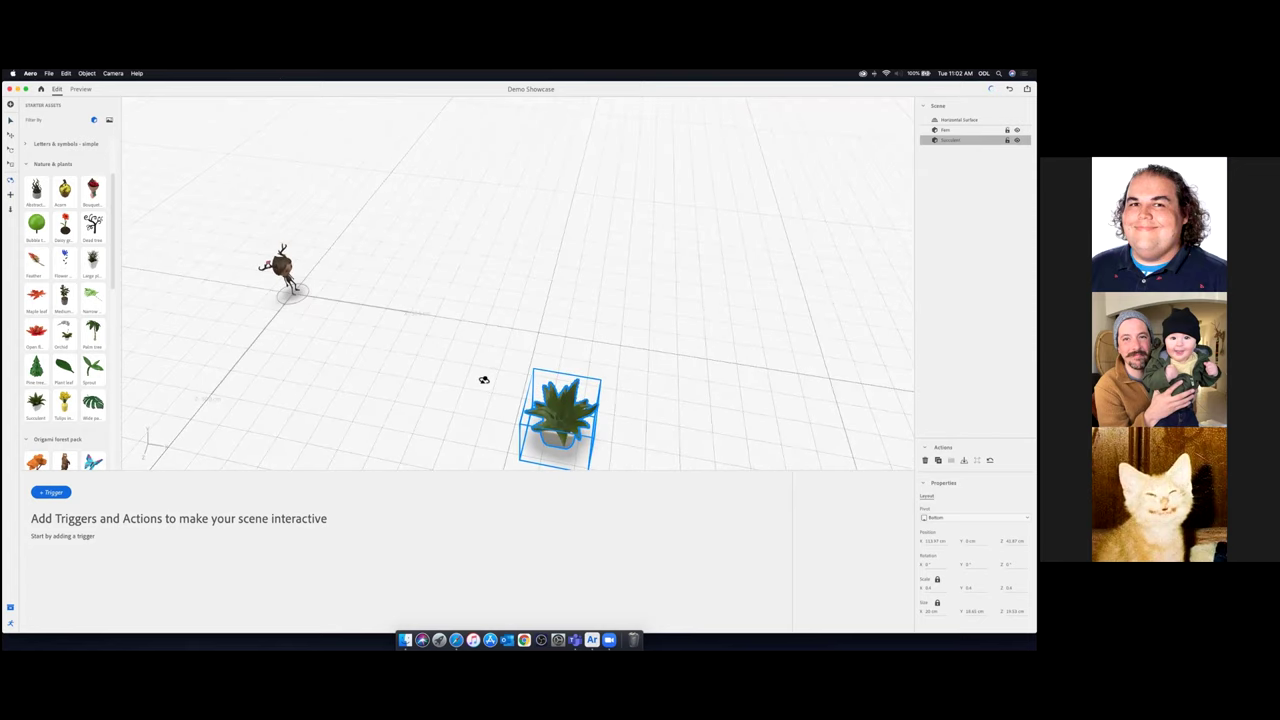
key(2)
drag(319, 298, 366, 224)
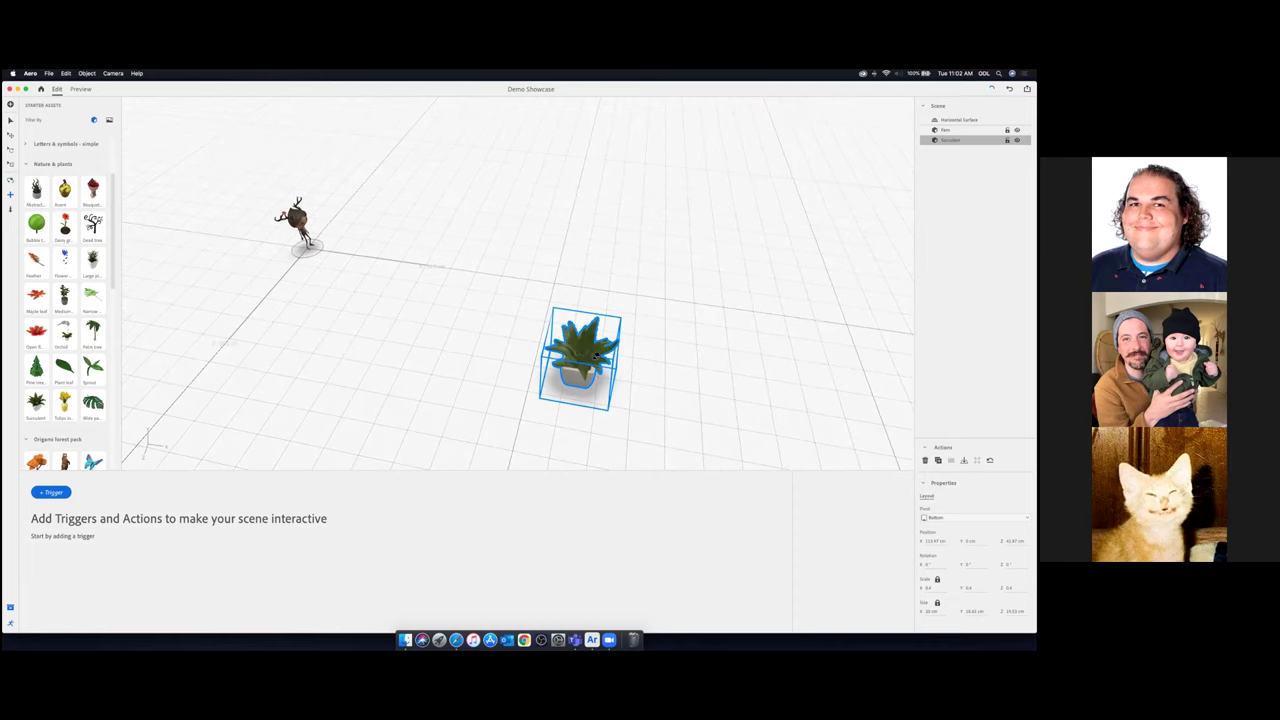
key(v)
drag(578, 410, 628, 423)
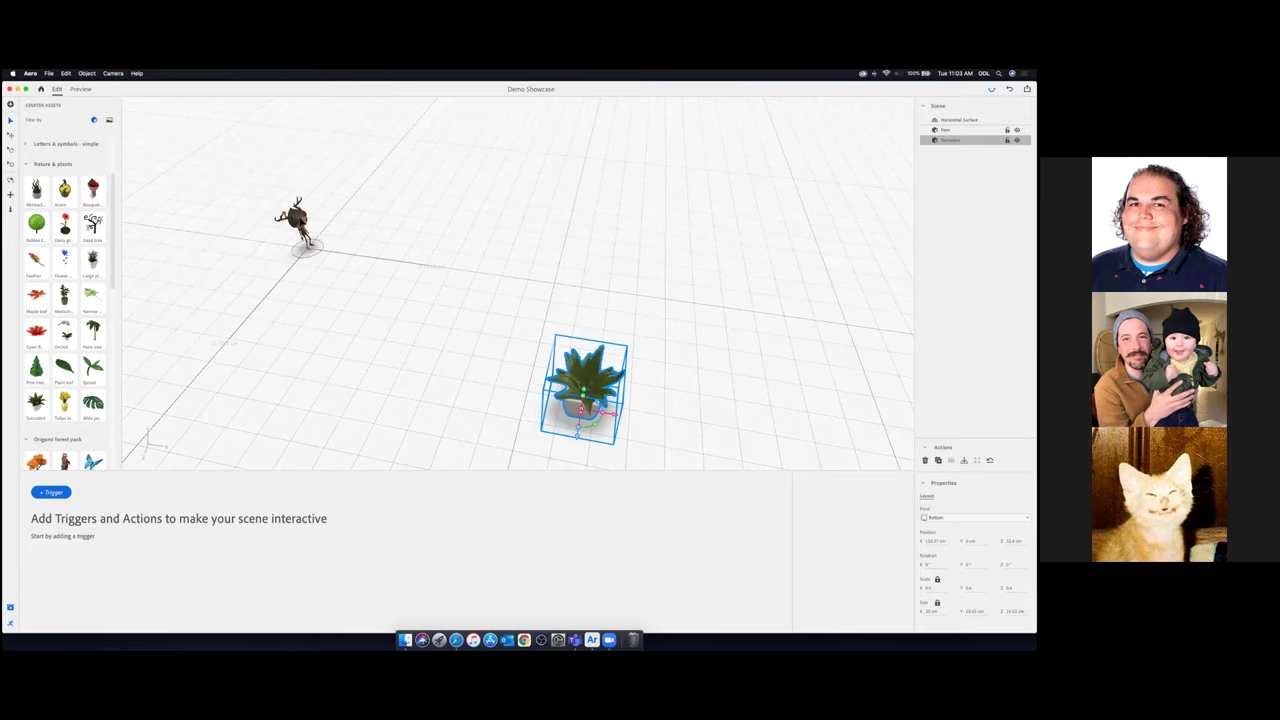
Set the location of the character's Move to action to the Succulent and play the action
click(300, 225)
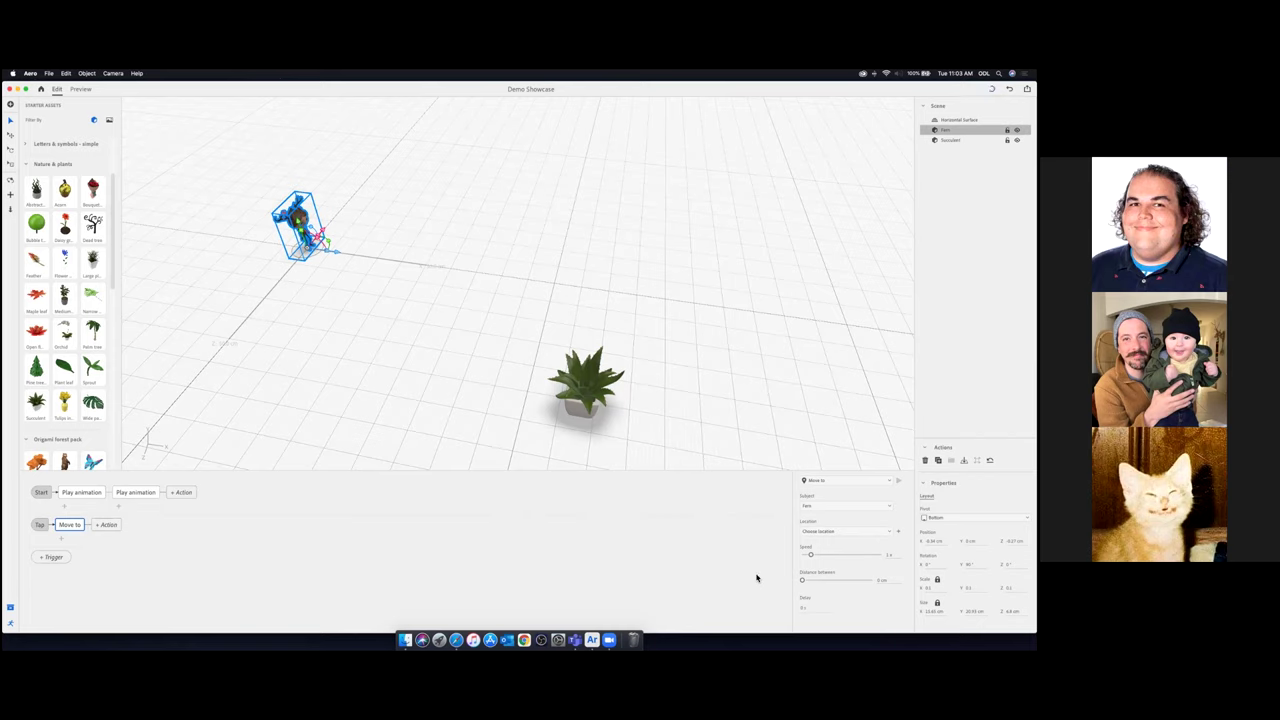
click(846, 531)
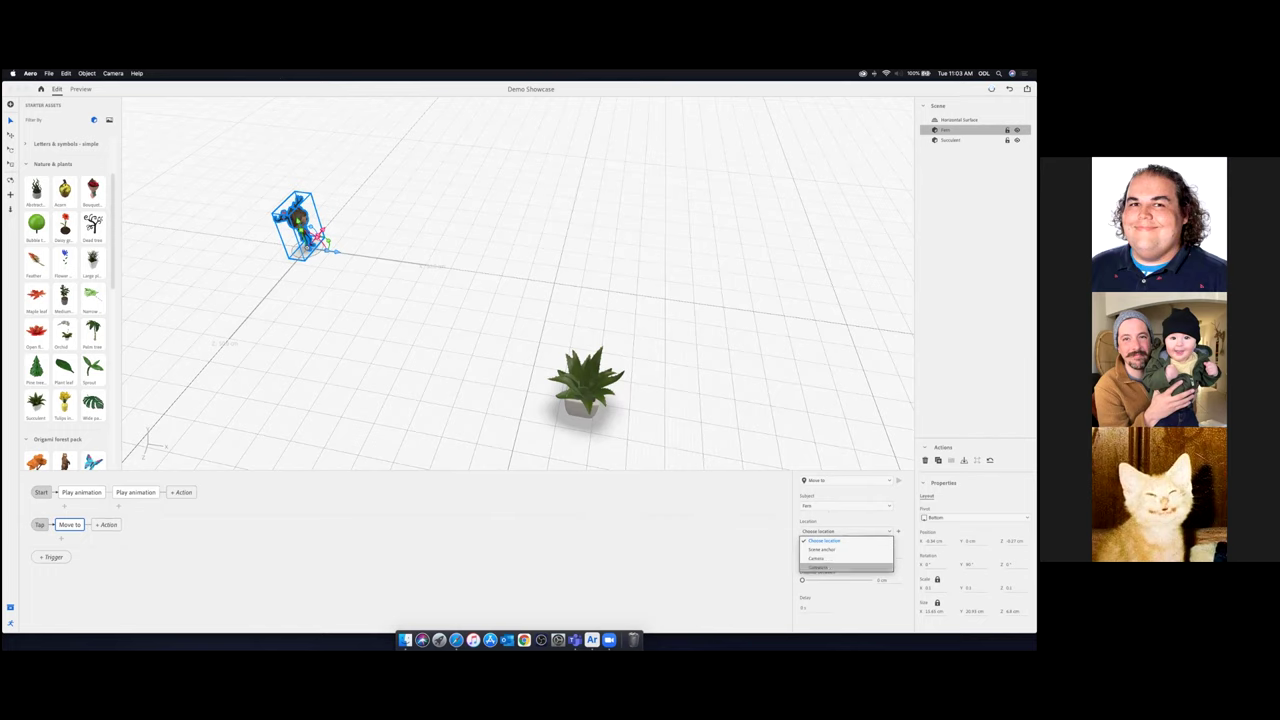
click(830, 567)
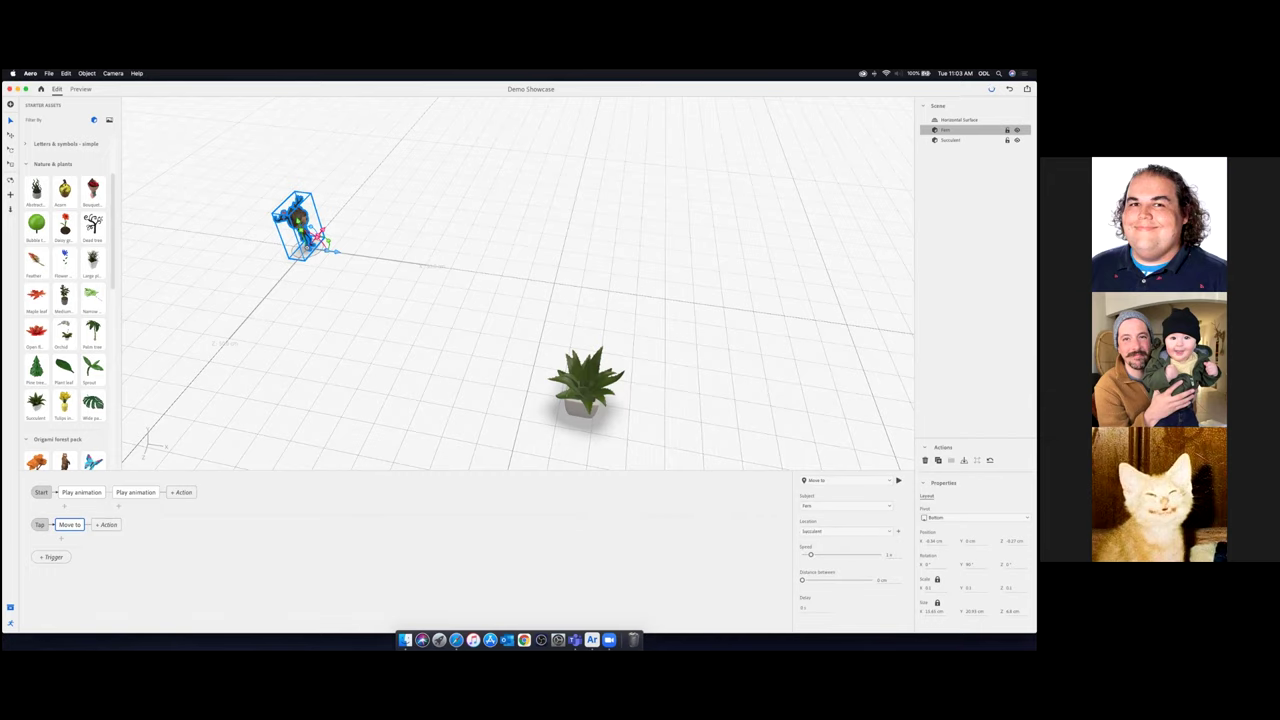
scroll(657, 427, down, 3)
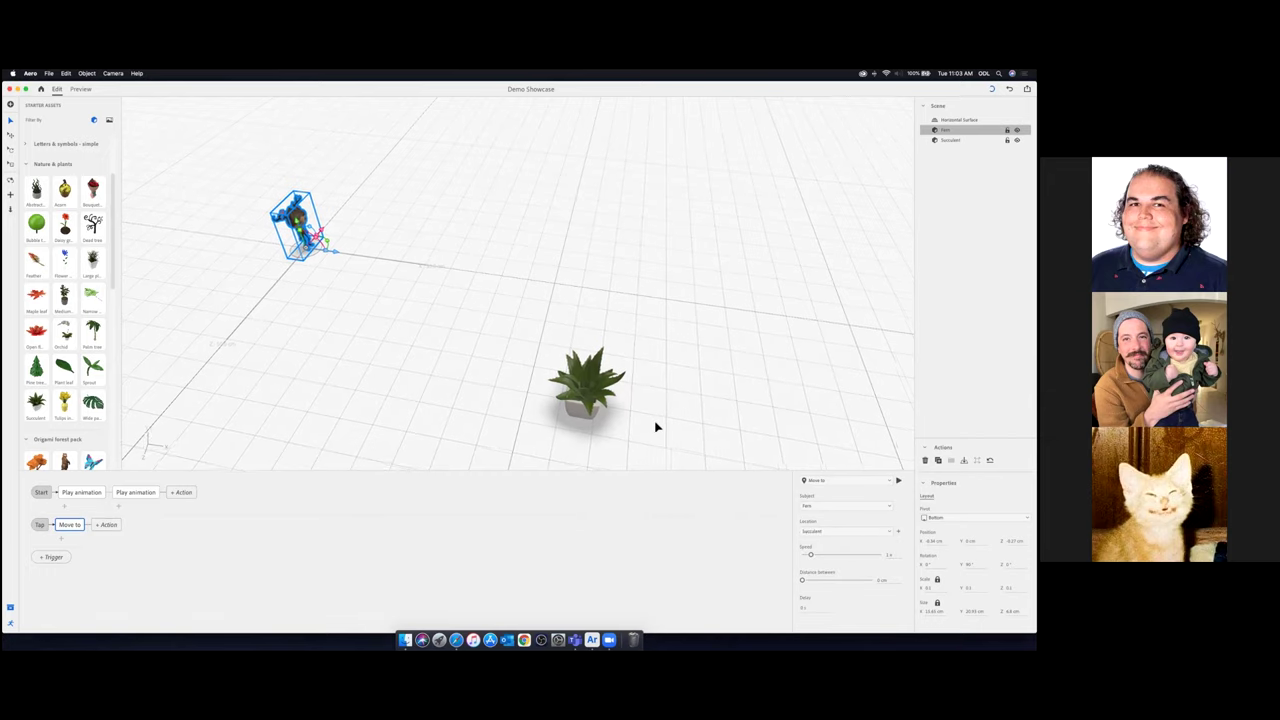
scroll(657, 428, down, 1)
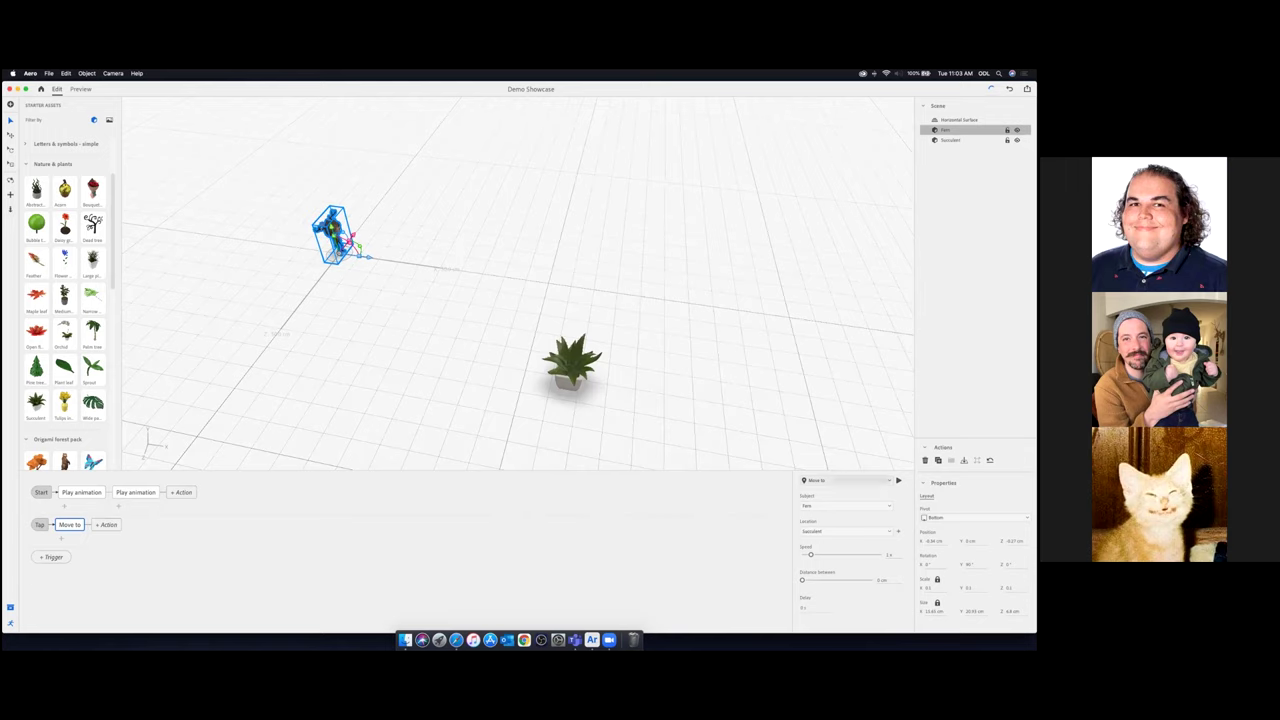
click(898, 481)
Preview the scene, trigger the character's move to the succulent from a lower viewpoint, and return to editing
click(80, 89)
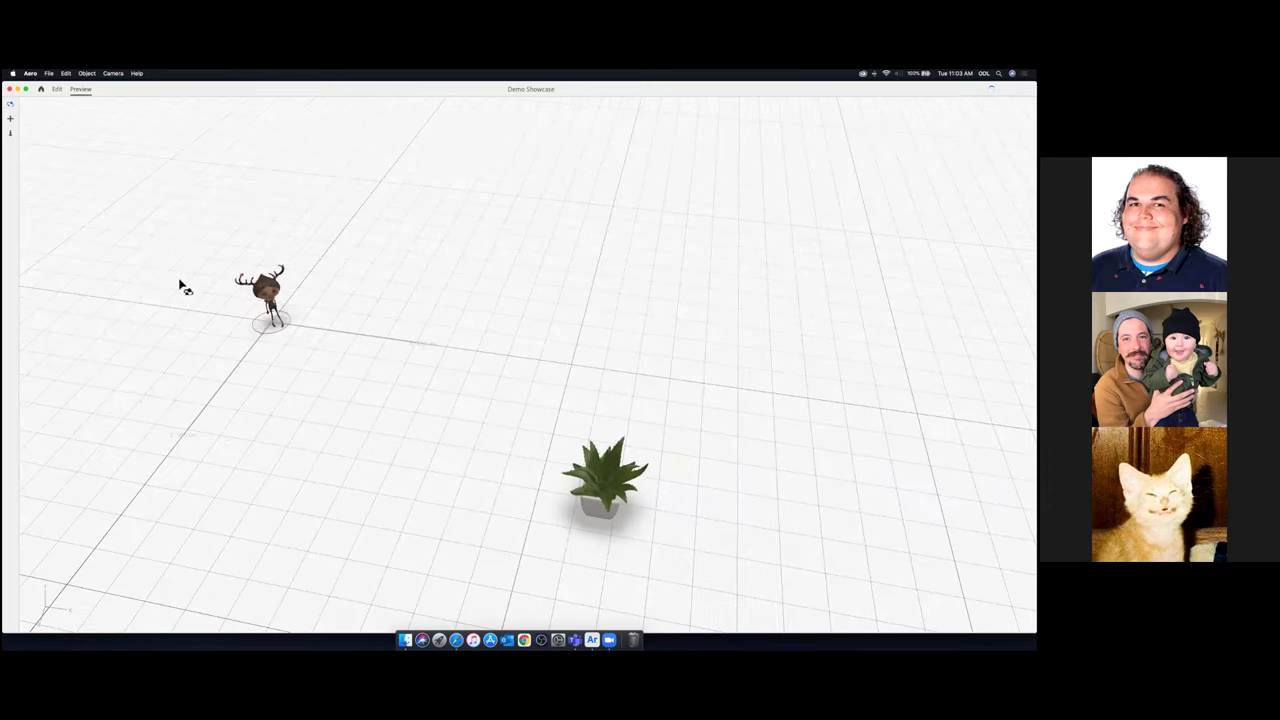
drag(240, 247, 201, 257)
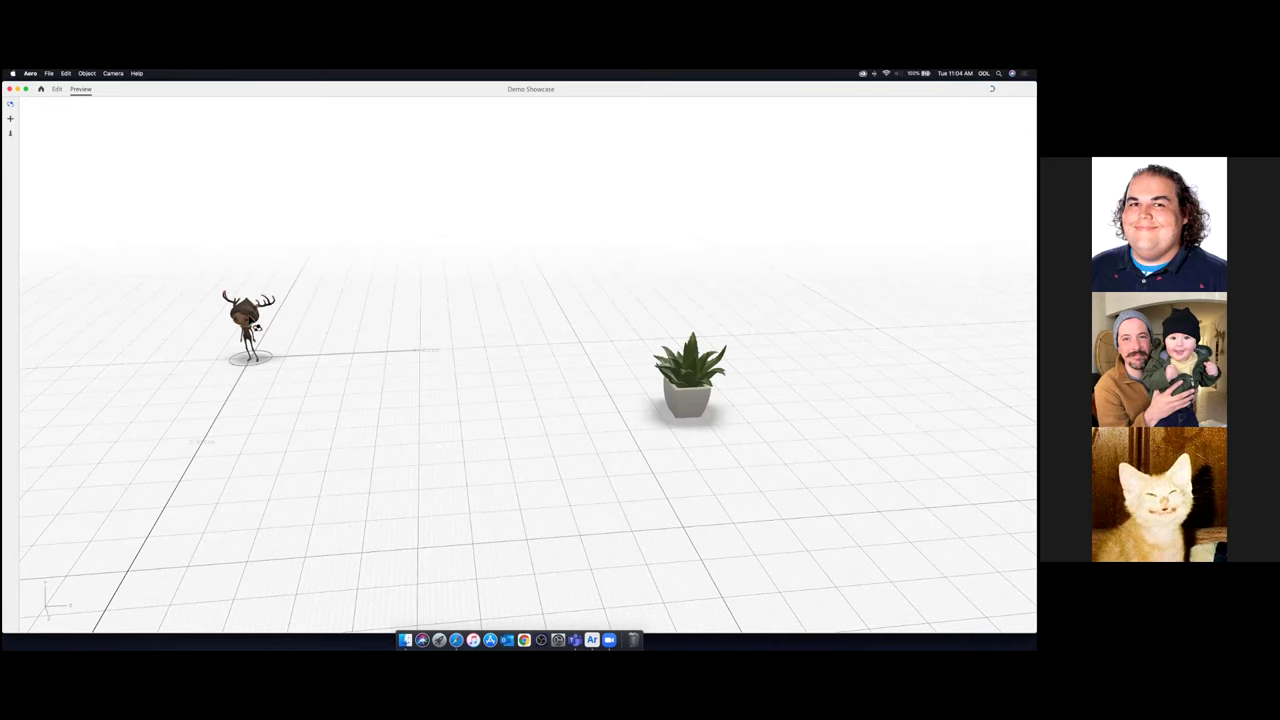
click(251, 321)
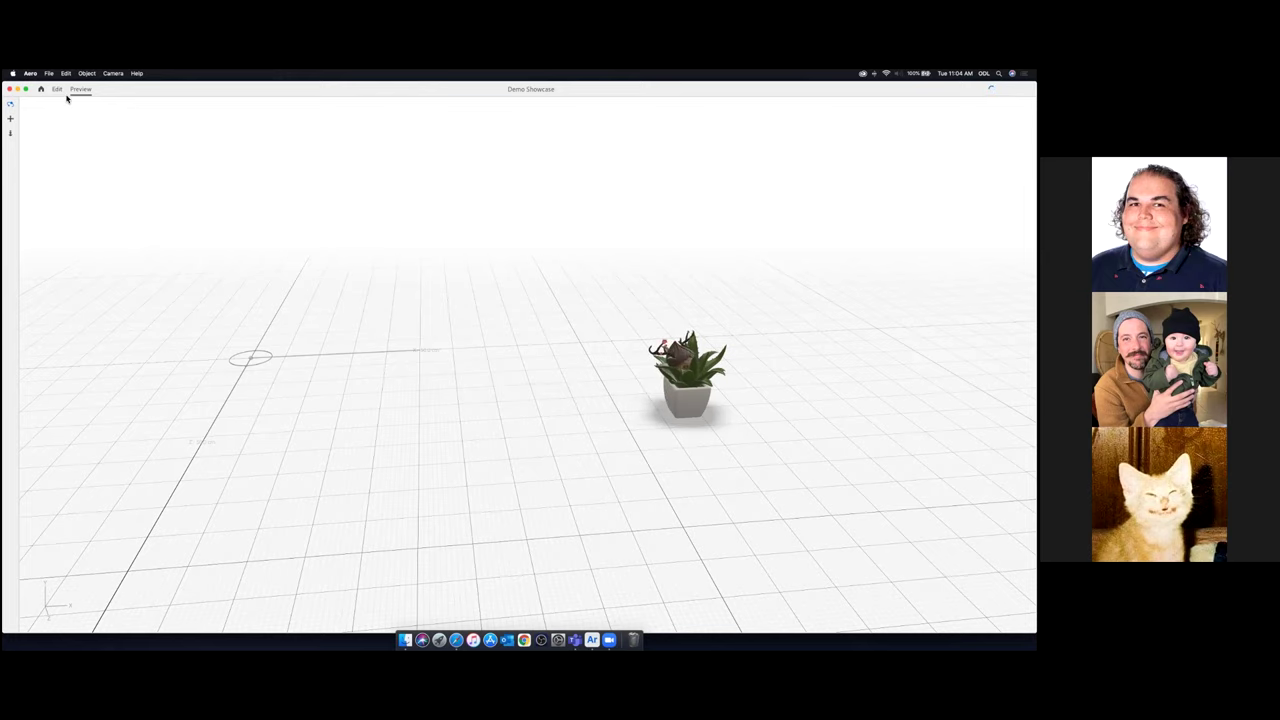
click(59, 90)
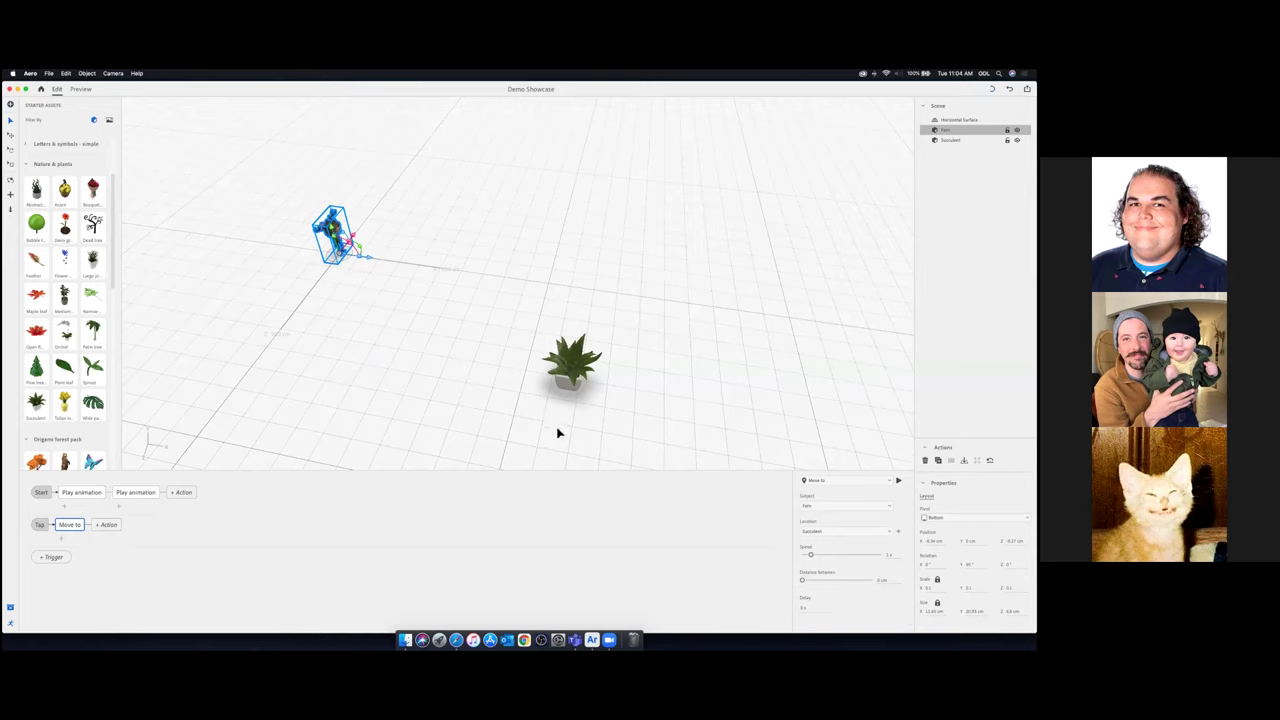
Slightly increase the Move to action's distance between the character and the succulent, and preview the result
drag(805, 582, 812, 584)
click(81, 89)
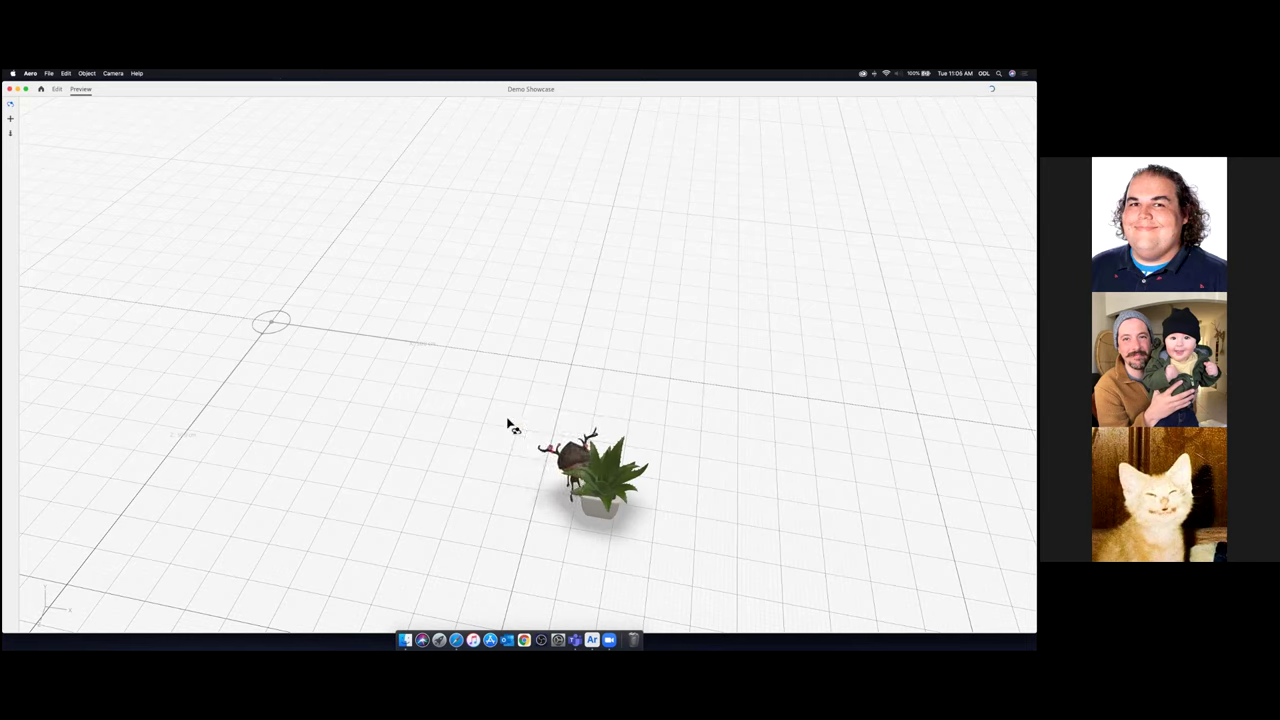
click(57, 89)
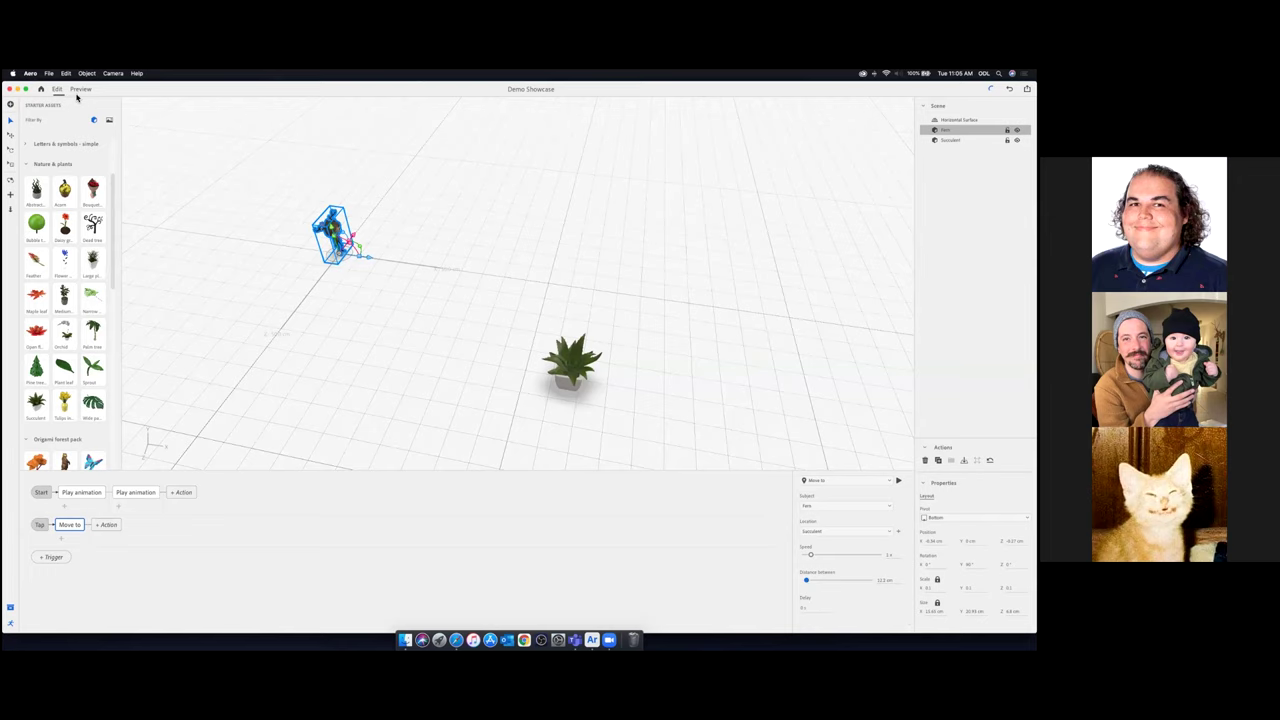
click(79, 89)
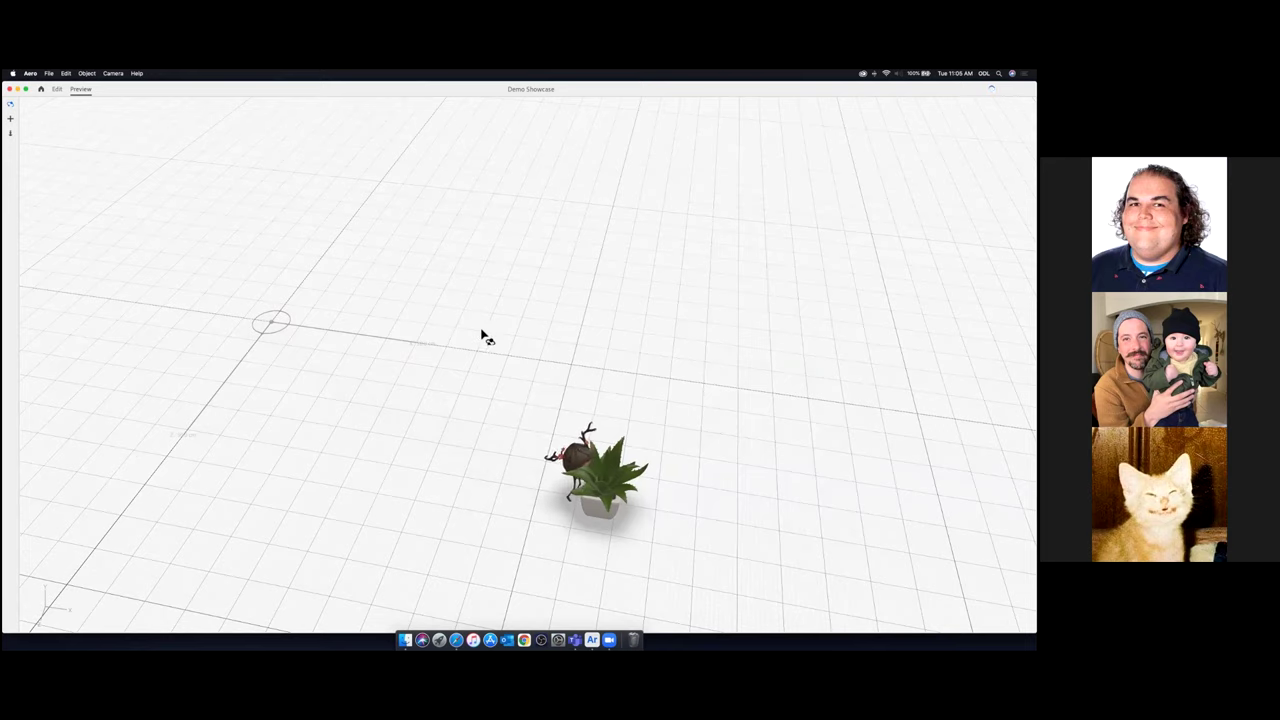
View the character's stopping point beside the succulent from a lower preview viewpoint, and return to editing
drag(559, 428, 527, 422)
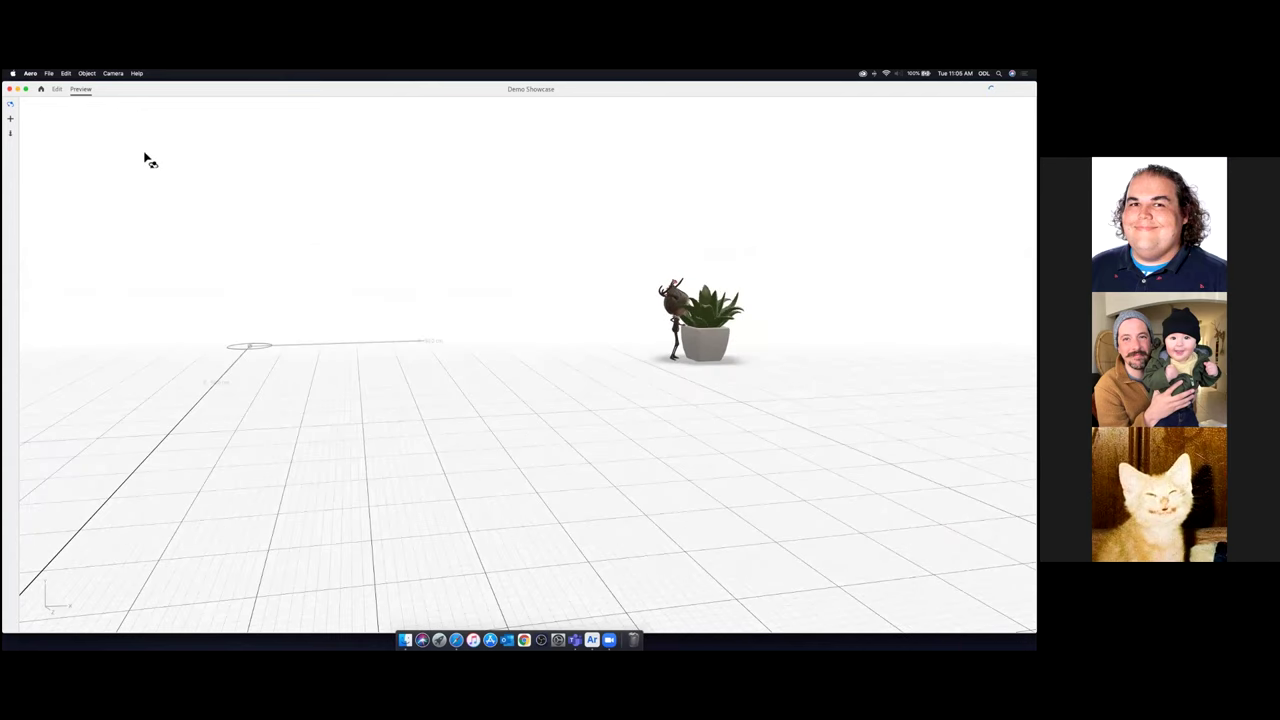
click(57, 89)
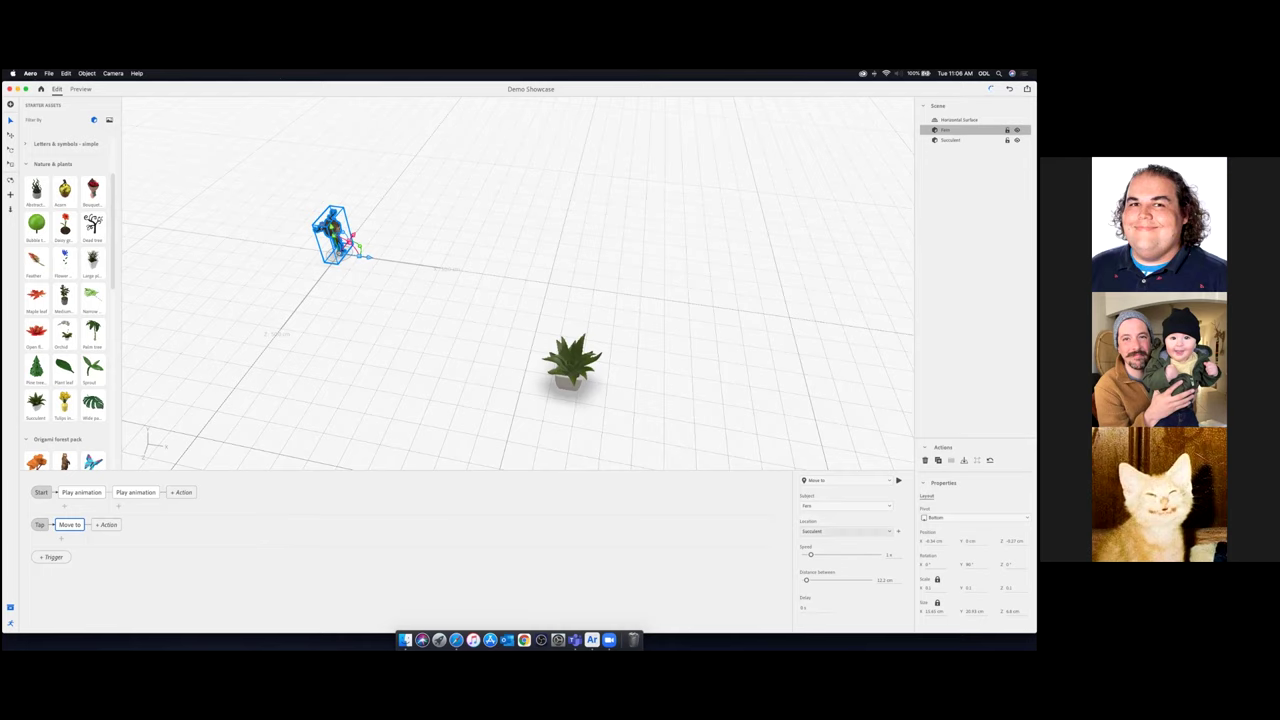
Add a pin as the Move to action's location and place it on the ground just beside the succulent, on the character's side
click(846, 531)
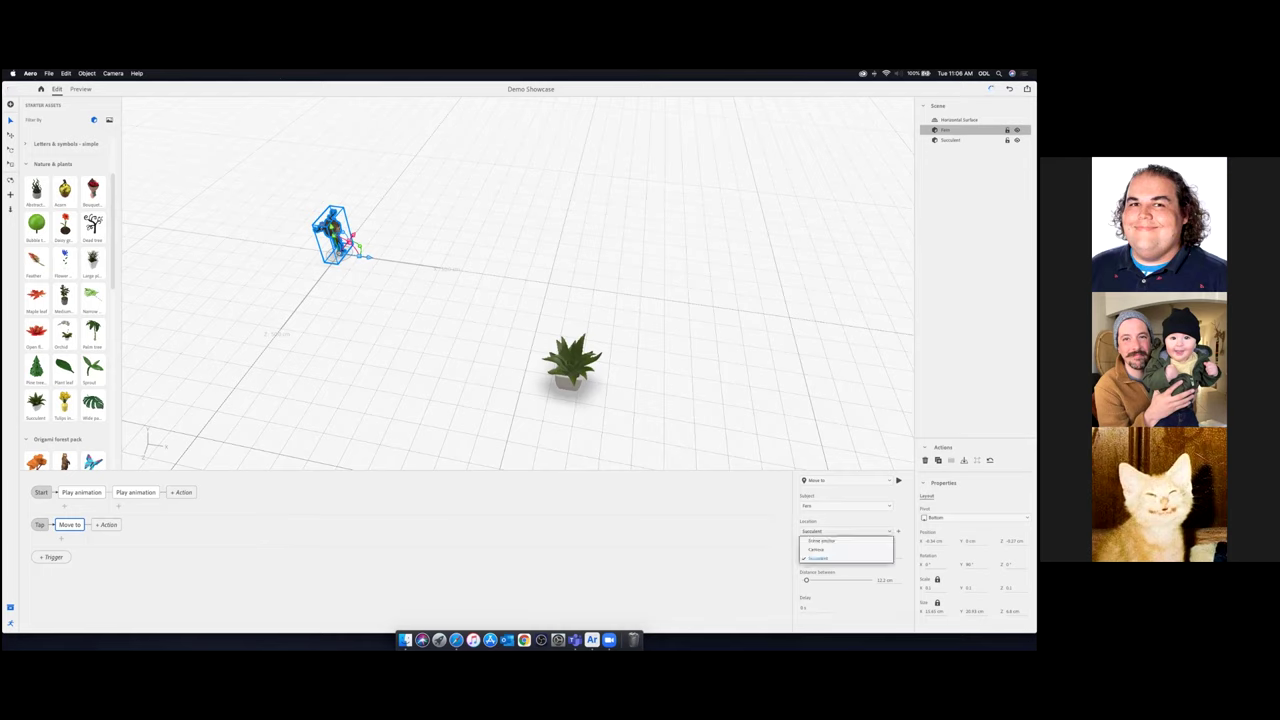
click(822, 558)
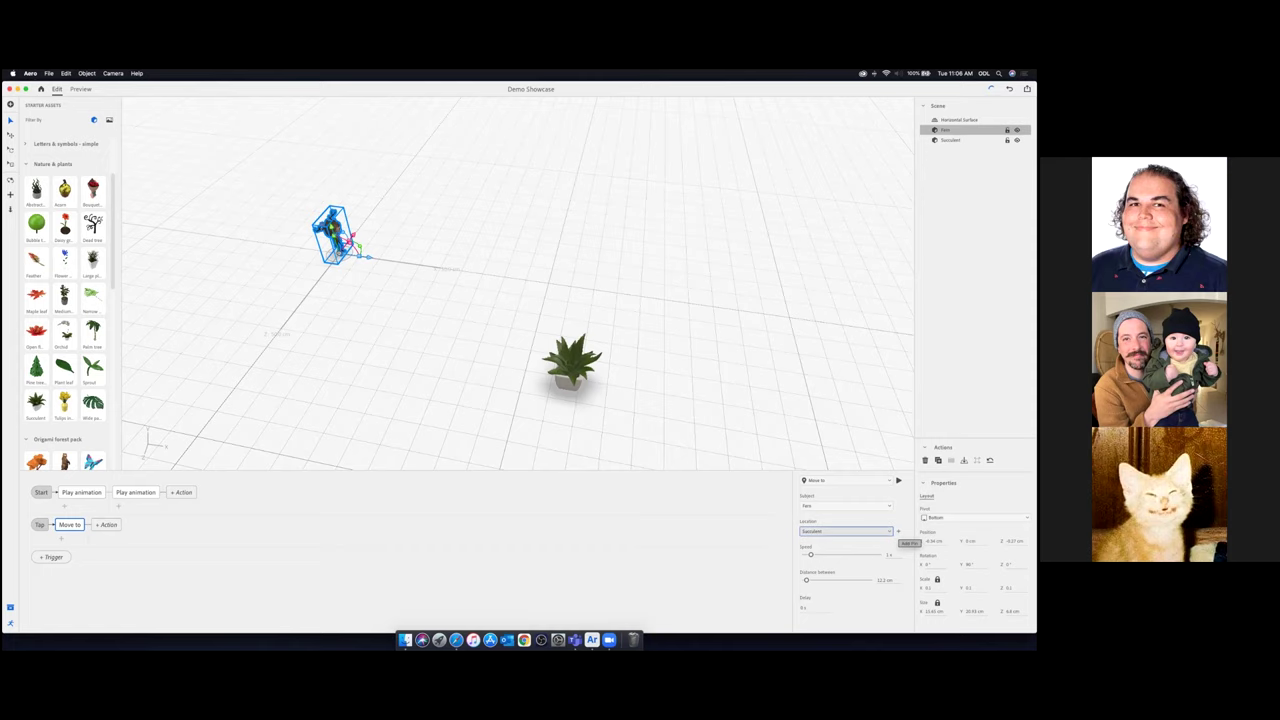
click(898, 531)
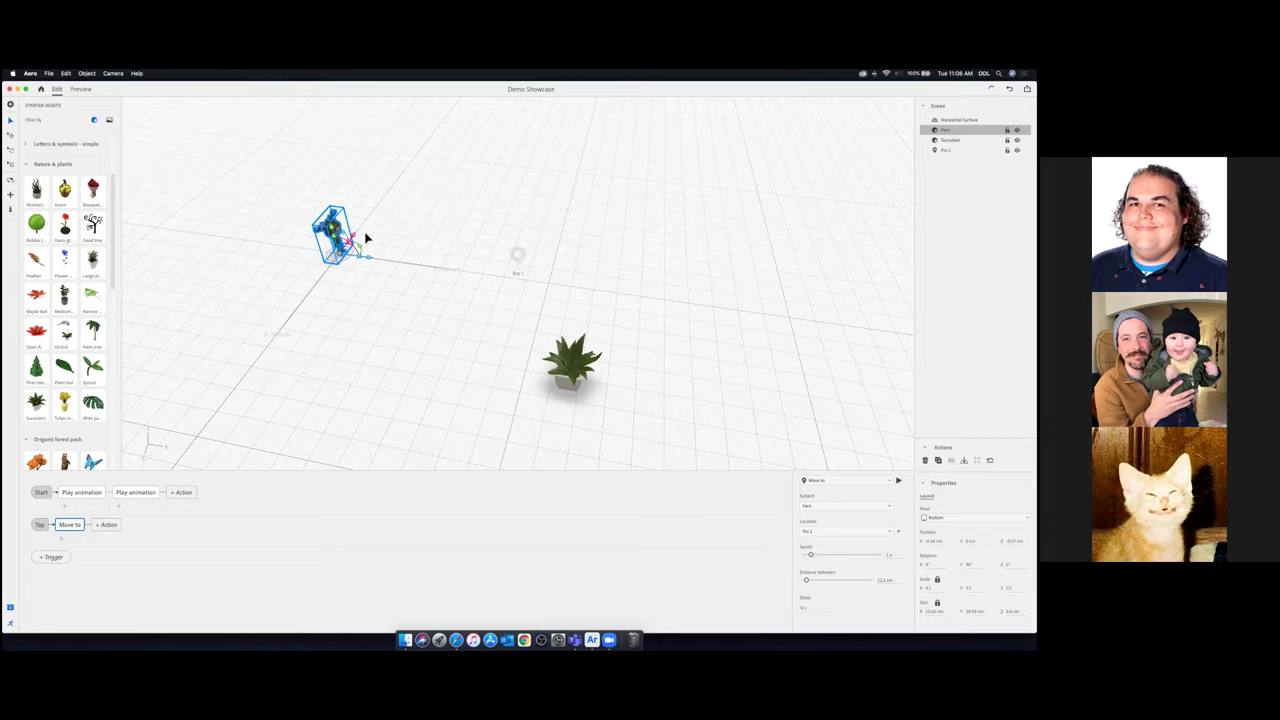
click(519, 257)
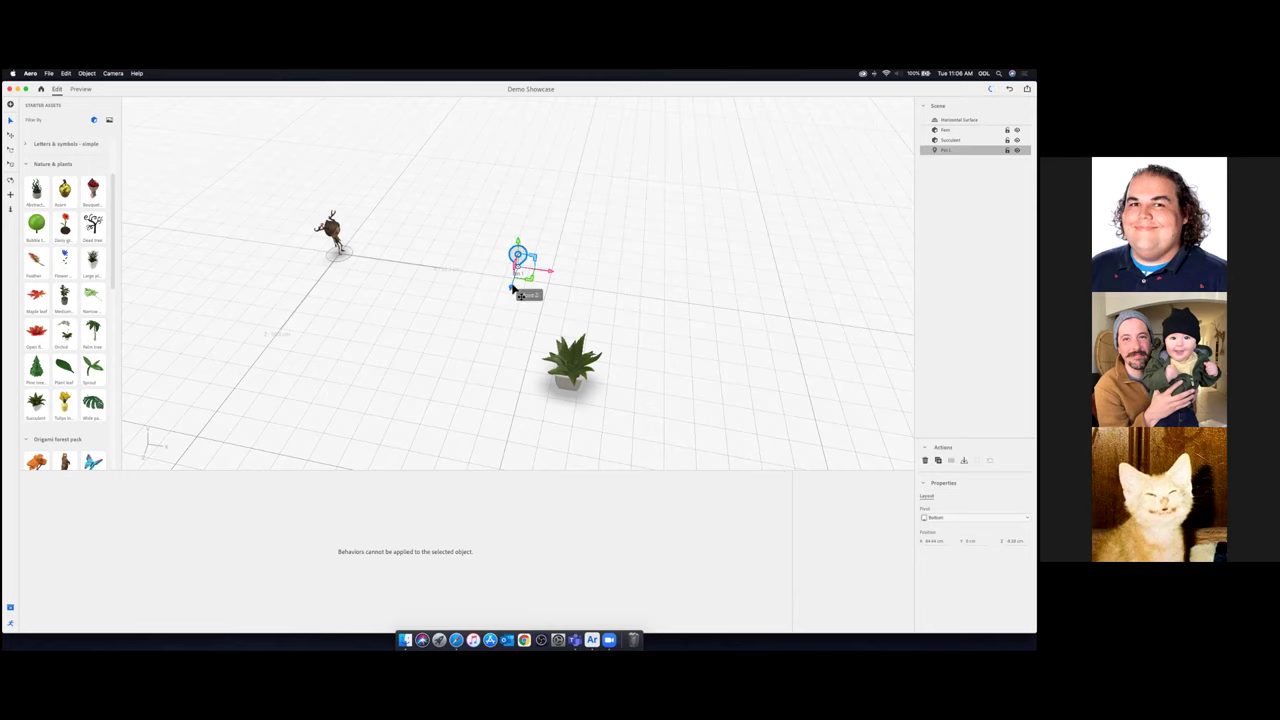
drag(513, 288, 572, 391)
Set the distance between for the character's Move to action to 0 cm
click(336, 234)
click(71, 525)
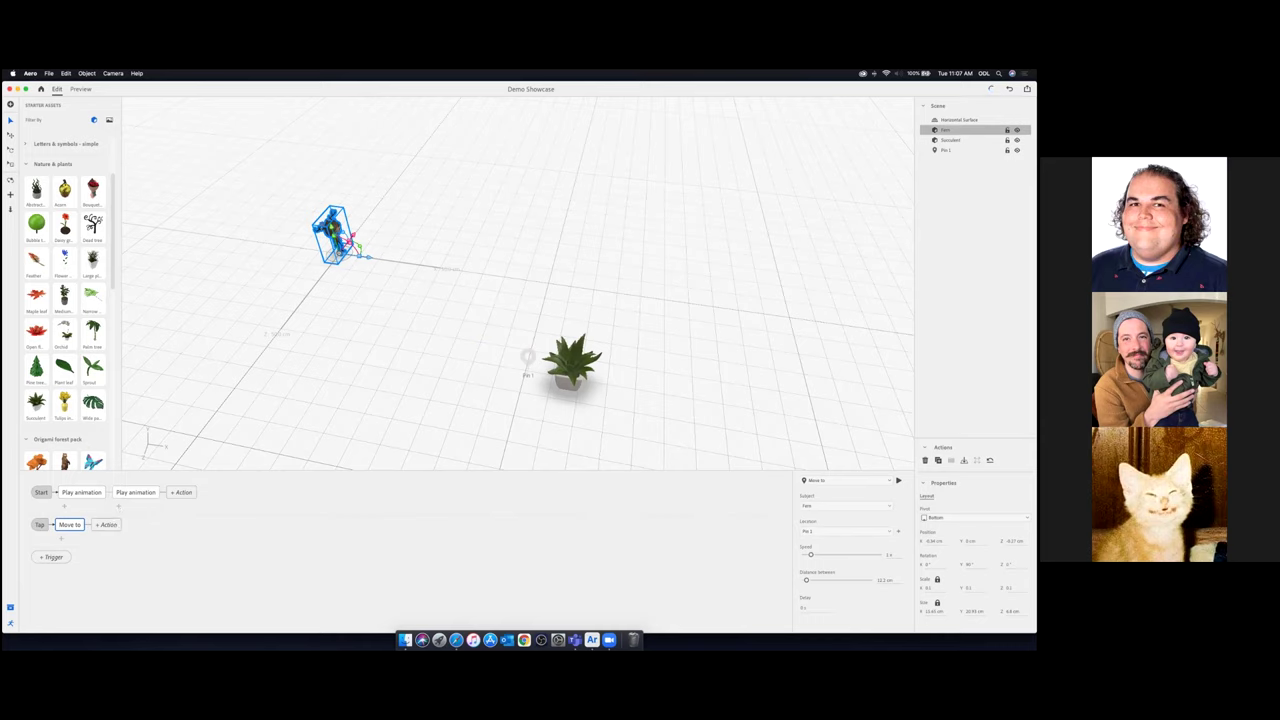
drag(807, 582, 787, 584)
Preview the character's move to the pin while orbiting around the succulent, and return to editing
click(81, 89)
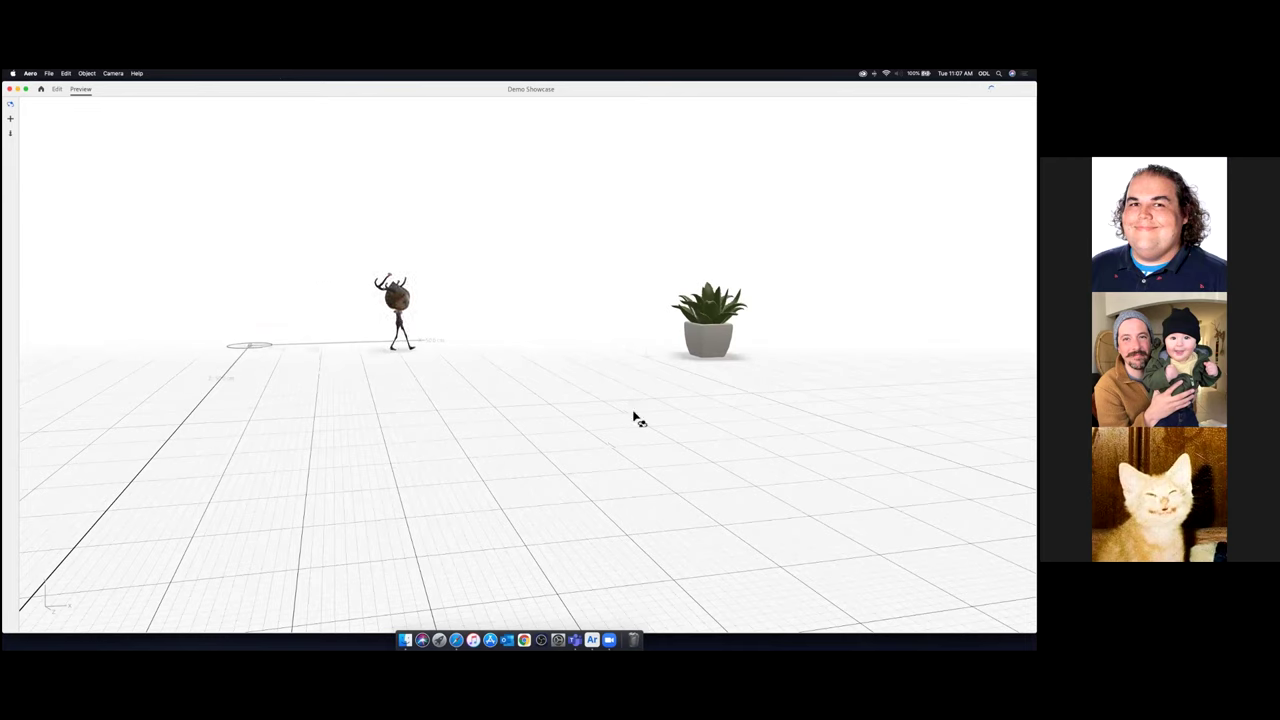
drag(661, 397, 545, 430)
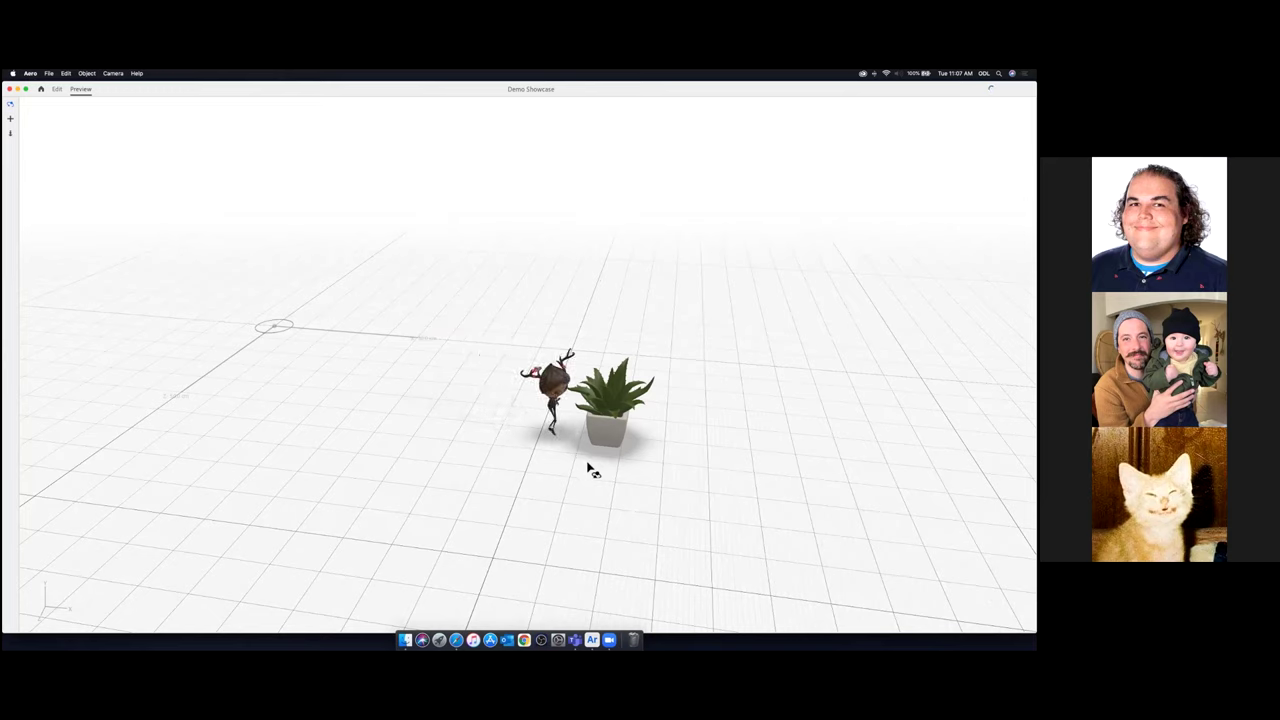
drag(578, 463, 617, 454)
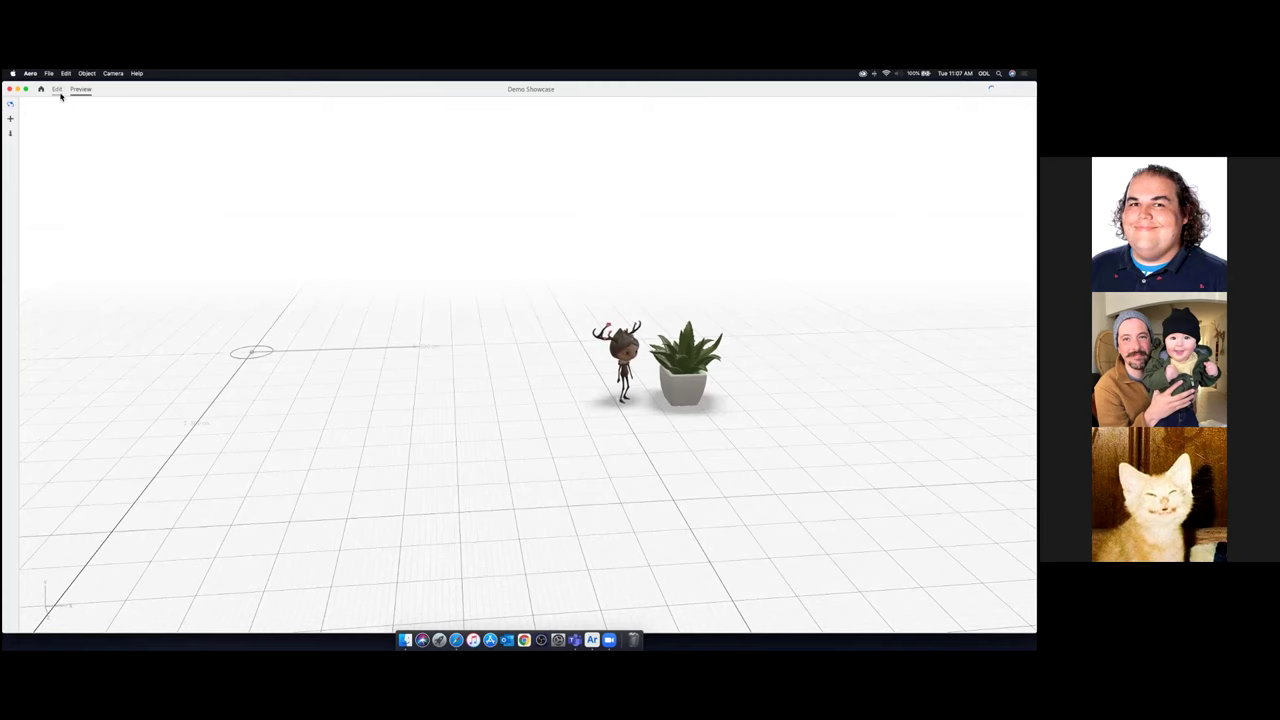
click(57, 89)
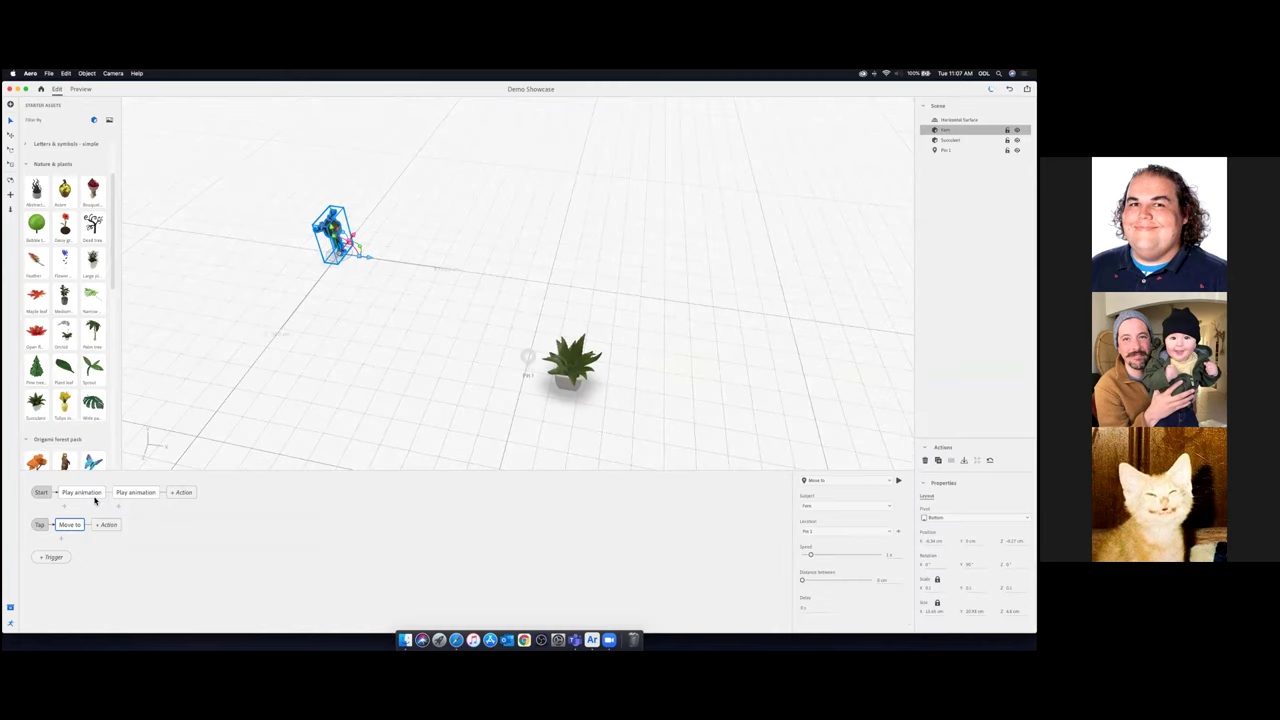
Review the settings of the Start trigger's second Play animation action, and preview how the animation combines with the character's move
click(136, 493)
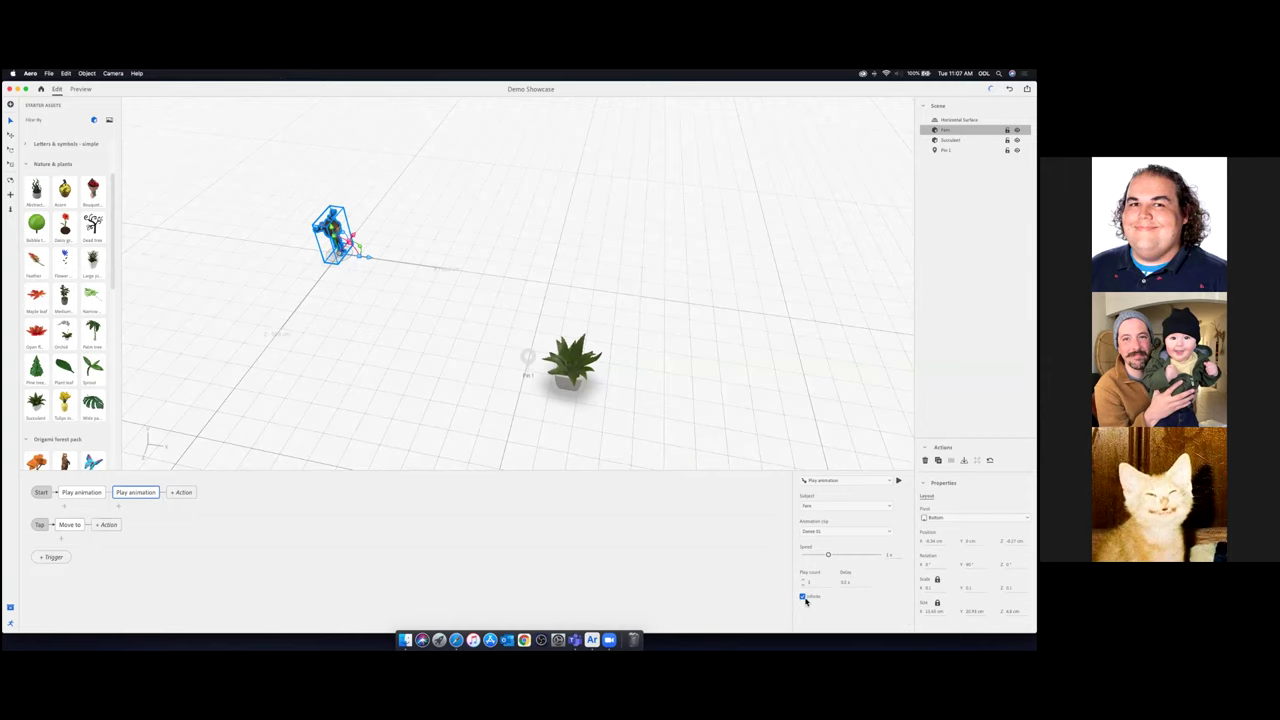
click(82, 90)
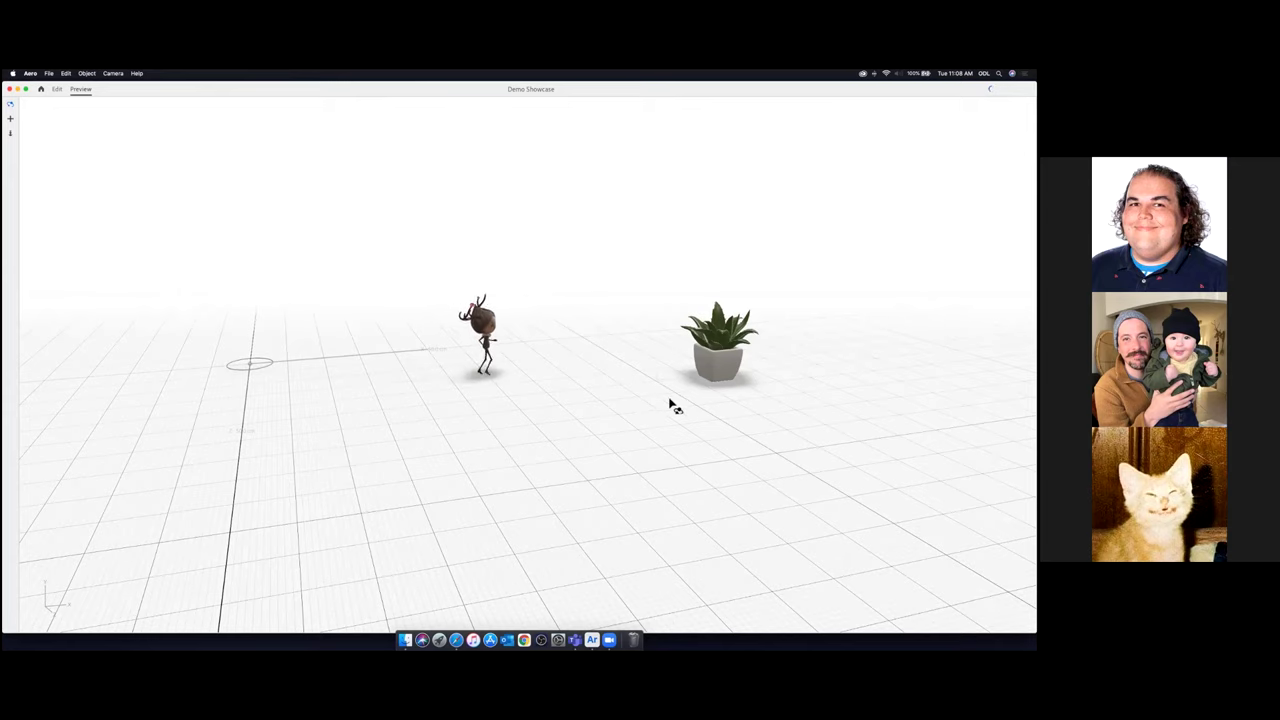
drag(640, 412, 665, 413)
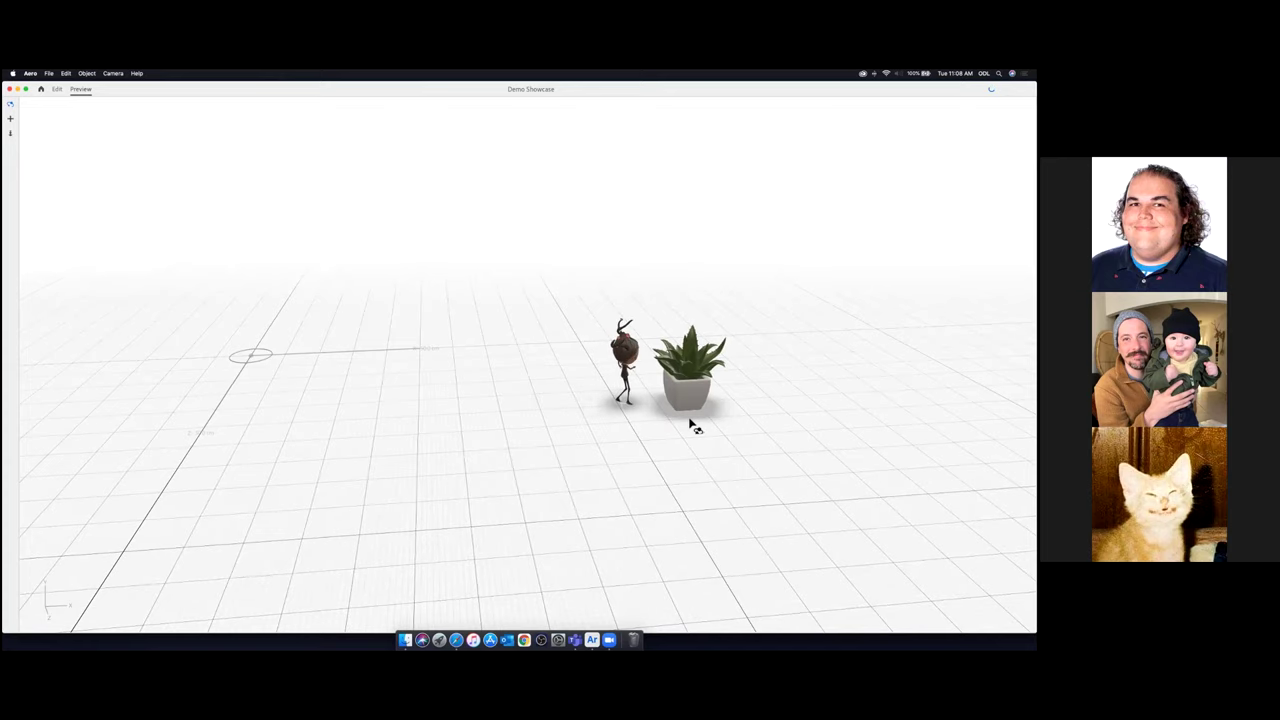
drag(671, 423, 479, 421)
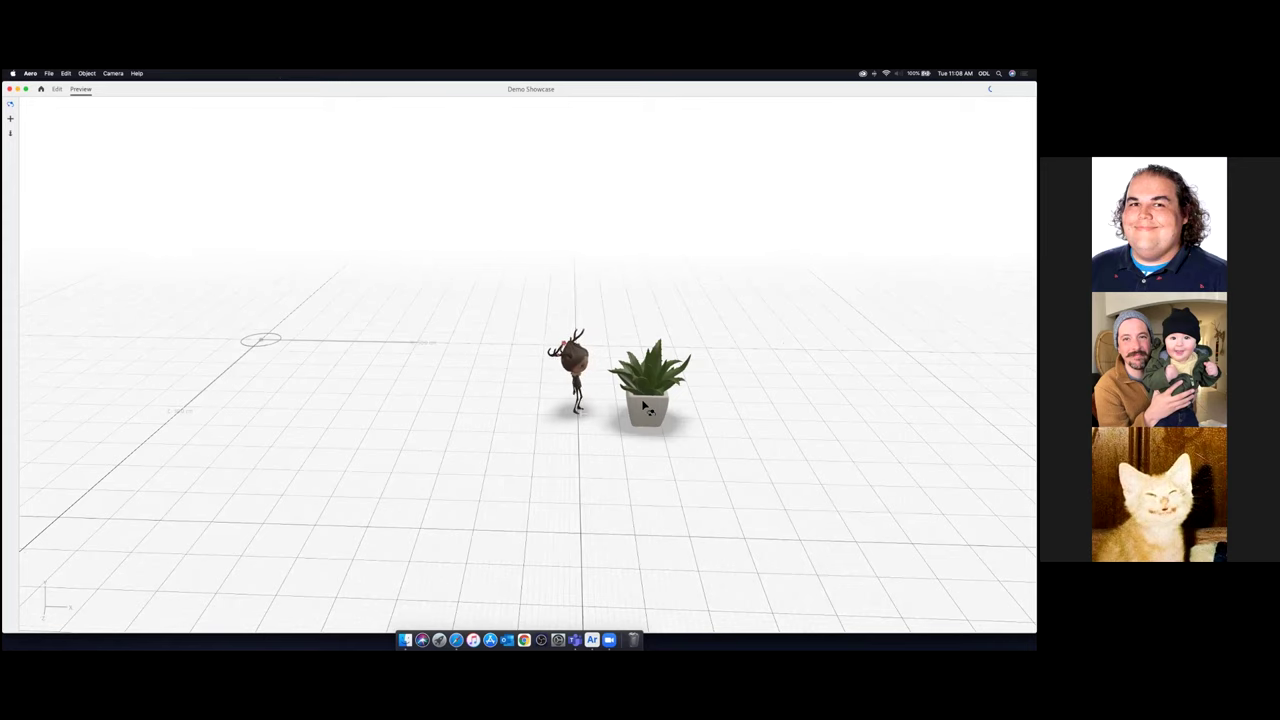
click(57, 89)
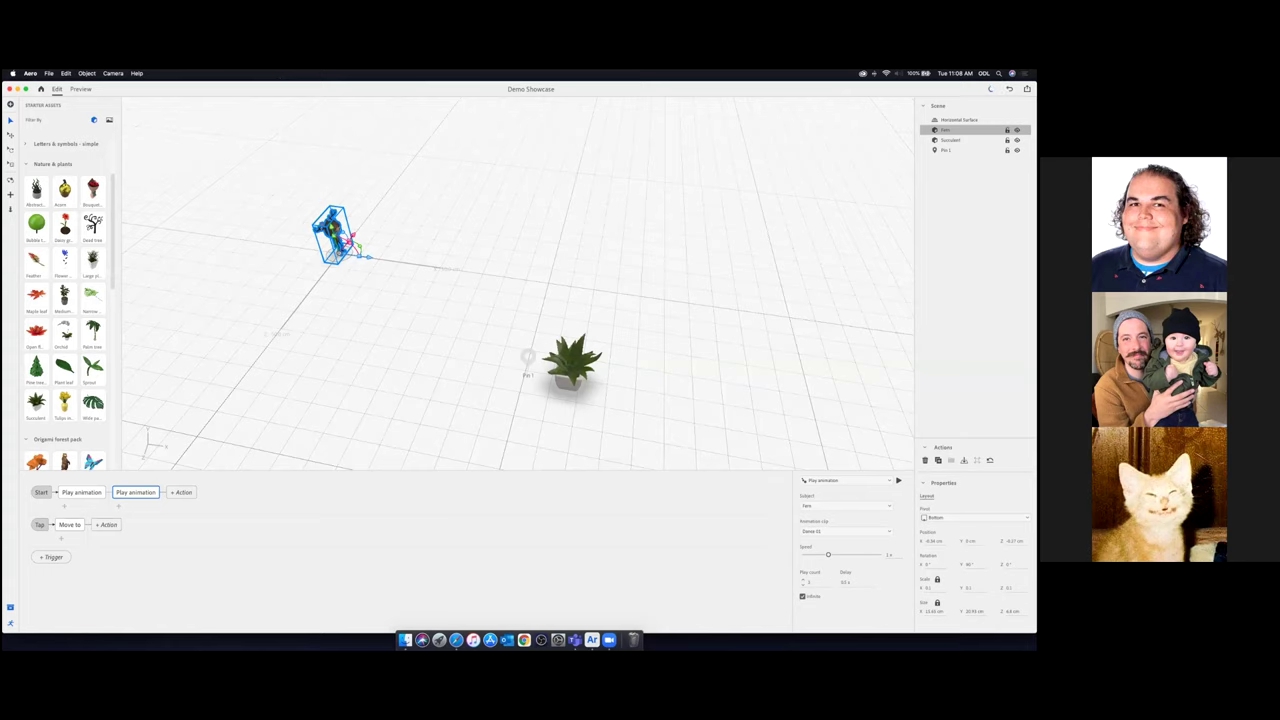
Slightly raise the Move to action's speed value, preview the character's tapped move to the pin from a lower viewpoint, and return to editing
click(856, 582)
click(70, 525)
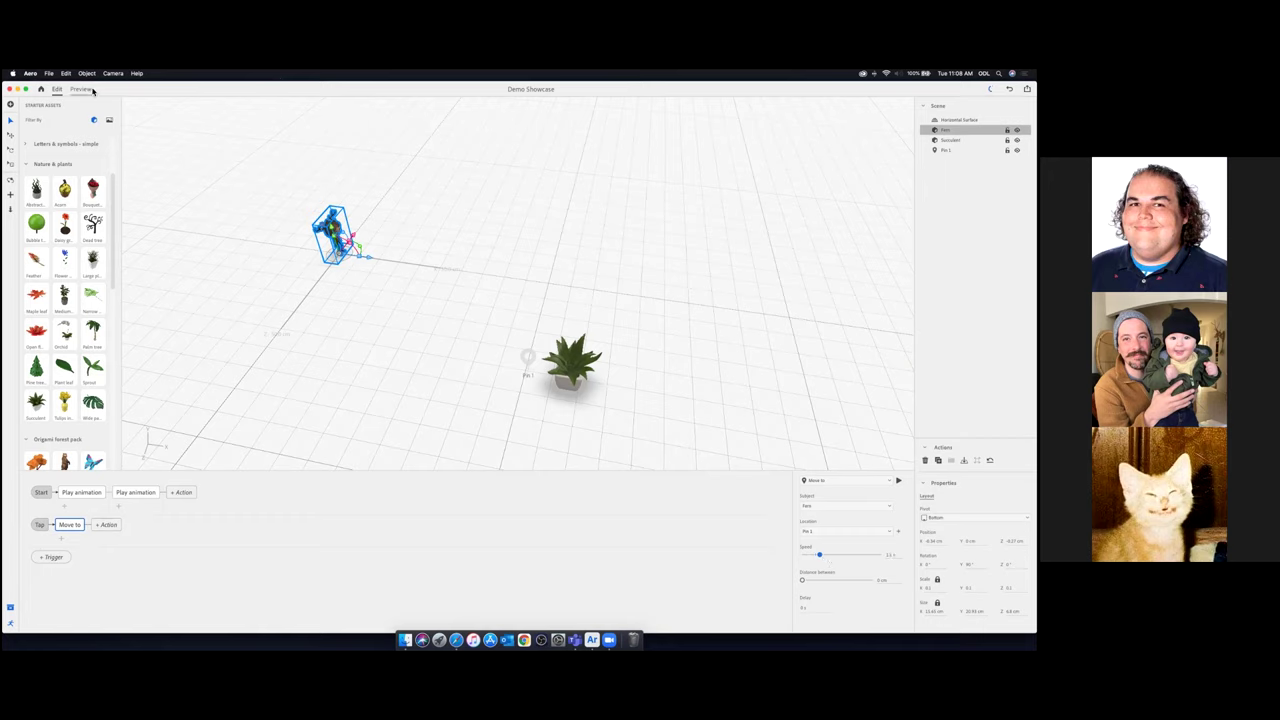
click(81, 89)
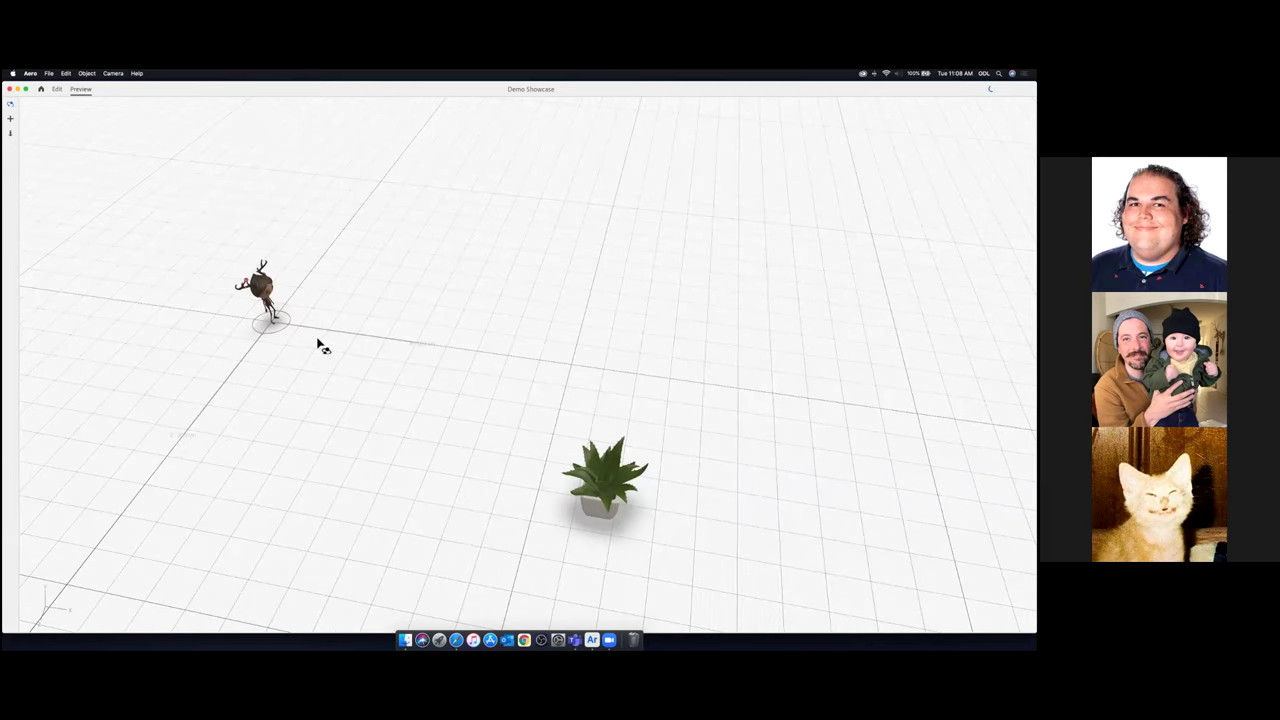
drag(288, 333, 283, 304)
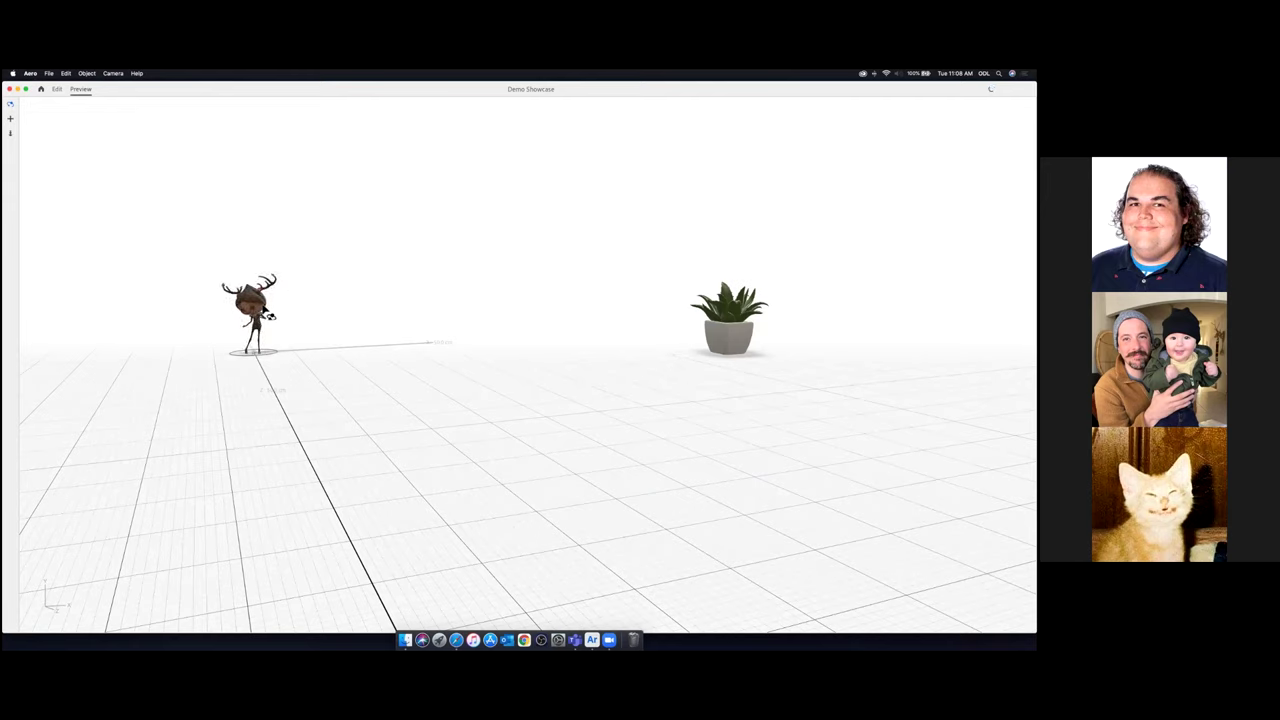
click(255, 308)
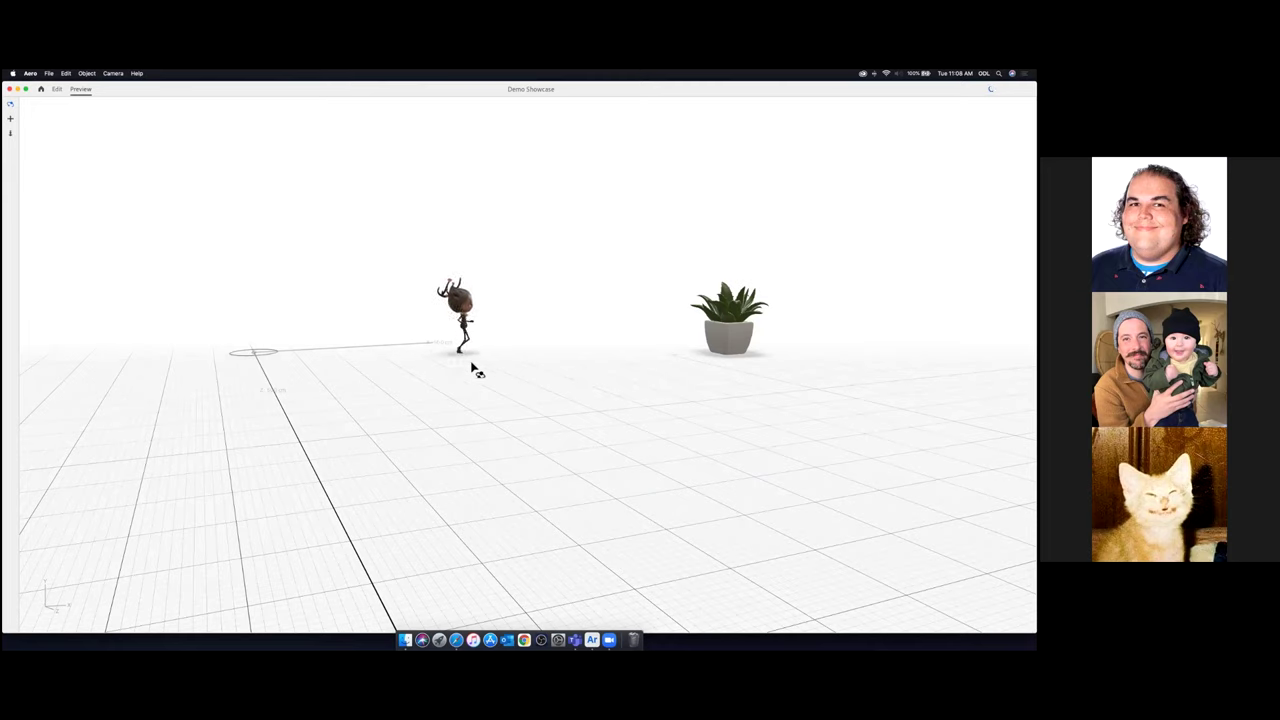
drag(604, 379, 579, 387)
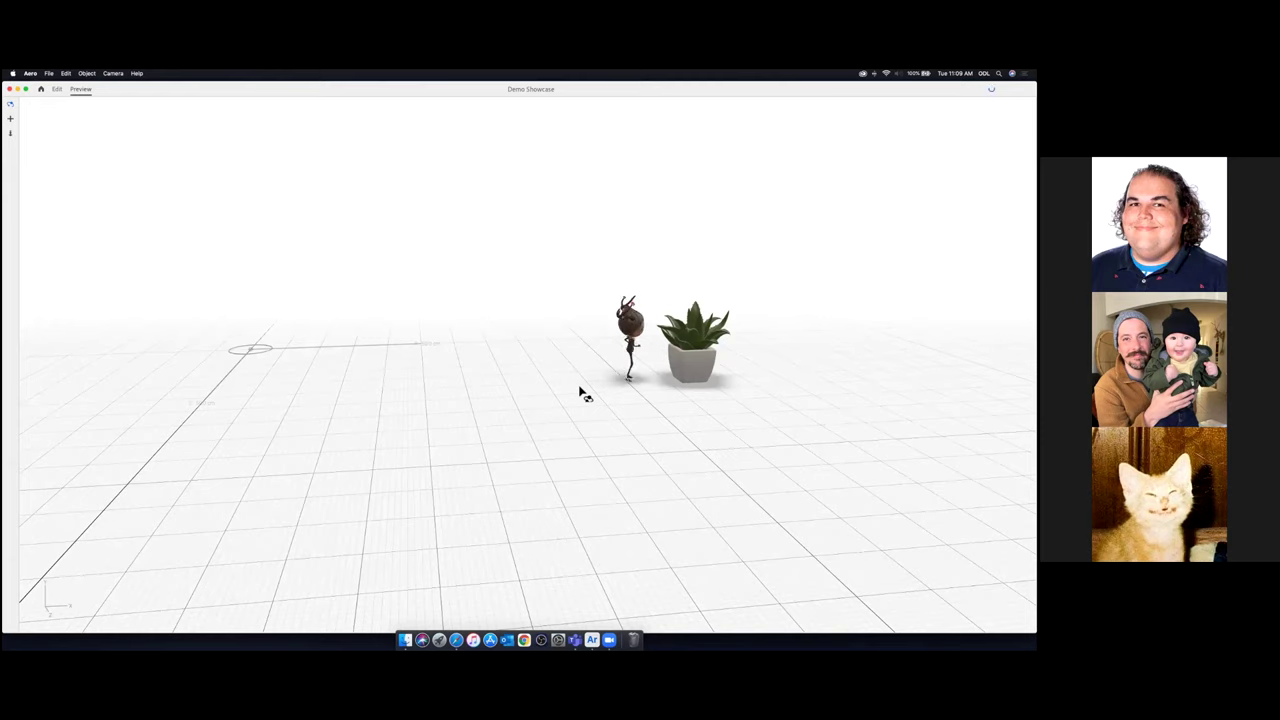
drag(603, 399, 587, 413)
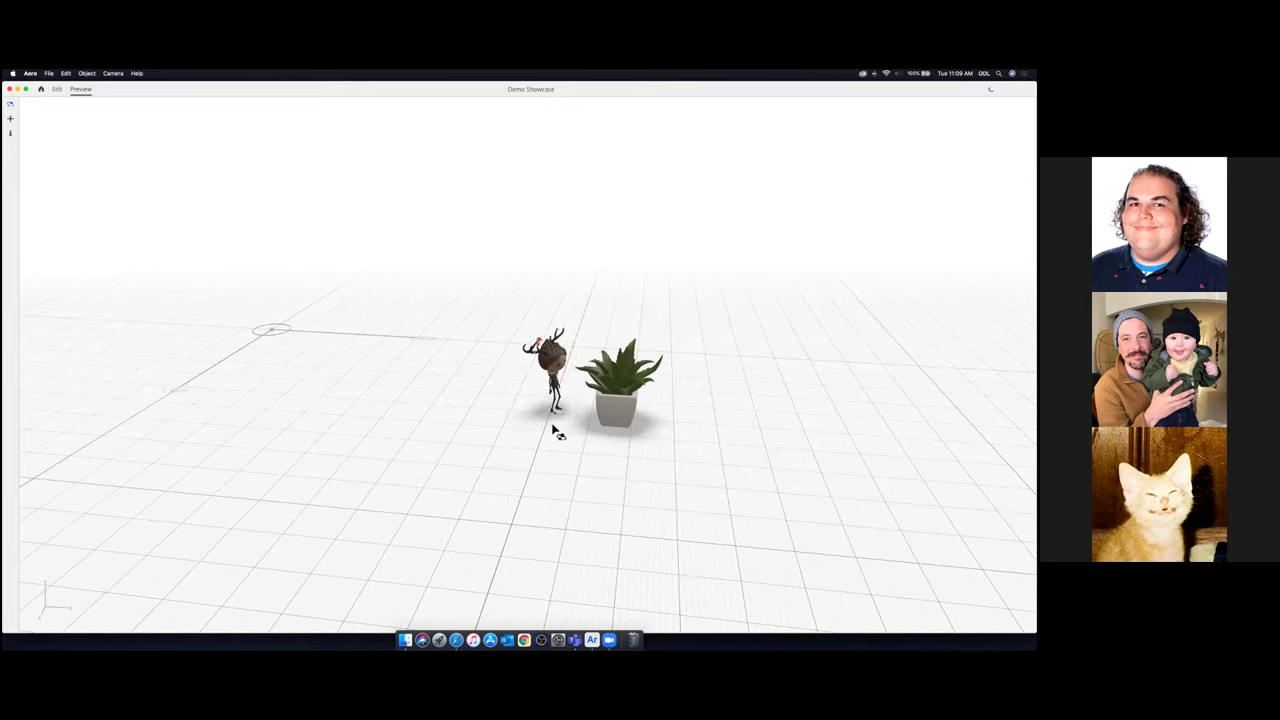
click(60, 90)
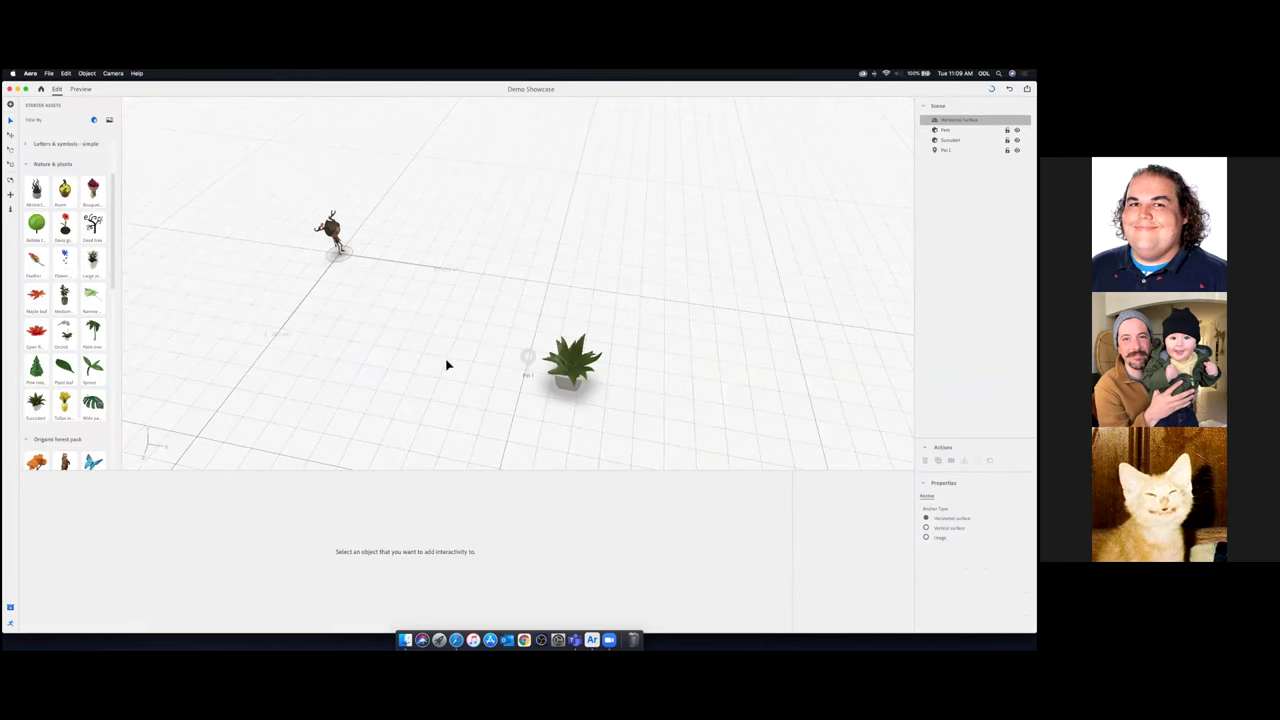
Move the succulent along its red axis, a little farther away from the pin
click(339, 234)
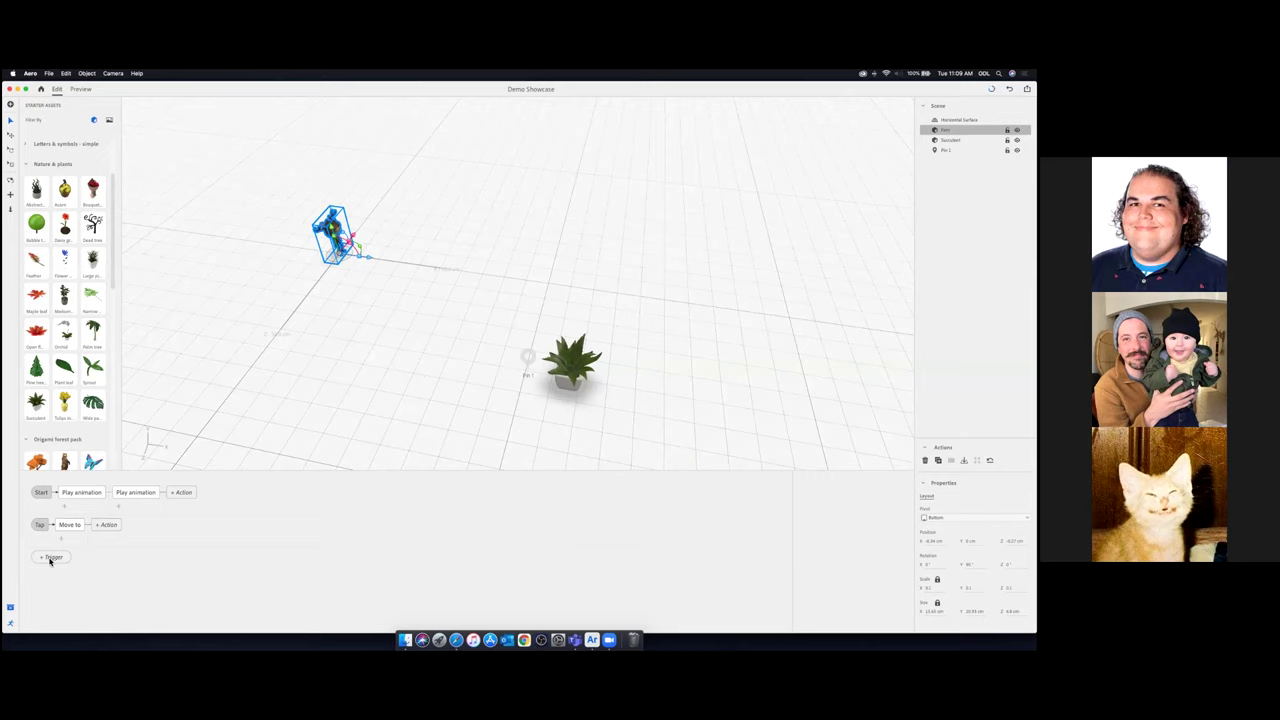
click(51, 557)
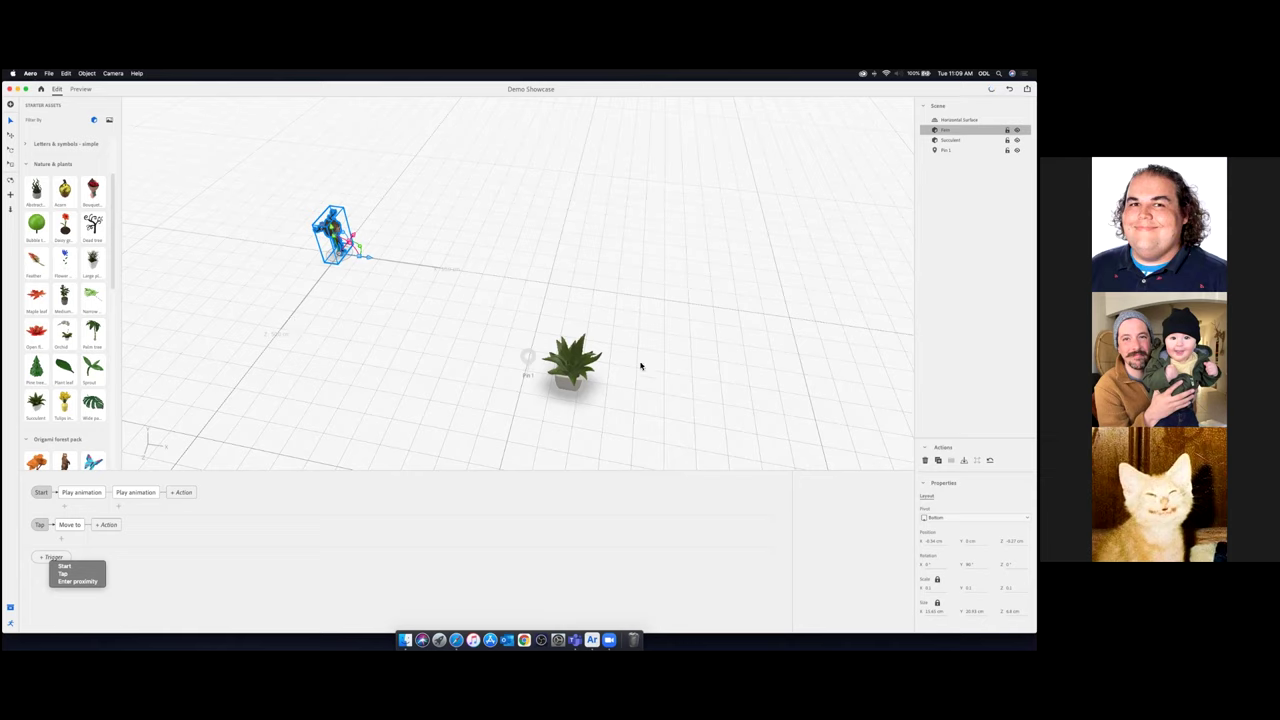
click(583, 378)
click(579, 373)
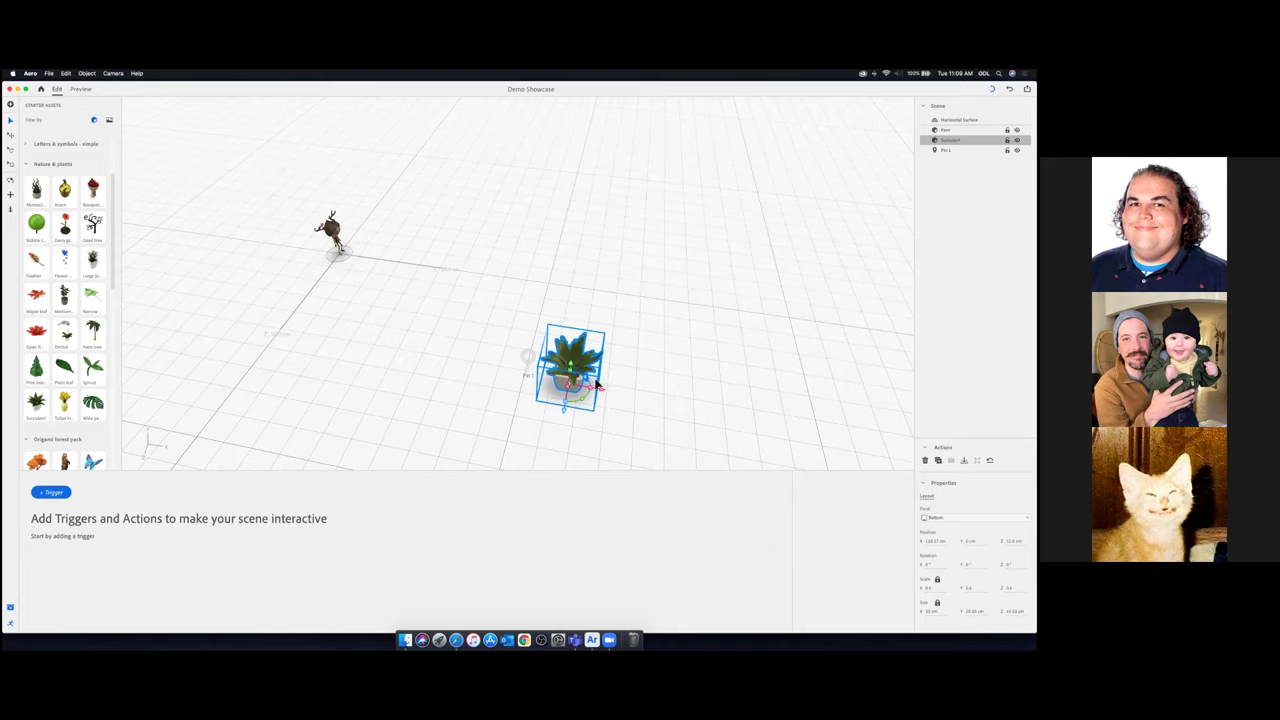
drag(604, 389, 664, 402)
Add an Enter proximity trigger with a Scale action to the succulent
click(50, 493)
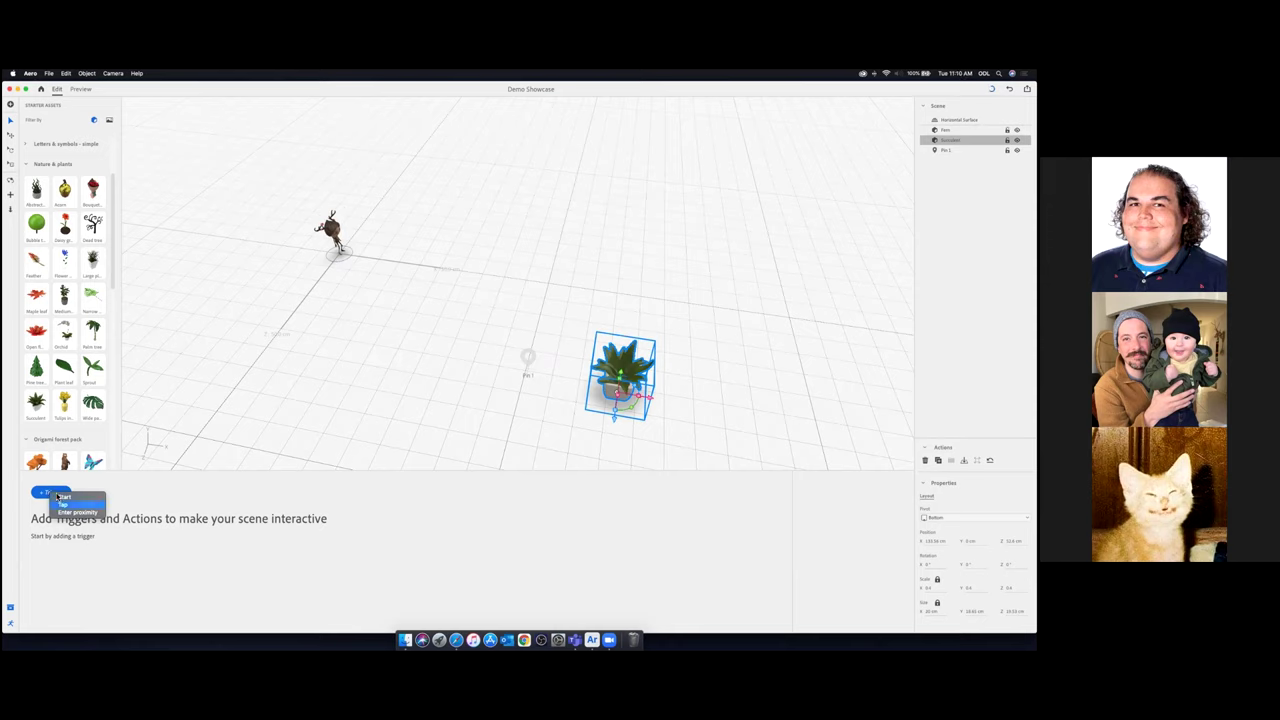
click(78, 512)
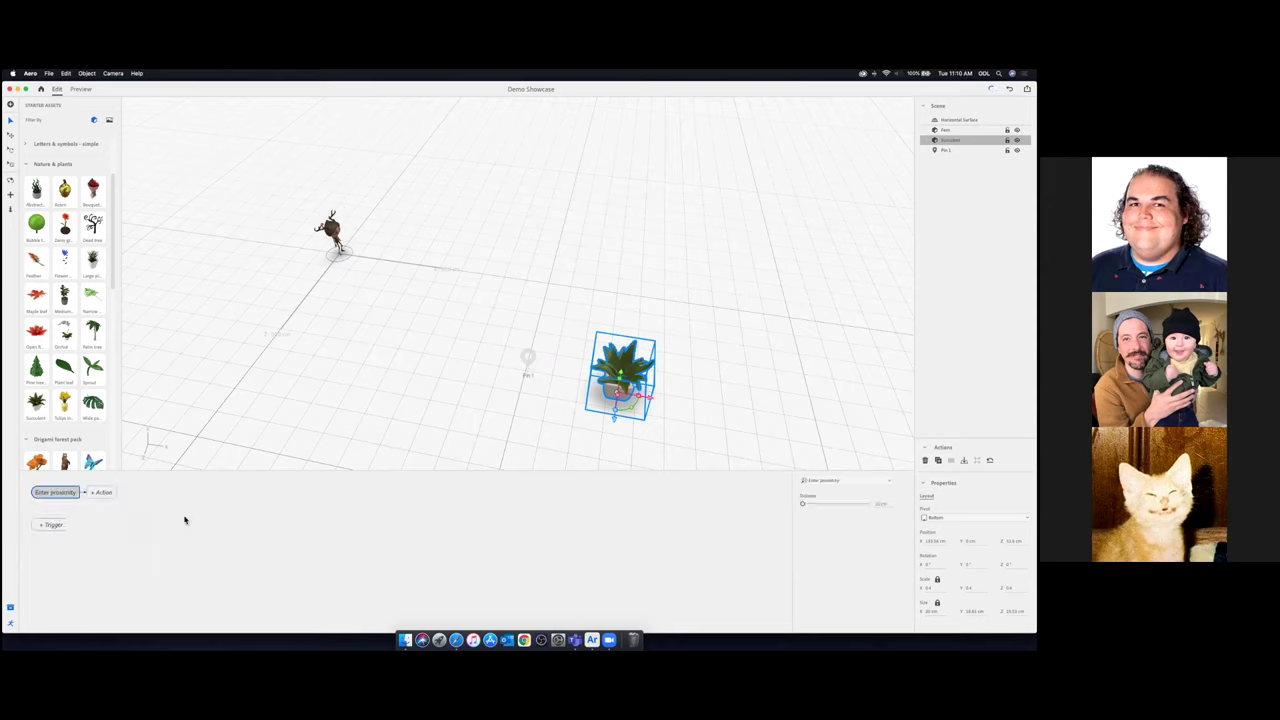
click(103, 493)
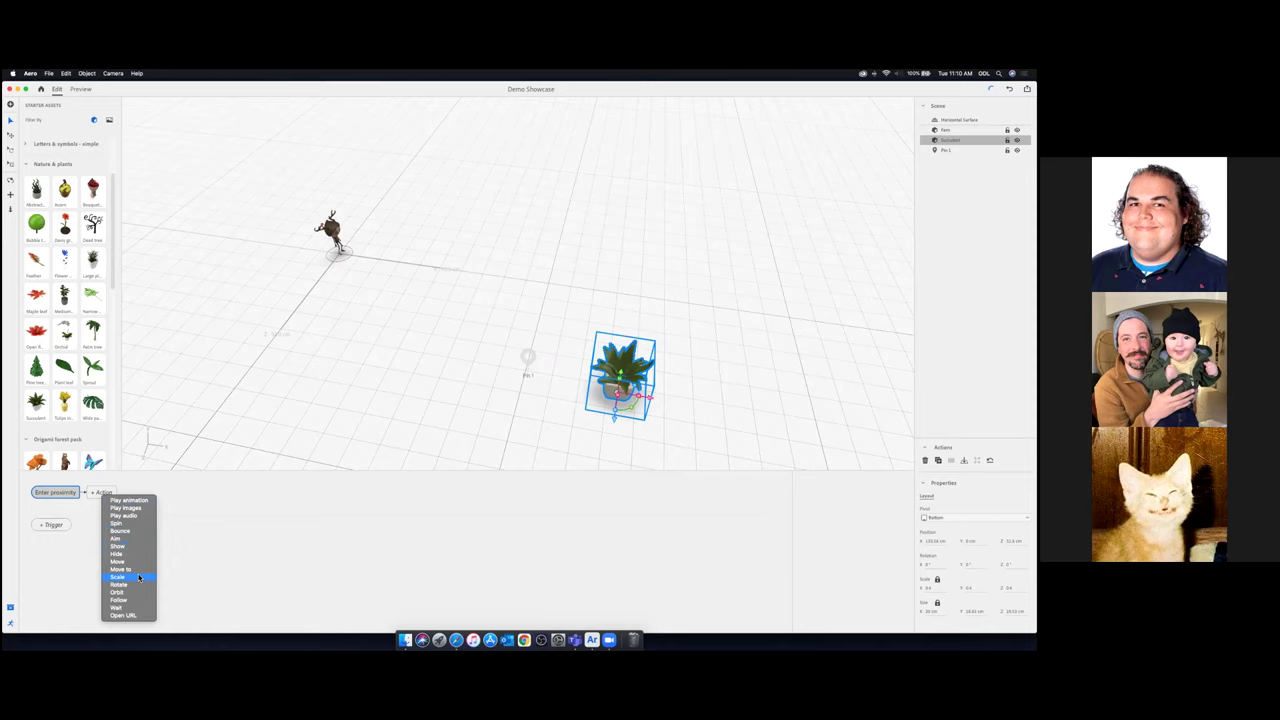
click(139, 578)
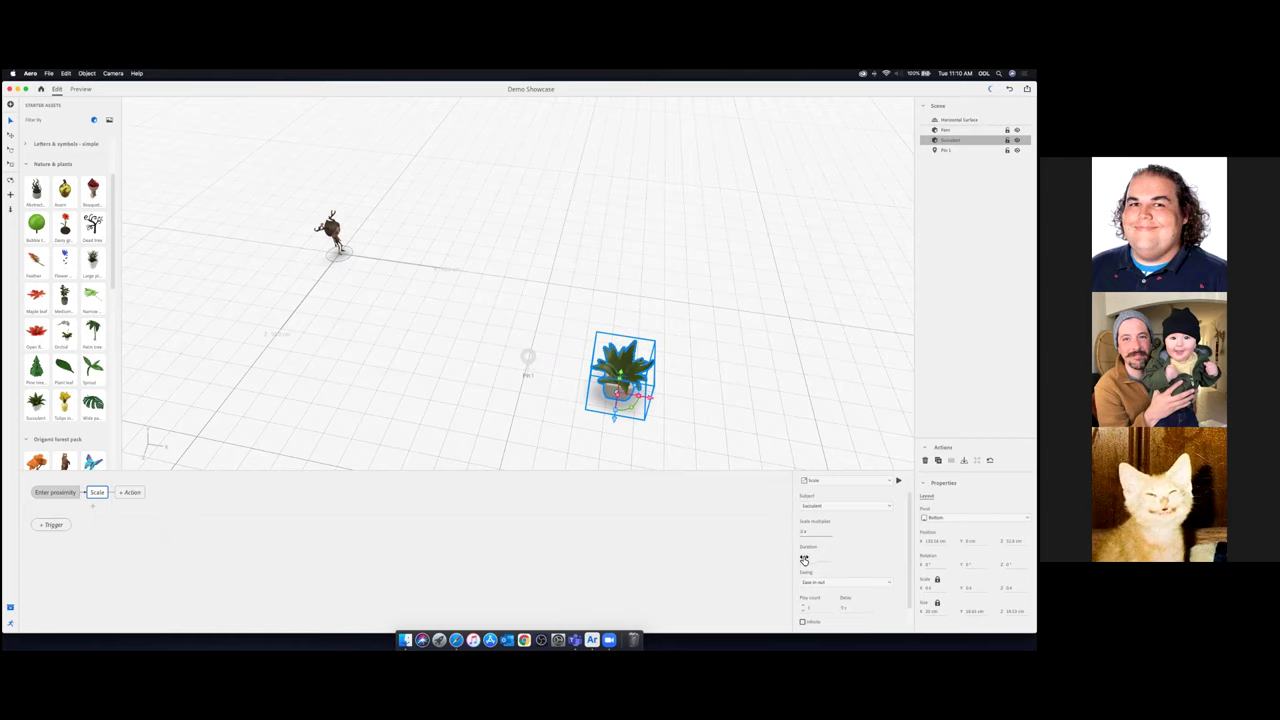
Enter a new scale multiplier for the succulent's Scale action and play the action to test the growth
click(804, 537)
key(Return)
click(898, 481)
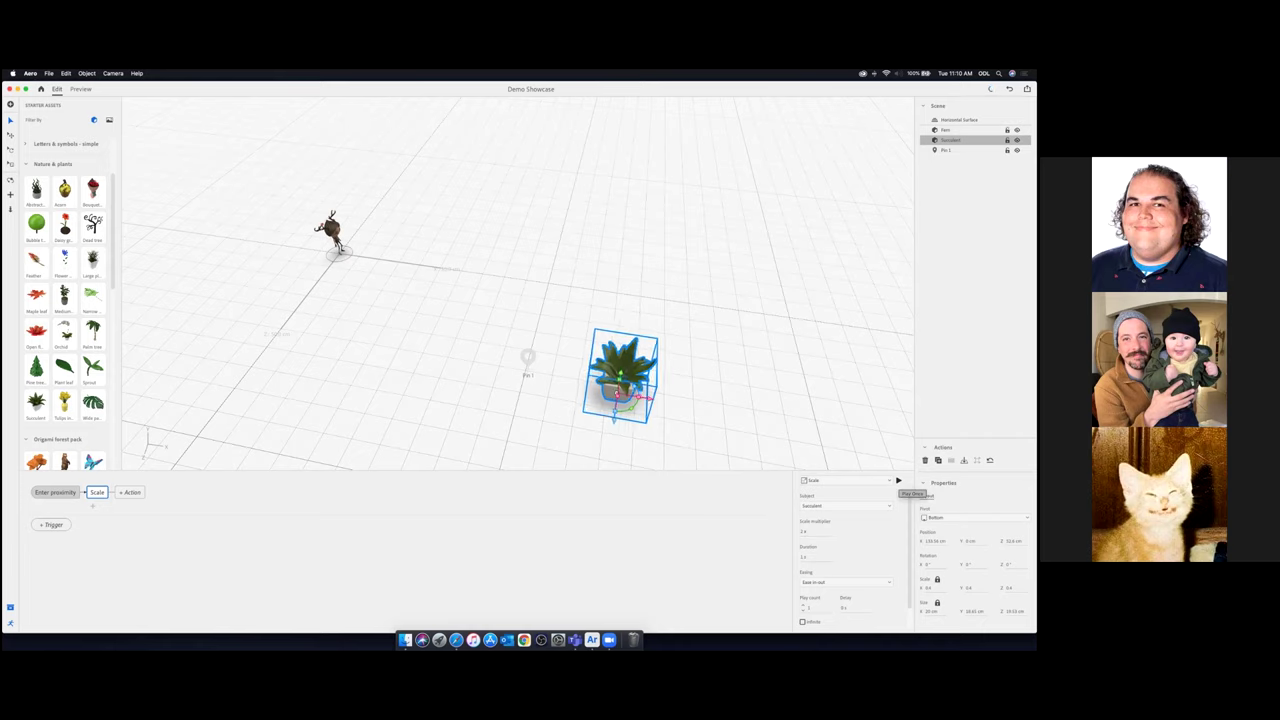
click(898, 481)
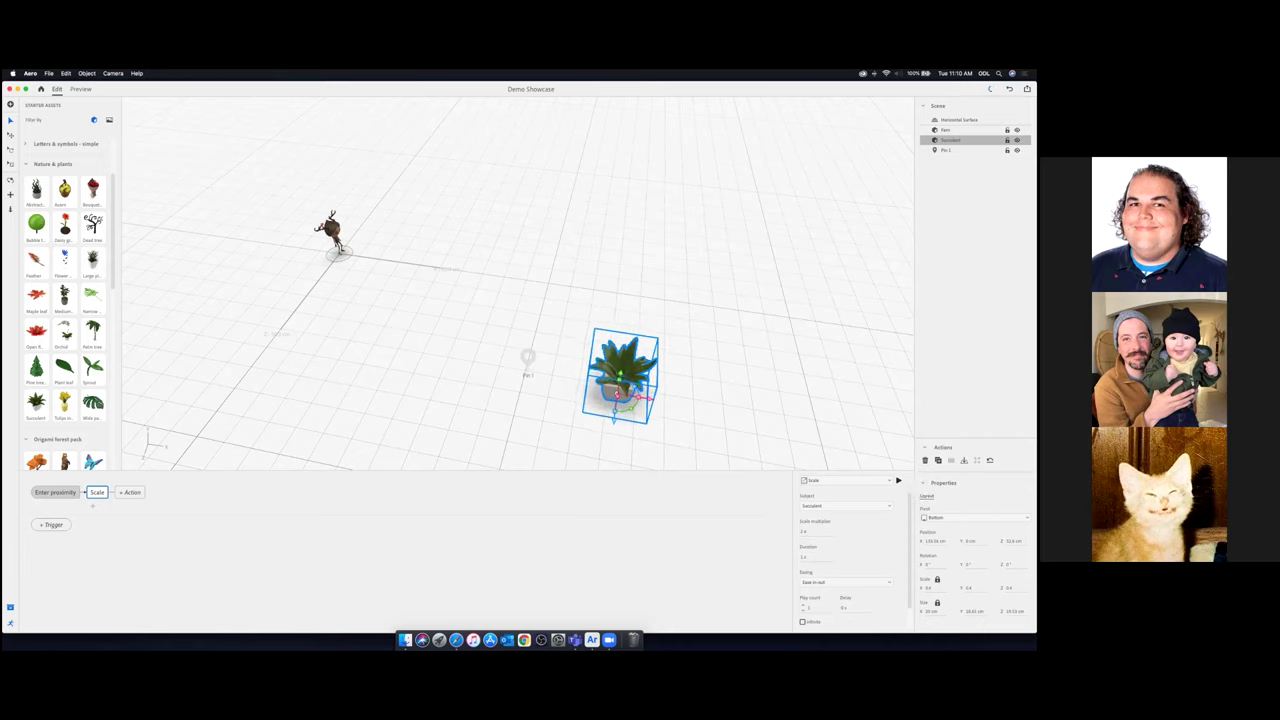
click(898, 481)
Review the Scale action's remaining settings, and open the succulent's Enter proximity trigger settings
scroll(850, 560, down, 2)
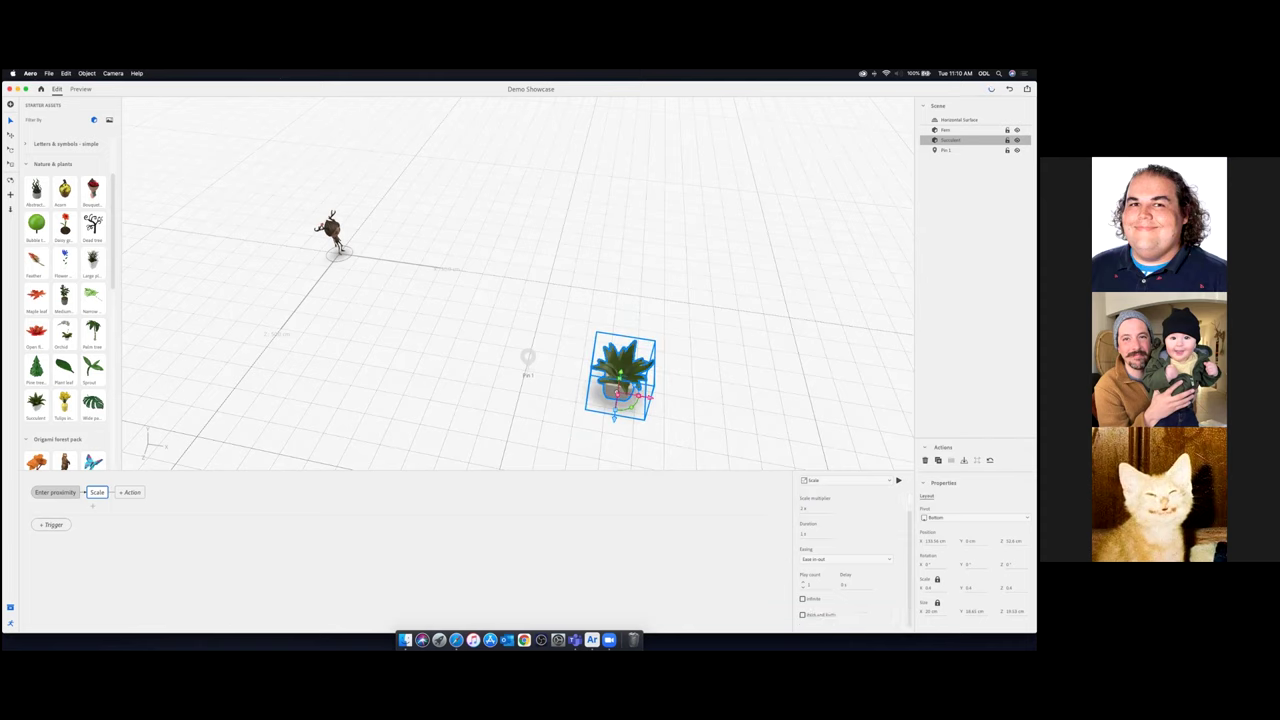
scroll(845, 560, up, 1)
scroll(845, 560, down, 1)
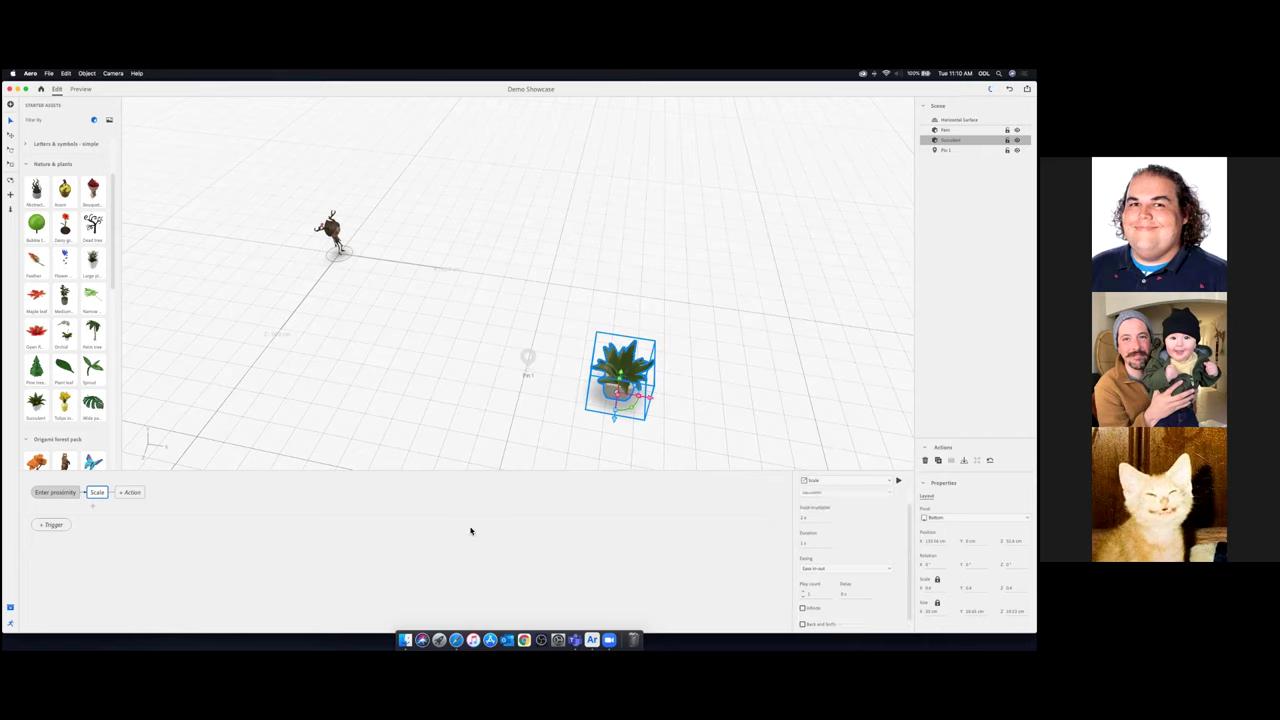
click(57, 493)
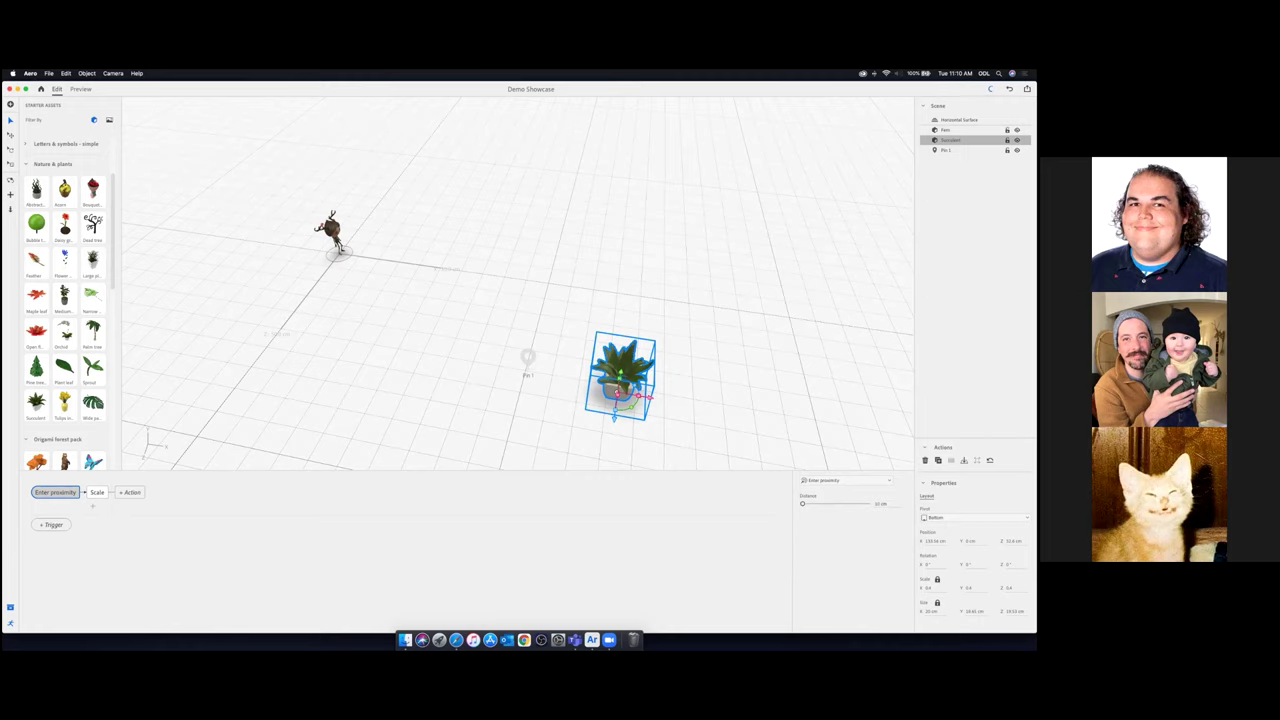
Preview the scene and move the camera close to the succulent to test its Enter proximity scaling
click(82, 90)
drag(517, 440, 493, 411)
scroll(494, 416, up, 10)
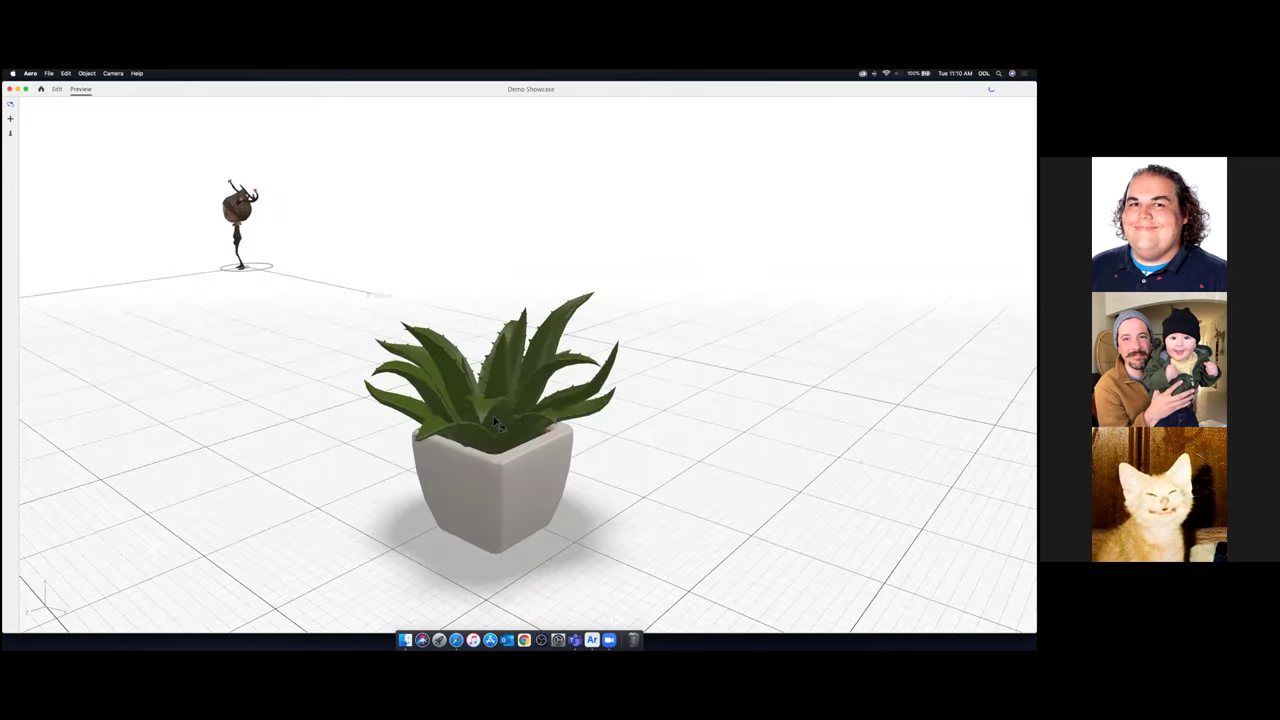
scroll(495, 426, down, 10)
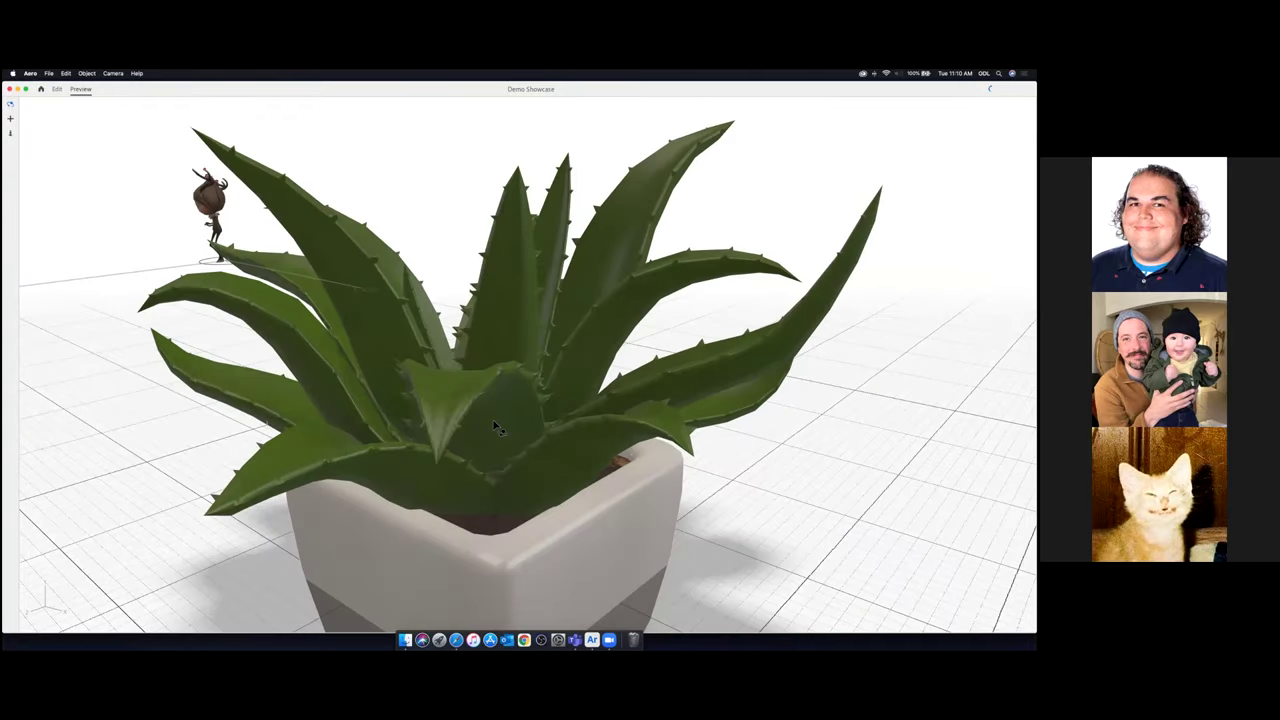
drag(457, 438, 506, 437)
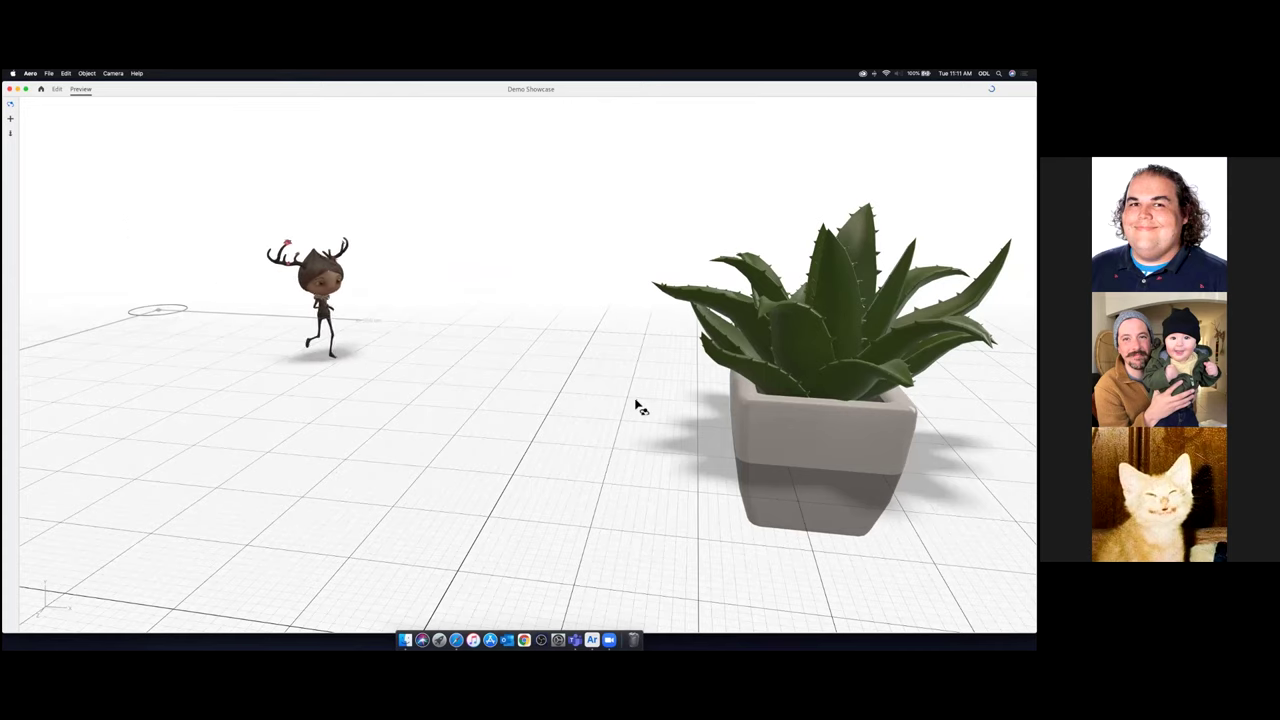
Check in the preview how the character walks to the spot beside the enlarged succulent, and return to editing
drag(797, 431, 374, 363)
scroll(358, 361, down, 2)
scroll(353, 358, up, 10)
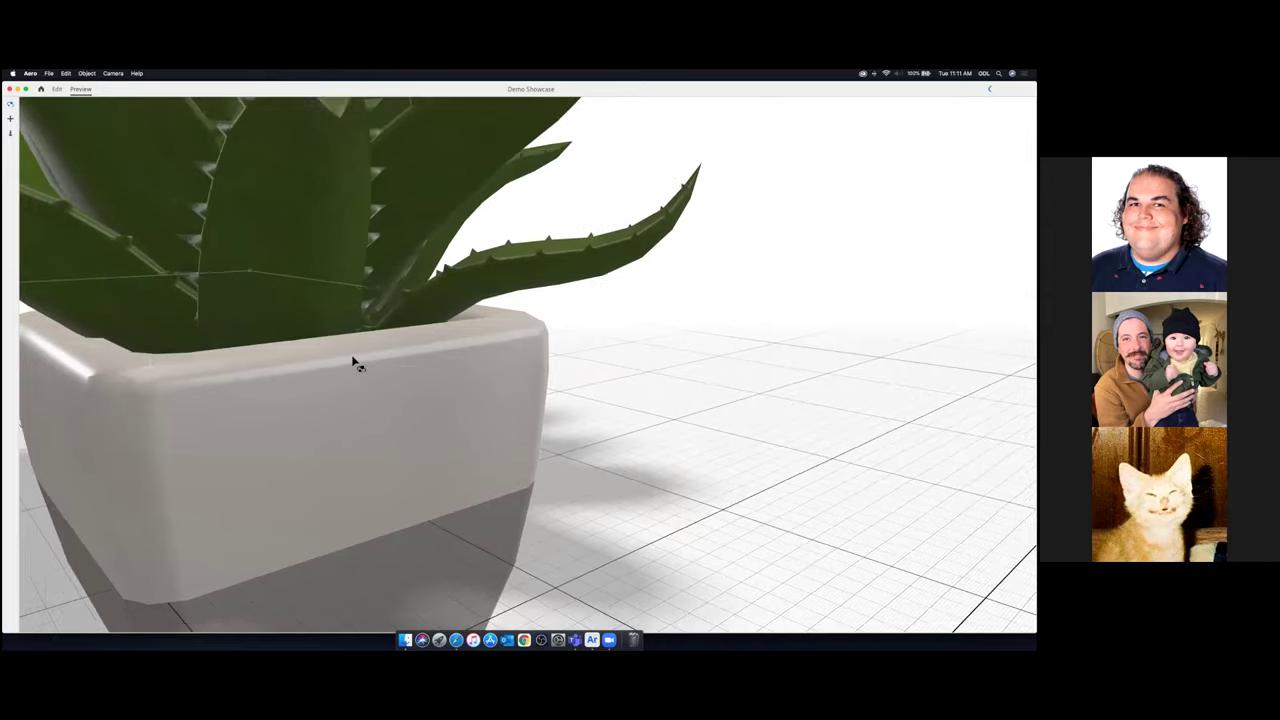
scroll(354, 361, up, 10)
scroll(427, 381, down, 7)
scroll(427, 380, down, 10)
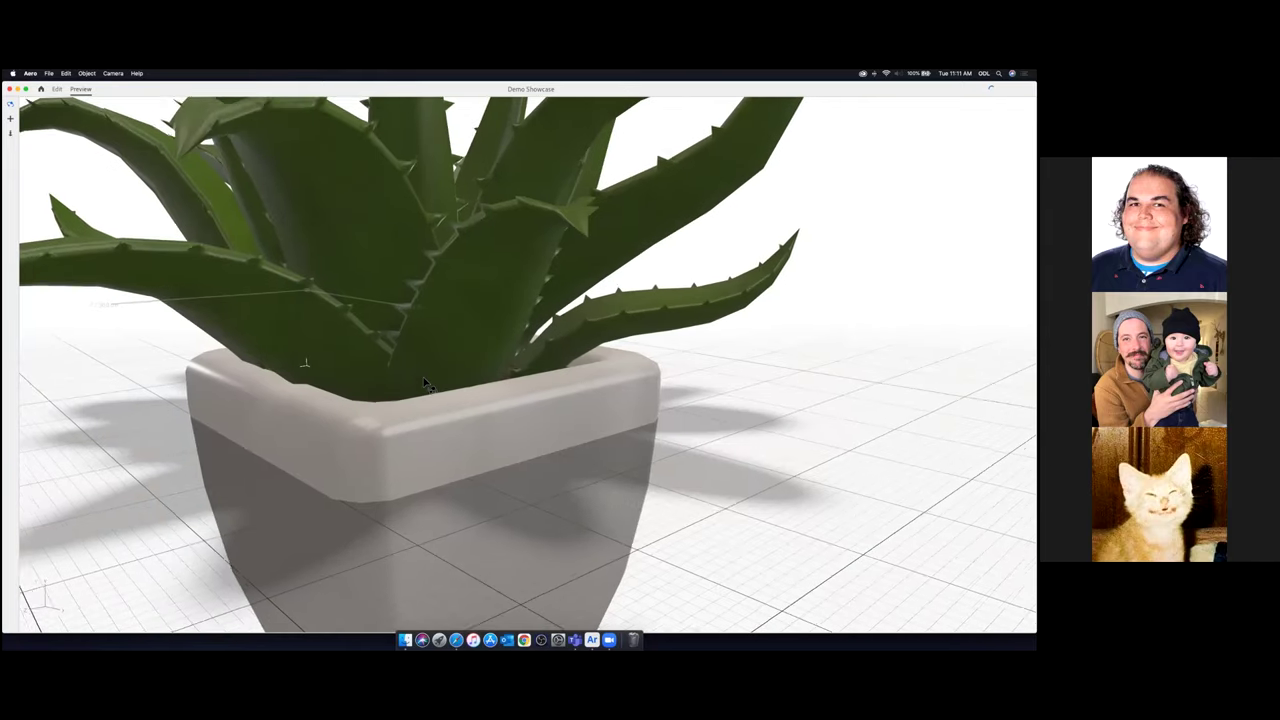
drag(502, 436, 737, 400)
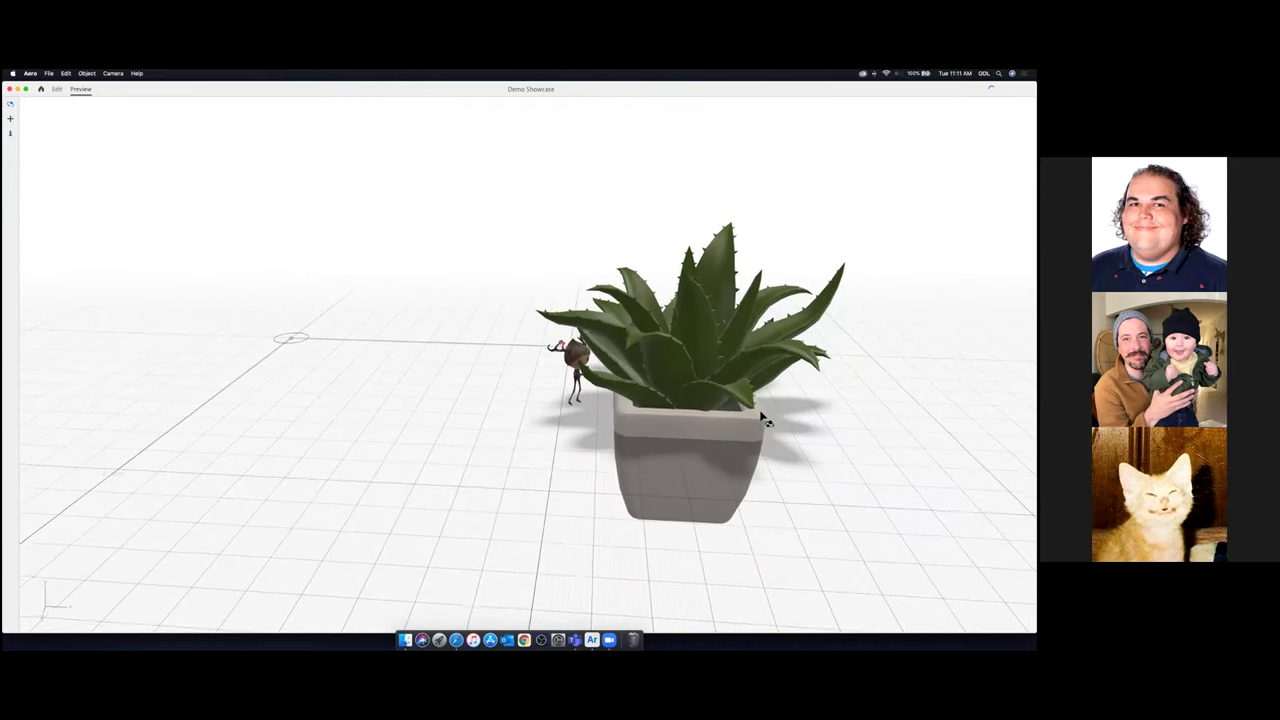
scroll(766, 420, up, 10)
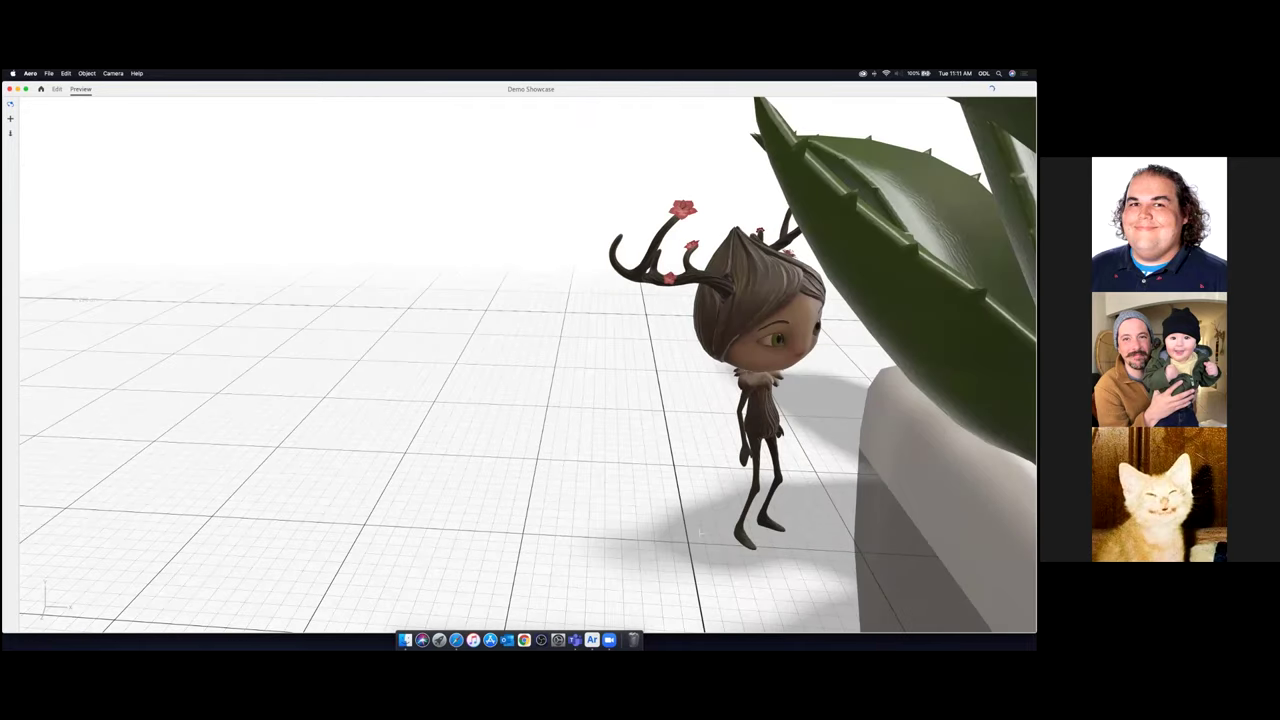
scroll(766, 420, up, 5)
click(57, 90)
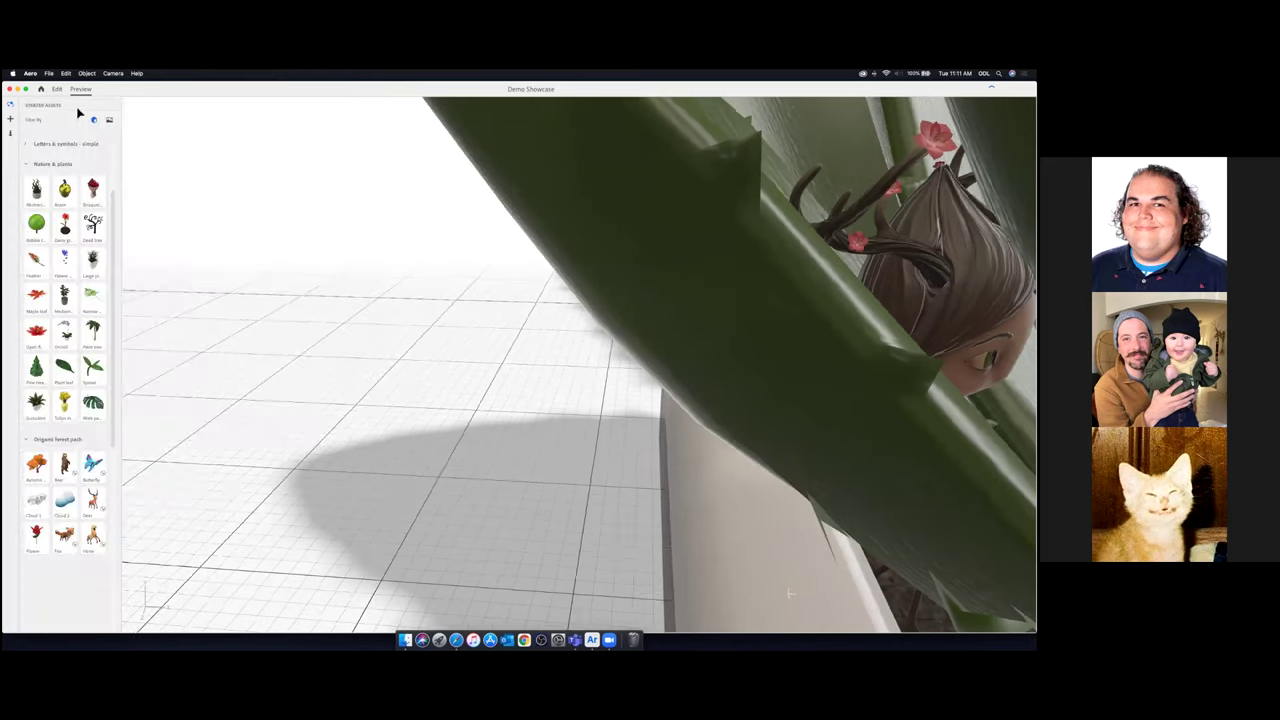
Open the succulent's Scale action settings and preview its proximity growth again from close up
click(97, 492)
scroll(847, 580, down, 2)
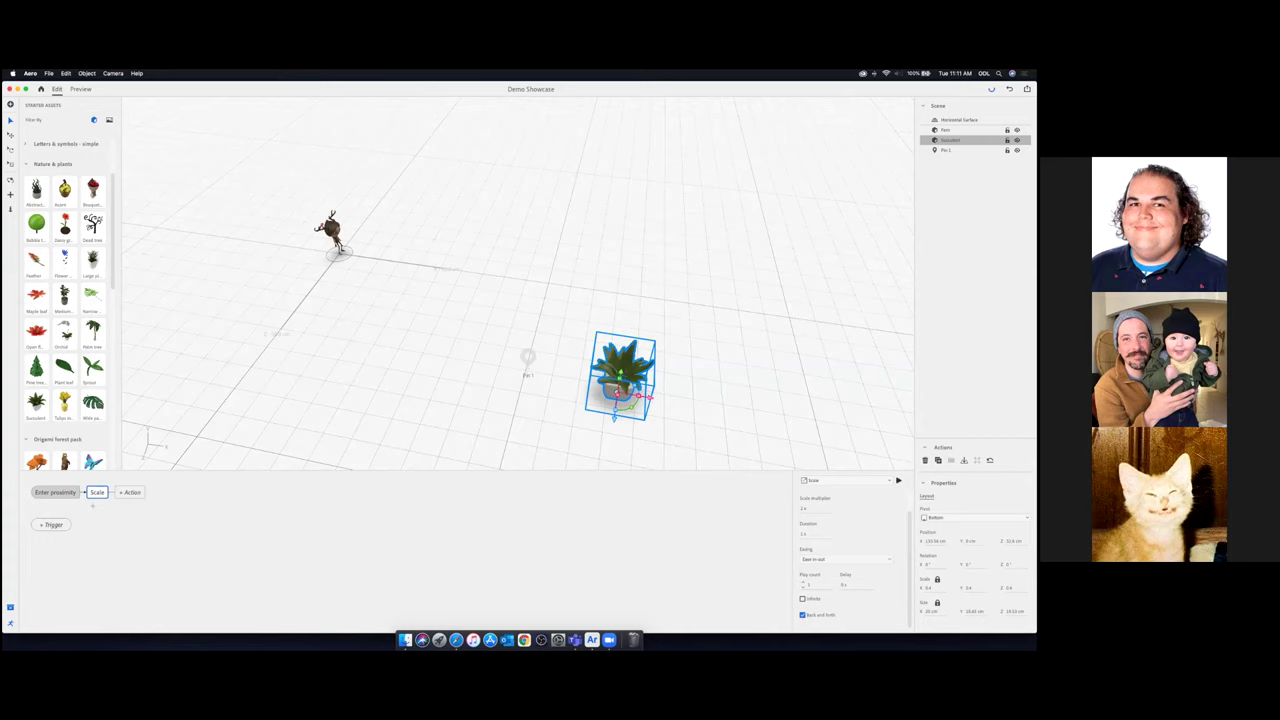
click(80, 89)
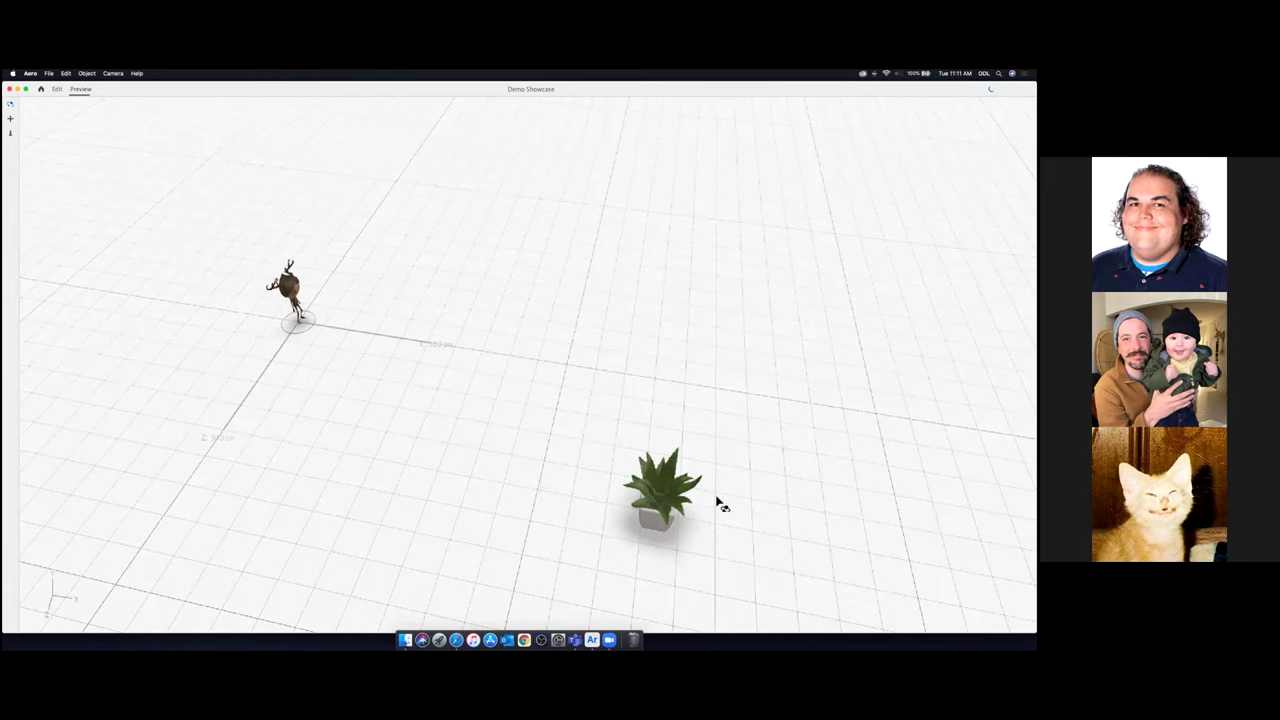
drag(661, 477, 817, 526)
scroll(817, 526, down, 10)
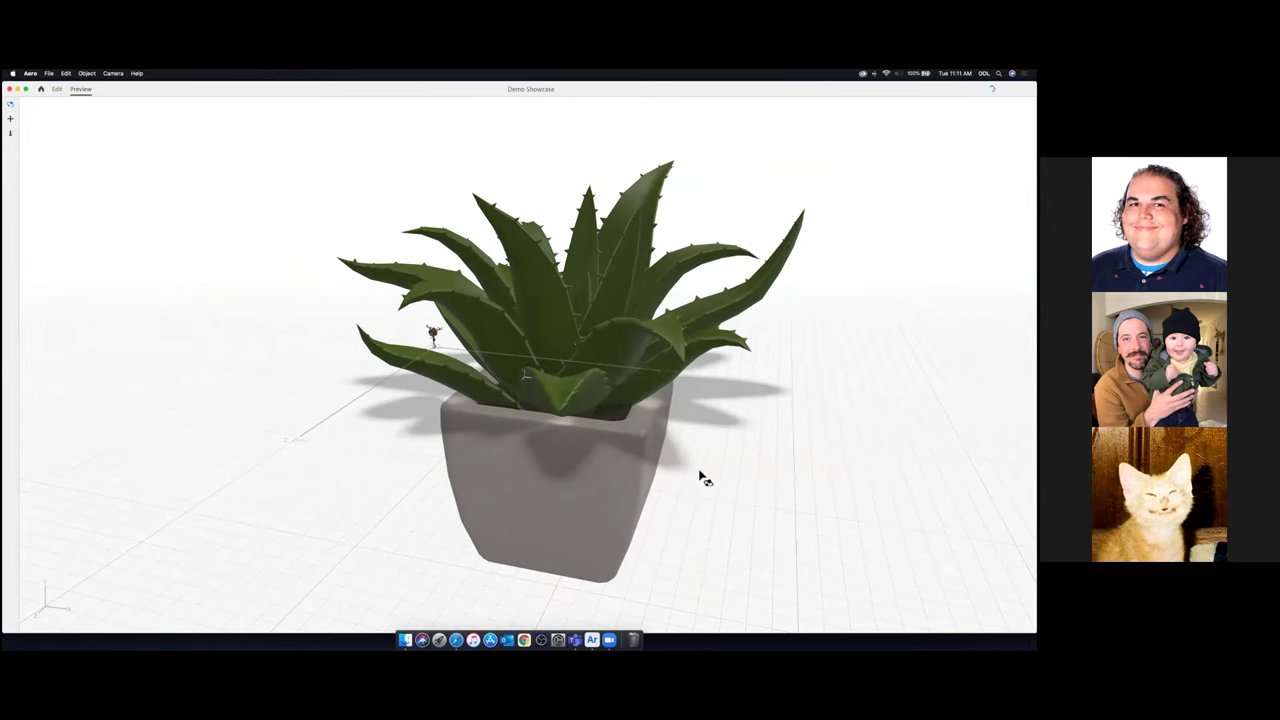
click(58, 90)
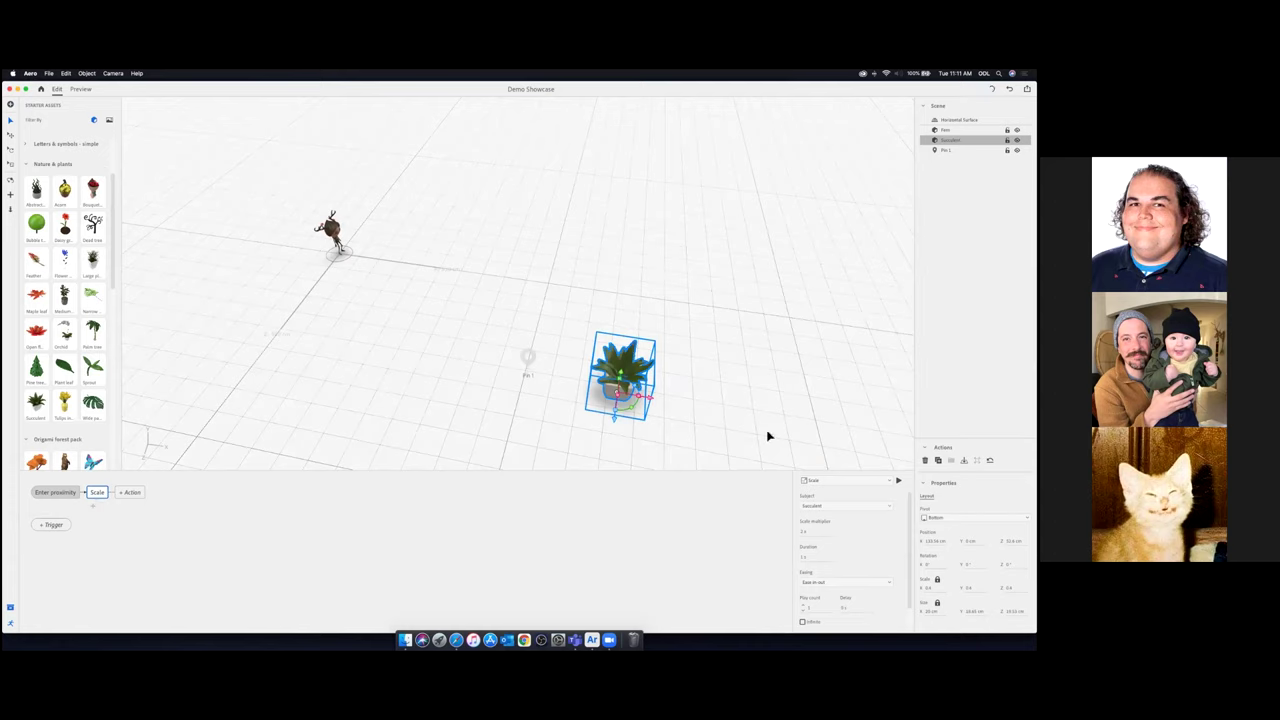
Change the succulent's Enter proximity trigger to a Tap trigger
scroll(827, 610, down, 2)
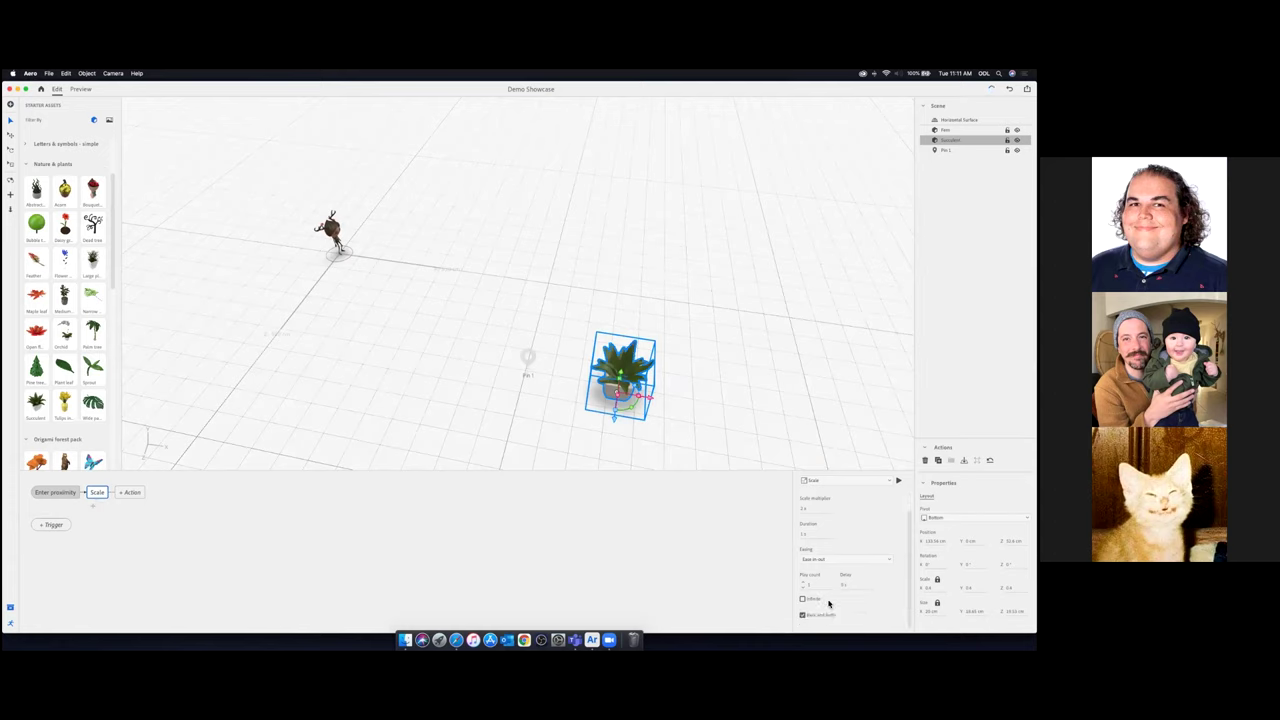
scroll(826, 535, up, 2)
click(57, 493)
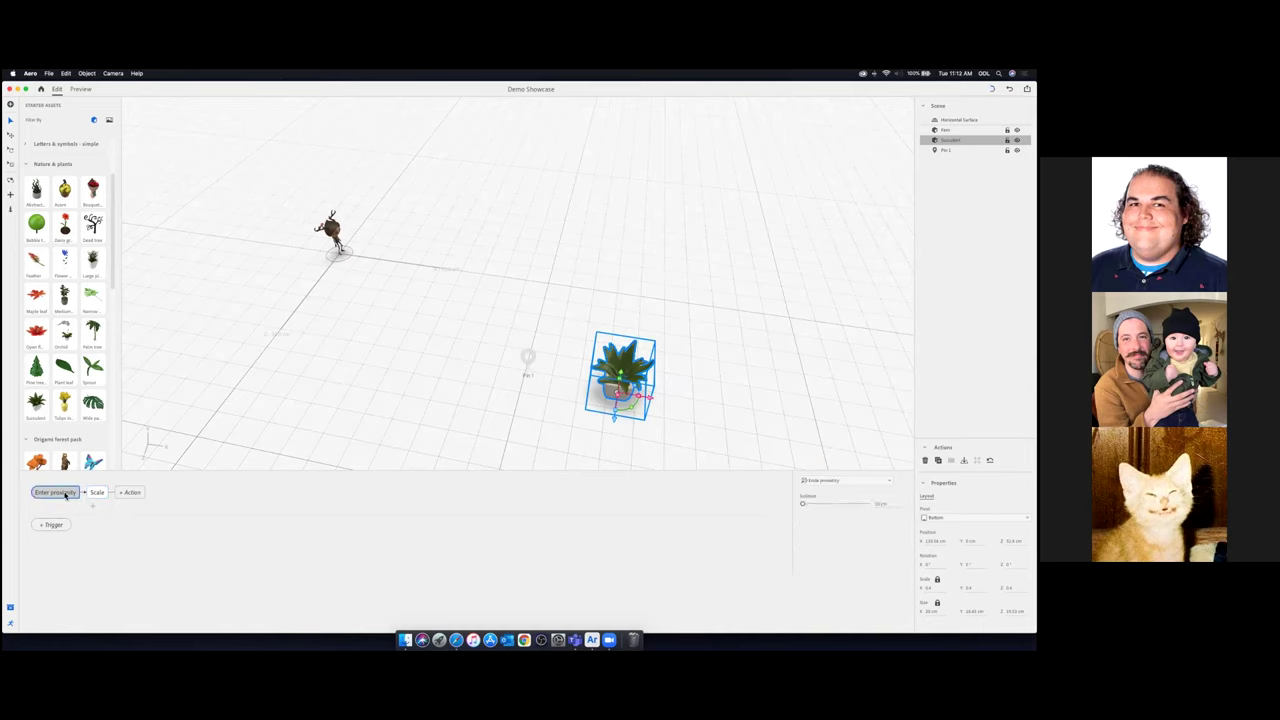
click(846, 481)
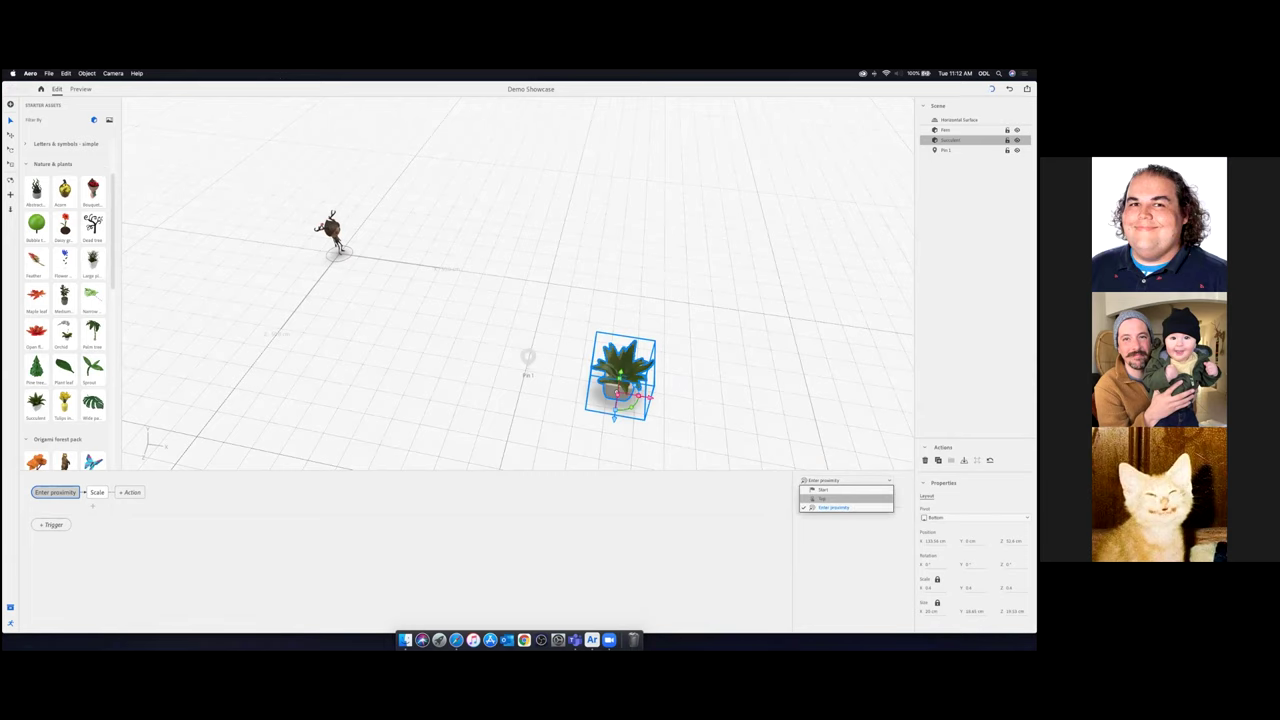
click(840, 499)
Preview the scene and tap the succulent to test its scaling on tap
click(92, 91)
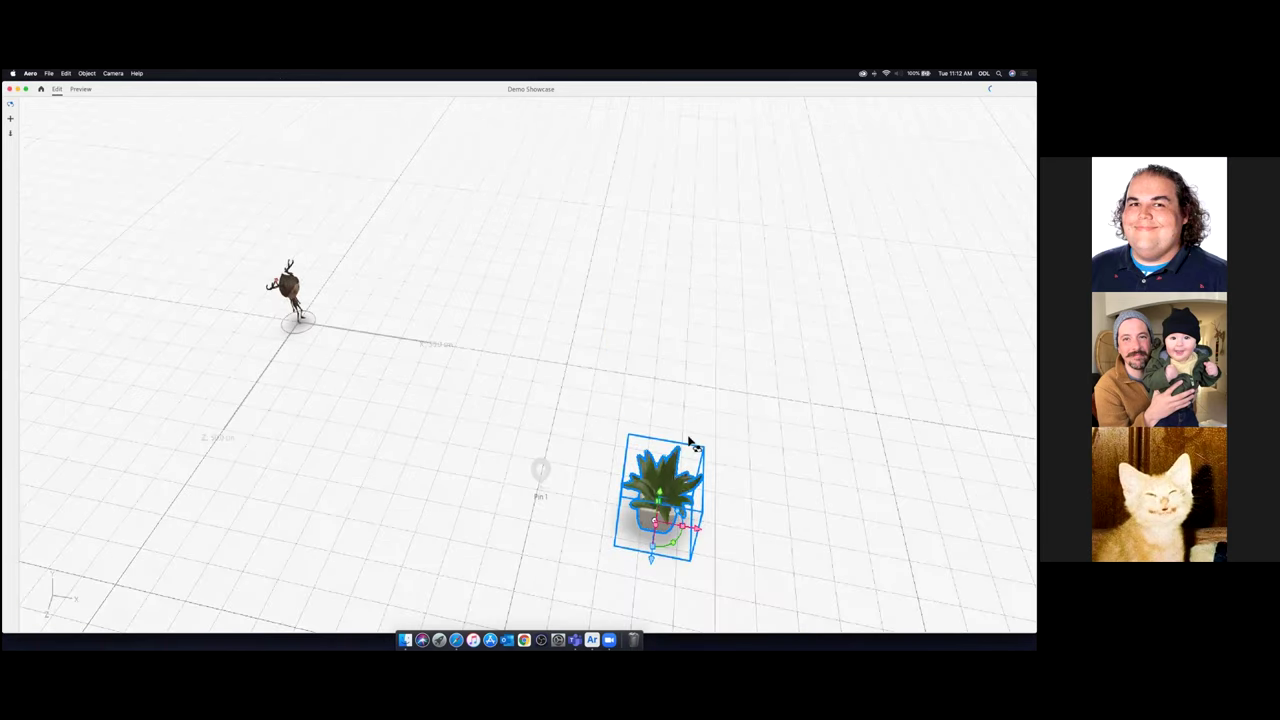
click(677, 487)
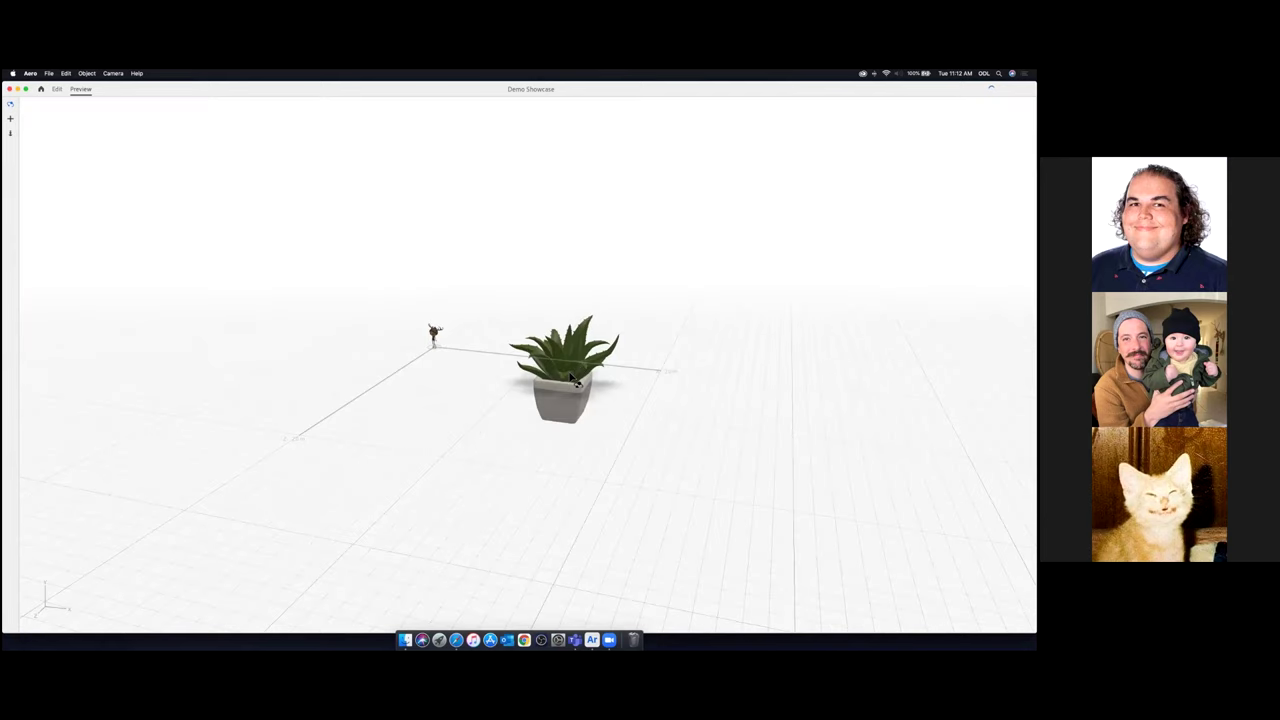
click(570, 375)
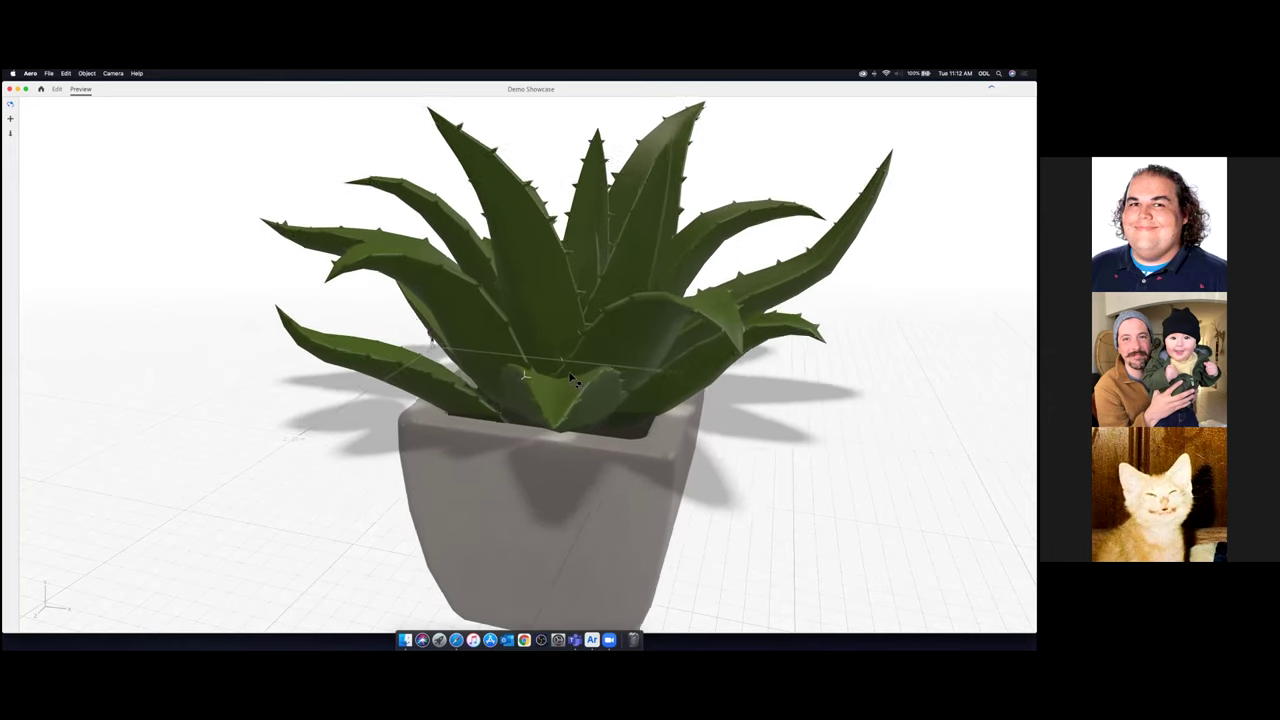
click(57, 90)
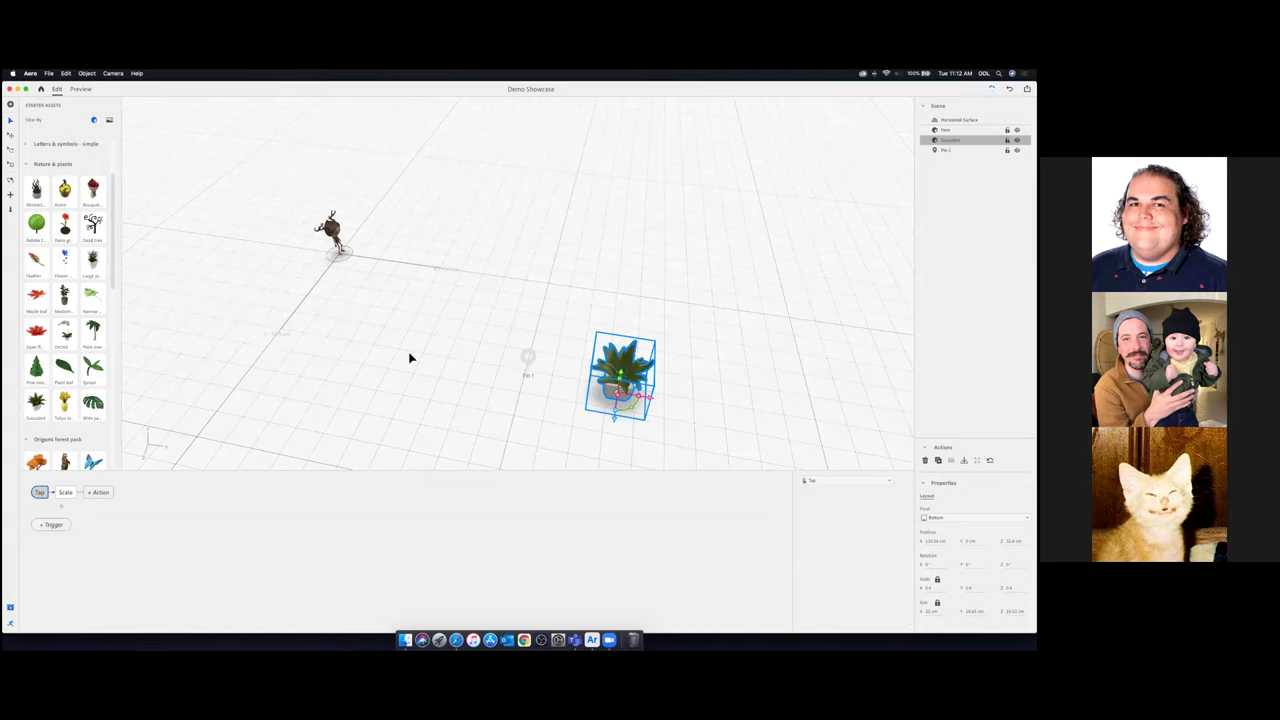
Change the succulent's Scale action to a Spin action
click(65, 493)
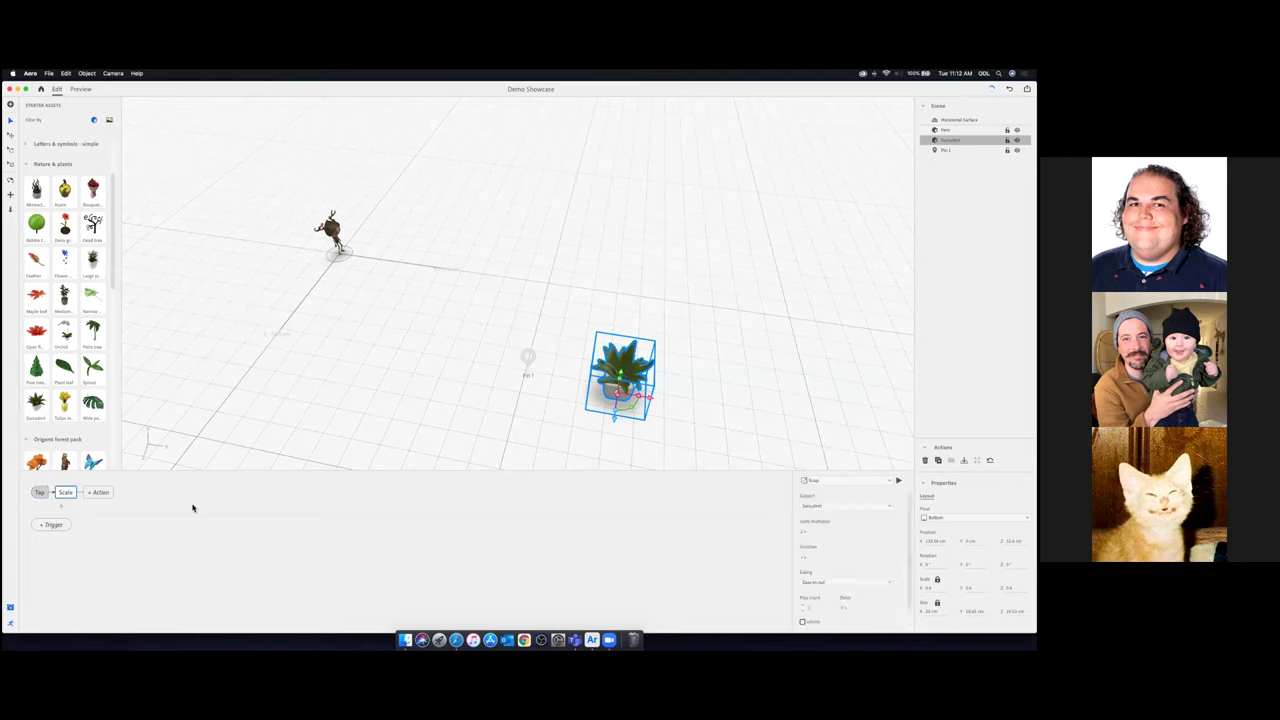
click(845, 481)
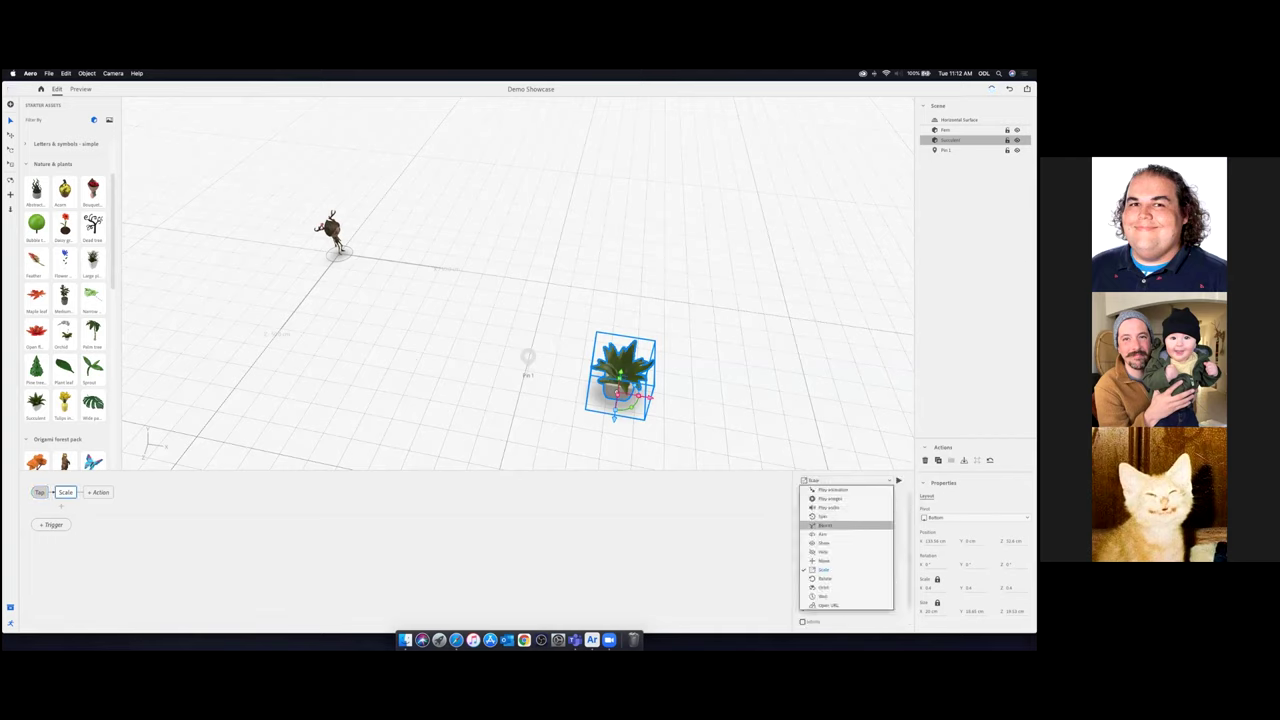
click(825, 516)
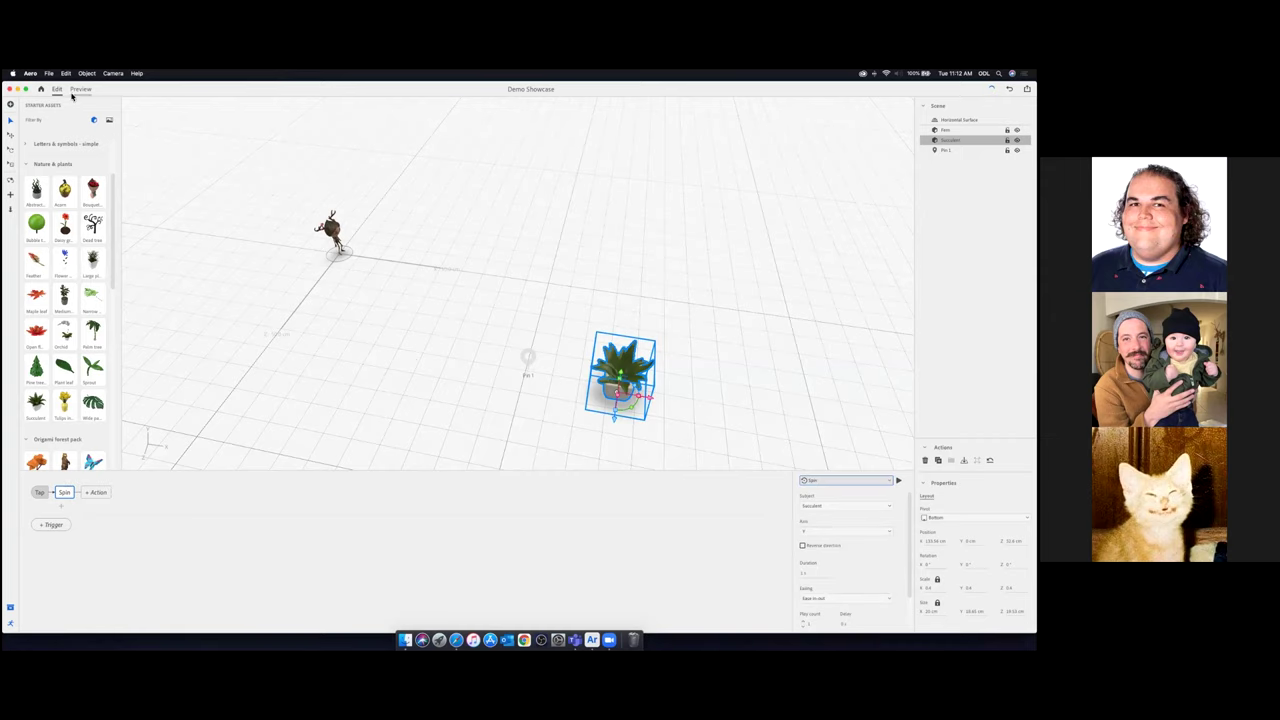
Preview the scene, tapping the succulent and the character to test the Spin action and the character's behavior near the plant
click(77, 91)
click(679, 510)
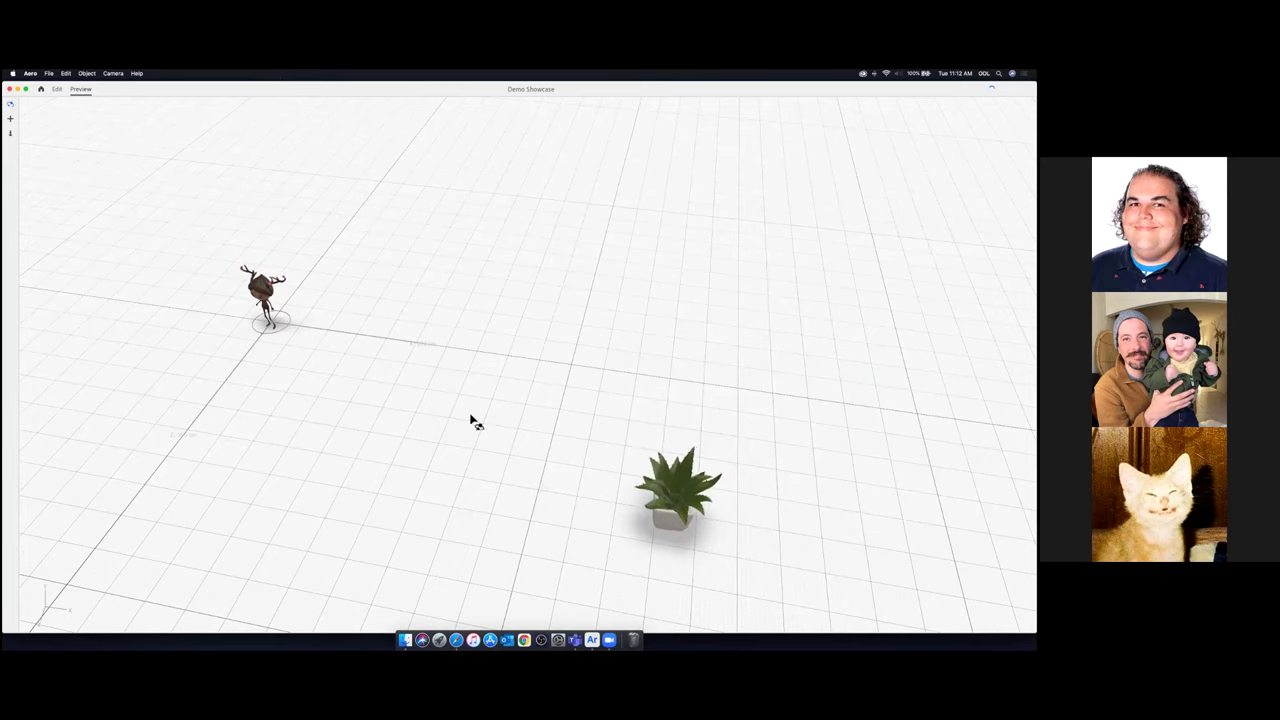
click(675, 499)
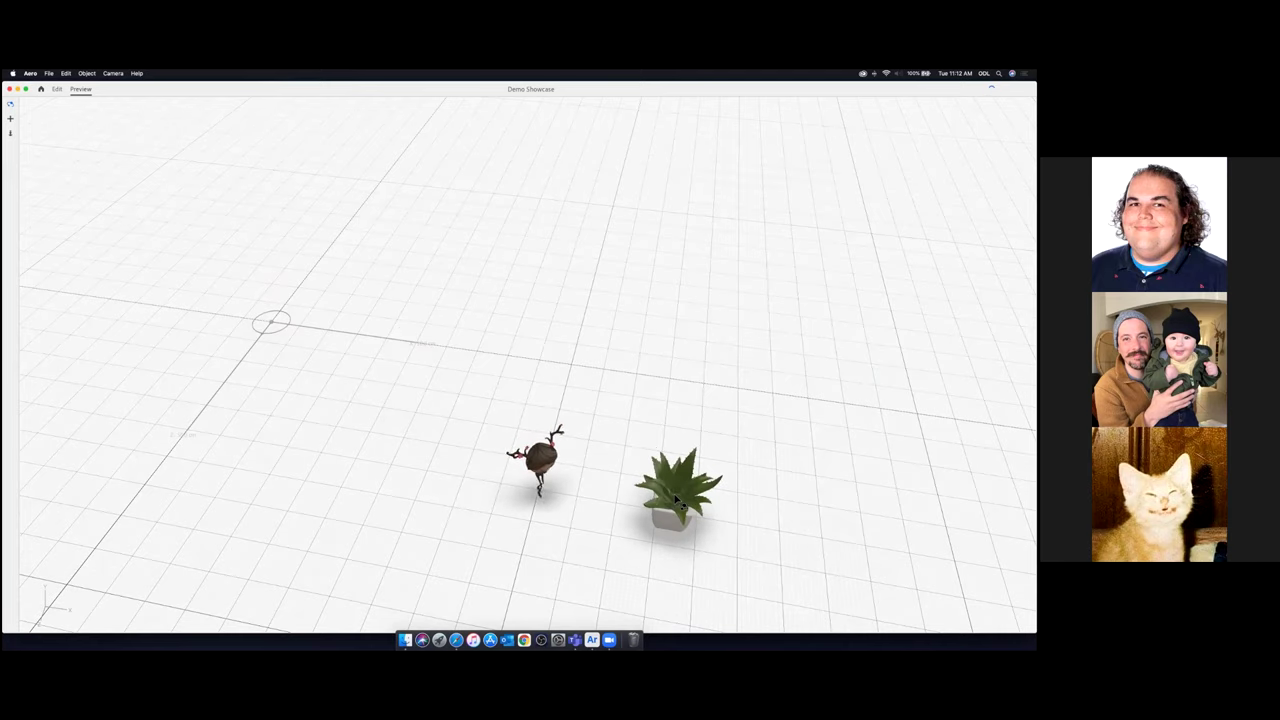
drag(600, 466, 802, 485)
scroll(382, 372, up, 8)
click(802, 485)
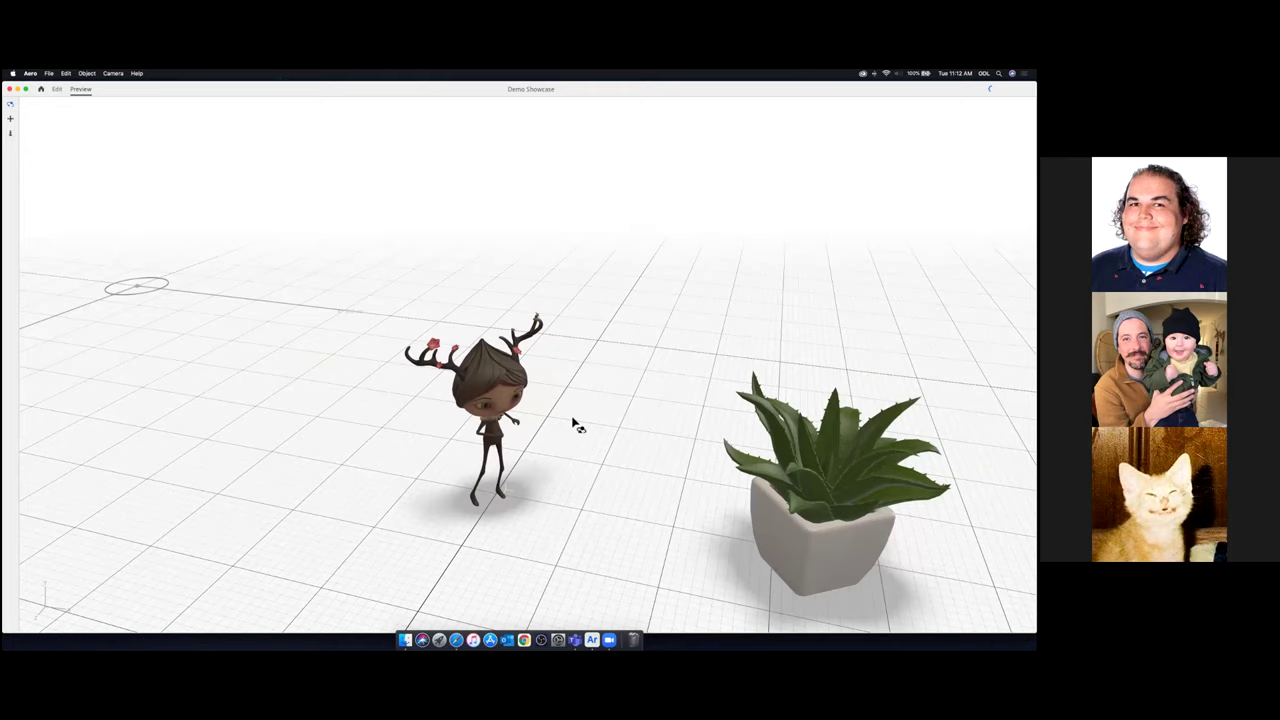
click(463, 391)
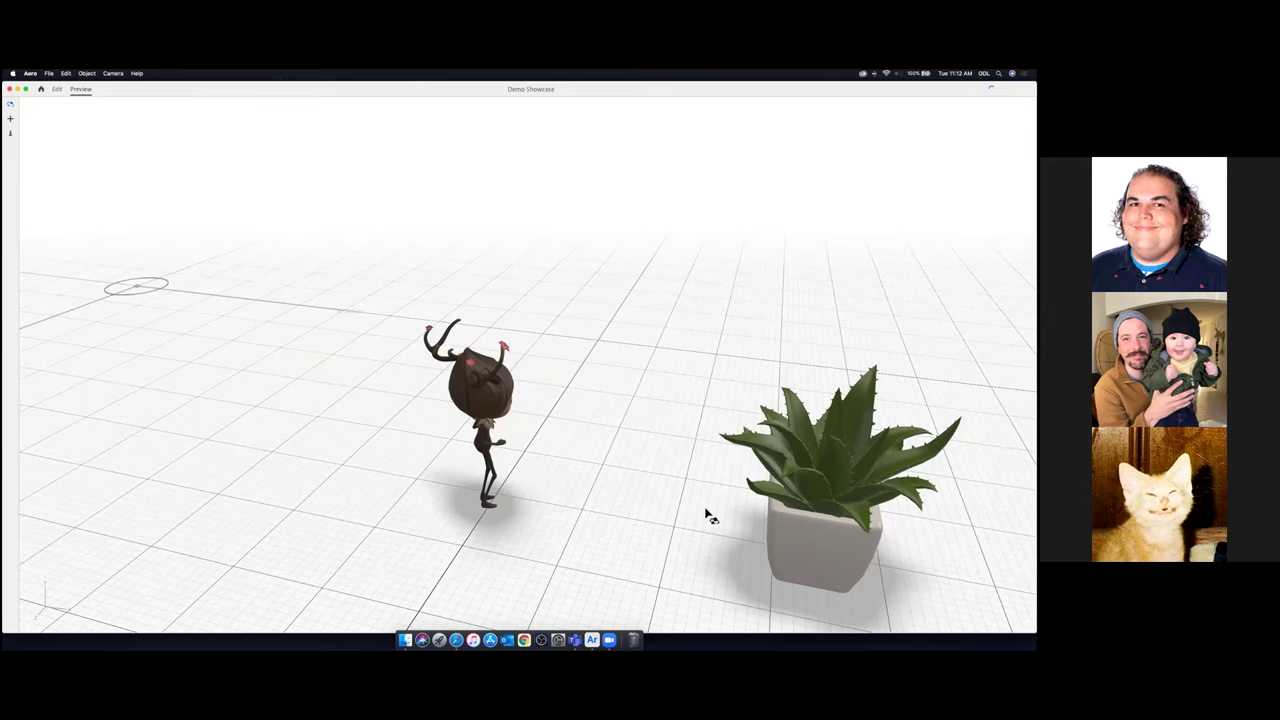
drag(793, 518, 469, 190)
click(57, 89)
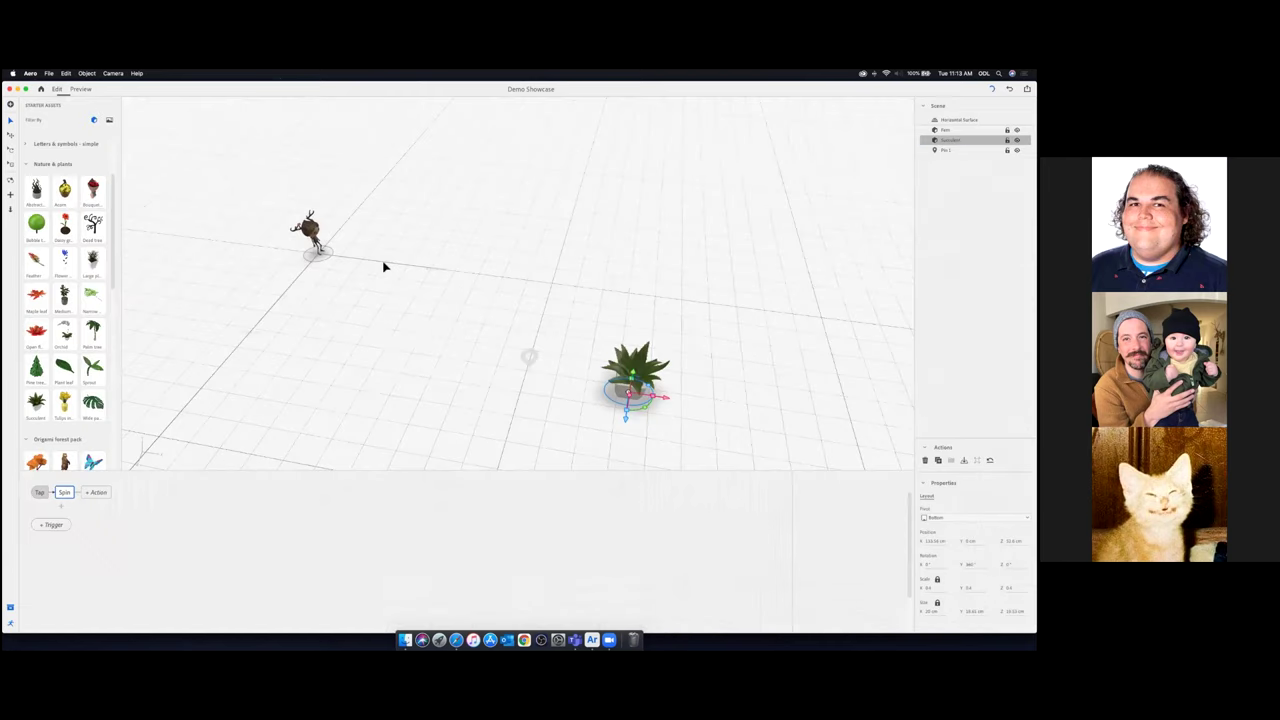
Deselect the succulent and frame all scene objects in the view
click(390, 340)
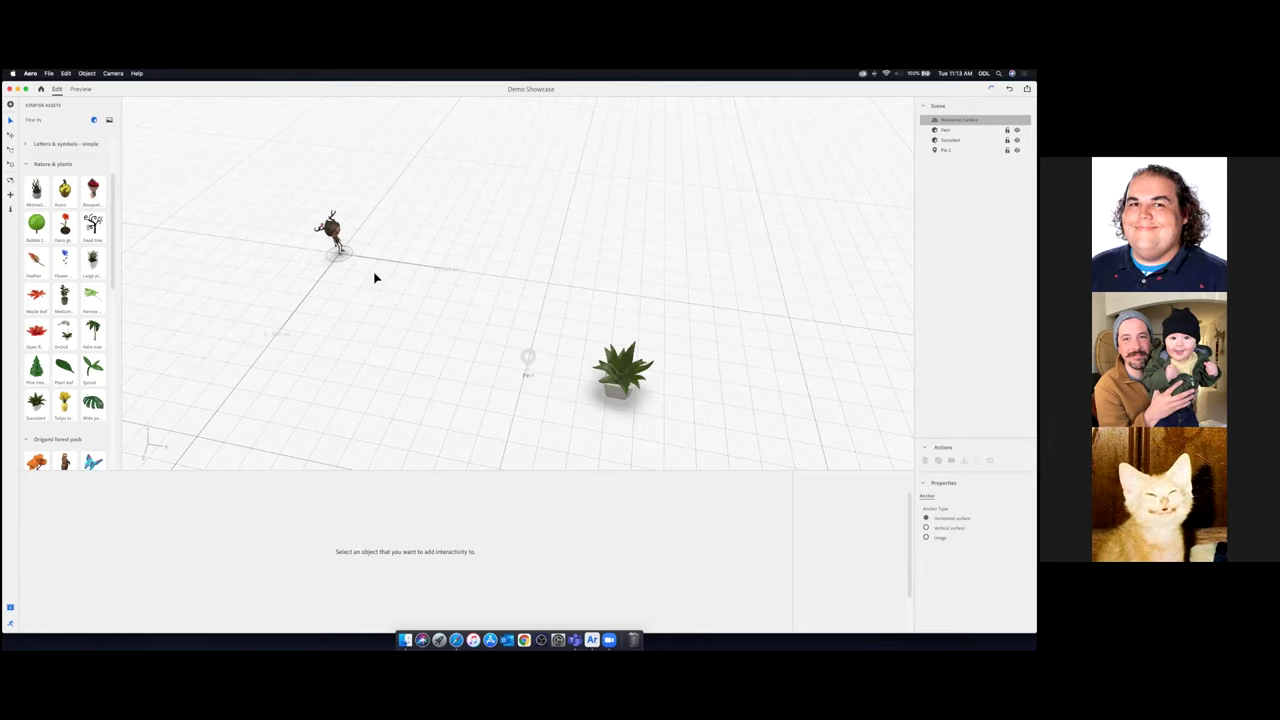
scroll(351, 273, down, 10)
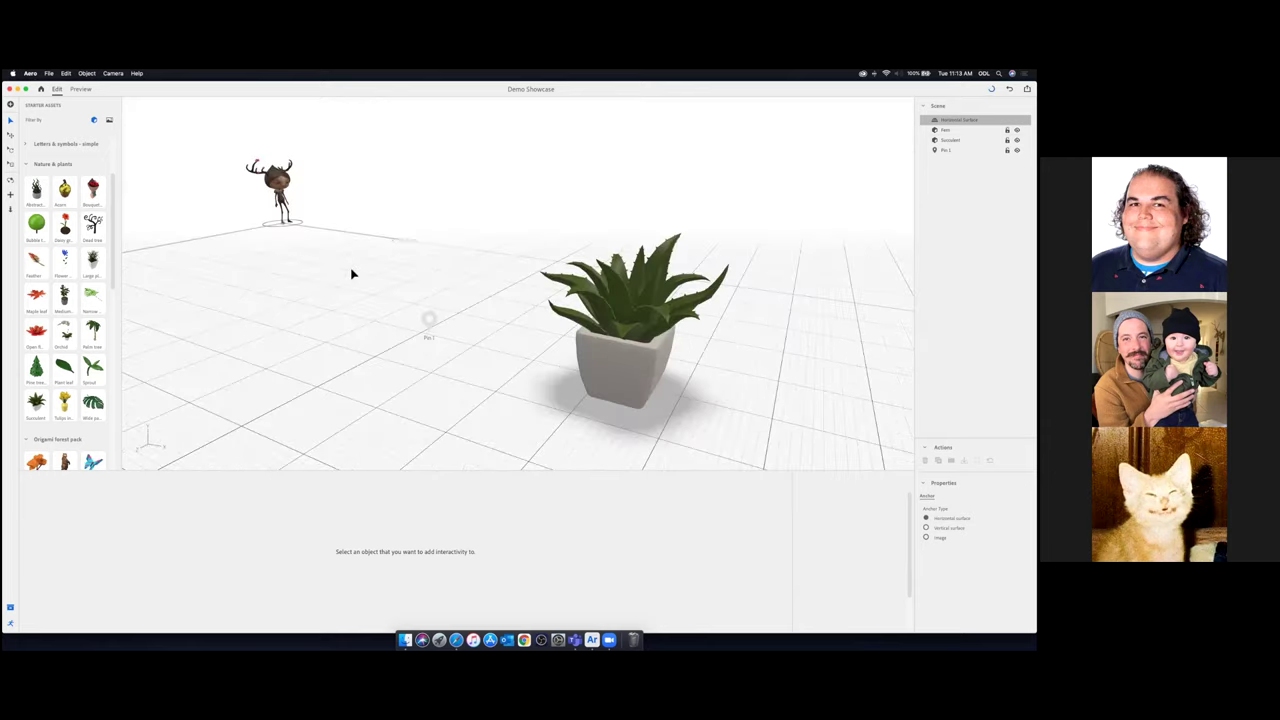
scroll(352, 273, up, 4)
scroll(365, 266, down, 3)
drag(315, 238, 334, 268)
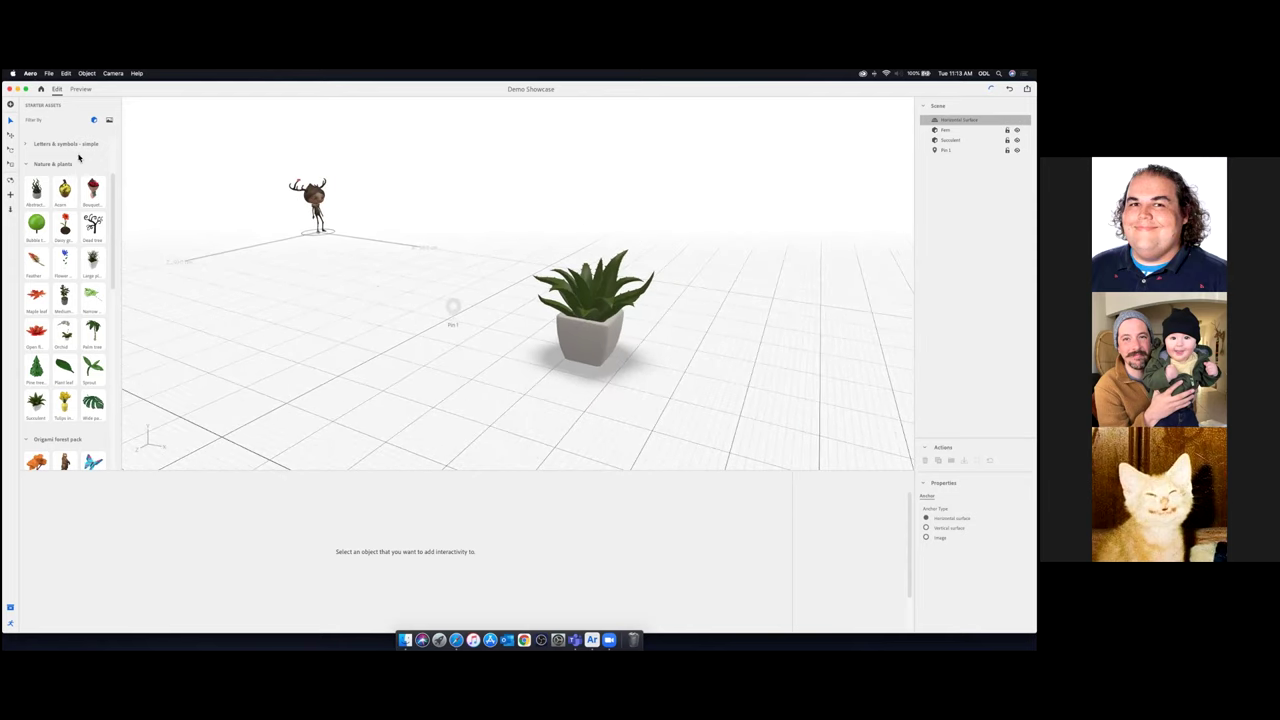
scroll(271, 252, down, 2)
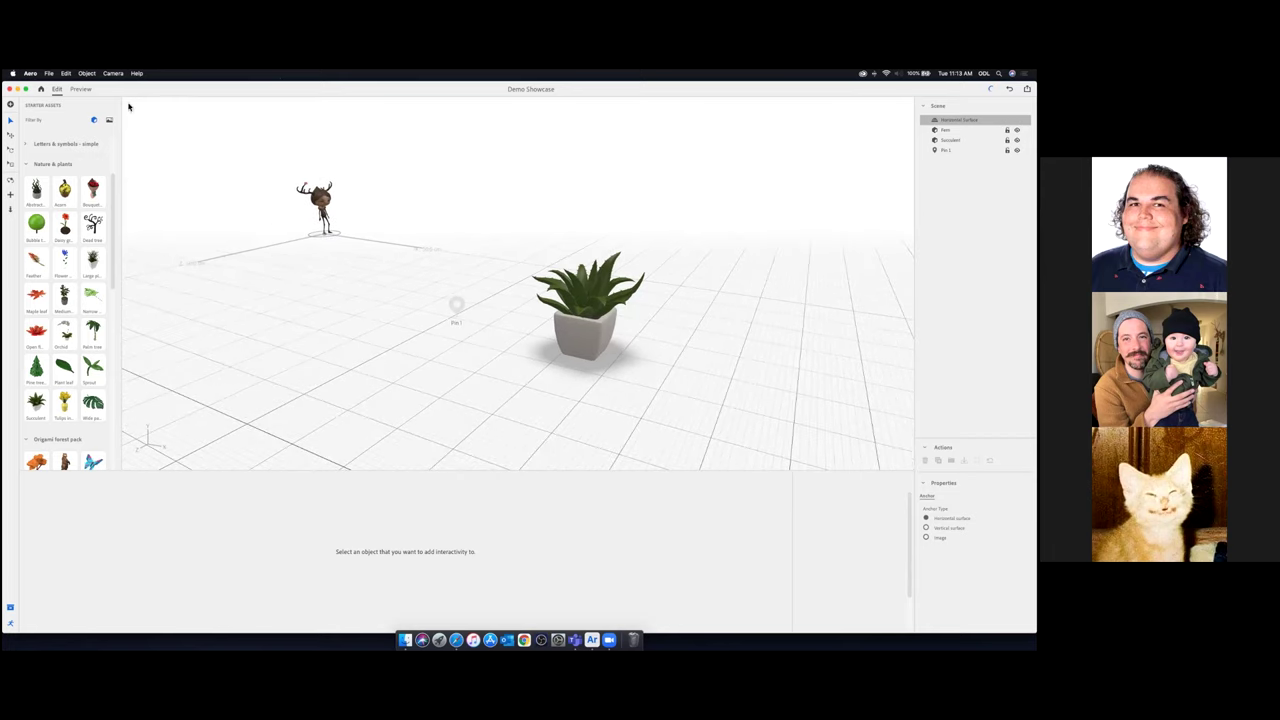
click(112, 73)
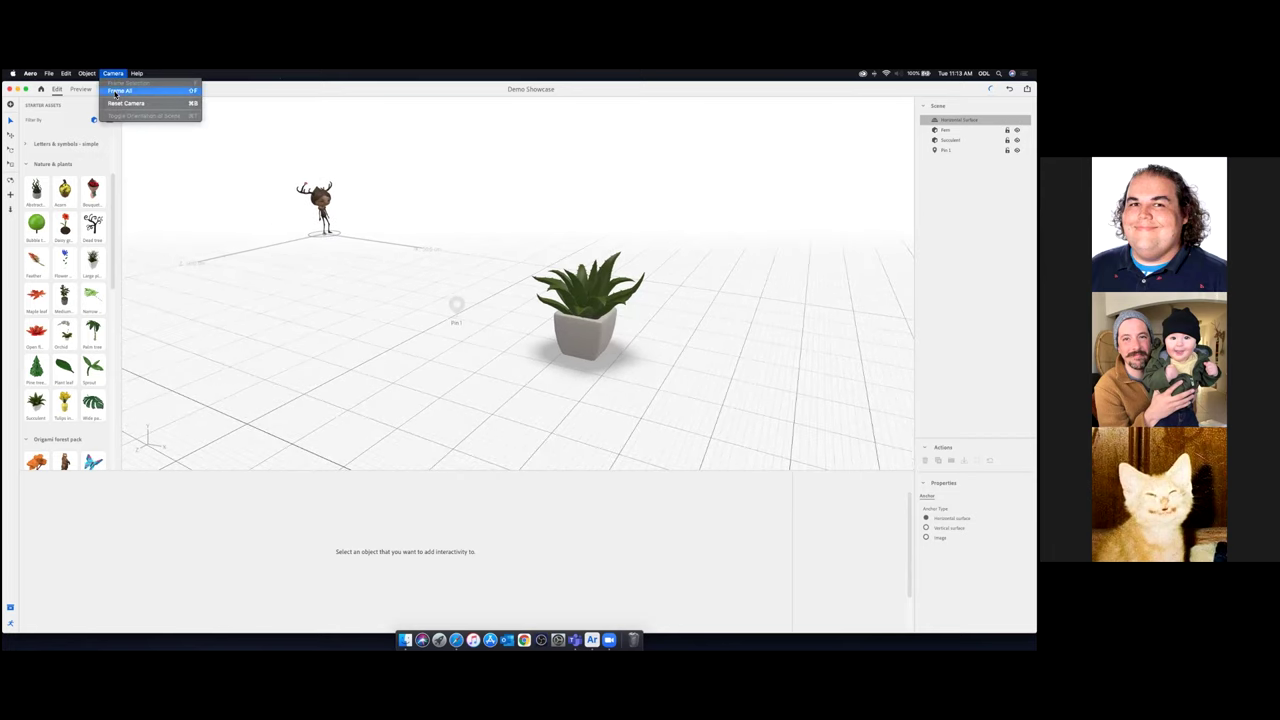
click(118, 91)
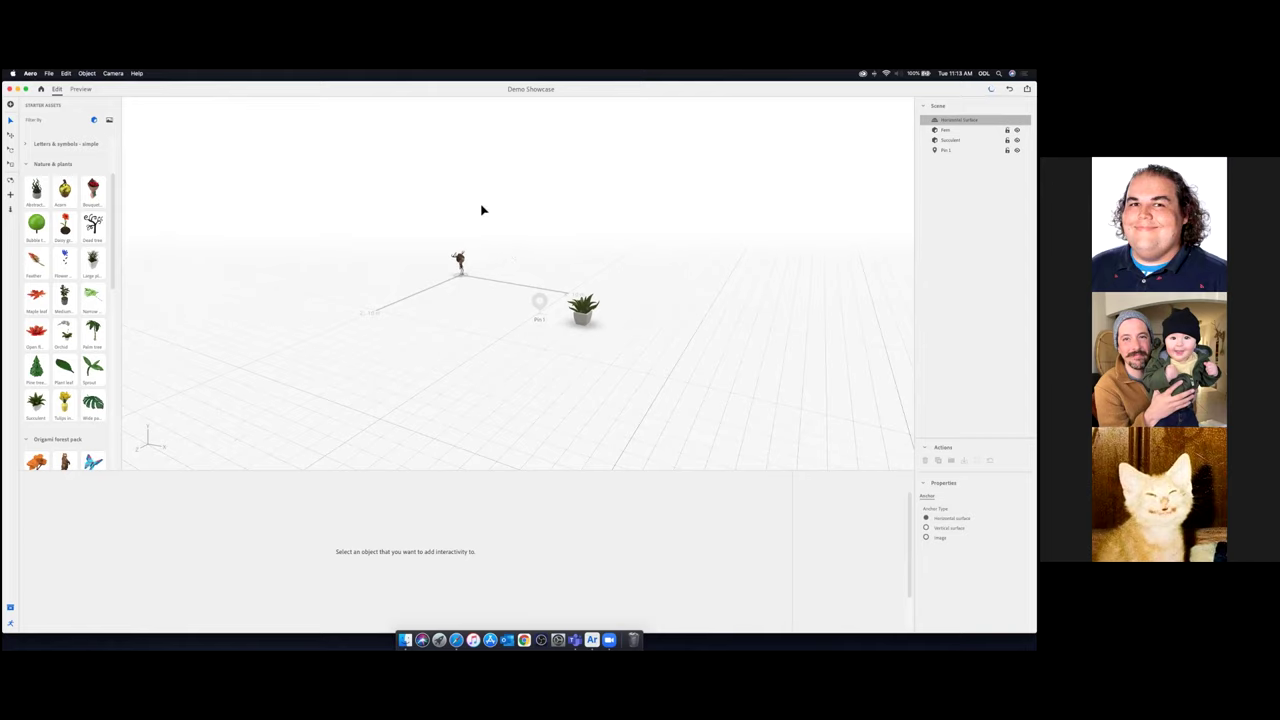
scroll(427, 203, up, 5)
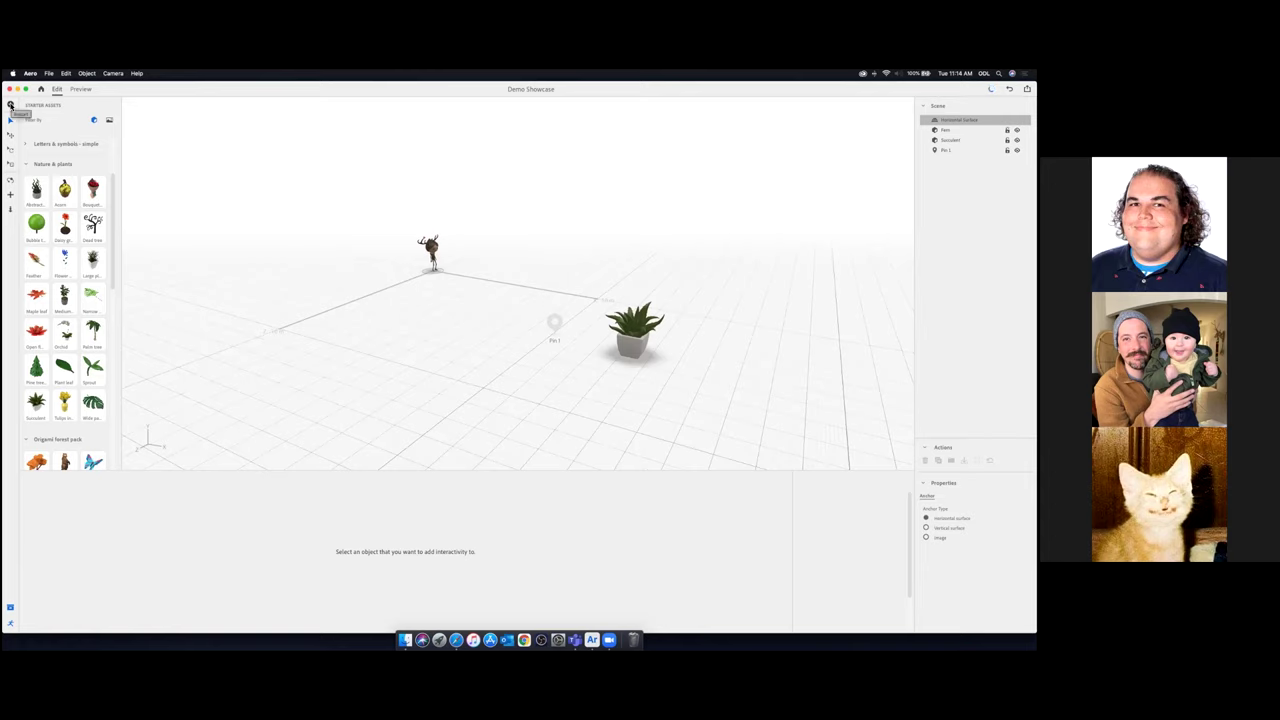
Open the custom file import dialog to view the Aero Workshop files and cancel it
click(11, 105)
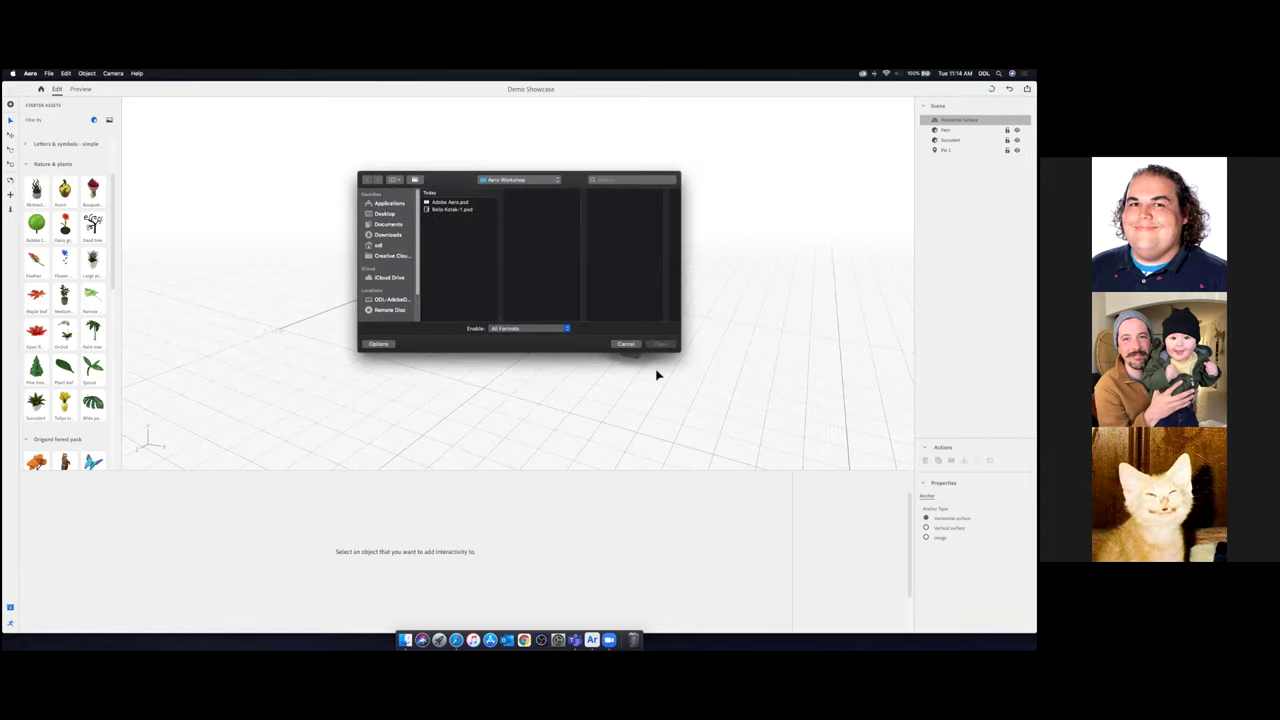
click(625, 344)
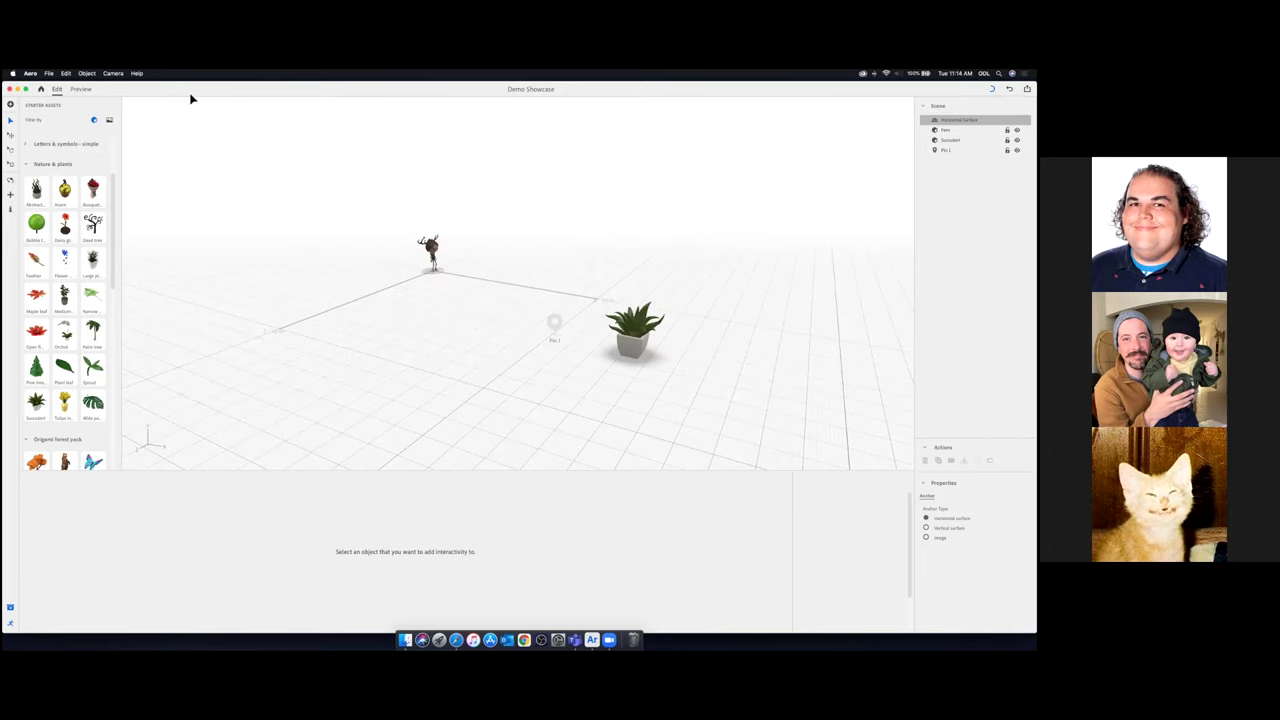
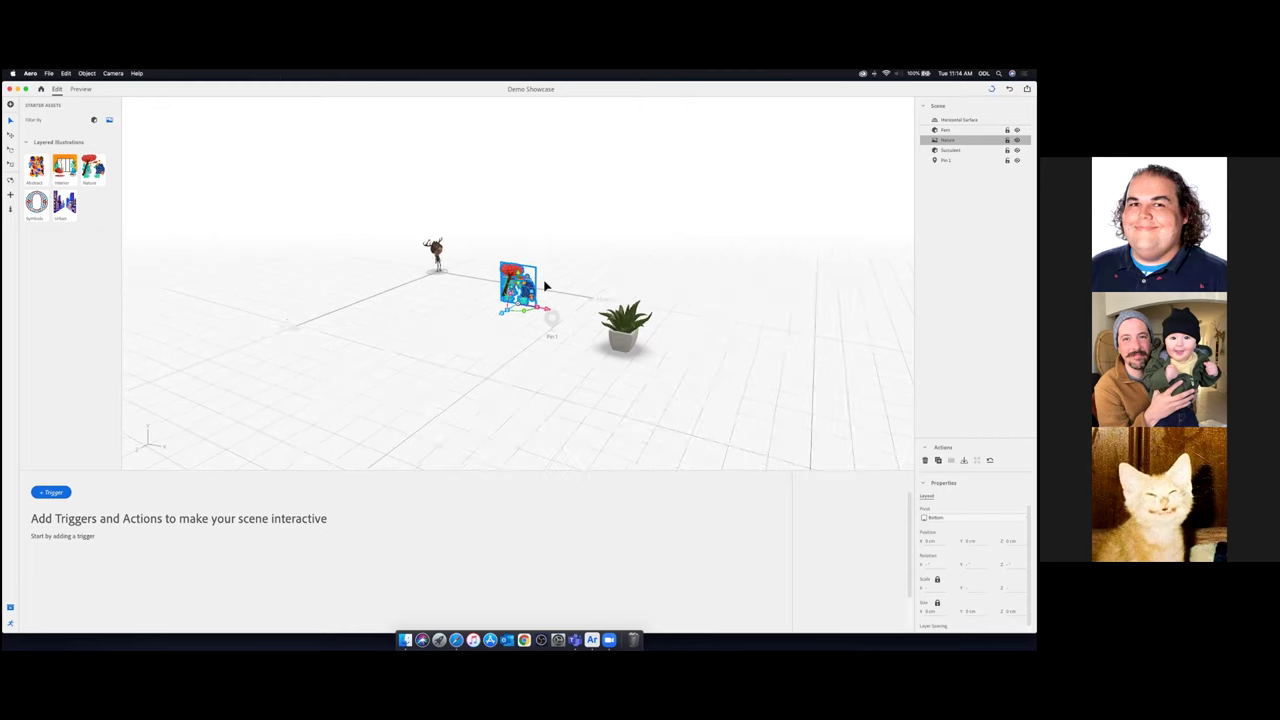
Scale the Nature layered illustration down to 0.7
scroll(541, 288, up, 10)
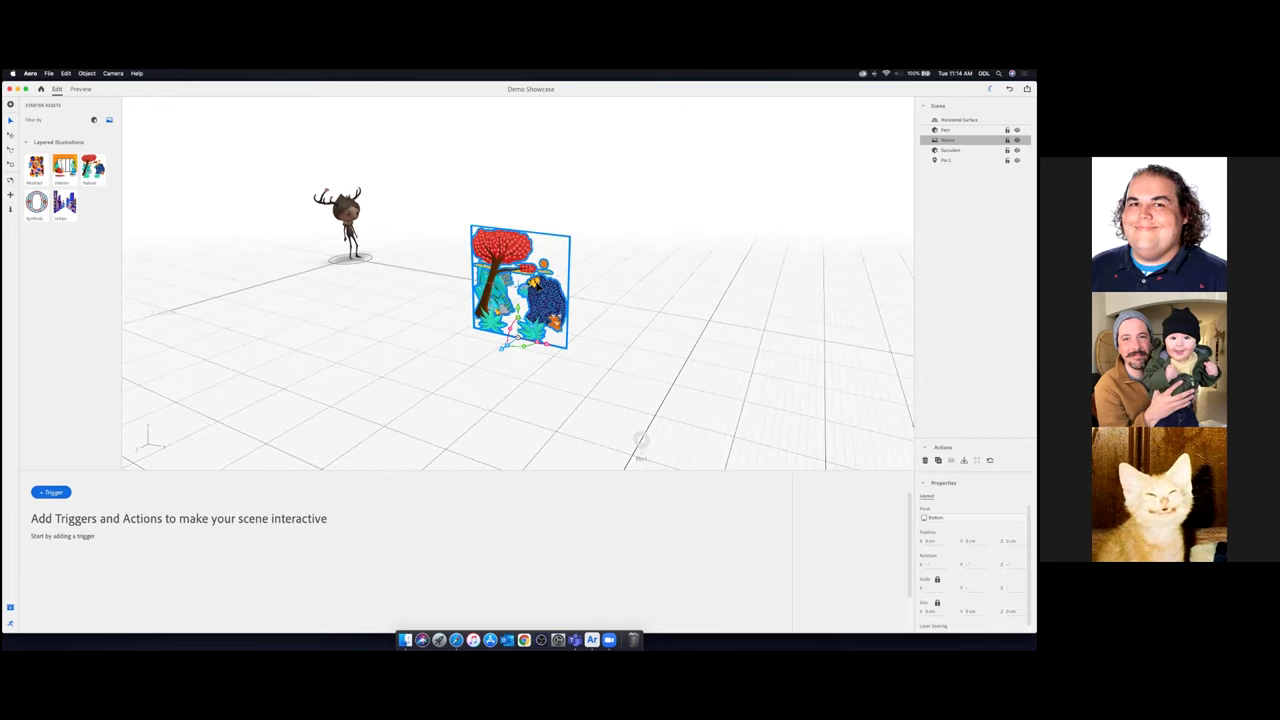
scroll(538, 285, up, 4)
drag(552, 281, 588, 264)
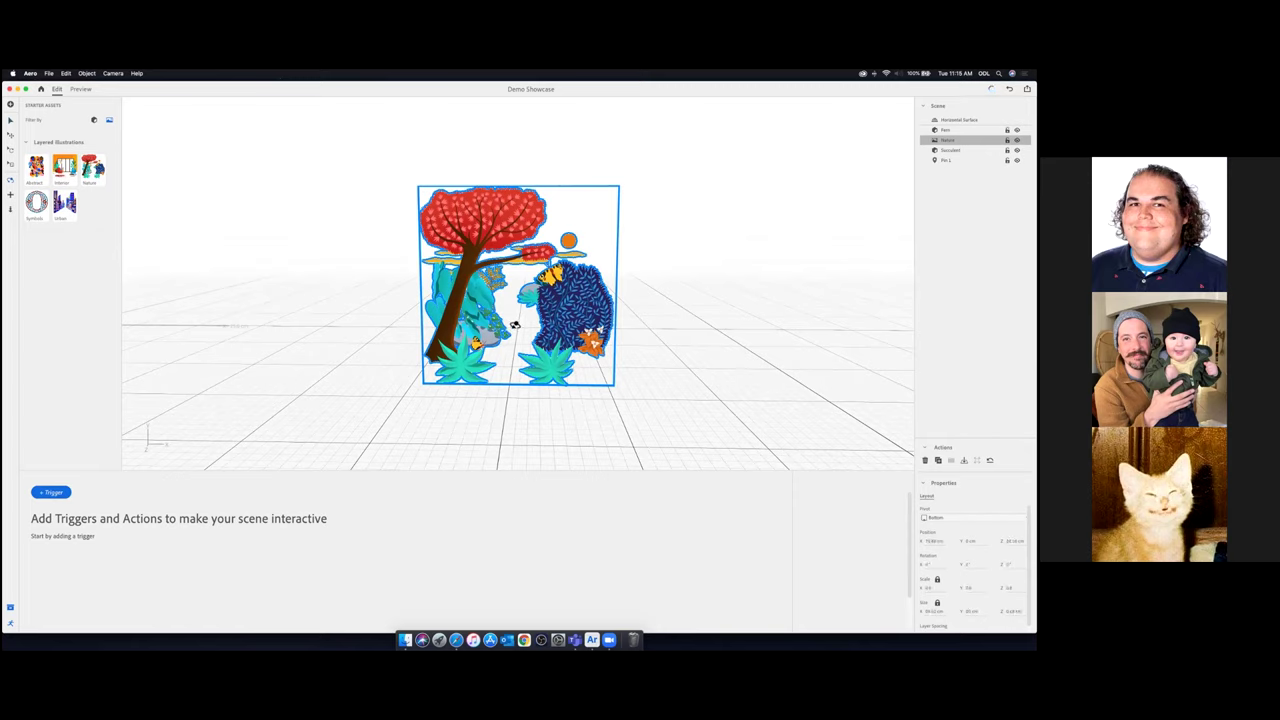
middle_drag(522, 333, 377, 336)
drag(377, 336, 521, 334)
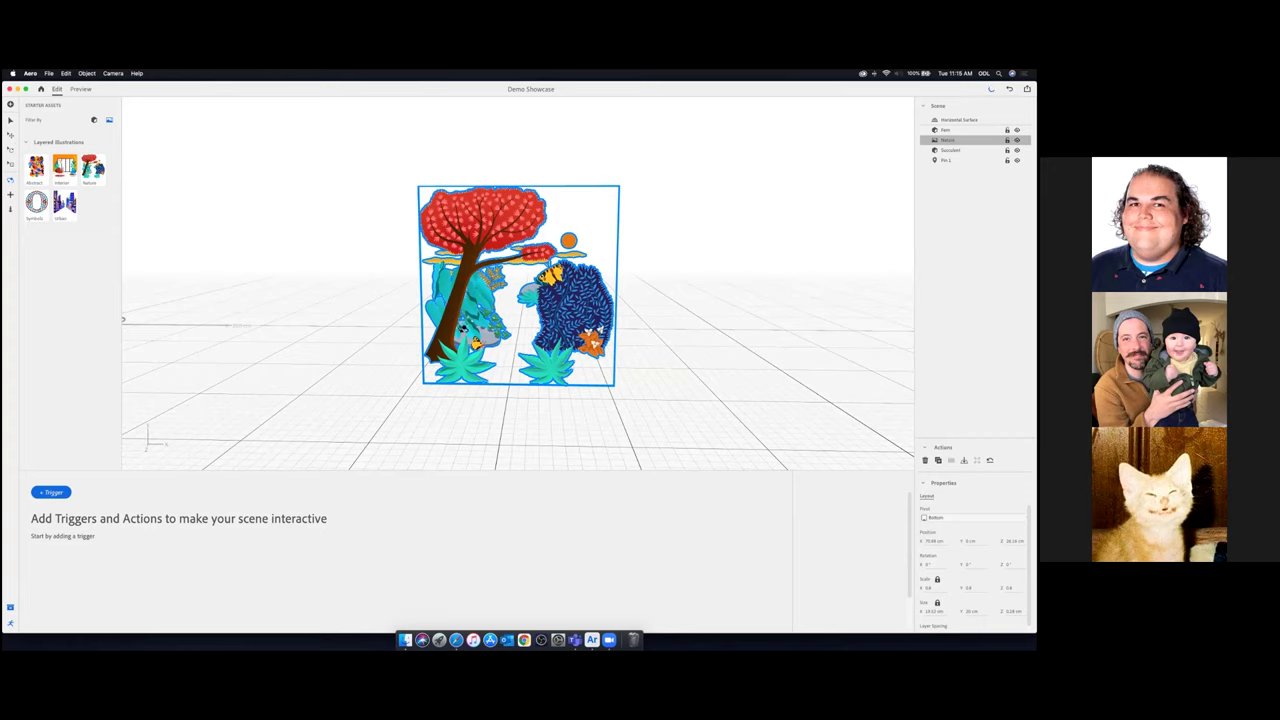
click(12, 122)
drag(518, 363, 518, 375)
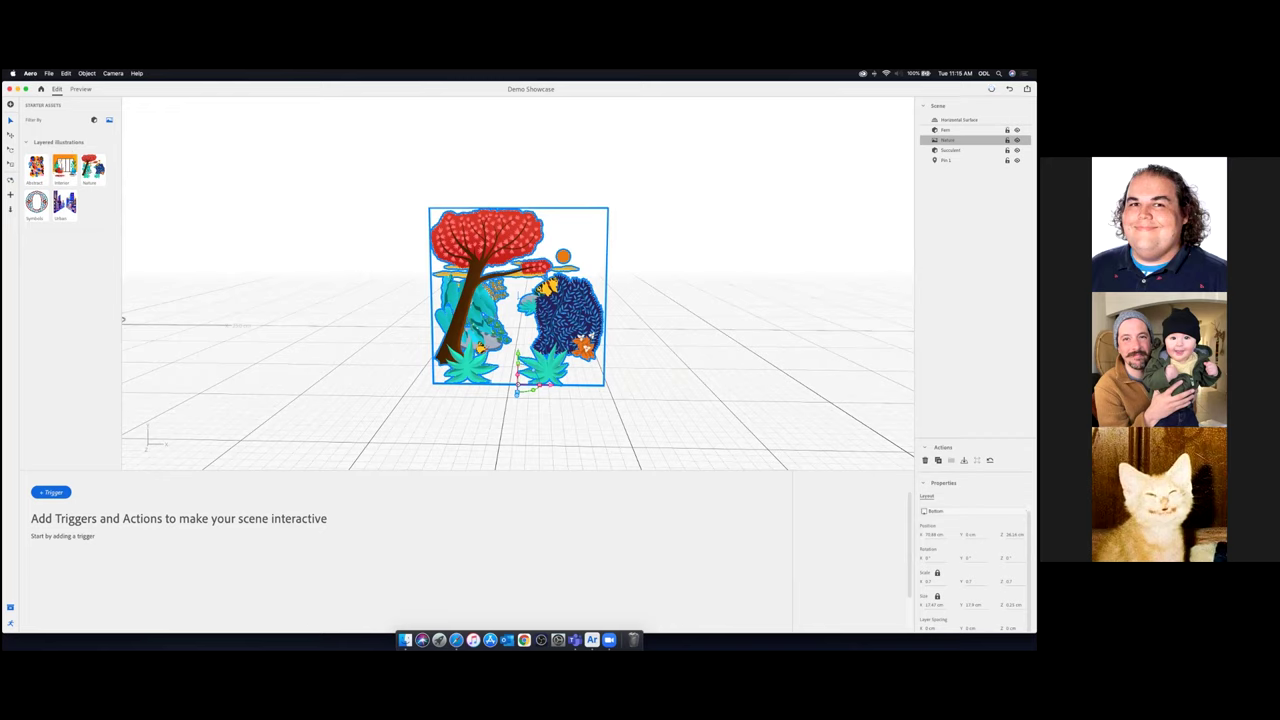
Spread the Nature illustration's layers apart sideways and in depth by adjusting its Layer Spacing
key(space)
drag(767, 421, 690, 431)
scroll(972, 565, up, 1)
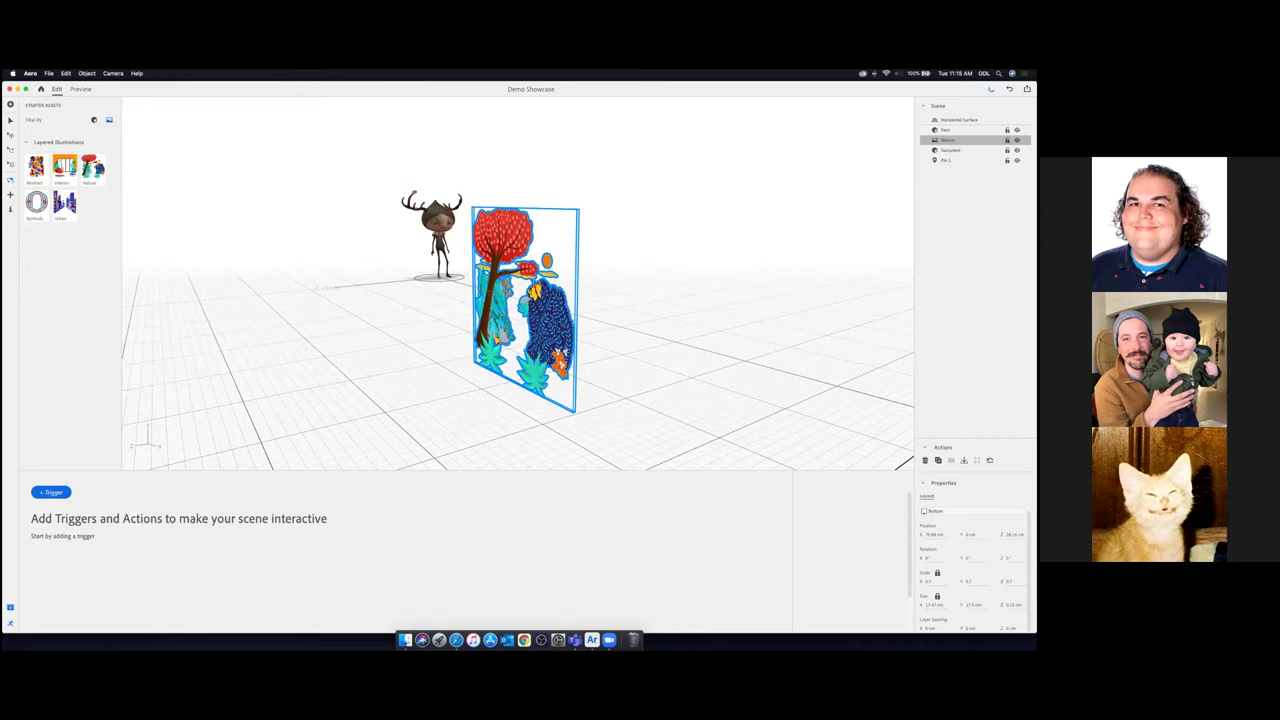
mouse_move(930, 628)
mouse_down()
mouse_move(1024, 628)
mouse_move(998, 628)
mouse_up()
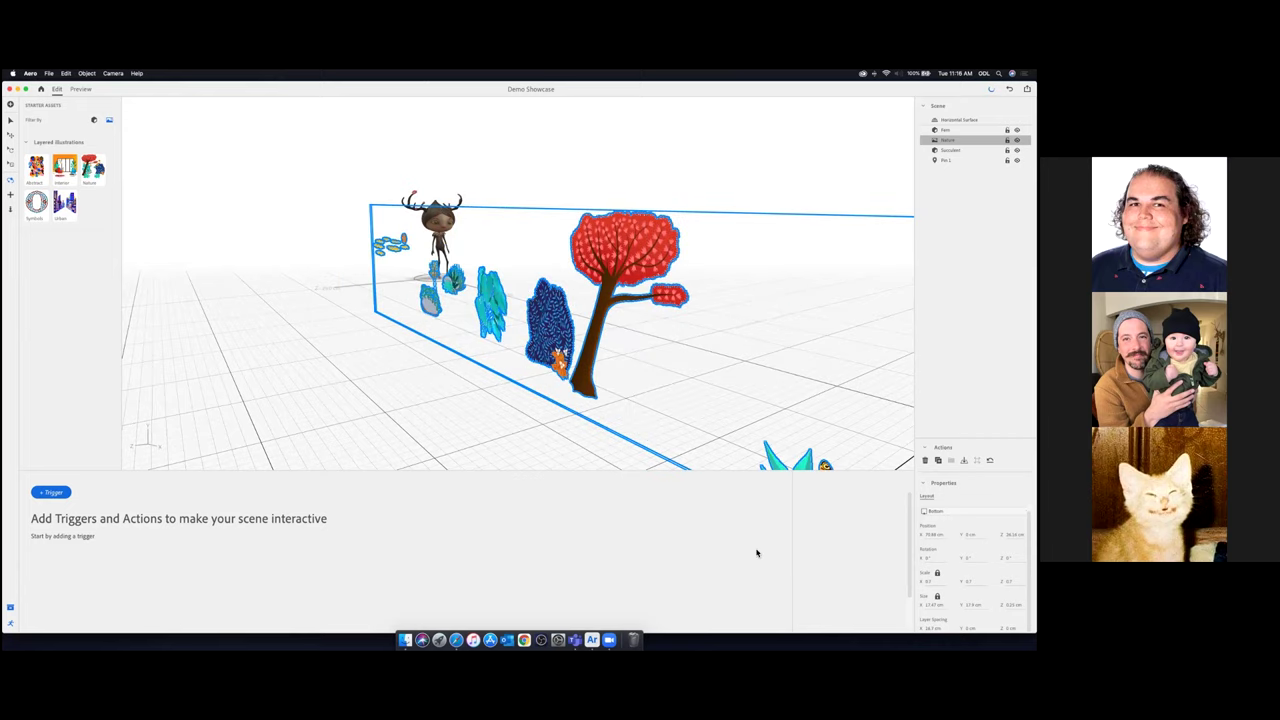
scroll(621, 401, down, 4)
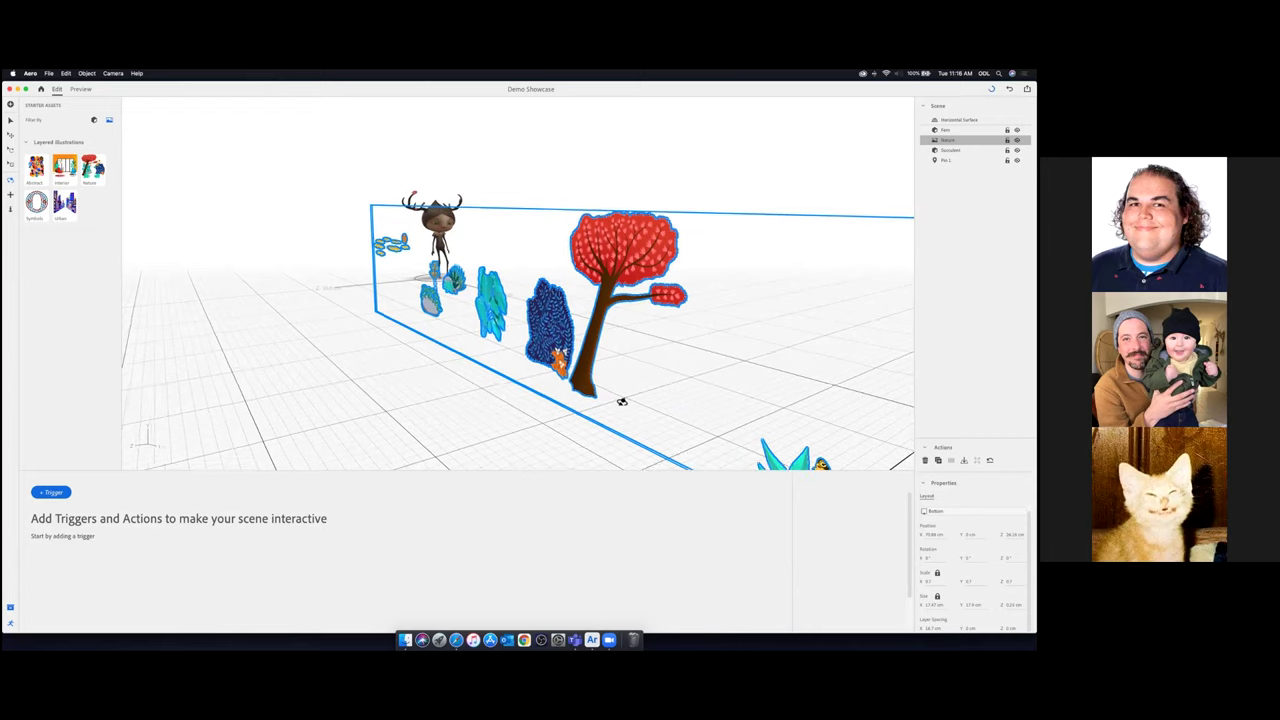
scroll(621, 401, down, 5)
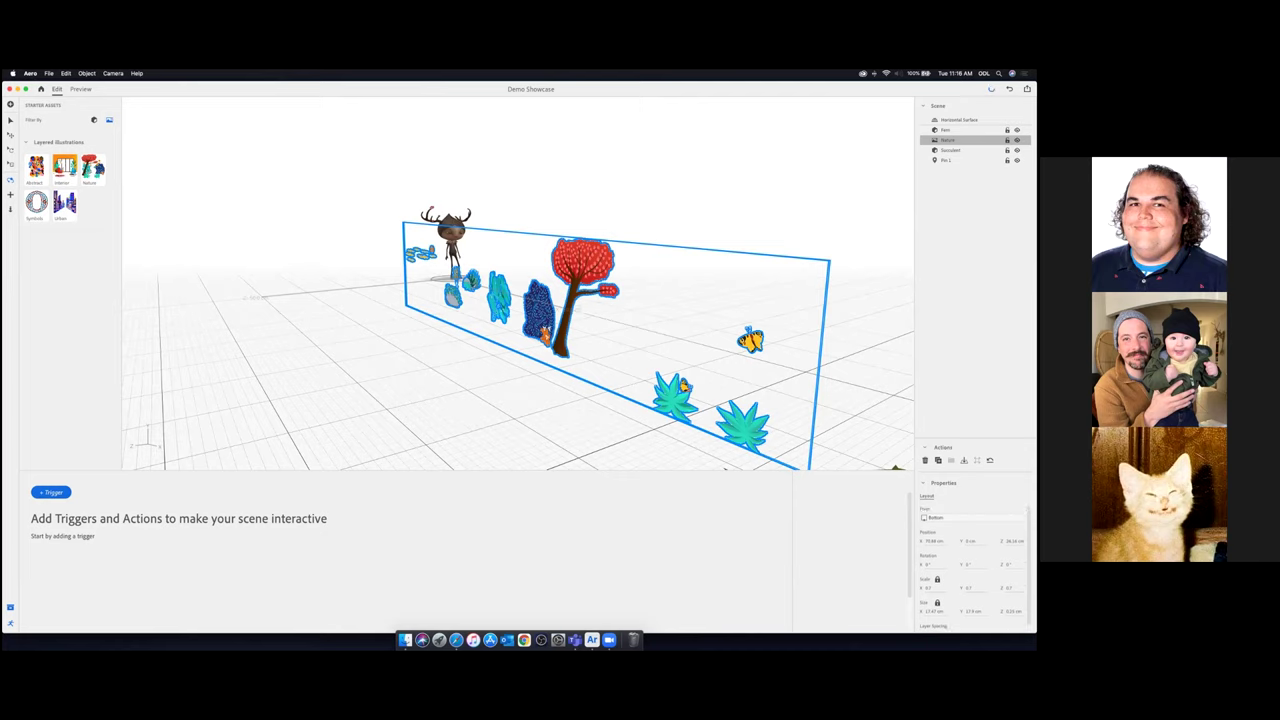
mouse_move(932, 628)
mouse_down()
mouse_move(890, 628)
mouse_move(947, 628)
mouse_move(914, 628)
mouse_up()
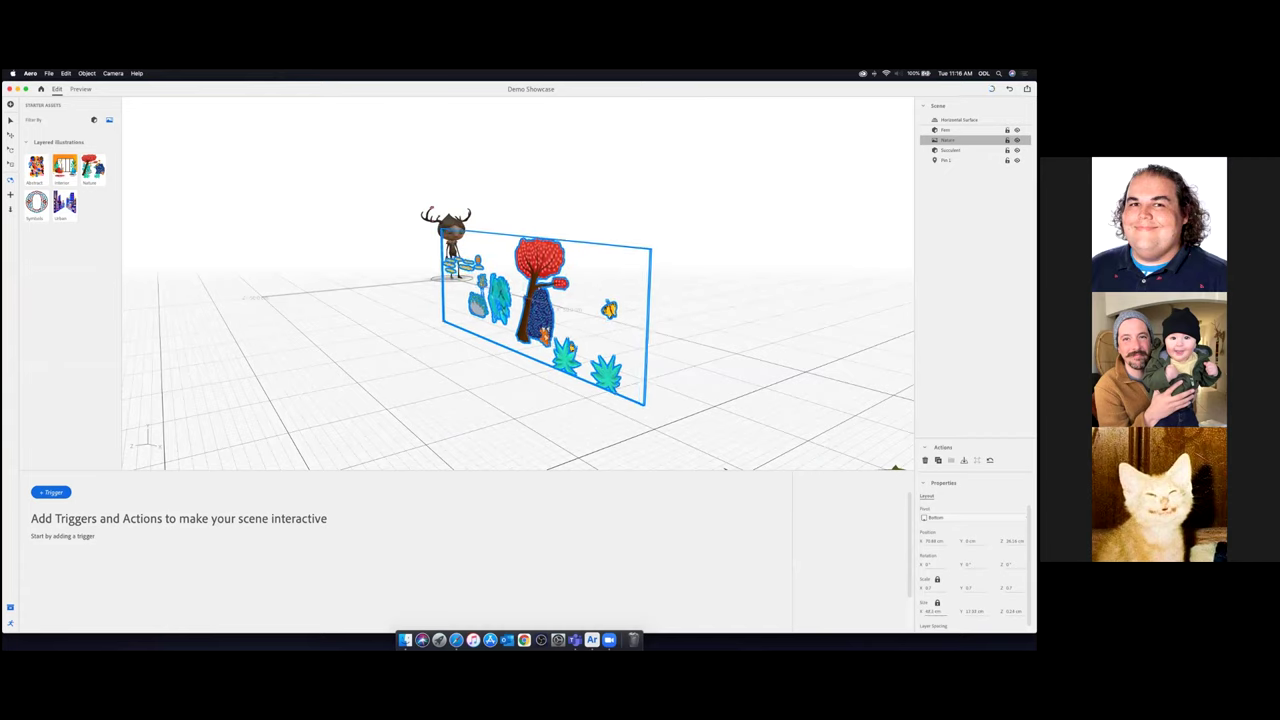
scroll(934, 611, down, 1)
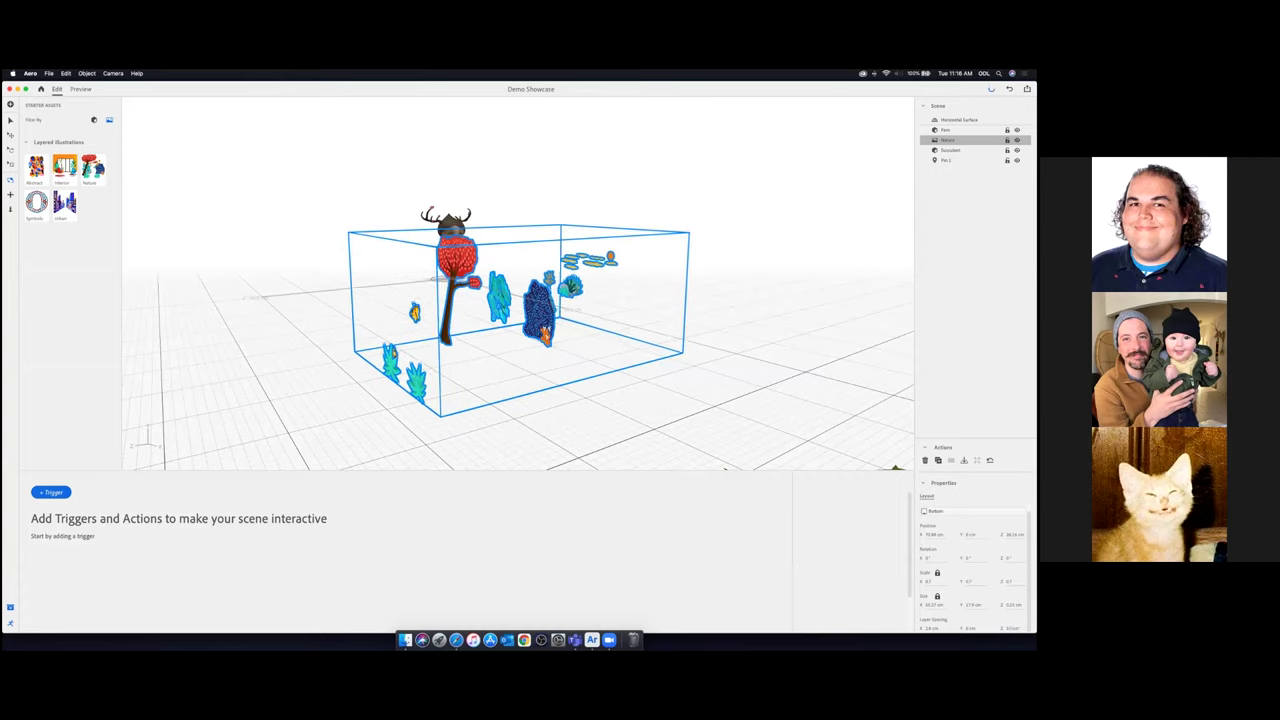
Preview the scene, examine the Nature illustration's separated layers from several angles, and return to editing
drag(580, 445, 795, 453)
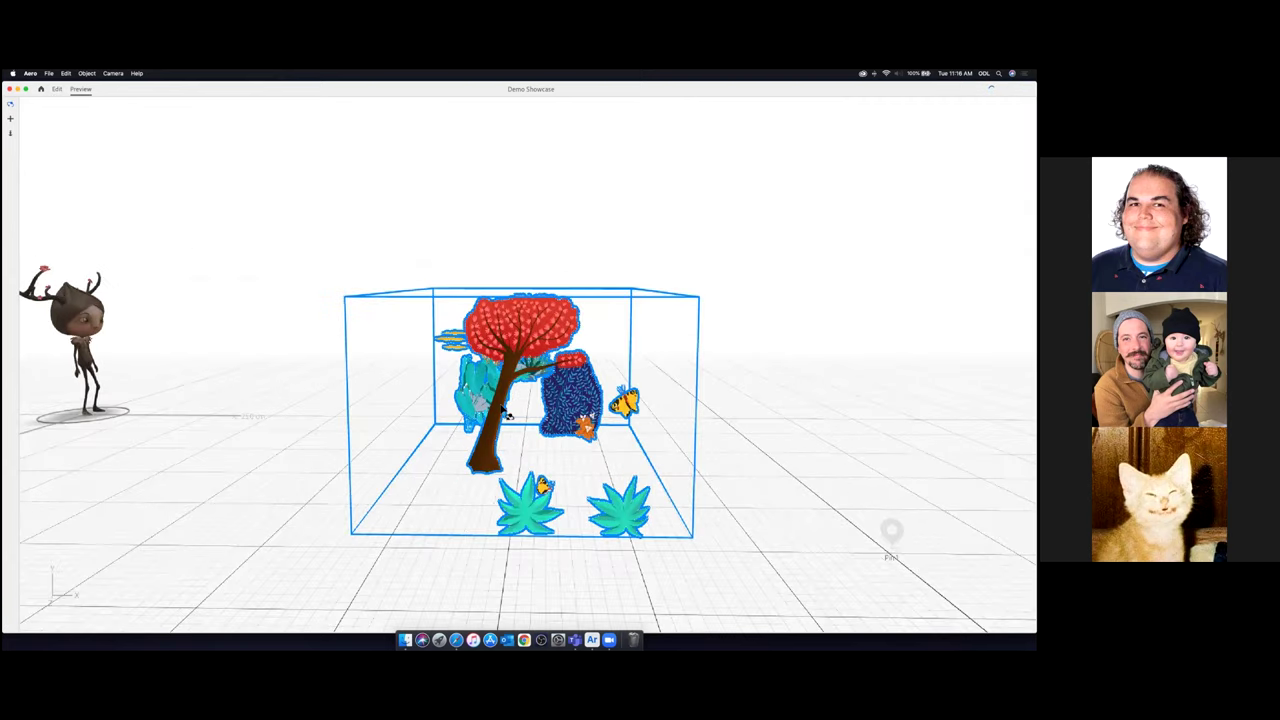
scroll(508, 417, up, 2)
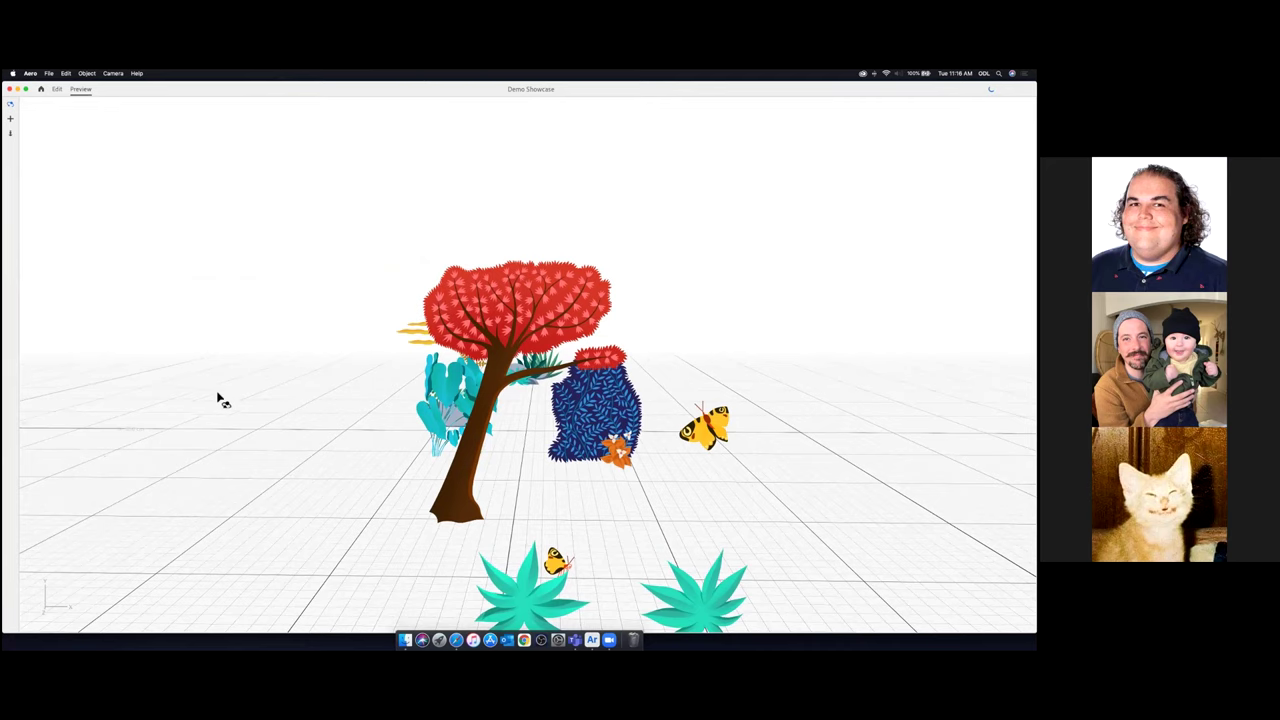
scroll(172, 390, up, 5)
drag(170, 387, 512, 392)
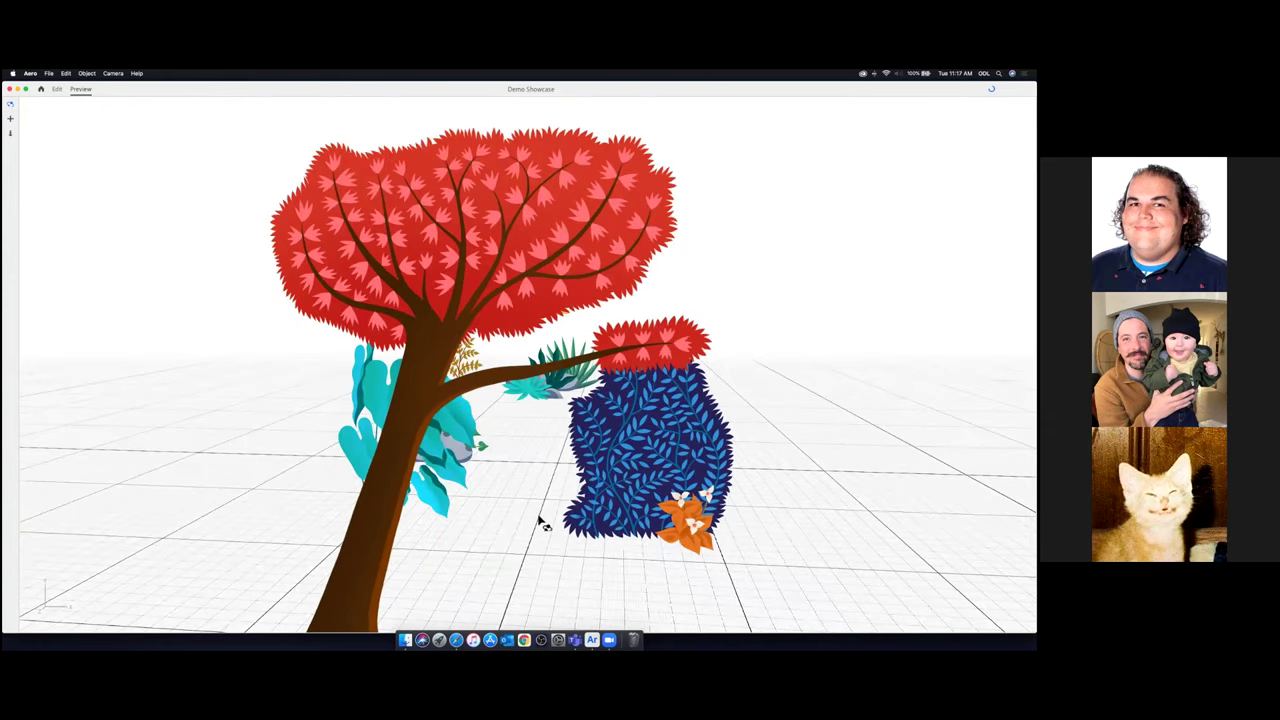
scroll(514, 503, down, 5)
drag(511, 491, 519, 401)
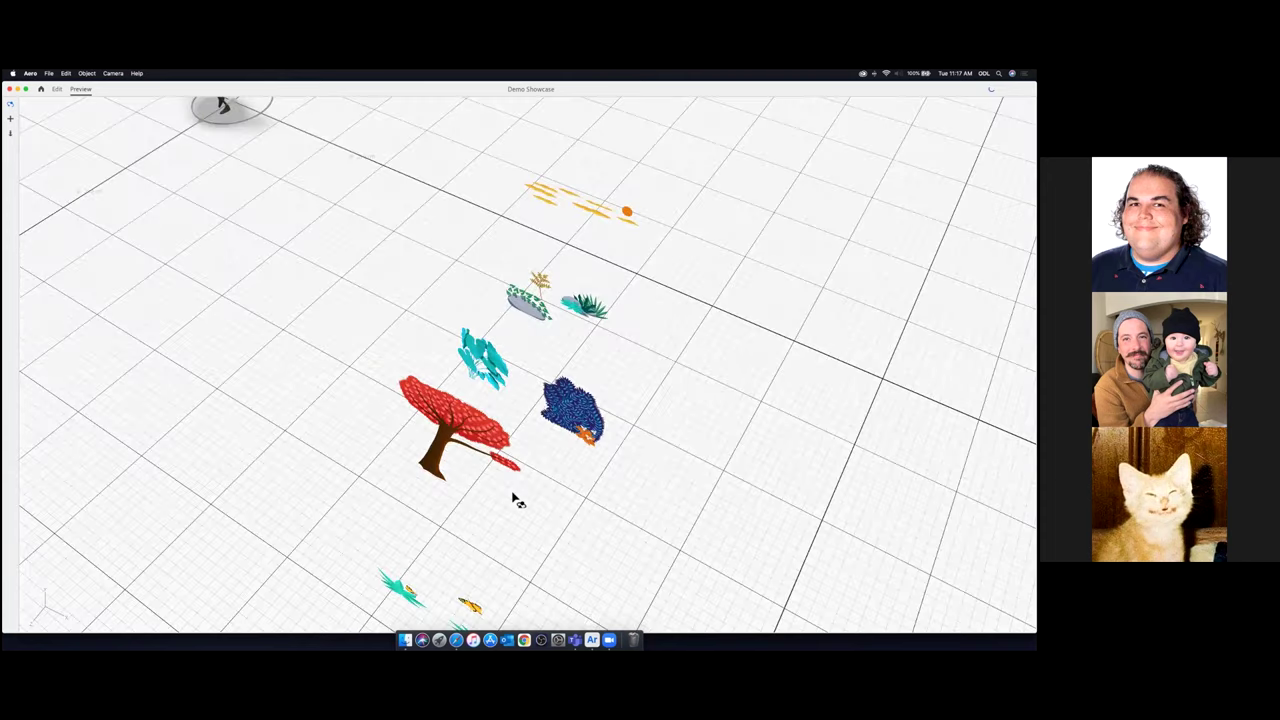
drag(516, 493, 519, 455)
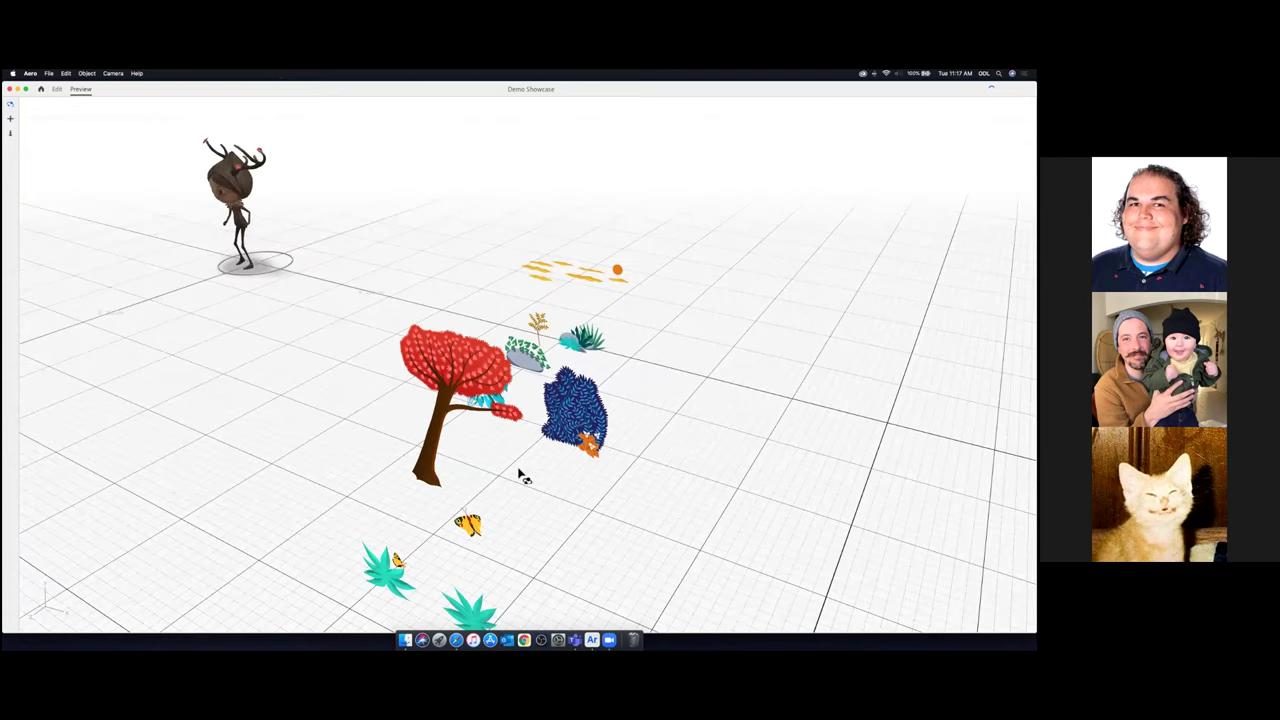
drag(6, 260, 24, 394)
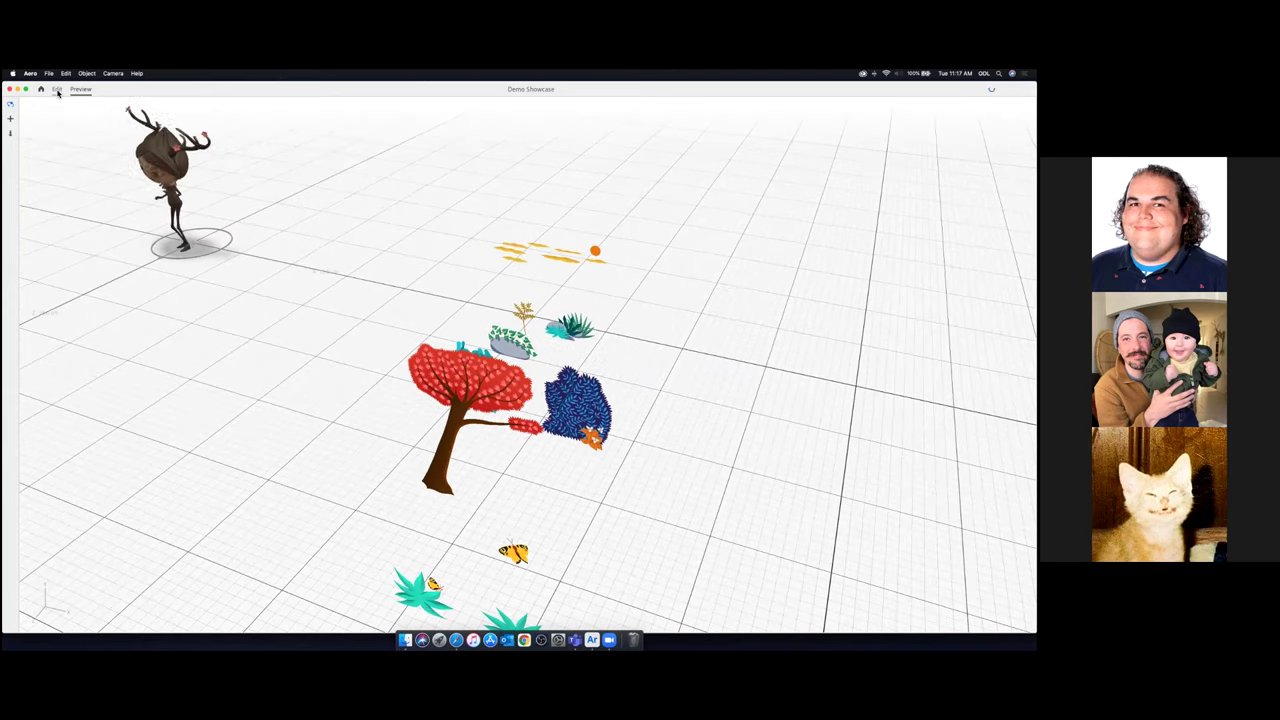
click(57, 89)
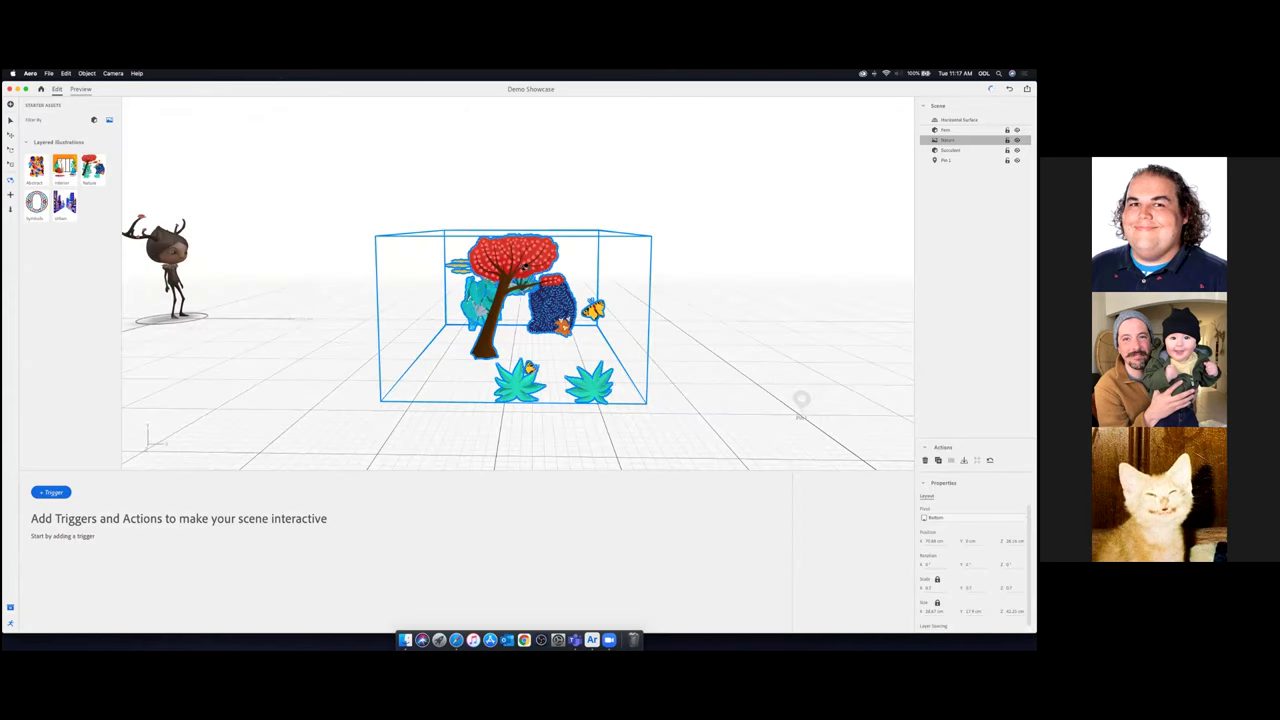
Examine the depth arrangement of the Nature illustration's layers from above in edit mode
drag(524, 340, 525, 372)
key(2)
drag(520, 344, 499, 377)
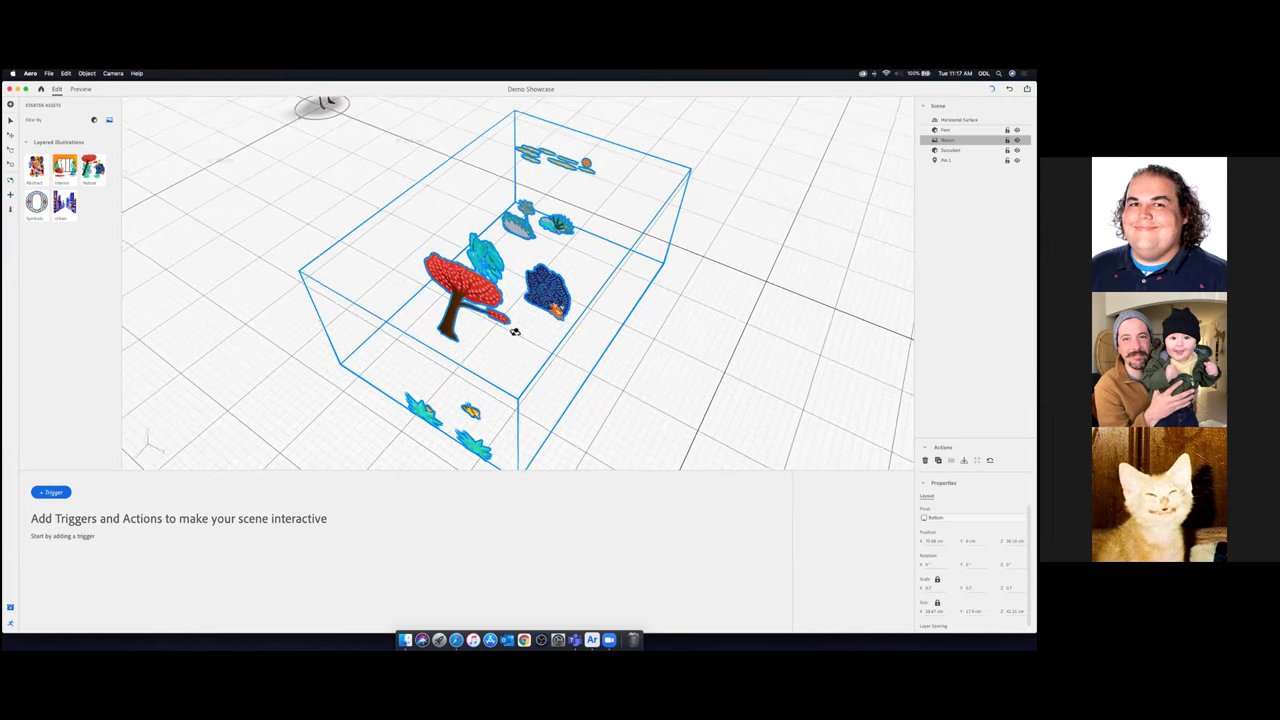
mouse_move(510, 313)
mouse_down()
mouse_move(512, 288)
mouse_move(506, 327)
mouse_up()
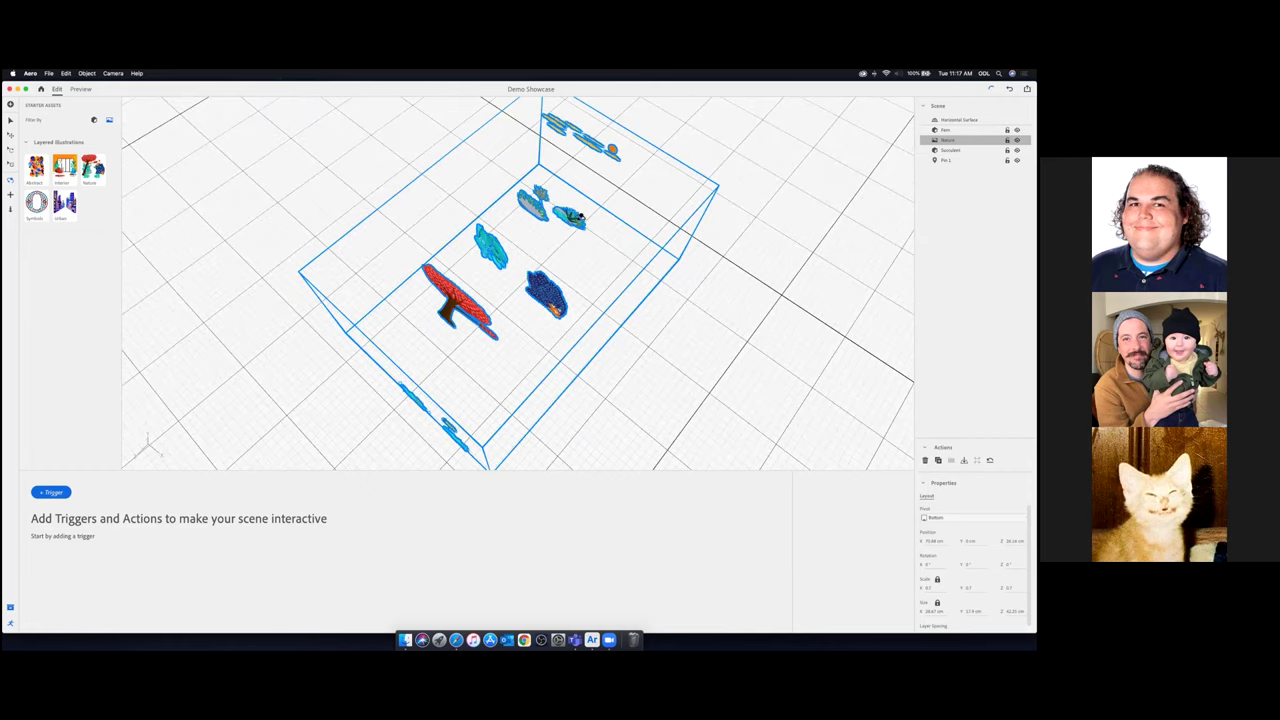
drag(590, 234, 477, 237)
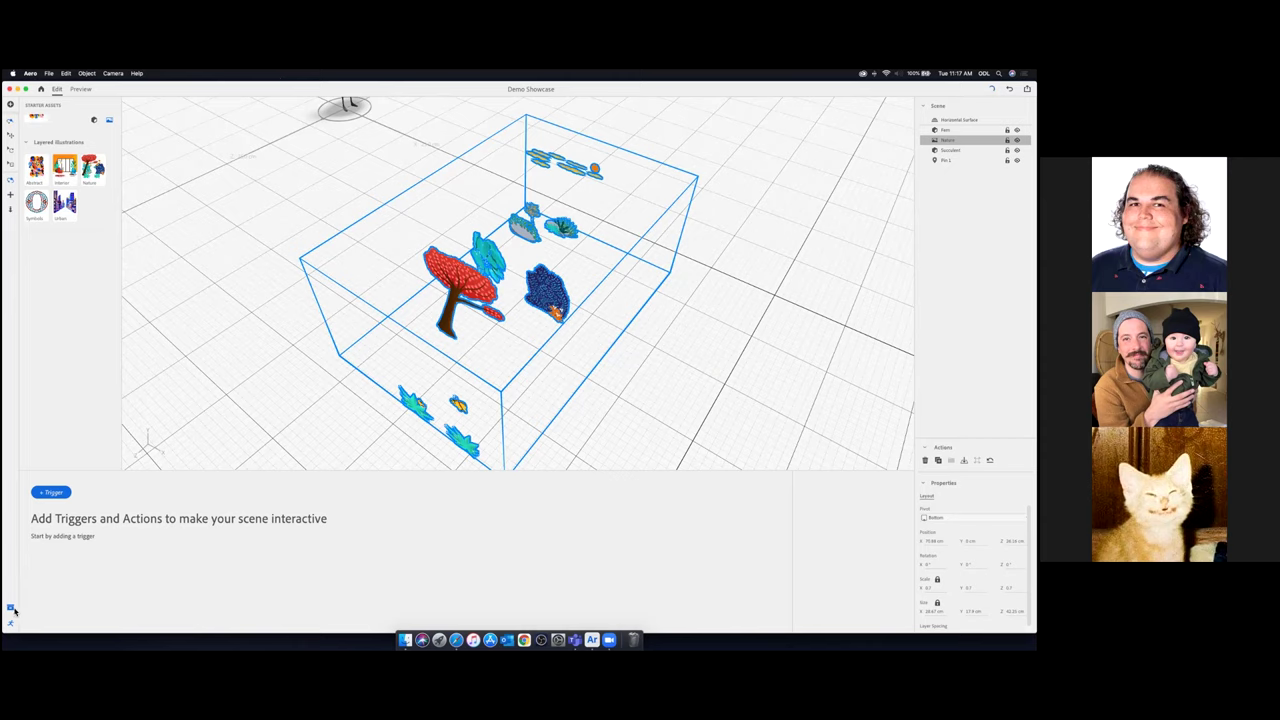
Filter the starter assets to 3D models and browse them down to the Origami forest pack and transportation toys
click(11, 611)
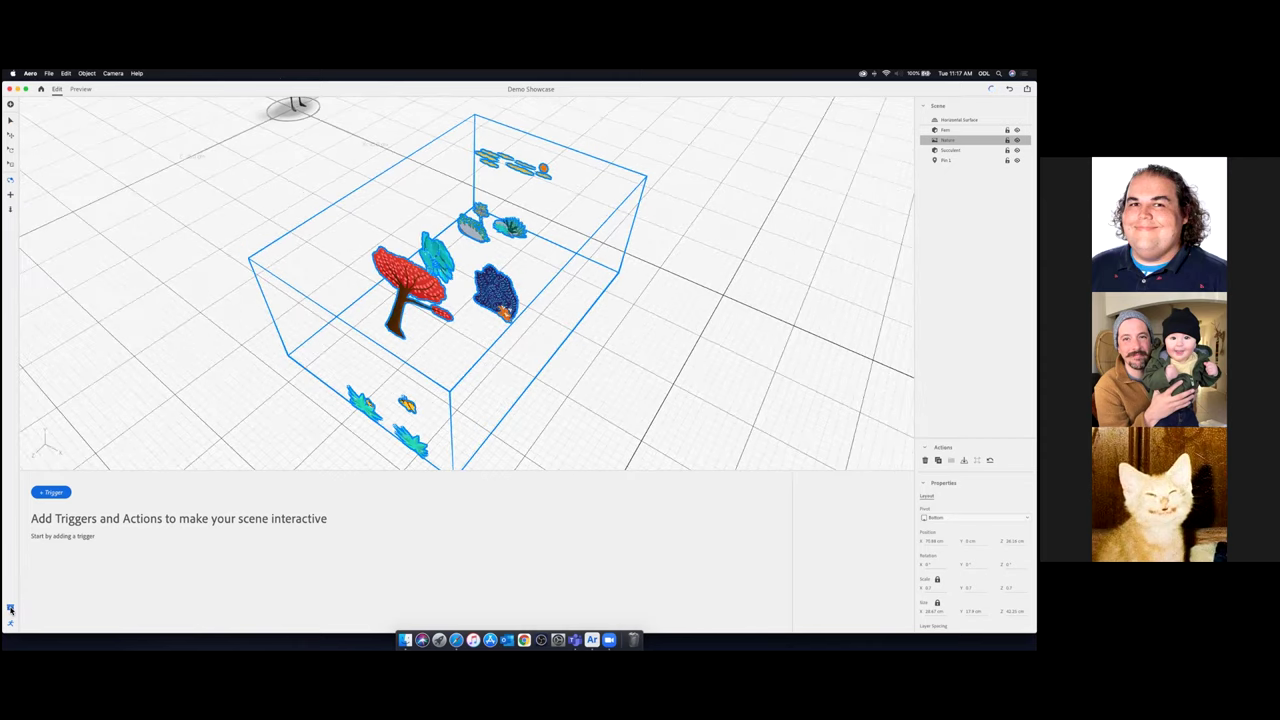
click(11, 611)
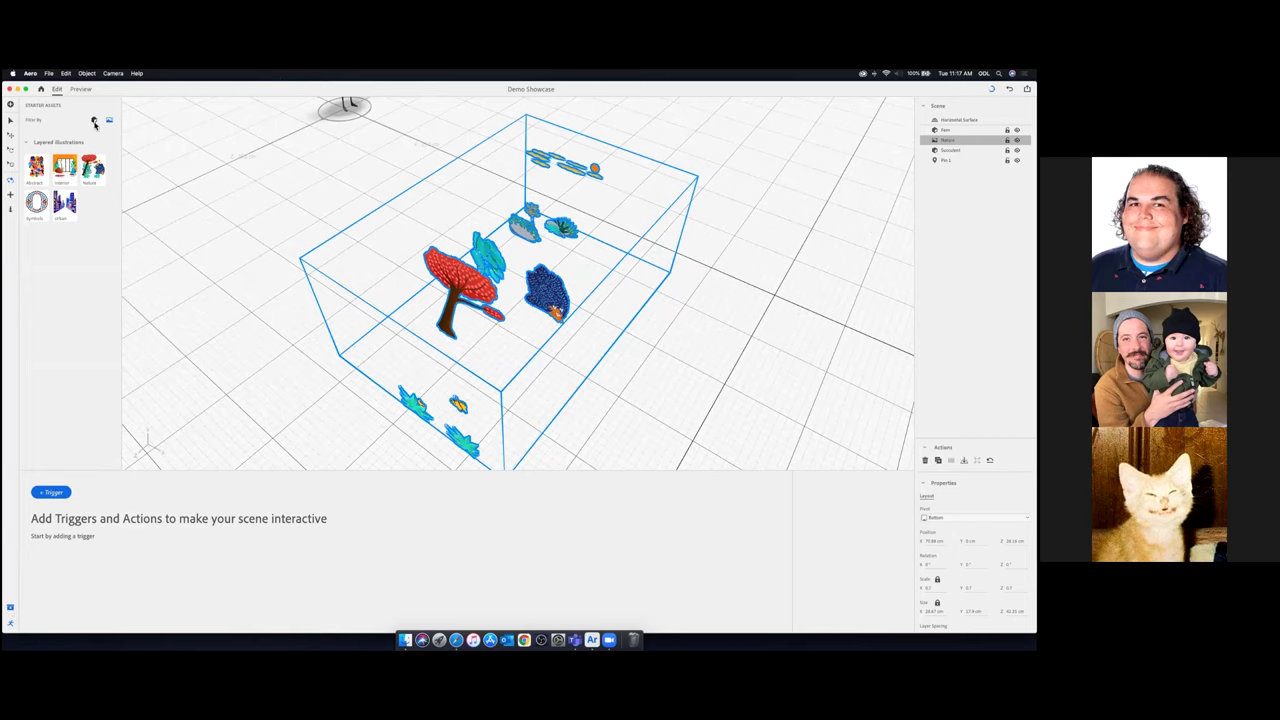
click(94, 121)
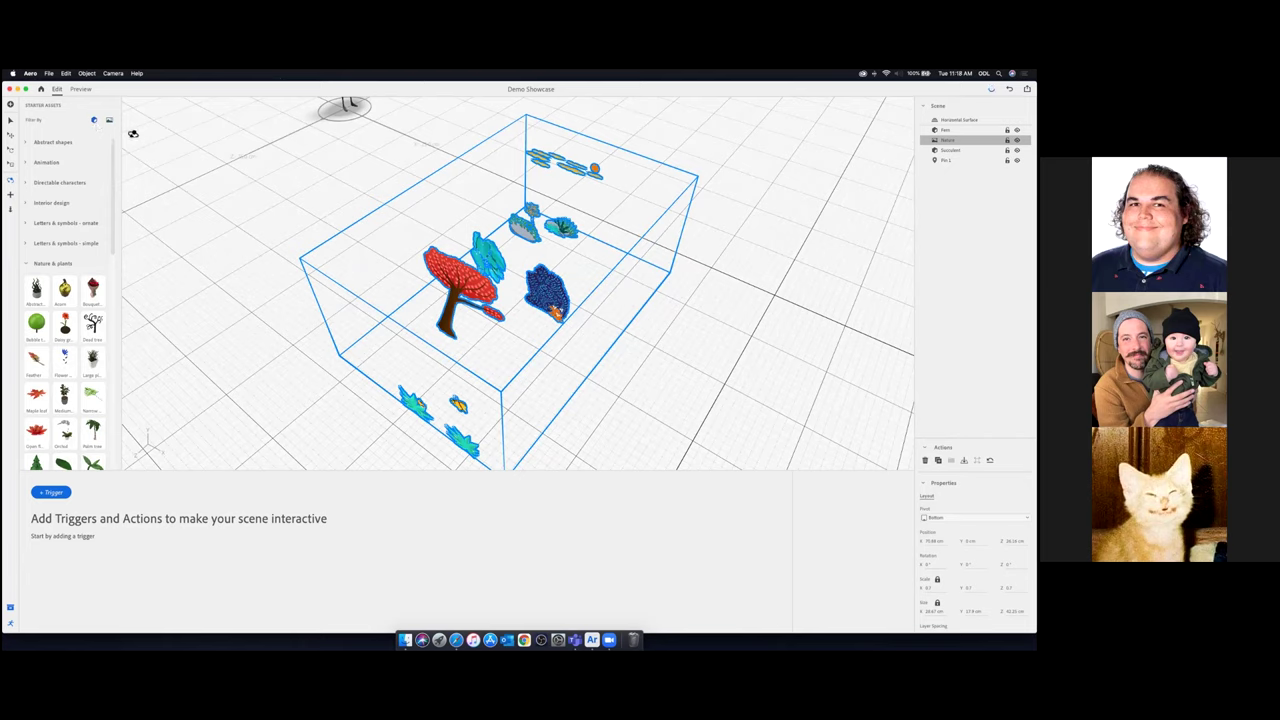
scroll(65, 300, down, 10)
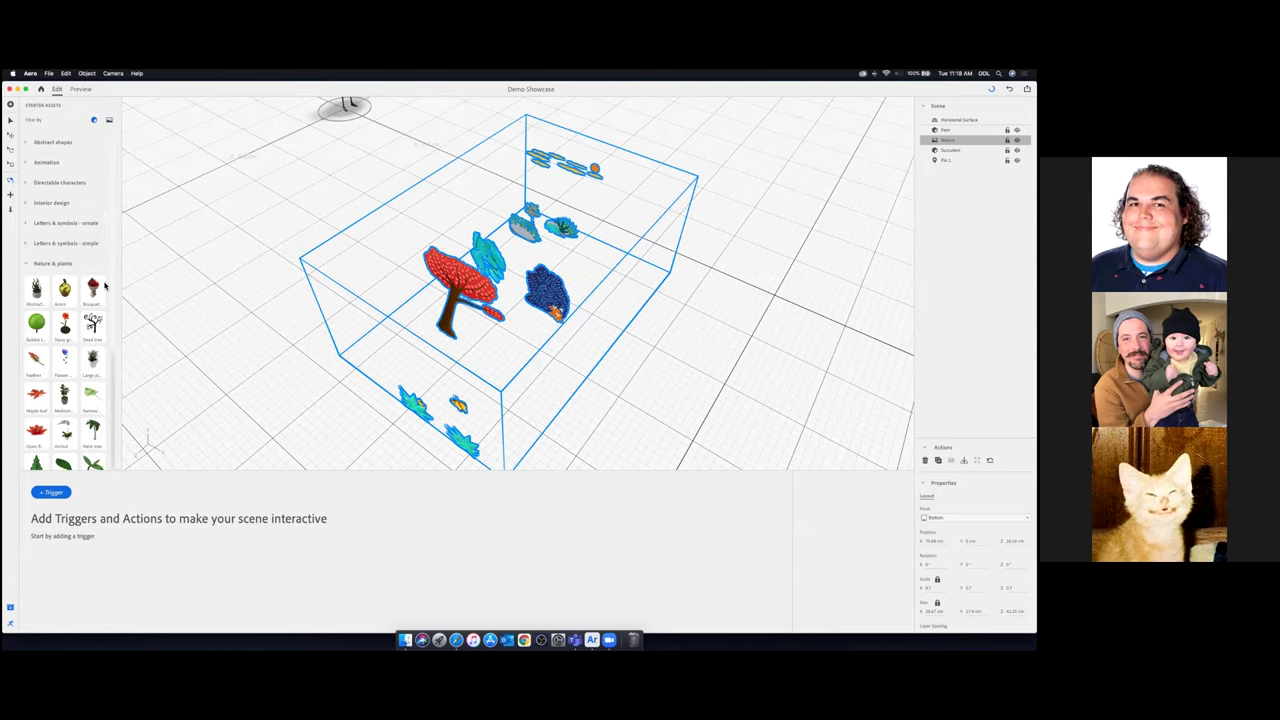
scroll(96, 316, up, 5)
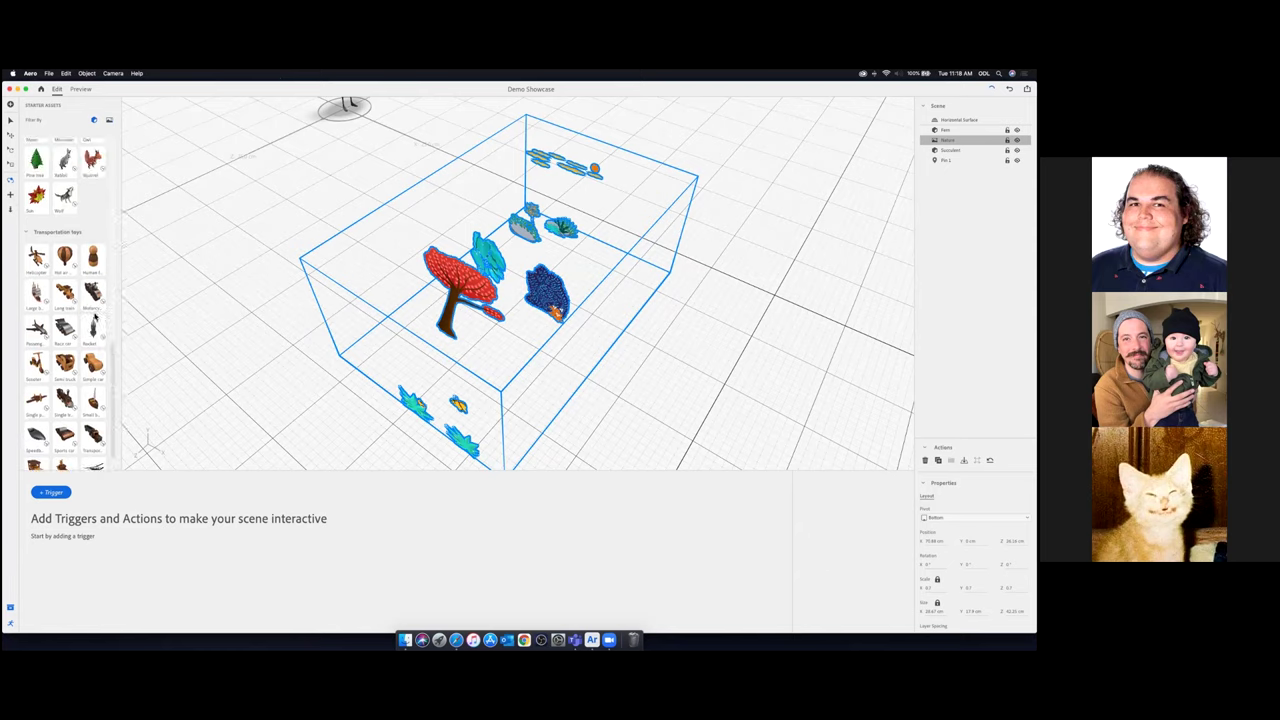
scroll(96, 316, up, 4)
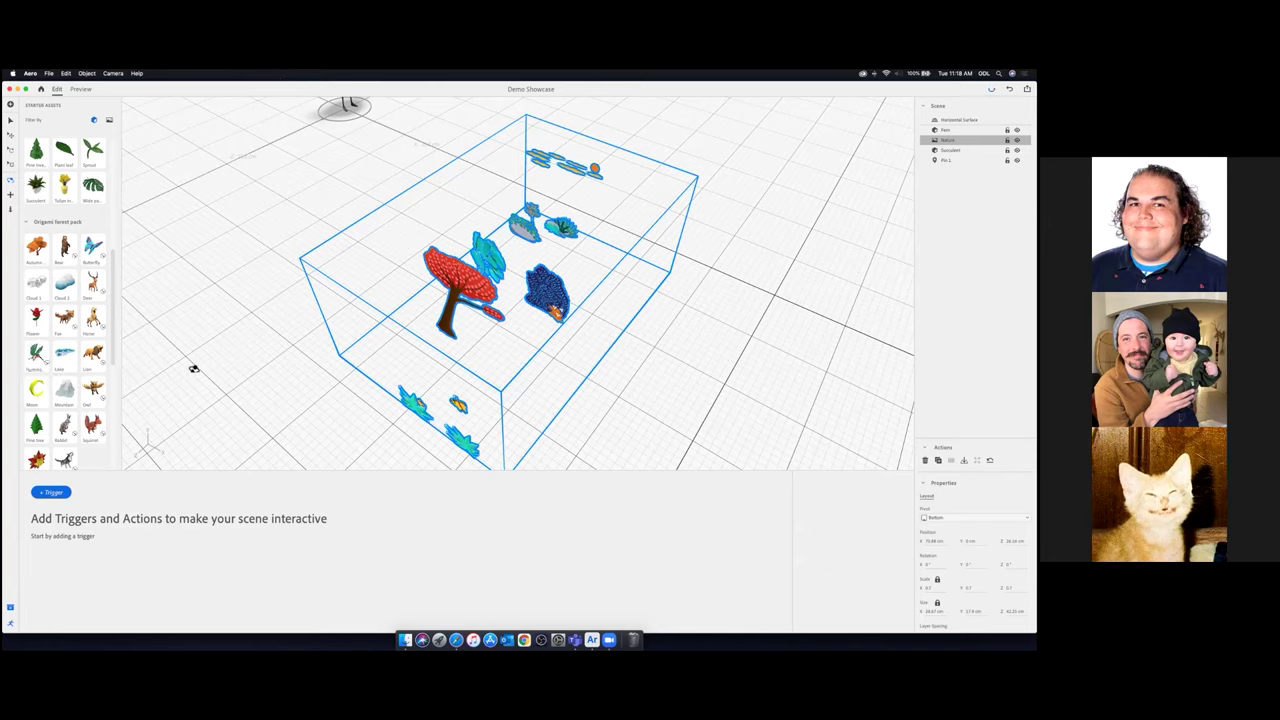
Try adding the origami Lake asset to the scene and delete it
click(64, 352)
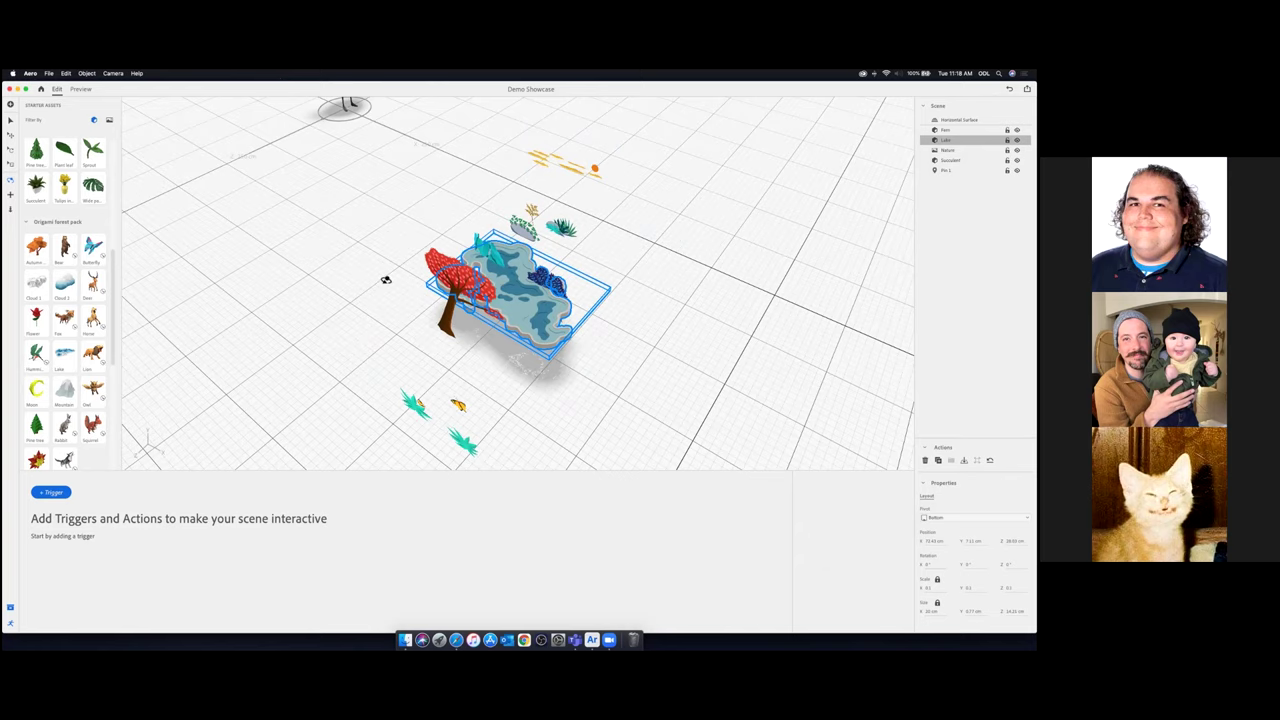
key(Delete)
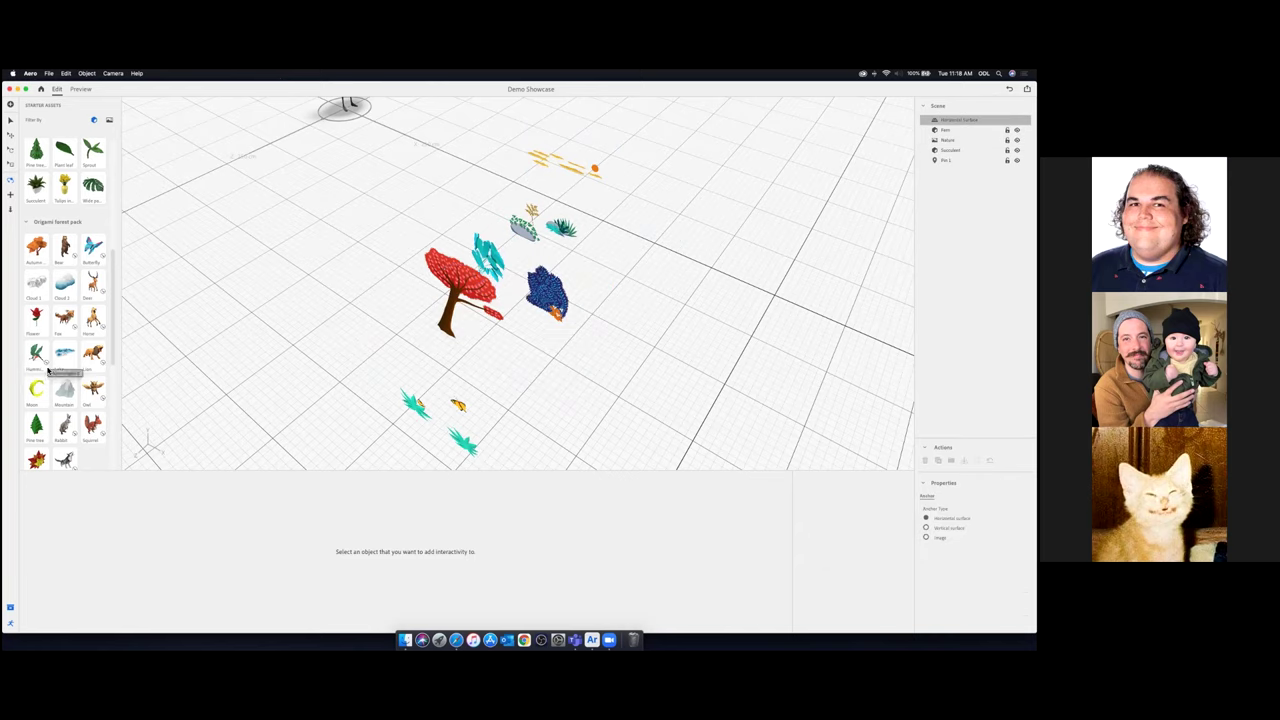
Add the origami Hummingbird, place it by the illustration's front plants and rotate it about its vertical axis
click(36, 354)
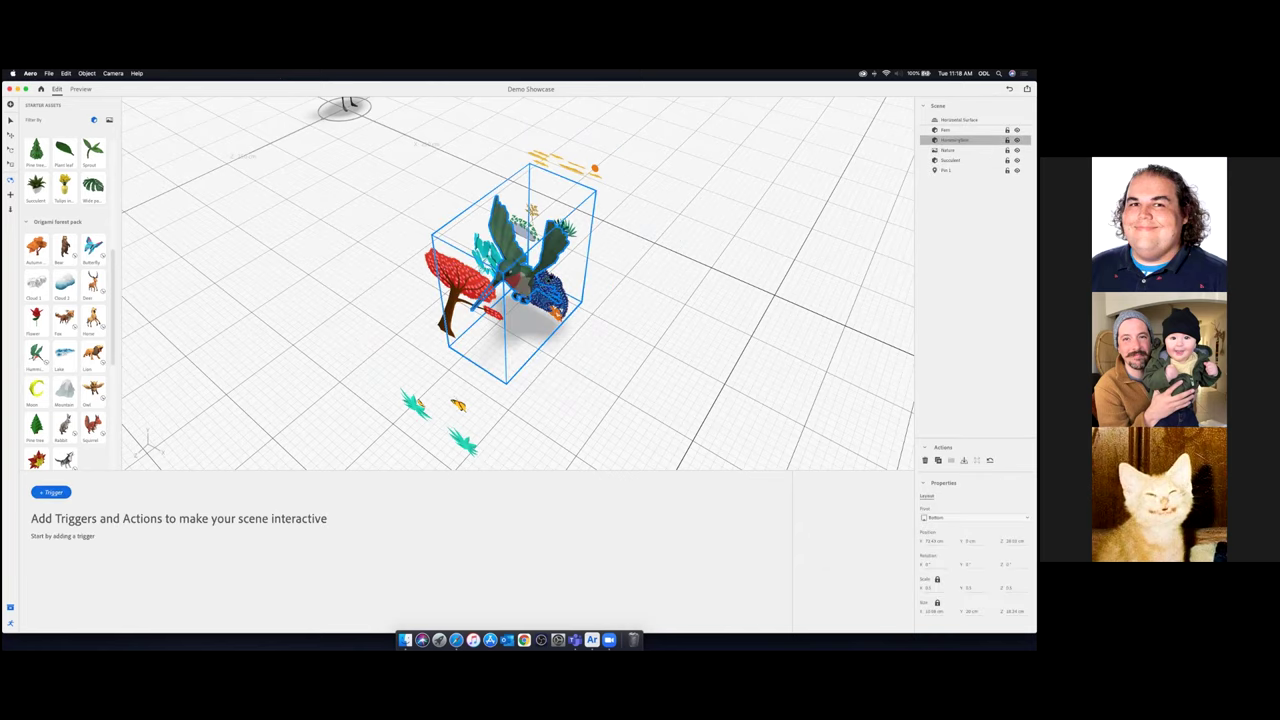
click(14, 122)
drag(500, 342, 355, 384)
drag(407, 417, 455, 409)
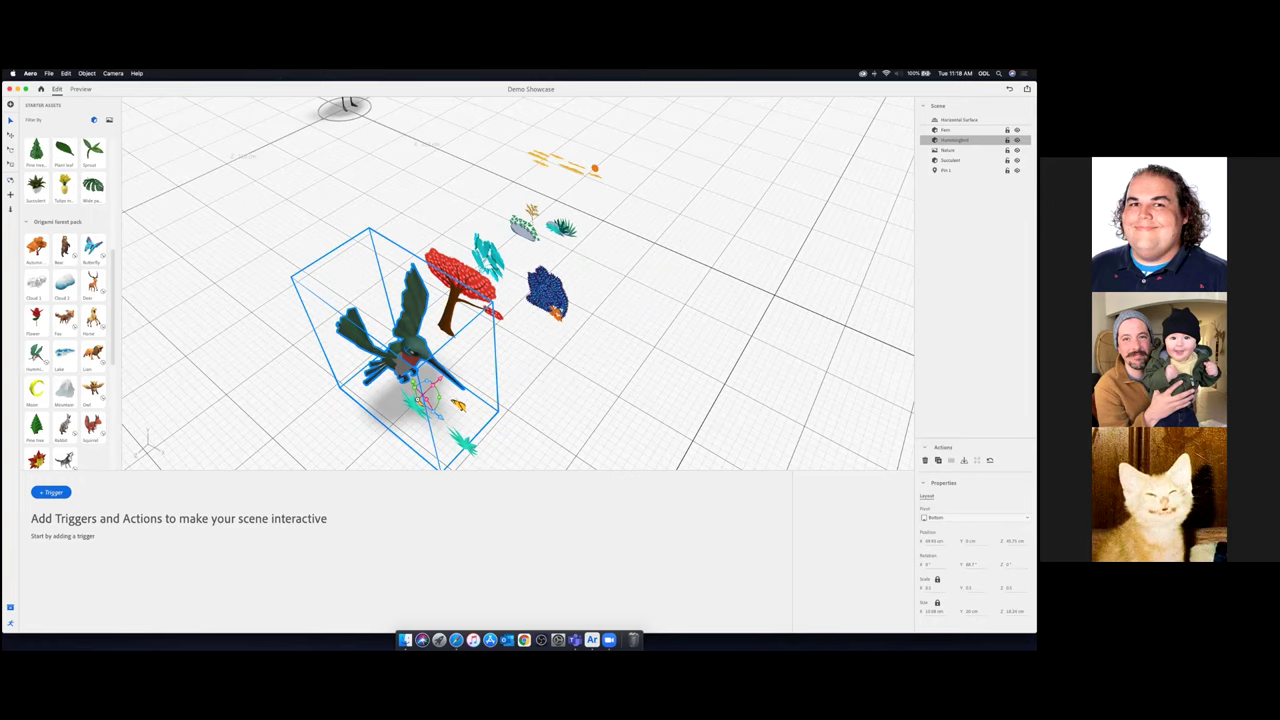
Scale the hummingbird down to 0.1, then deselect it
drag(935, 611, 899, 611)
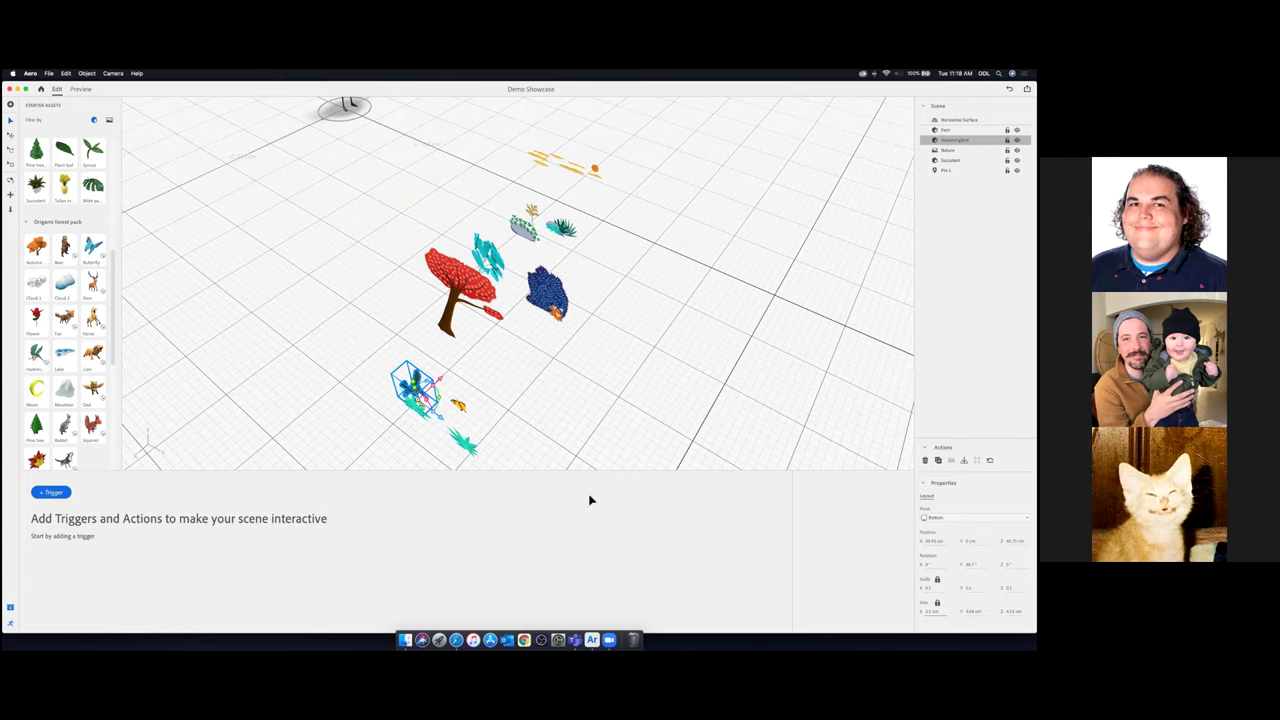
drag(471, 384, 476, 358)
click(370, 406)
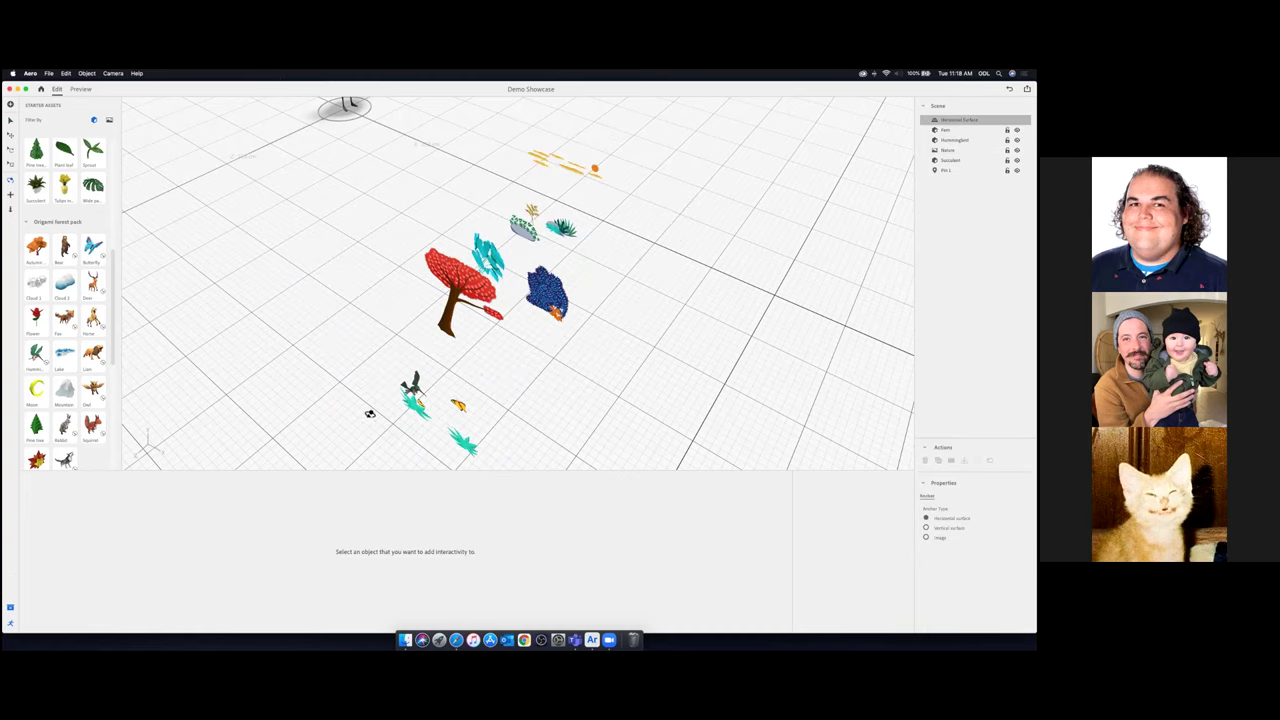
Move the hummingbird off the first turquoise succulent and raise it just above the second one
drag(374, 408, 366, 248)
drag(211, 242, 232, 230)
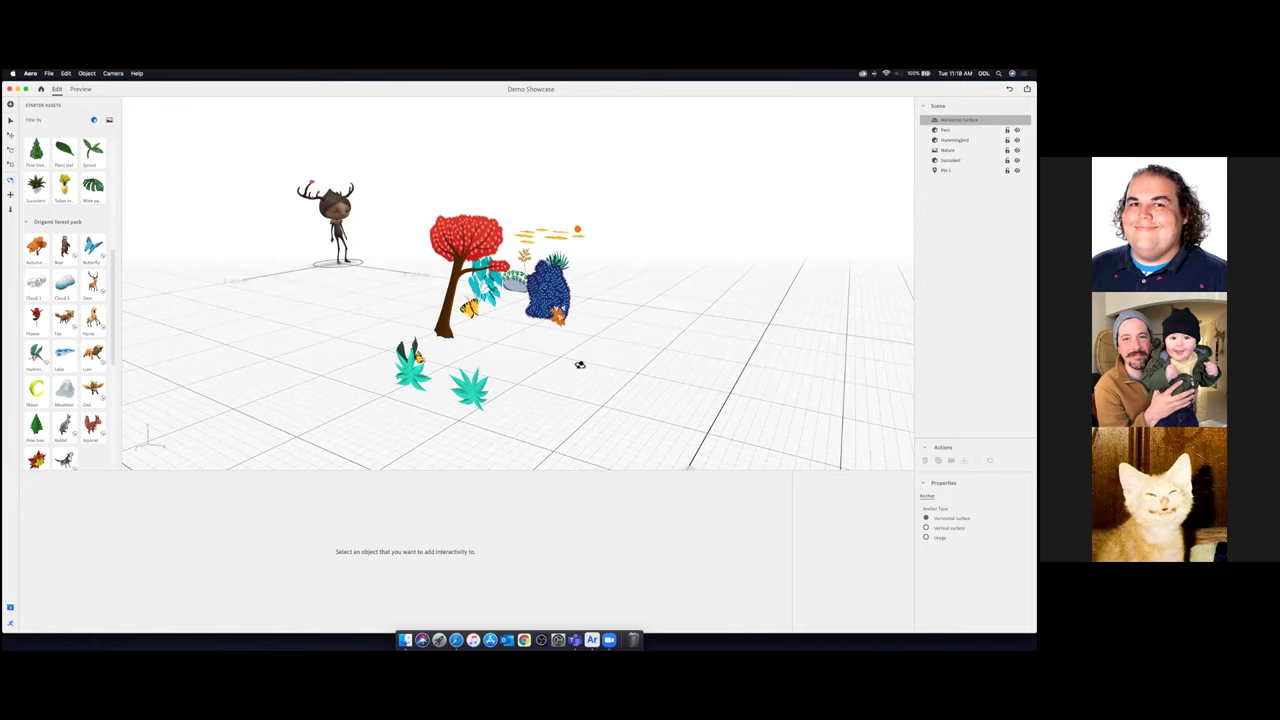
click(12, 122)
click(412, 354)
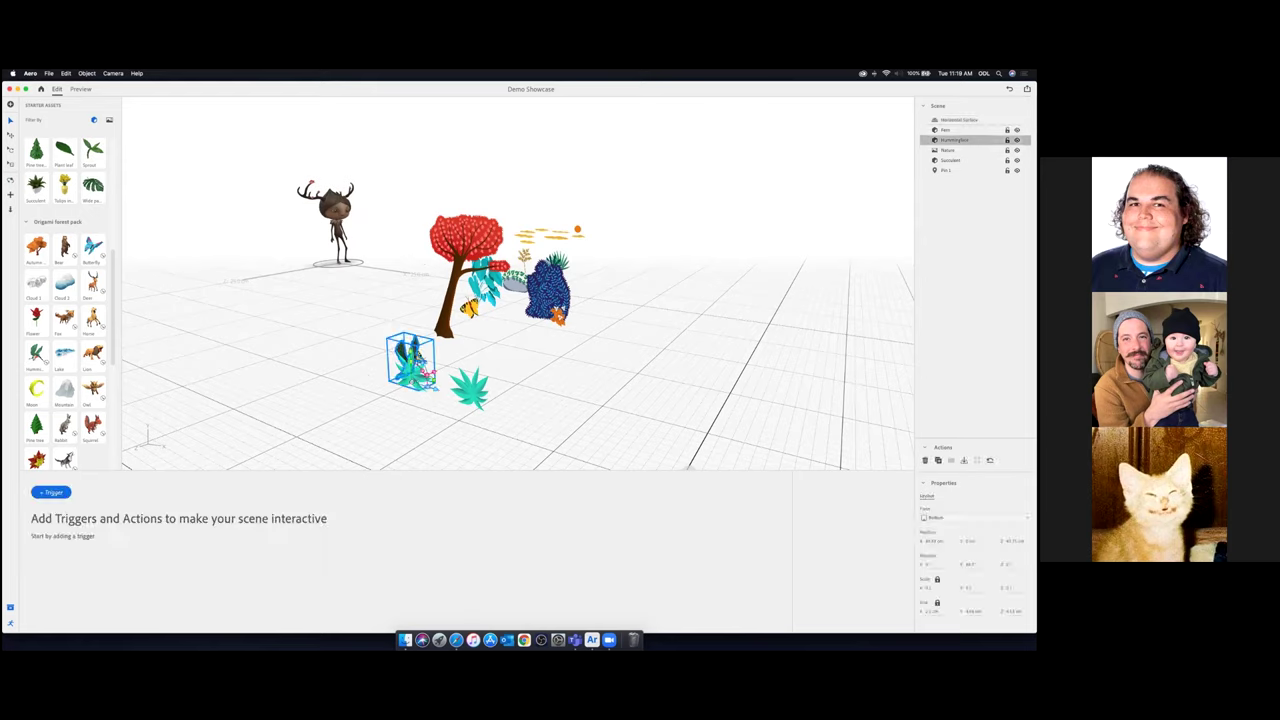
drag(413, 359, 524, 378)
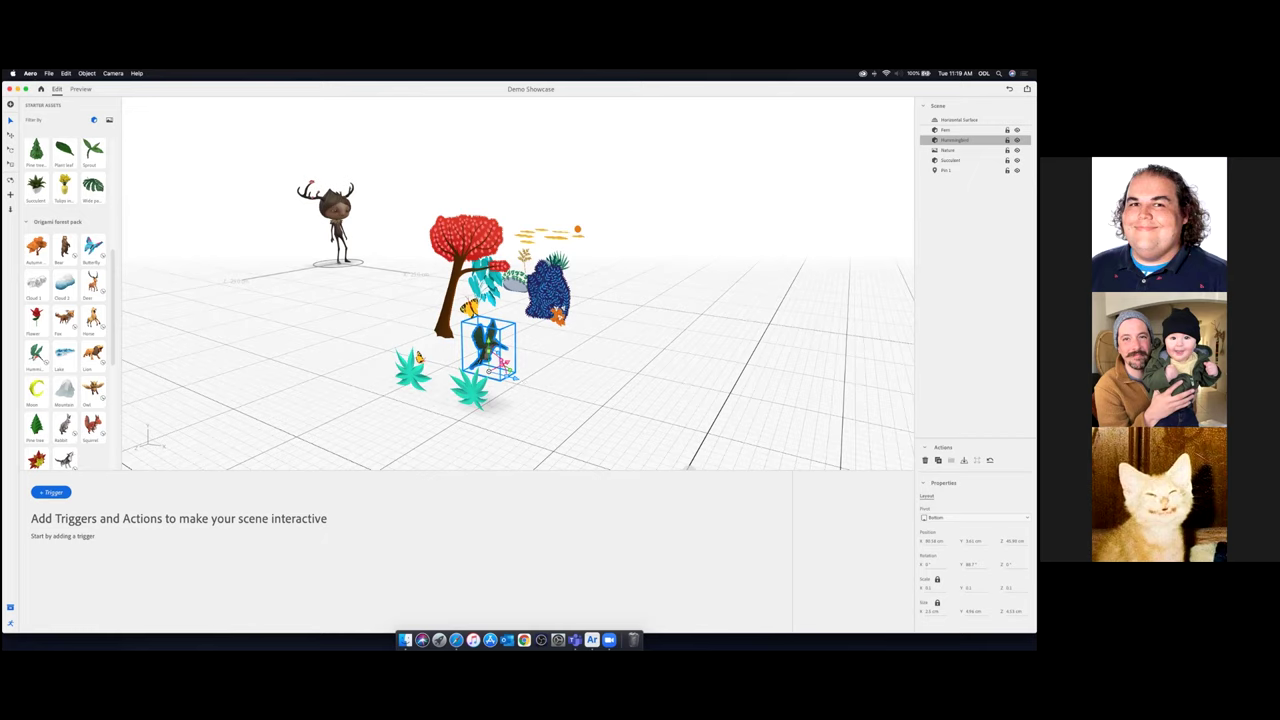
Rotate the hummingbird around its Y and X axes and shrink it further above the second succulent
drag(972, 565, 1024, 565)
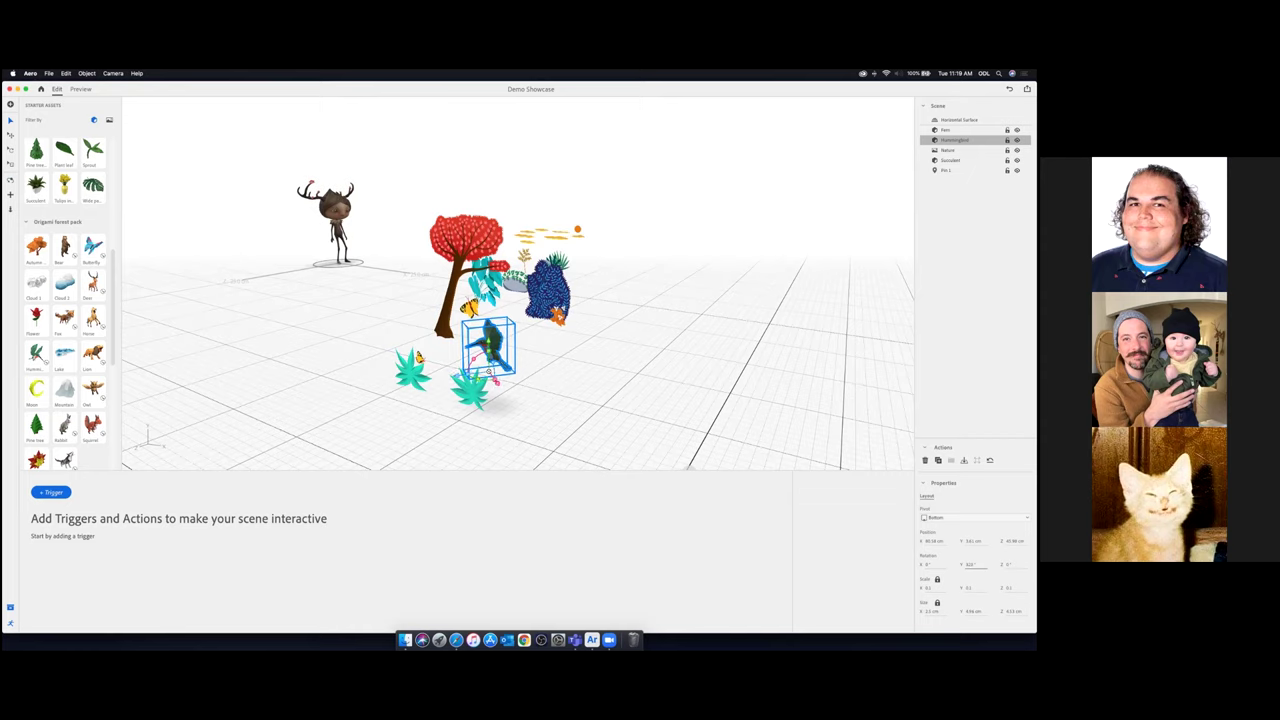
drag(928, 565, 940, 565)
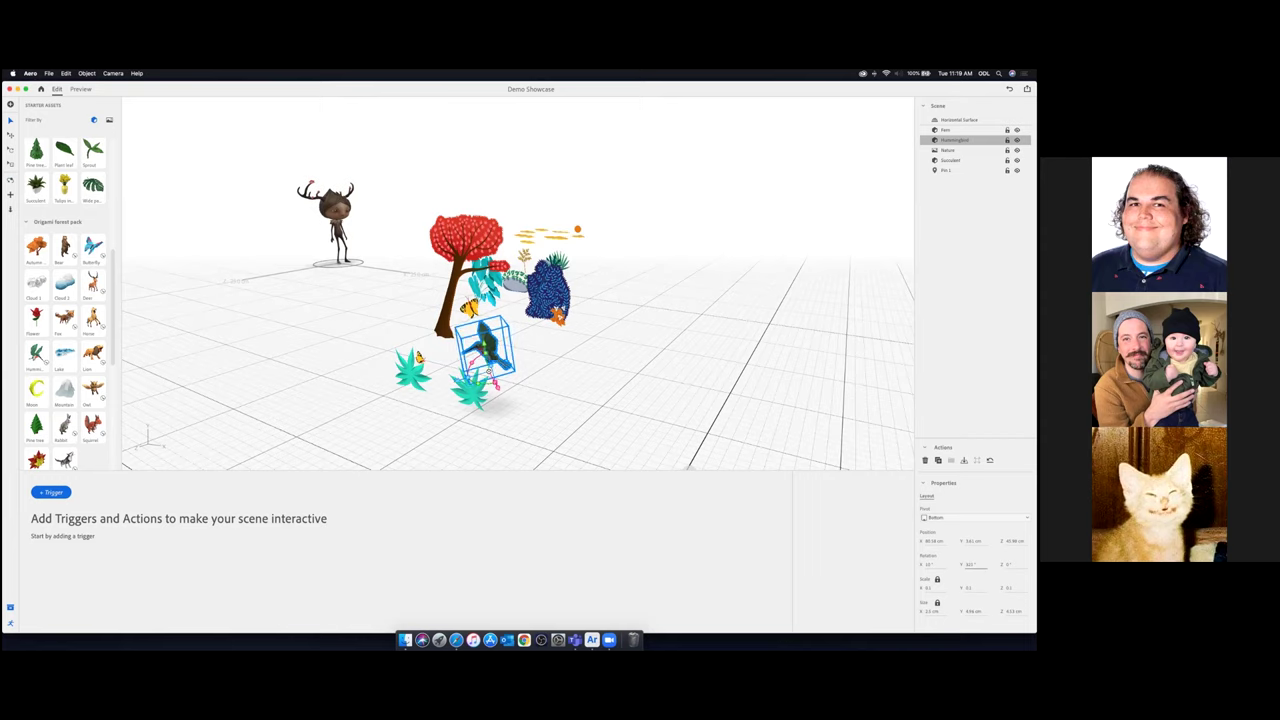
drag(972, 565, 982, 565)
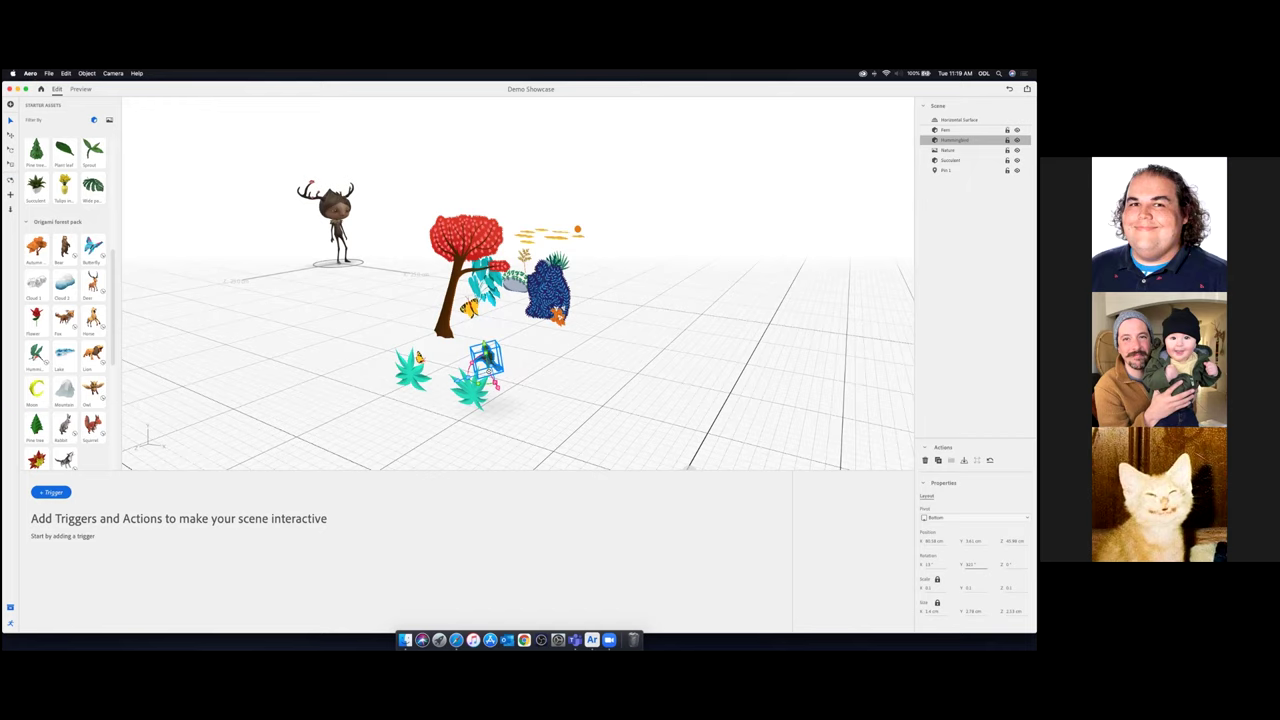
Give the hummingbird a Start trigger with a Play animation action, play its flying clip and review the action's settings
click(55, 492)
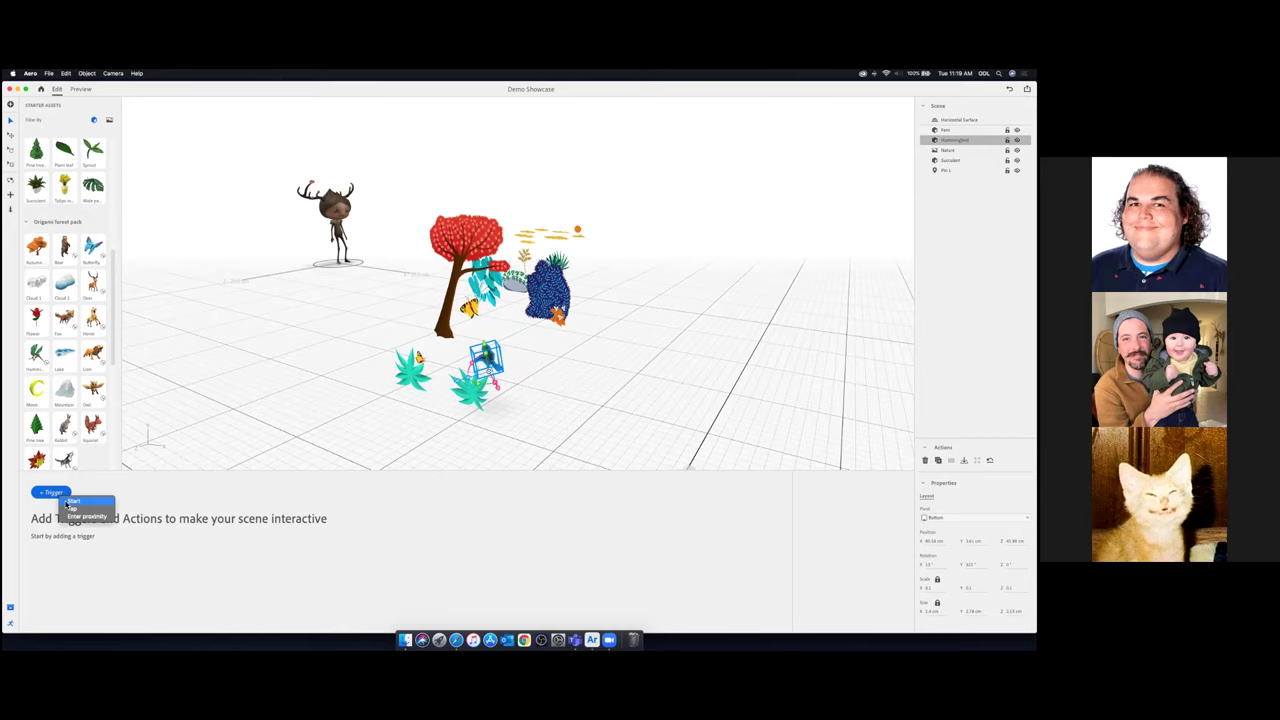
click(68, 501)
click(75, 493)
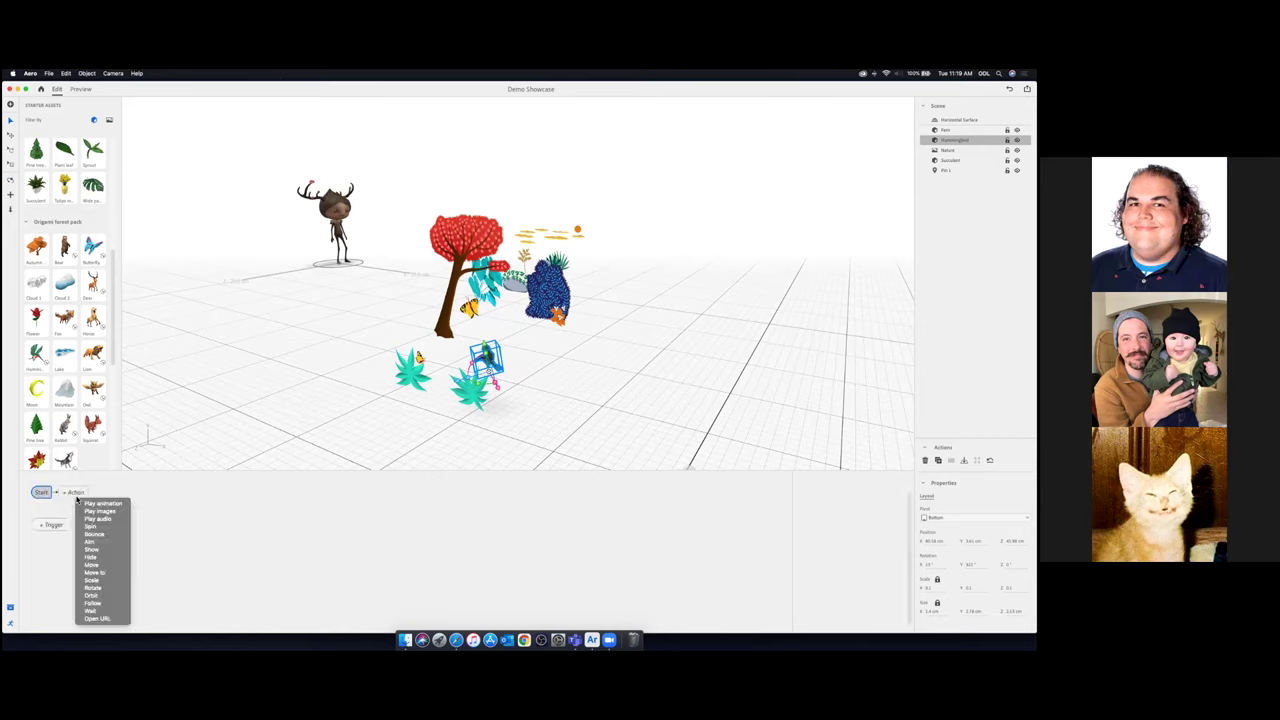
click(112, 504)
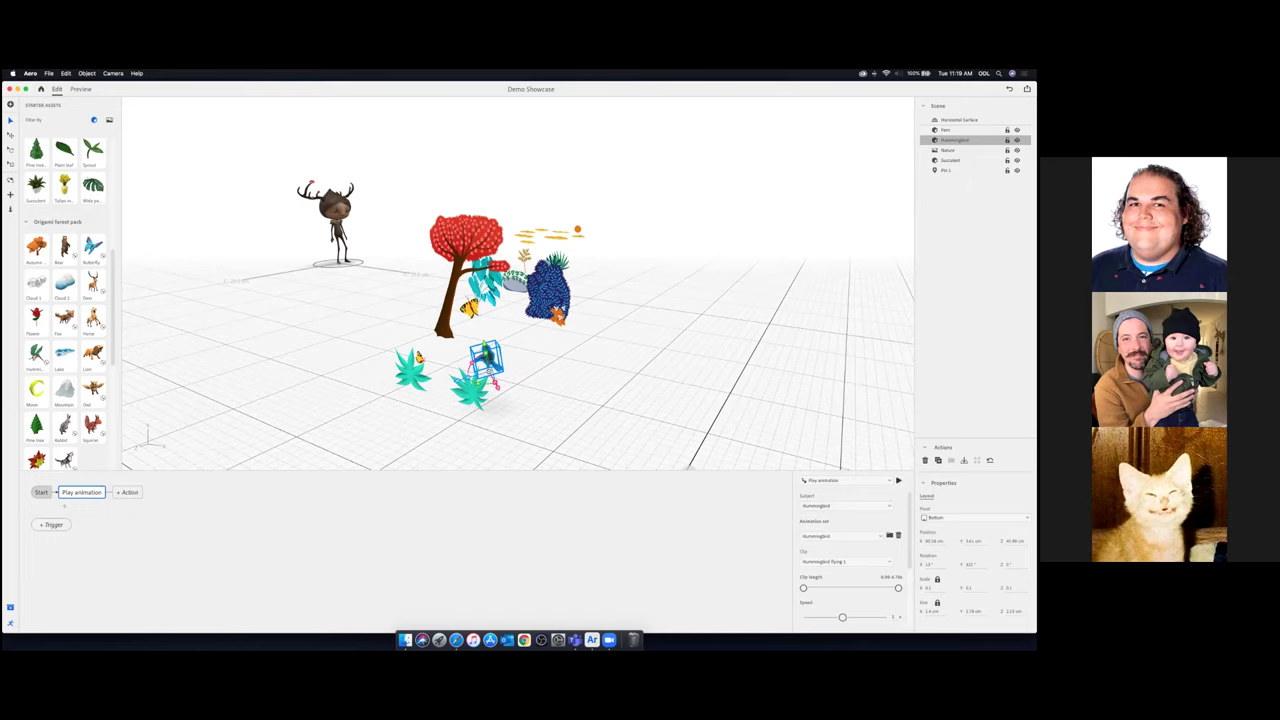
click(899, 481)
scroll(850, 560, down, 2)
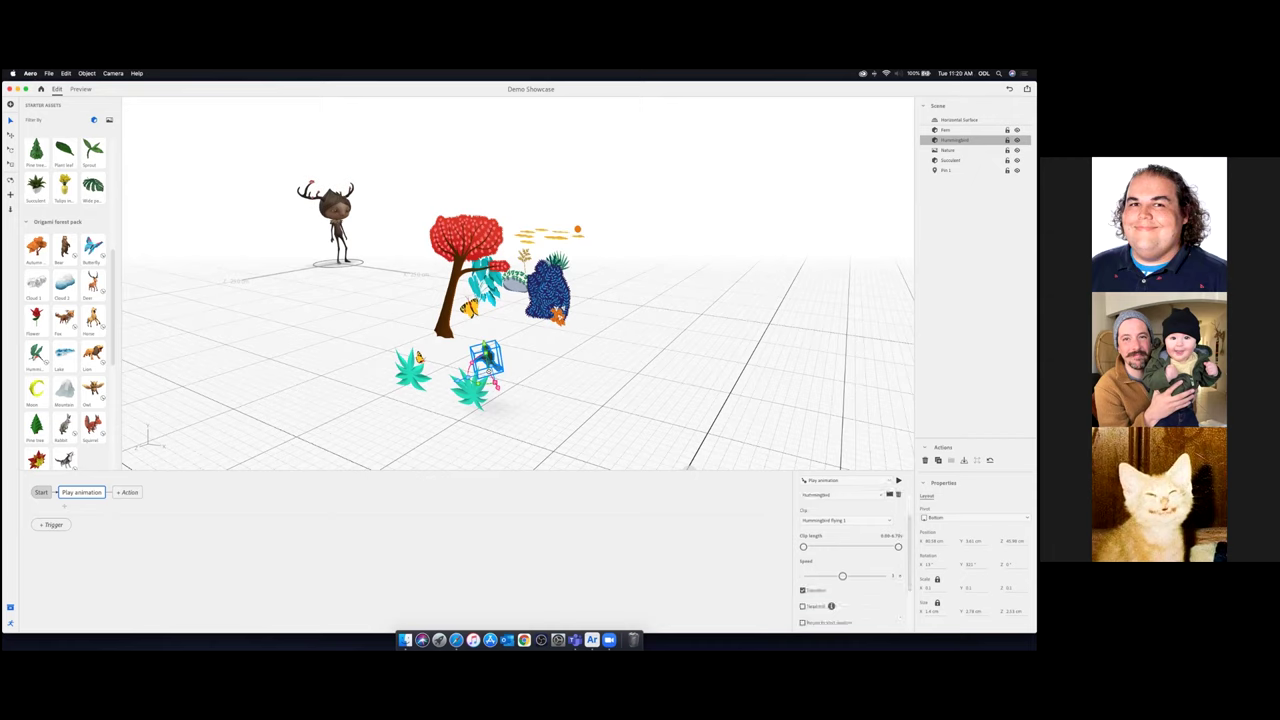
scroll(810, 600, down, 4)
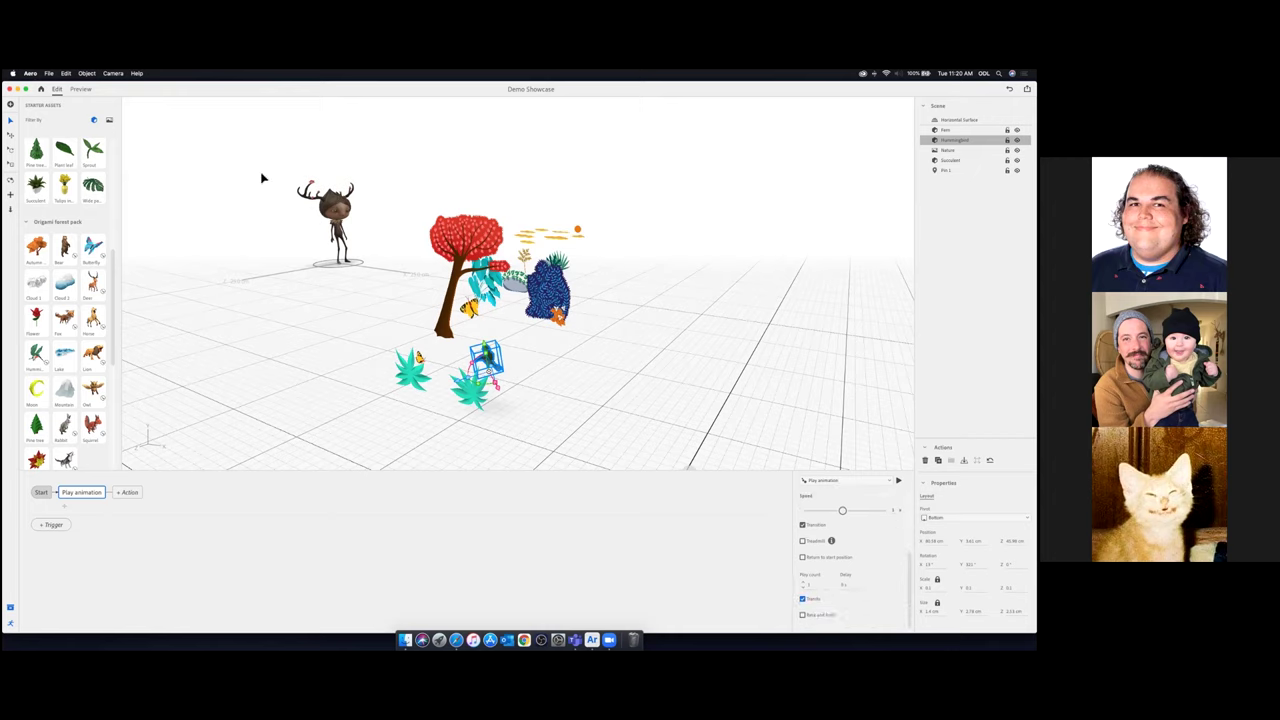
Preview the scene, examine the animated hummingbird from closer and farther away, and return to editing
click(80, 89)
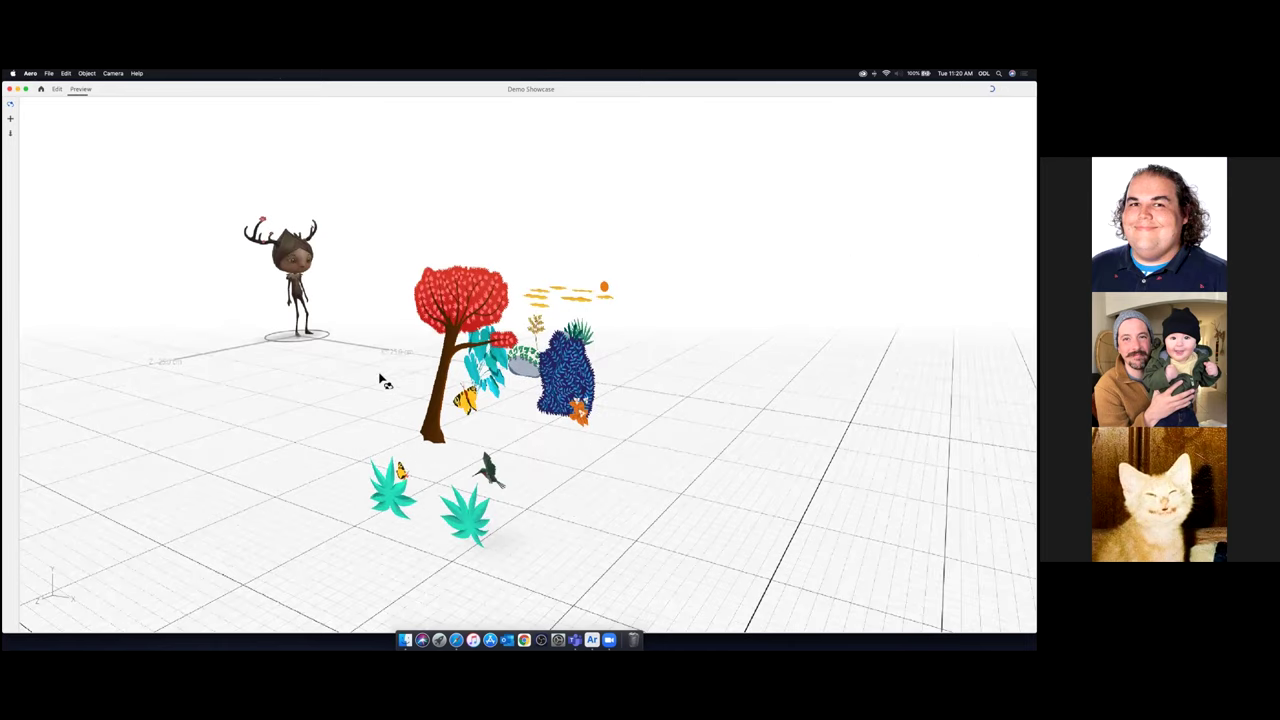
drag(398, 371, 638, 485)
scroll(580, 468, up, 10)
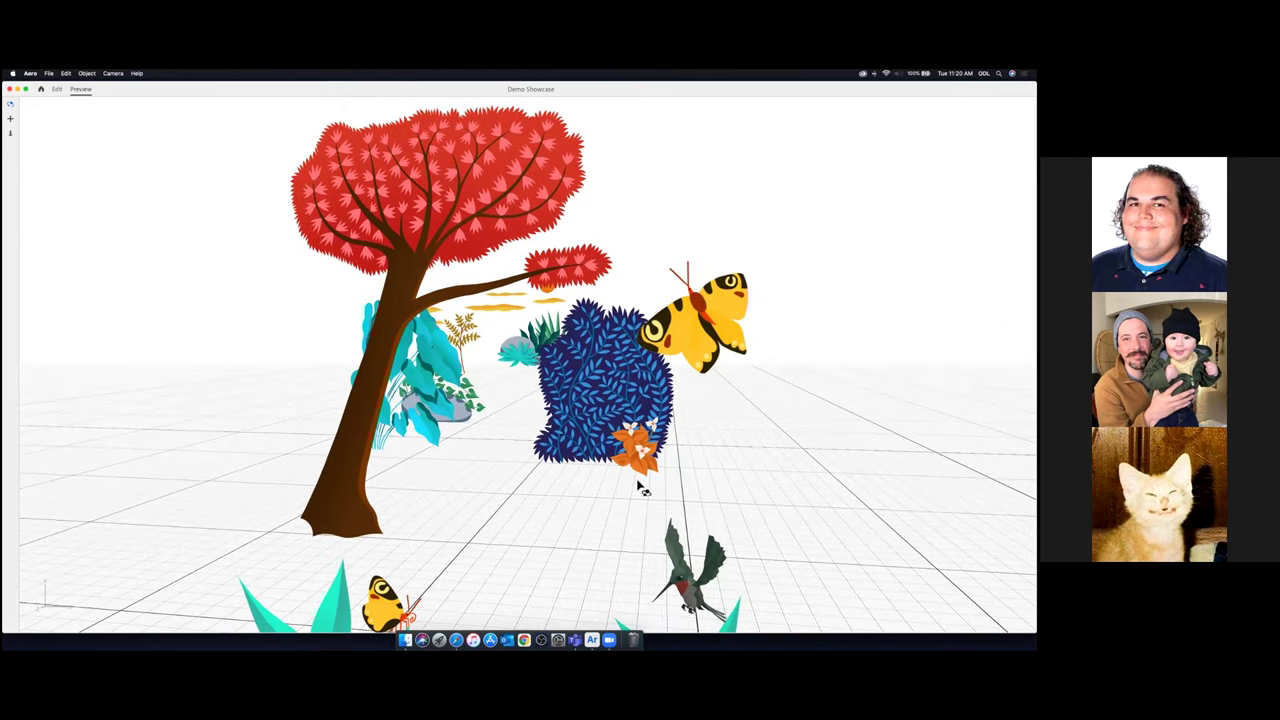
scroll(638, 481, down, 5)
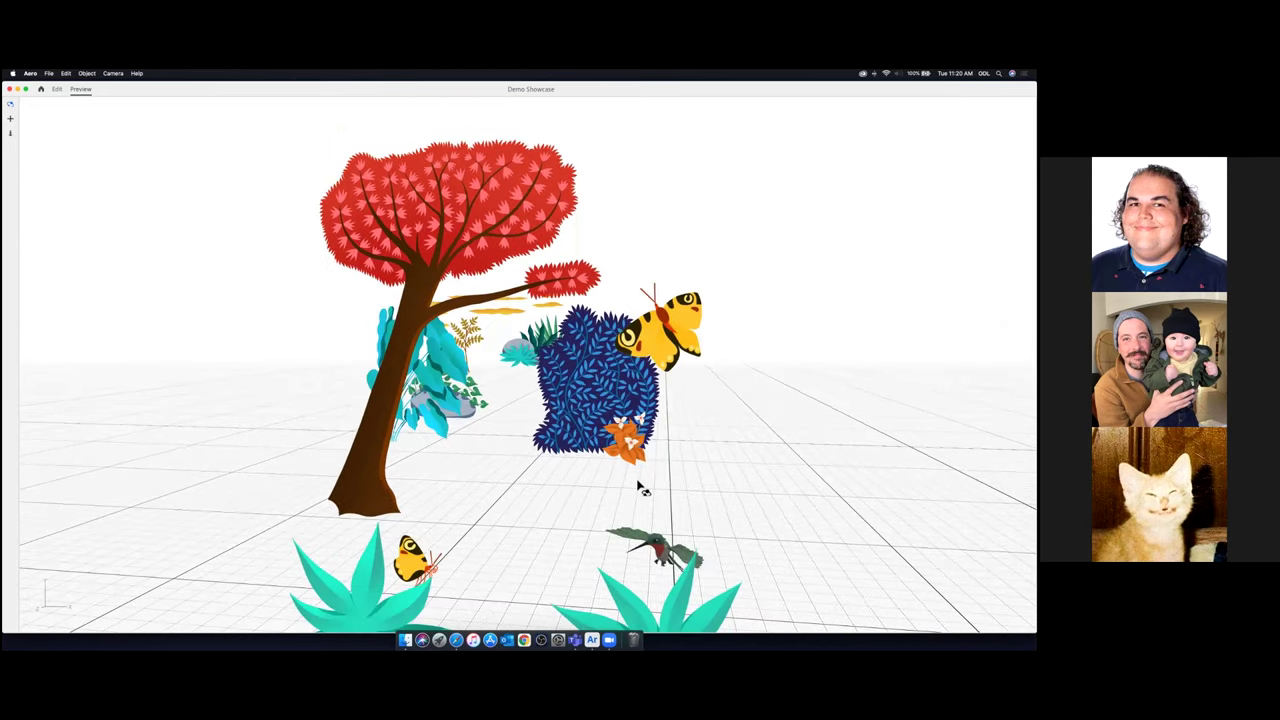
scroll(638, 481, down, 5)
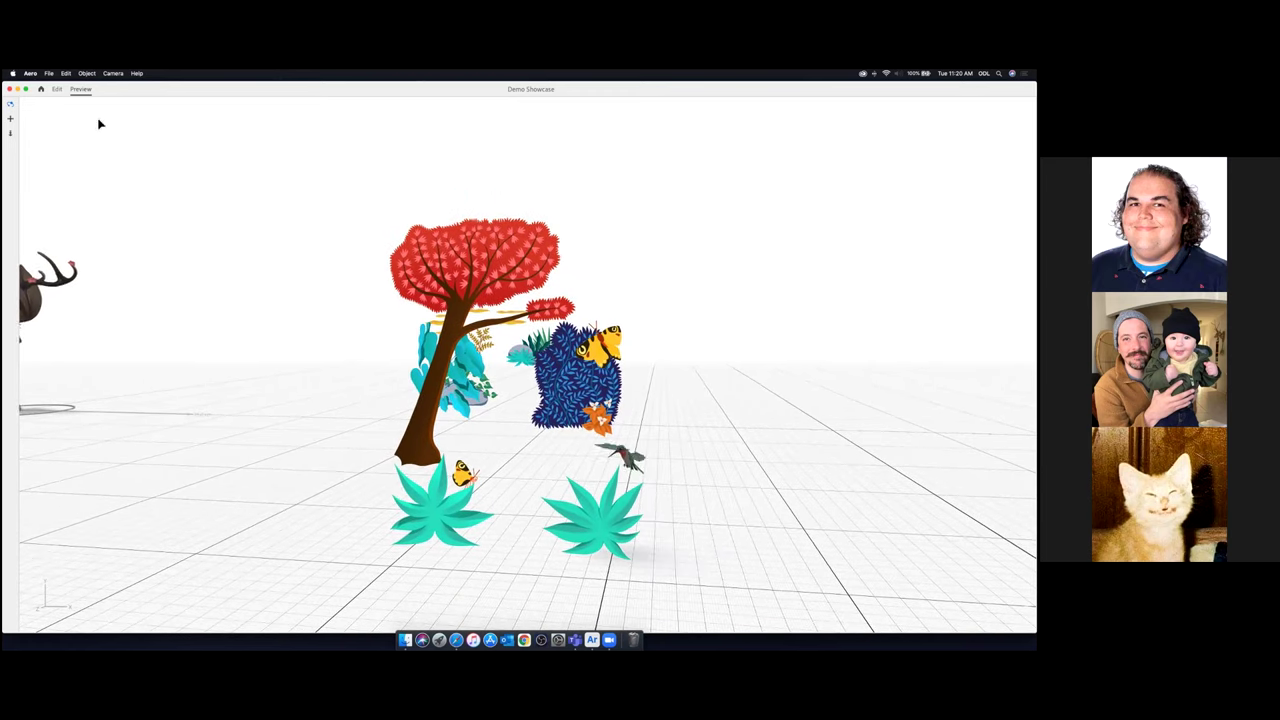
click(57, 89)
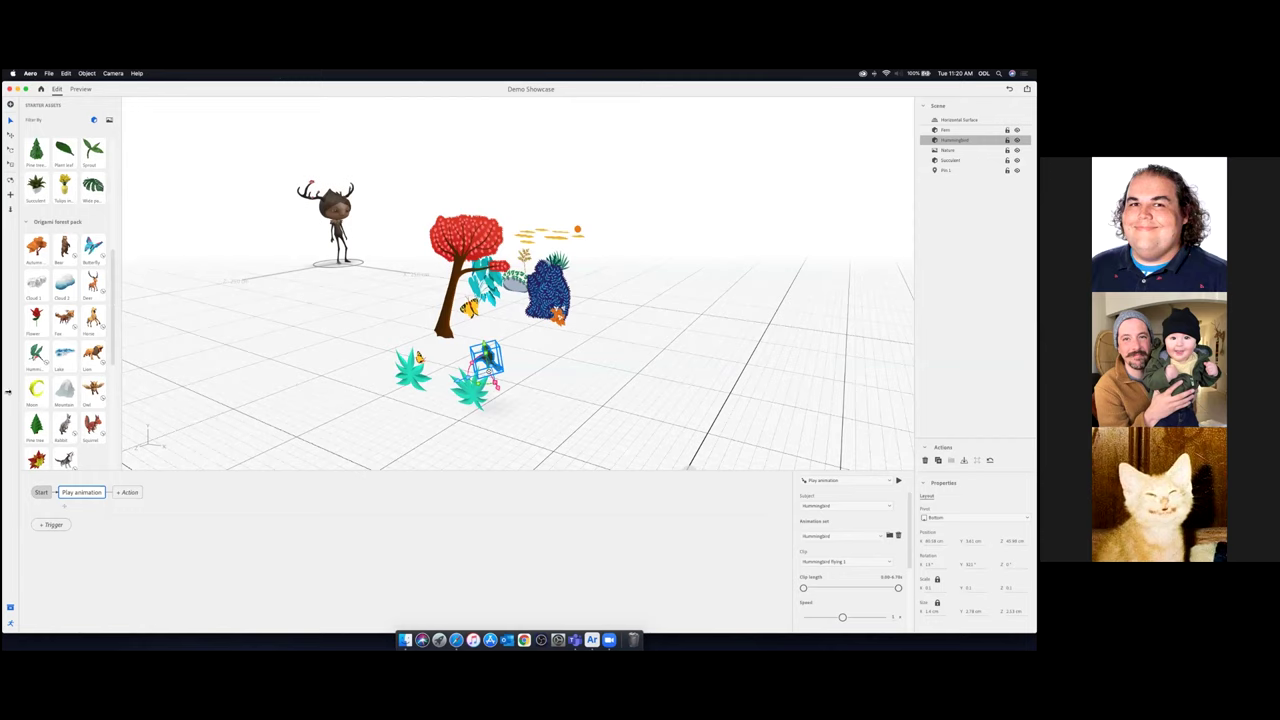
Add the owl from the Origami forest pack, shrink it to a scale of 0.2 and raise it above the plants
click(92, 389)
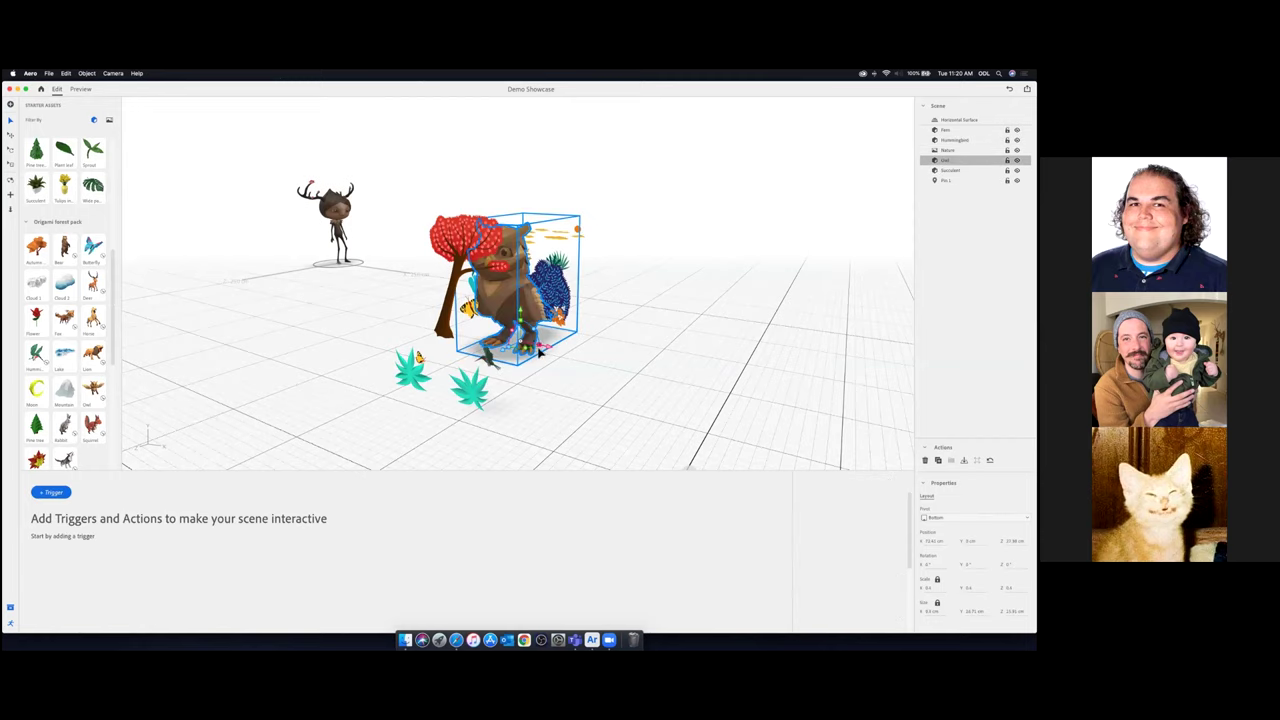
drag(519, 315, 523, 226)
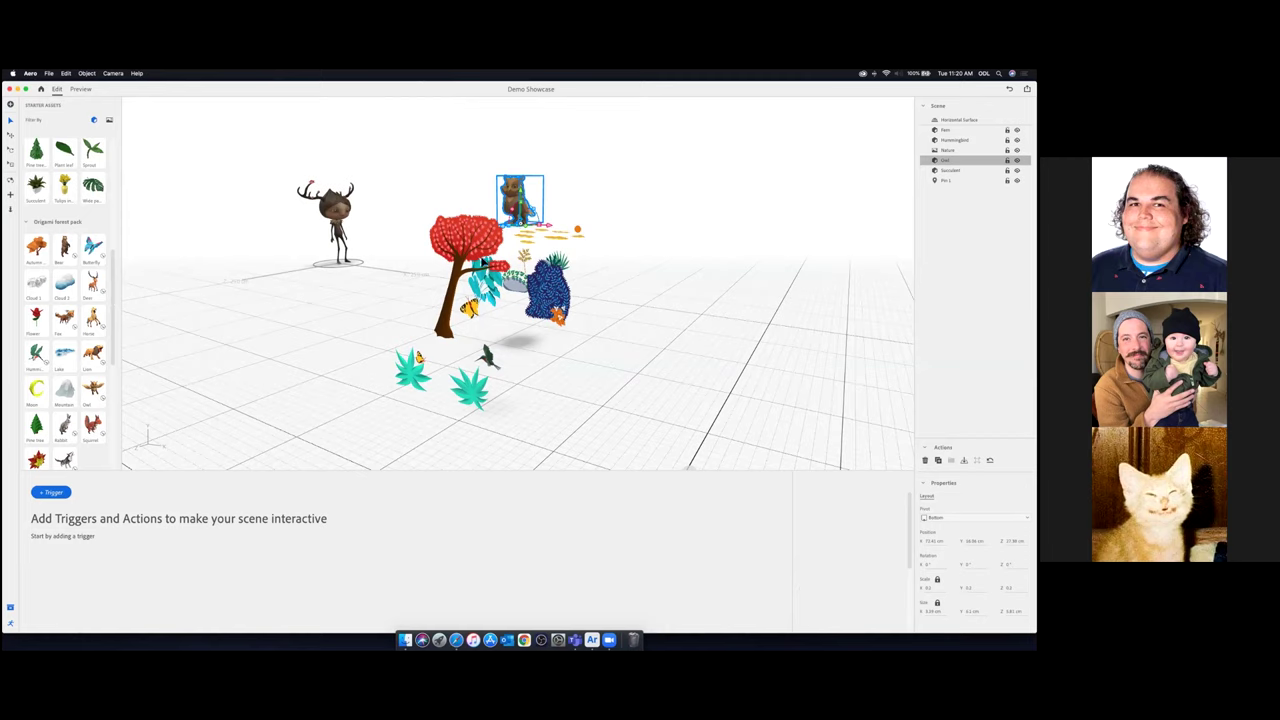
click(488, 279)
click(485, 307)
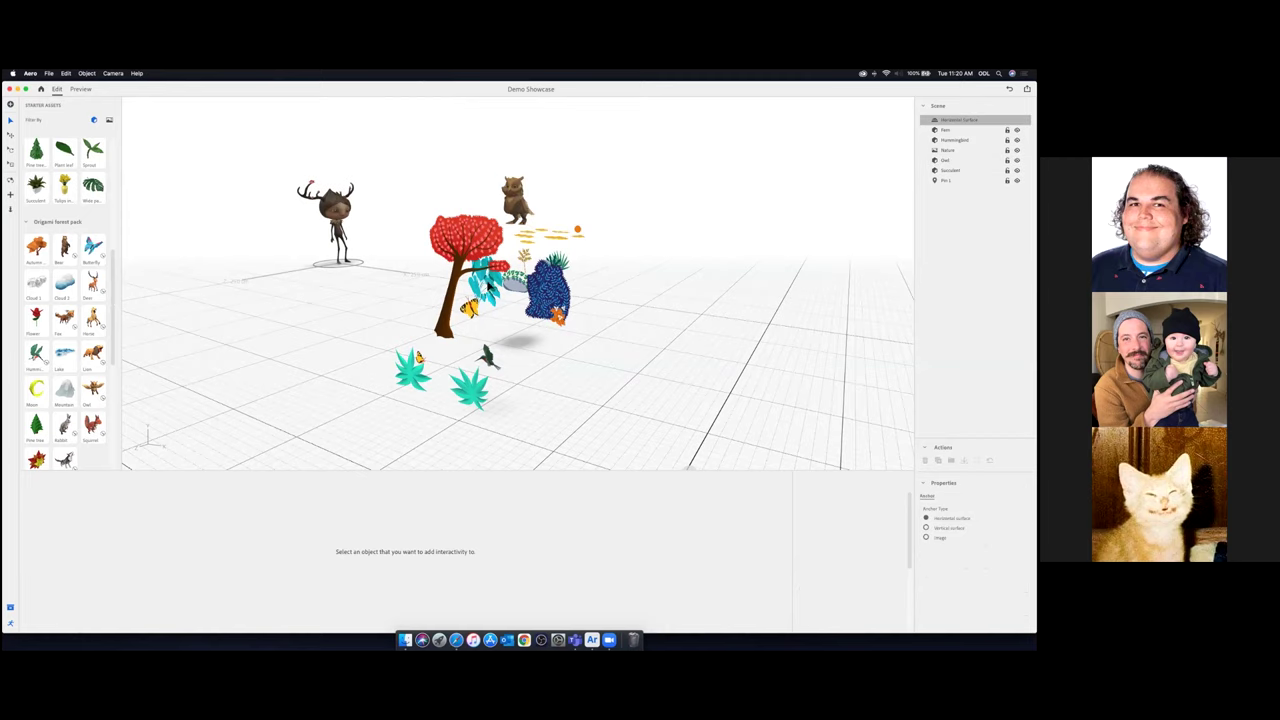
Bring the owl forward to just behind the red tree's canopy and scale it down further
click(520, 203)
right_drag(546, 374, 530, 450)
scroll(553, 348, down, 5)
click(11, 121)
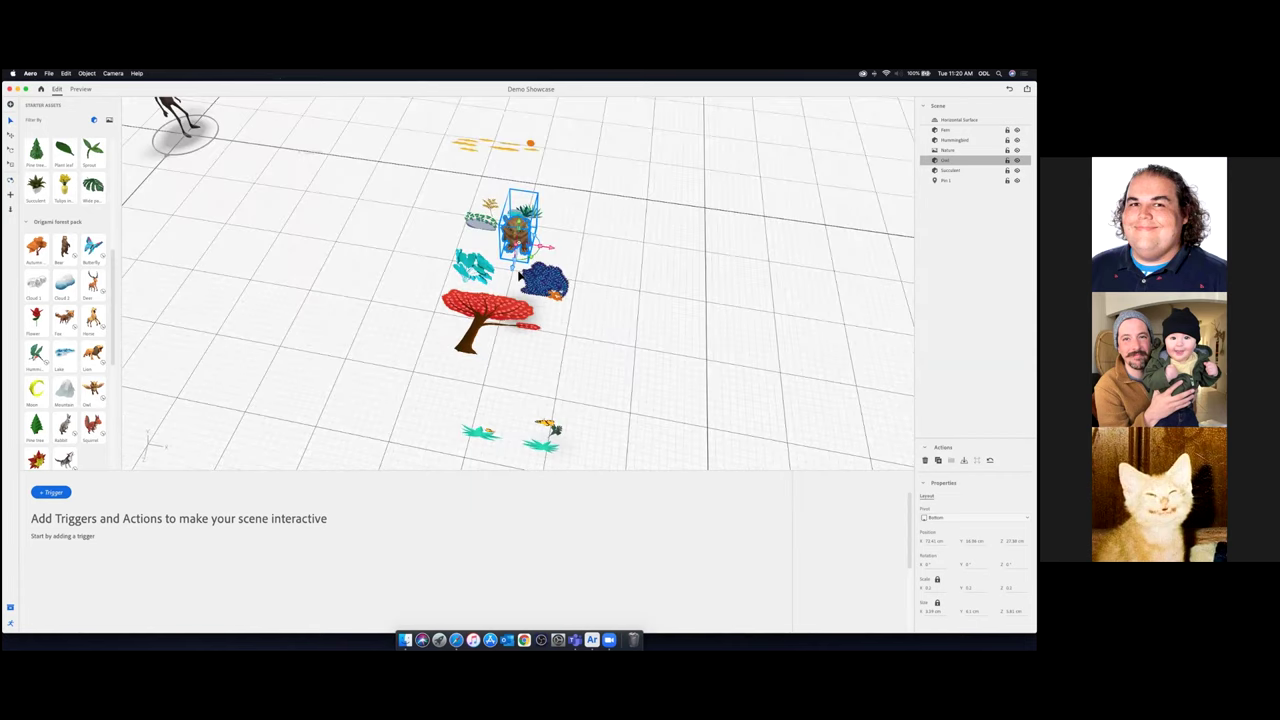
drag(515, 281, 502, 330)
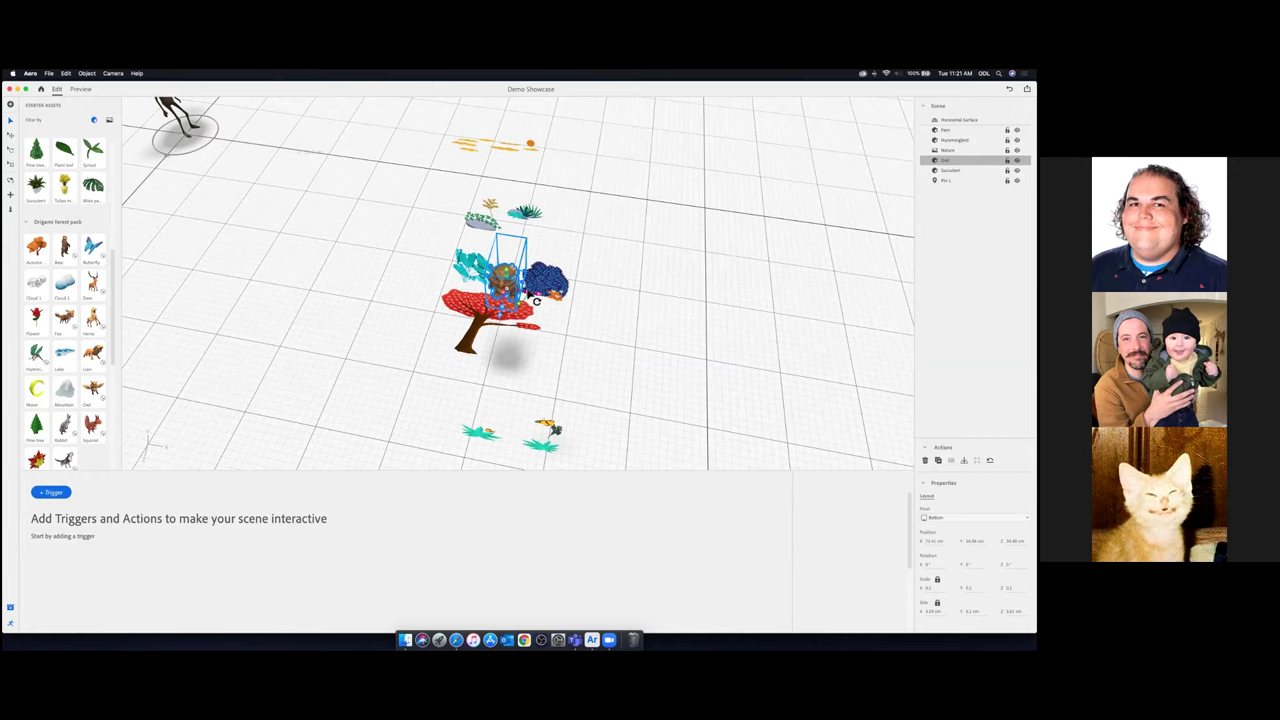
drag(527, 291, 523, 291)
key(super+z)
scroll(510, 290, up, 5)
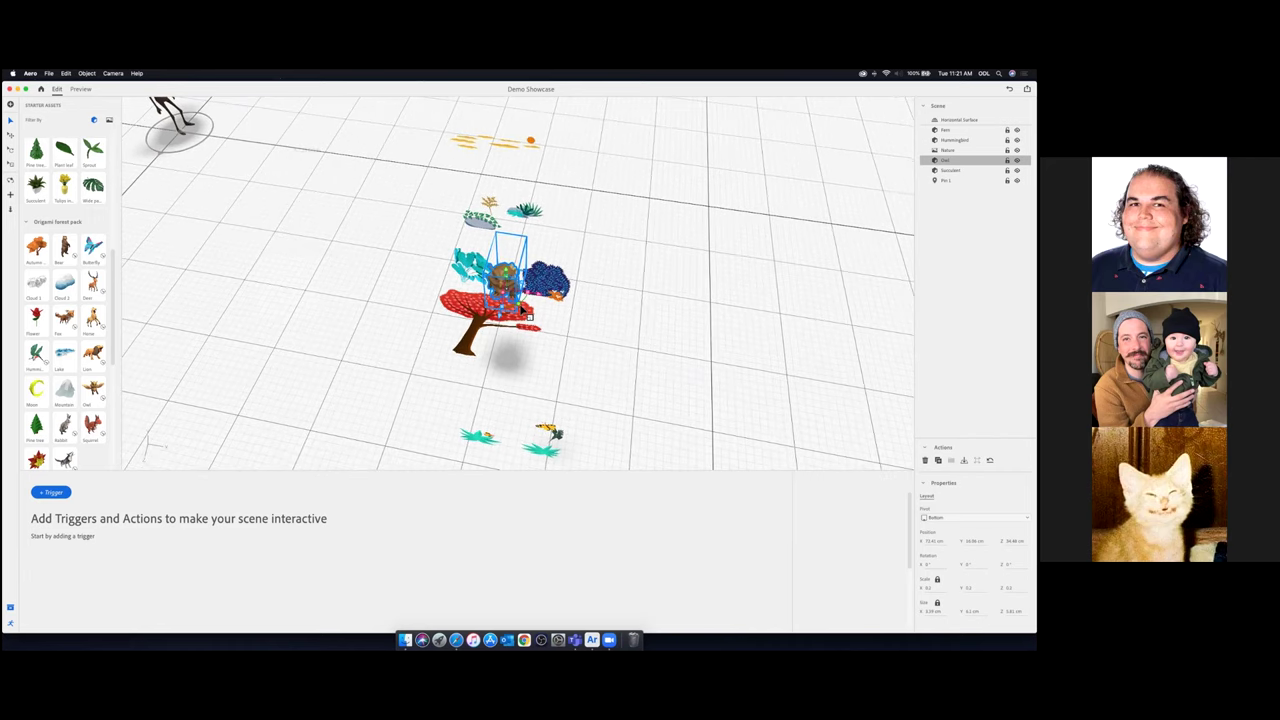
scroll(520, 300, up, 2)
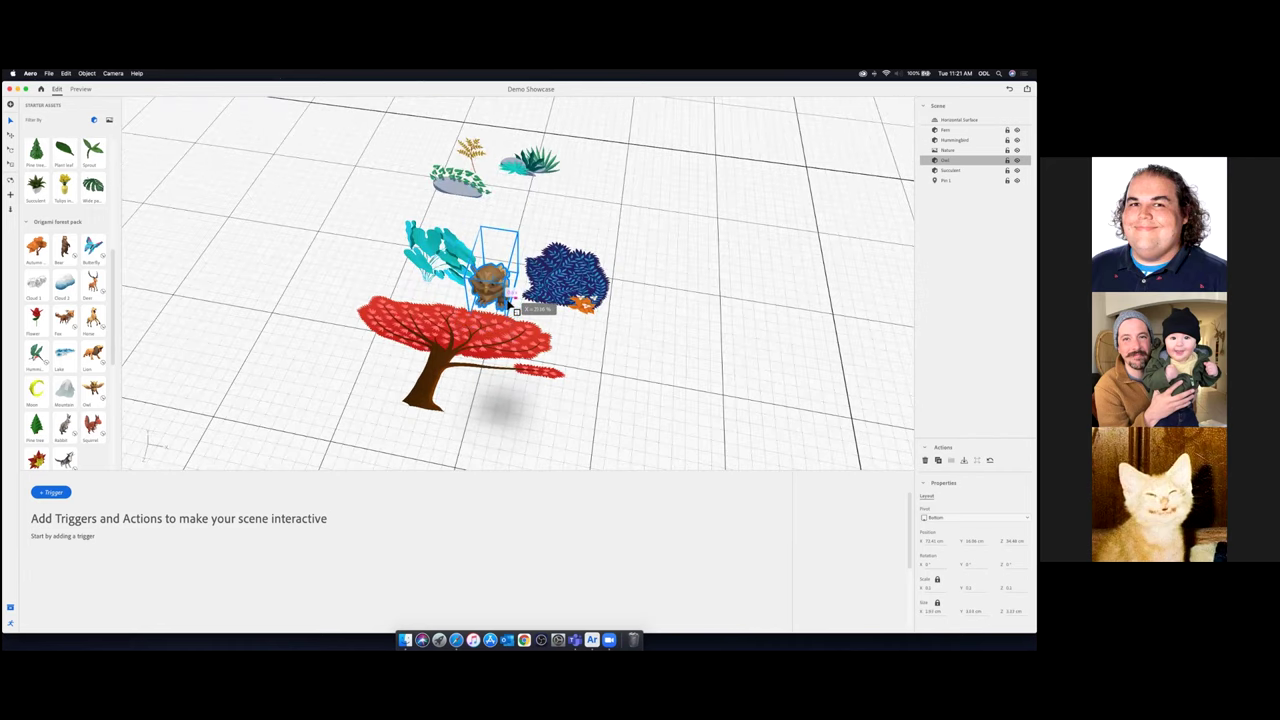
Place the owl over the back of the red tree's canopy and reduce its scale to 0.1
mouse_move(492, 330)
mouse_down()
mouse_move(483, 358)
mouse_move(477, 344)
mouse_up()
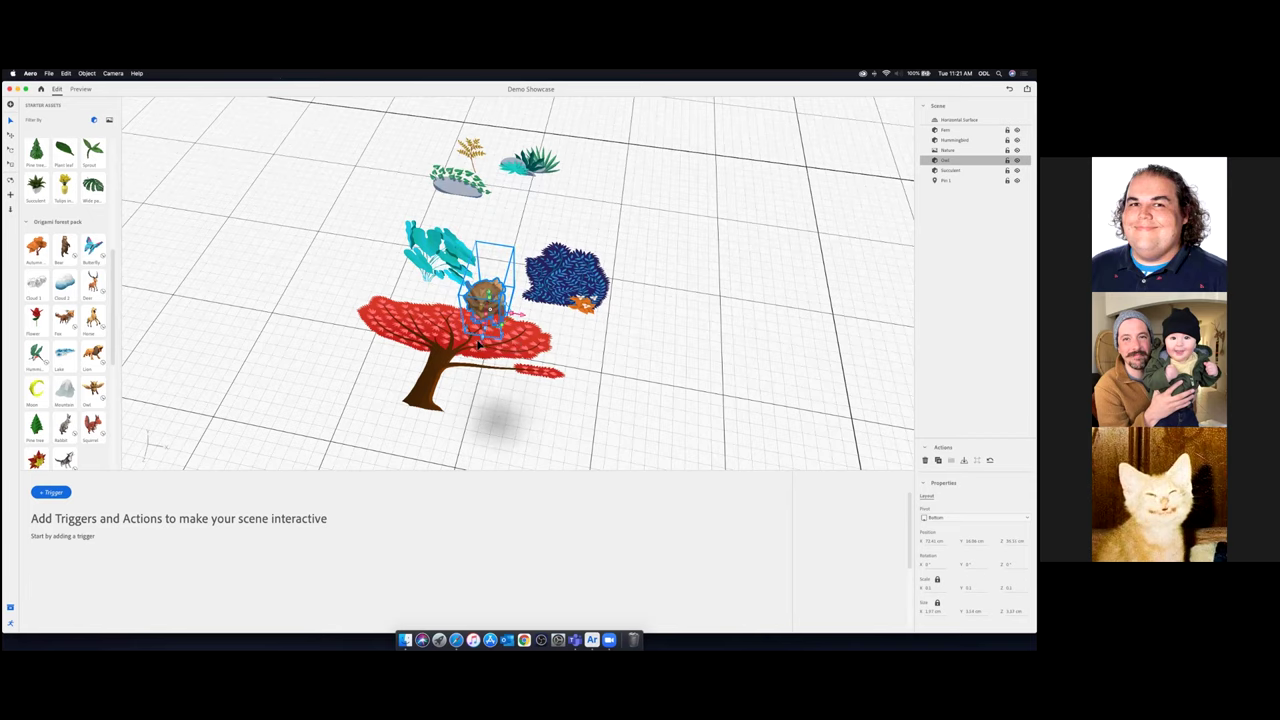
scroll(426, 376, up, 1)
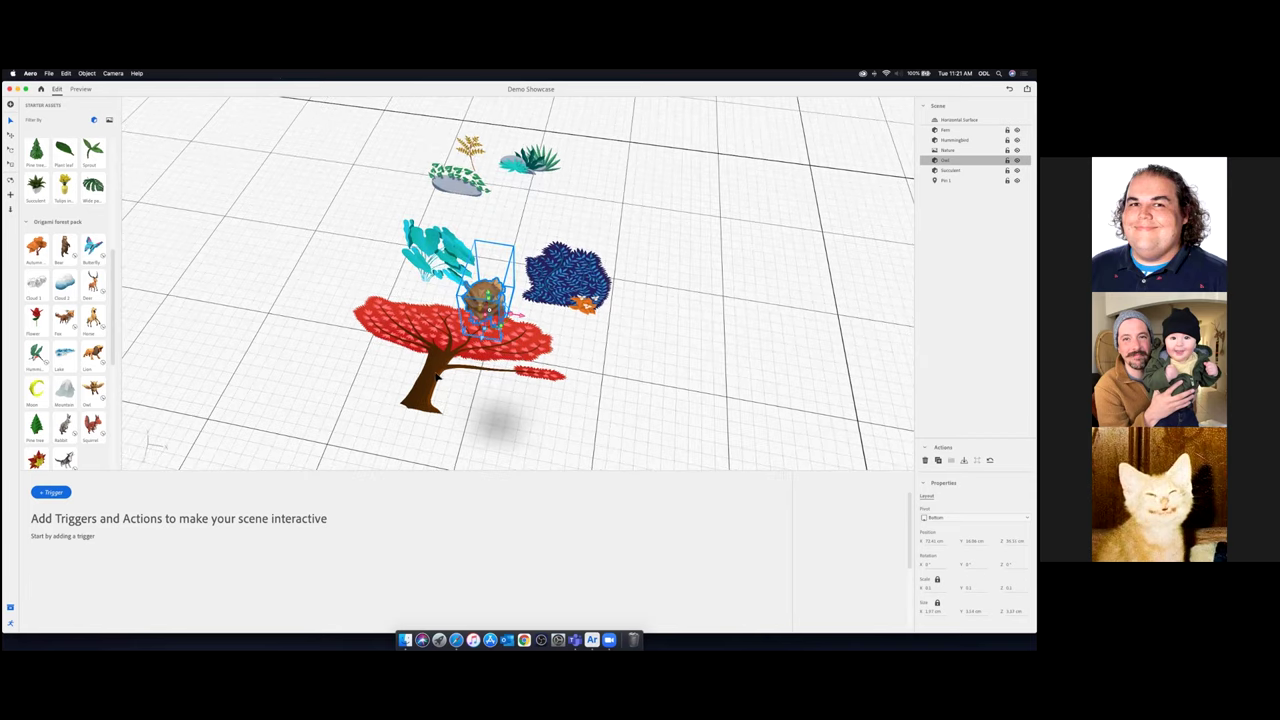
scroll(481, 322, up, 3)
scroll(483, 318, down, 3)
drag(488, 297, 480, 345)
drag(487, 299, 484, 291)
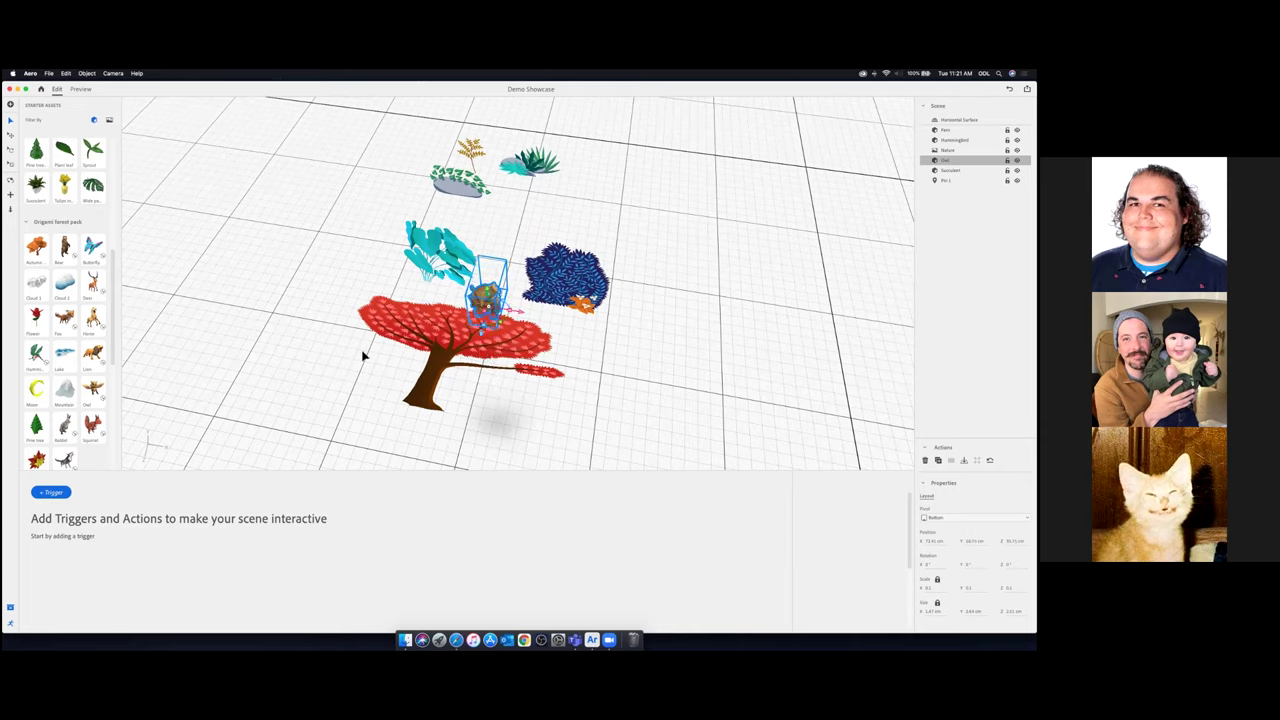
Give the owl a Tap trigger with a Play animation action and play the Owl flying clip
click(54, 493)
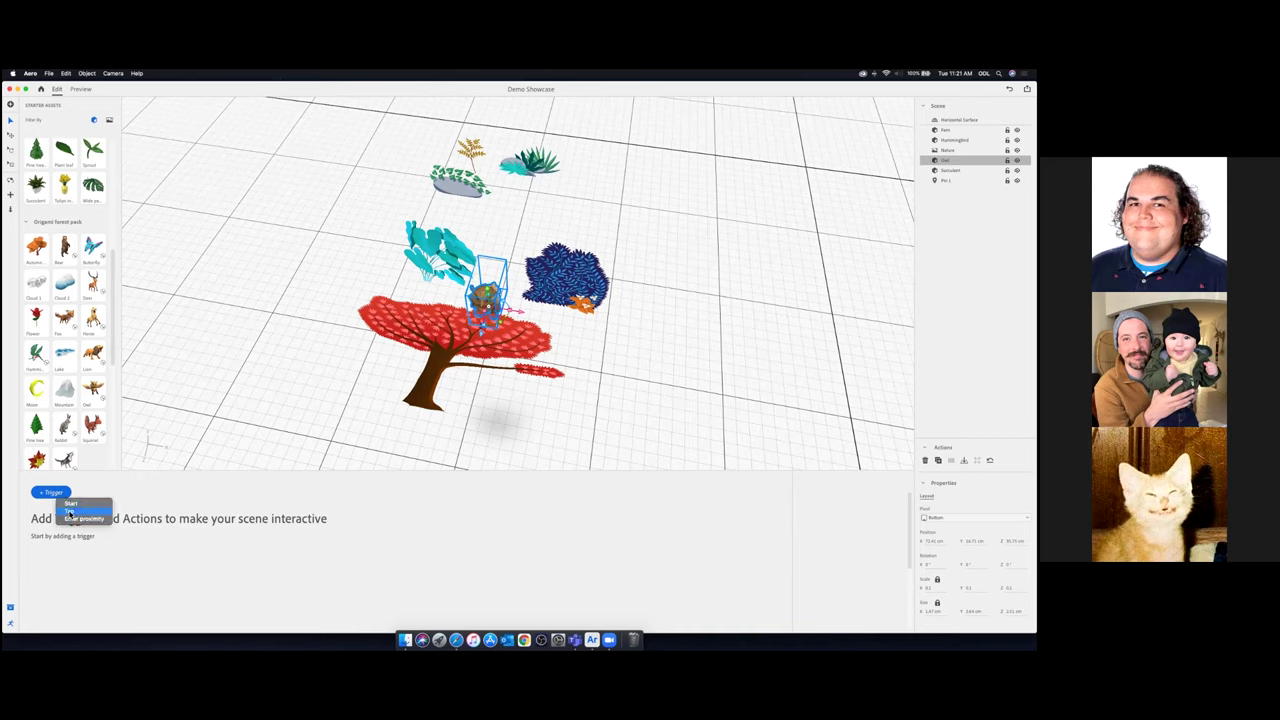
click(69, 512)
click(72, 492)
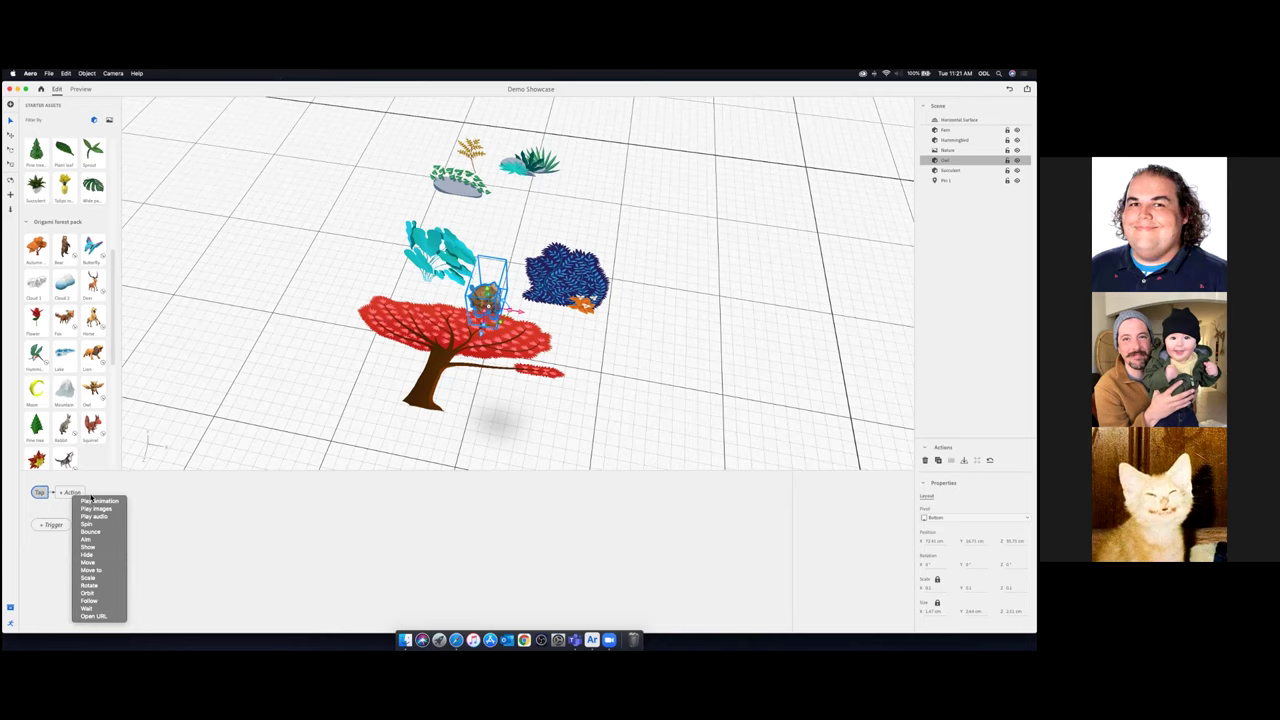
click(104, 501)
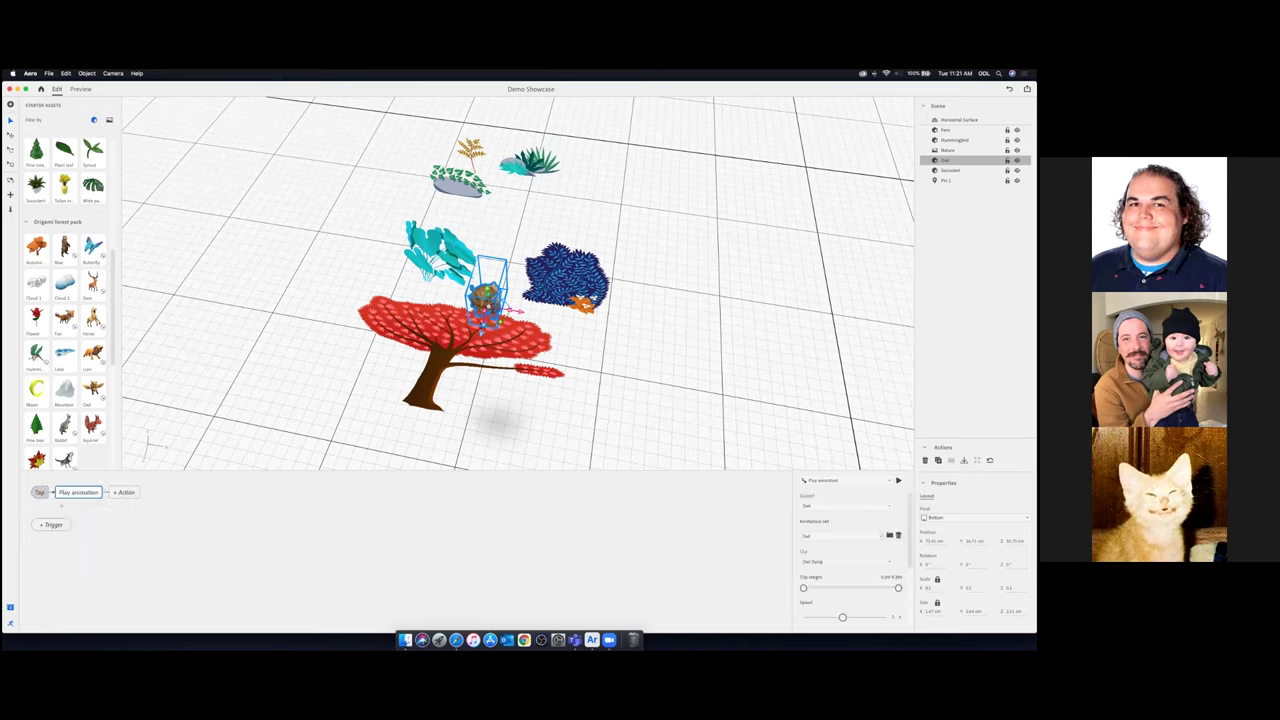
click(898, 481)
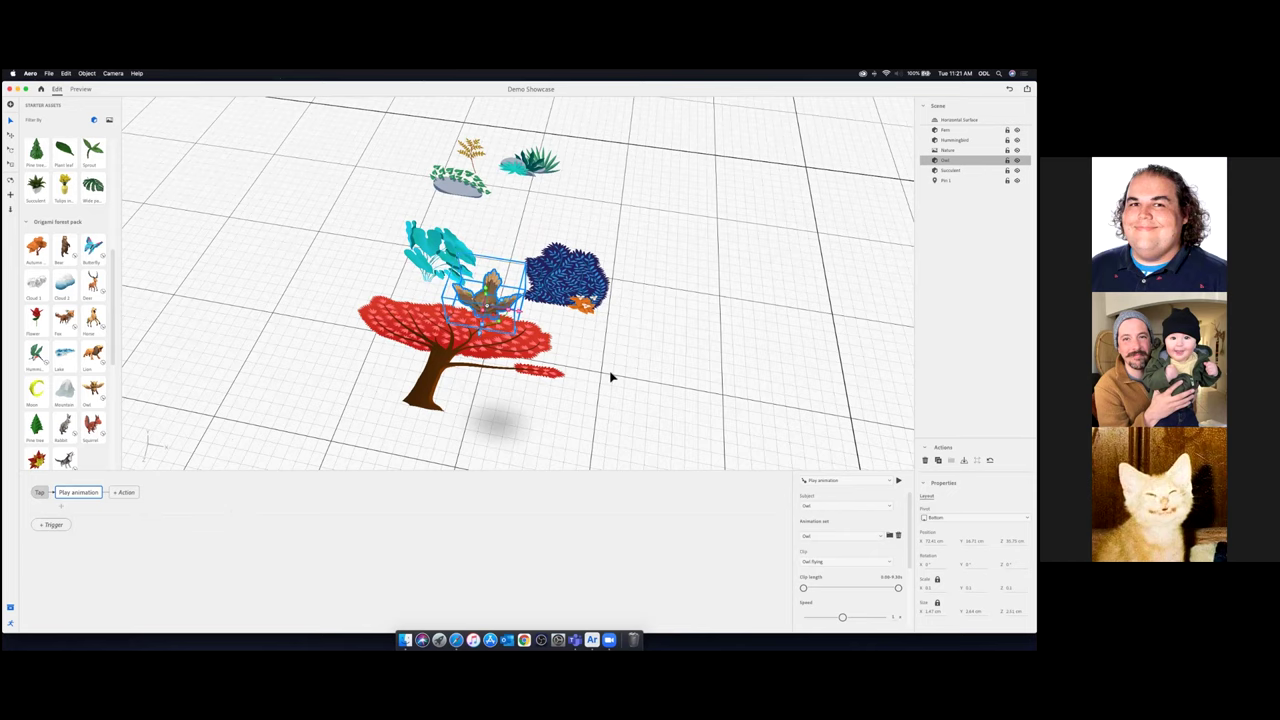
scroll(612, 376, down, 2)
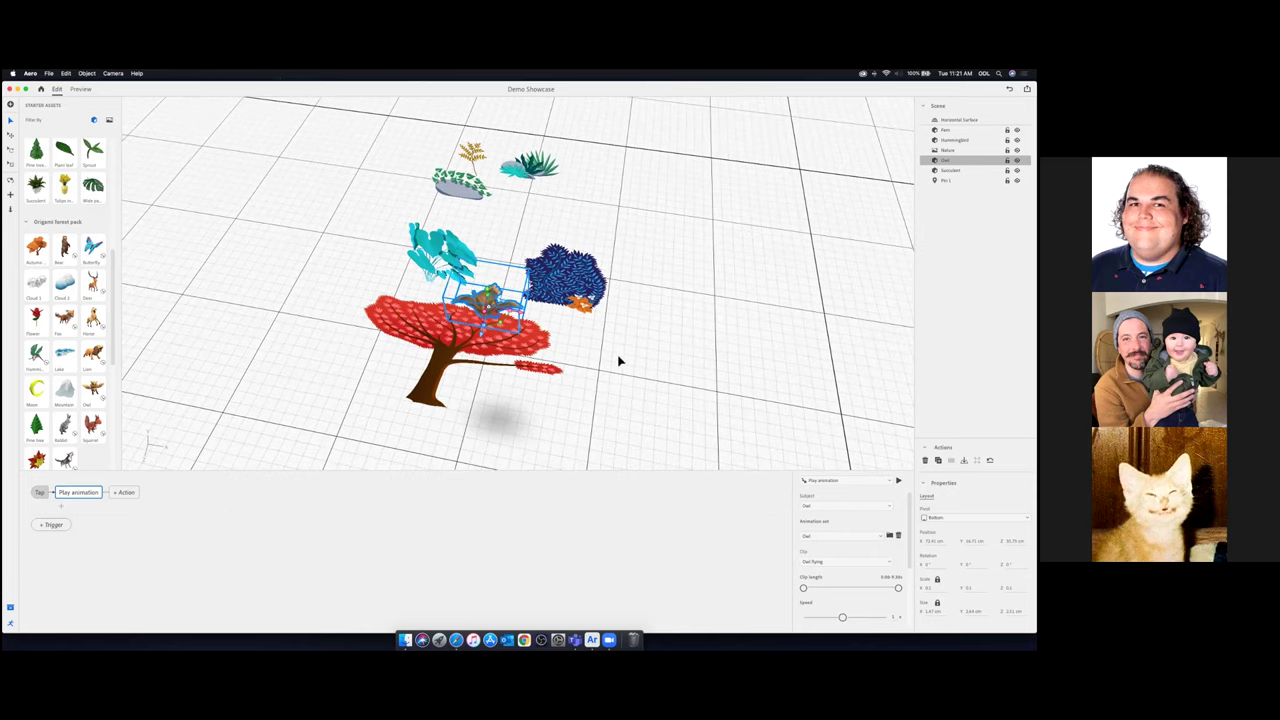
scroll(621, 338, down, 2)
scroll(623, 334, down, 1)
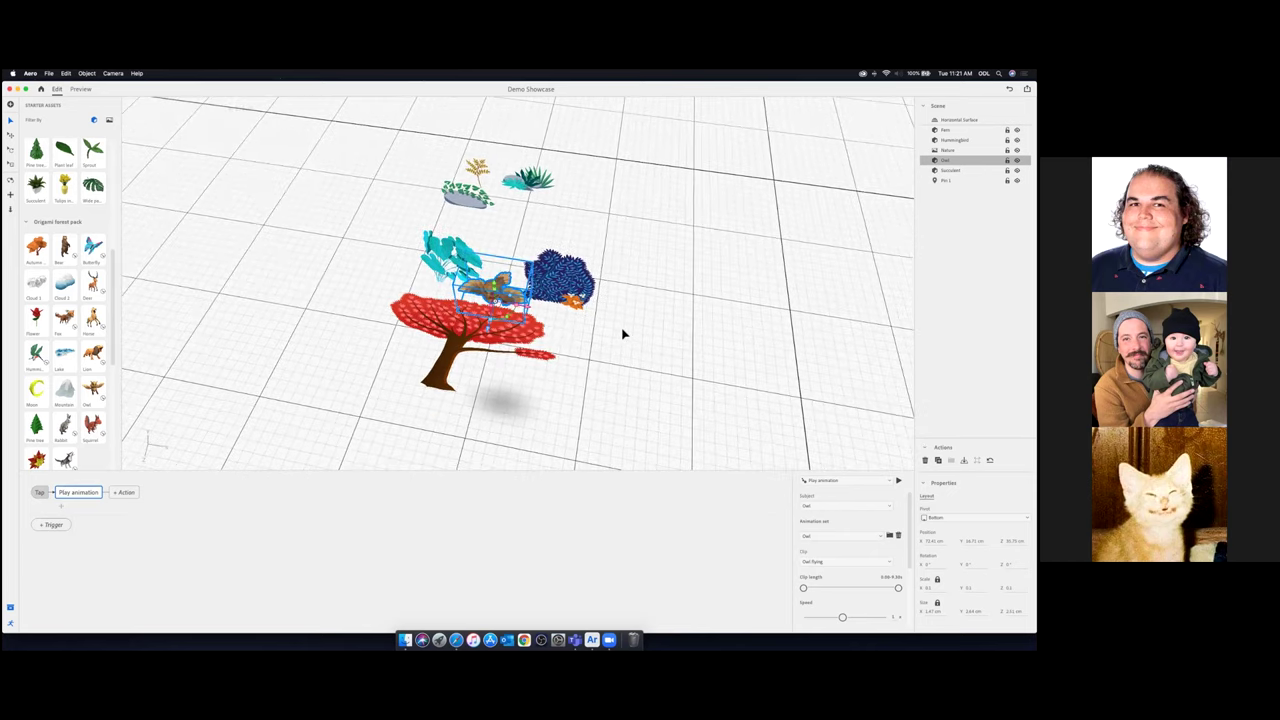
scroll(625, 333, down, 2)
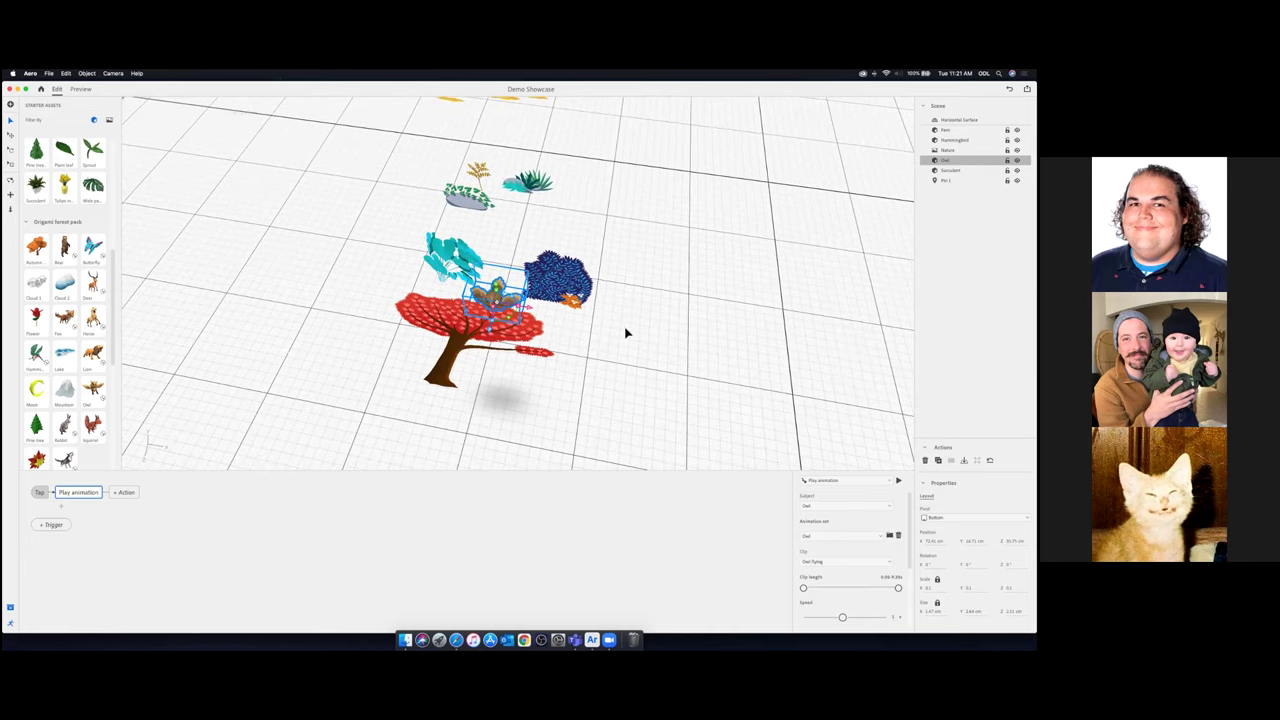
Preview the scene, view the owl on the red tree from several angles, and return to editing
scroll(627, 333, down, 2)
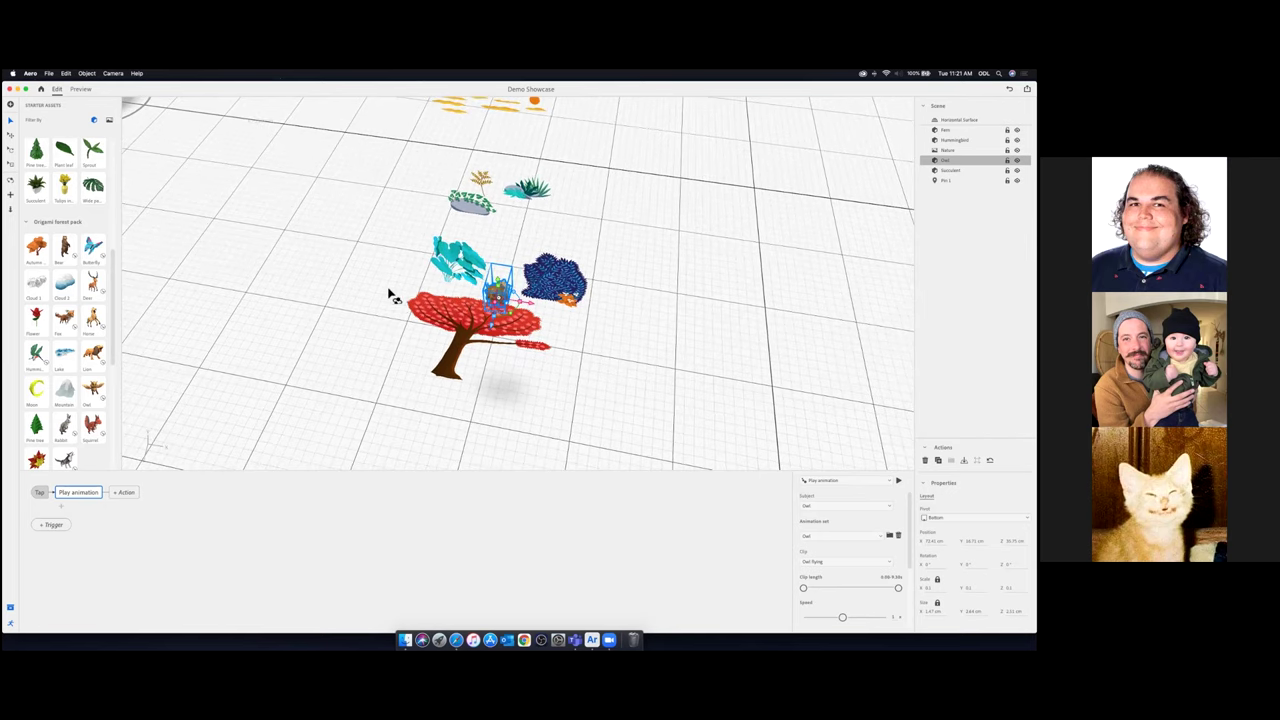
scroll(395, 294, up, 2)
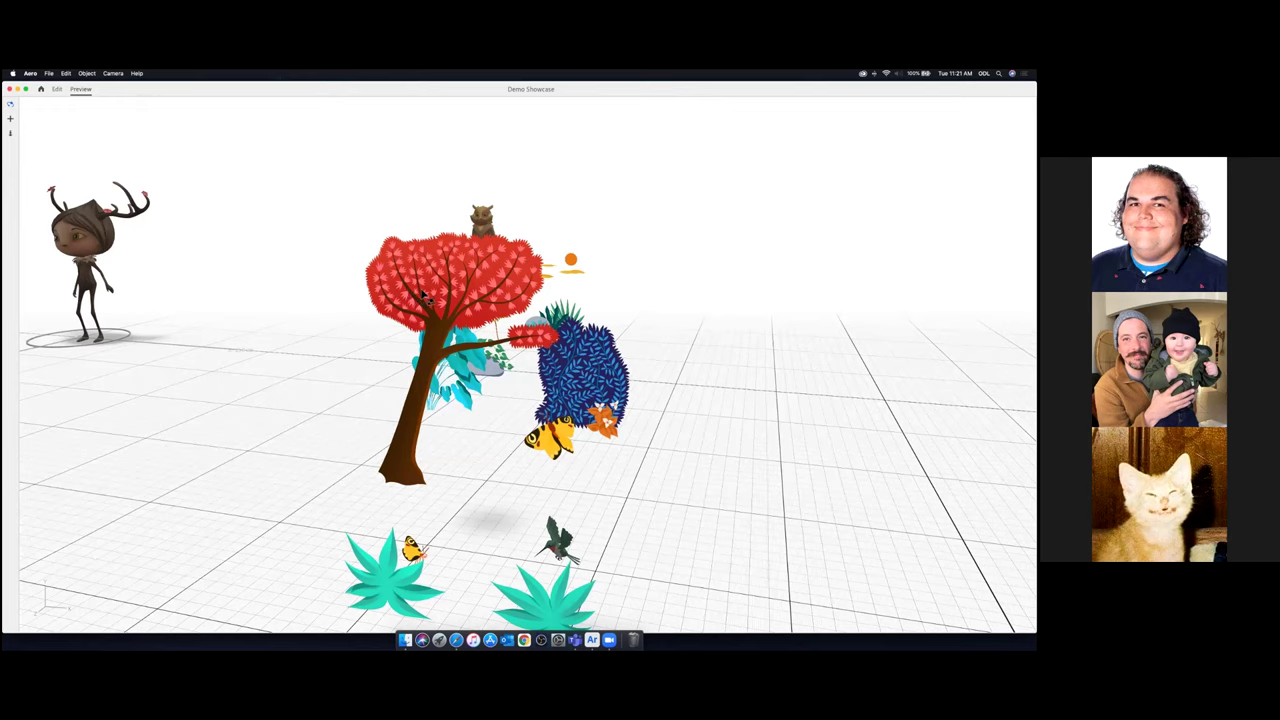
right_drag(427, 284, 423, 279)
drag(425, 280, 577, 292)
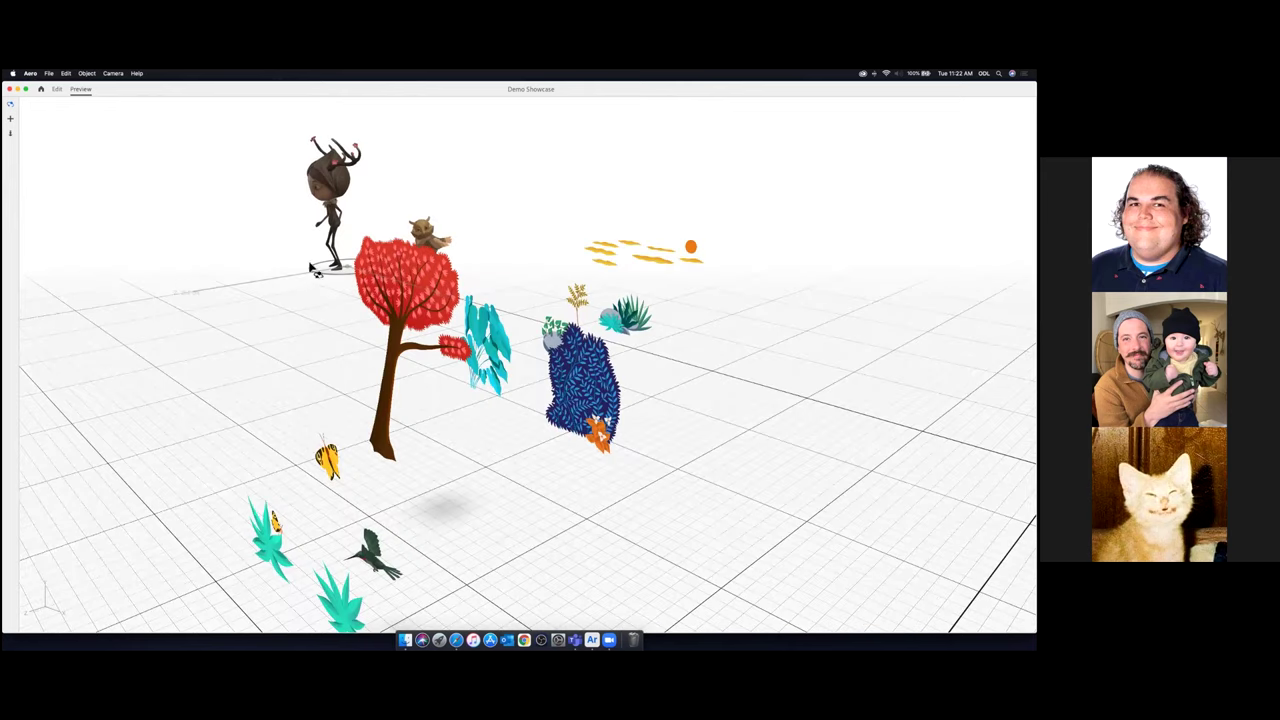
click(57, 89)
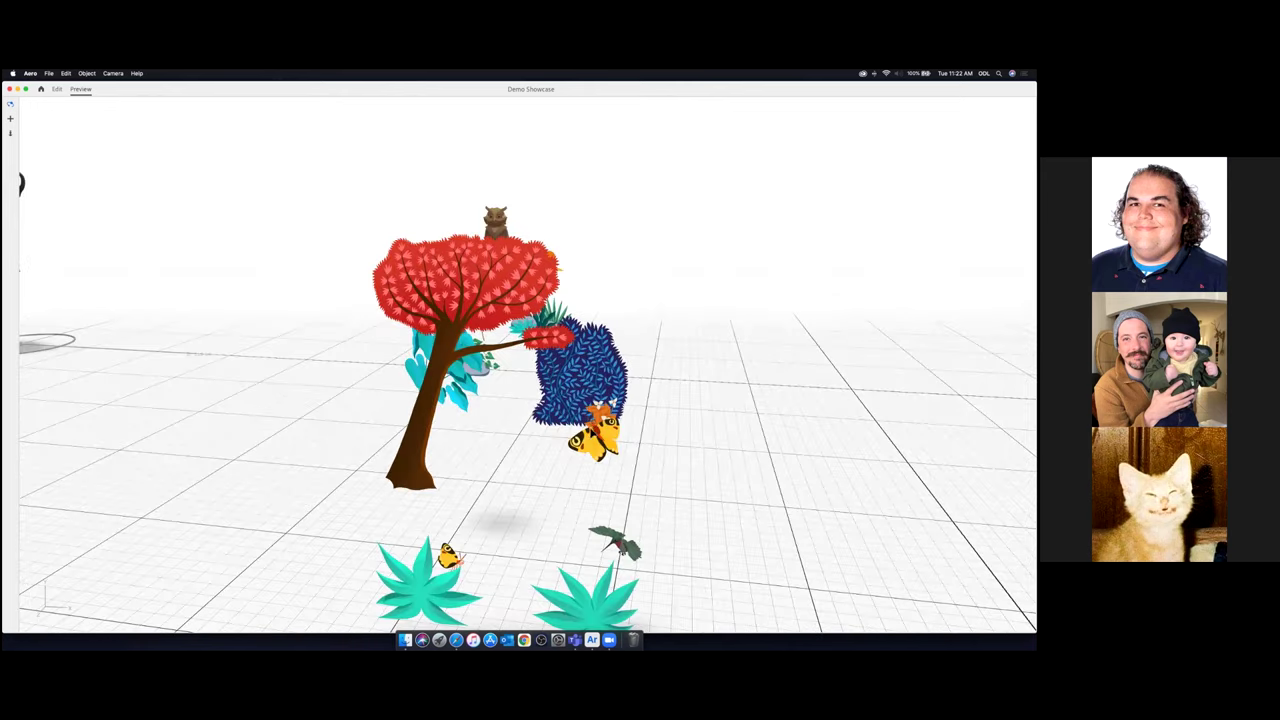
scroll(564, 395, down, 3)
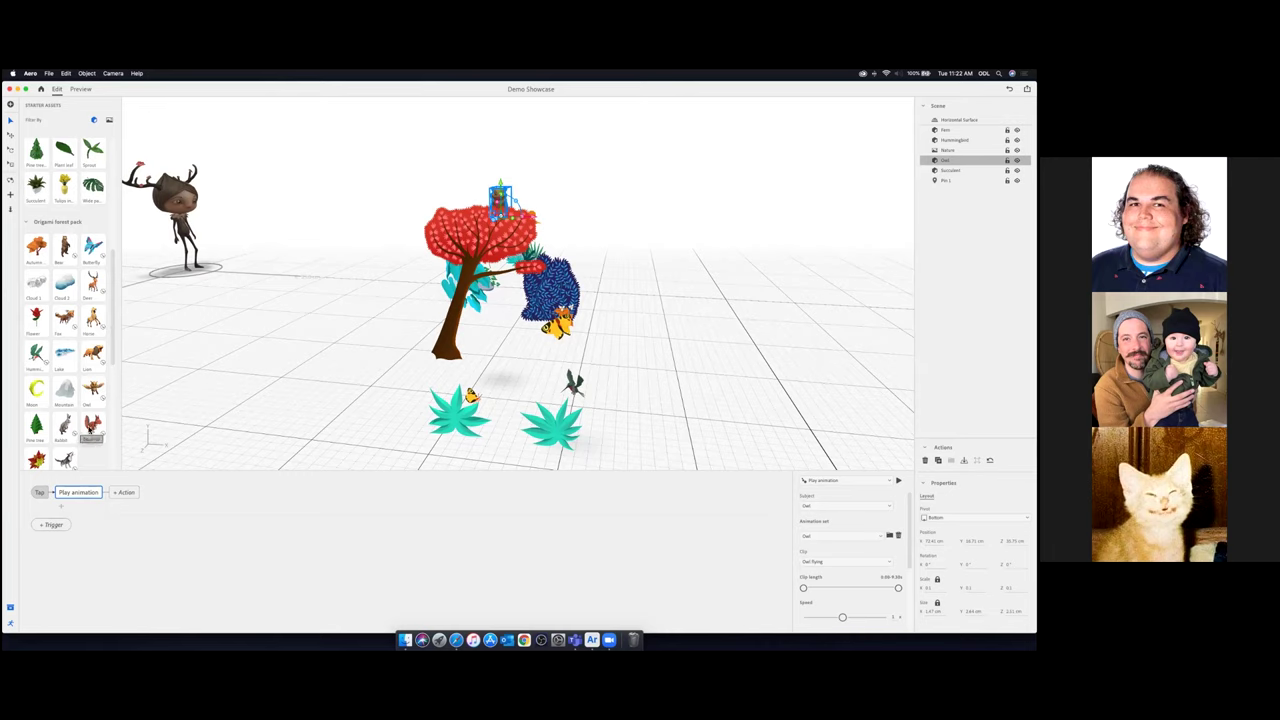
Add the squirrel from the Origami forest pack and scale it down to suit the red tree
click(92, 428)
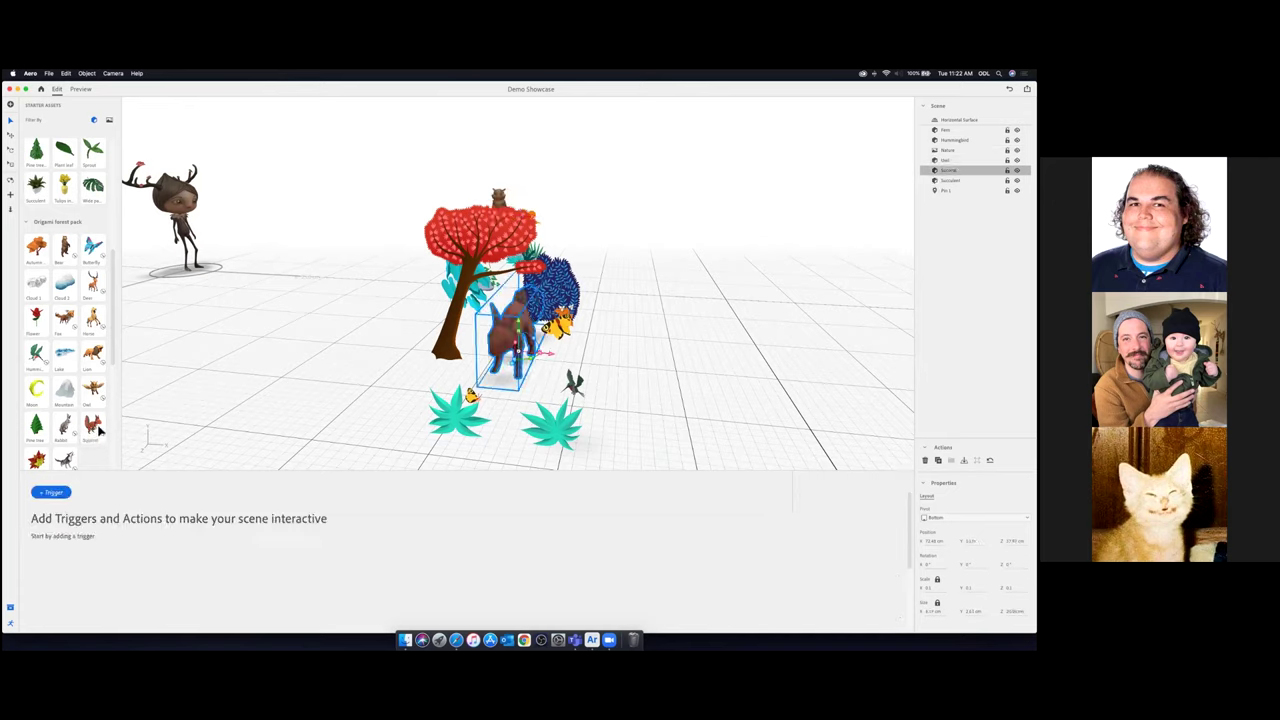
drag(544, 355, 519, 357)
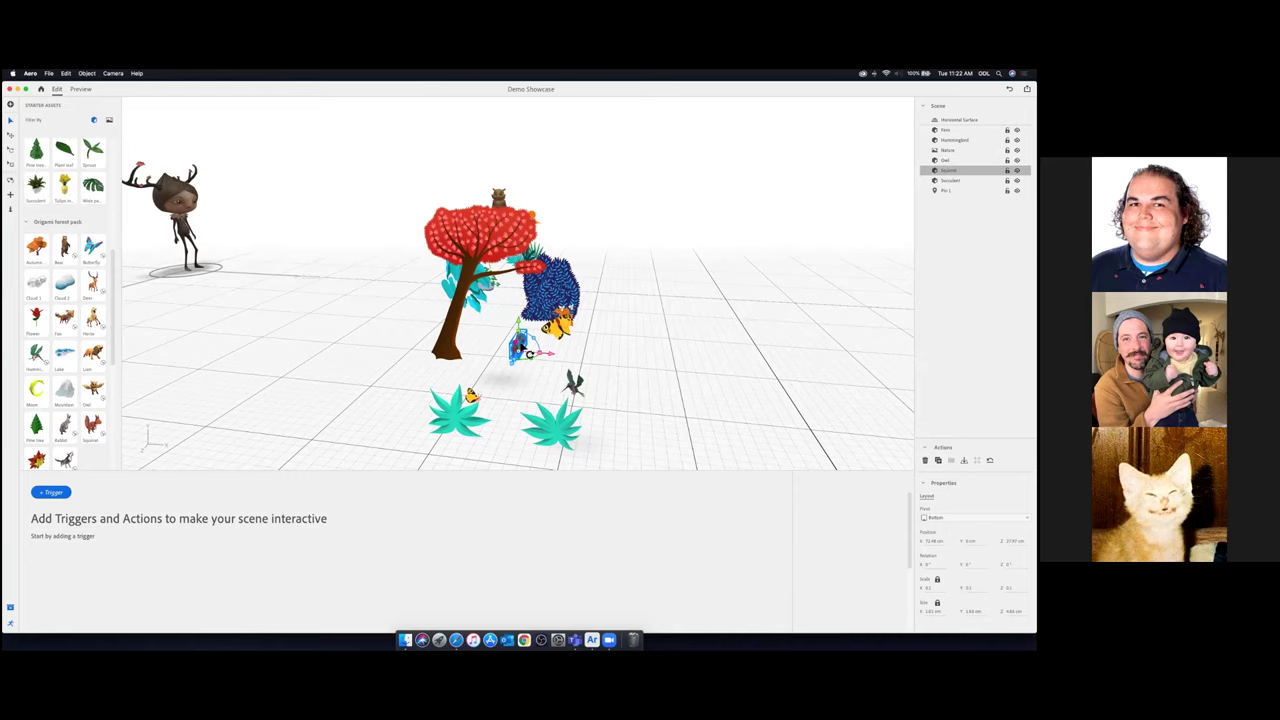
Move the squirrel sideways across the scene to the far side of the red tree's trunk
right_drag(532, 341, 521, 369)
drag(521, 369, 508, 334)
click(12, 122)
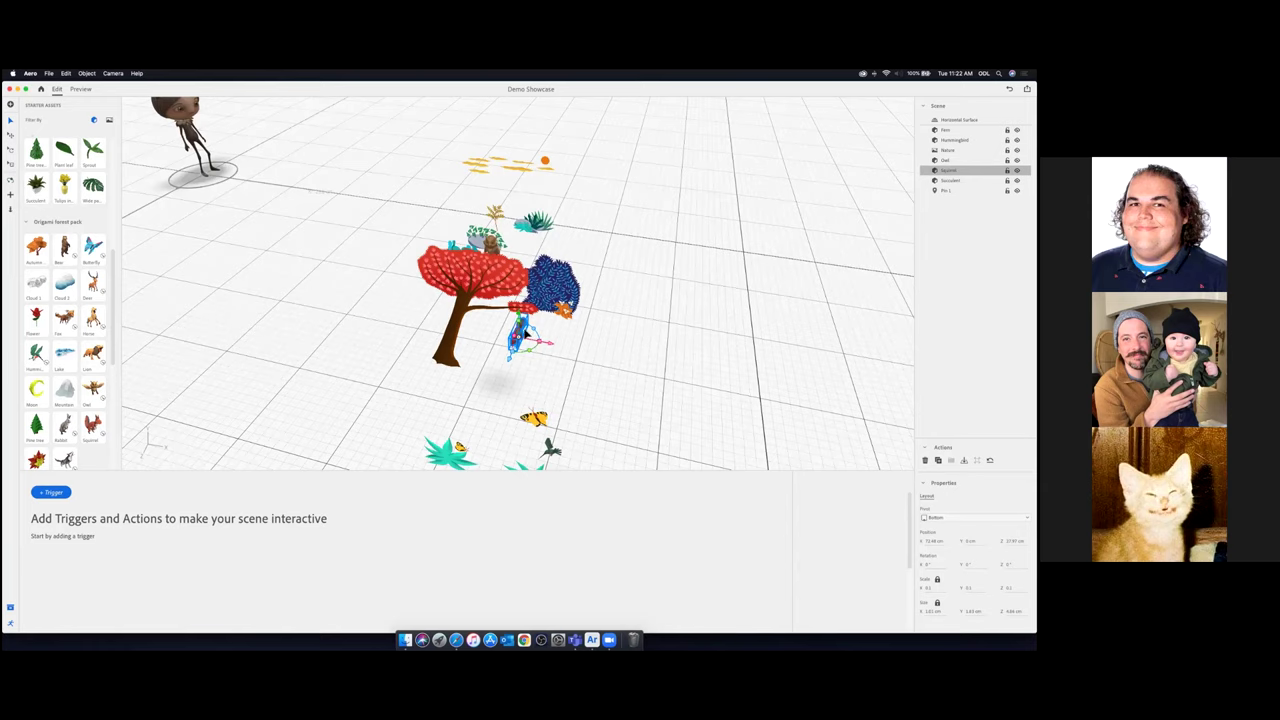
drag(519, 324, 543, 329)
click(690, 339)
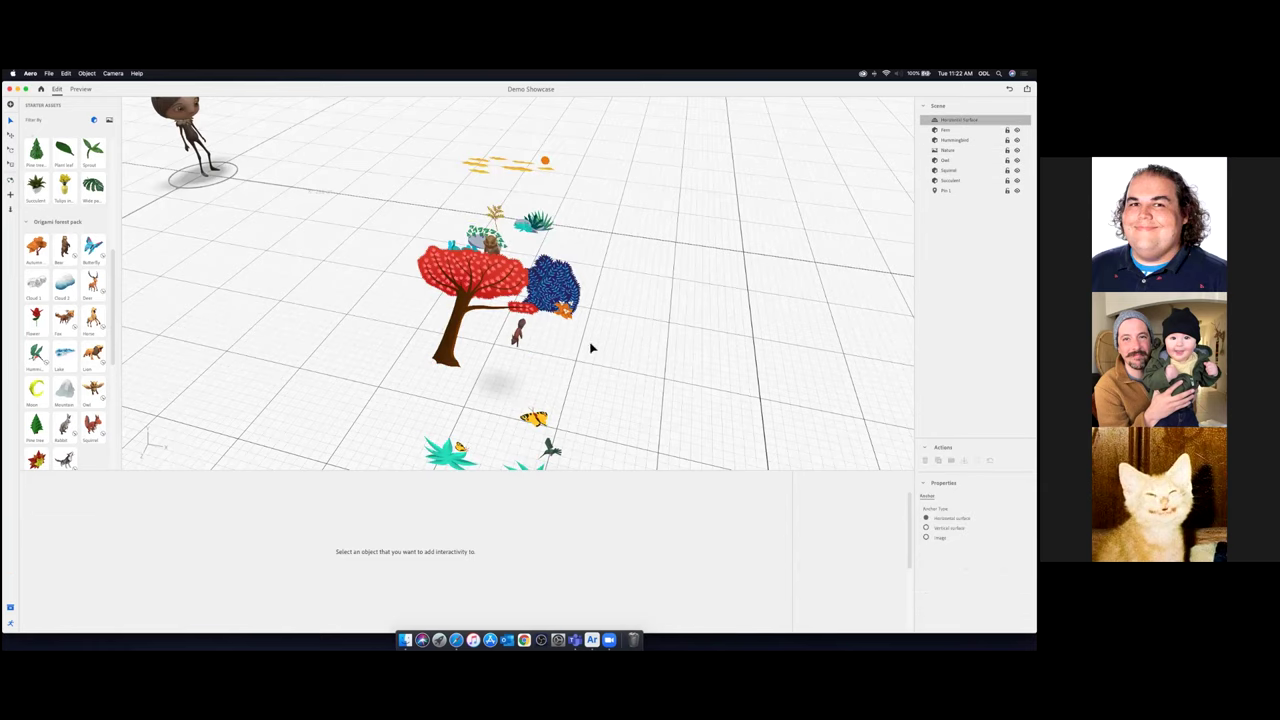
click(517, 334)
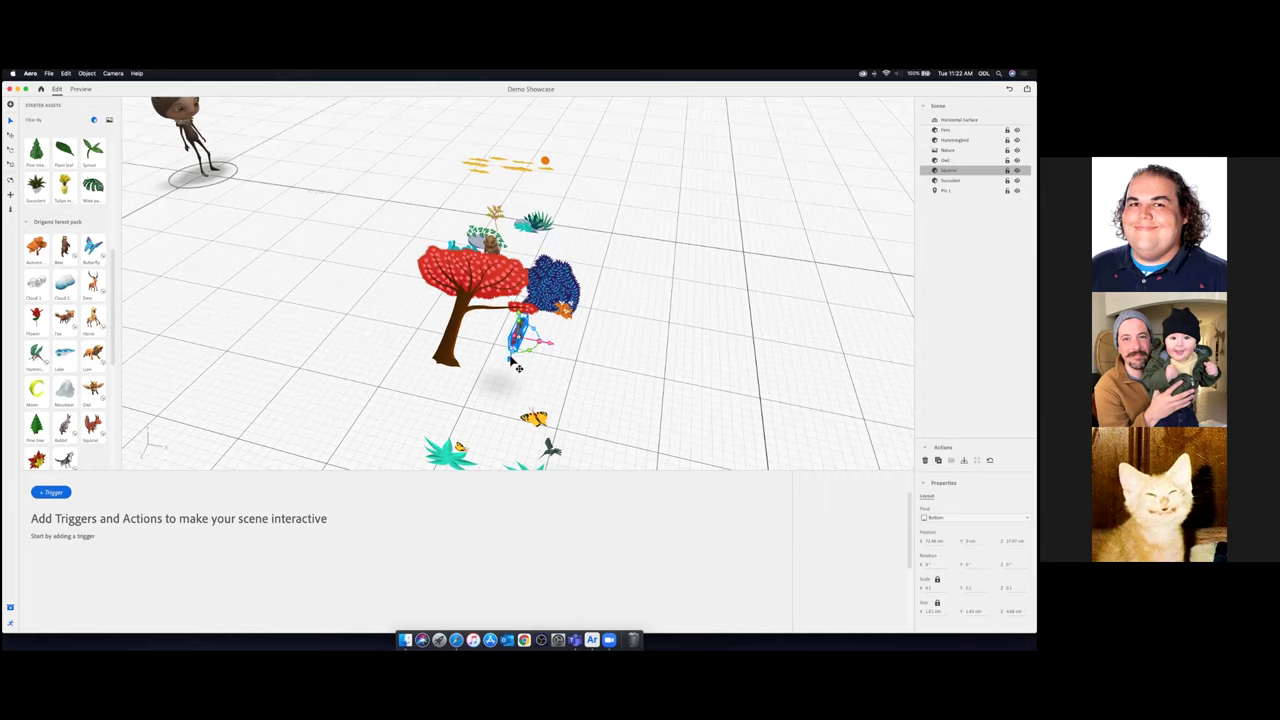
drag(540, 332, 457, 316)
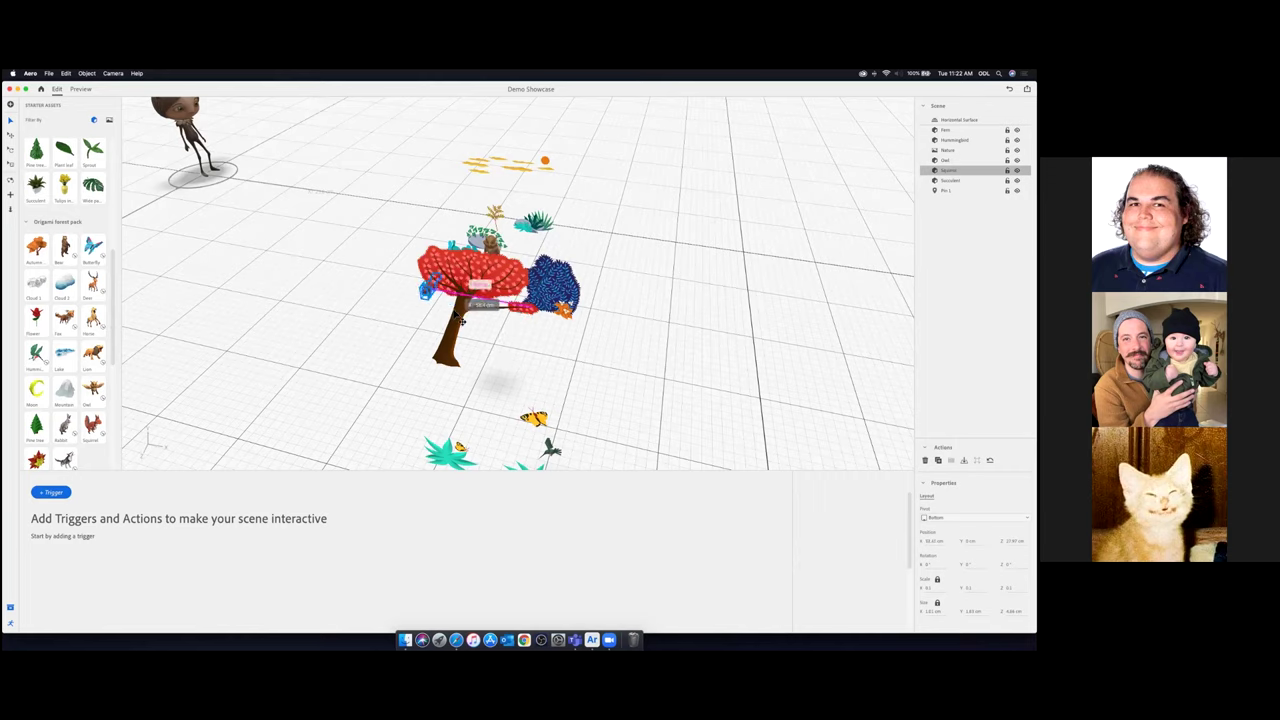
Move the squirrel back beside the rock with green leaves and turn it slightly about its vertical axis
drag(416, 354, 432, 384)
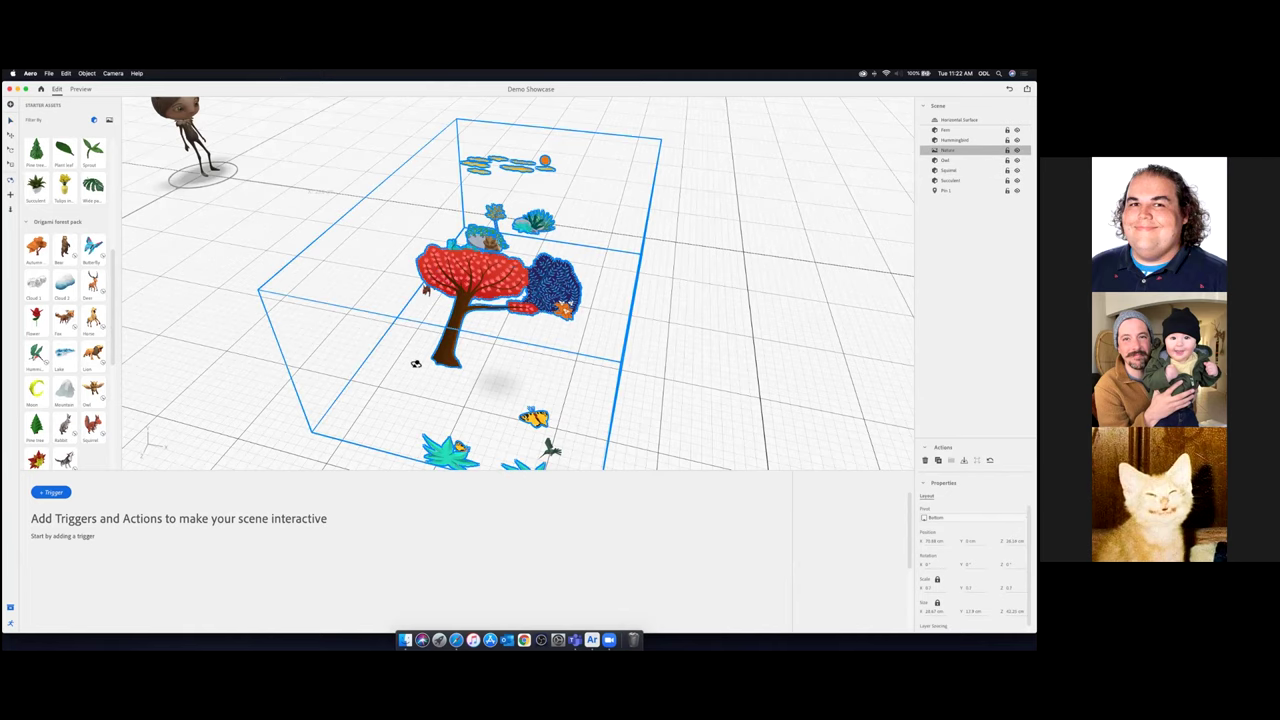
right_drag(426, 387, 433, 330)
drag(434, 330, 300, 196)
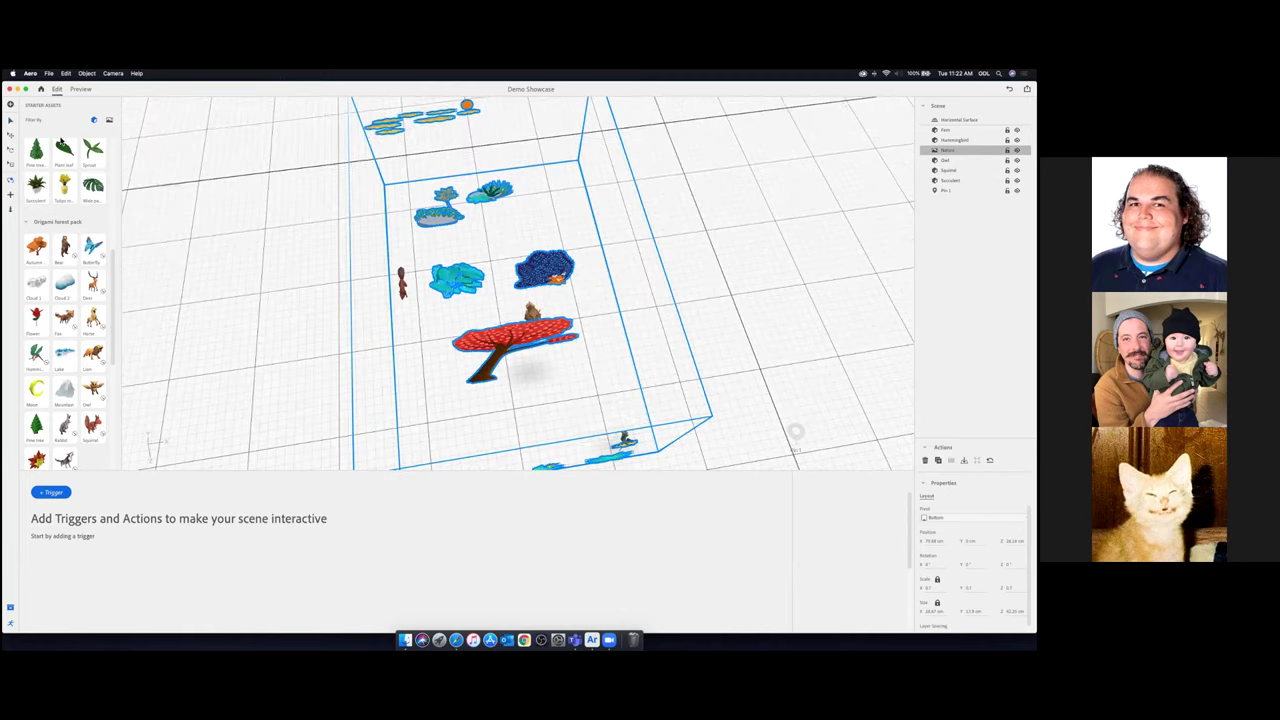
click(11, 121)
click(401, 284)
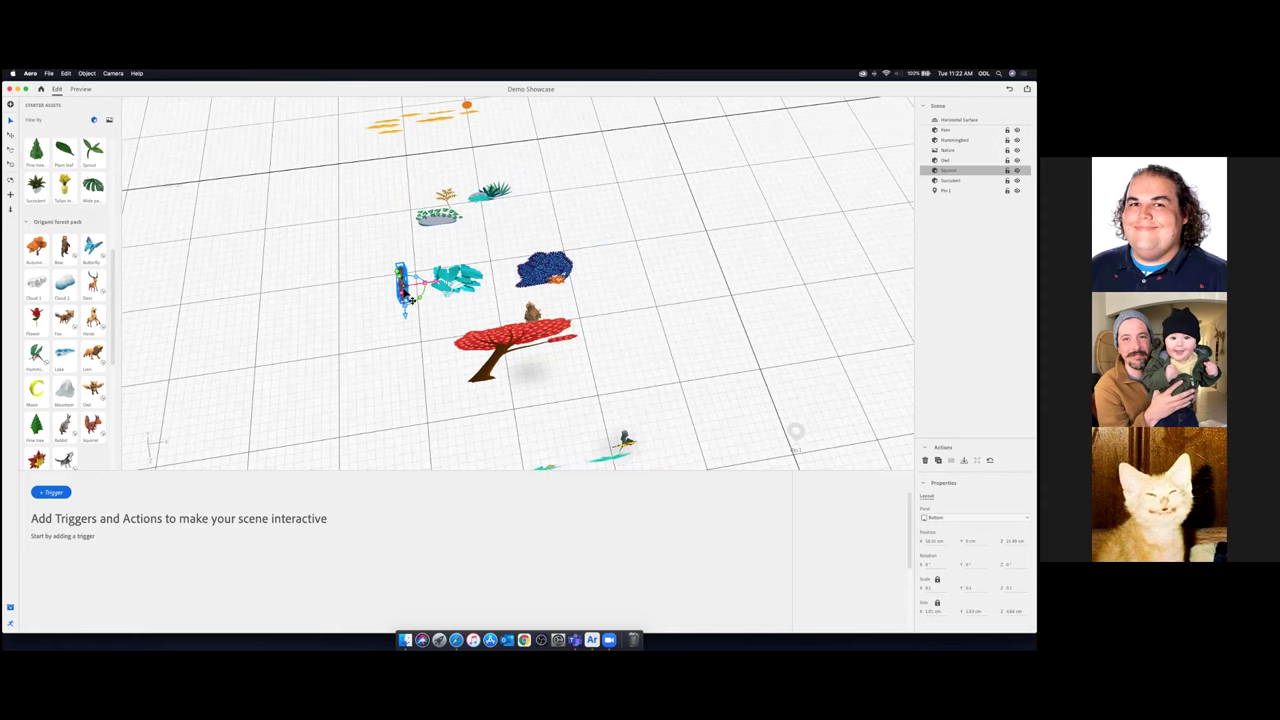
drag(413, 326, 413, 206)
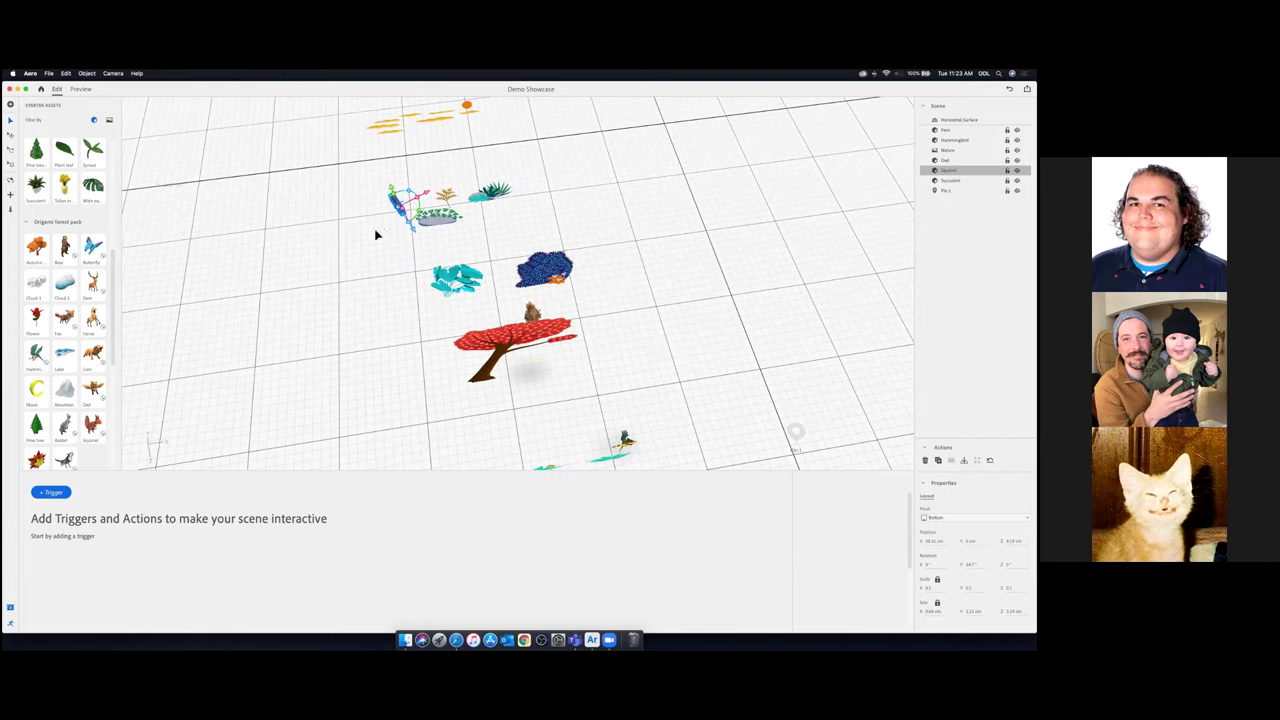
Give the squirrel a Start trigger with a Play animation action and play its animation
click(55, 492)
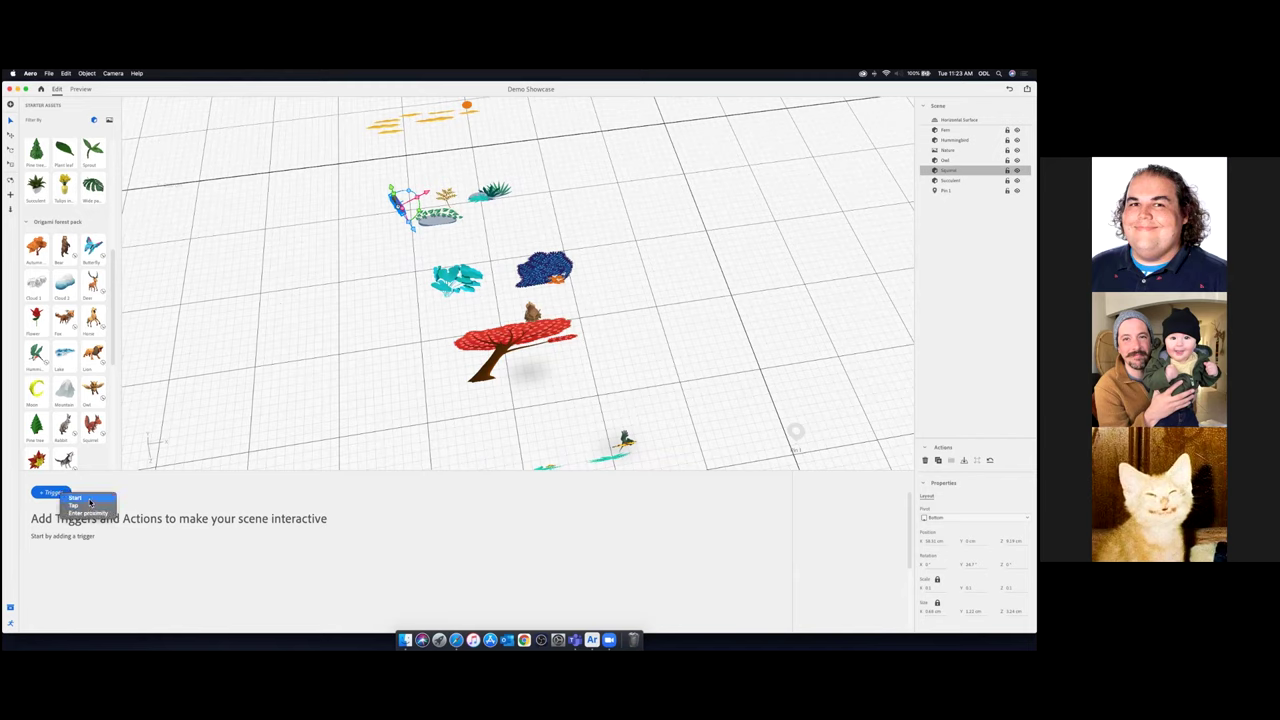
click(76, 497)
click(74, 495)
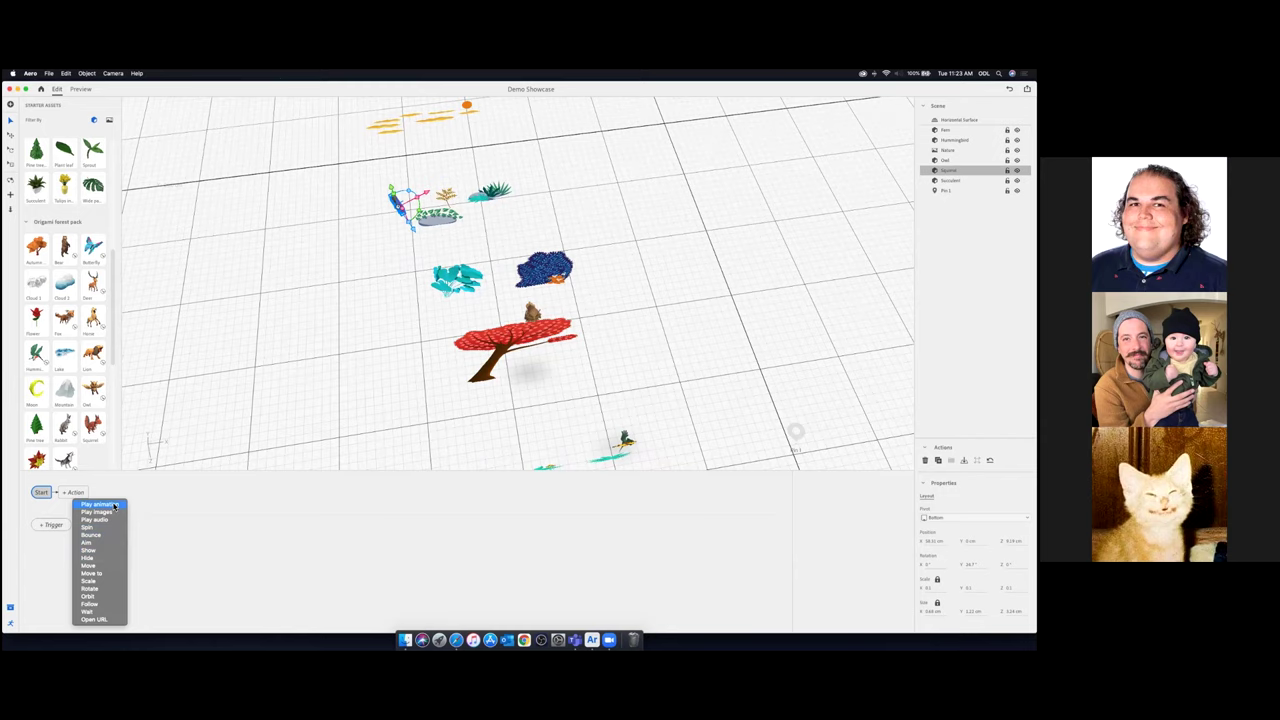
click(100, 504)
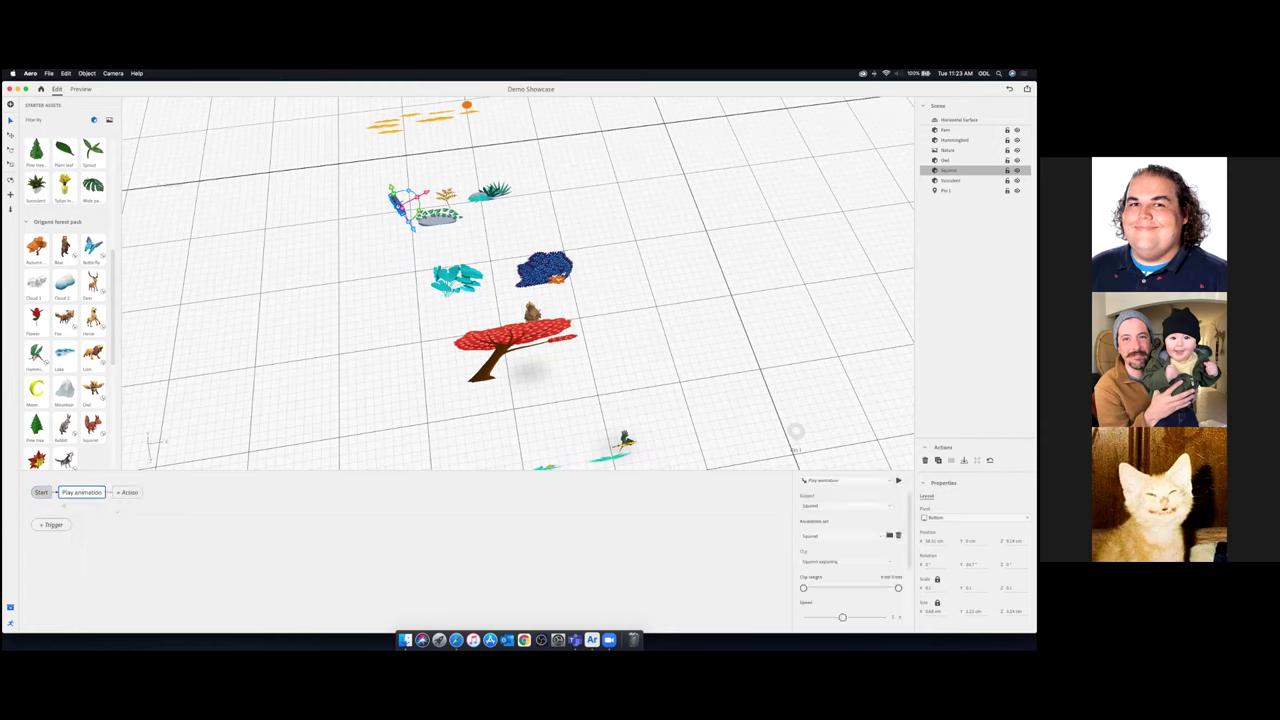
click(899, 481)
scroll(806, 616, down, 5)
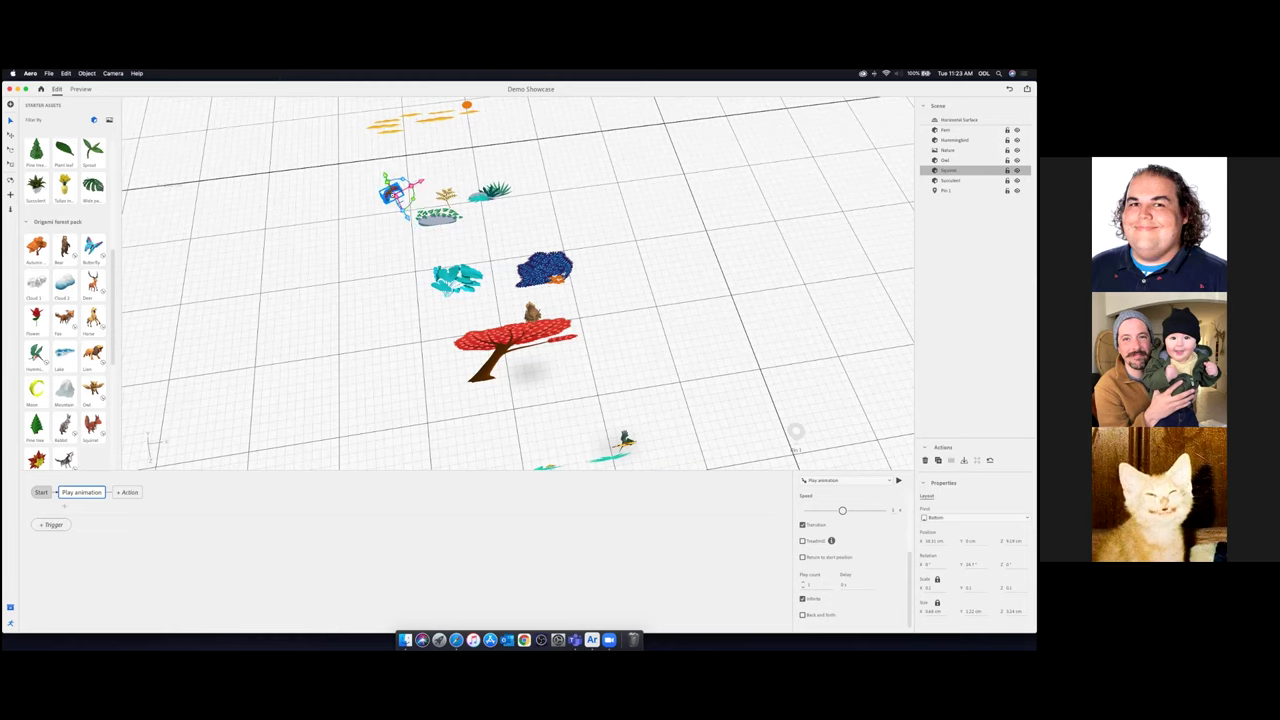
Duplicate the squirrel, place the copy turned the other way behind the rear succulent, and enter a delay for its animation
click(938, 460)
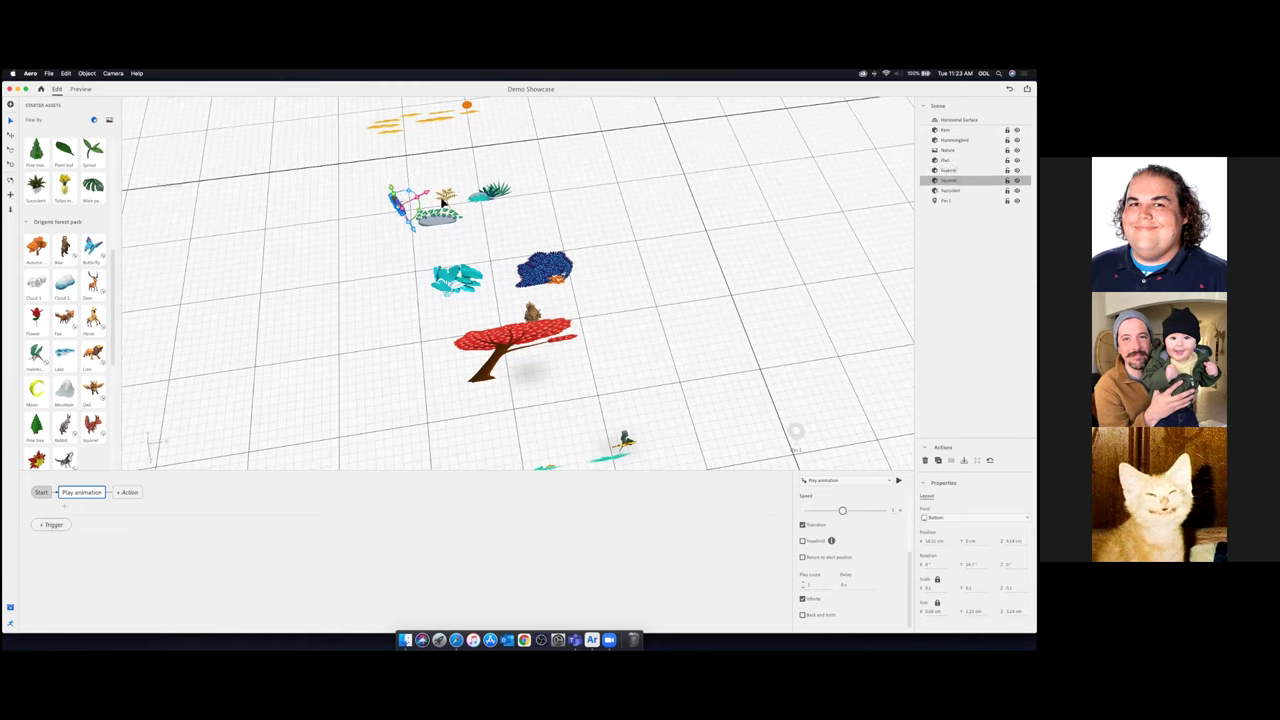
drag(443, 202, 503, 172)
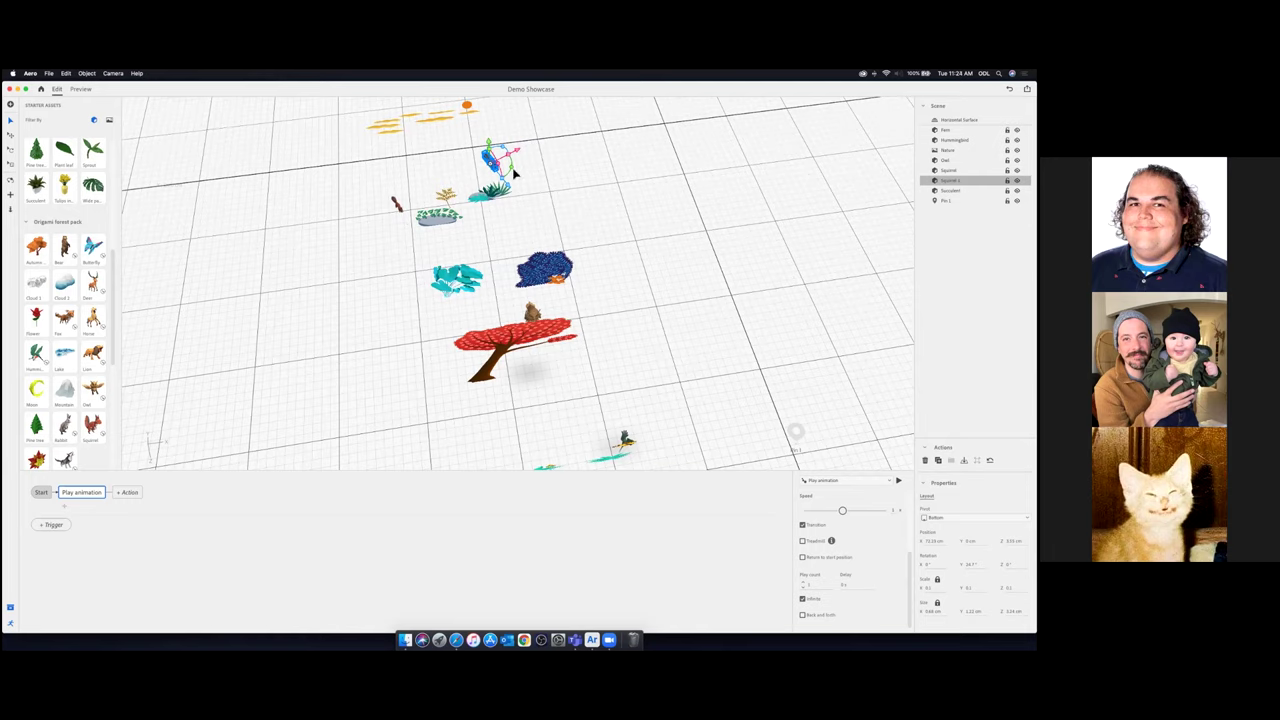
drag(511, 167, 497, 178)
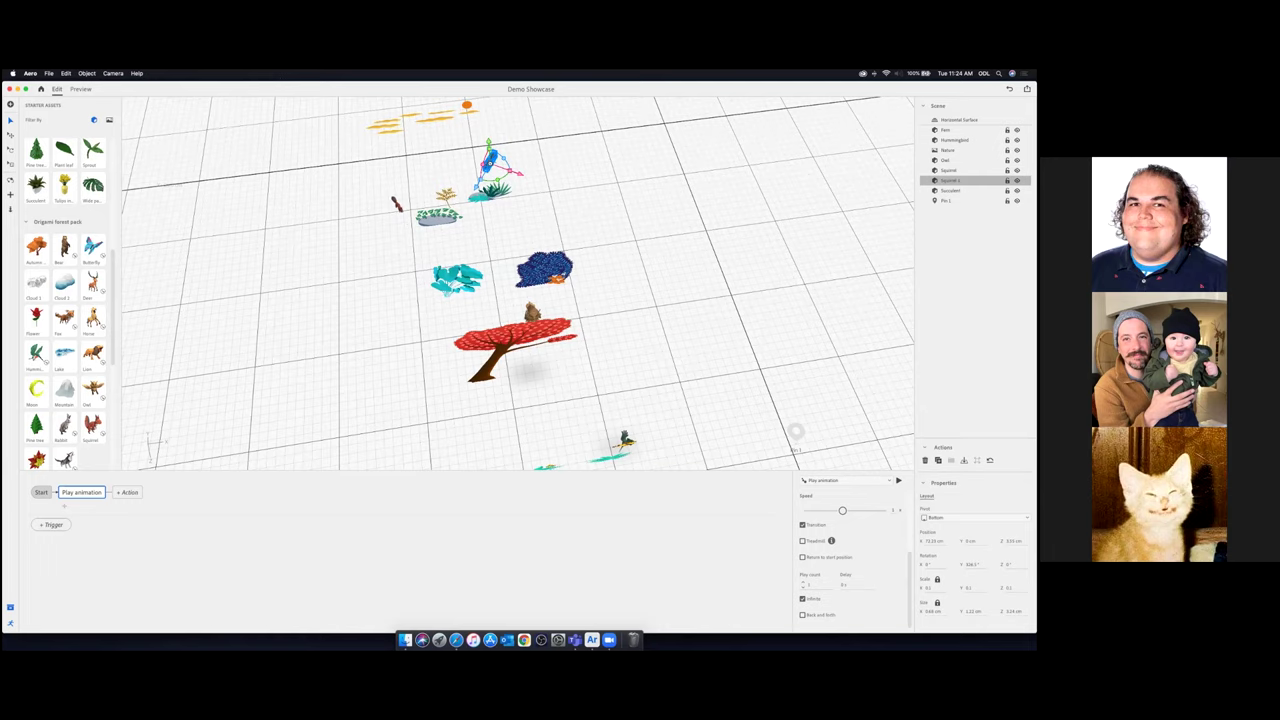
click(855, 585)
key(Return)
Duplicate the second squirrel, bring the copy in front of the rear succulent, and enter a delay for its animation
key(super+d)
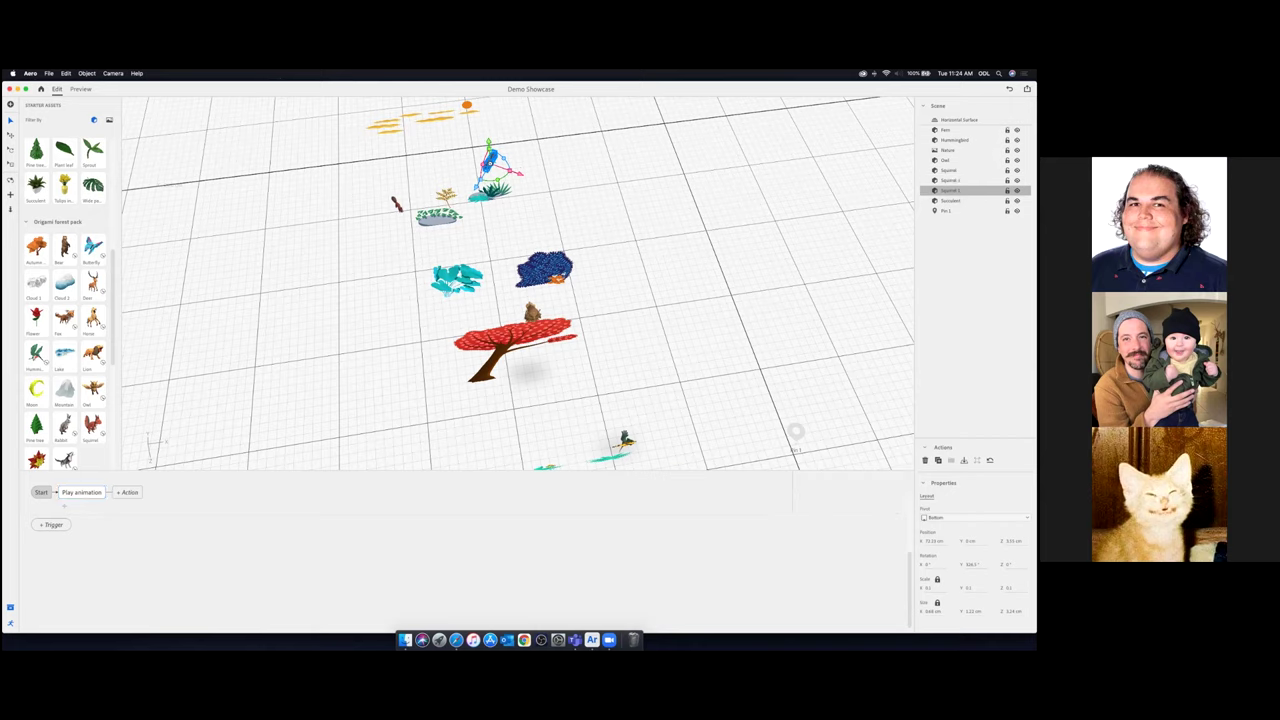
drag(476, 189, 476, 243)
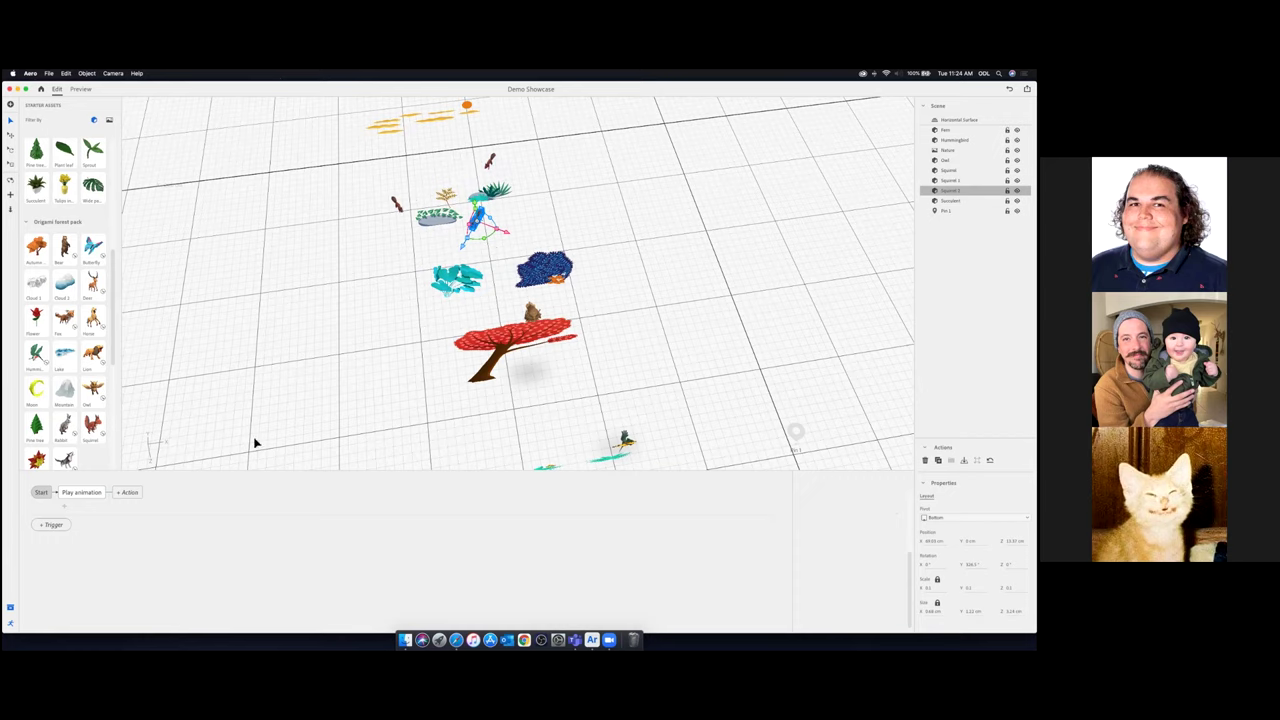
click(71, 494)
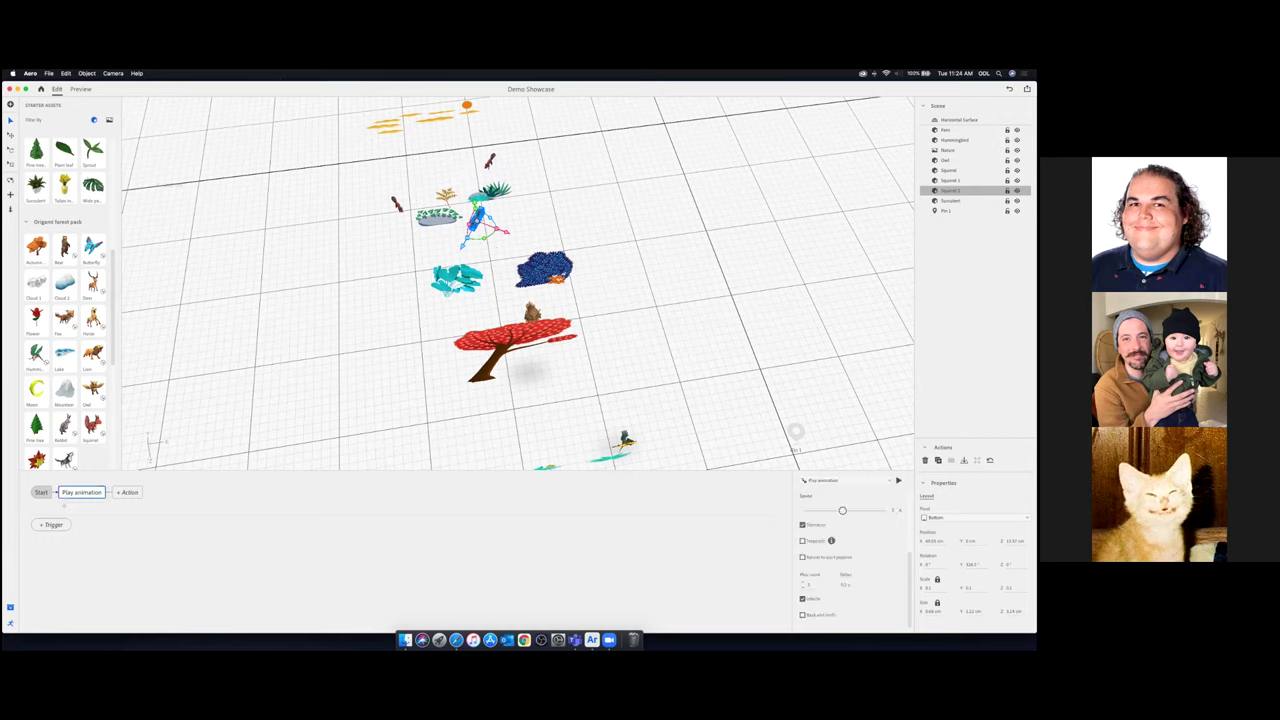
click(848, 585)
key(Return)
key(Return)
click(959, 120)
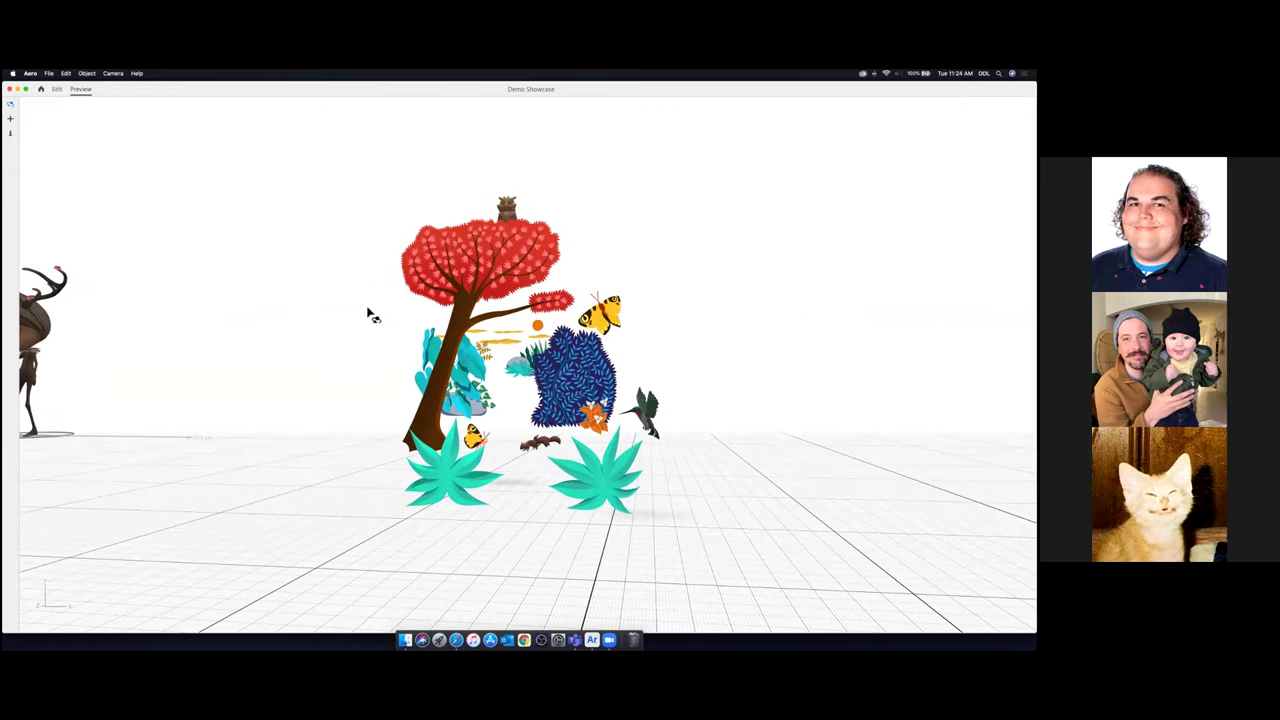
Preview the whole scene from different sides to check the animated squirrels and hummingbird, and return to editing
drag(364, 325, 440, 335)
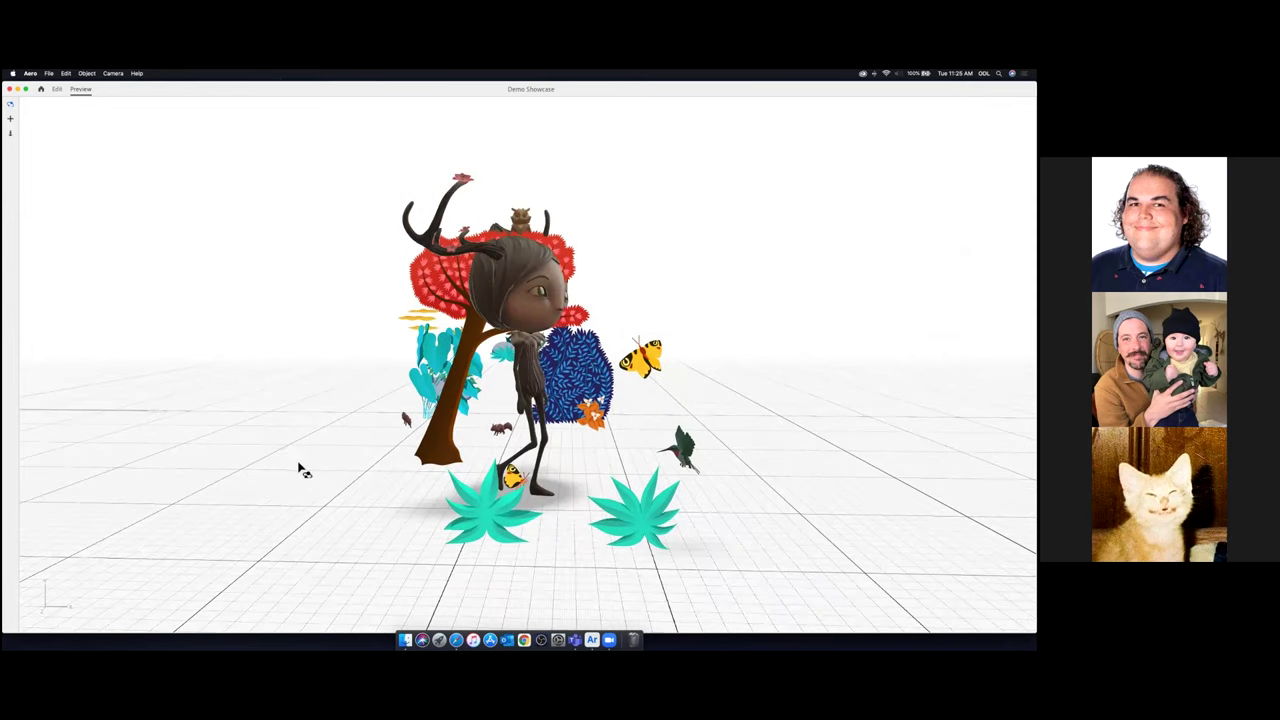
drag(560, 480, 267, 469)
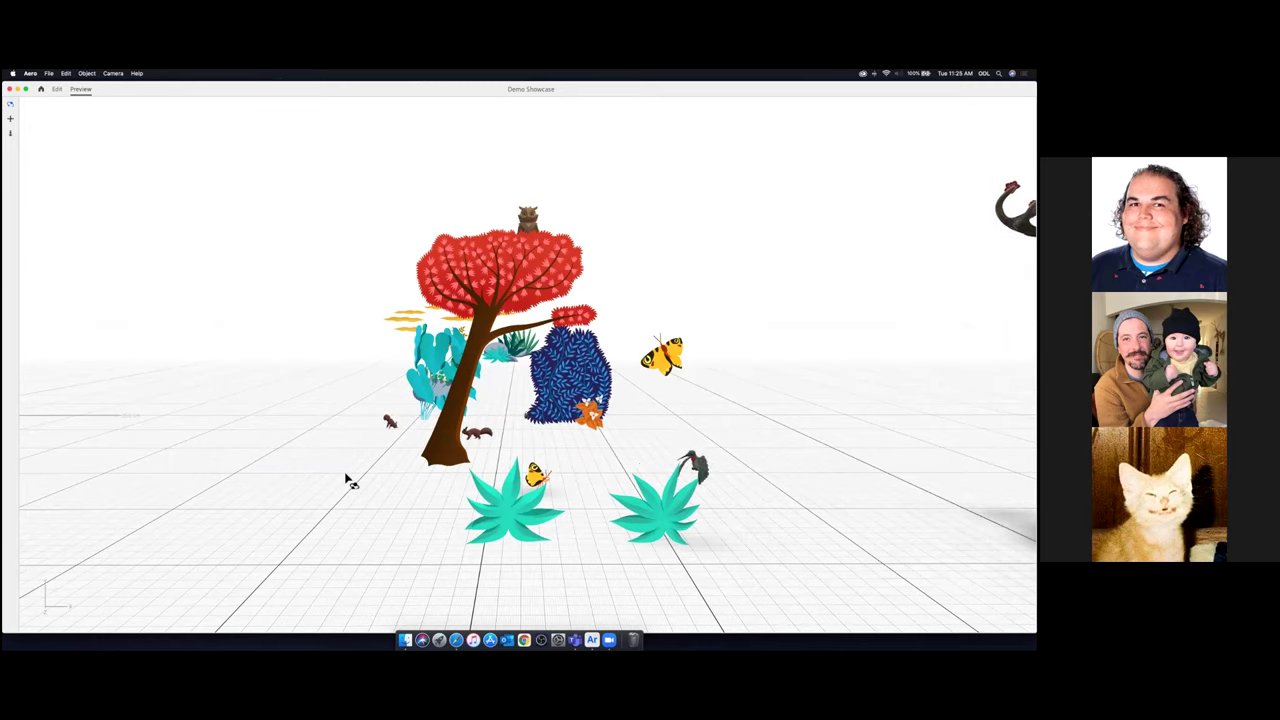
drag(491, 477, 470, 473)
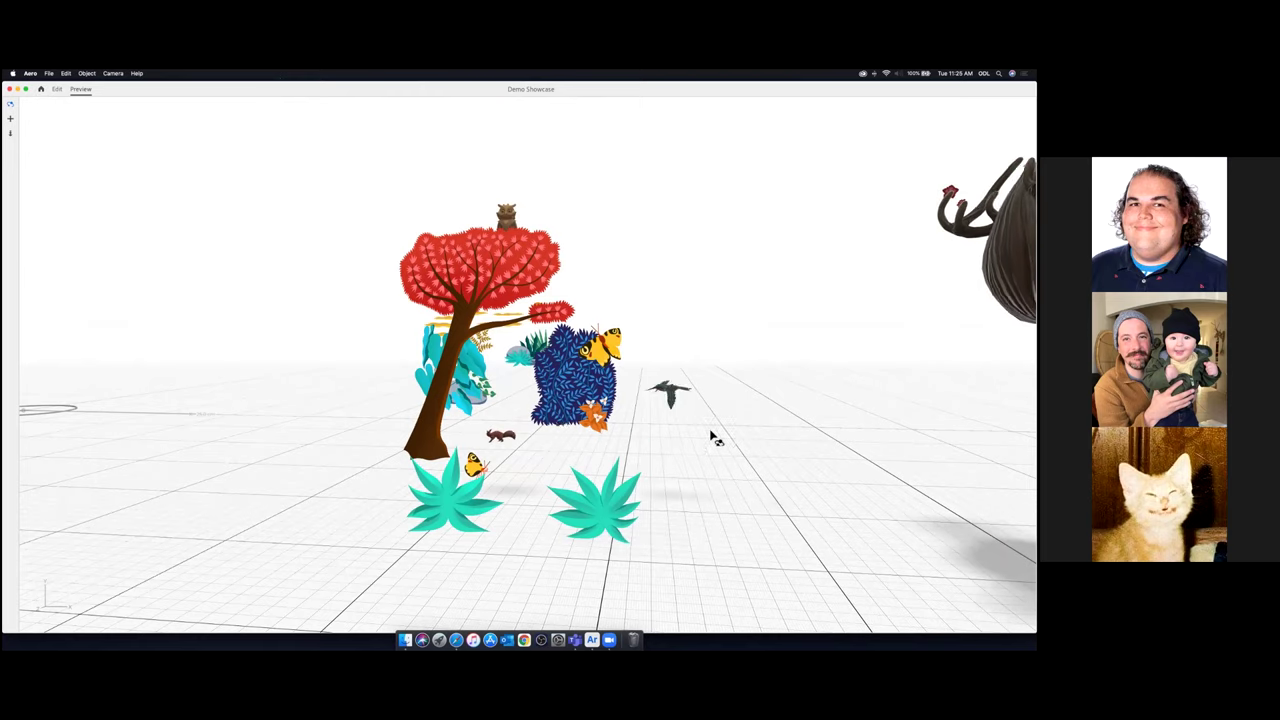
click(57, 90)
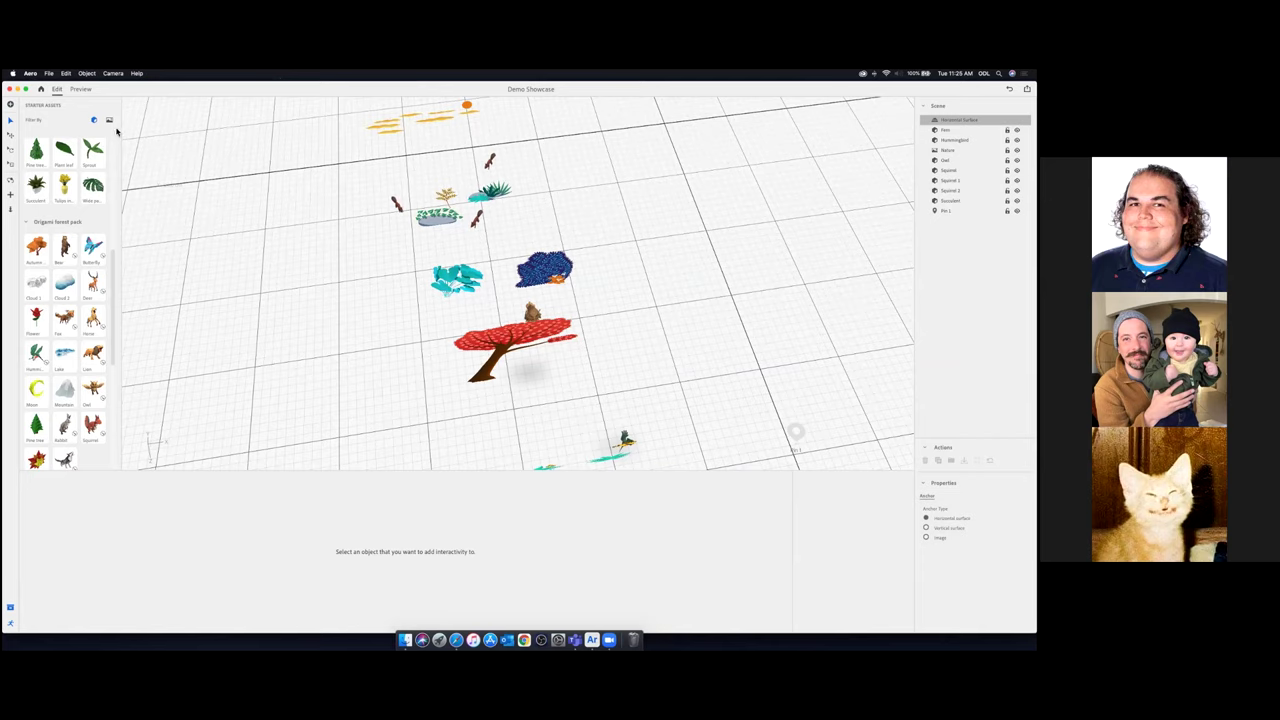
Duplicate the hummingbird, place the copy on the opposite side of the red tree beside the turquoise plant, and rotate it
drag(370, 267, 566, 321)
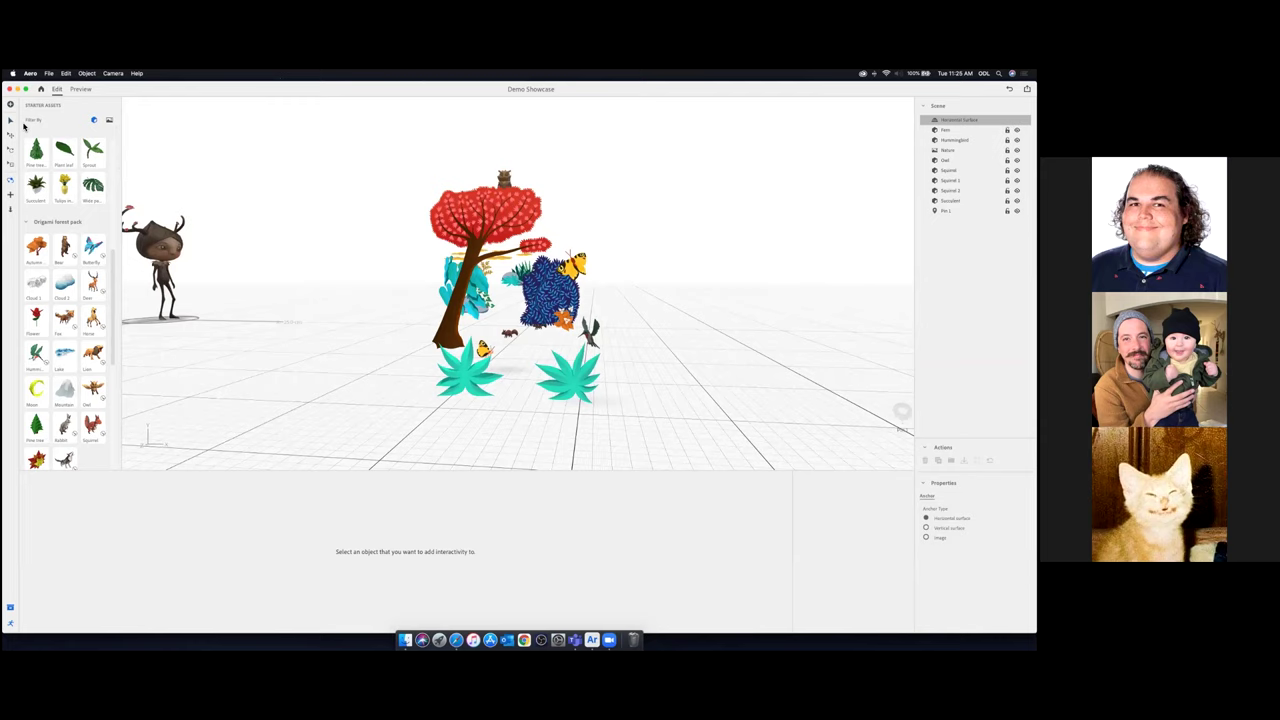
click(959, 140)
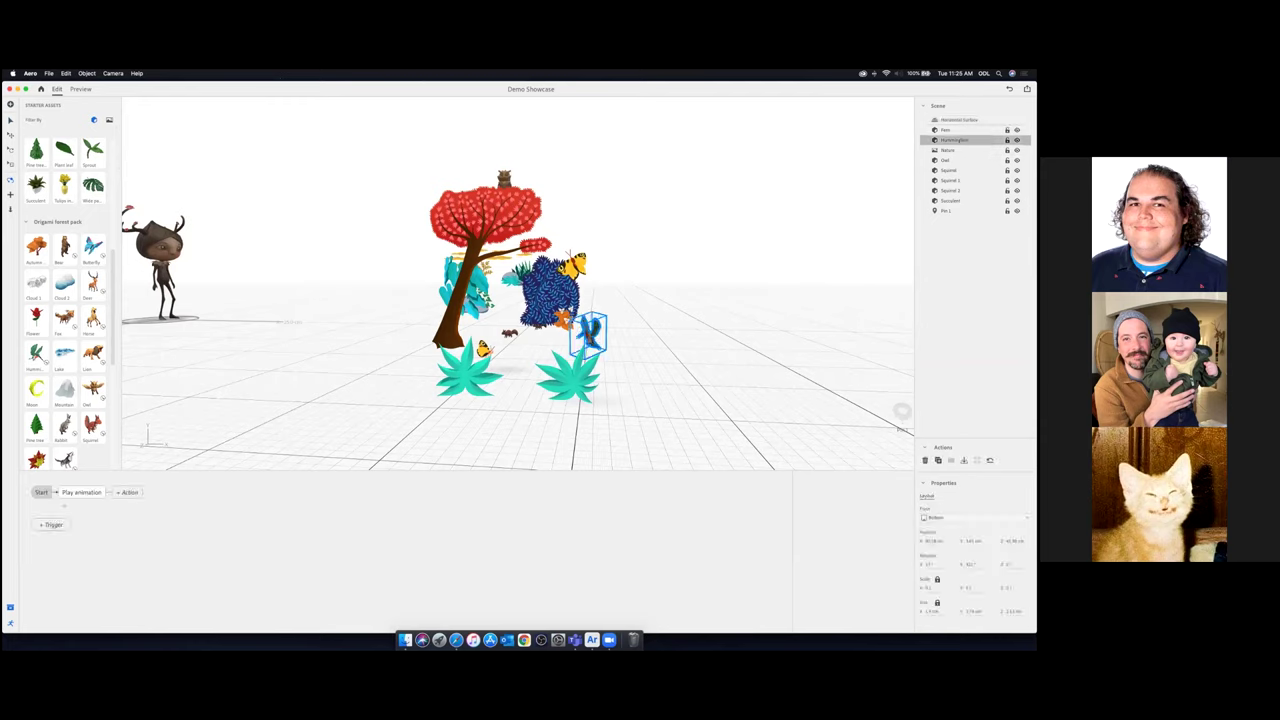
key(super+d)
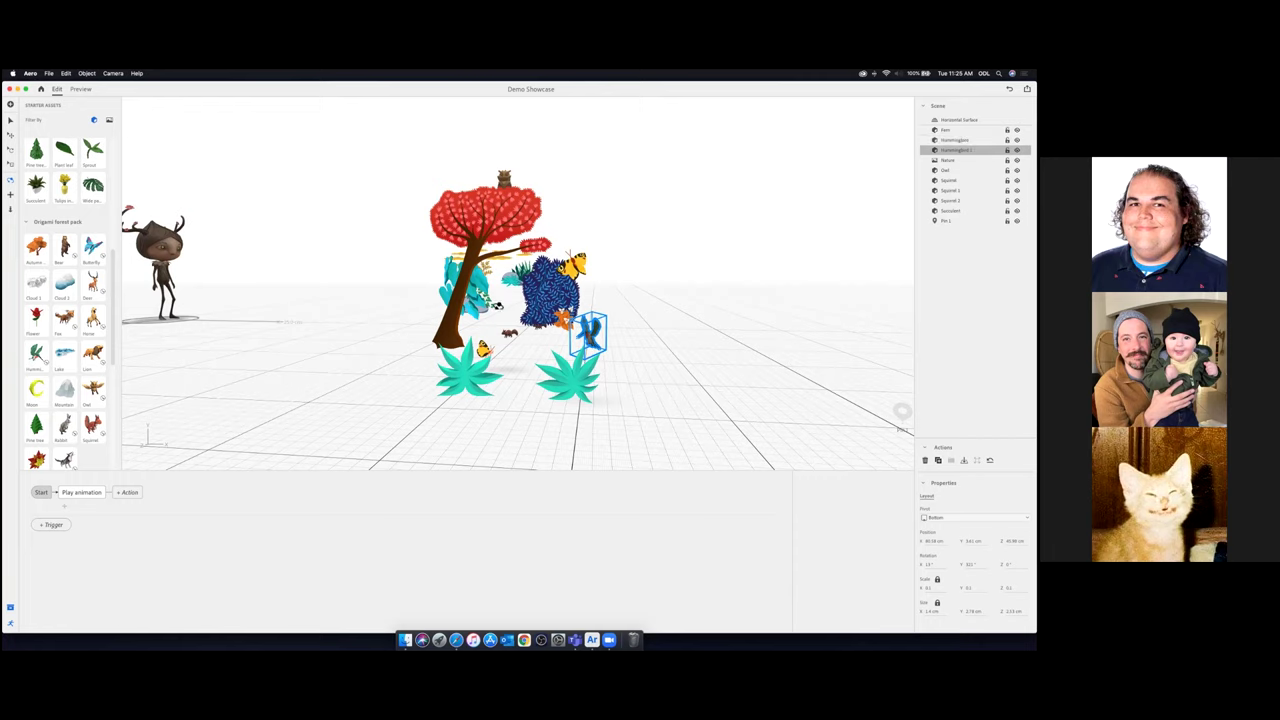
click(10, 121)
drag(617, 361, 413, 303)
drag(403, 260, 391, 292)
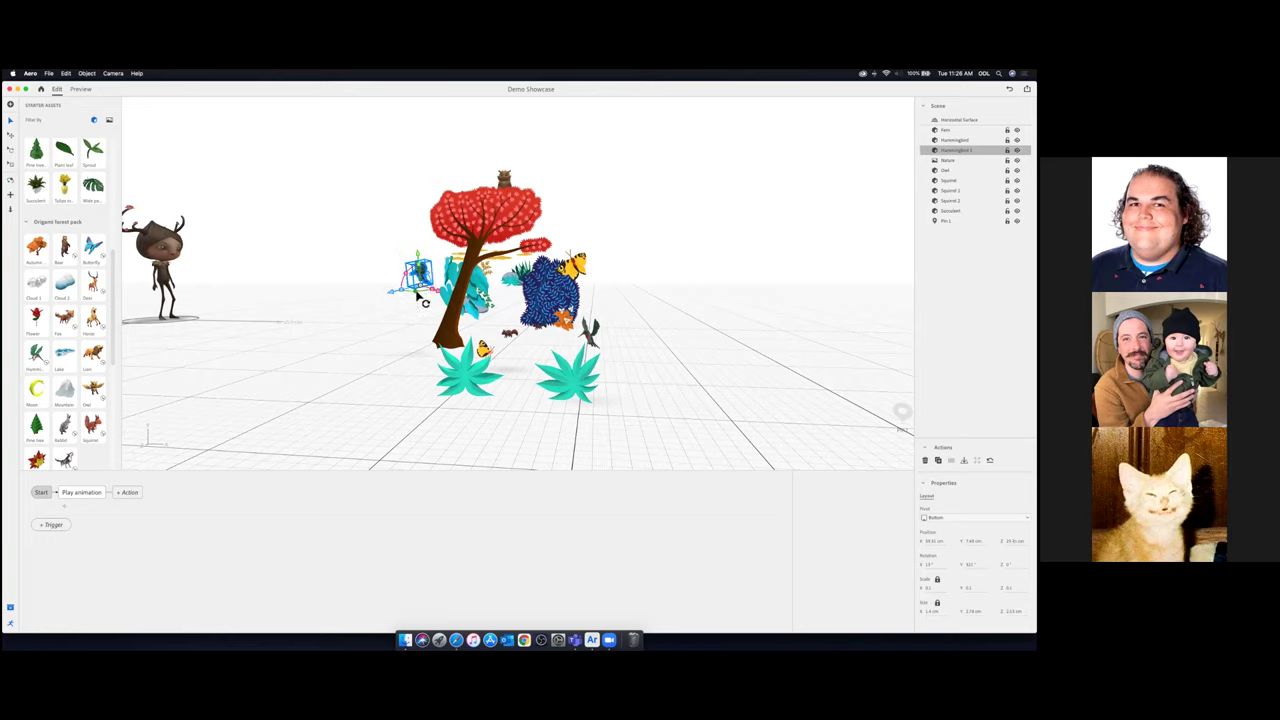
drag(577, 281, 554, 285)
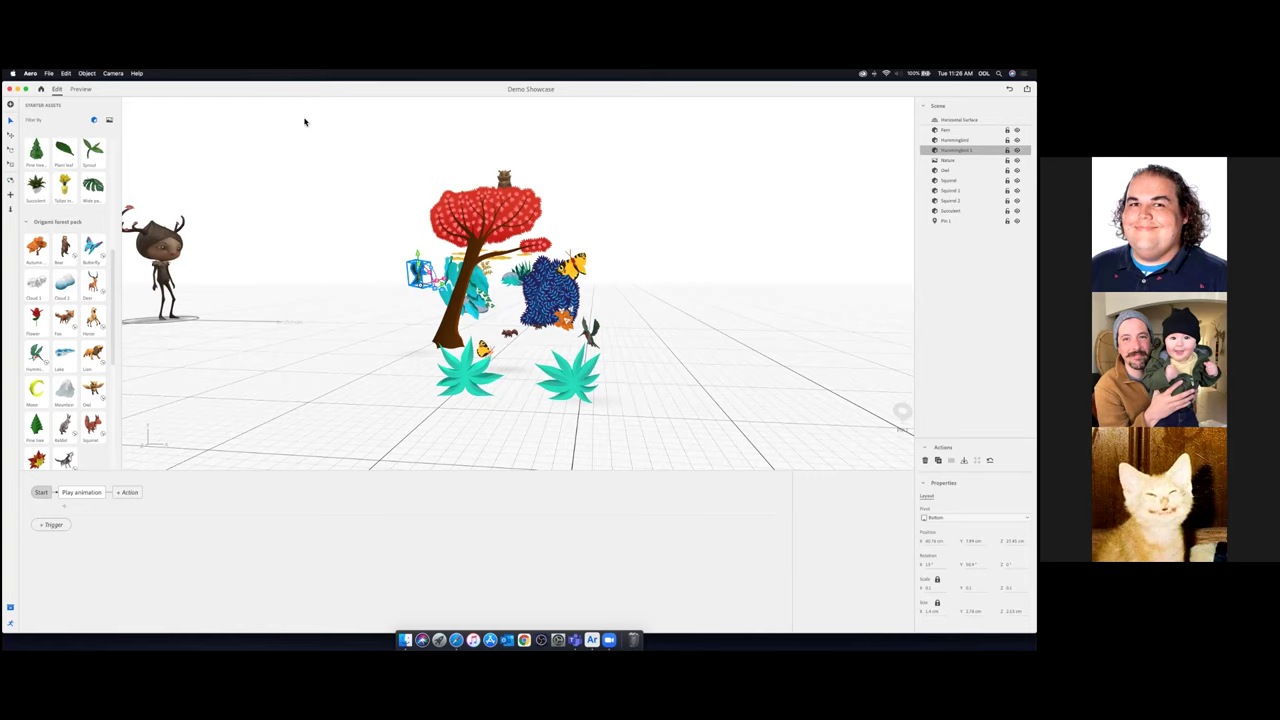
Preview the scene to check the duplicated hummingbird's motion, inspect its Play animation action, and return to editing after a second preview
click(81, 89)
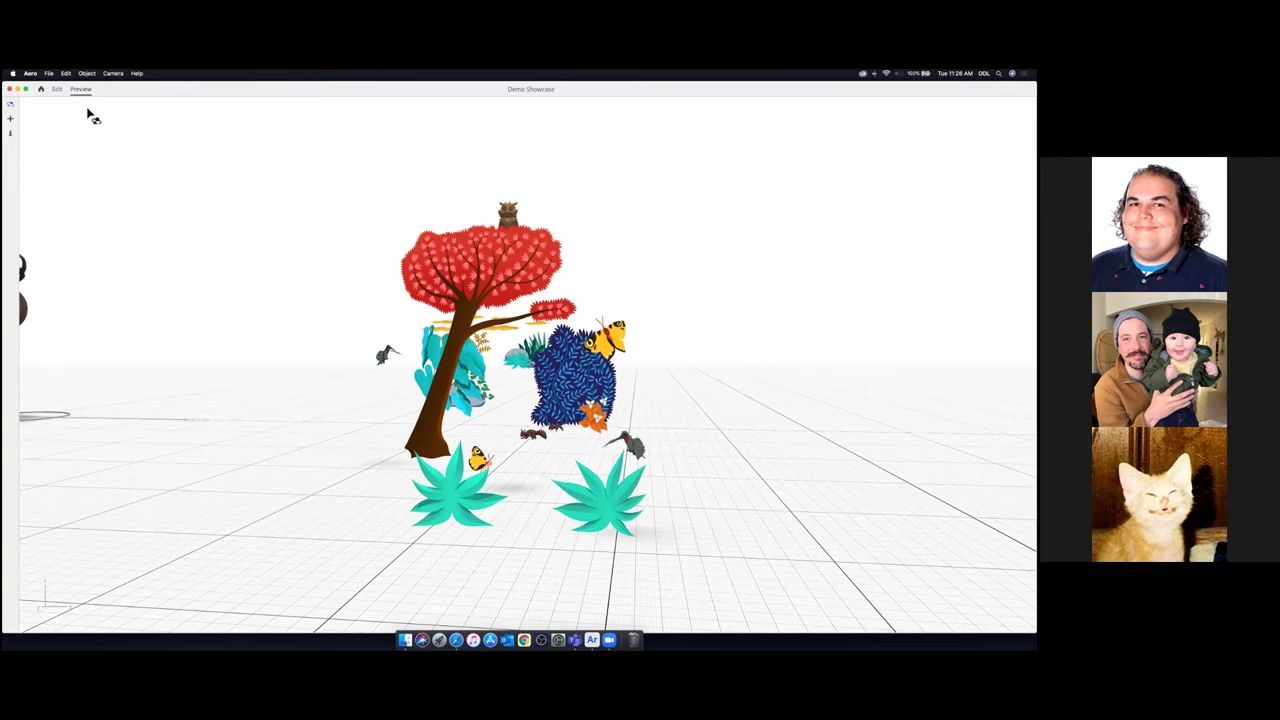
click(57, 89)
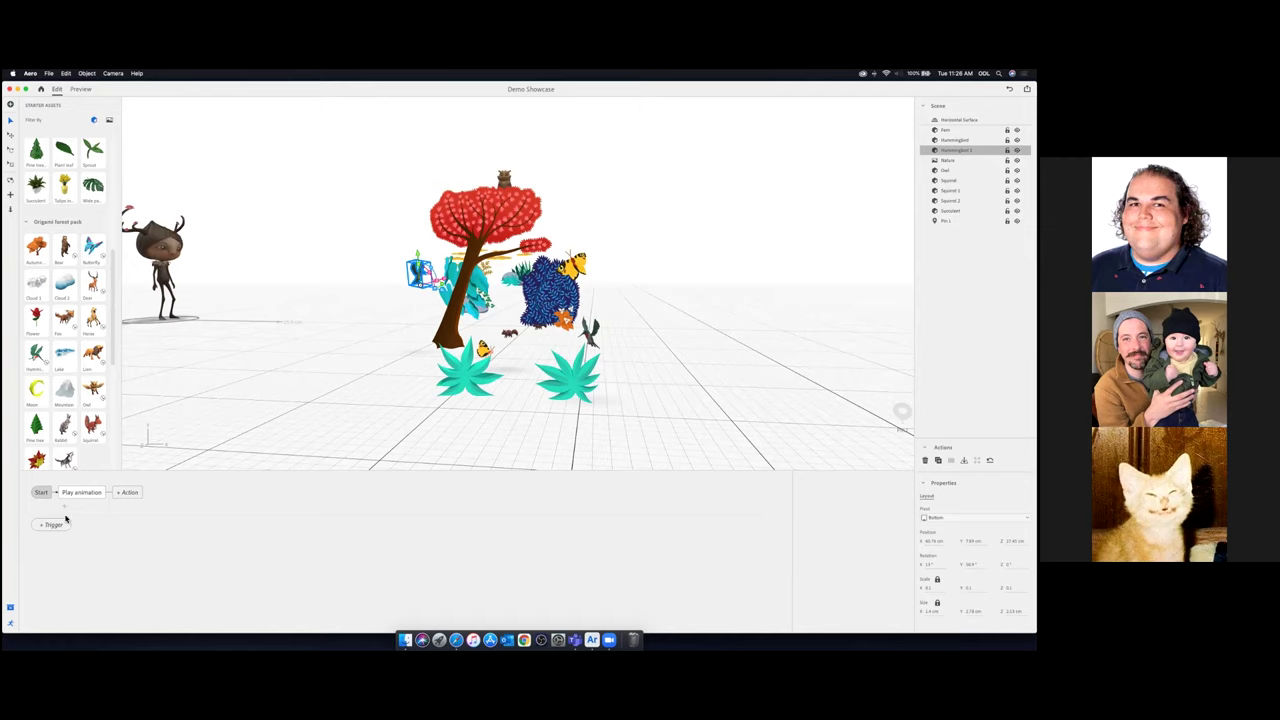
click(78, 492)
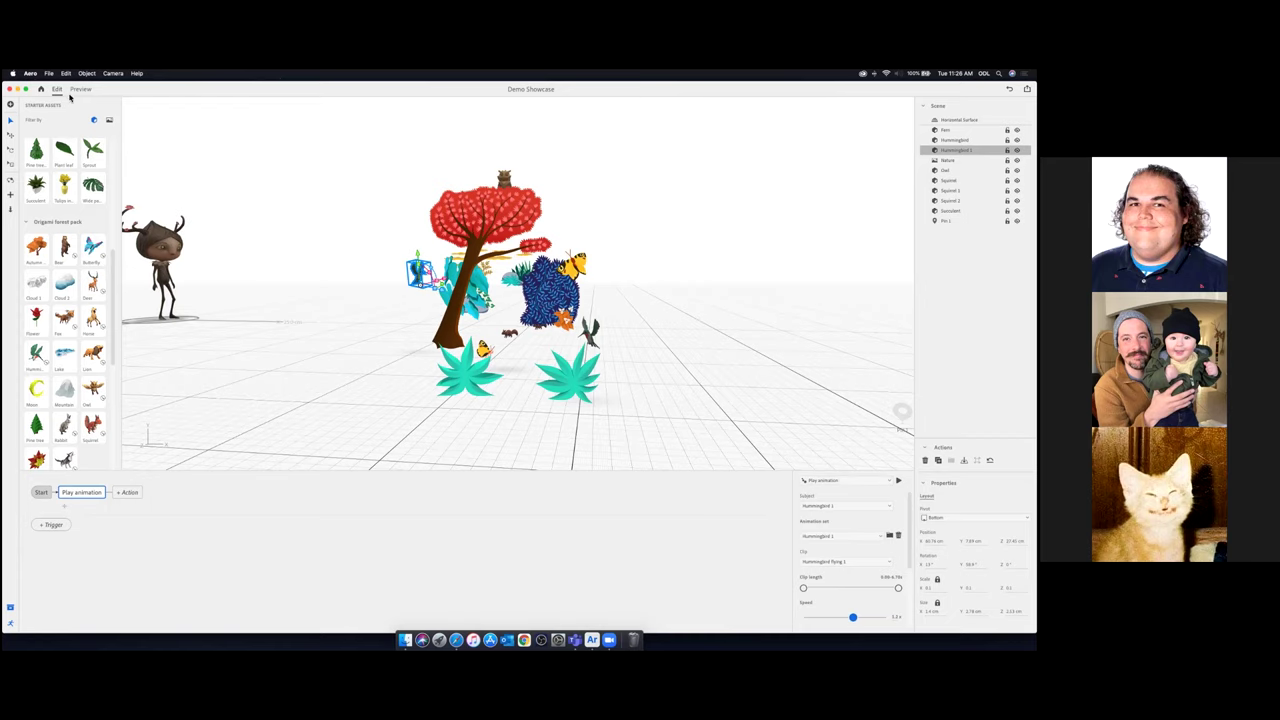
click(79, 89)
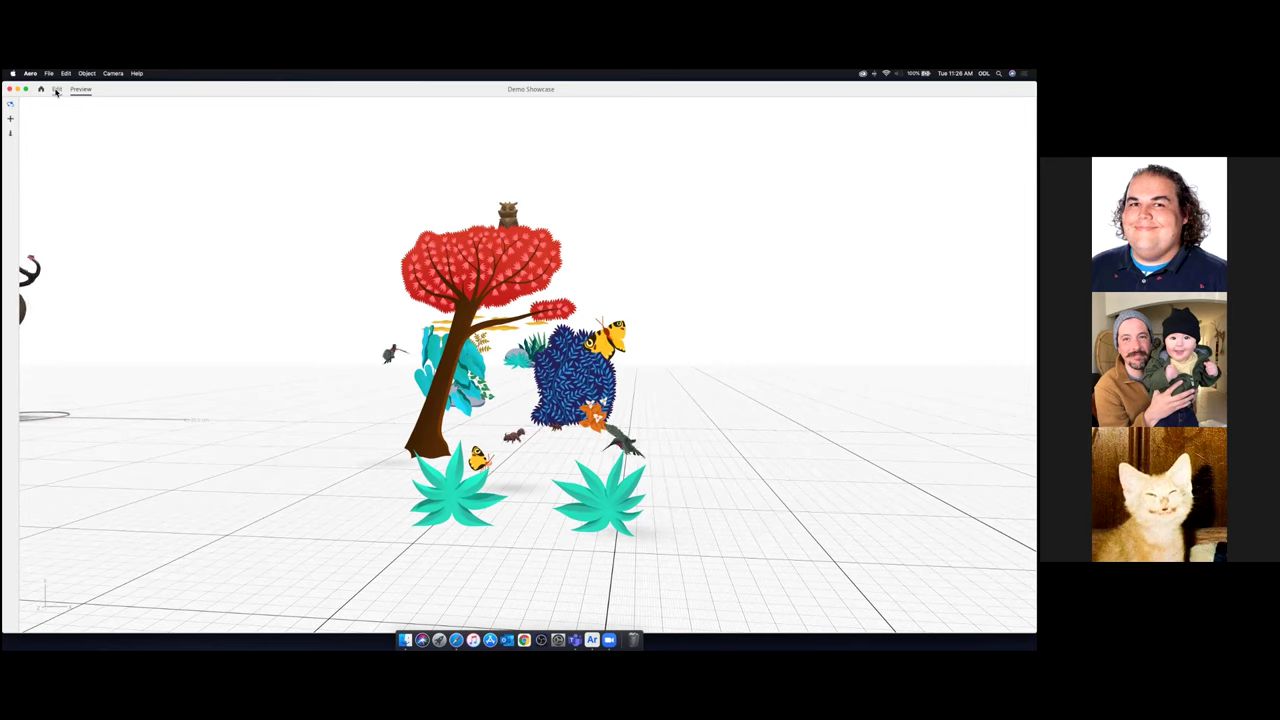
mouse_move(418, 421)
mouse_down()
mouse_move(430, 411)
mouse_move(351, 414)
mouse_move(421, 417)
mouse_up()
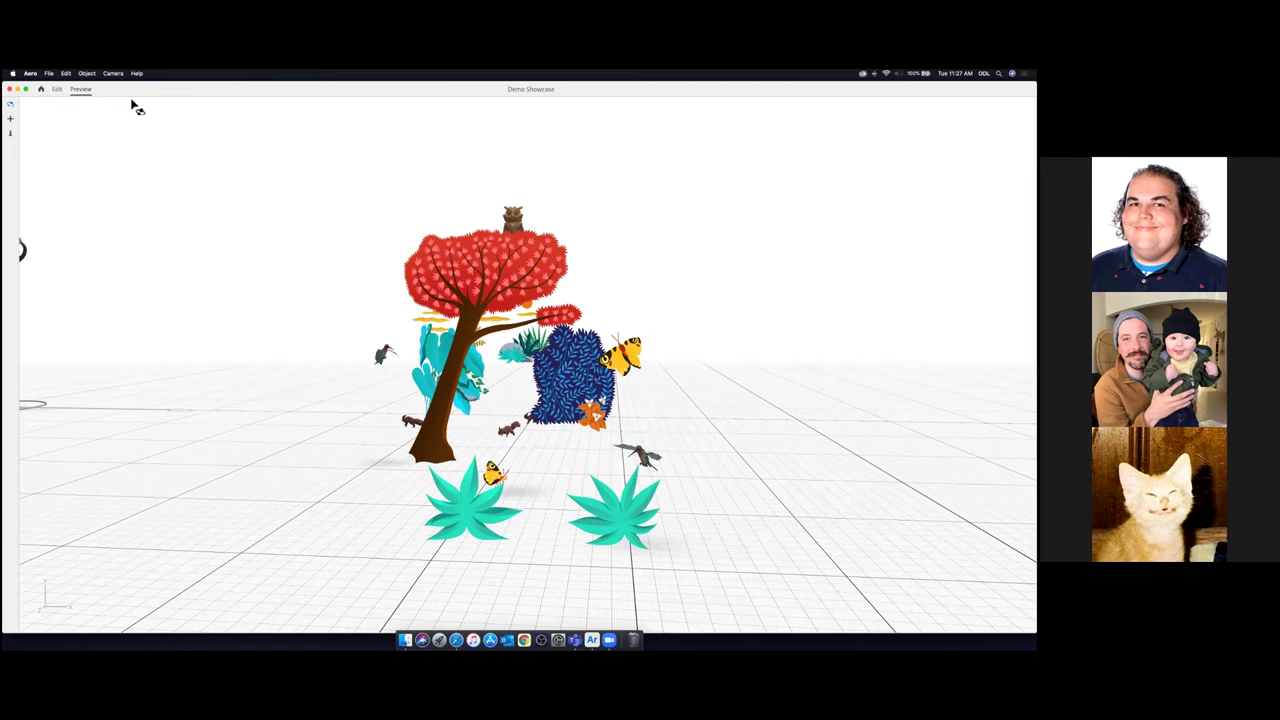
click(57, 89)
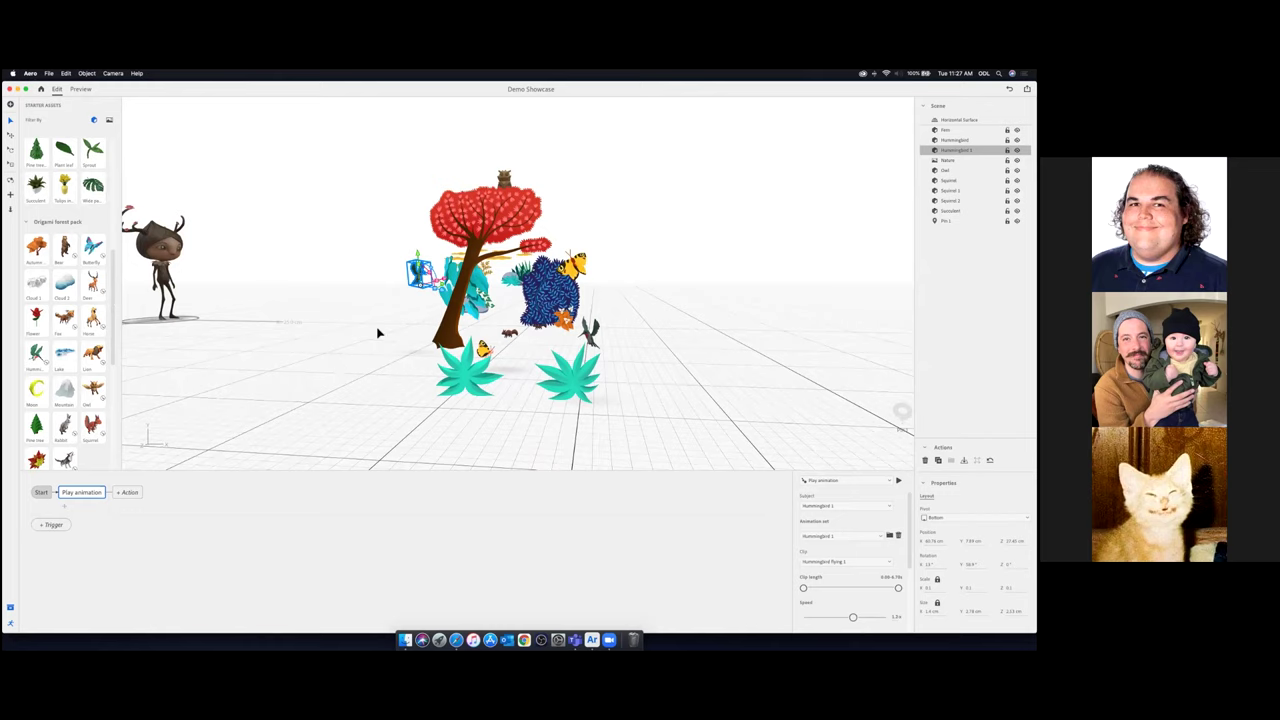
Add the Sun from the origami forest pack to the scene
right_drag(360, 342, 360, 349)
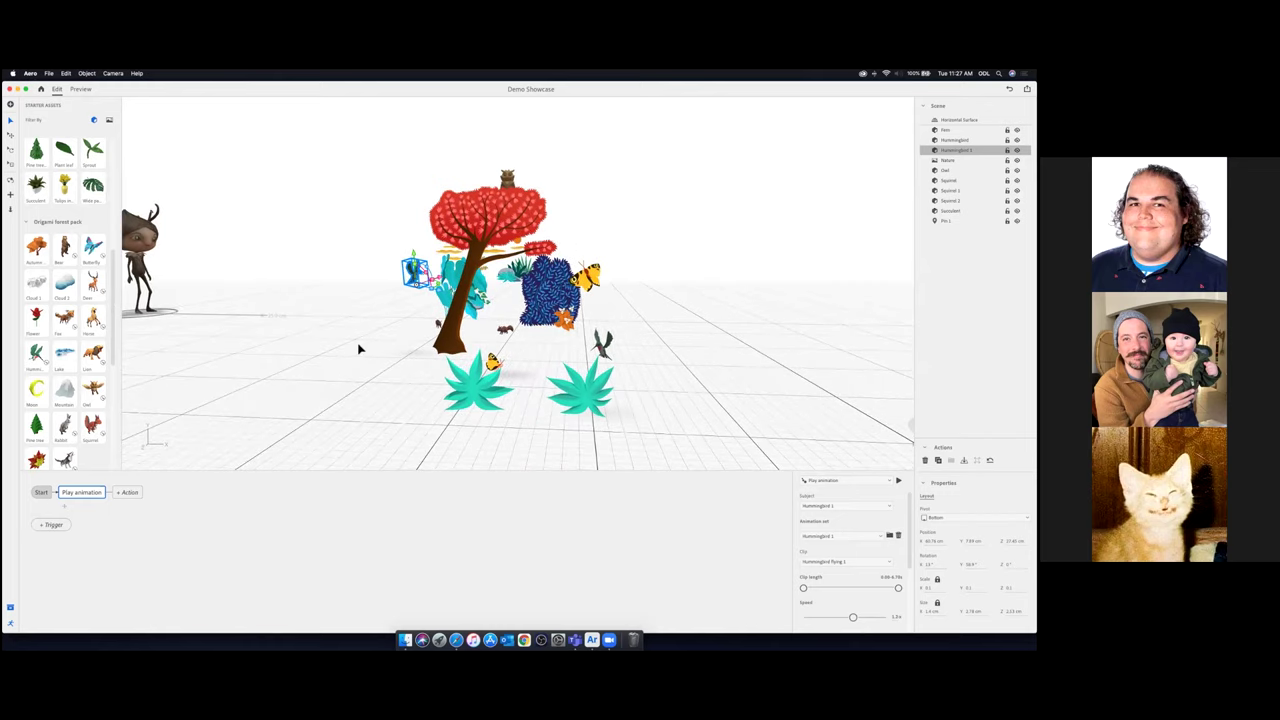
scroll(353, 351, down, 2)
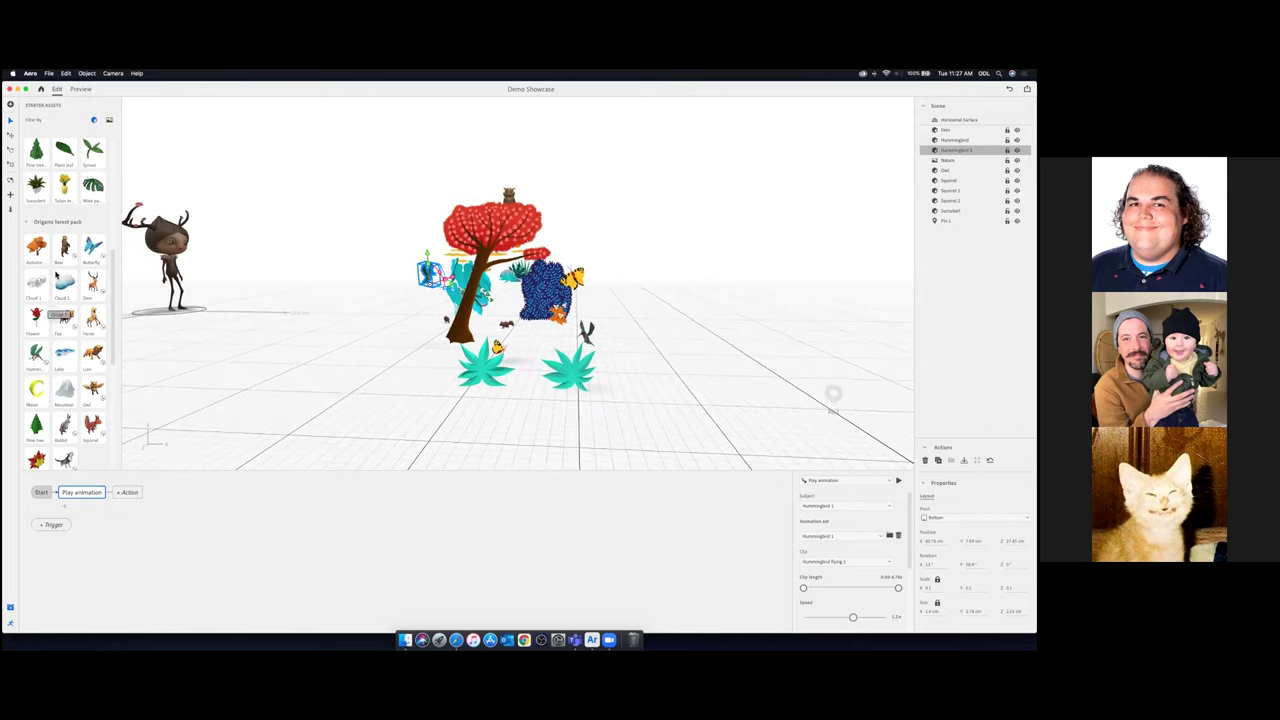
scroll(78, 398, down, 5)
scroll(78, 398, up, 3)
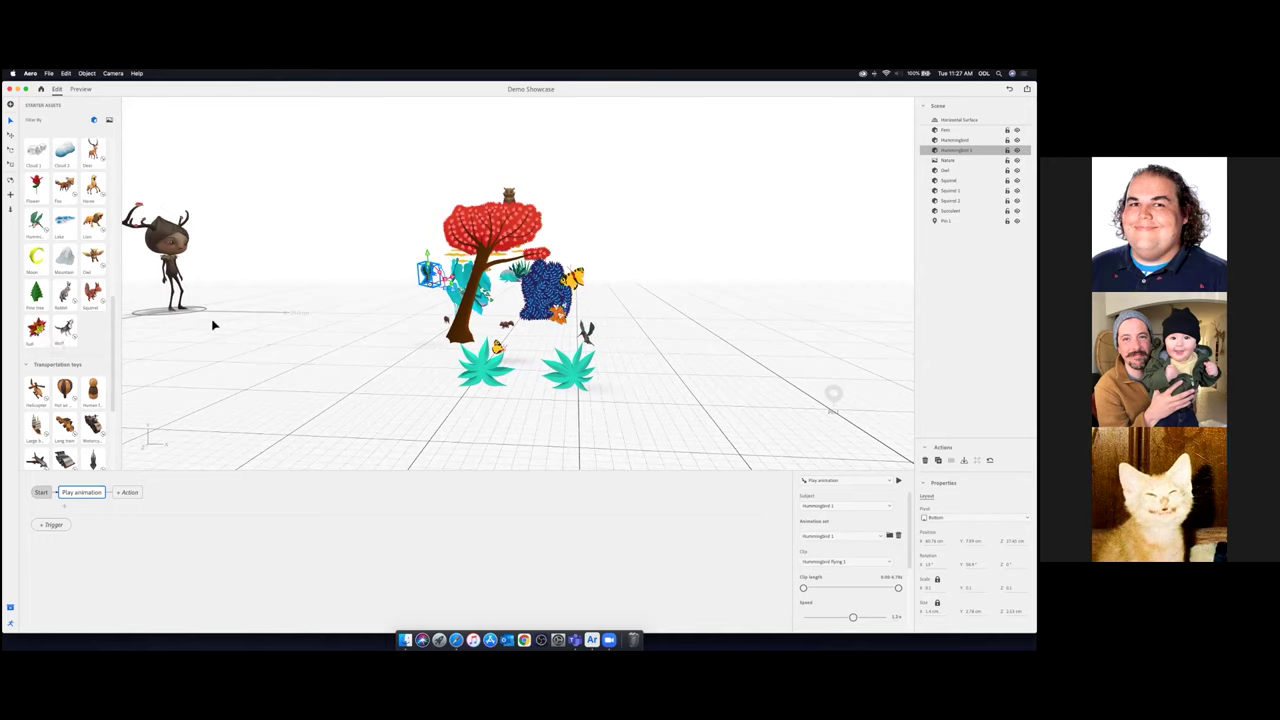
click(37, 332)
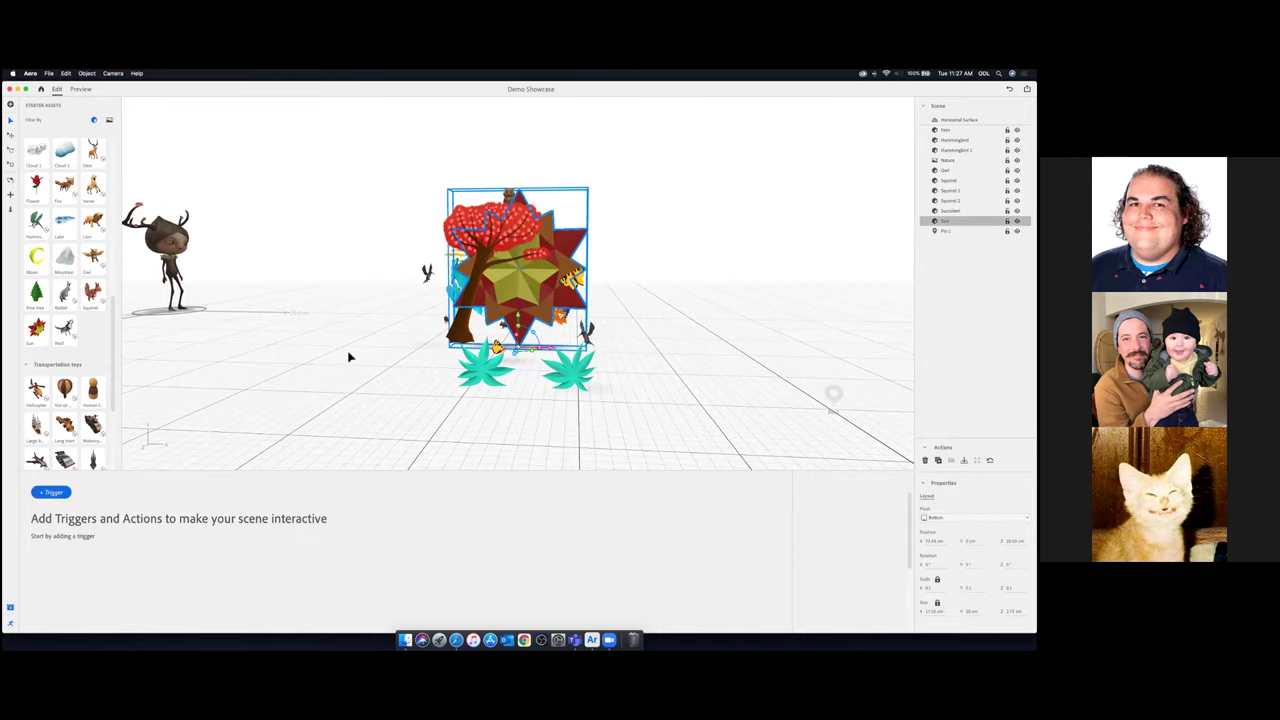
Move the sun back along its depth axis until it stands behind the blue bush and the rear succulent
scroll(551, 287, up, 5)
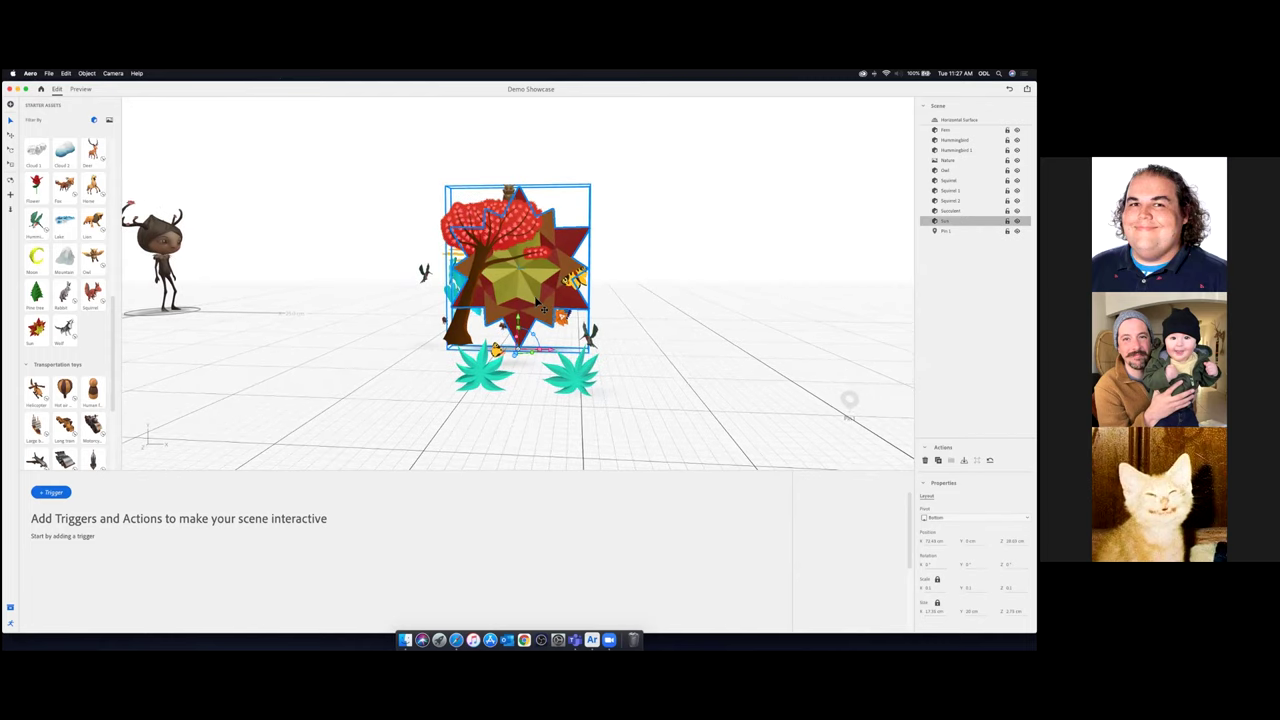
scroll(649, 345, up, 2)
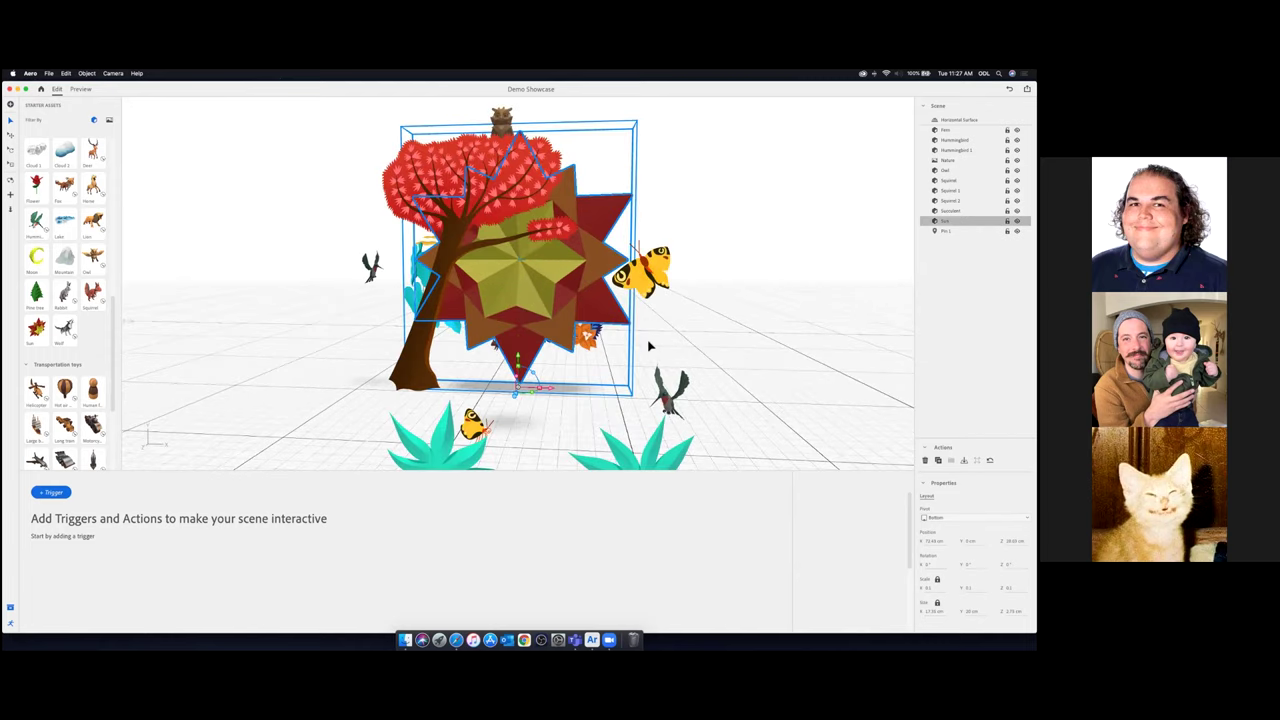
right_drag(644, 340, 587, 299)
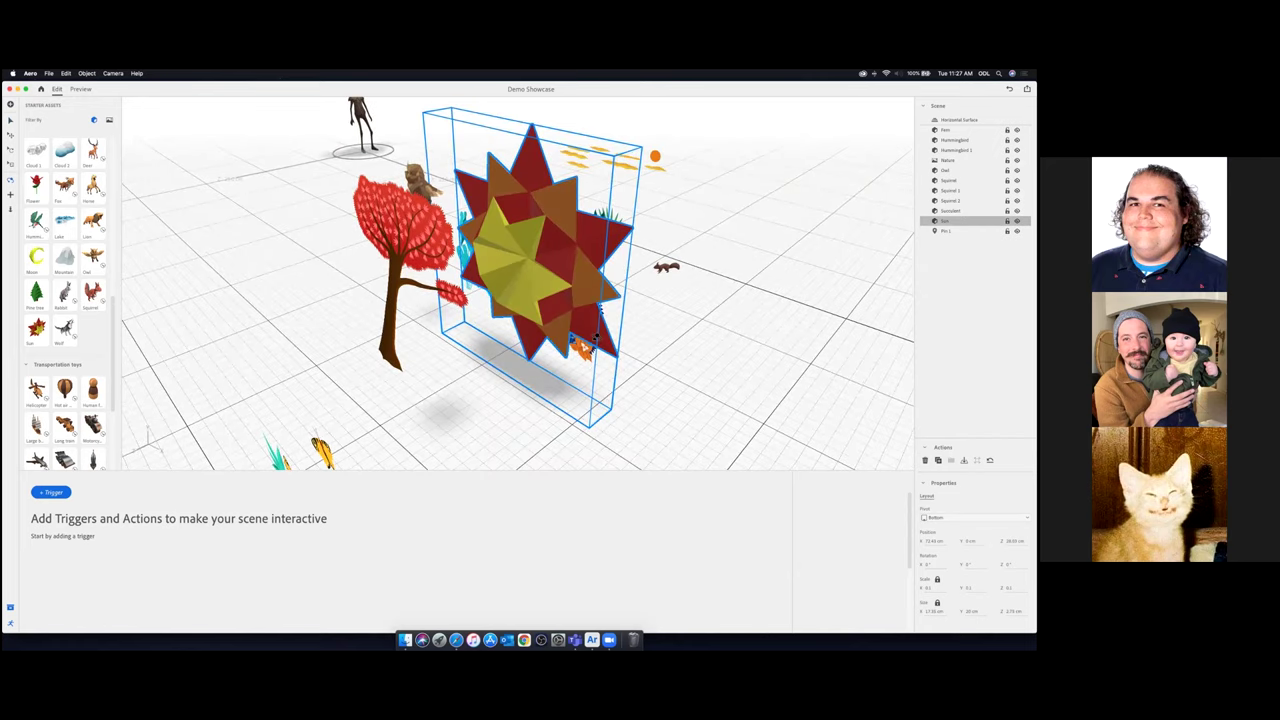
click(12, 138)
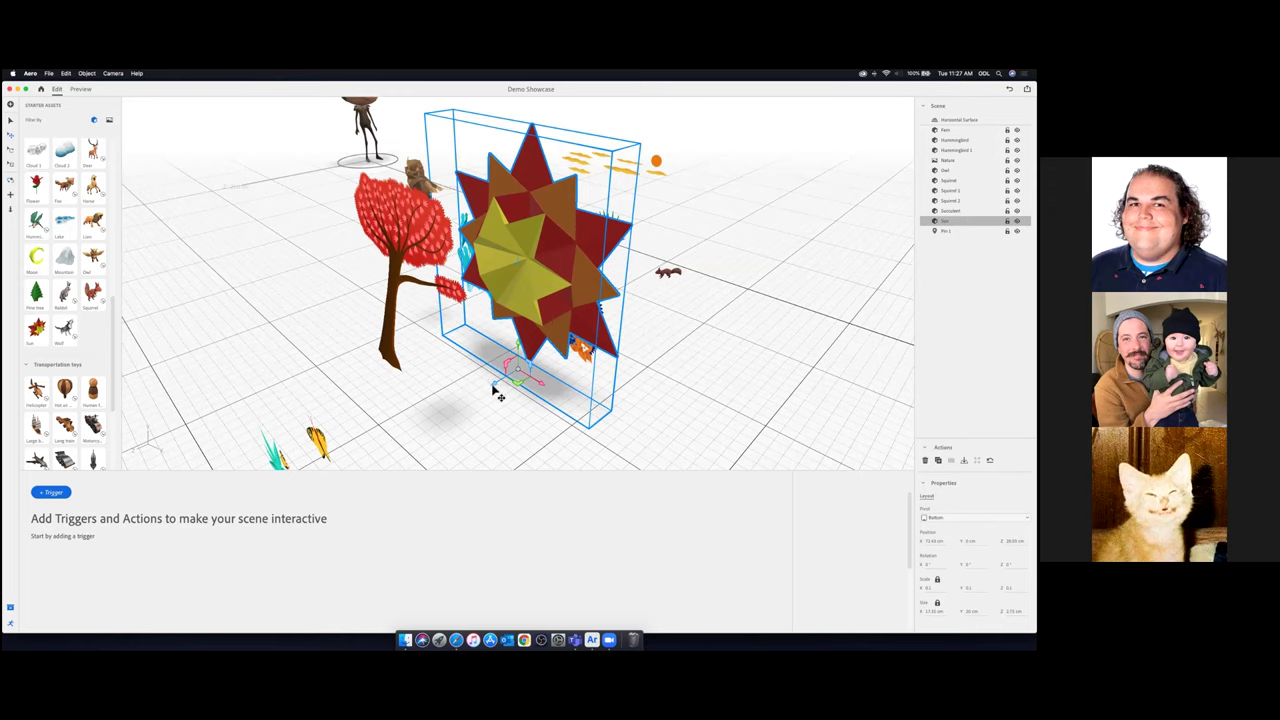
drag(495, 388, 663, 209)
Set the sun's pivot to Center and try to rotate it about that point
click(950, 518)
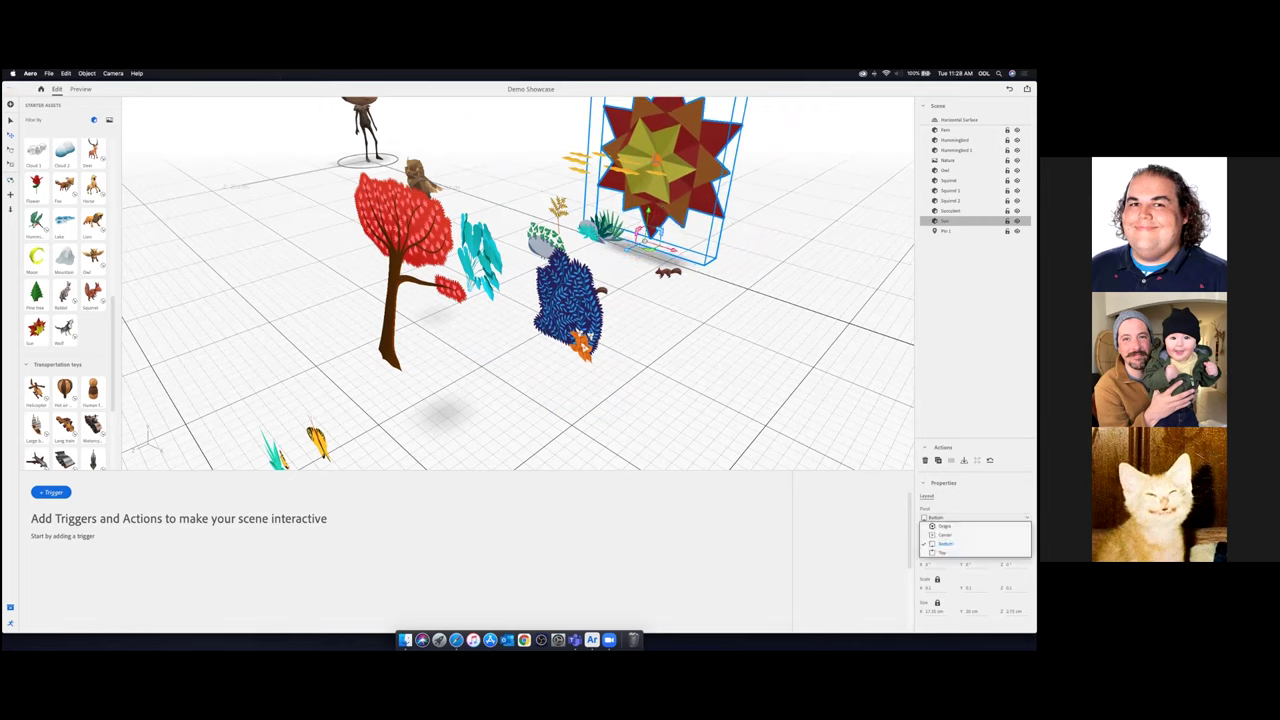
click(948, 535)
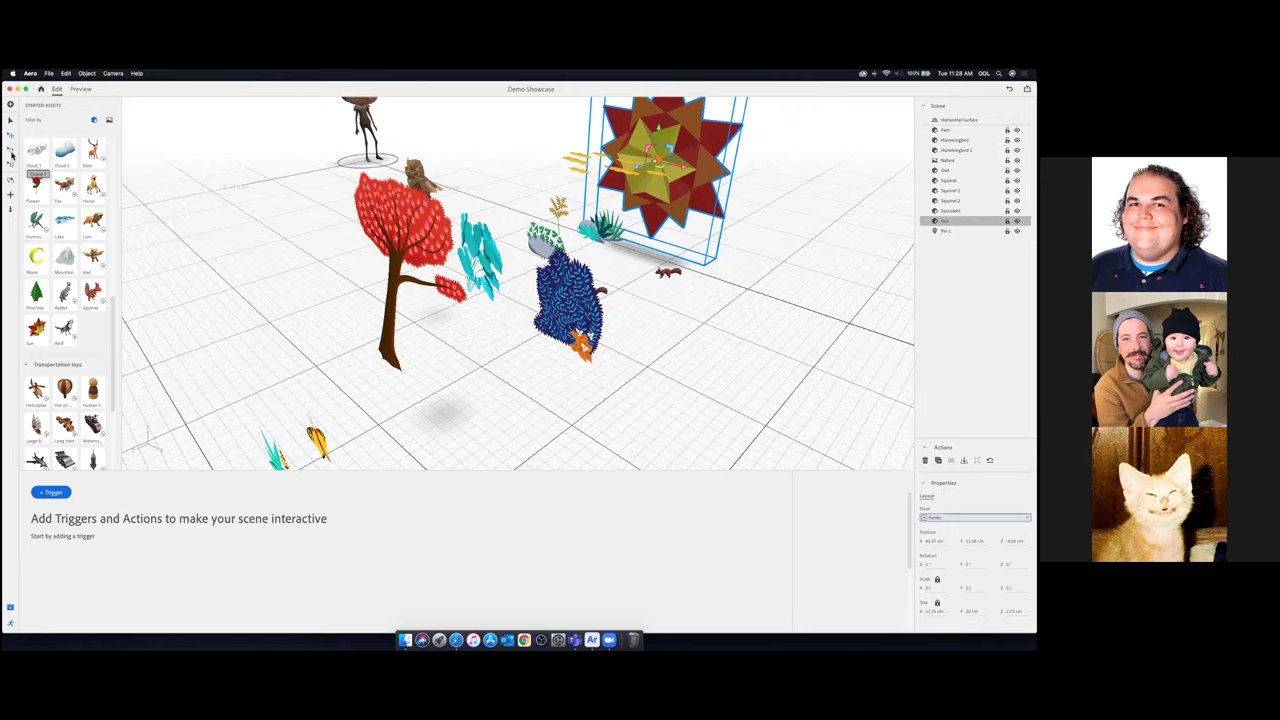
drag(648, 162, 641, 147)
drag(641, 147, 641, 152)
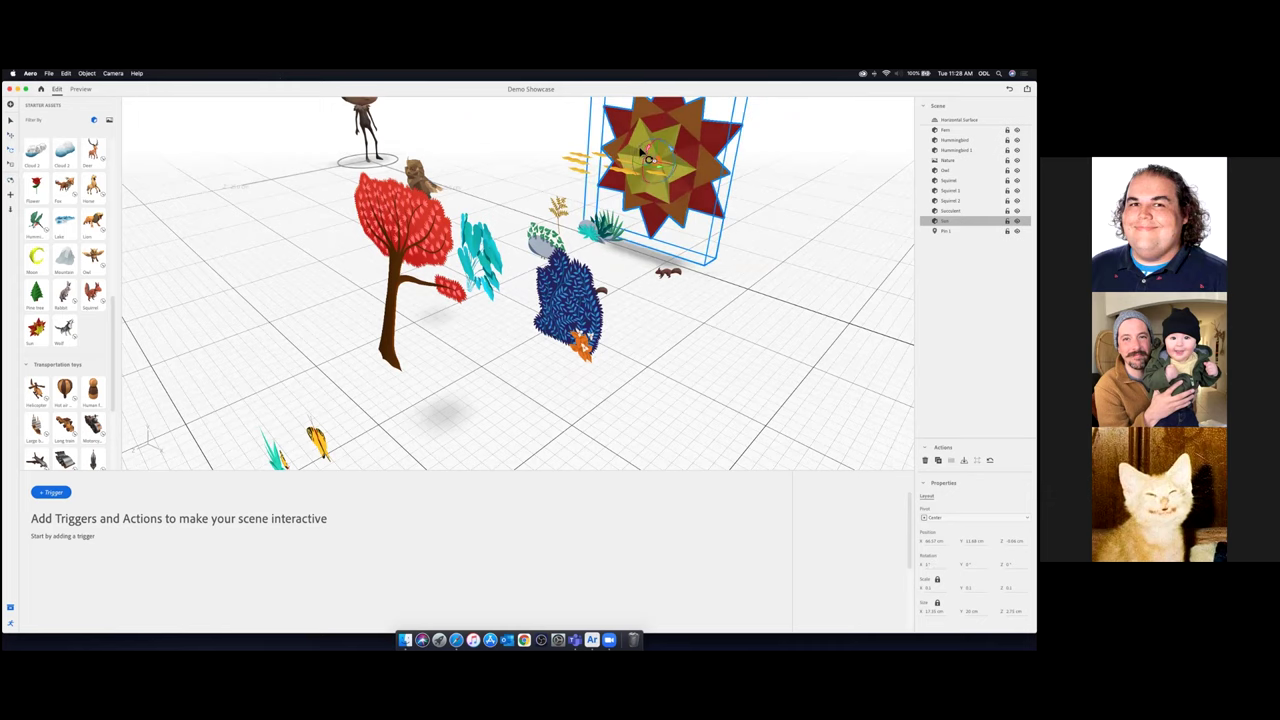
Set the sun's pivot to Top, try changing its rotation, and undo the recent changes
click(974, 518)
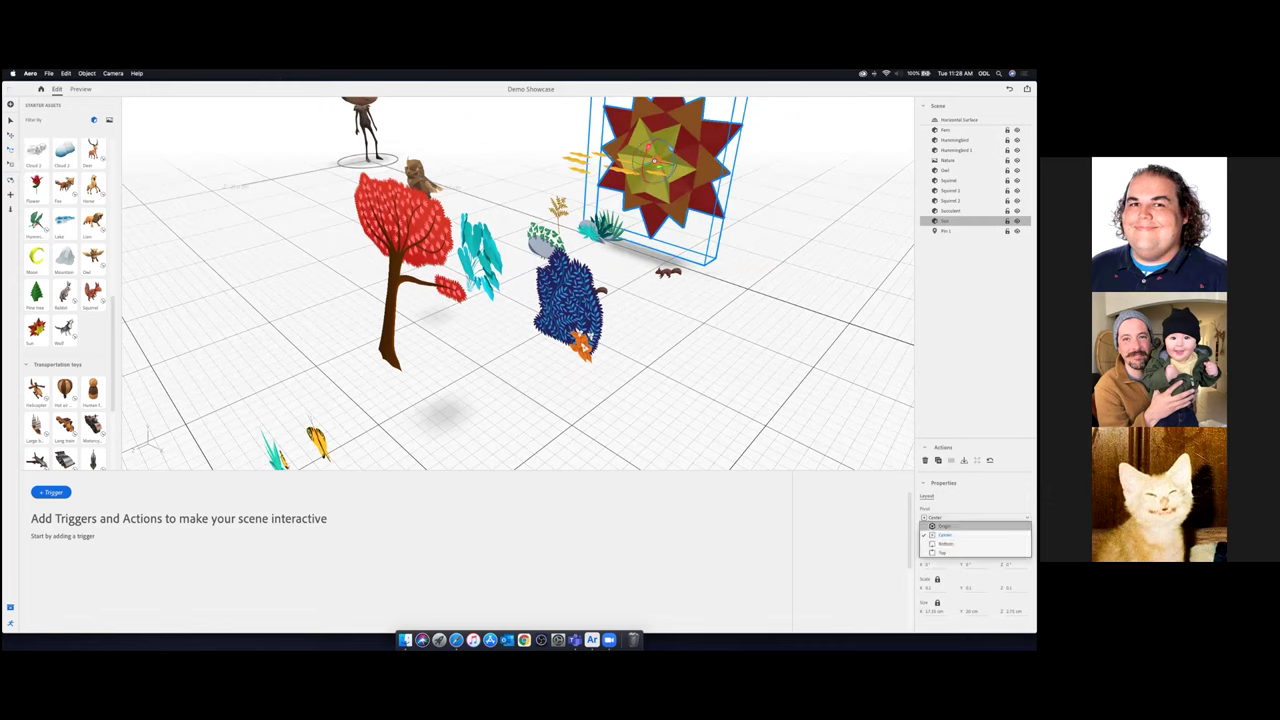
click(974, 553)
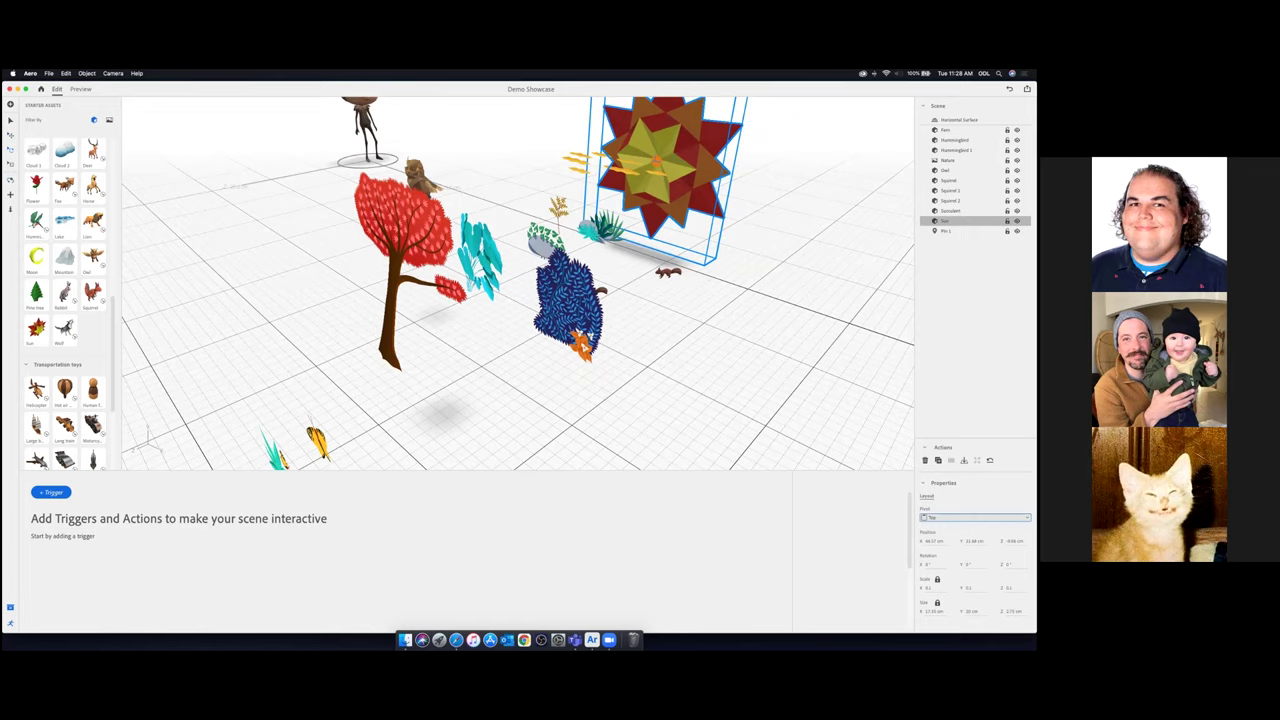
drag(969, 565, 929, 565)
key(super+z)
key(super+z)
key(super+z)
key(super+z)
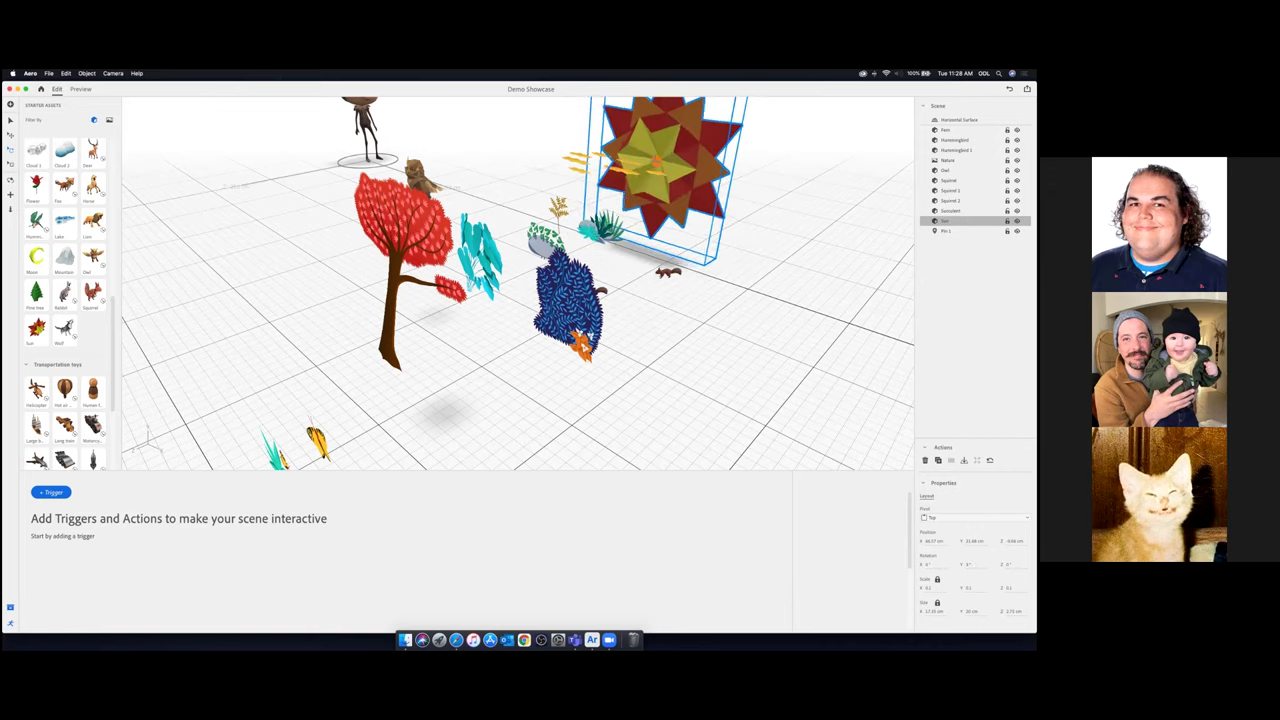
Scale the sun down about its Center pivot to about 9.4 cm wide and reposition it above the rear plants
click(966, 518)
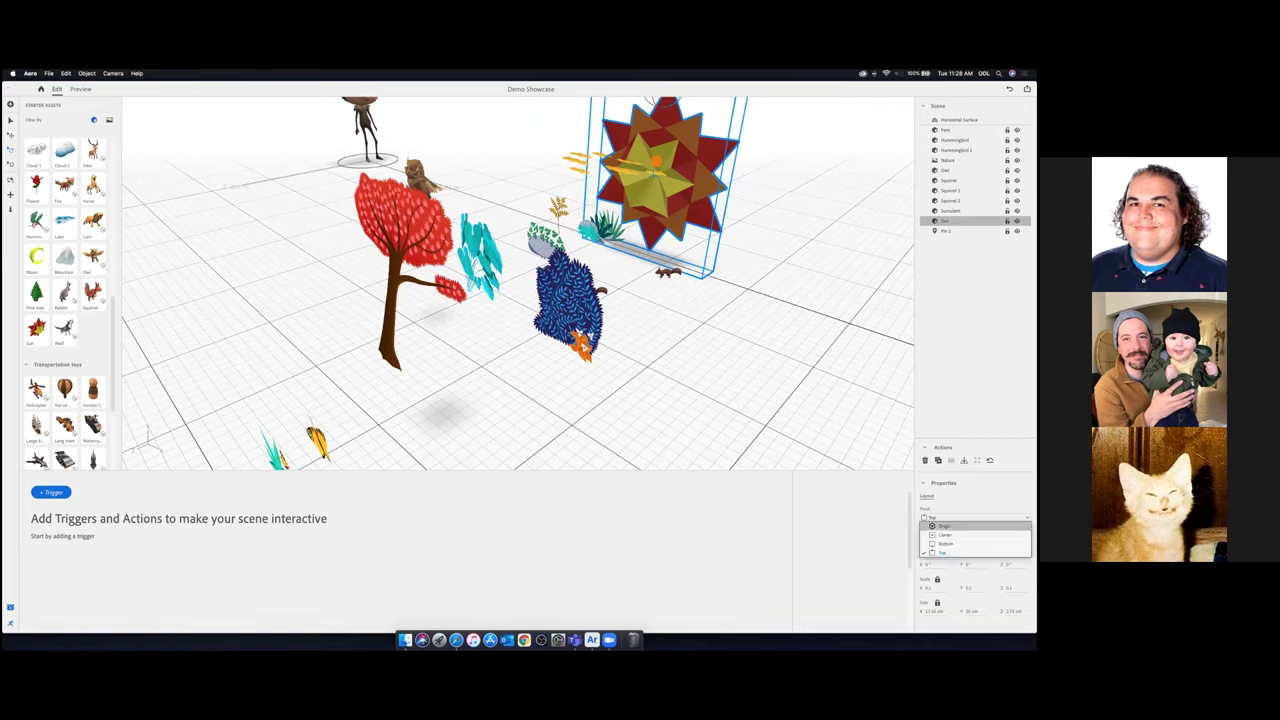
click(962, 536)
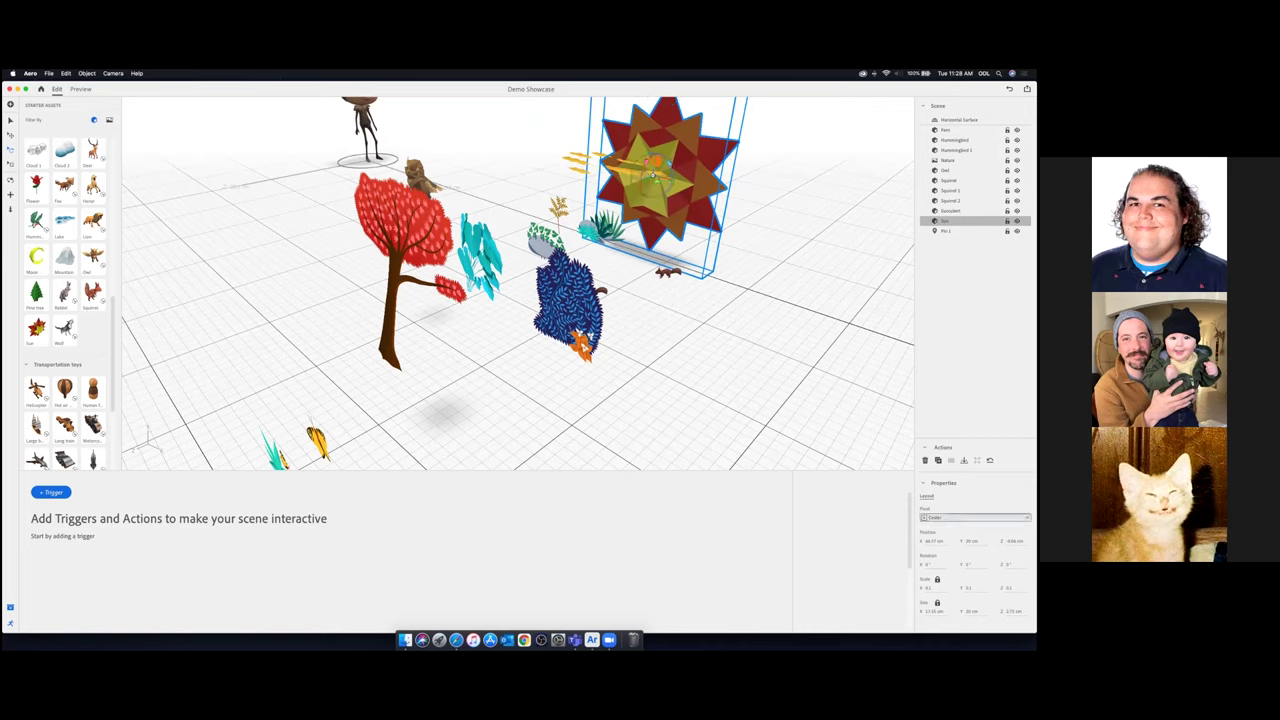
drag(935, 611, 926, 611)
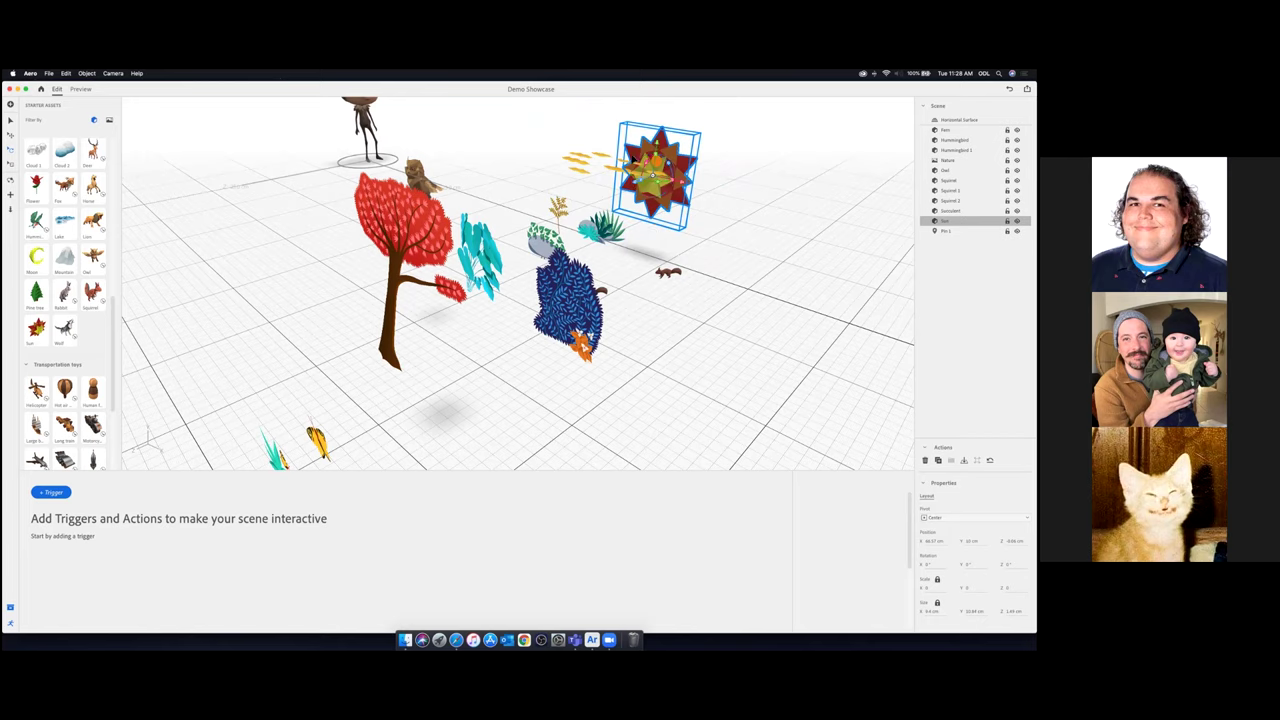
drag(656, 151, 671, 182)
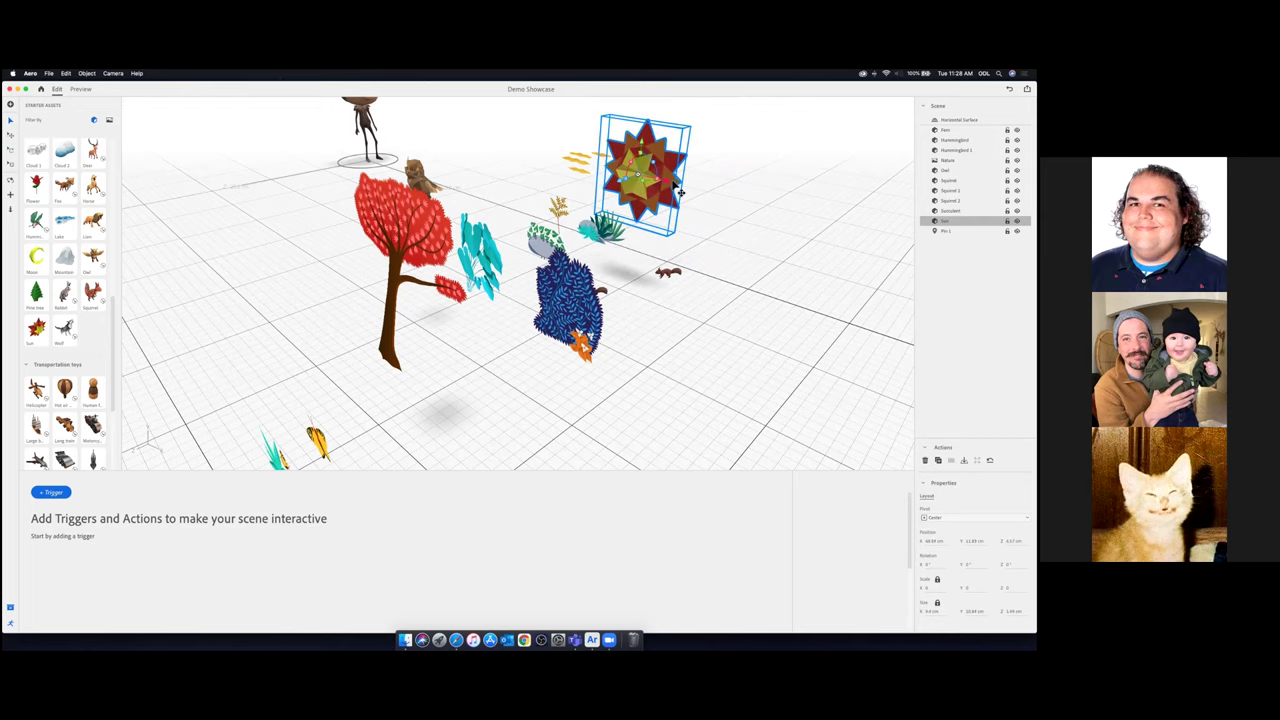
Give the sun a Start trigger with a Follow action, keeping Sun as the action's subject
click(47, 494)
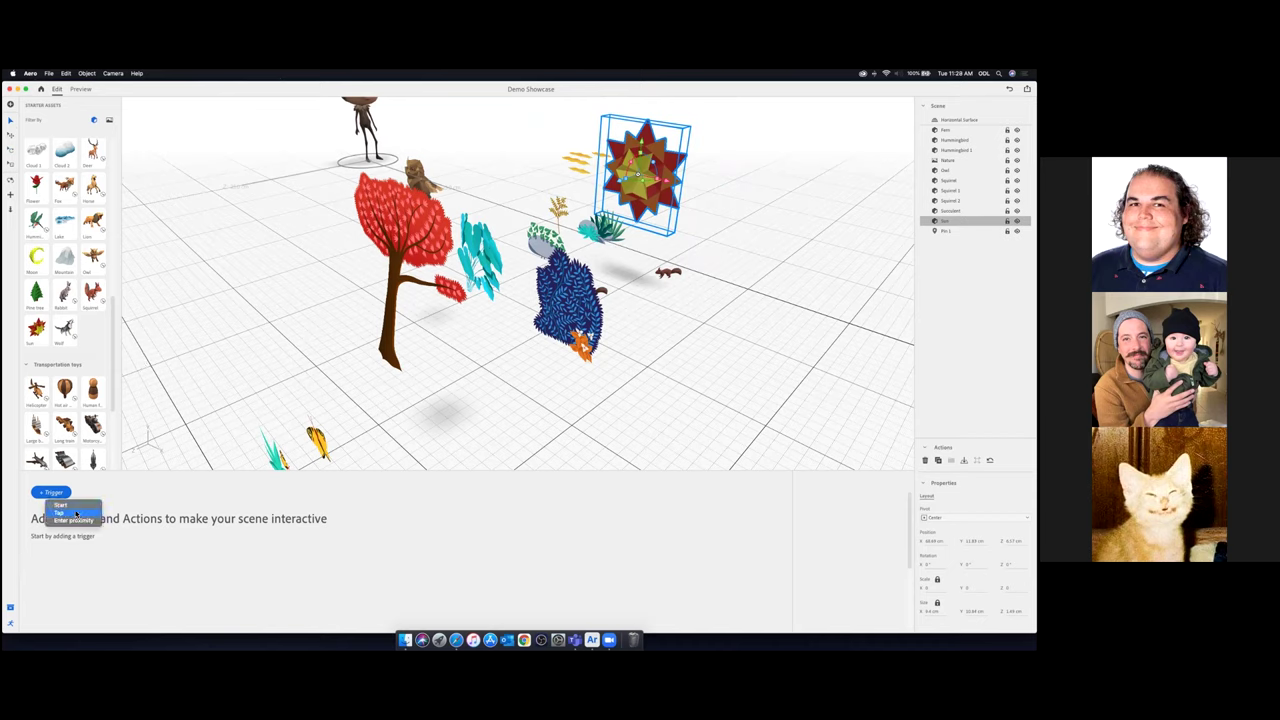
click(75, 508)
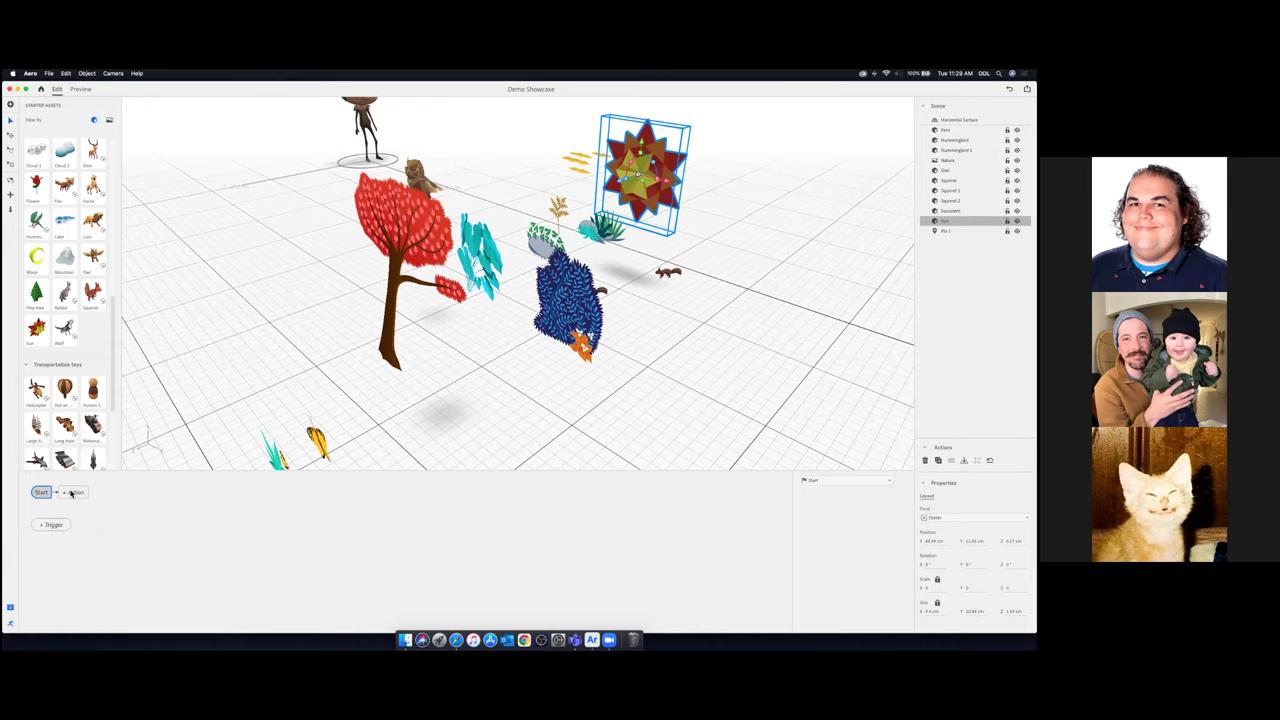
click(71, 493)
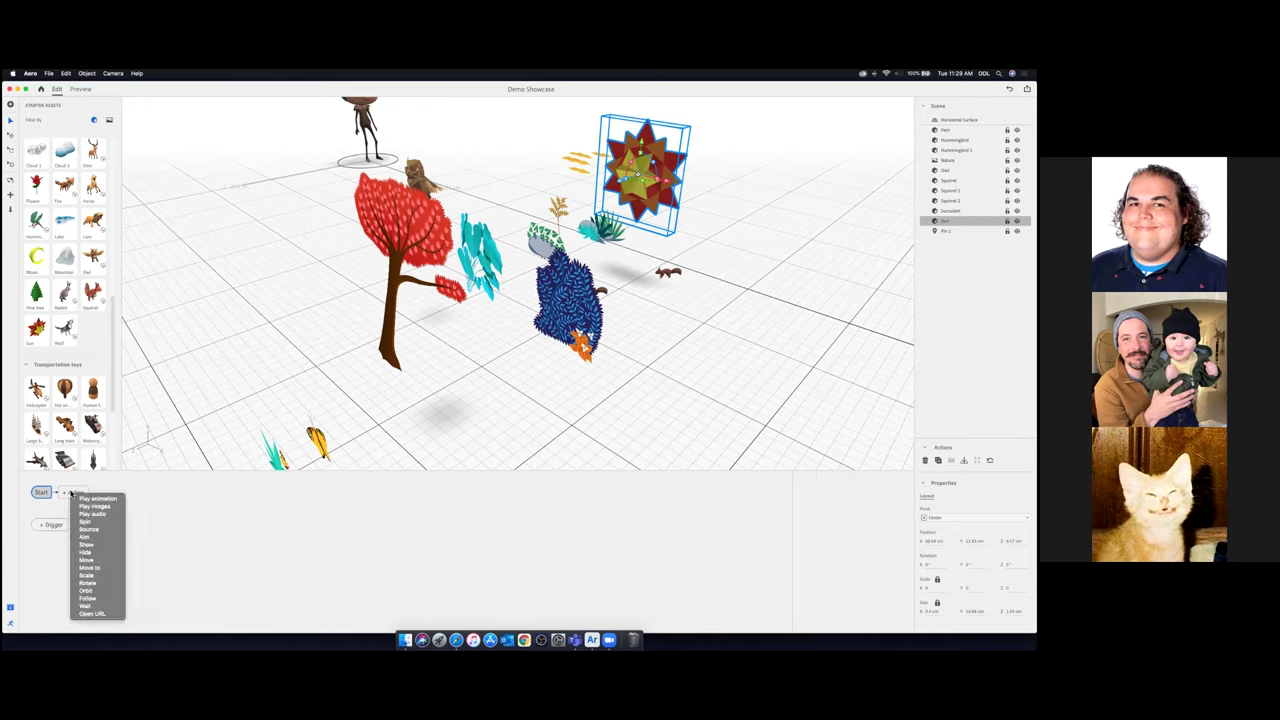
click(96, 601)
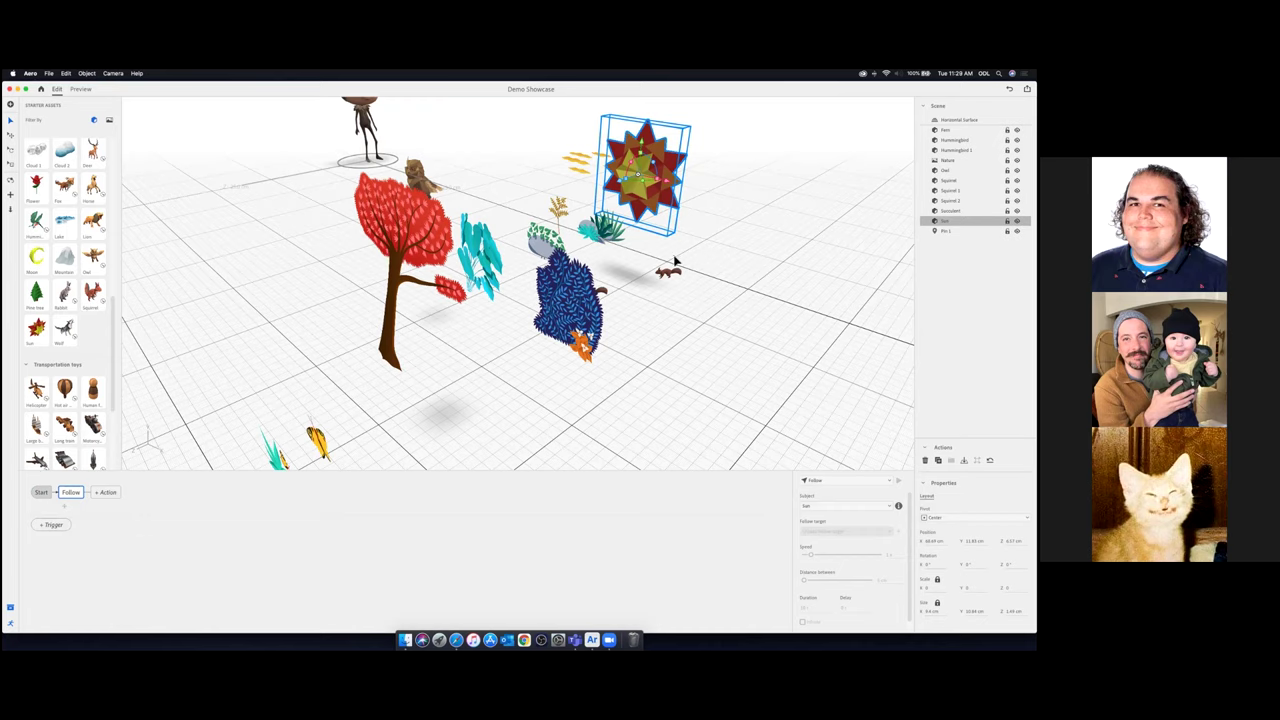
right_drag(692, 260, 713, 242)
drag(712, 242, 493, 325)
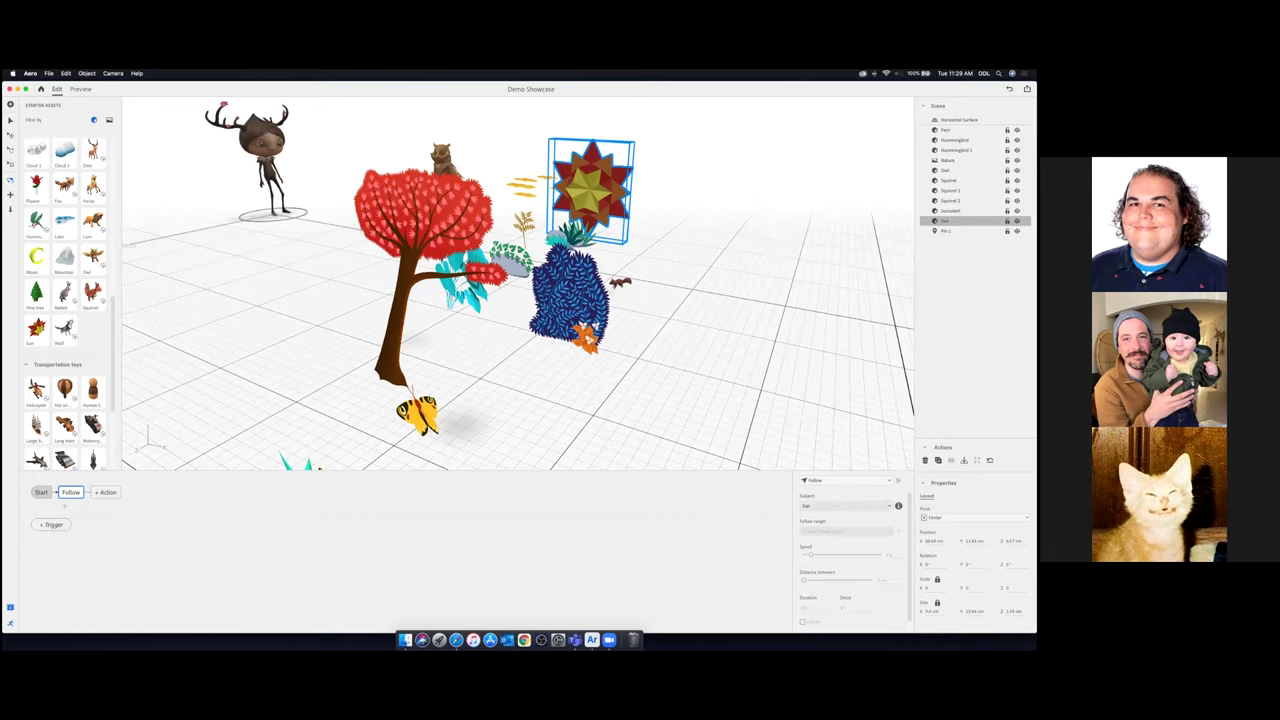
click(845, 506)
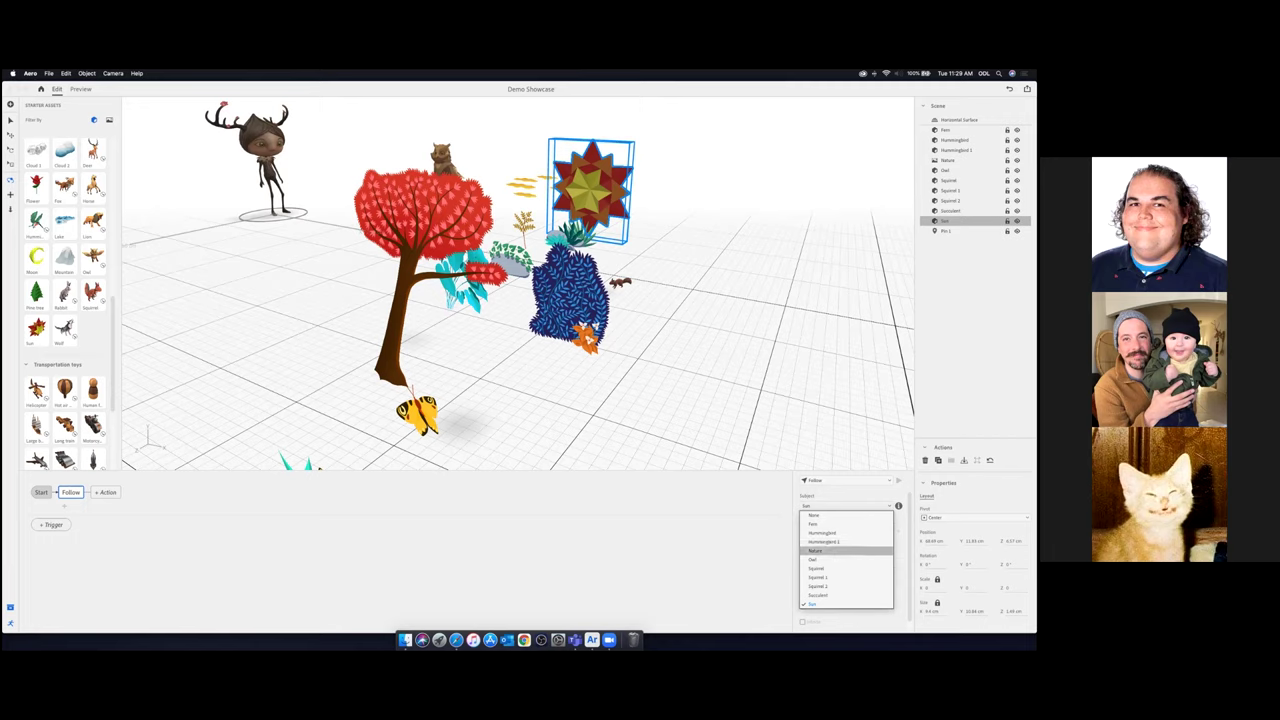
click(845, 506)
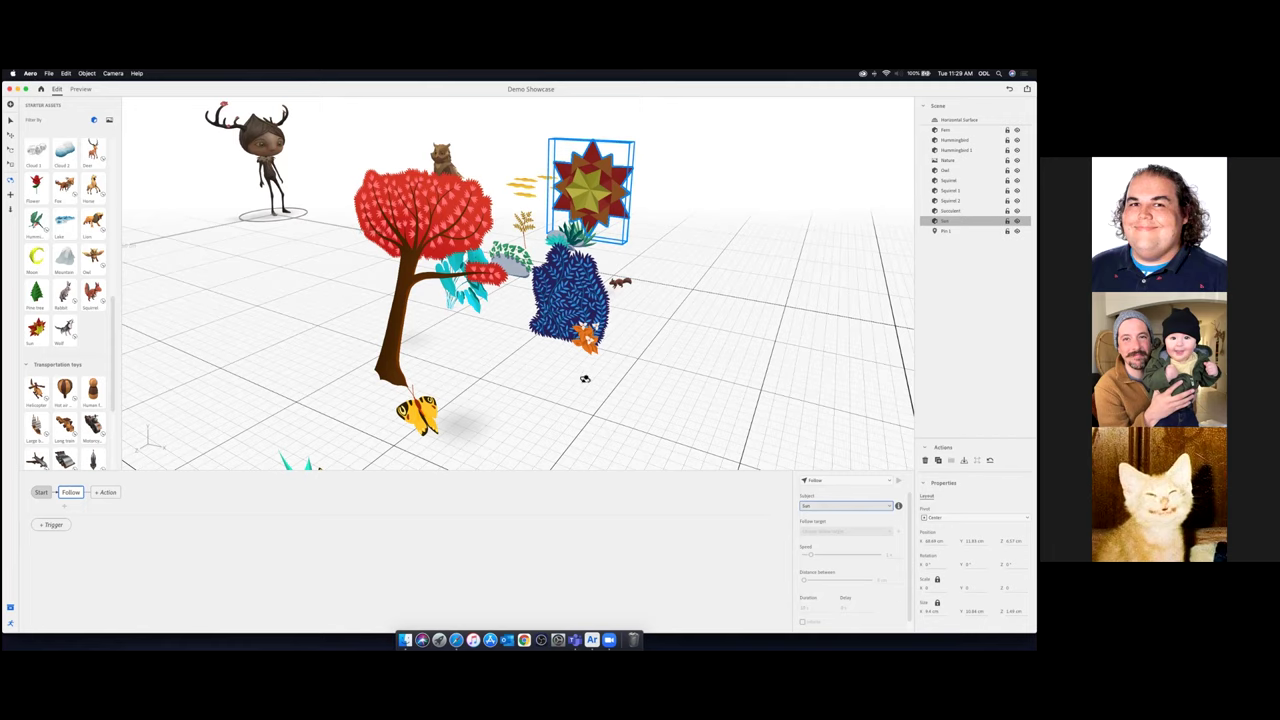
Reselect the sun and replace its Follow action with Orbit, finally switching the action type to Aim
click(74, 495)
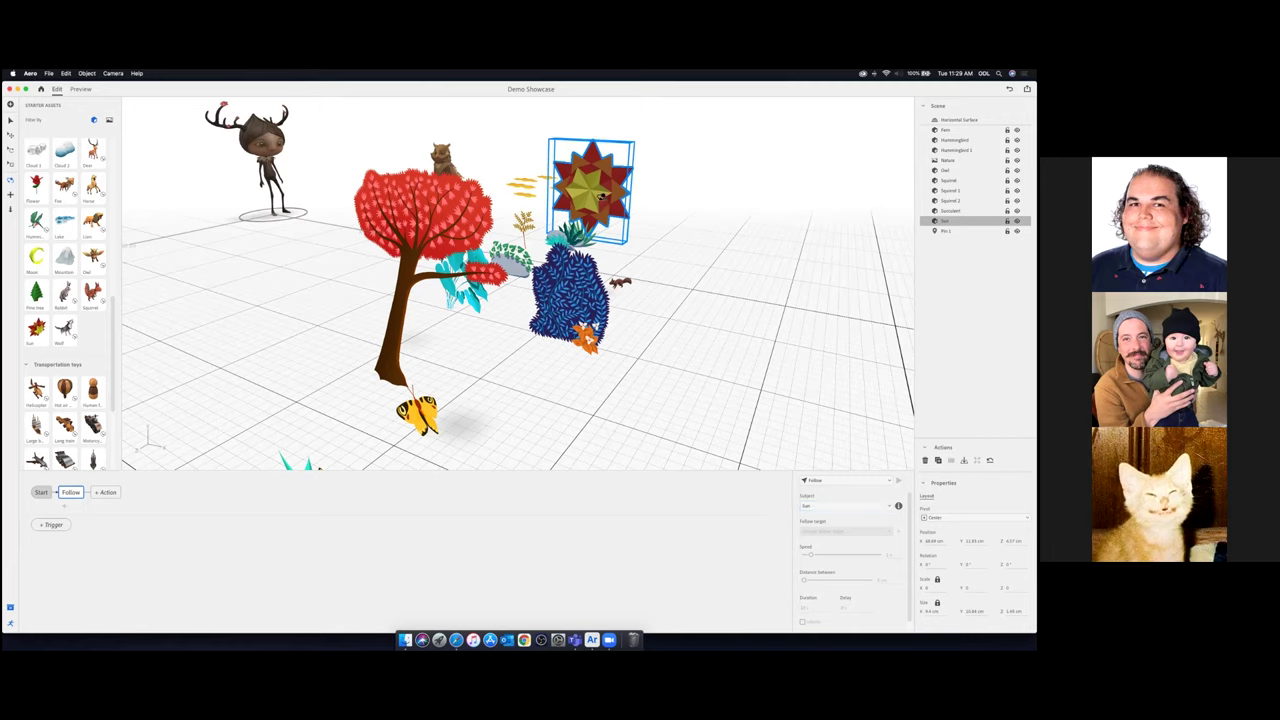
click(11, 120)
click(728, 293)
click(602, 200)
click(846, 481)
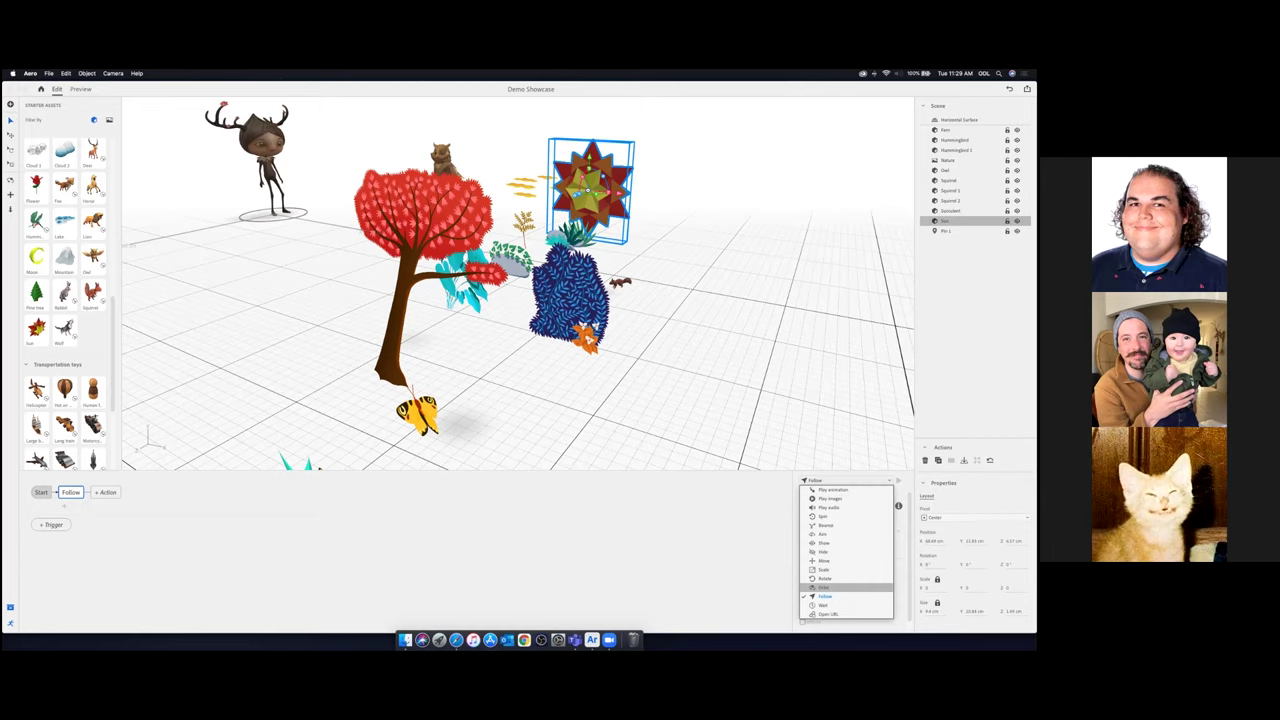
click(828, 587)
click(845, 480)
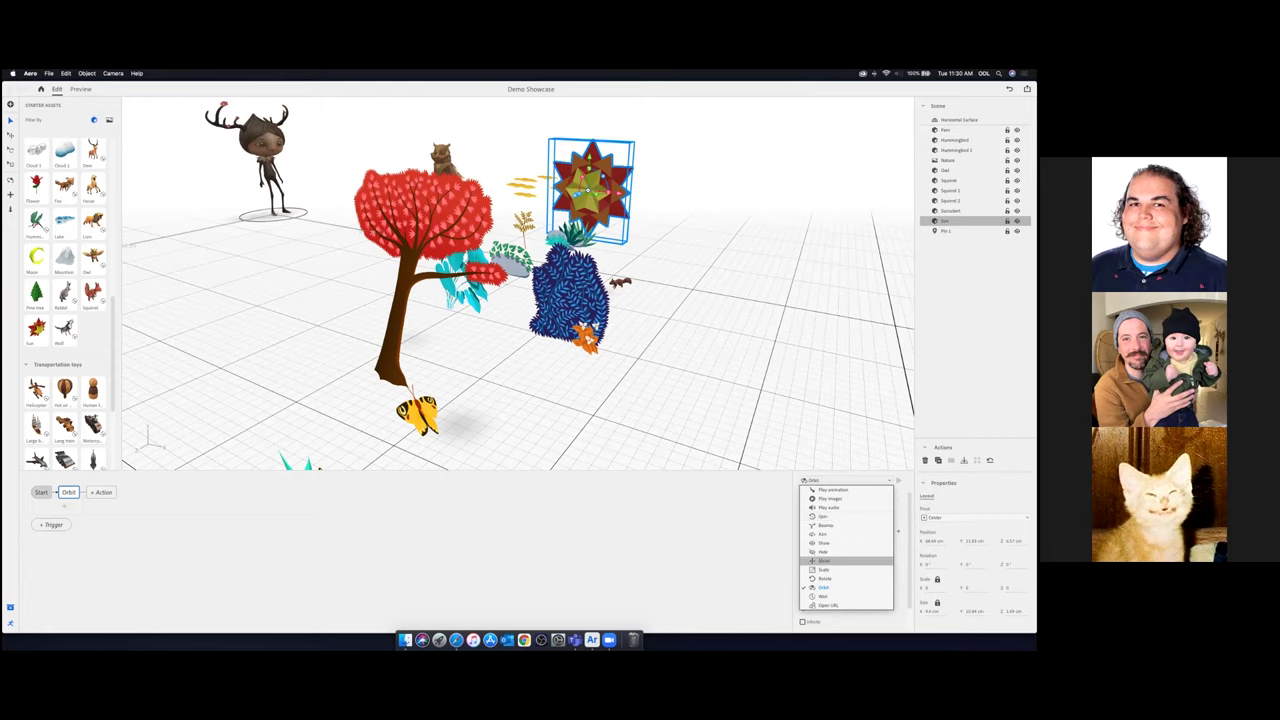
click(822, 534)
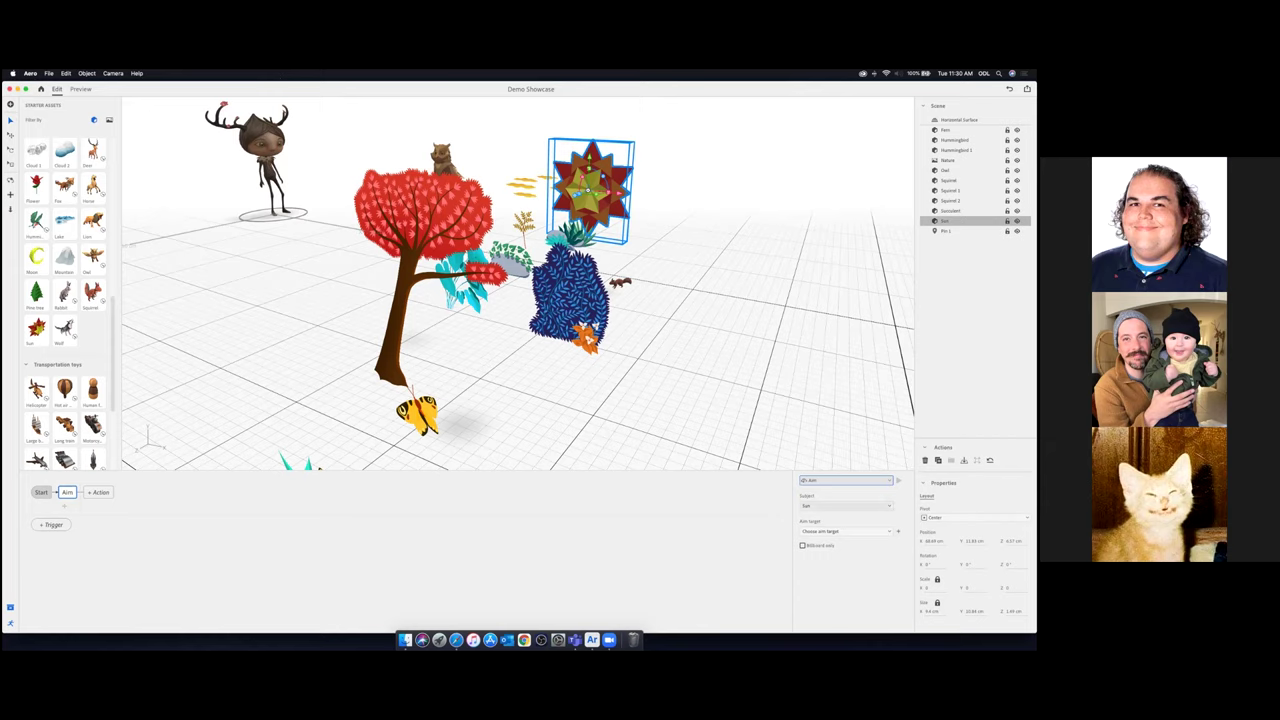
Keep Sun as the Aim action's subject and set its aim target to Camera
click(846, 506)
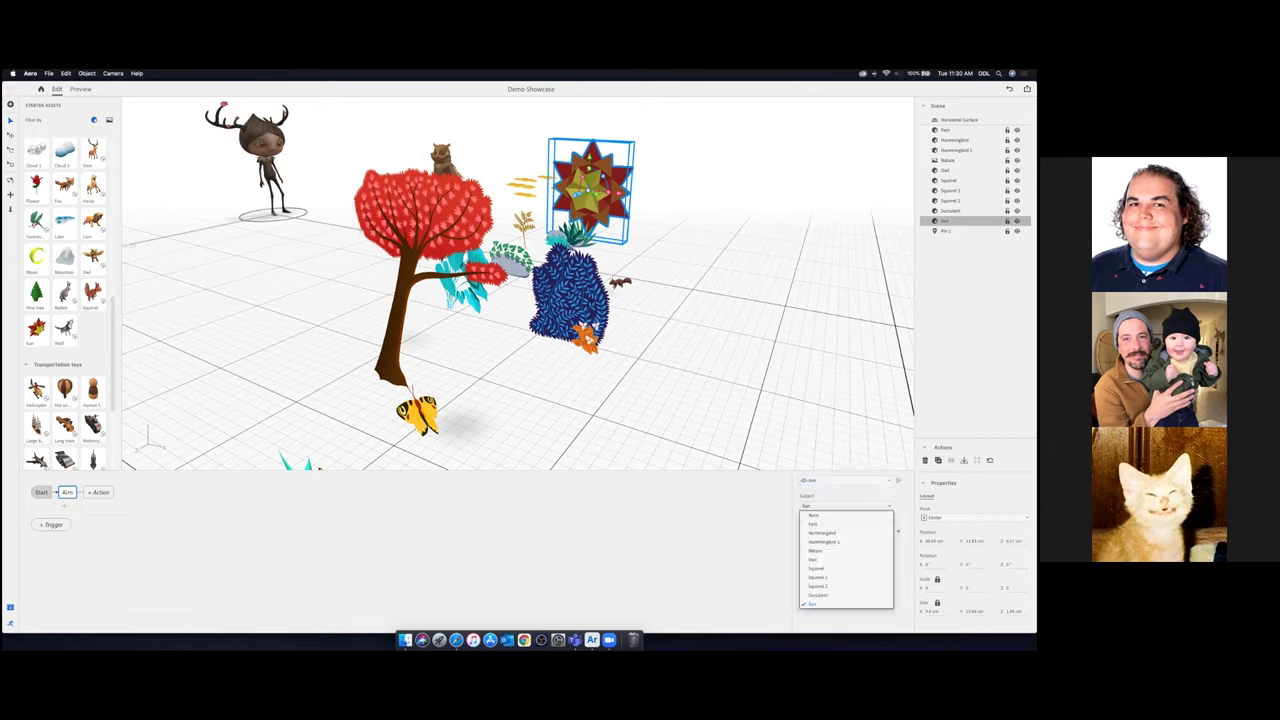
click(846, 506)
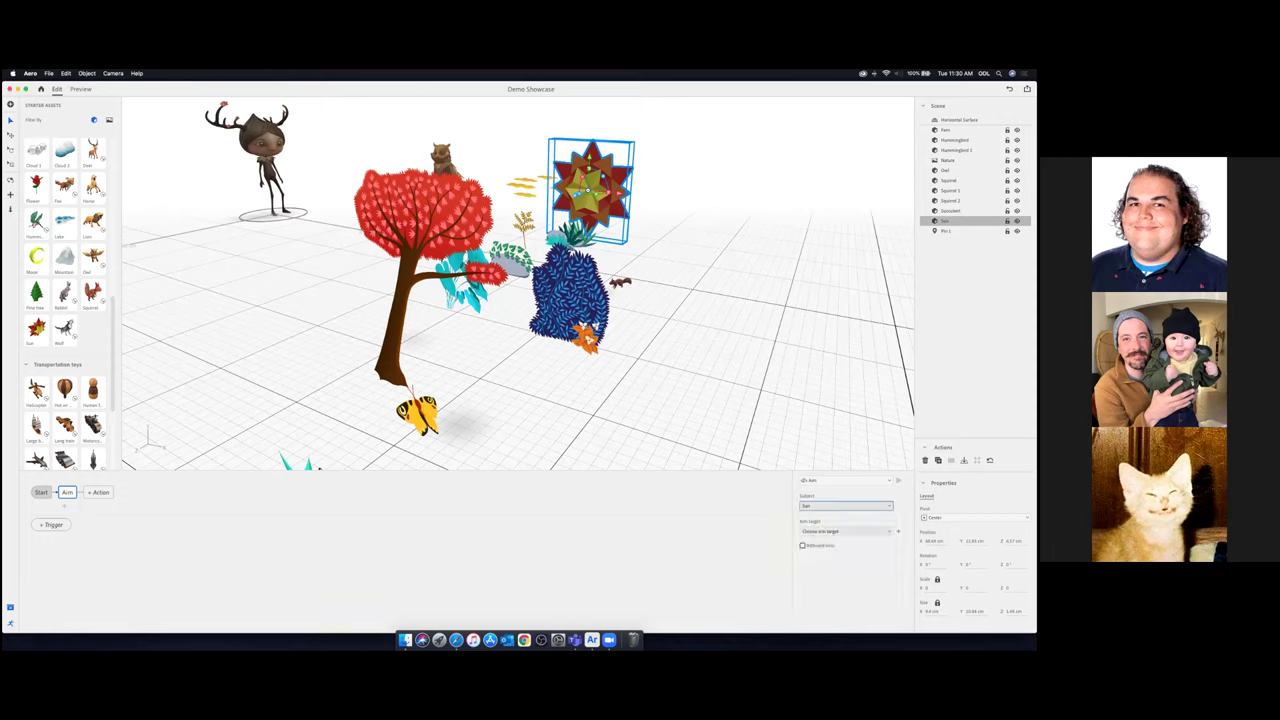
click(846, 531)
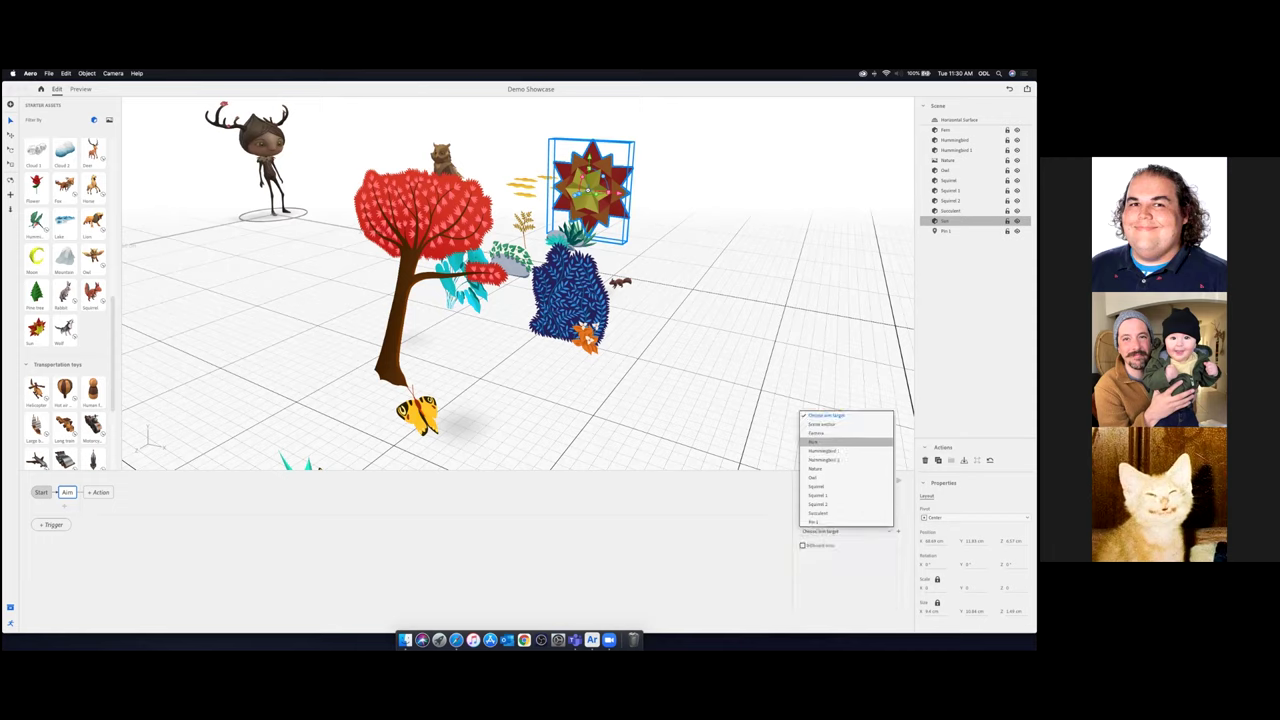
click(818, 432)
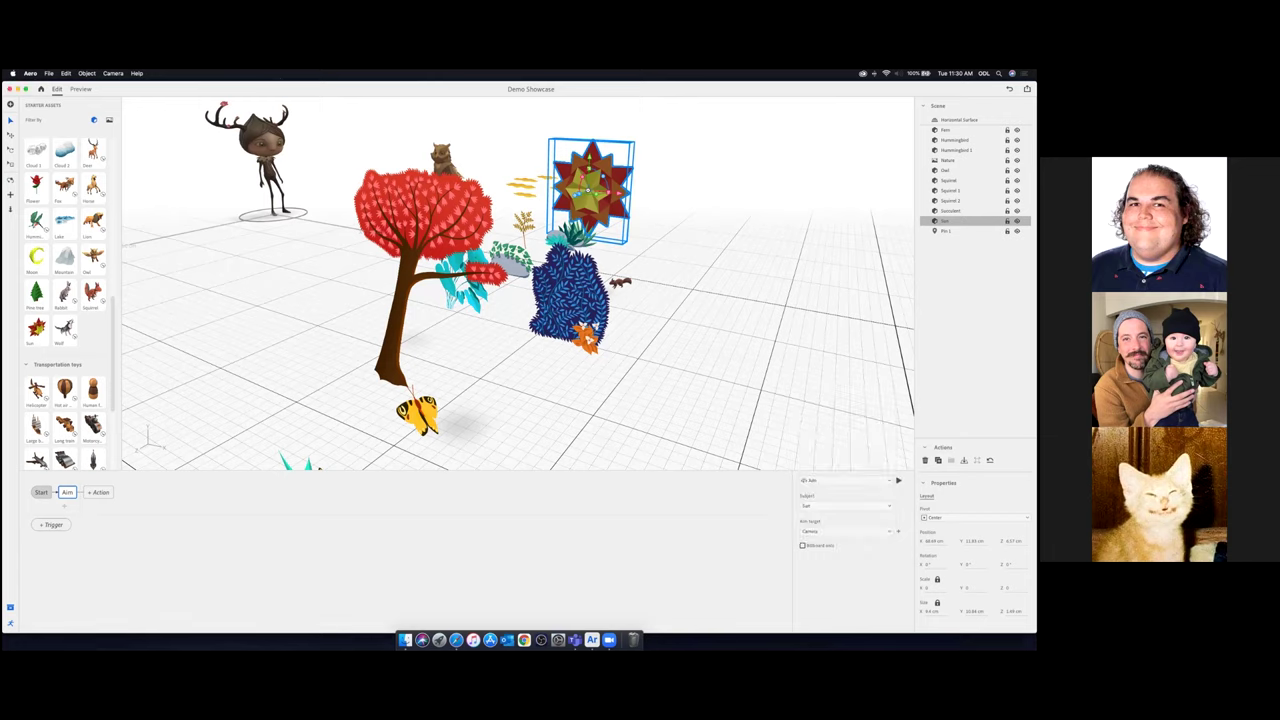
Preview the nature scene from several angles to check the sun's aim at the camera, and return to editing
click(80, 89)
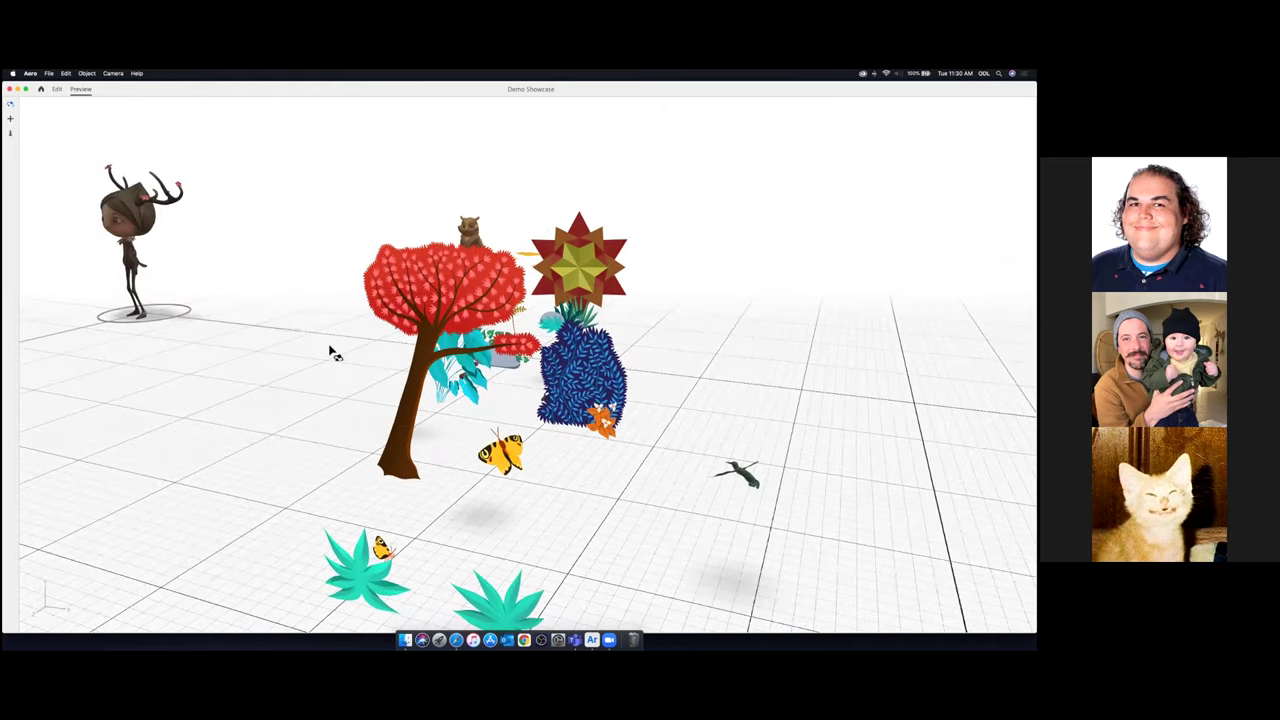
drag(326, 349, 239, 350)
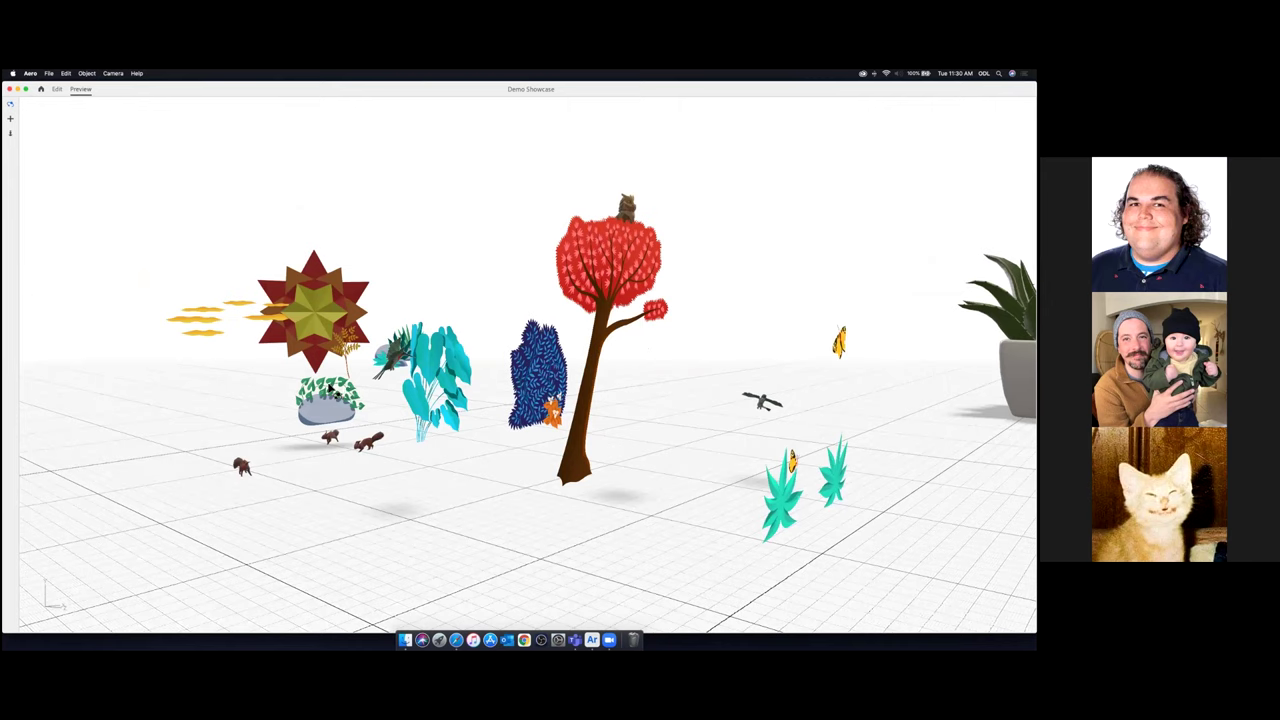
drag(199, 380, 269, 377)
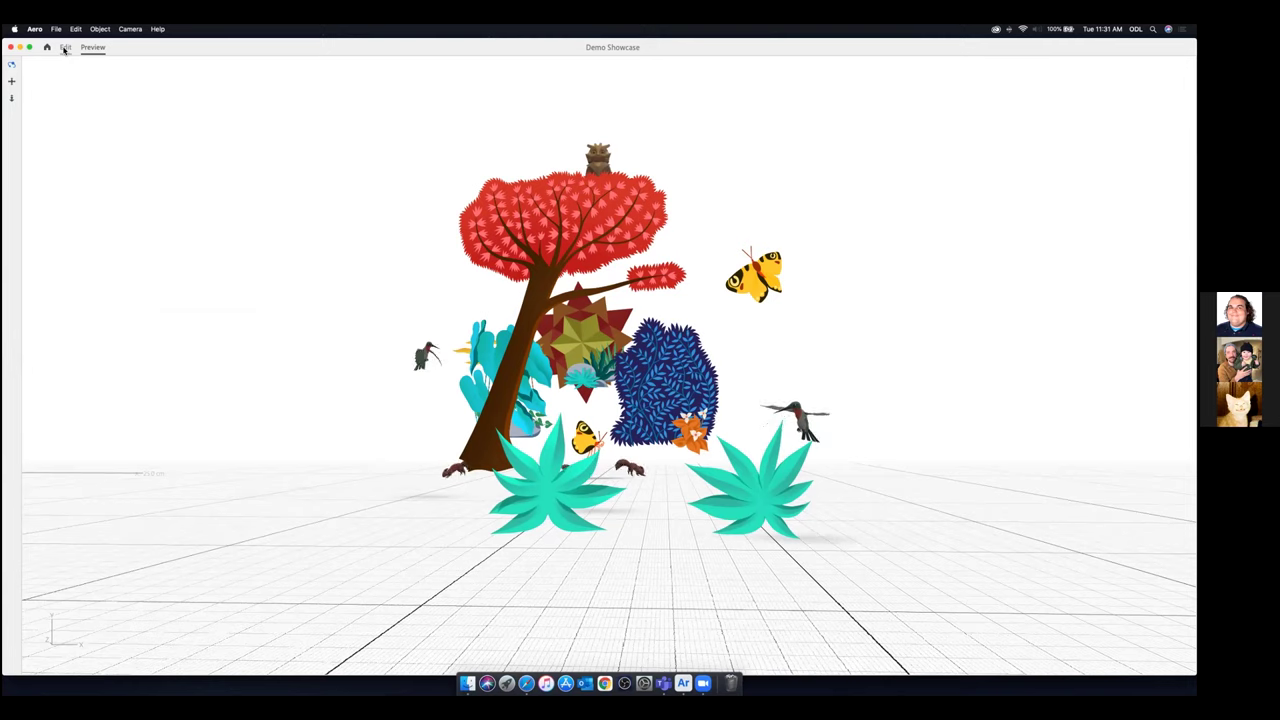
click(65, 47)
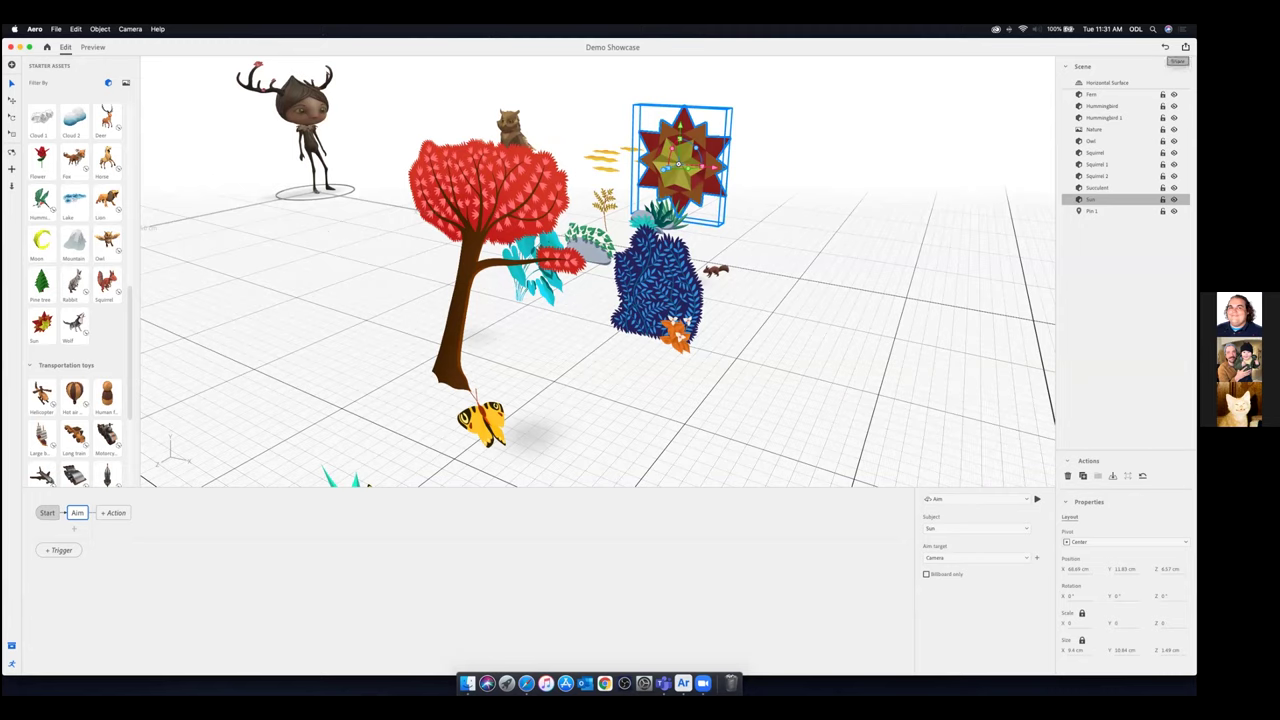
Create a shareable link for the Demo Showcase project and close the sharing options
click(1185, 47)
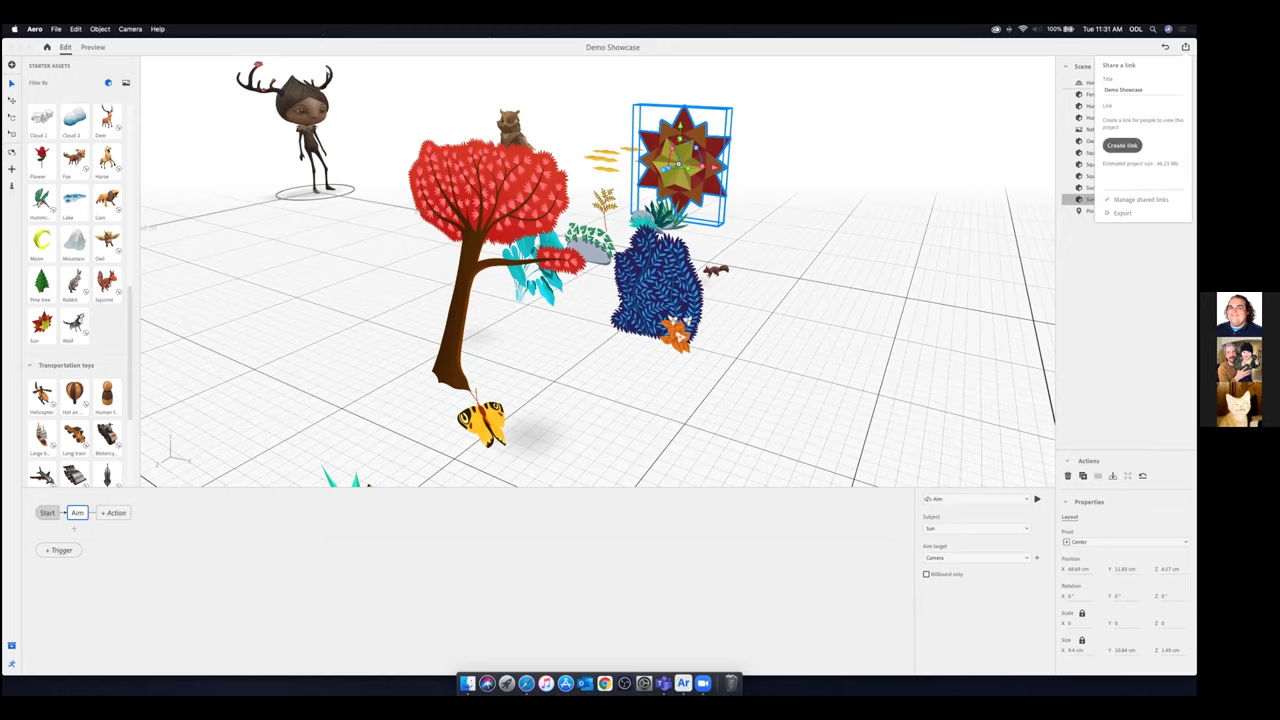
click(1122, 146)
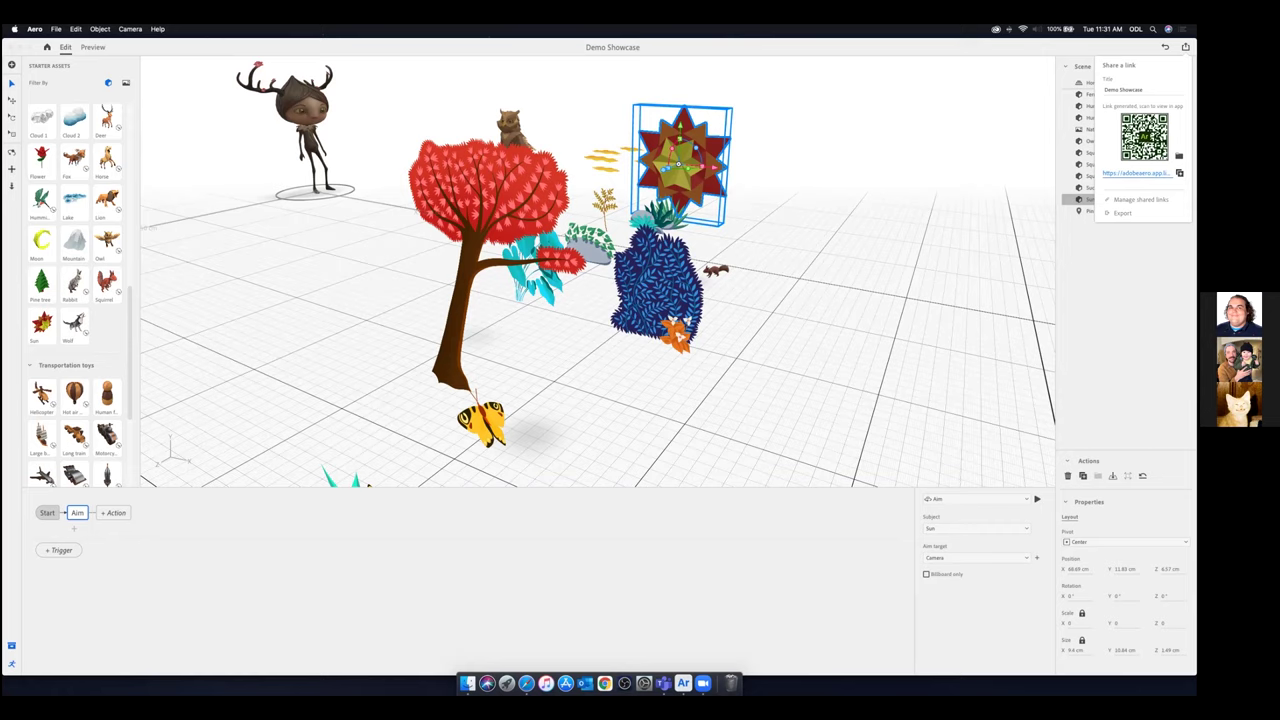
key(Escape)
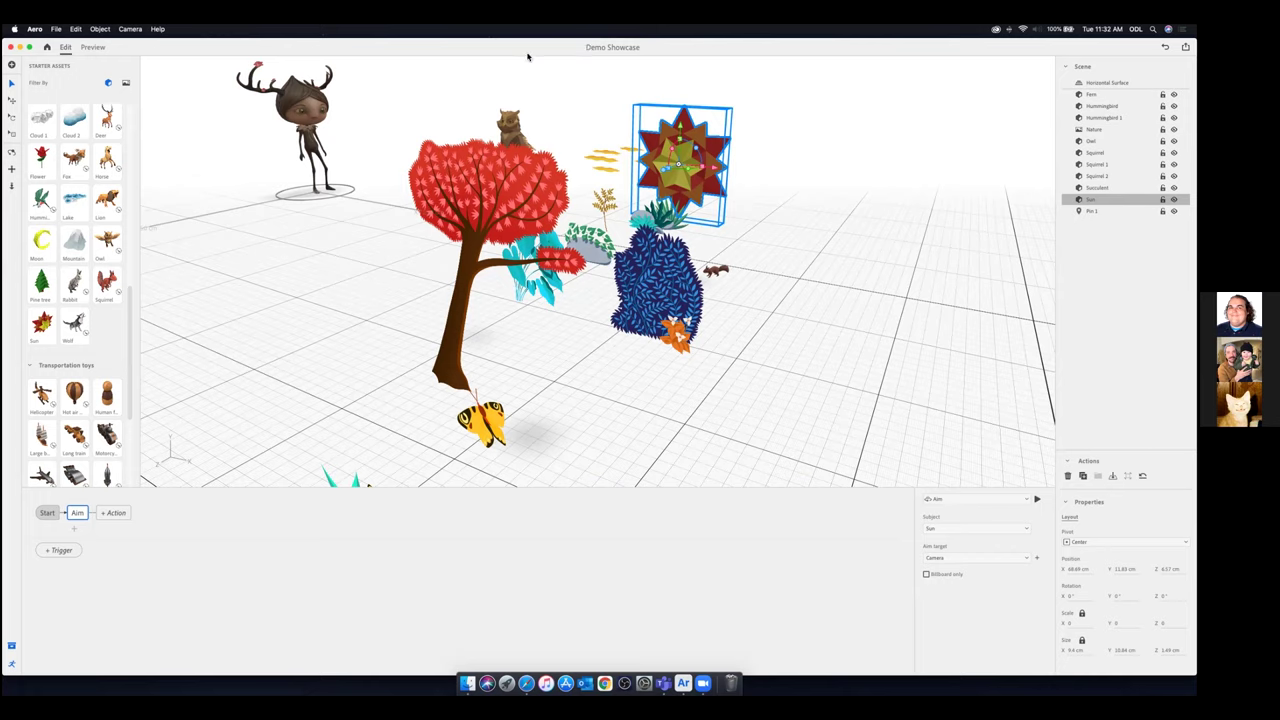
Open the Showcase project from the cloud documents
click(600, 127)
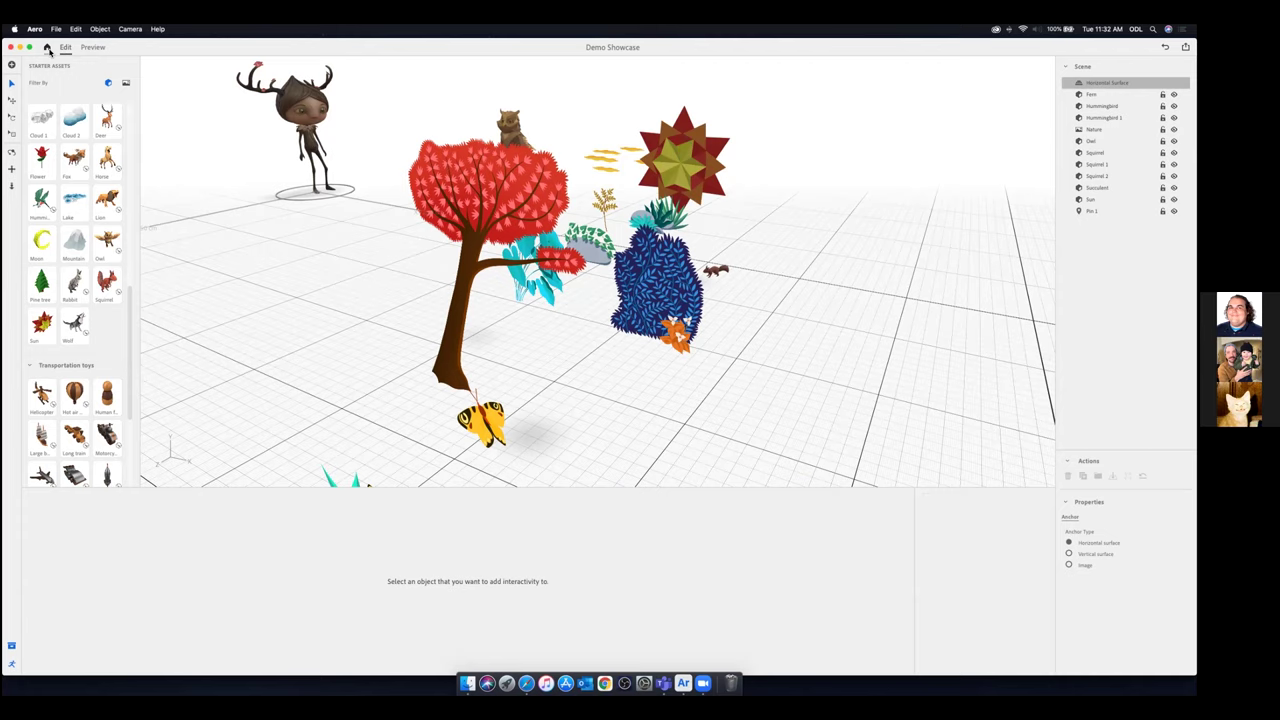
click(46, 48)
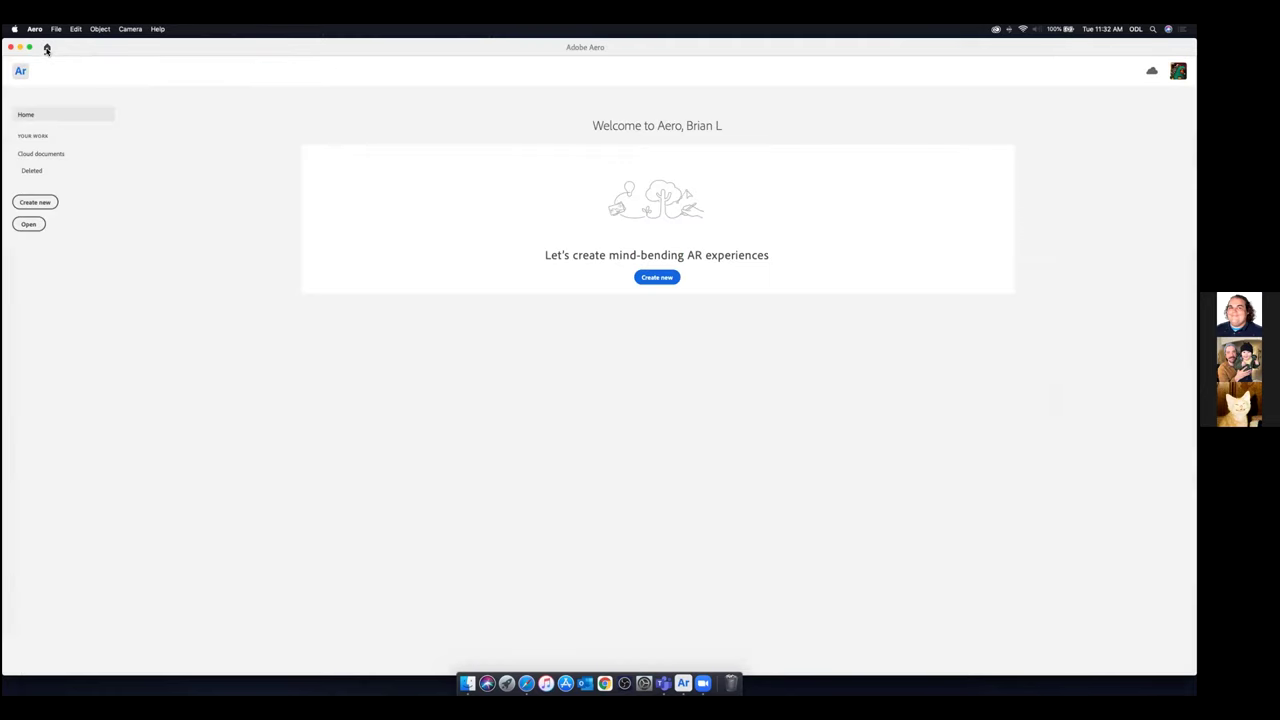
click(47, 156)
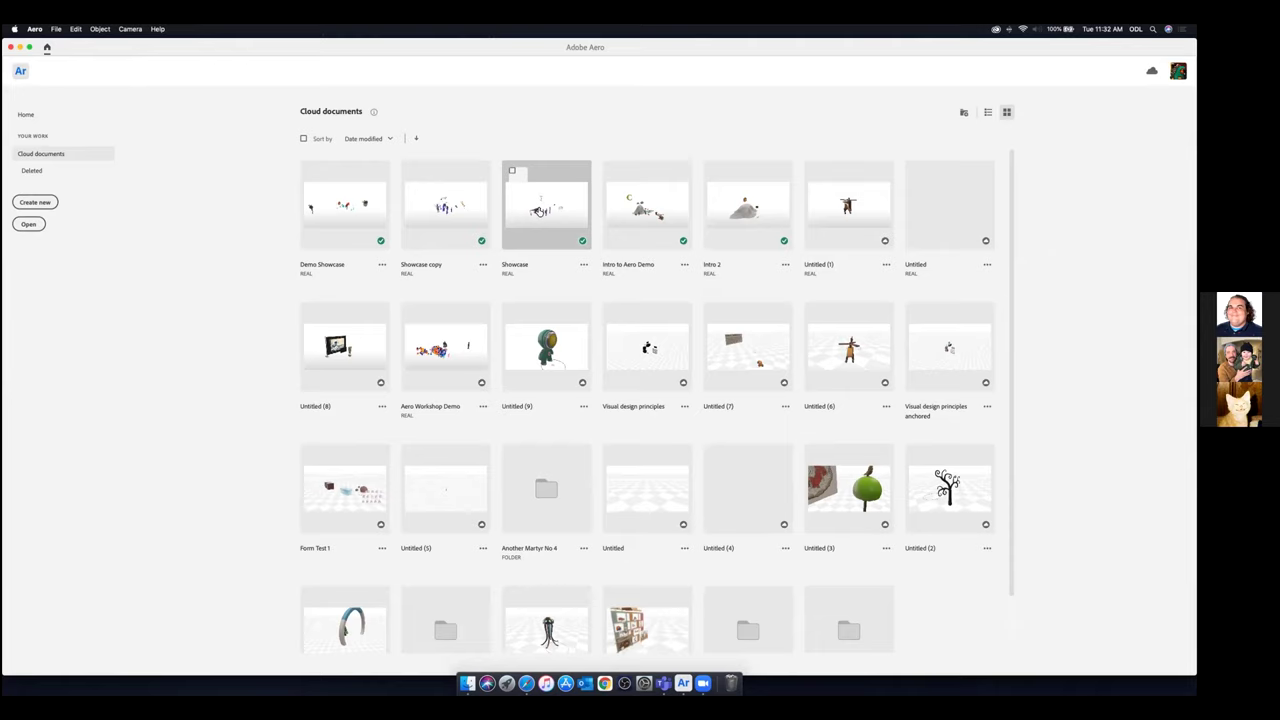
click(538, 211)
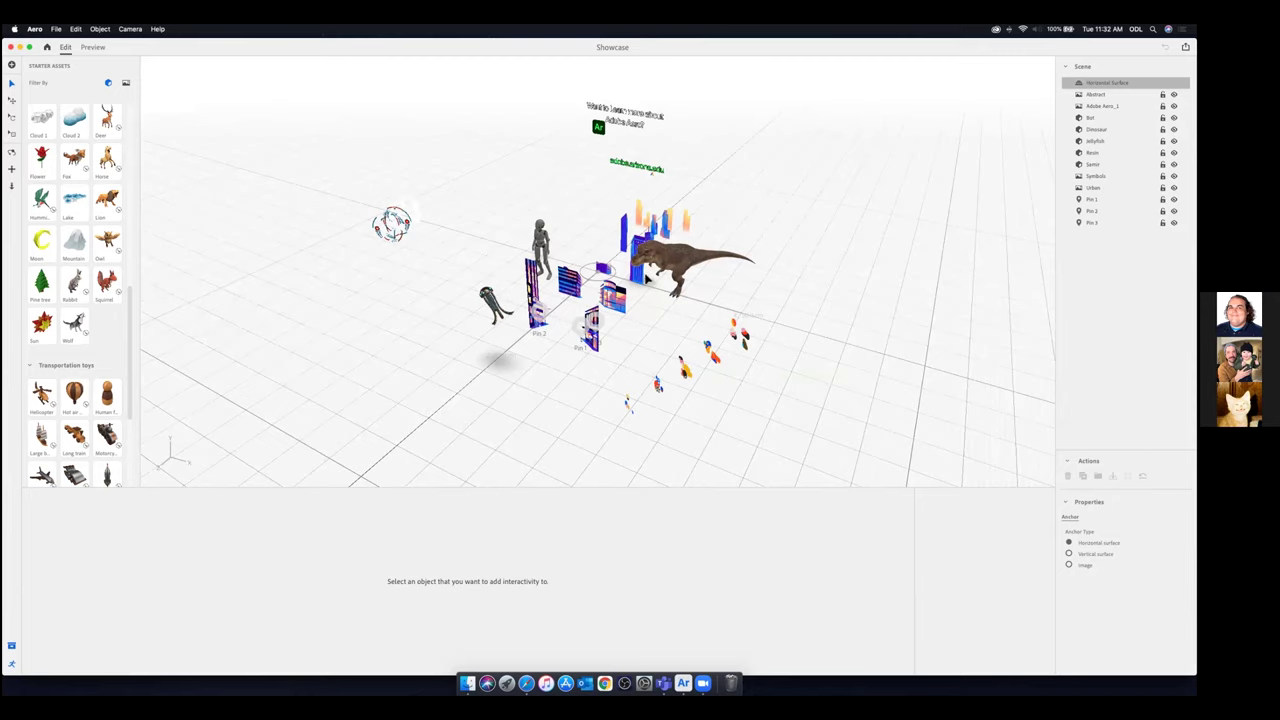
Preview the Showcase scene and examine the city street and the characters on its crosswalk up close
scroll(566, 332, up, 5)
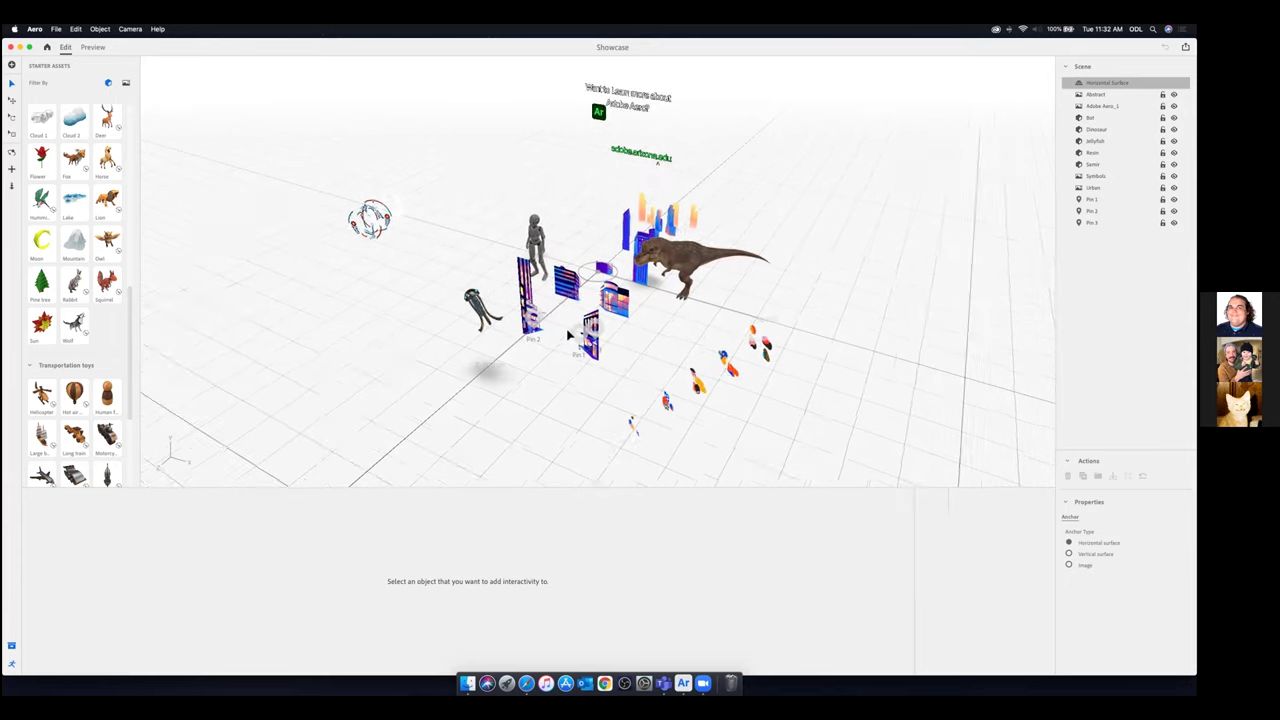
scroll(566, 332, up, 5)
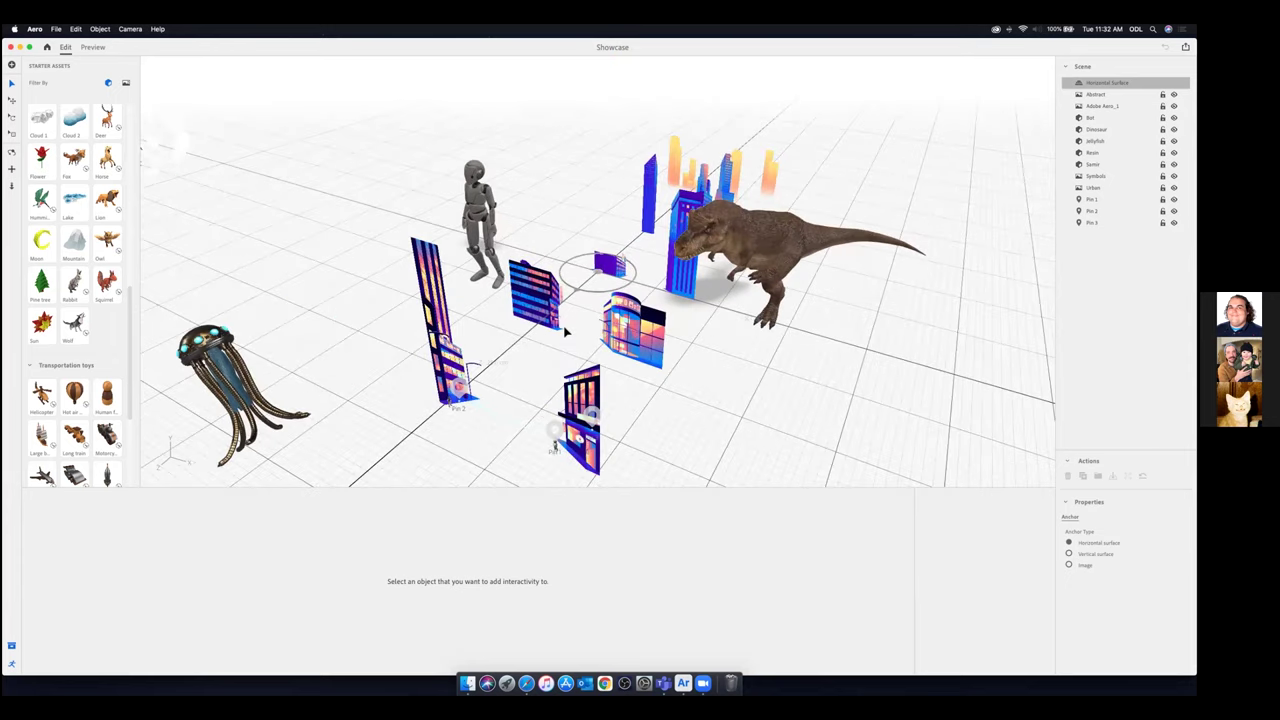
scroll(555, 343, up, 3)
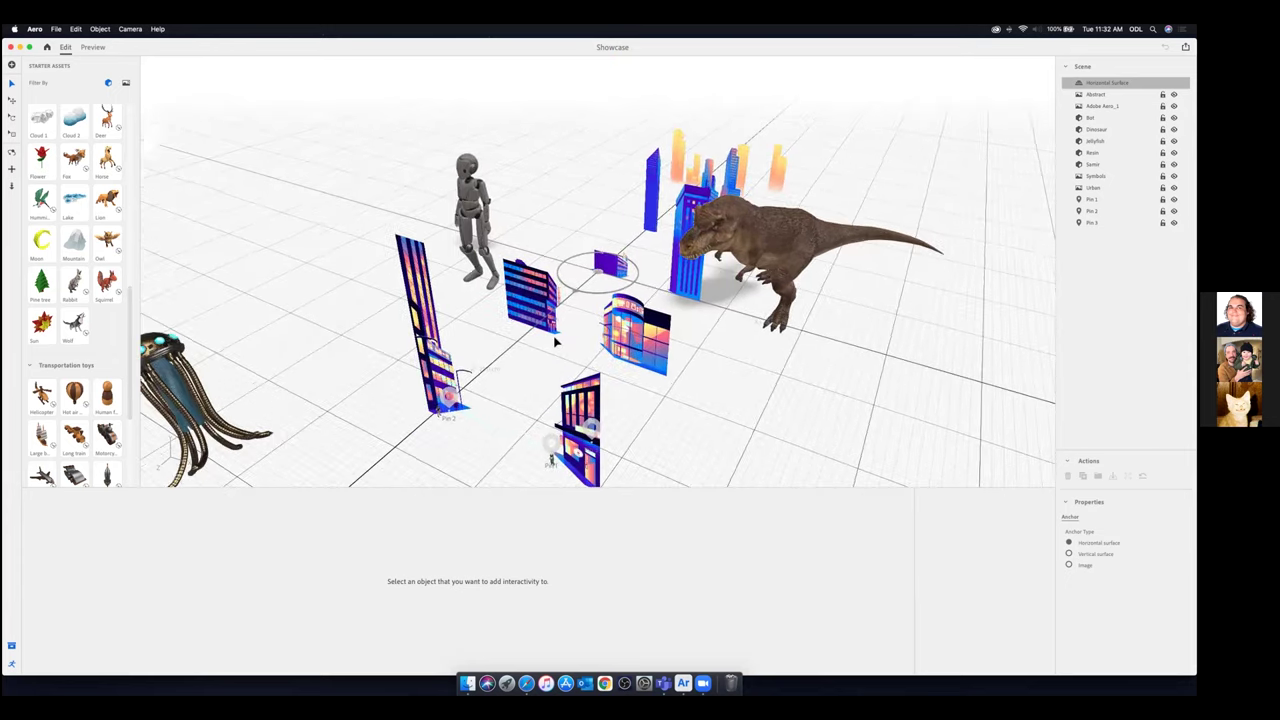
scroll(517, 383, up, 3)
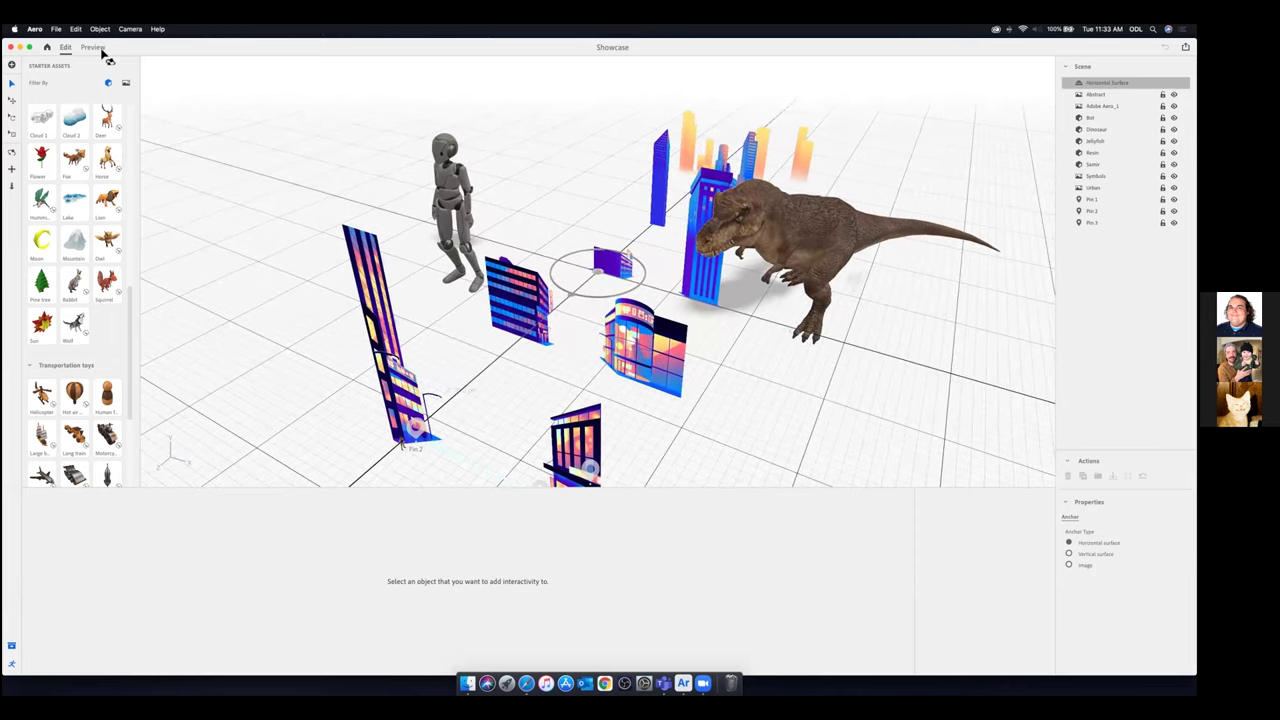
scroll(153, 94, up, 3)
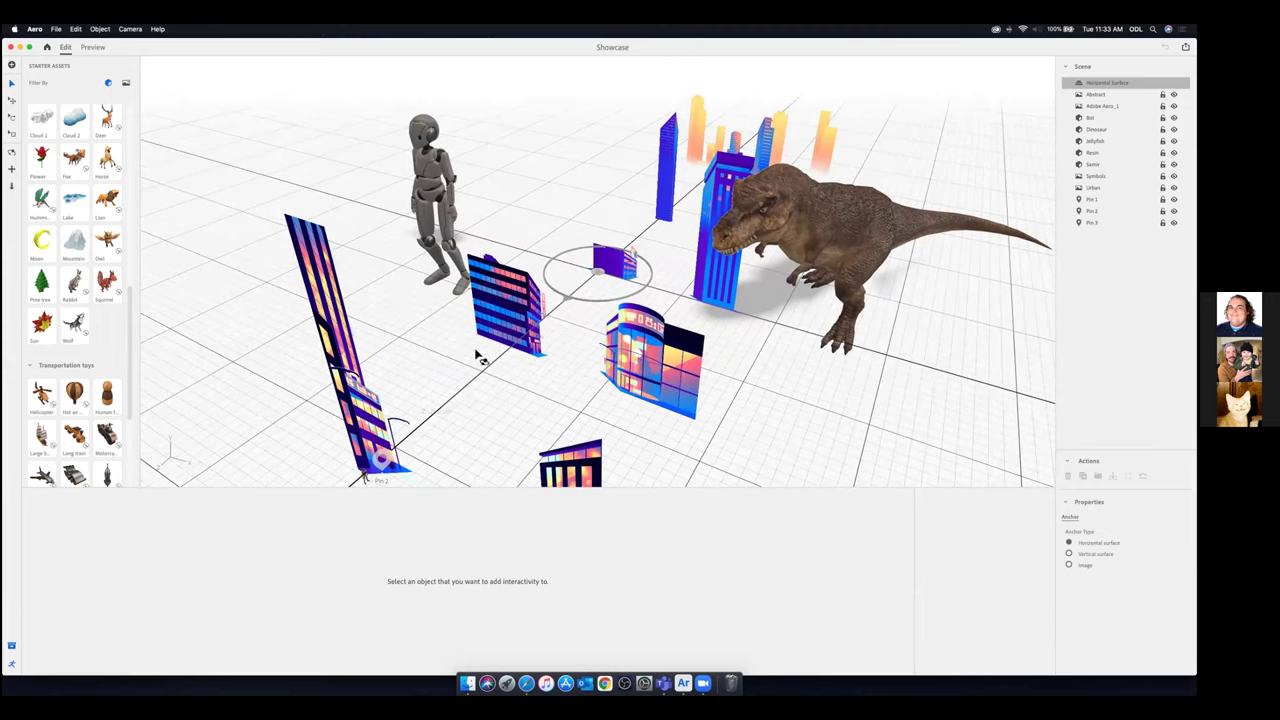
scroll(446, 349, down, 3)
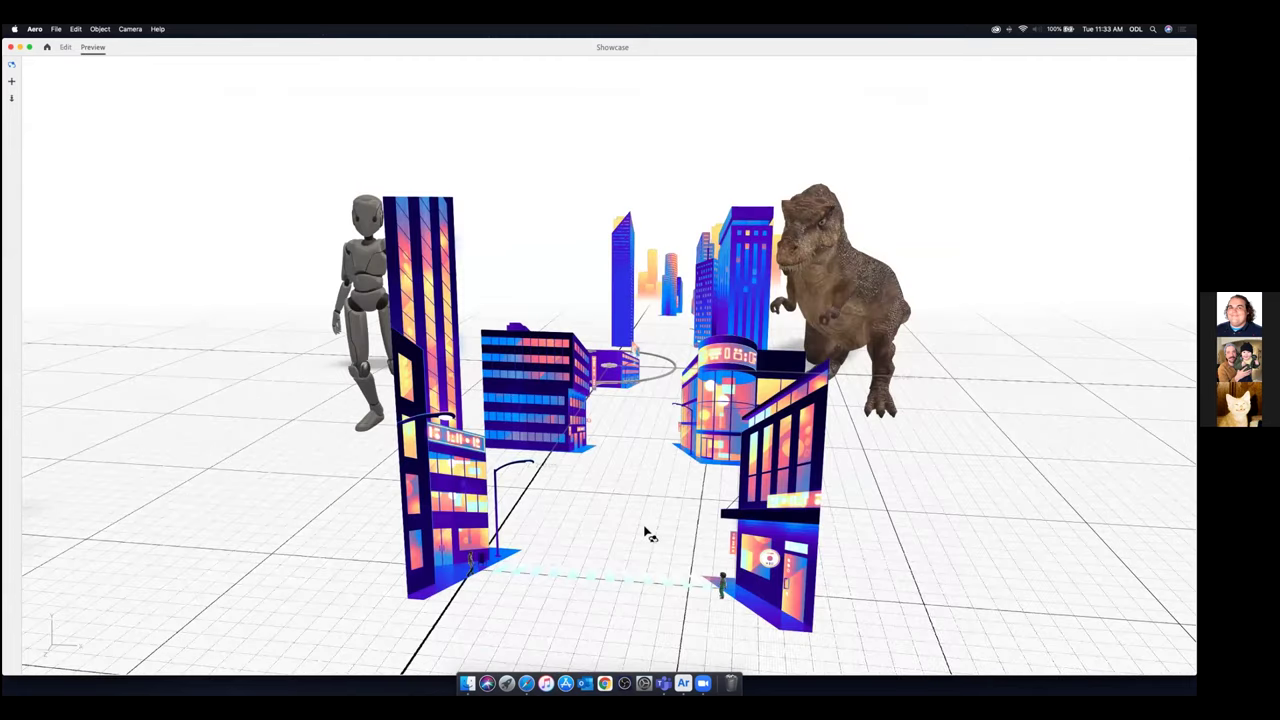
scroll(646, 528, up, 8)
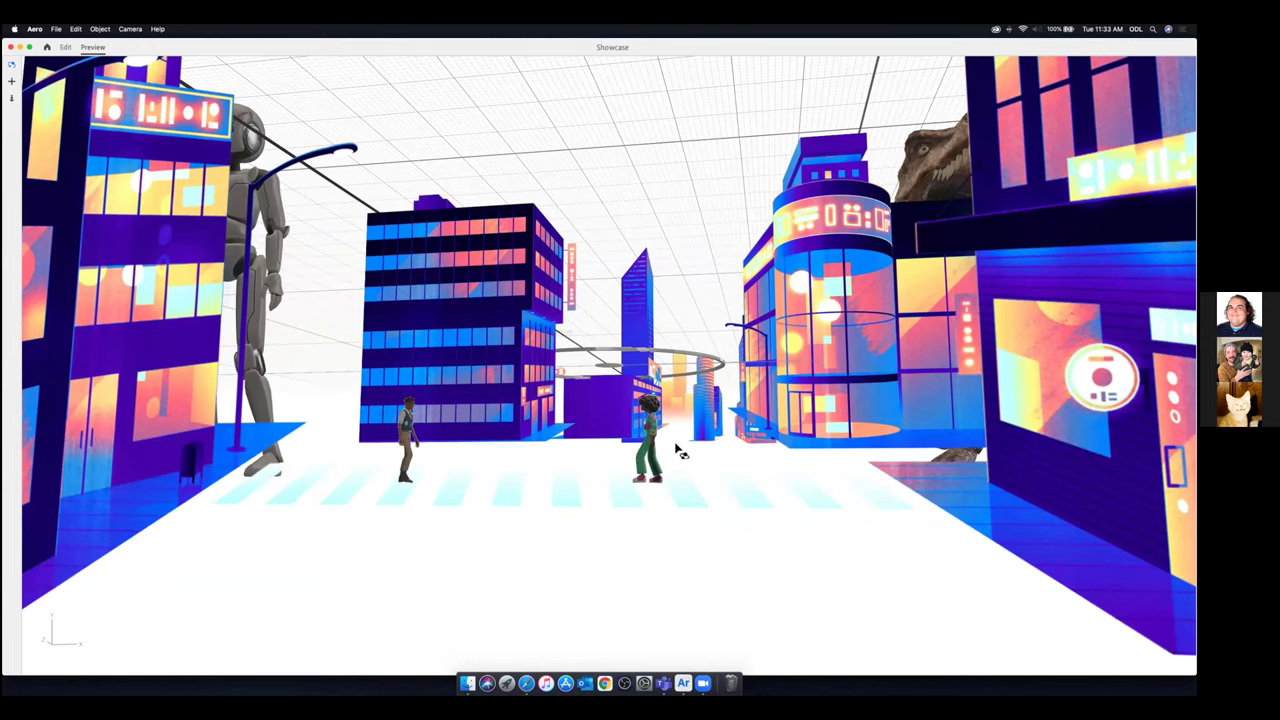
drag(676, 430, 676, 444)
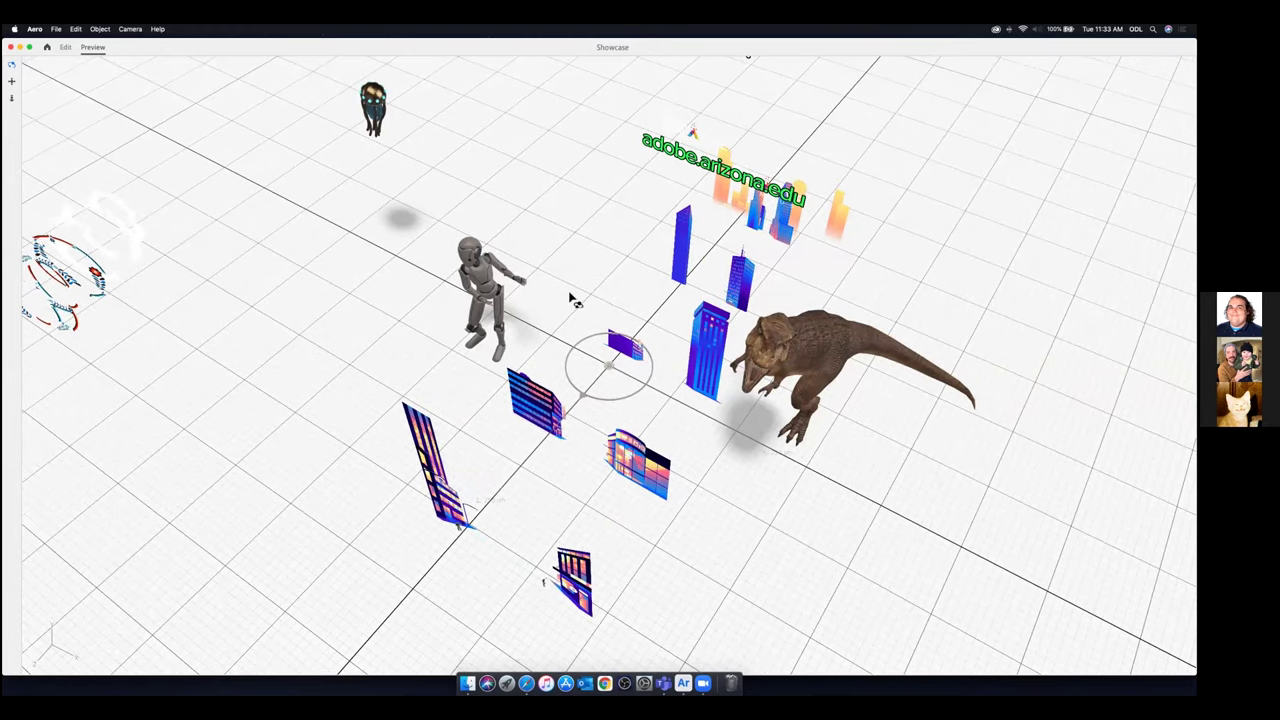
Examine the previewed robot, dinosaur, jellyfish and floral ring from different sides and distances, and return to editing
drag(516, 287, 447, 340)
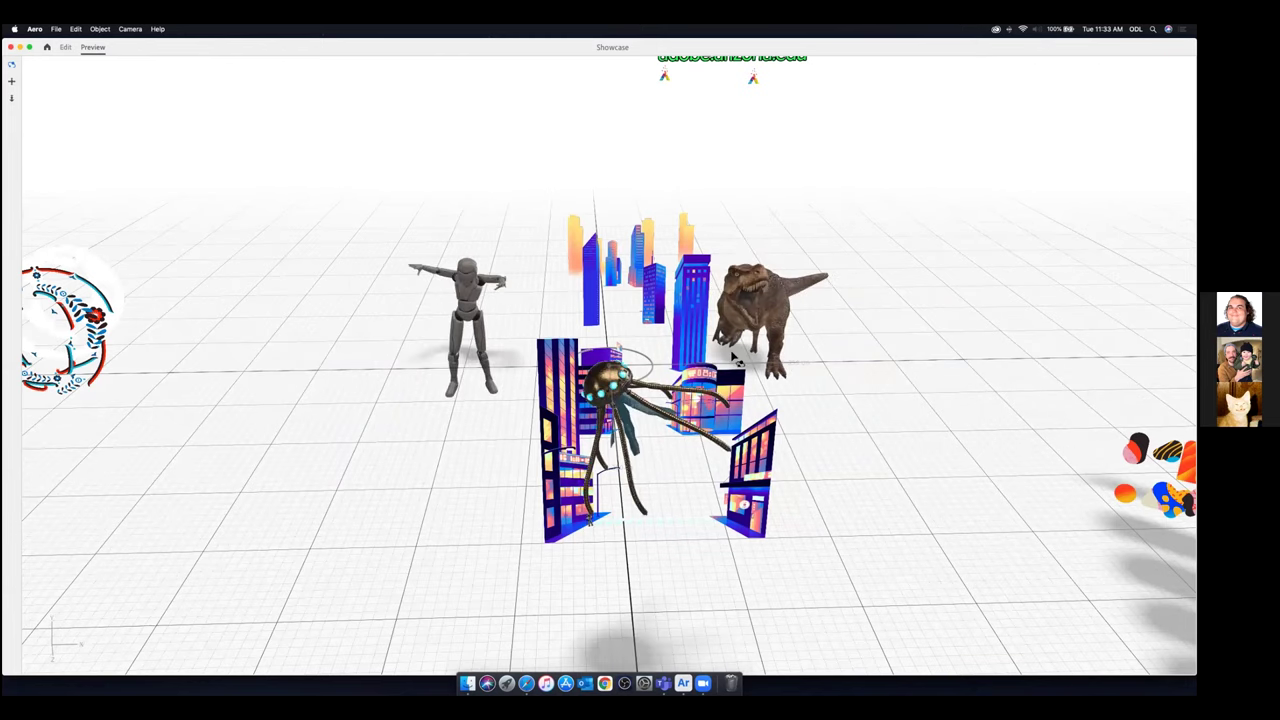
drag(633, 360, 826, 352)
drag(361, 311, 690, 285)
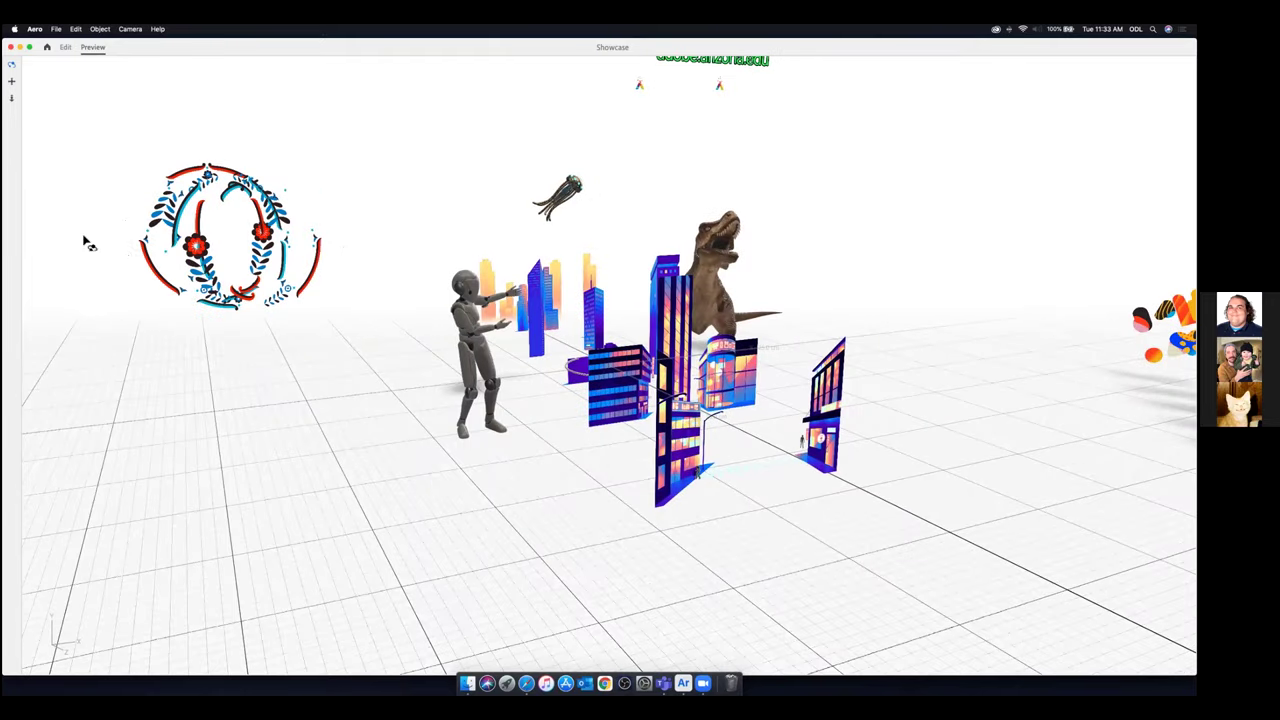
drag(84, 238, 115, 247)
scroll(79, 237, down, 2)
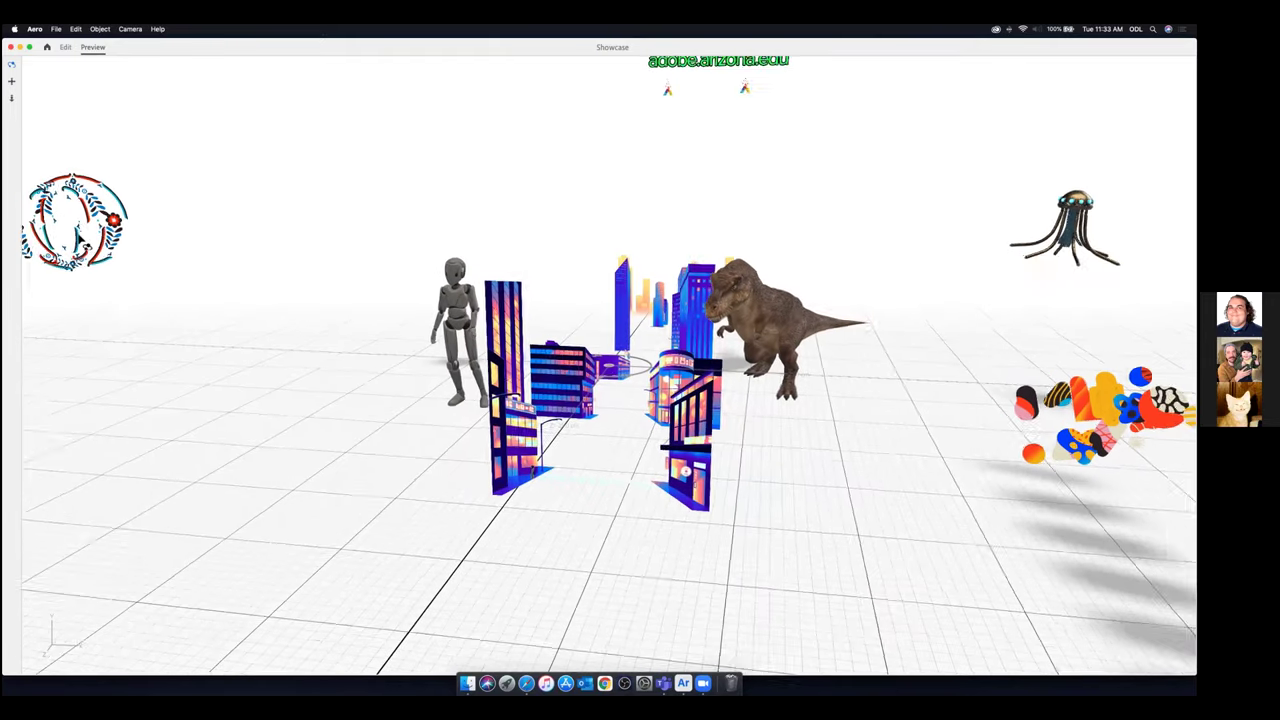
scroll(168, 274, down, 4)
scroll(616, 442, up, 6)
drag(607, 438, 1026, 441)
drag(940, 441, 172, 352)
drag(688, 413, 760, 175)
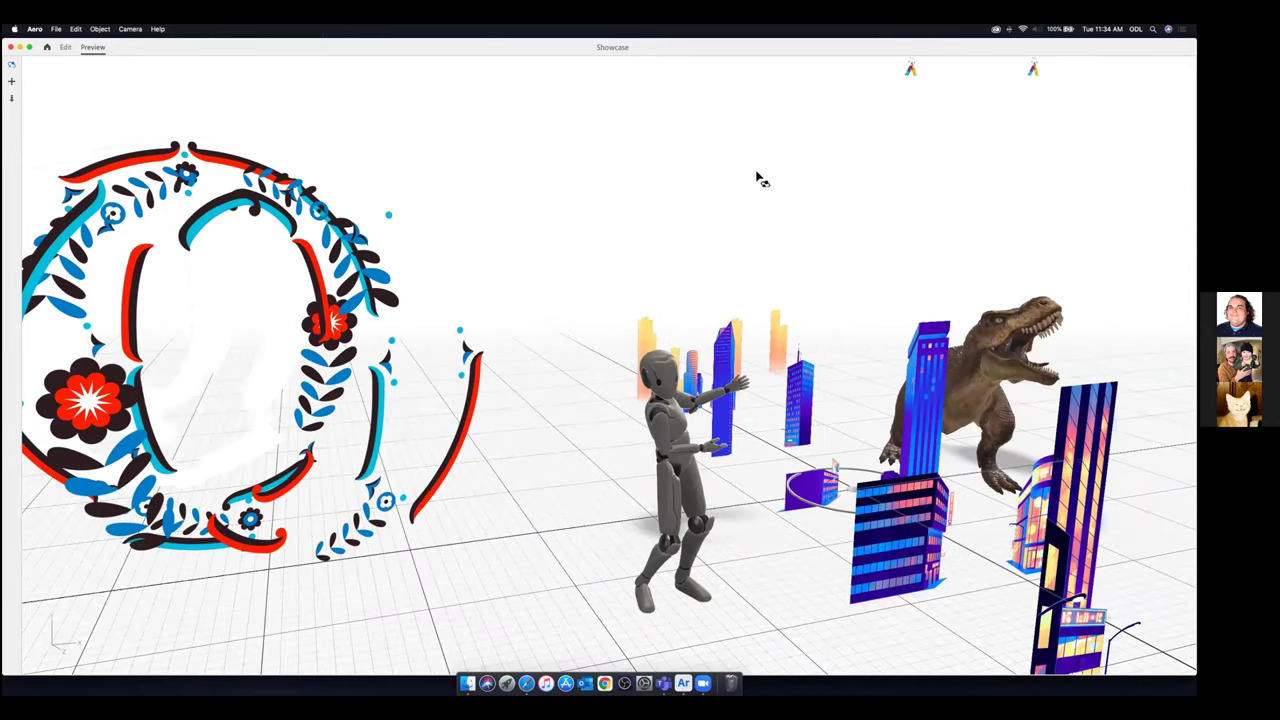
scroll(757, 123, down, 10)
drag(728, 128, 678, 624)
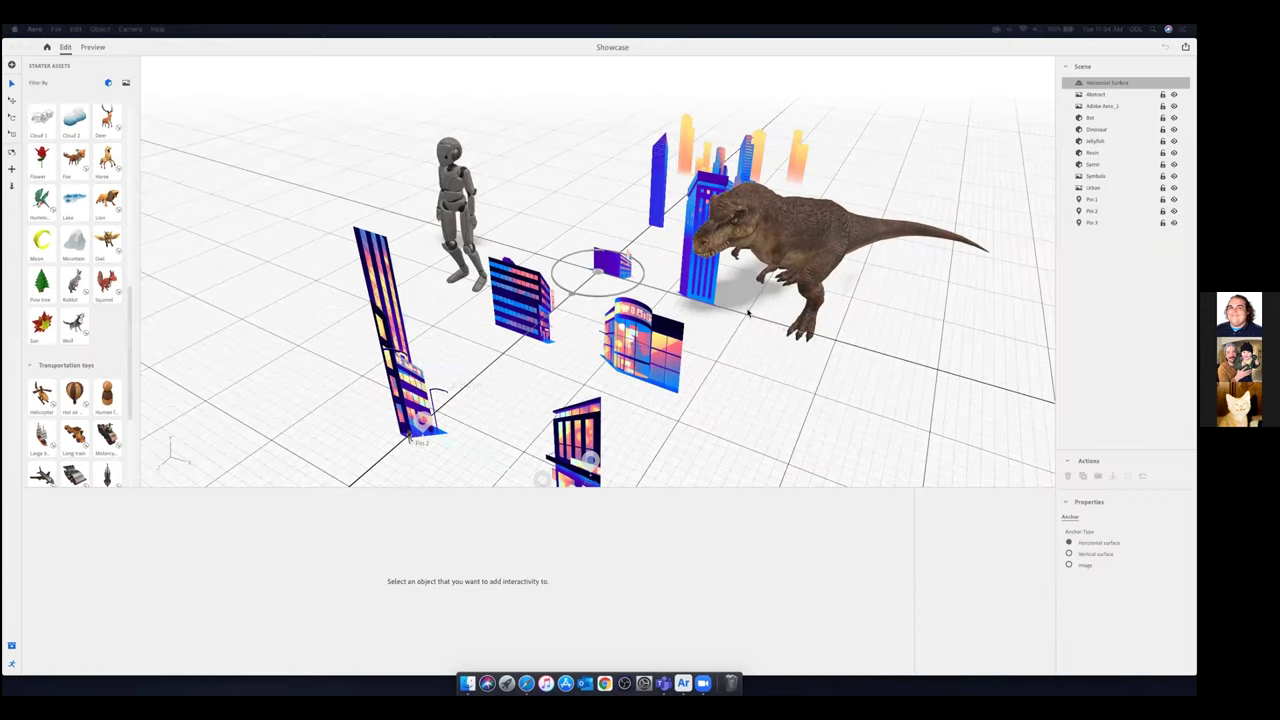
Select the Adobe Aero_1 text artwork above the city and set its X layer spacing to 0 cm
right_drag(749, 313, 718, 301)
scroll(748, 313, down, 5)
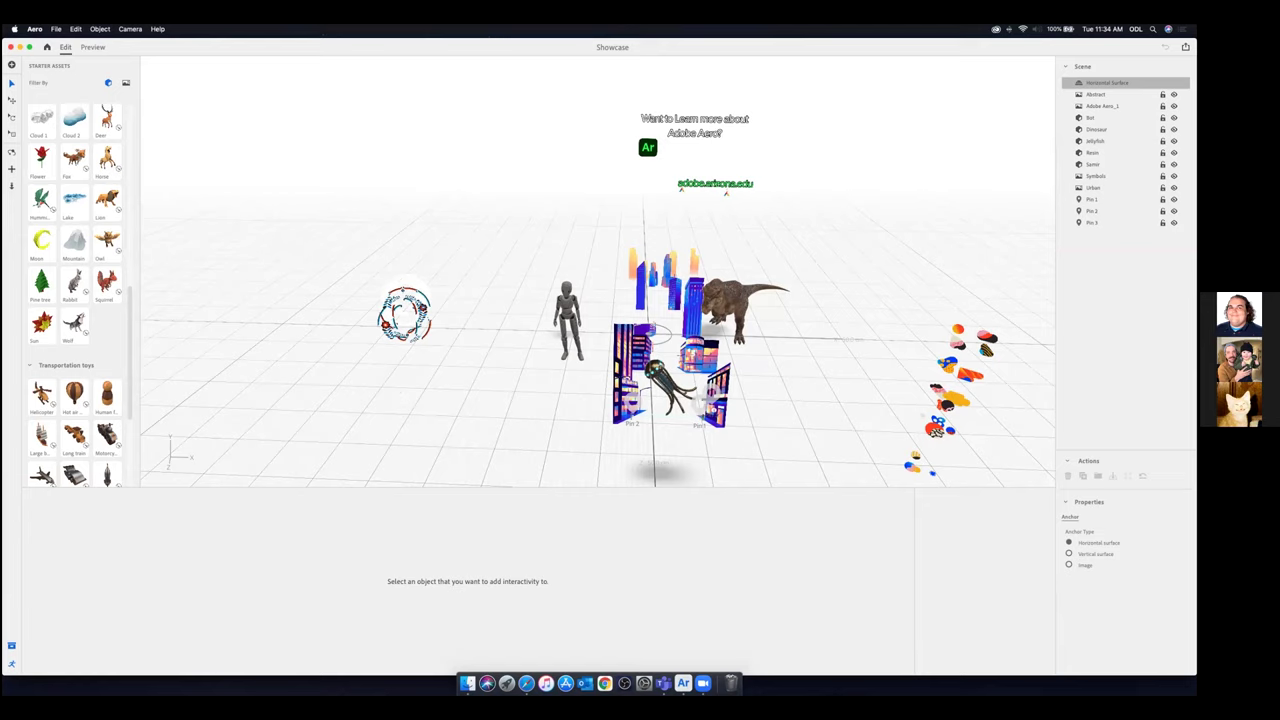
click(1097, 106)
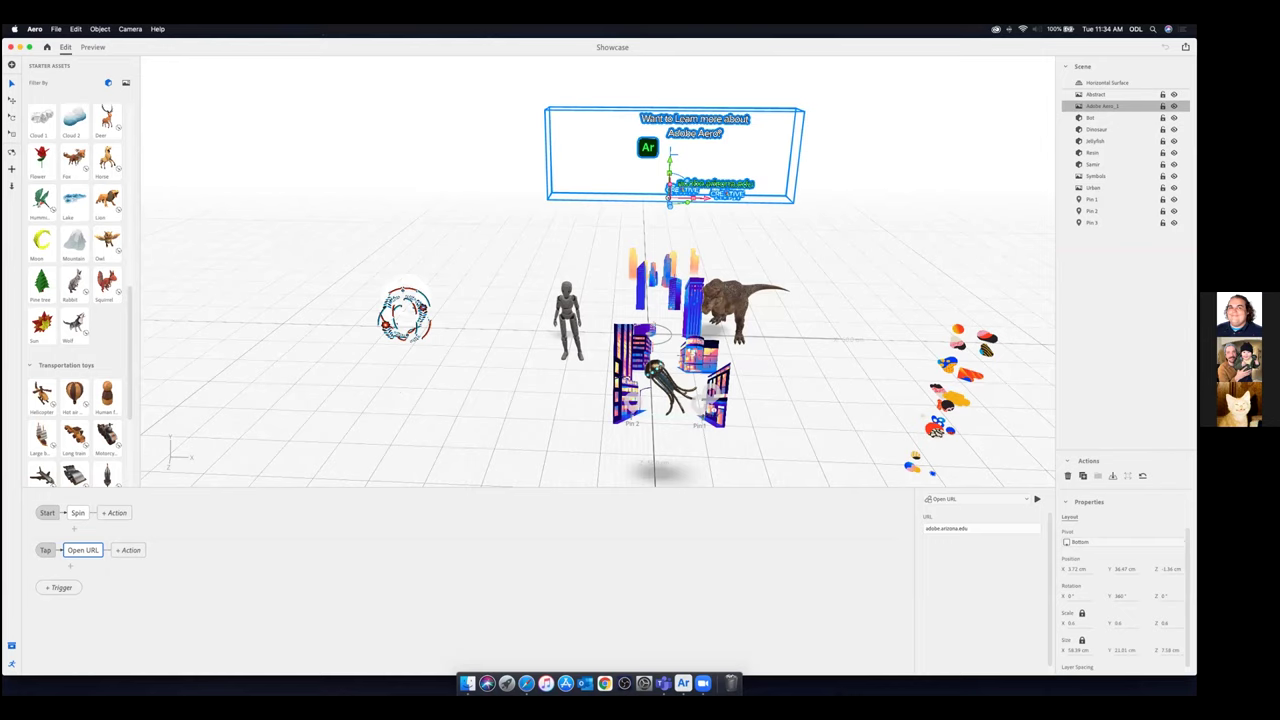
scroll(1125, 597, down, 1)
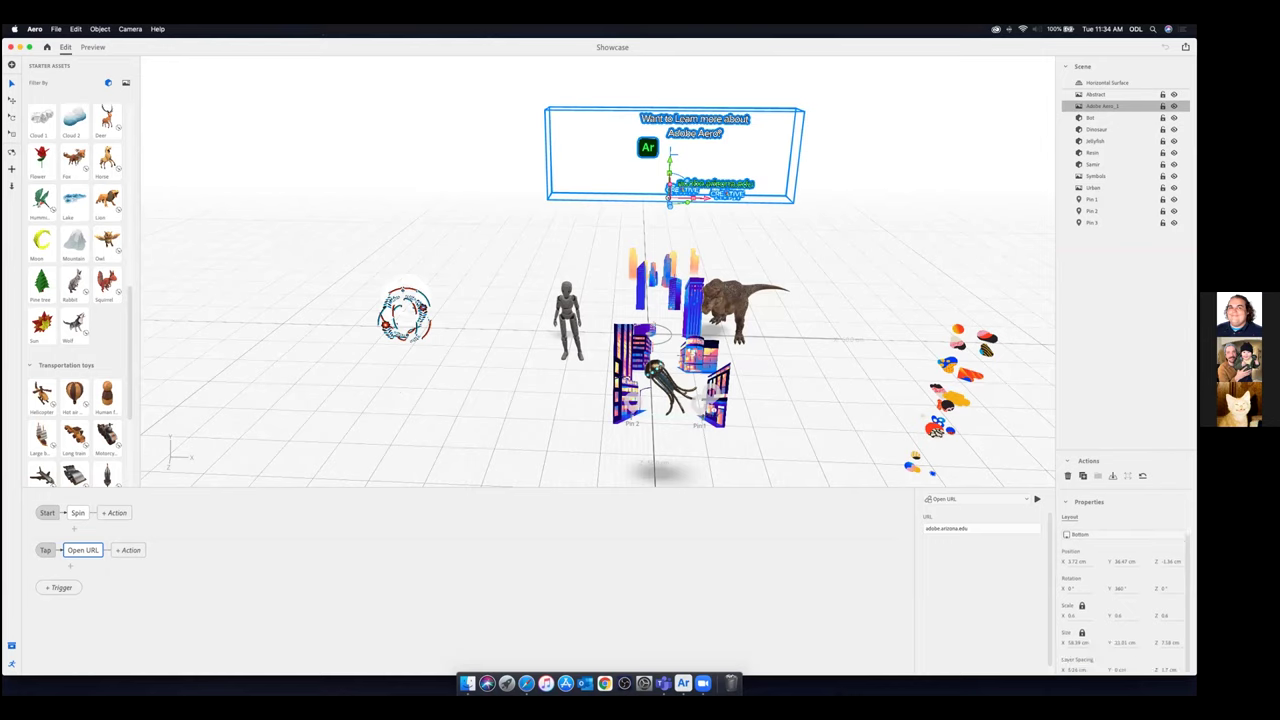
click(1078, 670)
text(0)
key(Return)
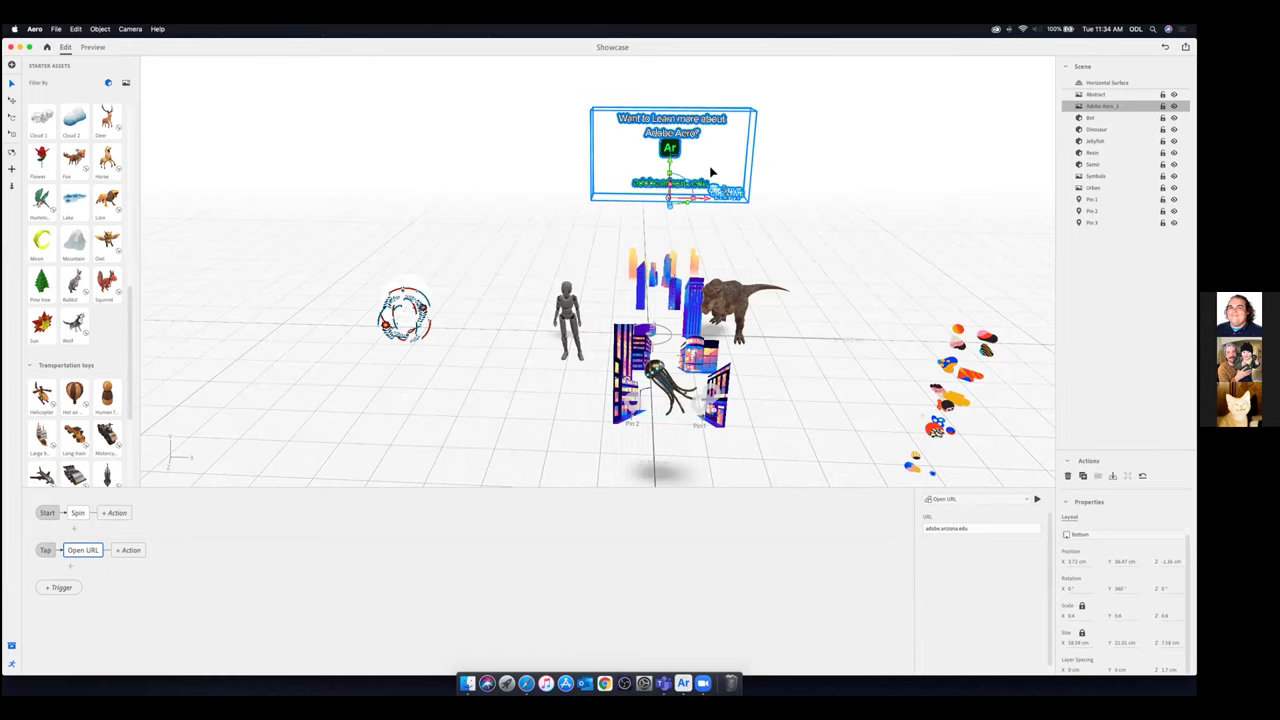
Examine the layered text and logos of the Adobe Aero_1 artwork up close
scroll(709, 161, down, 4)
scroll(699, 156, up, 10)
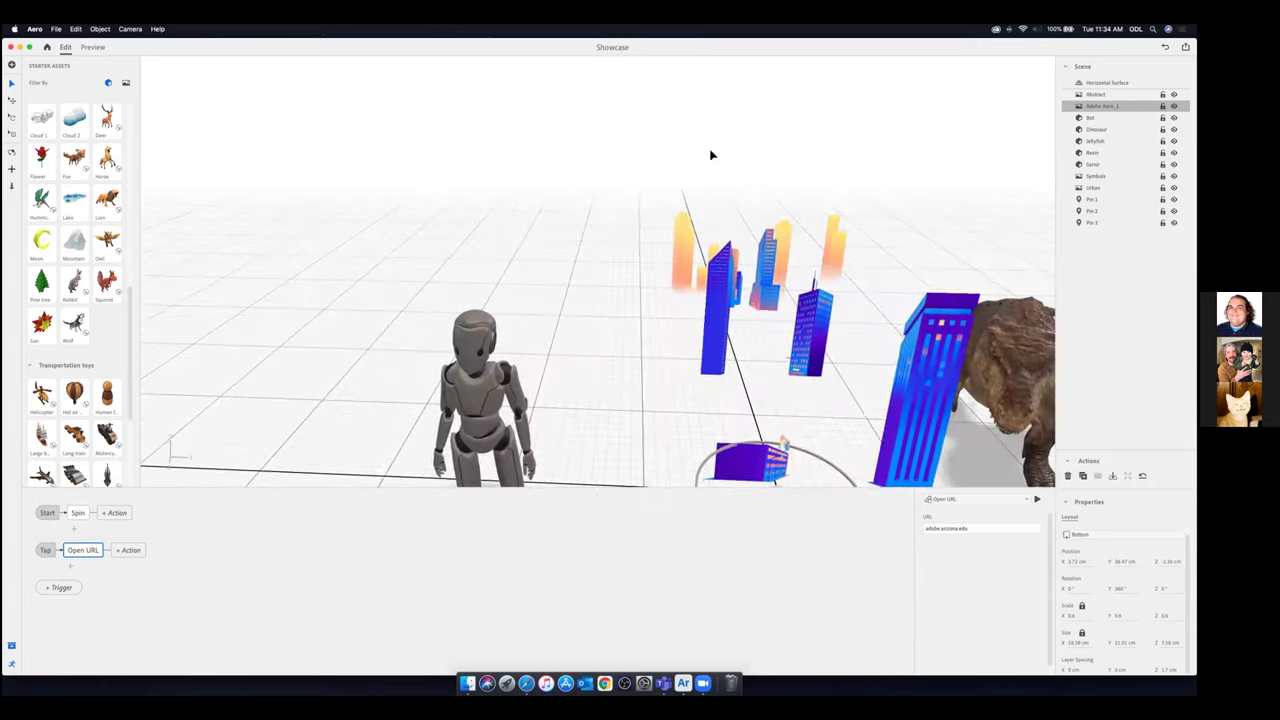
scroll(711, 155, down, 2)
scroll(599, 358, up, 10)
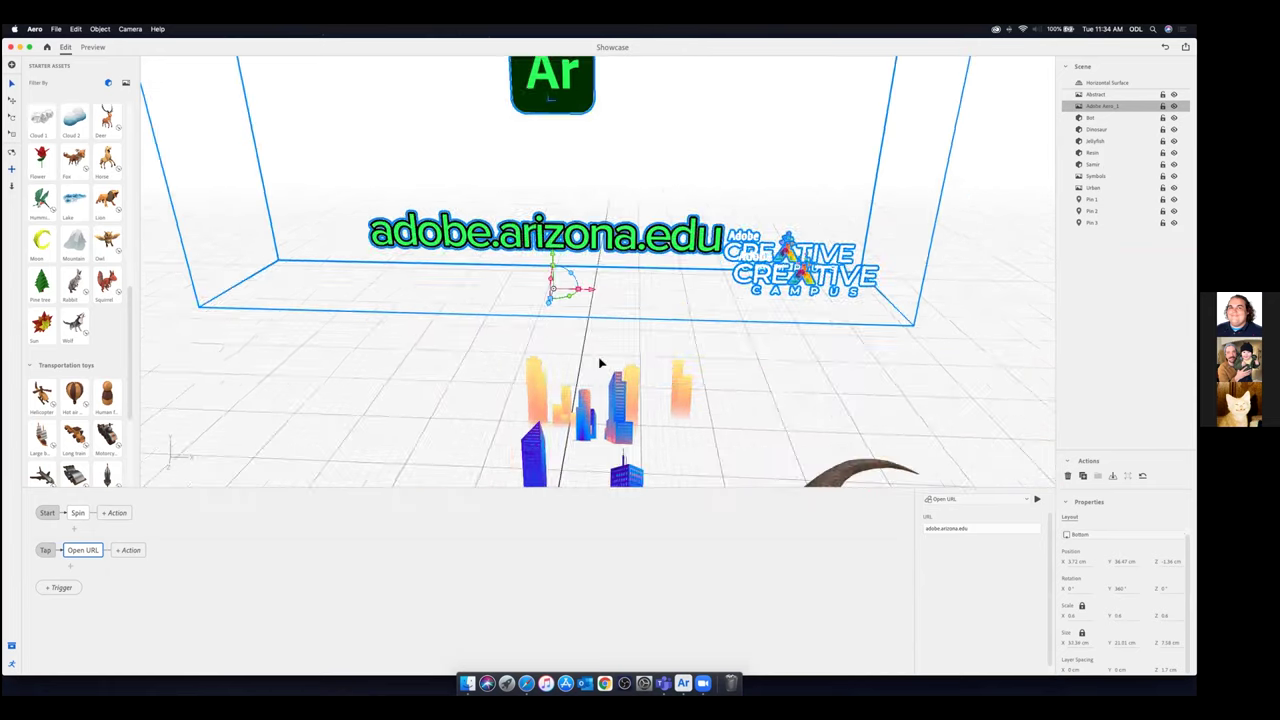
scroll(599, 358, down, 10)
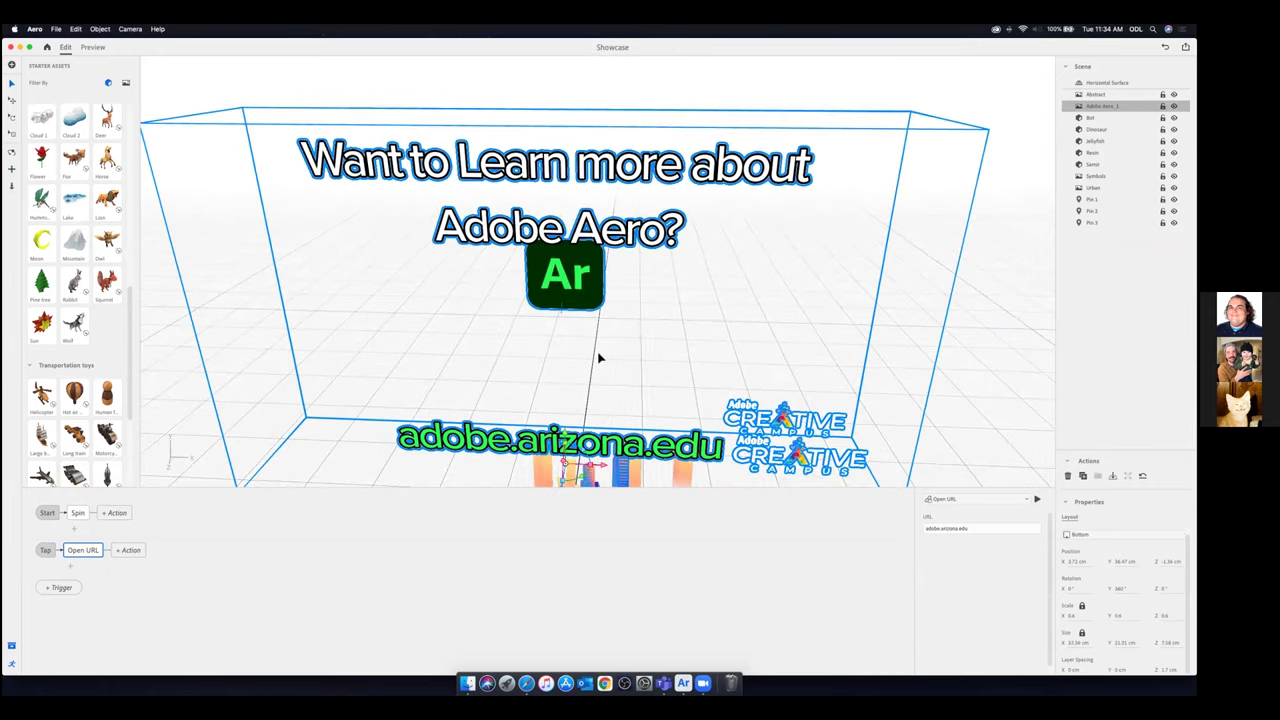
Play the Spin action of the Adobe Aero_1 artwork and watch the text turn above the city
right_drag(598, 338, 600, 327)
drag(600, 327, 600, 329)
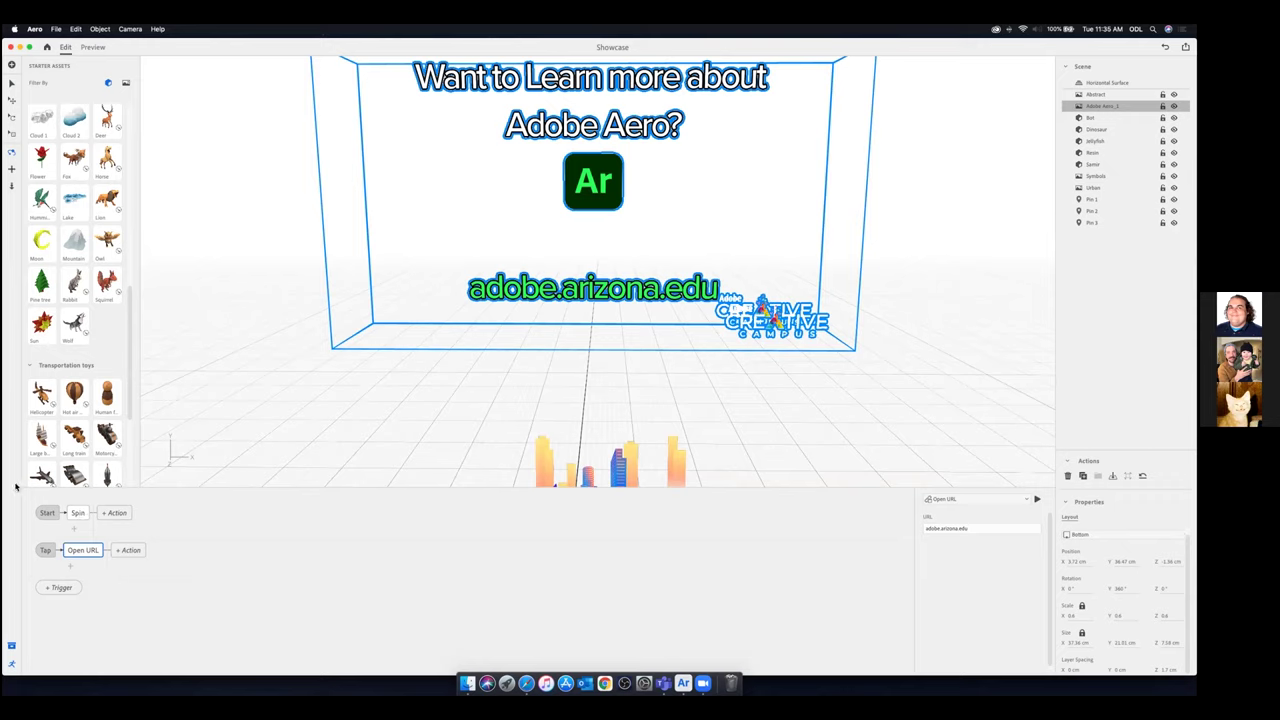
click(78, 513)
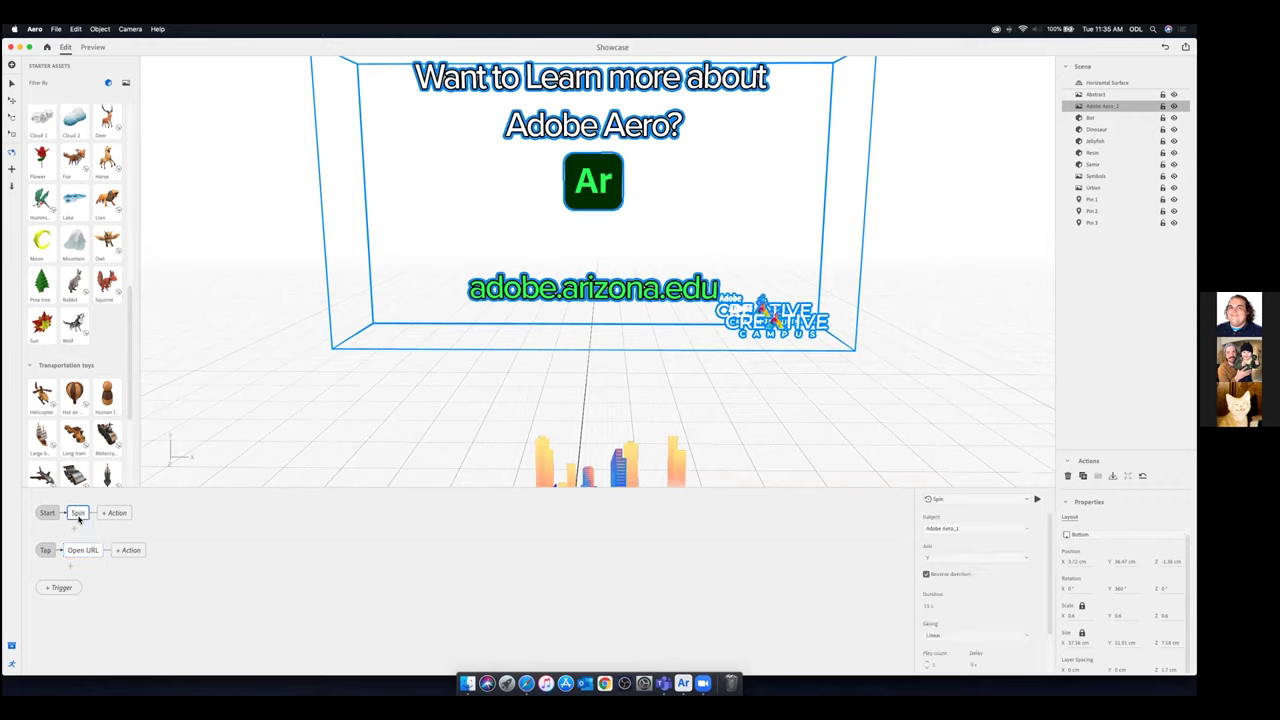
click(1037, 502)
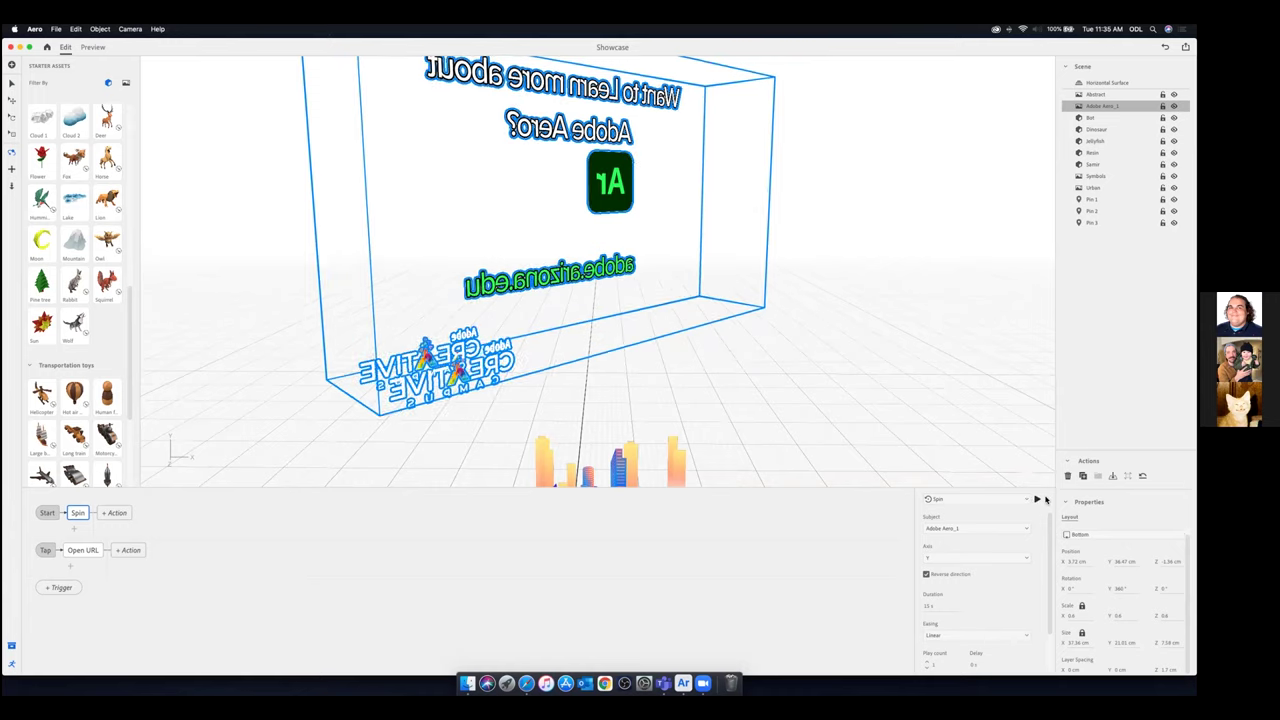
Test the artwork's Open URL action for adobe.arizona.edu, look at the web page in the browser, and return to Adobe Aero
click(83, 550)
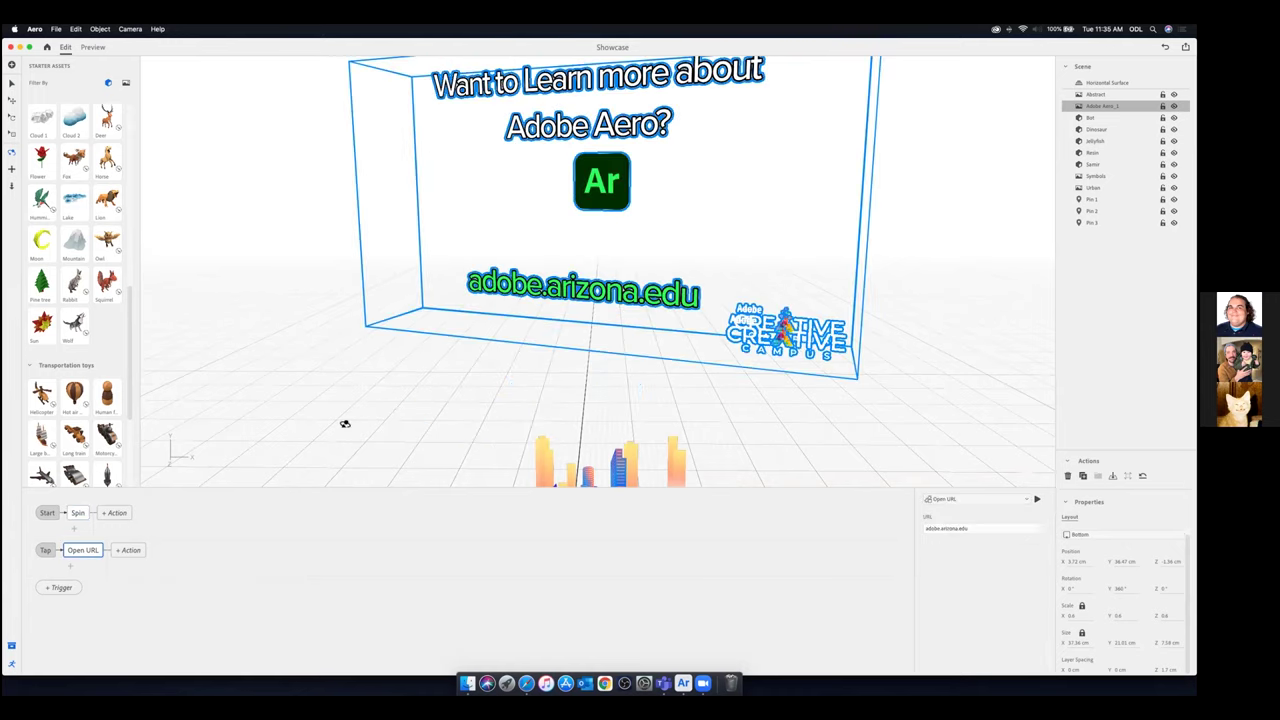
scroll(507, 410, down, 5)
scroll(508, 412, down, 4)
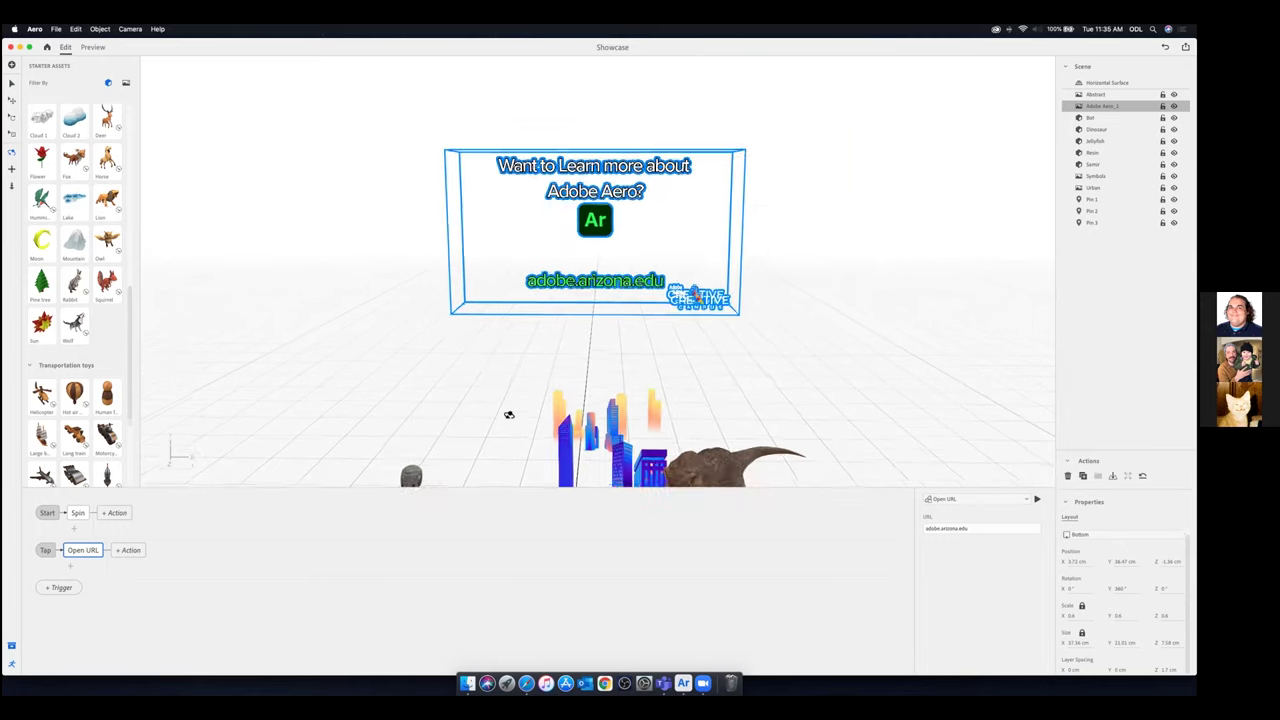
scroll(509, 415, down, 1)
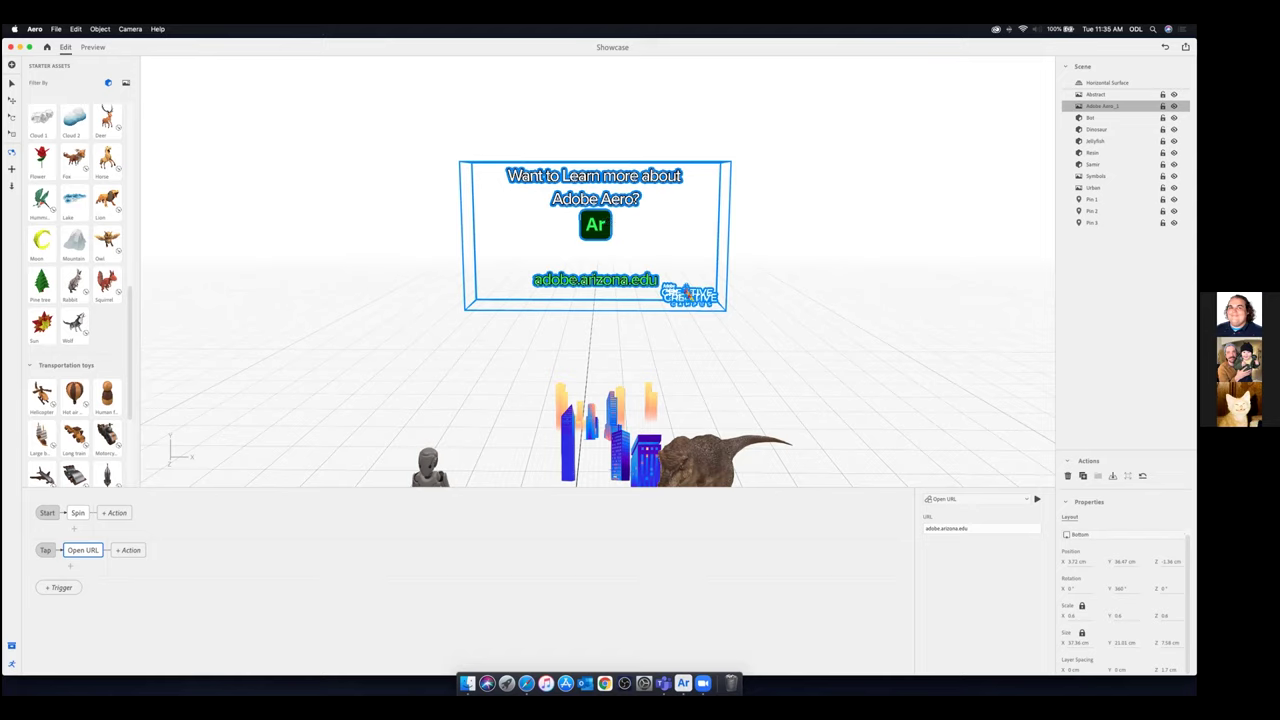
drag(408, 650, 623, 327)
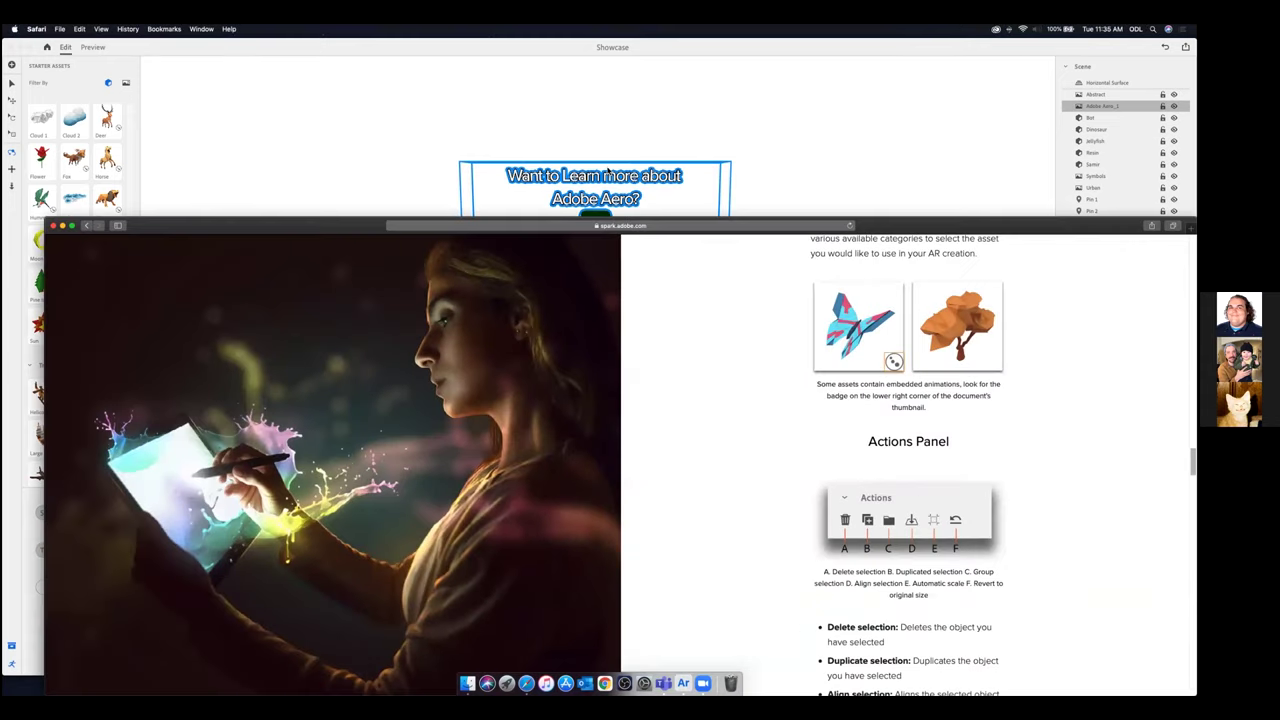
click(717, 135)
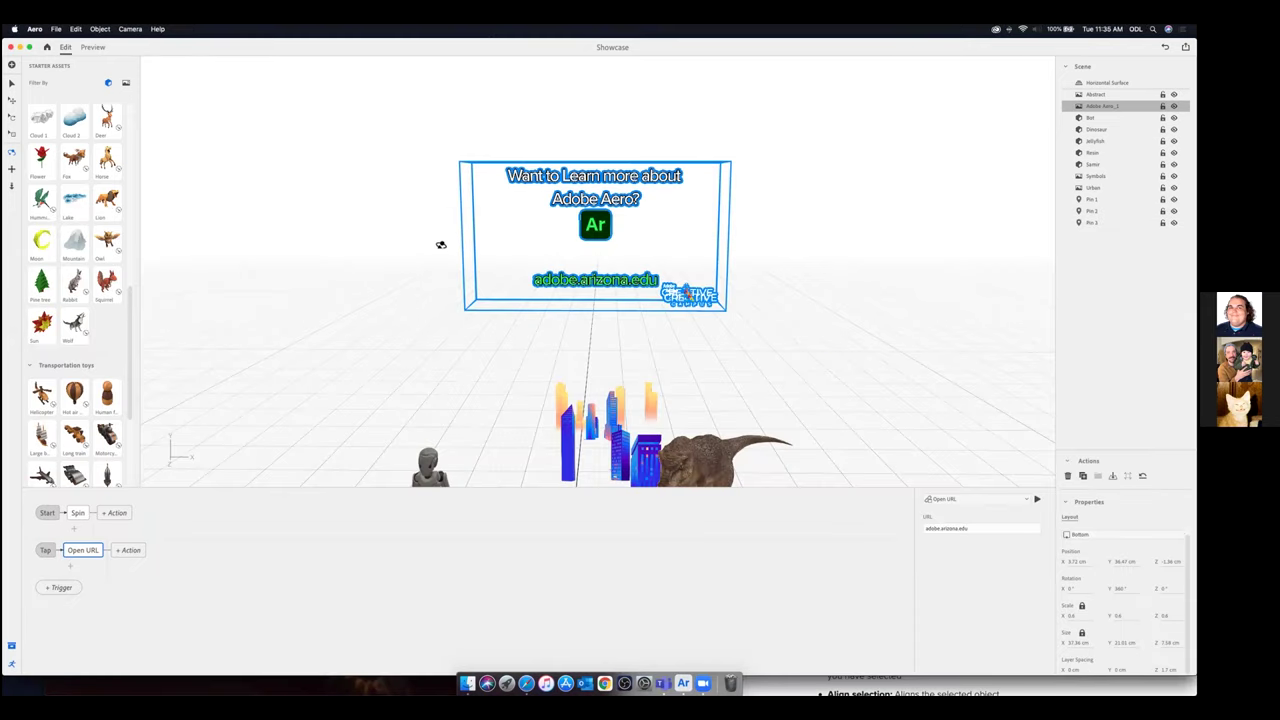
click(96, 47)
click(606, 298)
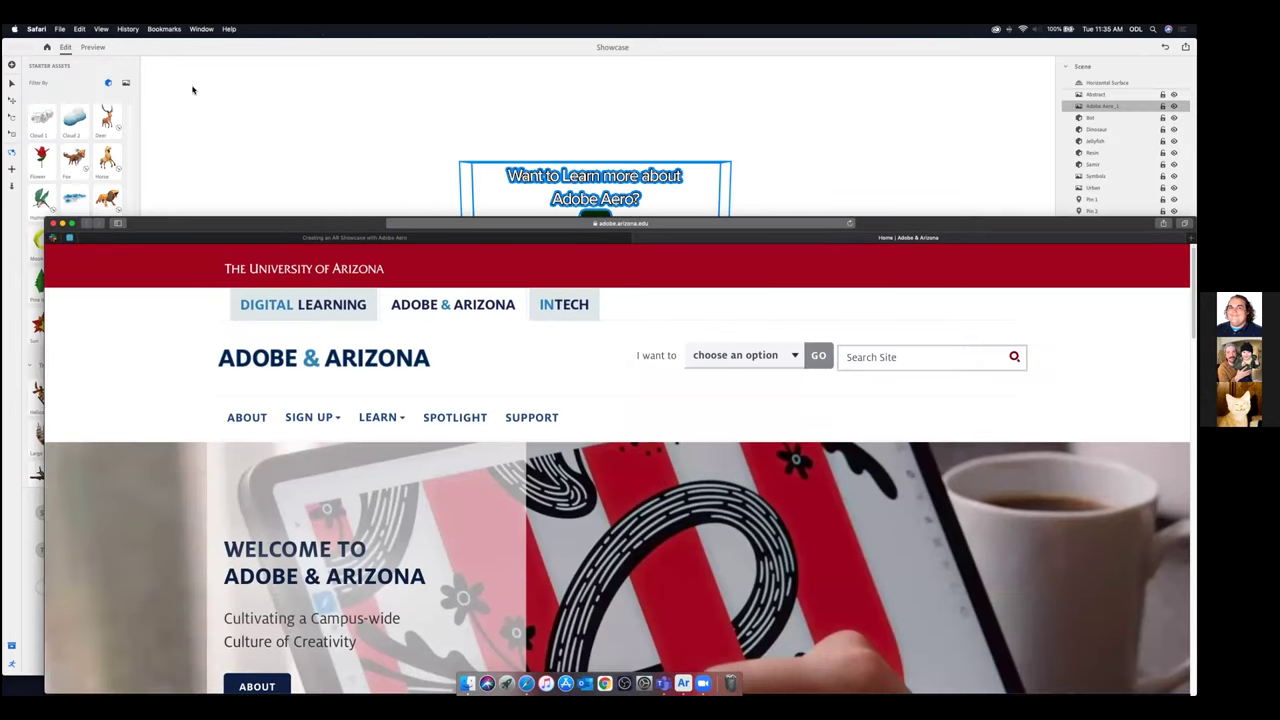
mouse_move(267, 229)
mouse_down()
mouse_move(186, 136)
mouse_move(193, 90)
mouse_up()
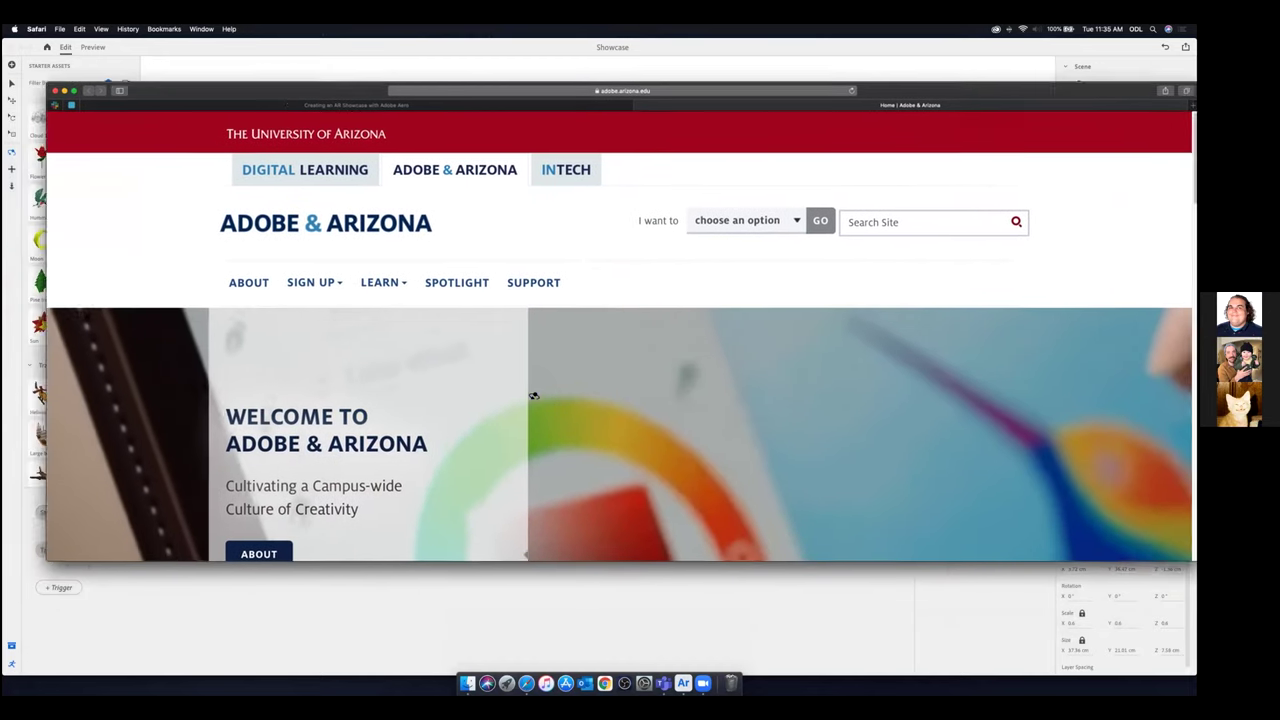
click(562, 74)
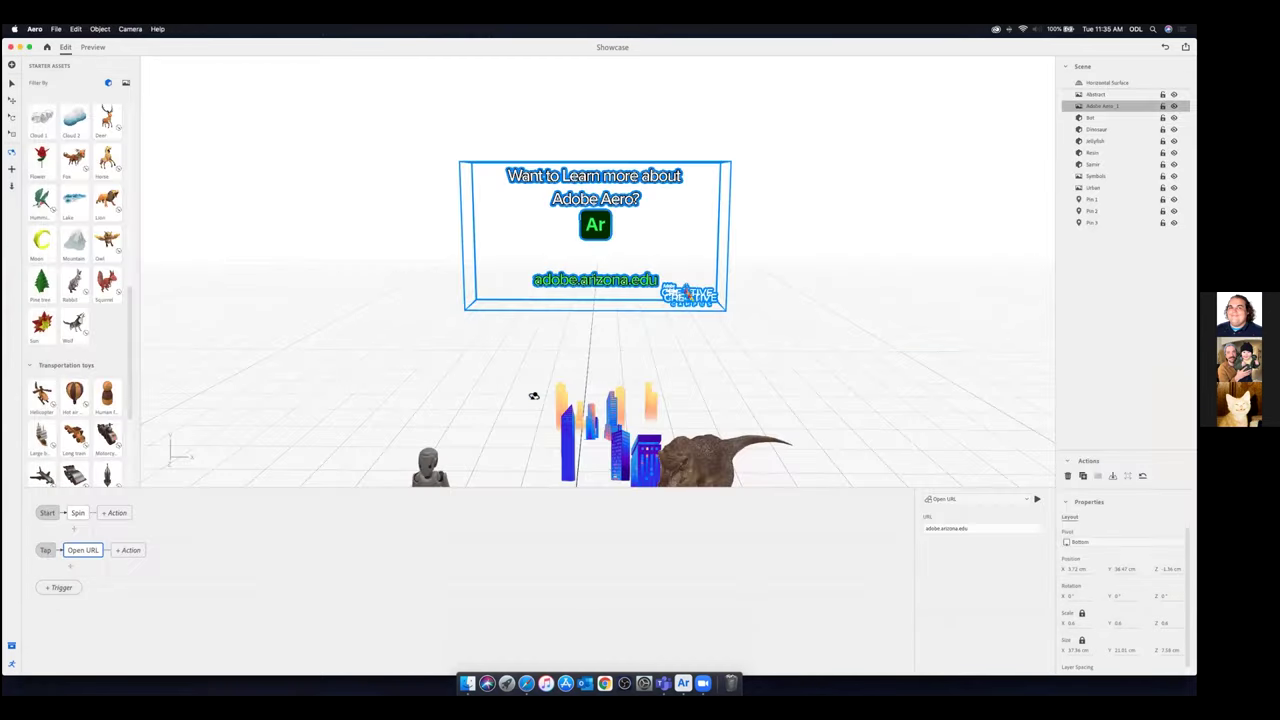
Launch Adobe Photoshop 2021 and dismiss its system version warning
scroll(603, 483, down, 5)
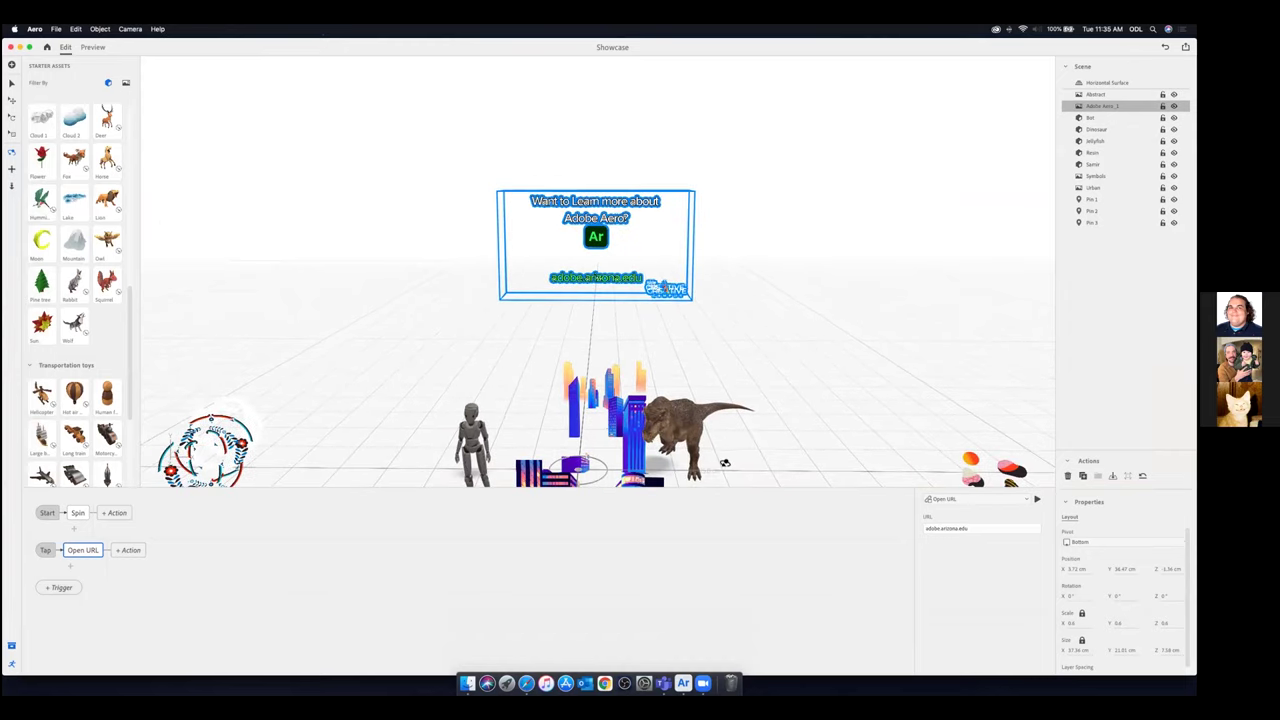
scroll(732, 461, up, 5)
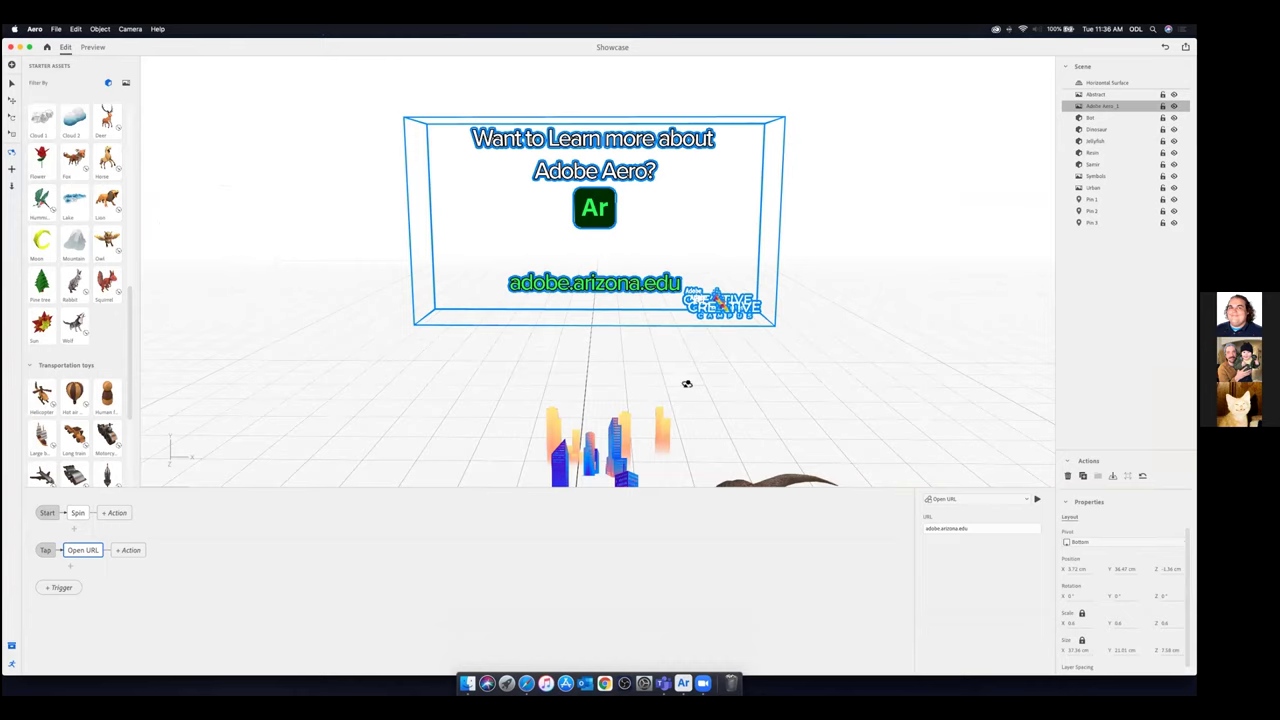
key(super+space)
text(p)
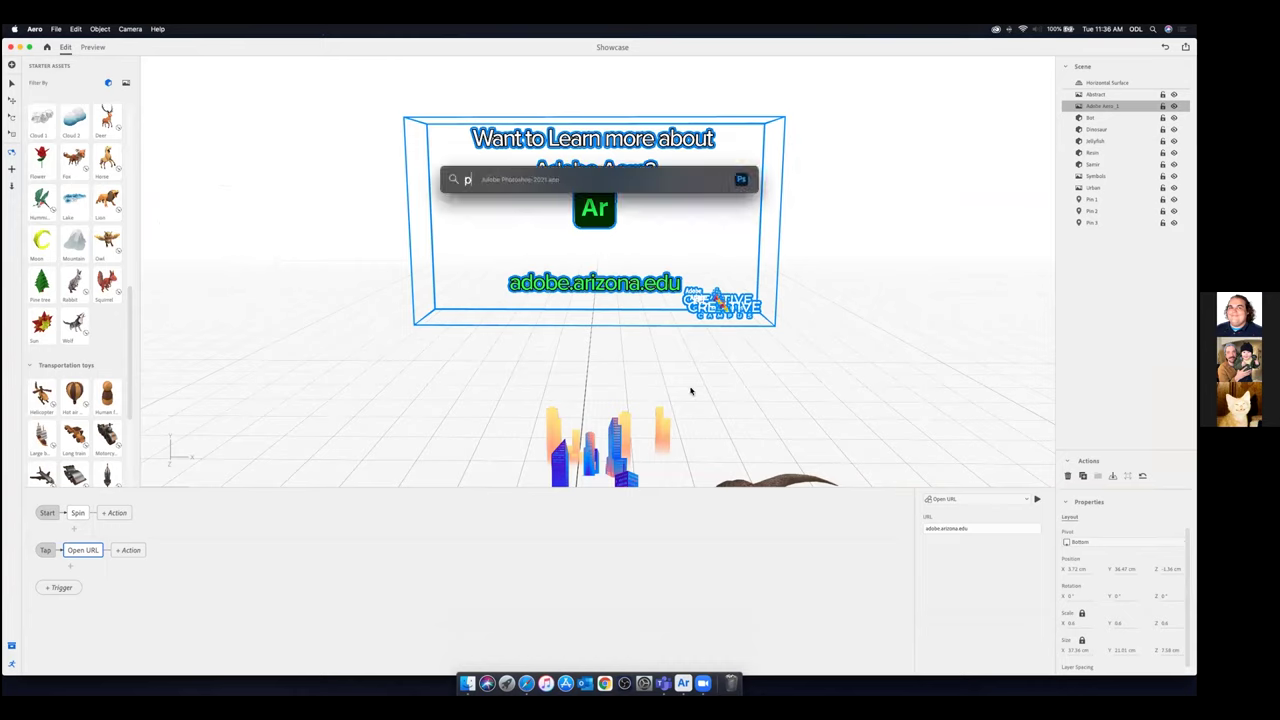
text(ho)
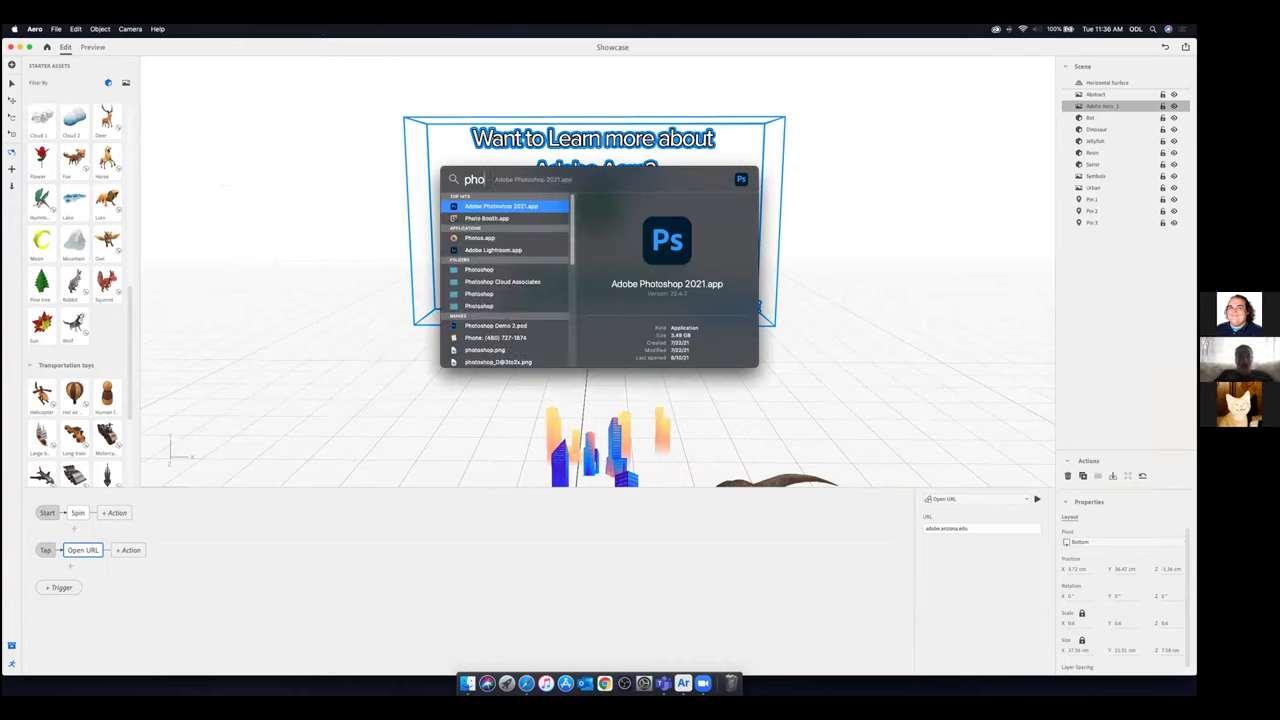
text(toshop)
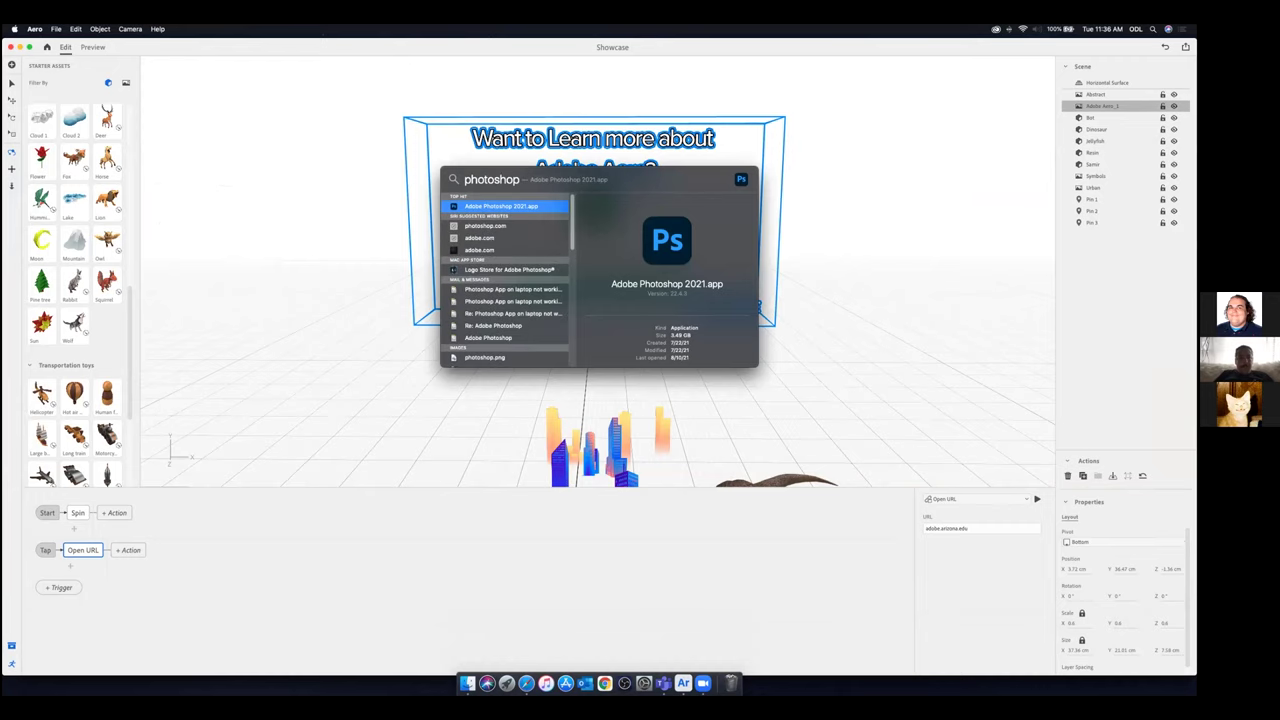
key(Return)
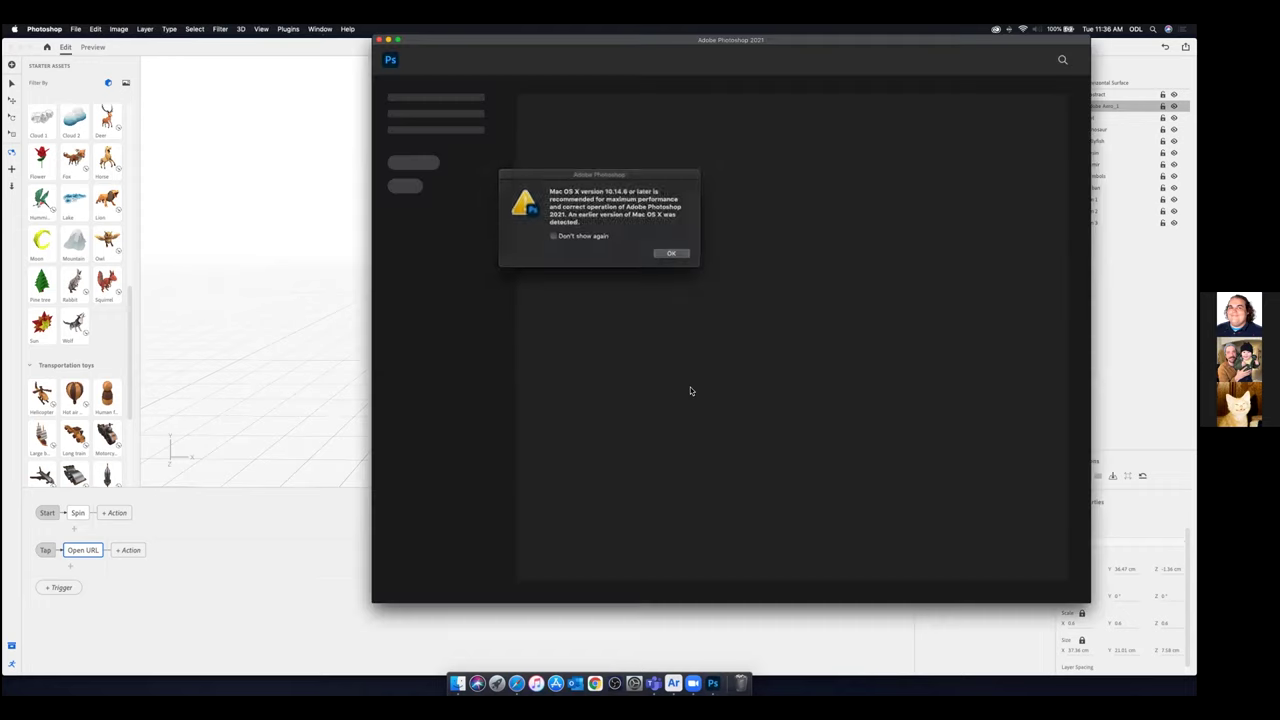
click(664, 253)
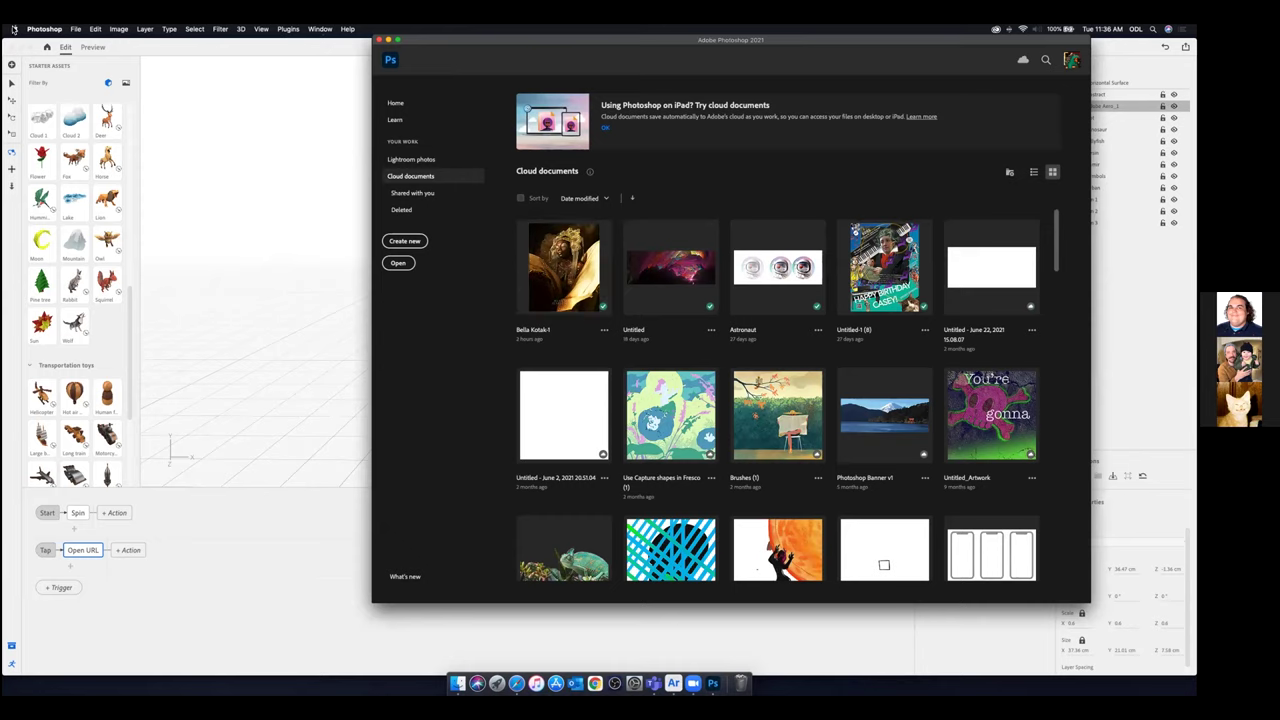
Open Adobe Aero.psd from the Aero Workshop folder in Photoshop
click(75, 29)
mouse_move(118, 77)
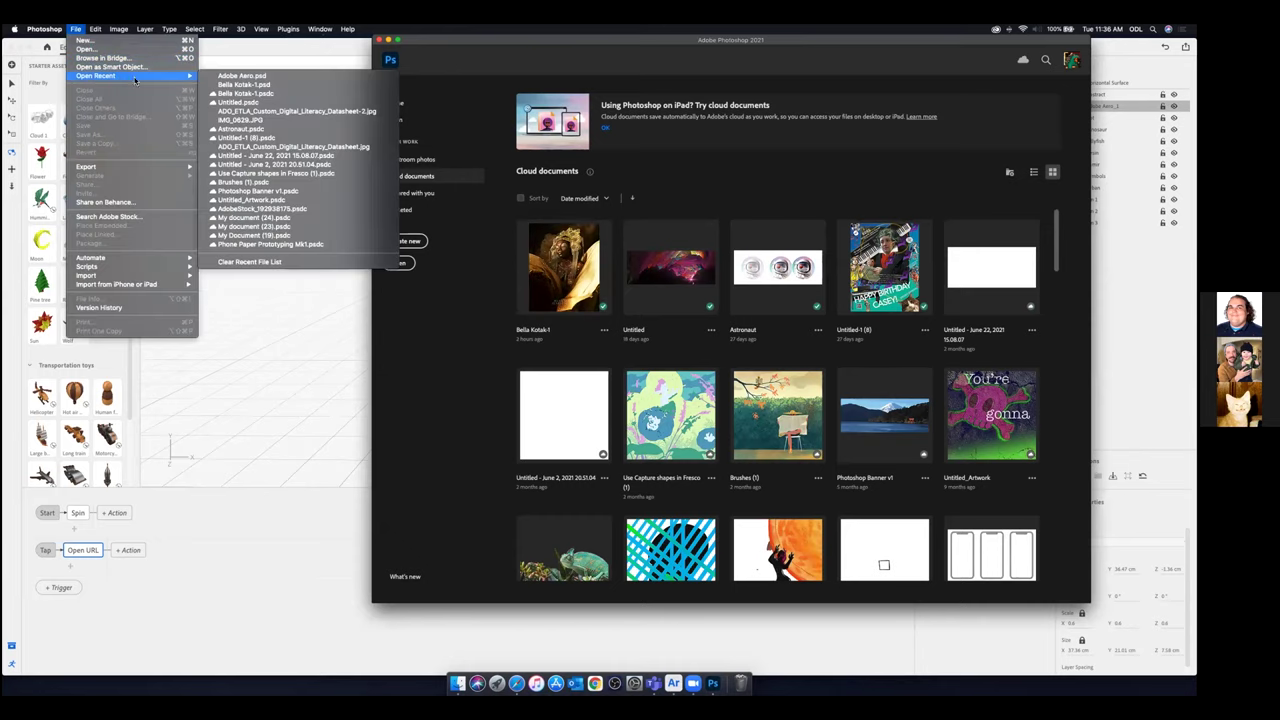
click(148, 50)
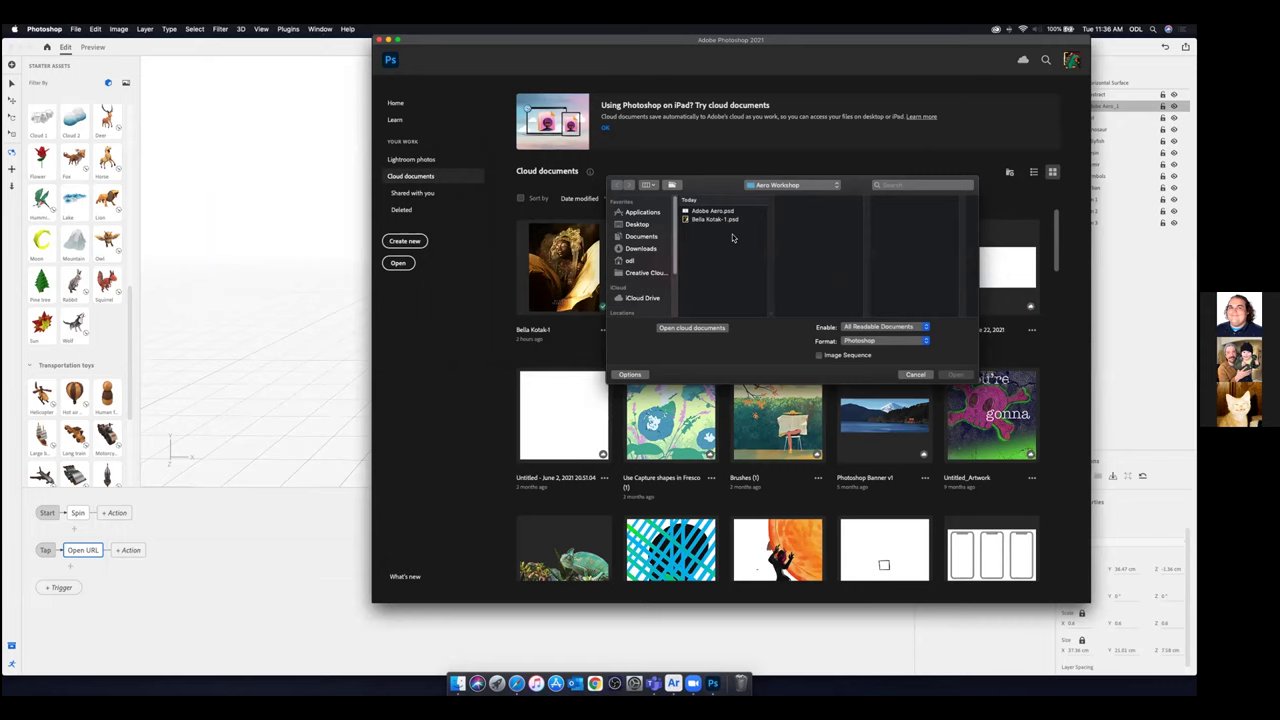
click(724, 211)
click(956, 376)
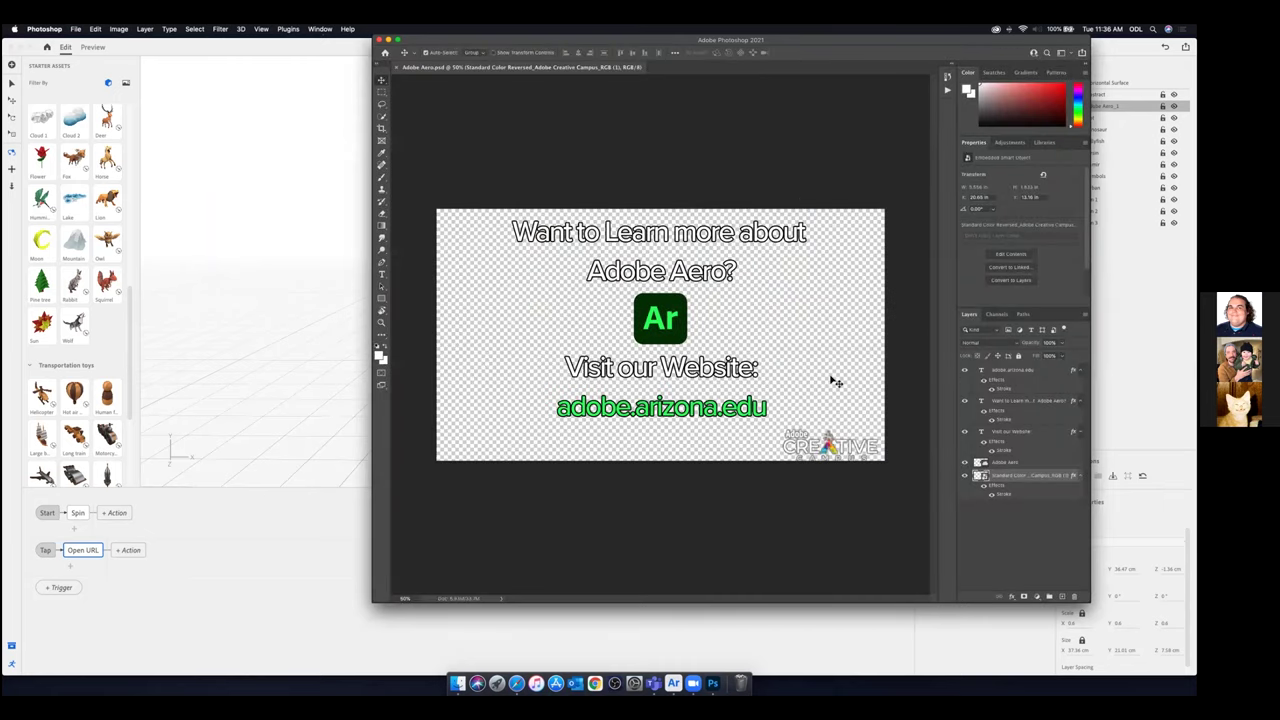
Switch to Adobe Aero and show the ornate letters and symbols among the starter assets
click(80, 365)
scroll(97, 365, down, 5)
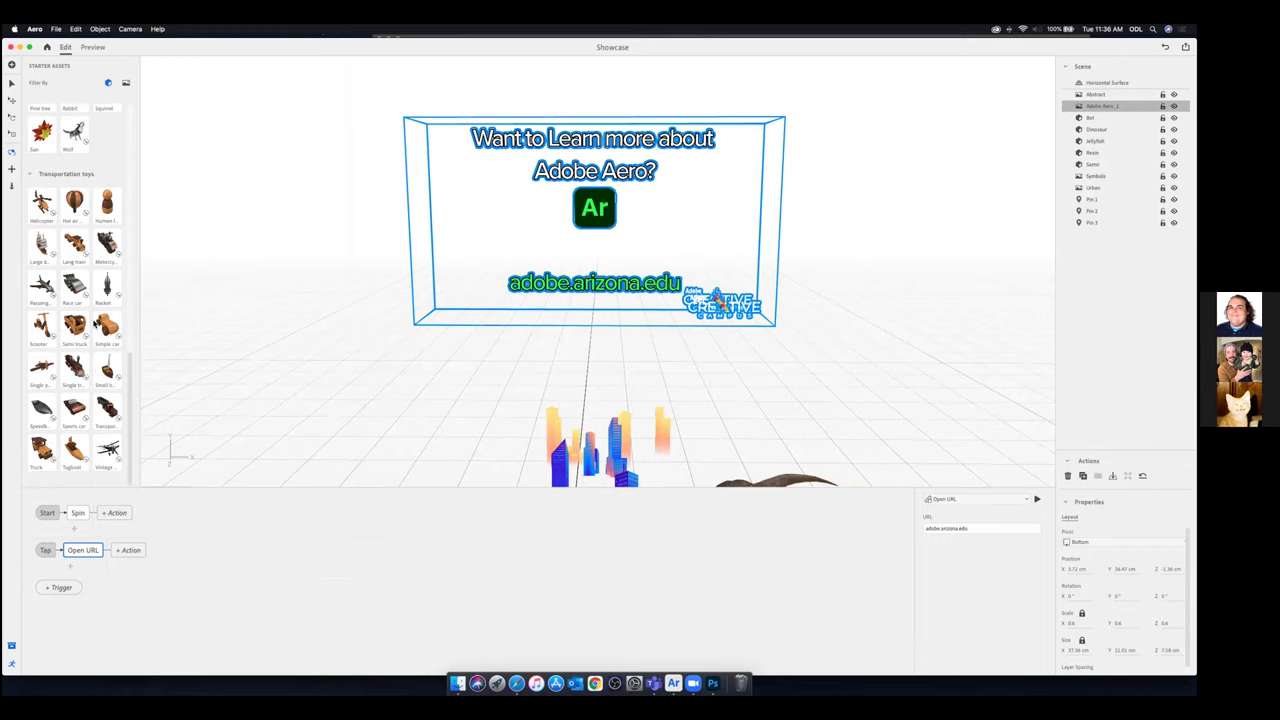
scroll(67, 213, up, 10)
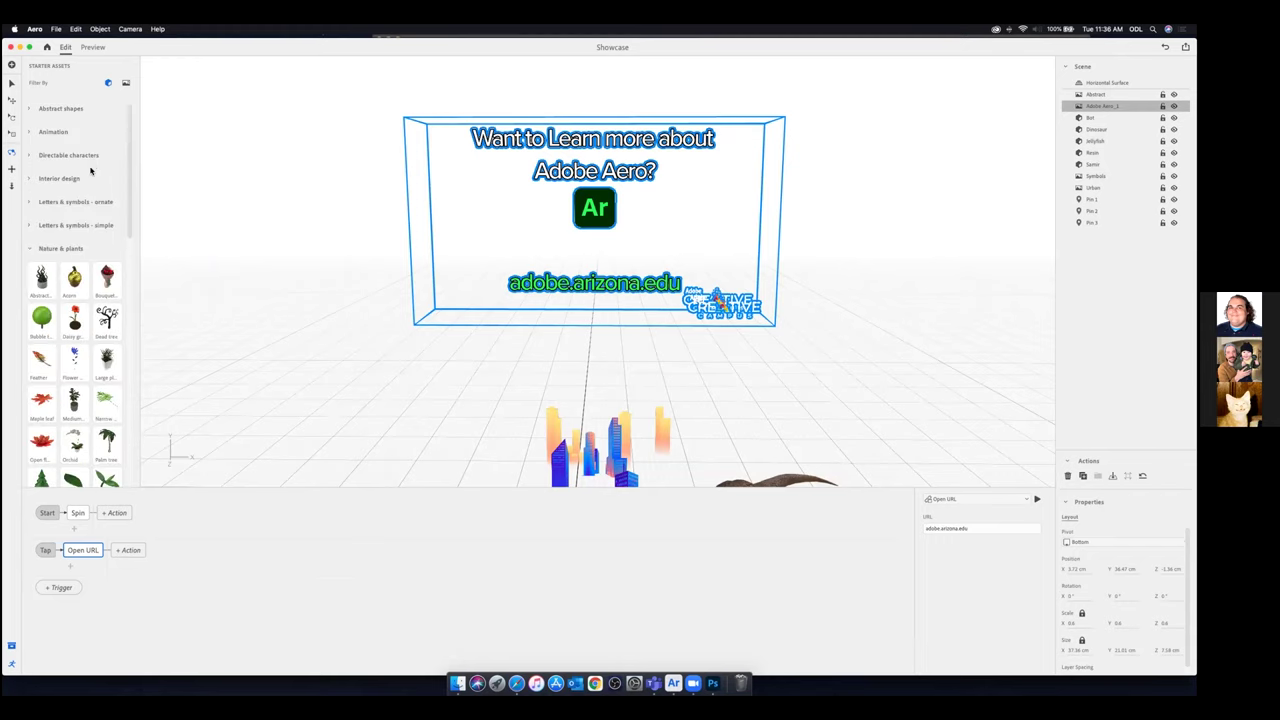
click(31, 203)
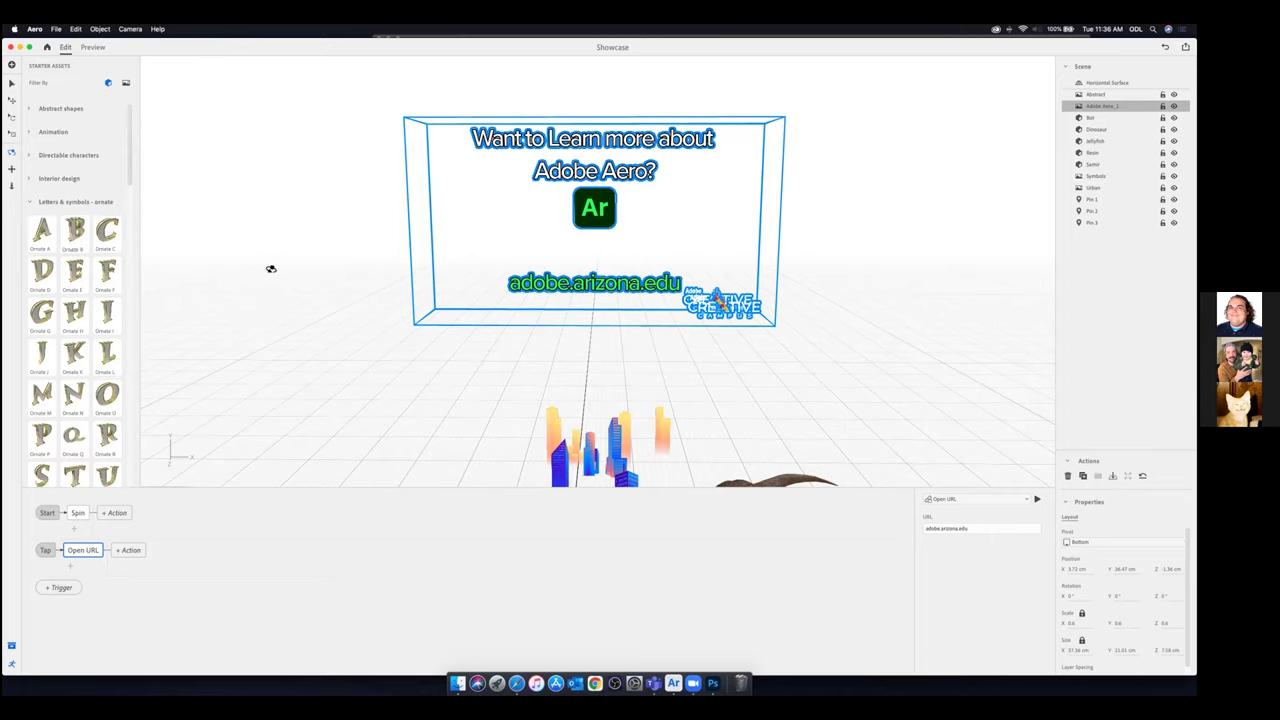
drag(584, 247, 660, 206)
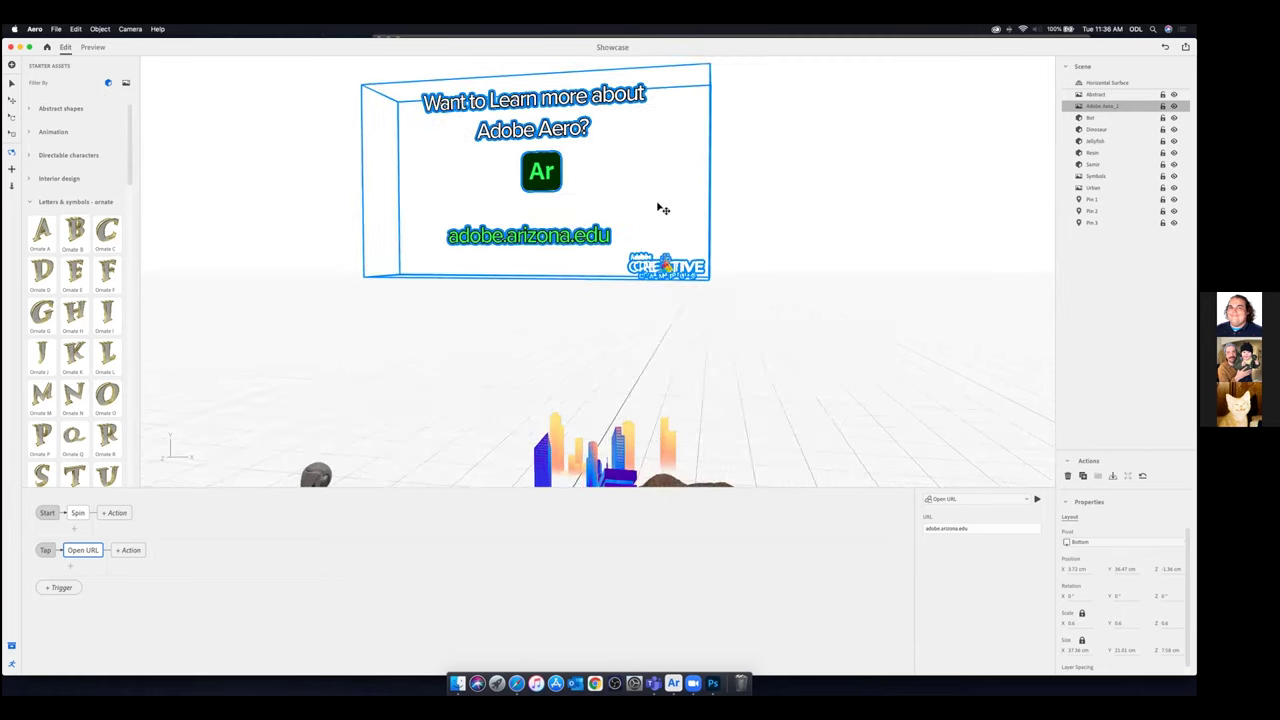
Switch to Photoshop and toggle the headline text layer's effects and the visibility of the headline and adobe.arizona.edu text layers off and on
key(super+Tab)
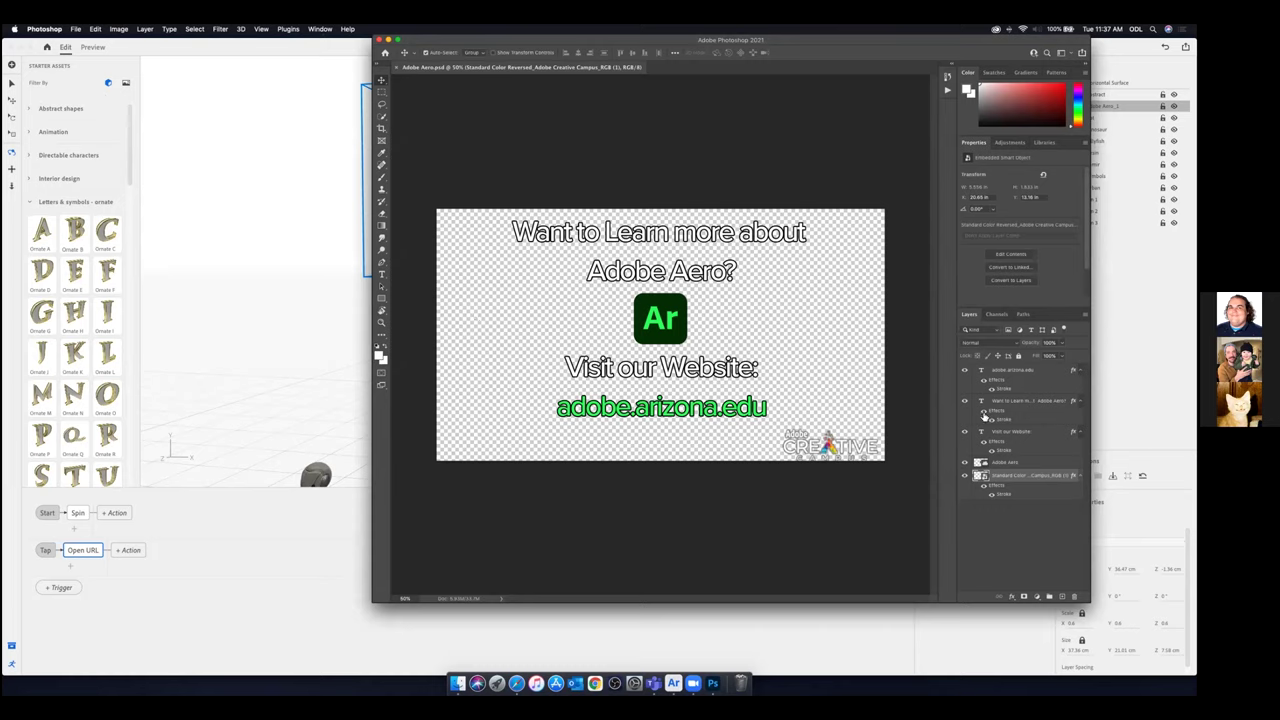
click(985, 411)
click(985, 412)
mouse_move(450, 43)
mouse_down()
mouse_move(487, 46)
mouse_move(629, 157)
mouse_move(494, 167)
mouse_move(441, 109)
mouse_move(437, 63)
mouse_up()
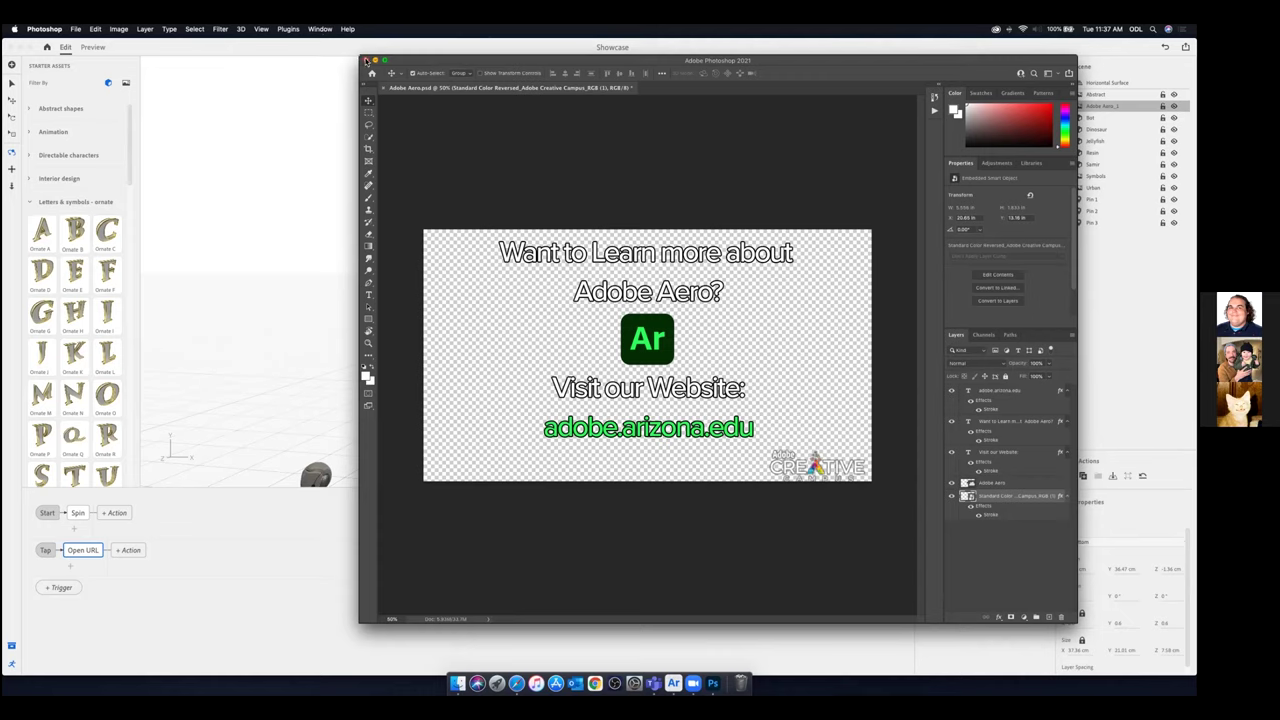
click(952, 391)
click(952, 424)
click(951, 424)
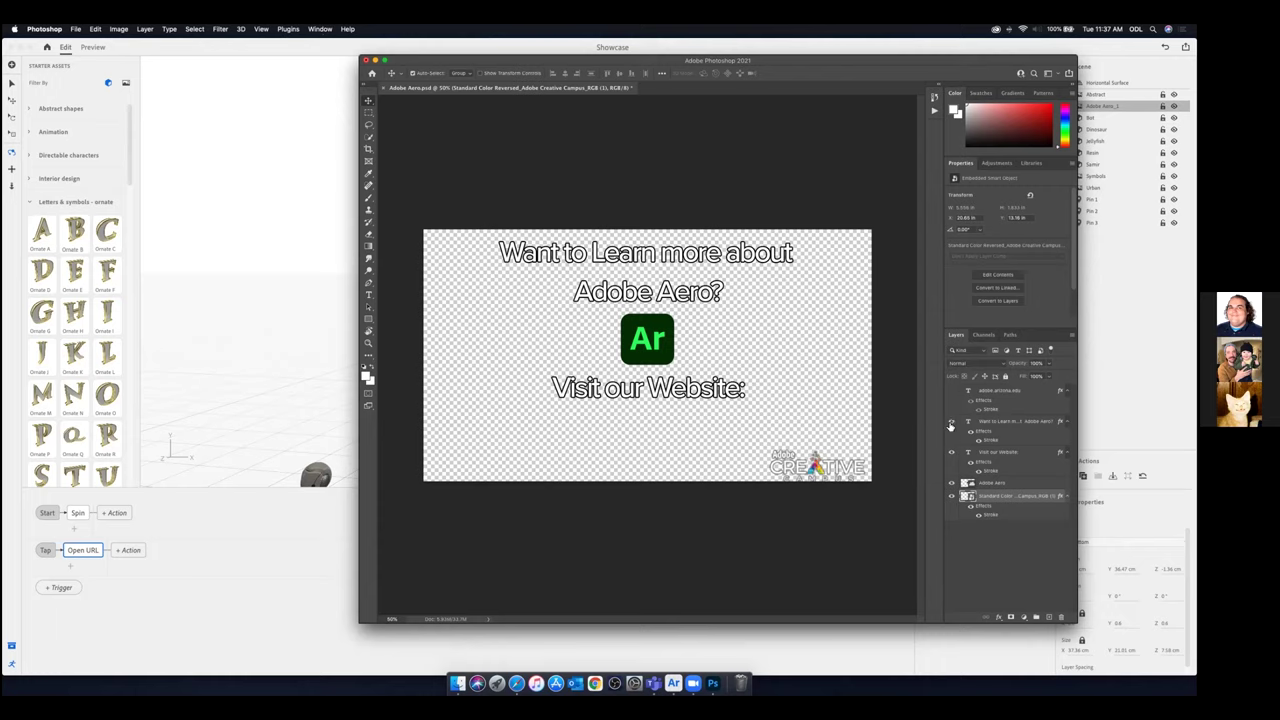
click(951, 392)
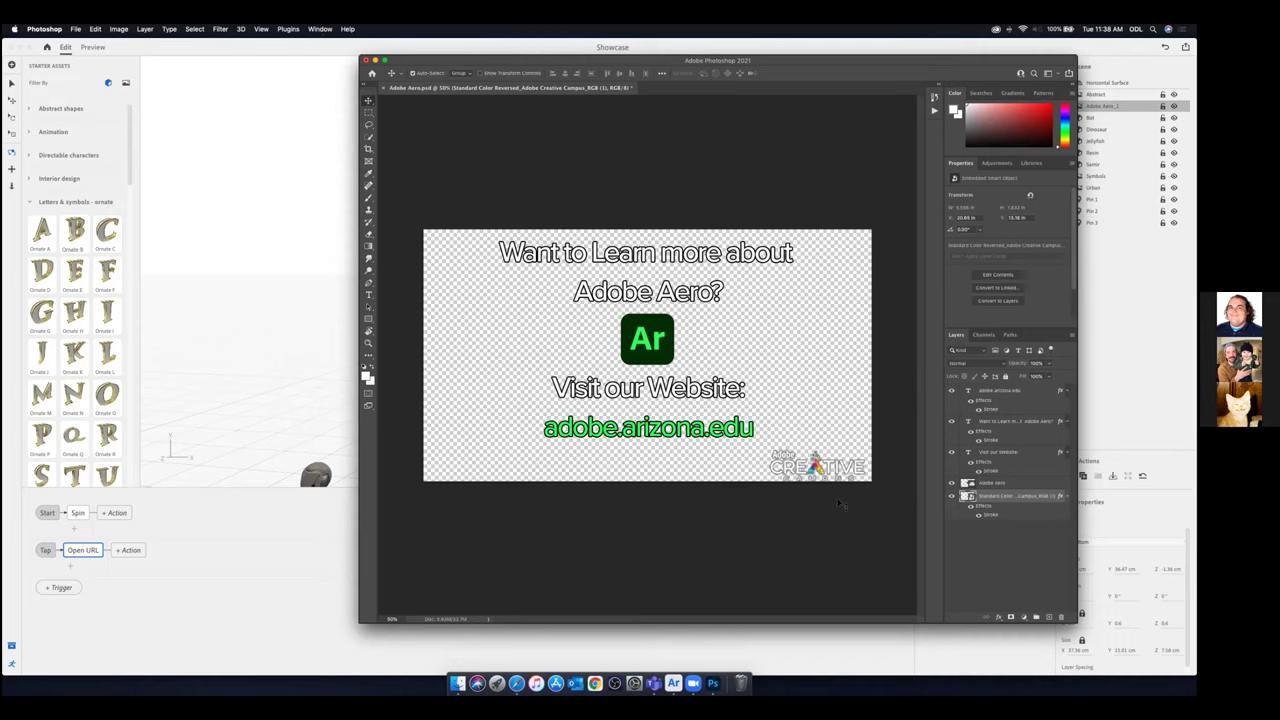
Close Adobe Aero.psd without saving the changes and return to Adobe Aero
click(365, 61)
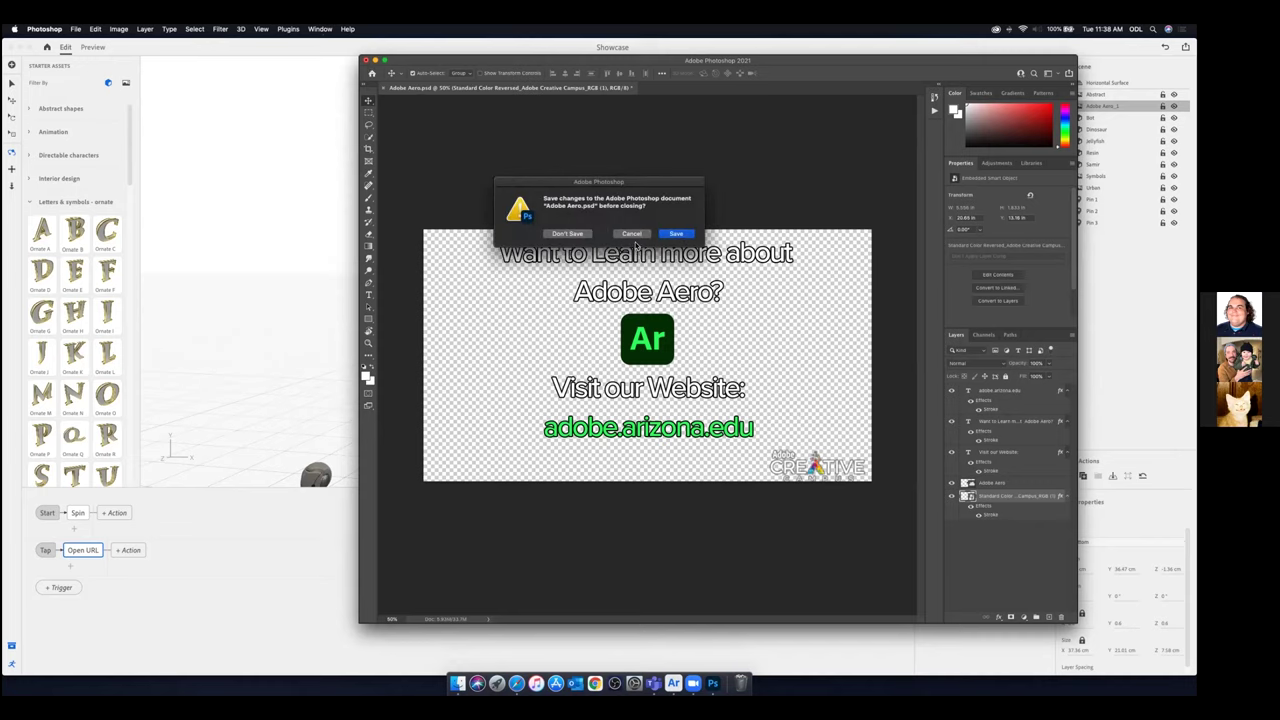
click(574, 236)
click(521, 152)
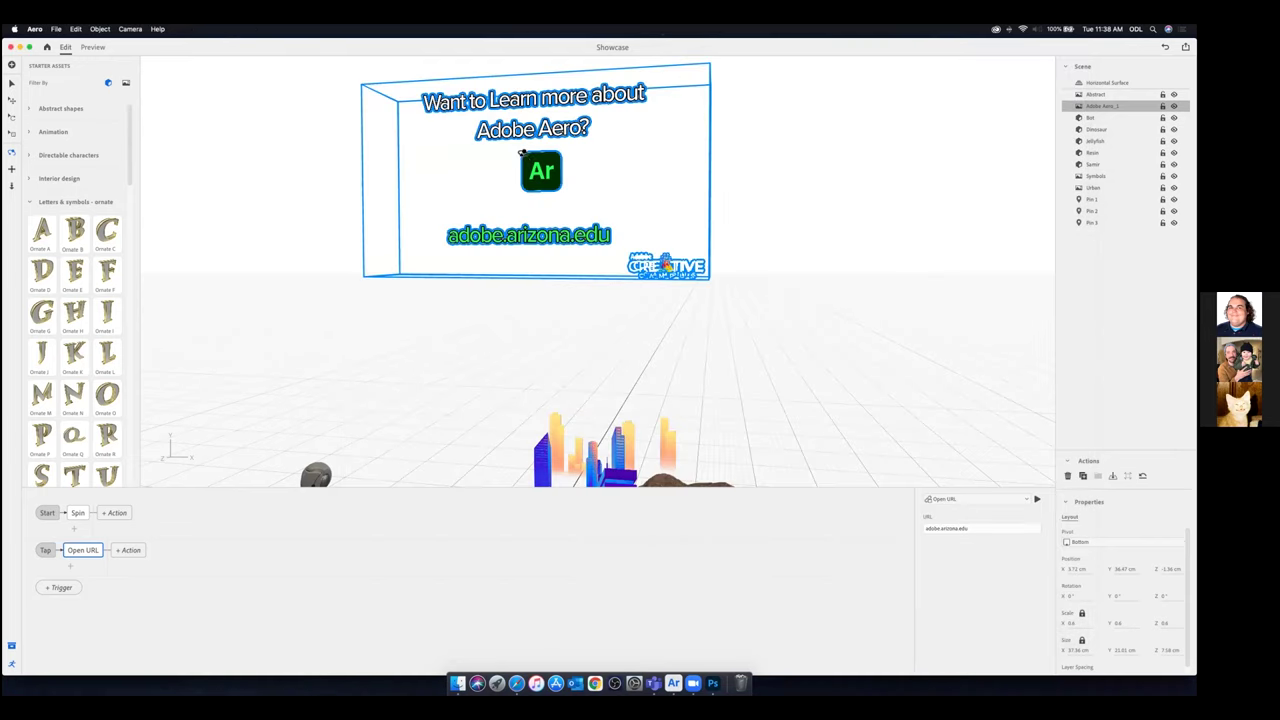
Delete the existing Adobe Aero artwork from the scene and import Adobe Aero.psd from the Aero Workshop folder
key(Delete)
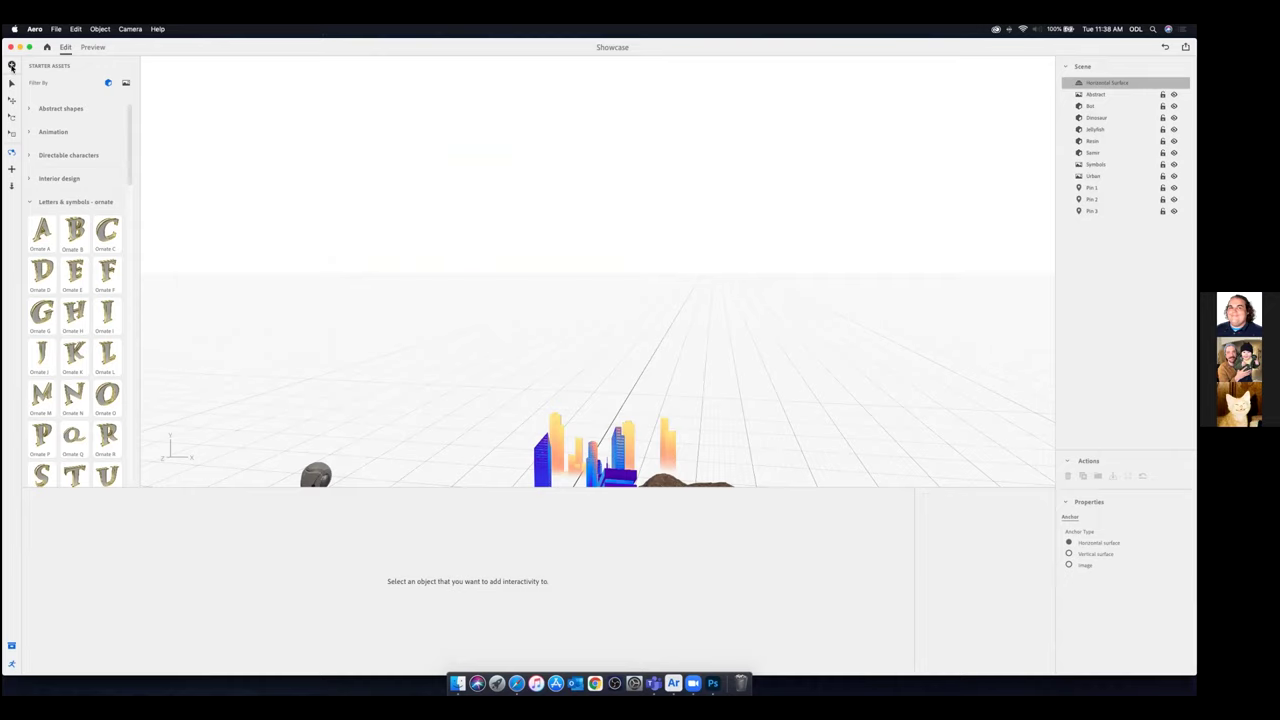
click(12, 66)
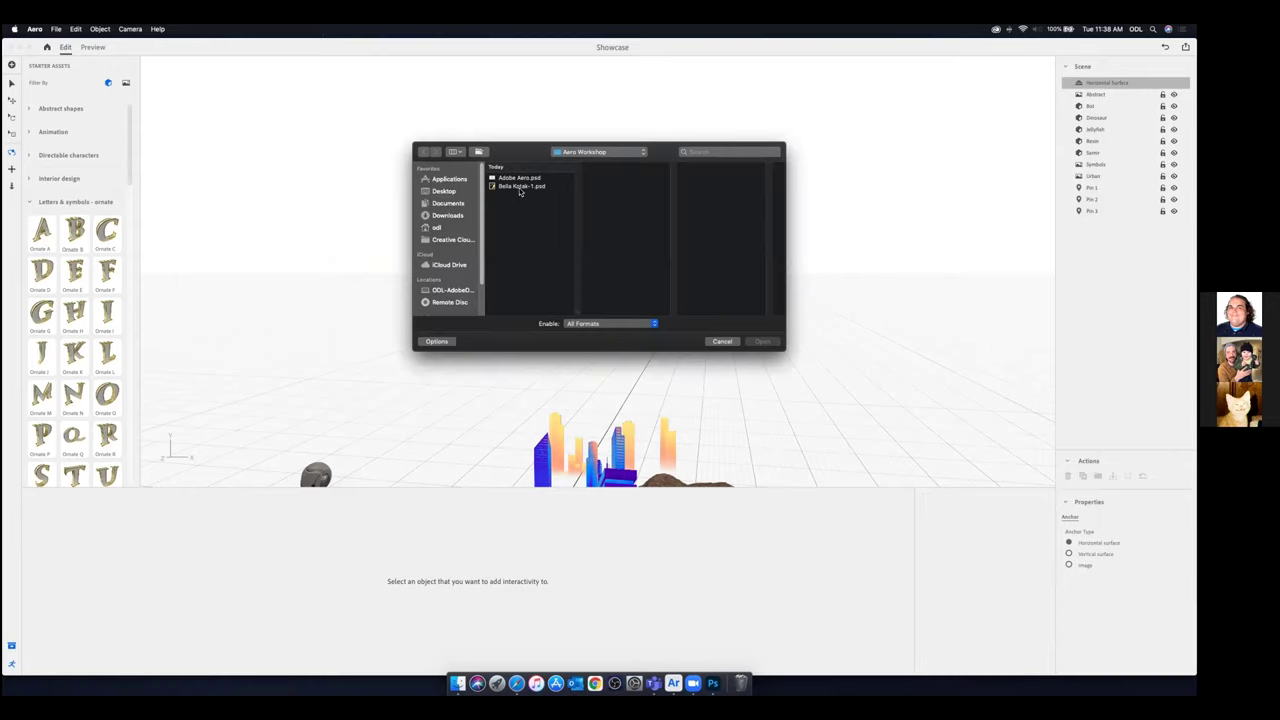
click(588, 154)
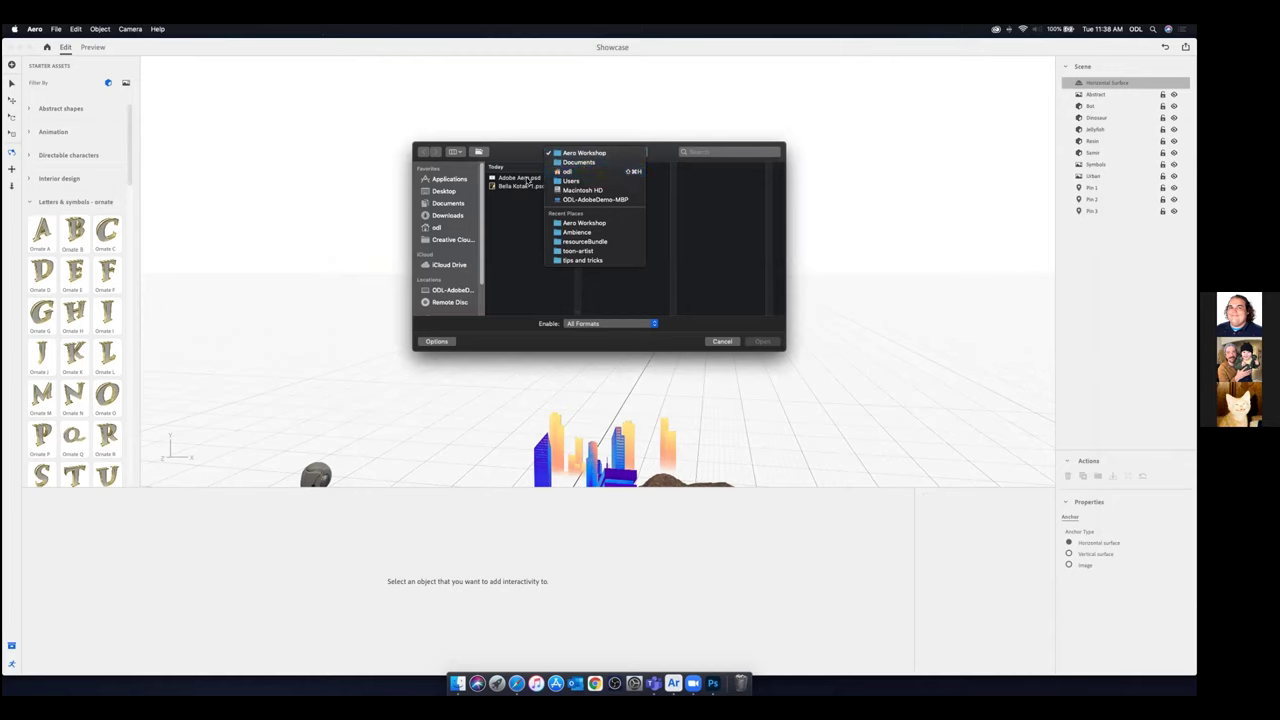
click(523, 181)
click(522, 179)
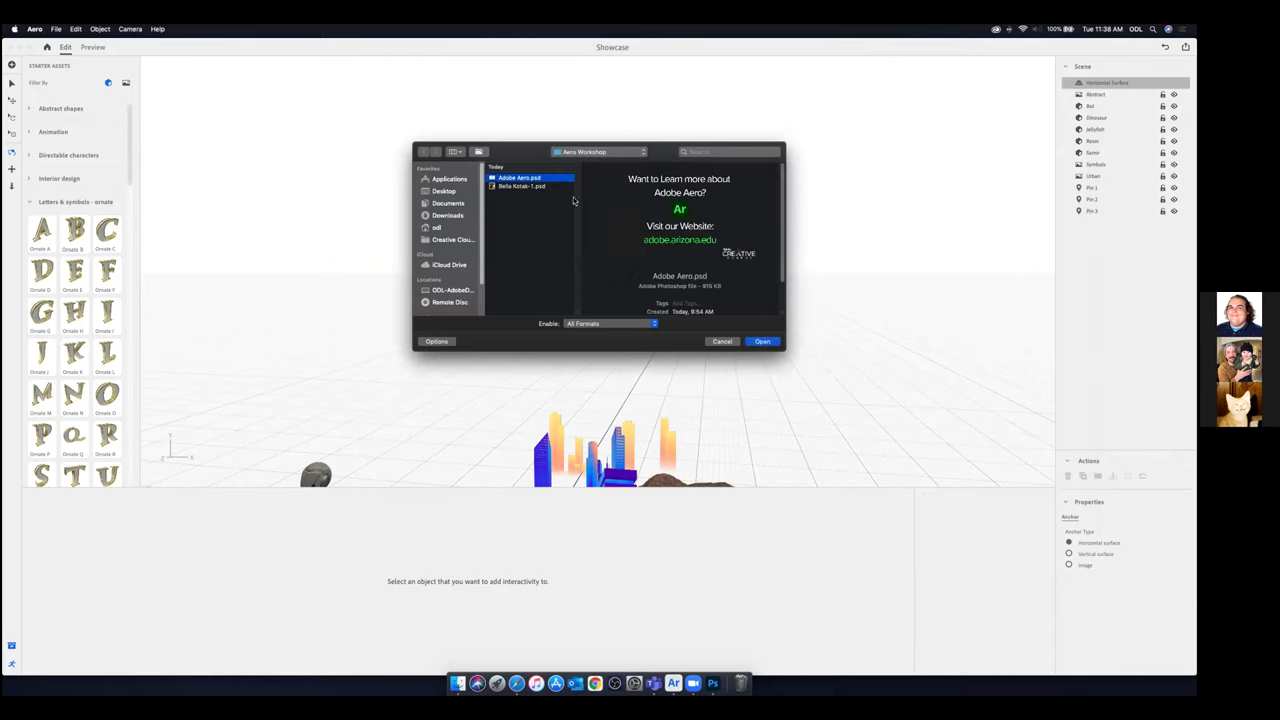
click(765, 342)
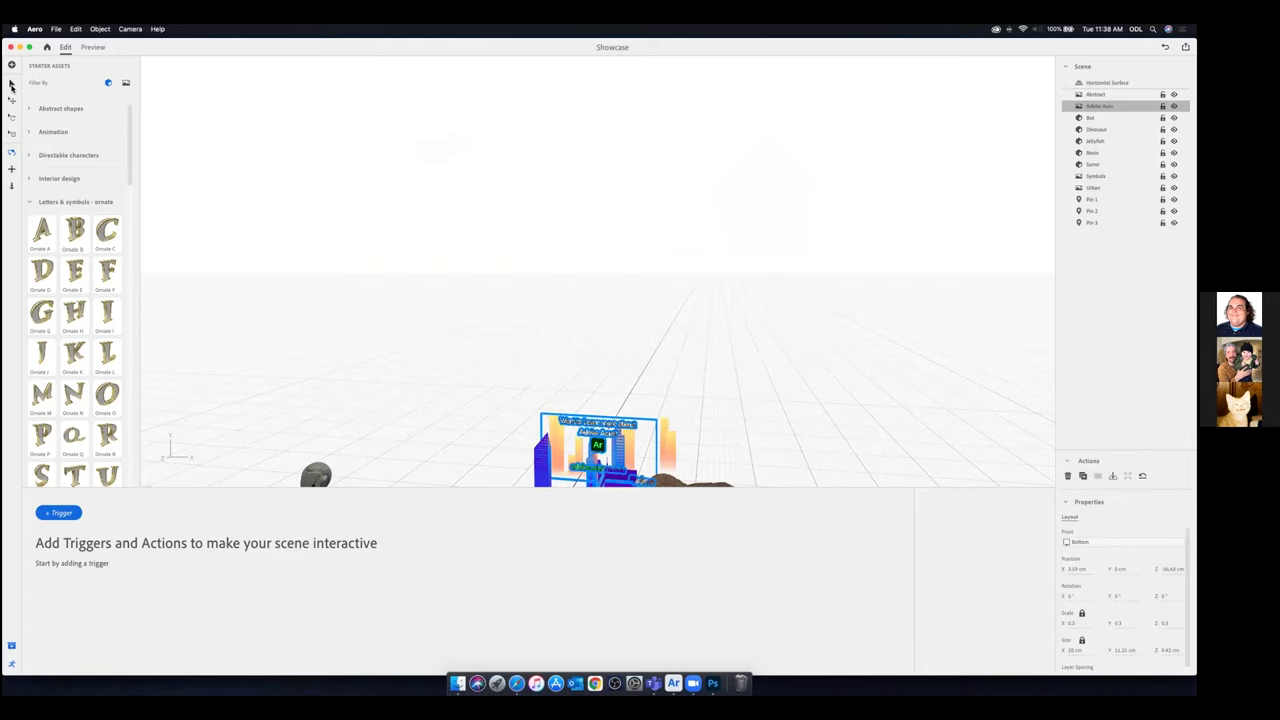
Move the imported Adobe Aero artwork up above the city buildings, to a height of about 22 cm
scroll(535, 370, up, 5)
scroll(535, 371, down, 10)
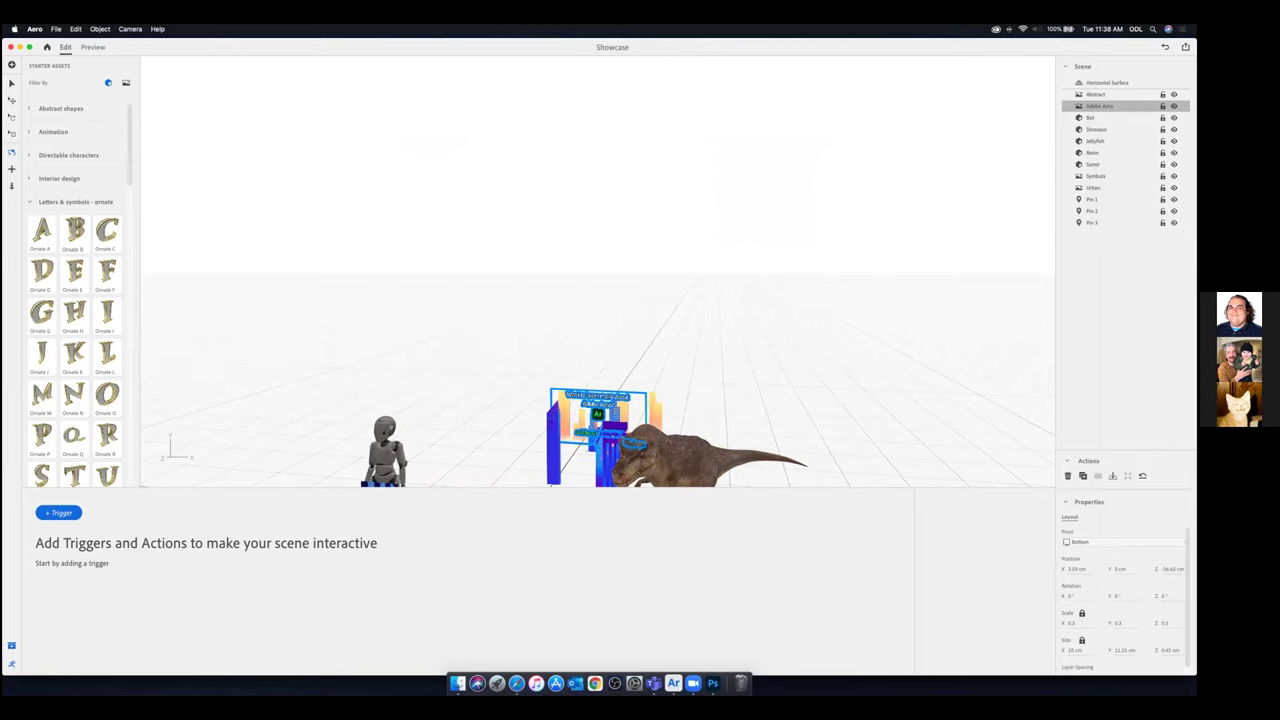
double_click(1100, 106)
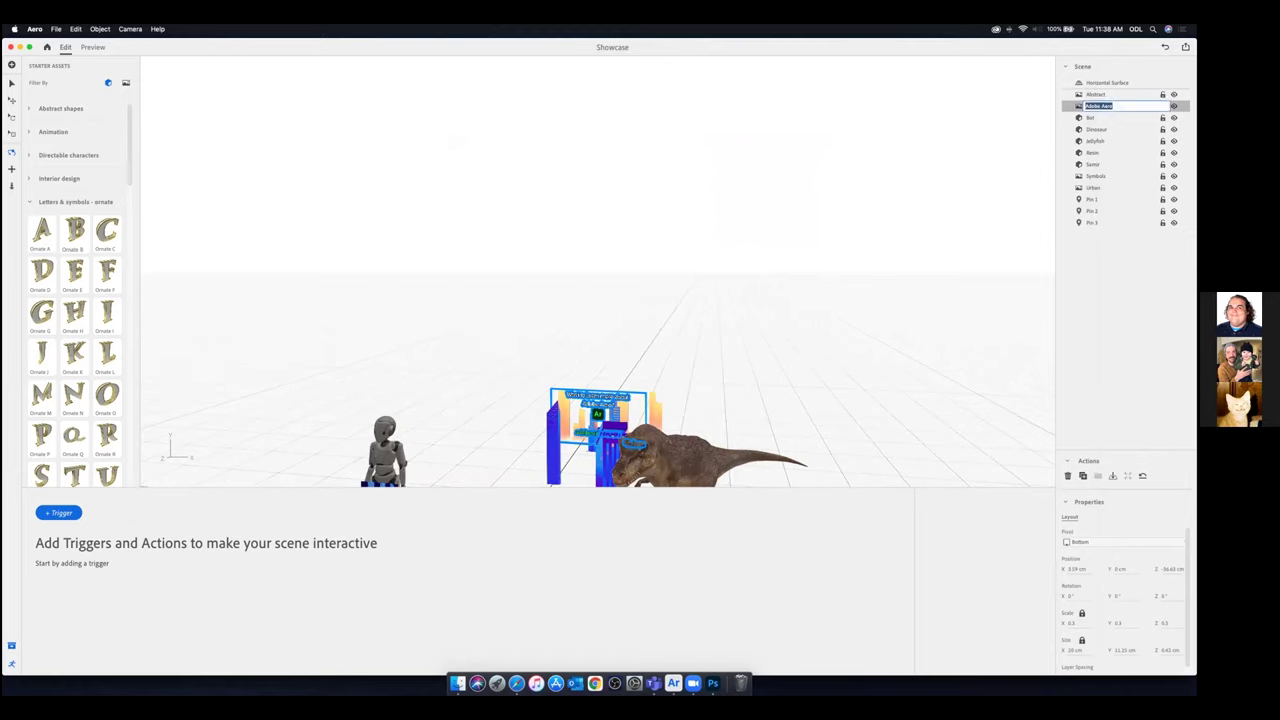
click(1075, 108)
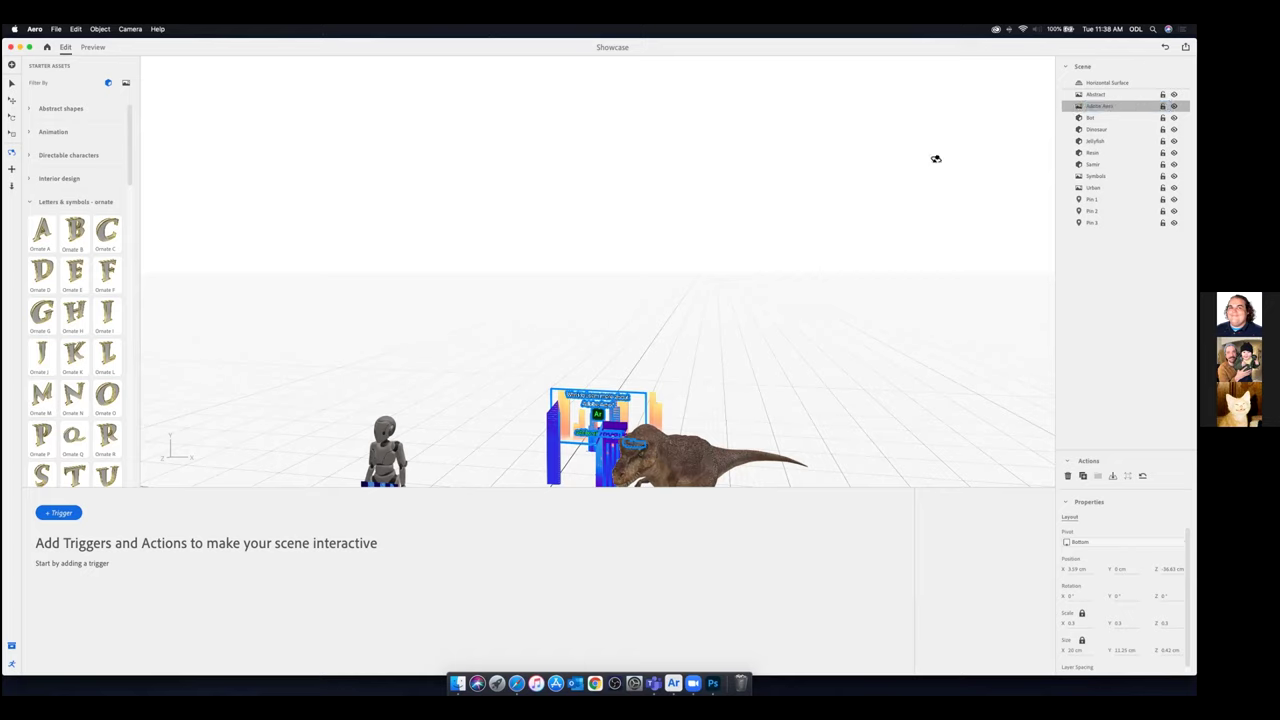
click(12, 102)
mouse_move(607, 421)
mouse_down()
mouse_move(610, 322)
mouse_move(592, 360)
mouse_move(515, 433)
mouse_move(606, 414)
mouse_up()
drag(556, 366, 563, 357)
Add a Start trigger to the Adobe Aero artwork
click(61, 513)
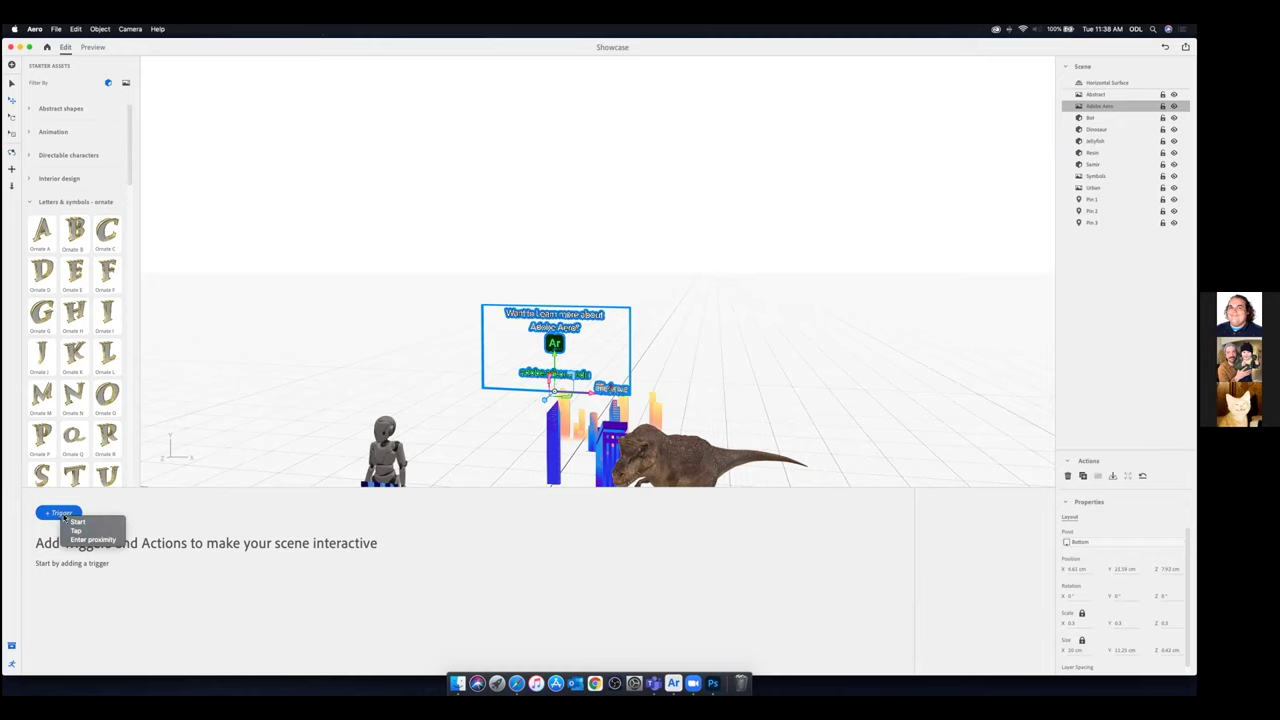
click(49, 512)
click(54, 513)
click(78, 523)
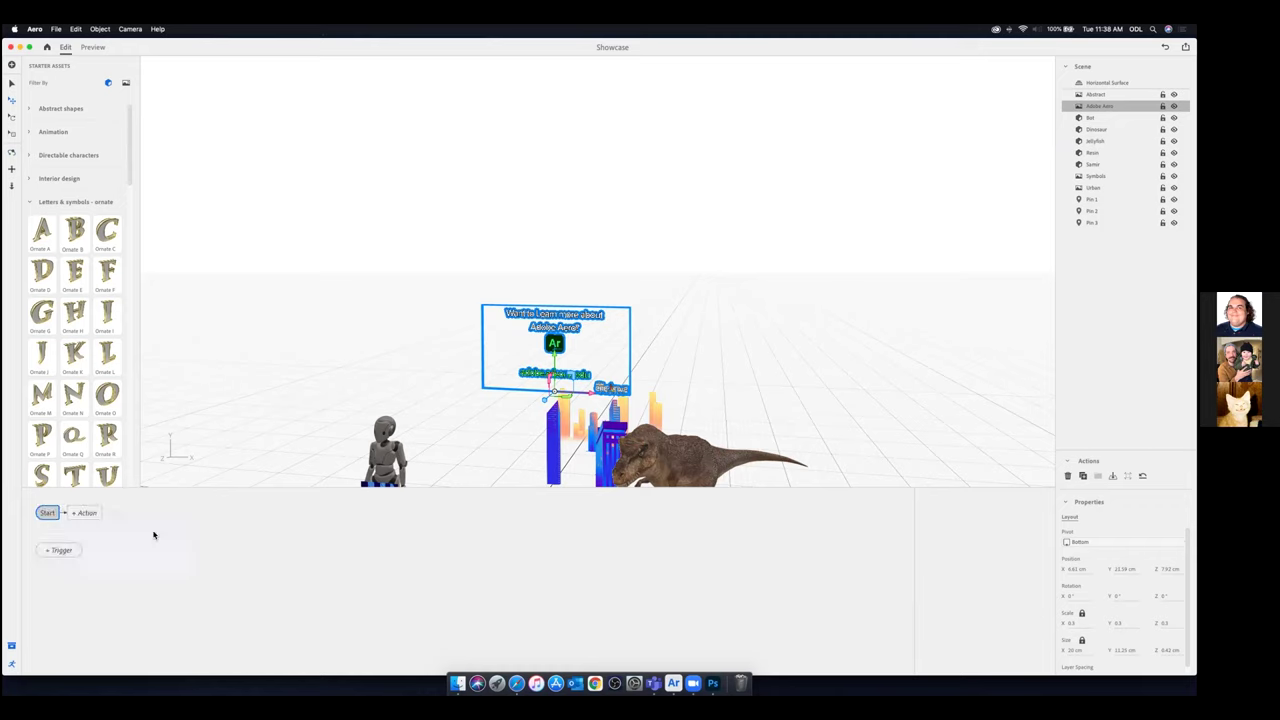
Add a Rotate action to the artwork's Start trigger and change the action to Spin
click(84, 514)
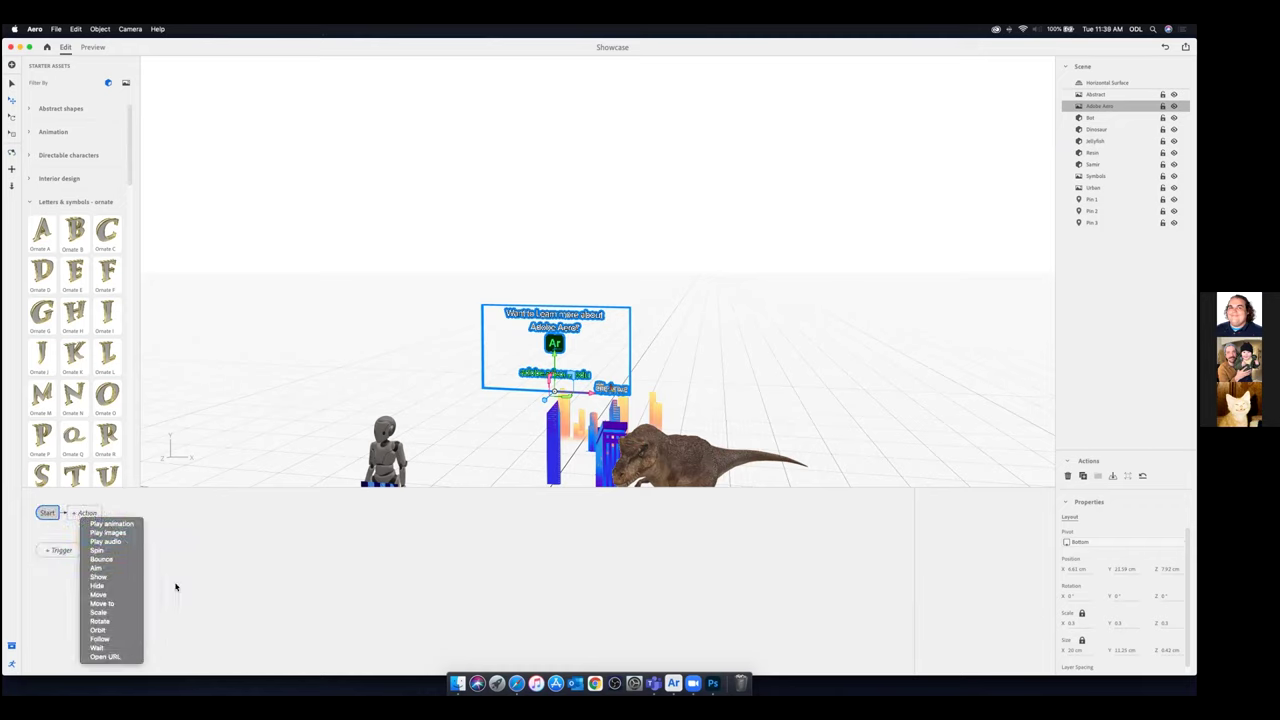
click(100, 621)
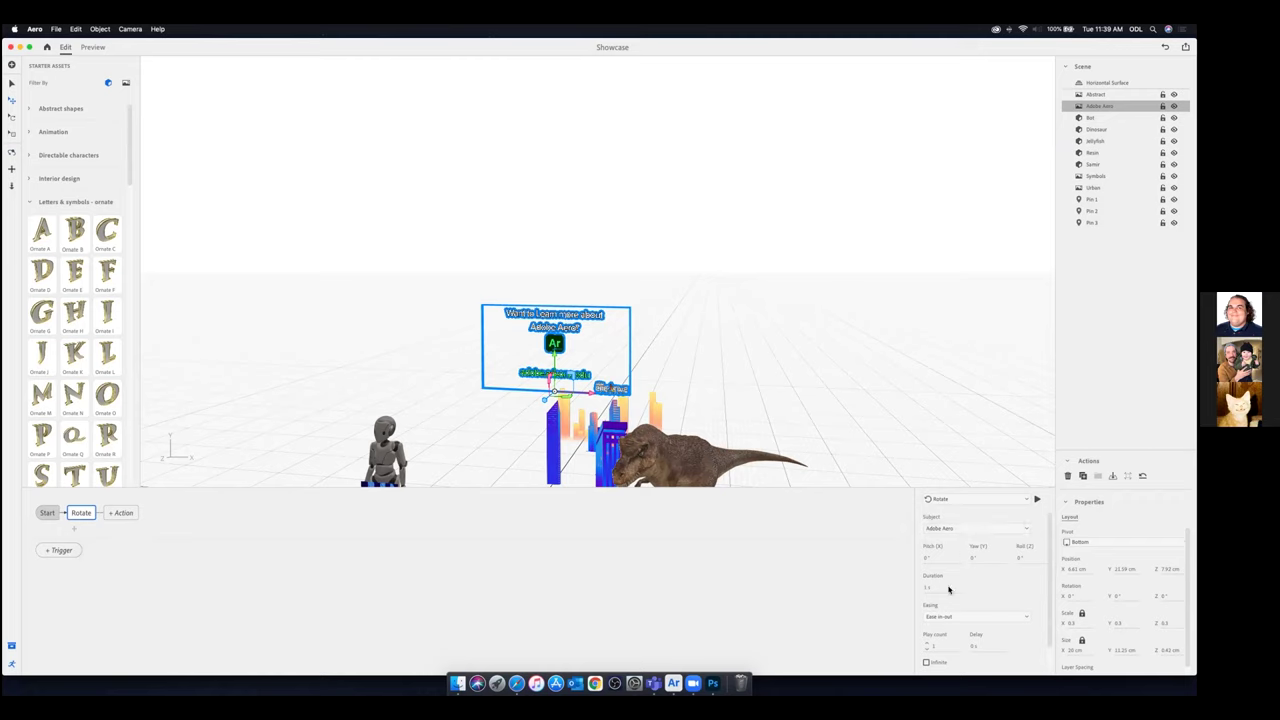
drag(1020, 560, 1050, 558)
scroll(977, 585, down, 1)
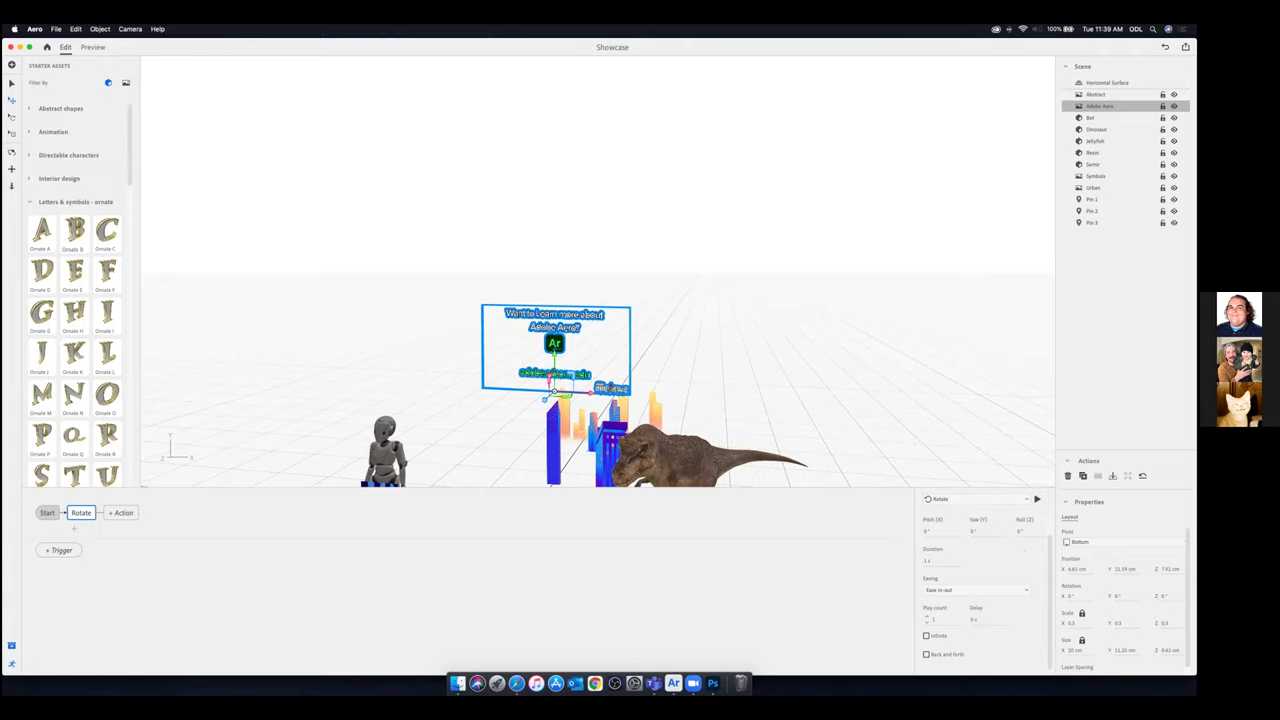
click(972, 499)
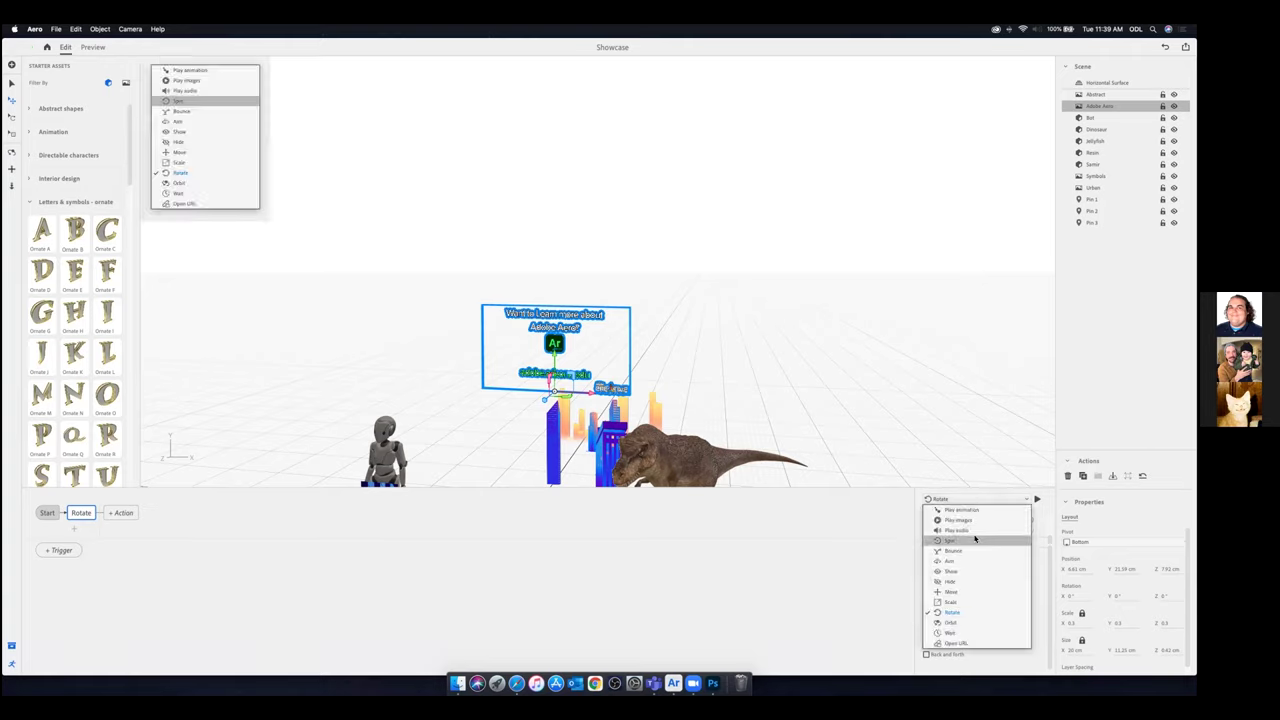
click(975, 540)
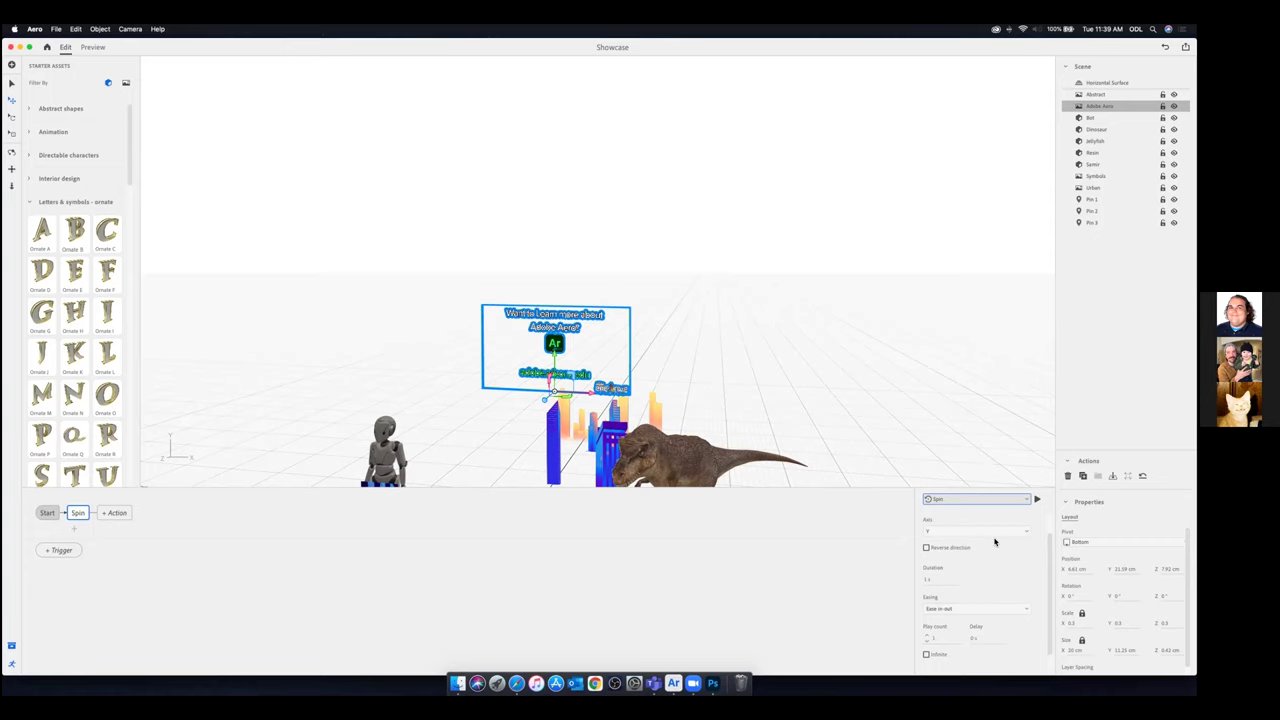
Play the Spin action on the artwork to check its motion
click(1037, 500)
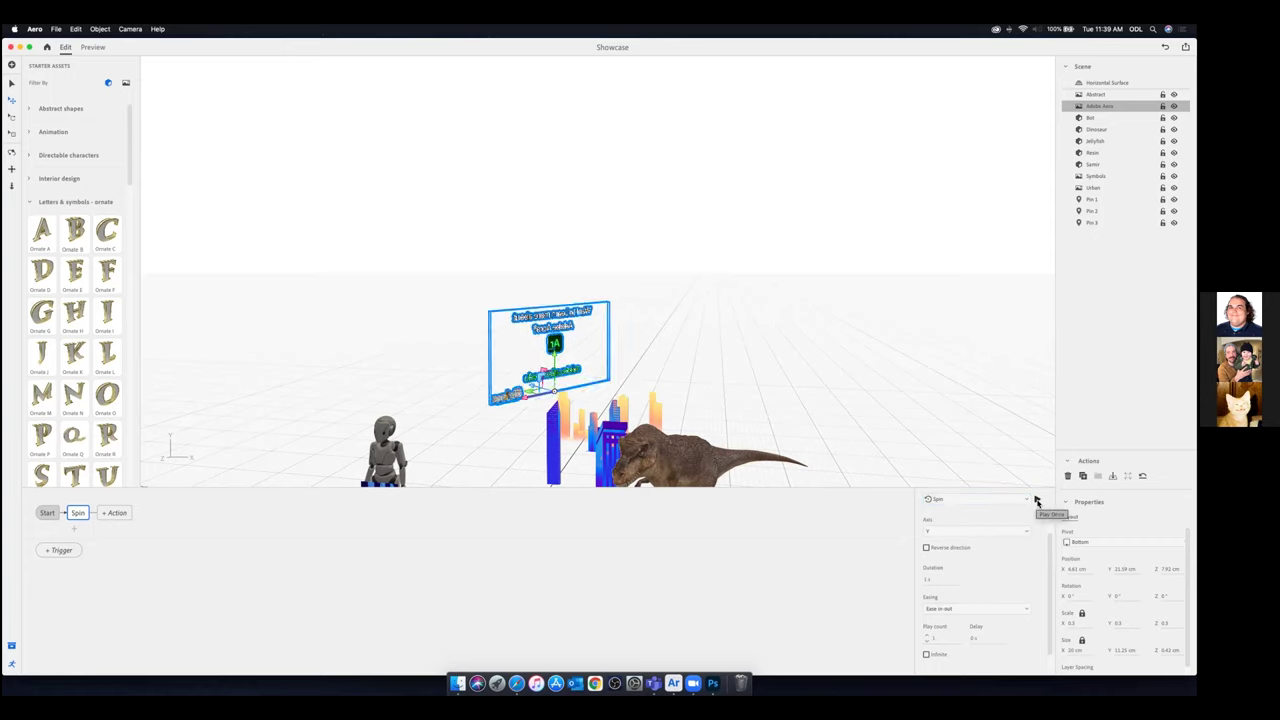
click(1037, 500)
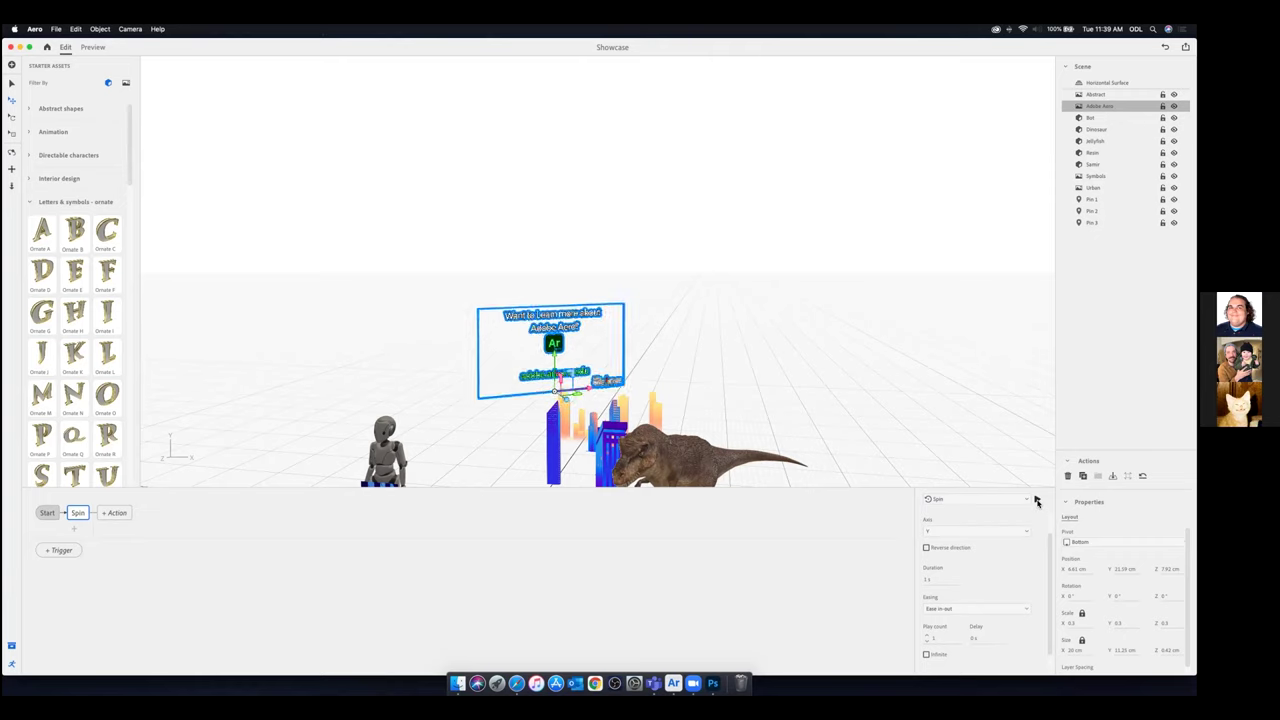
click(1037, 500)
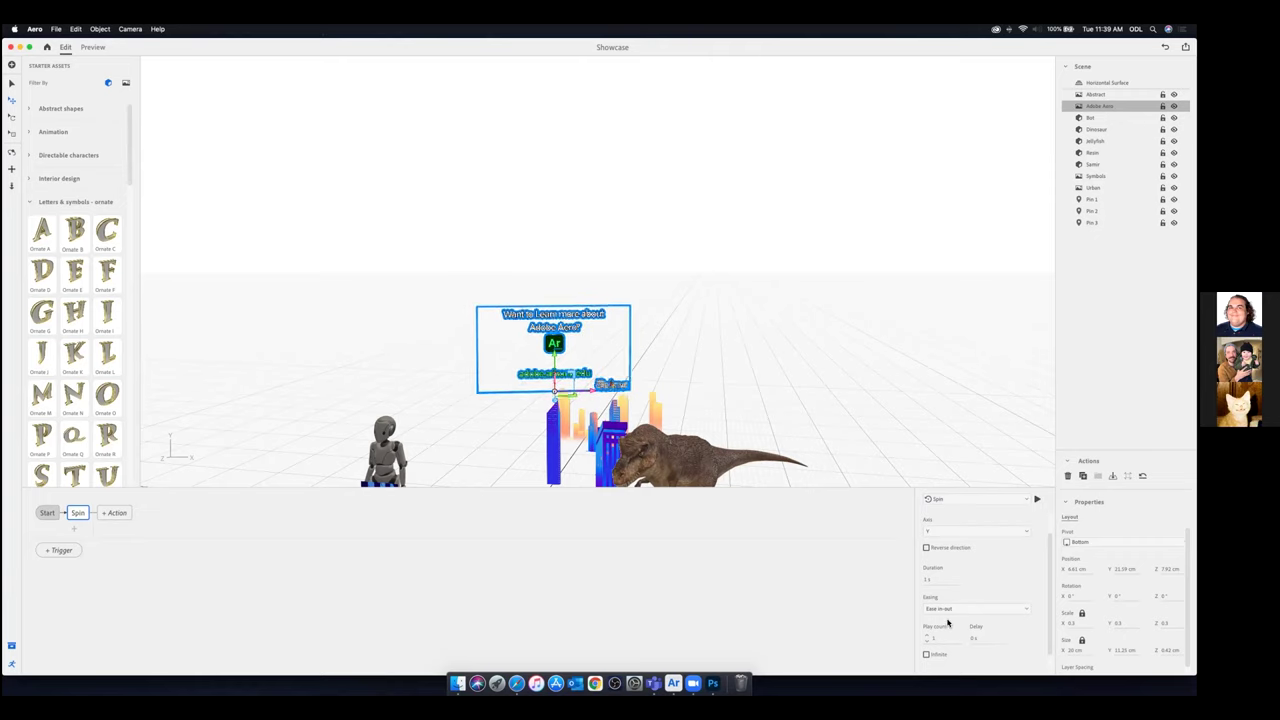
Make the Spin action repeat infinitely with a duration of 3 s and preview the scene
click(92, 47)
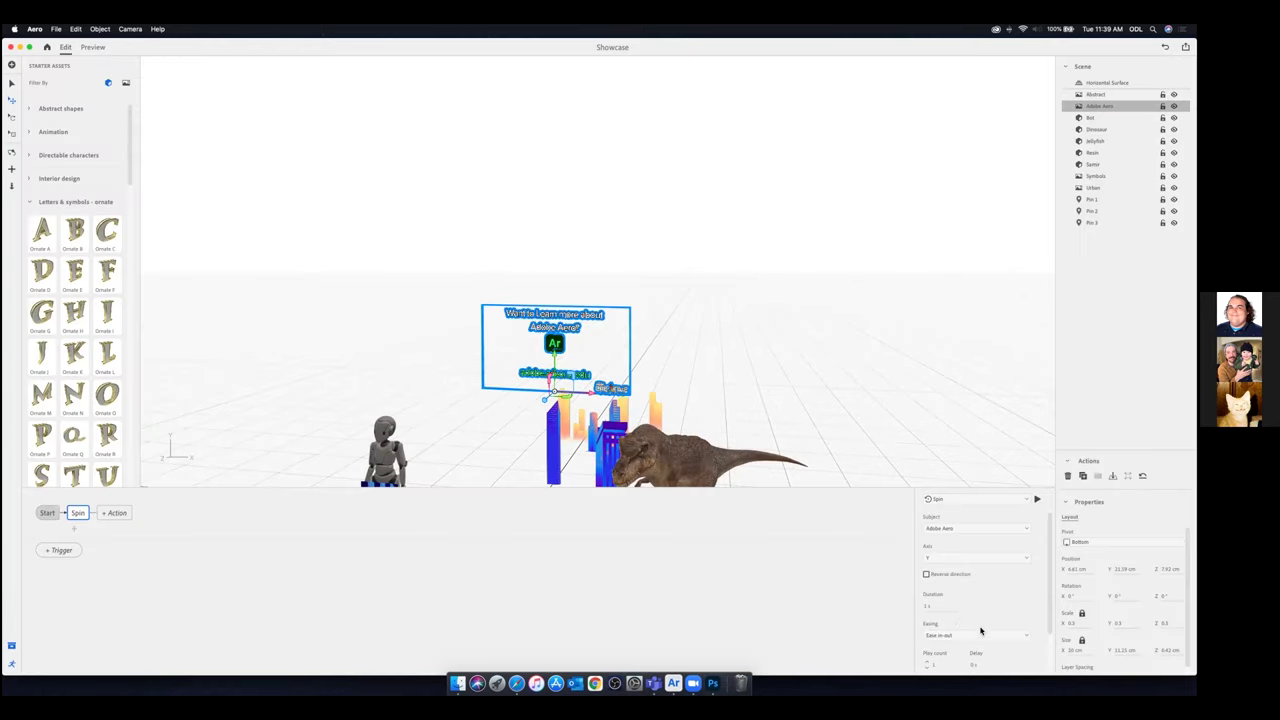
scroll(958, 618, down, 3)
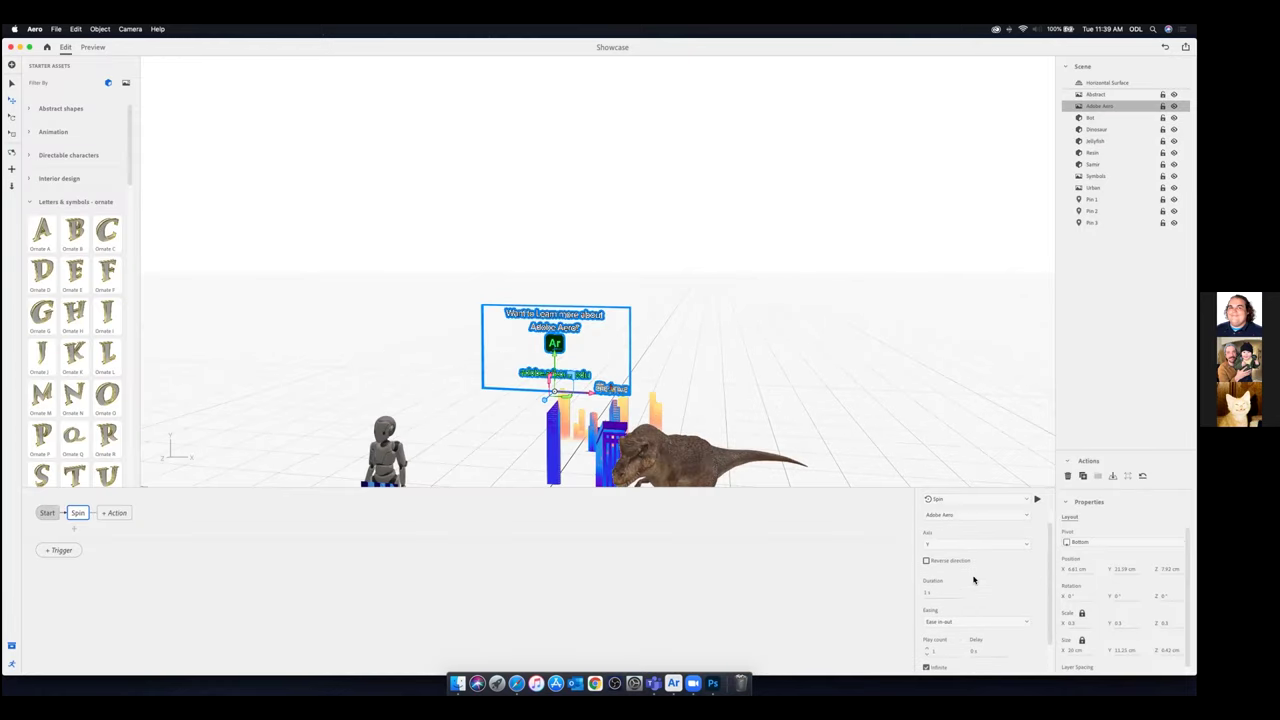
click(926, 594)
text(15)
click(86, 49)
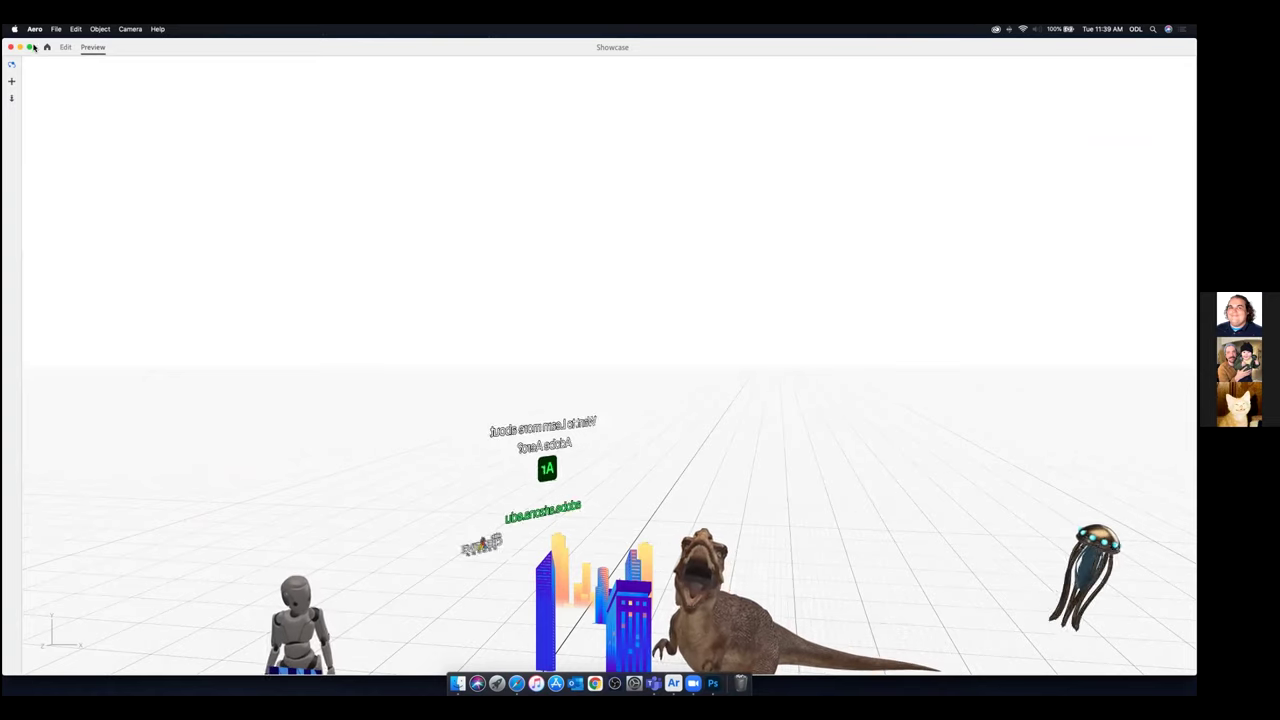
click(65, 47)
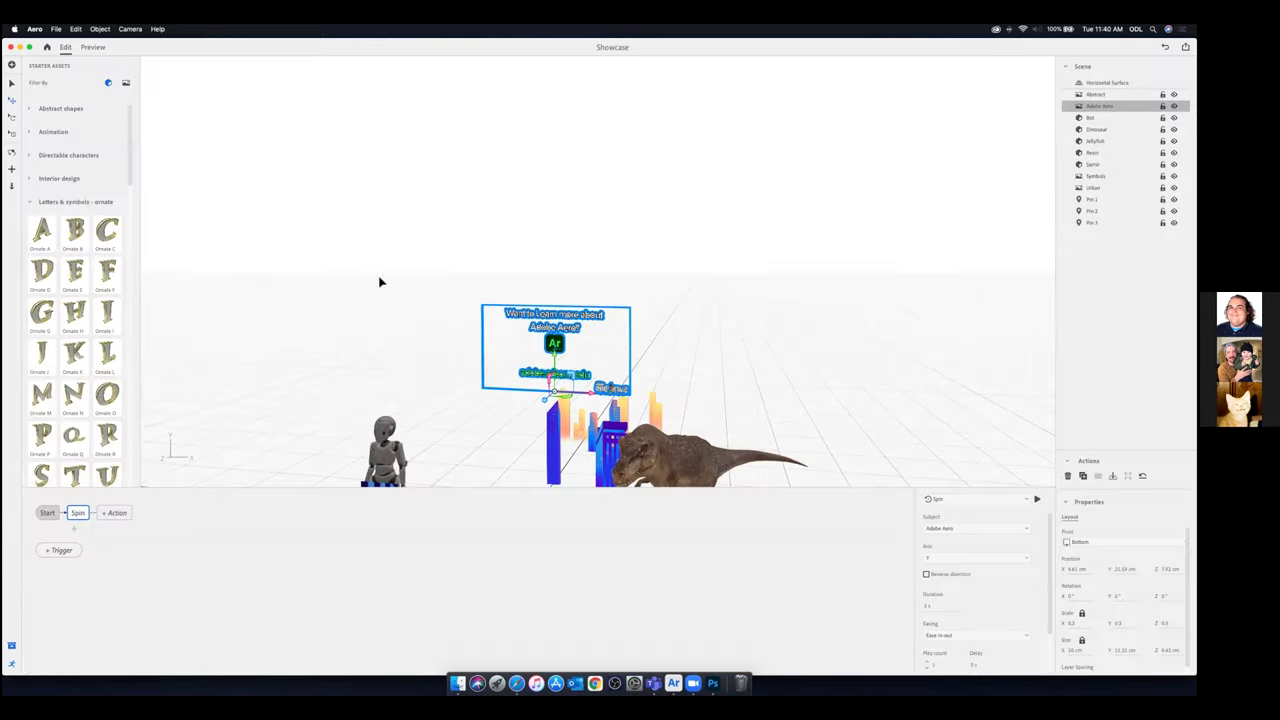
Set the Spin action's easing to Linear and preview the scene
scroll(1017, 617, down, 2)
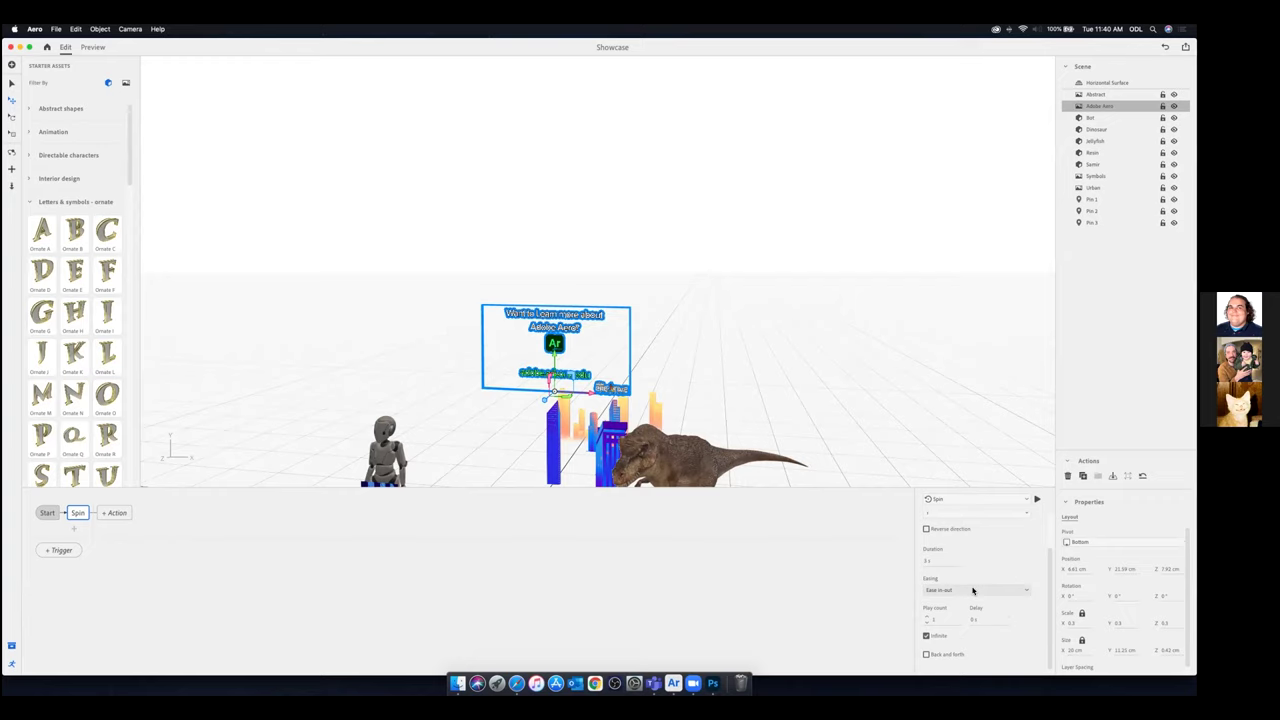
click(973, 590)
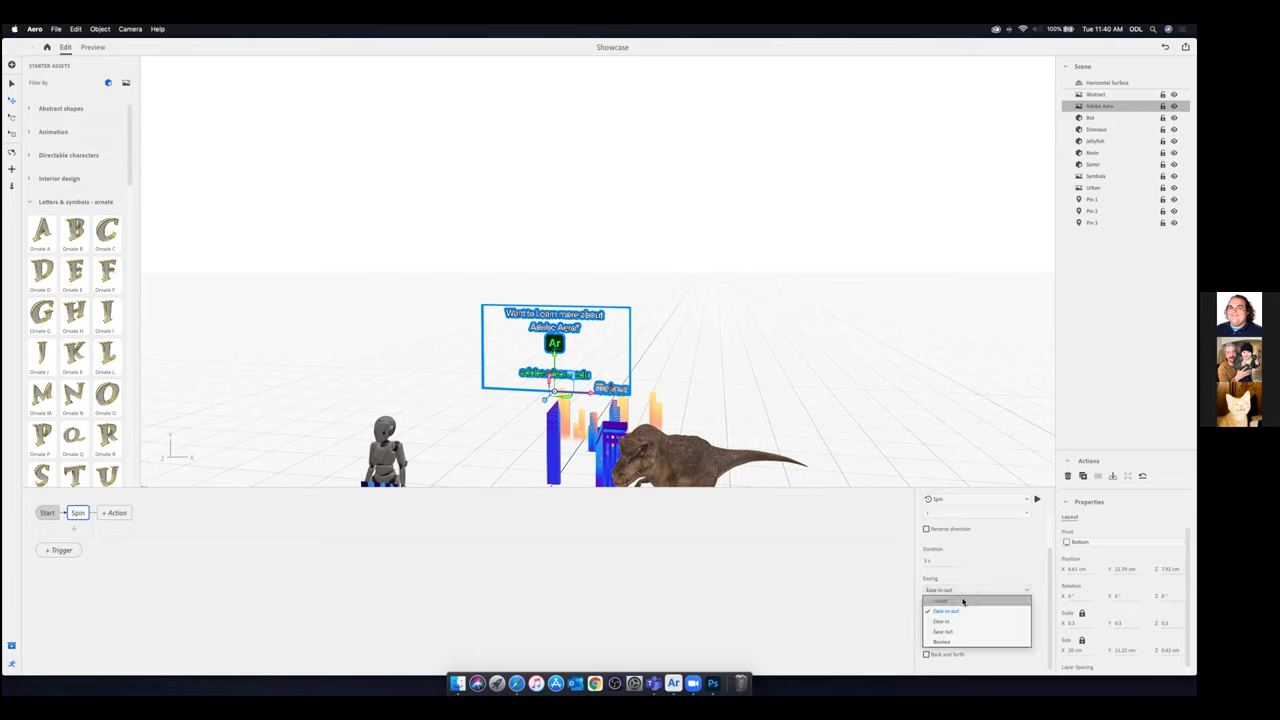
click(961, 602)
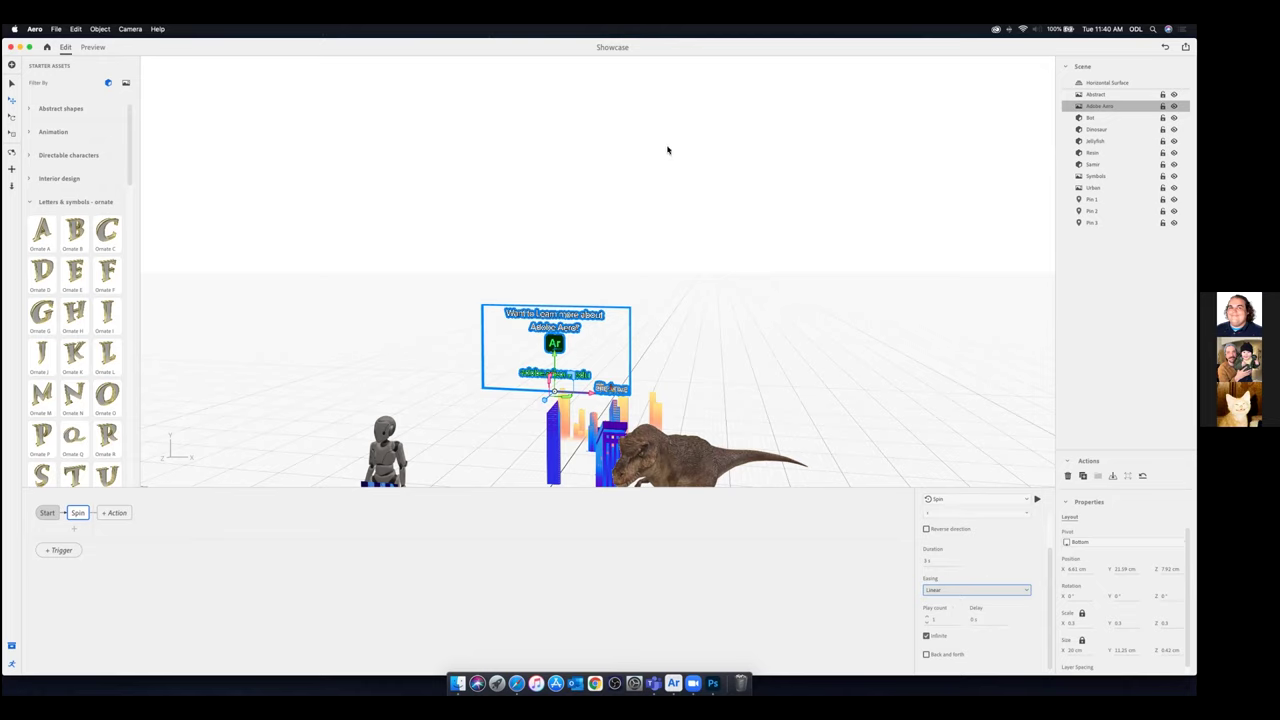
click(92, 47)
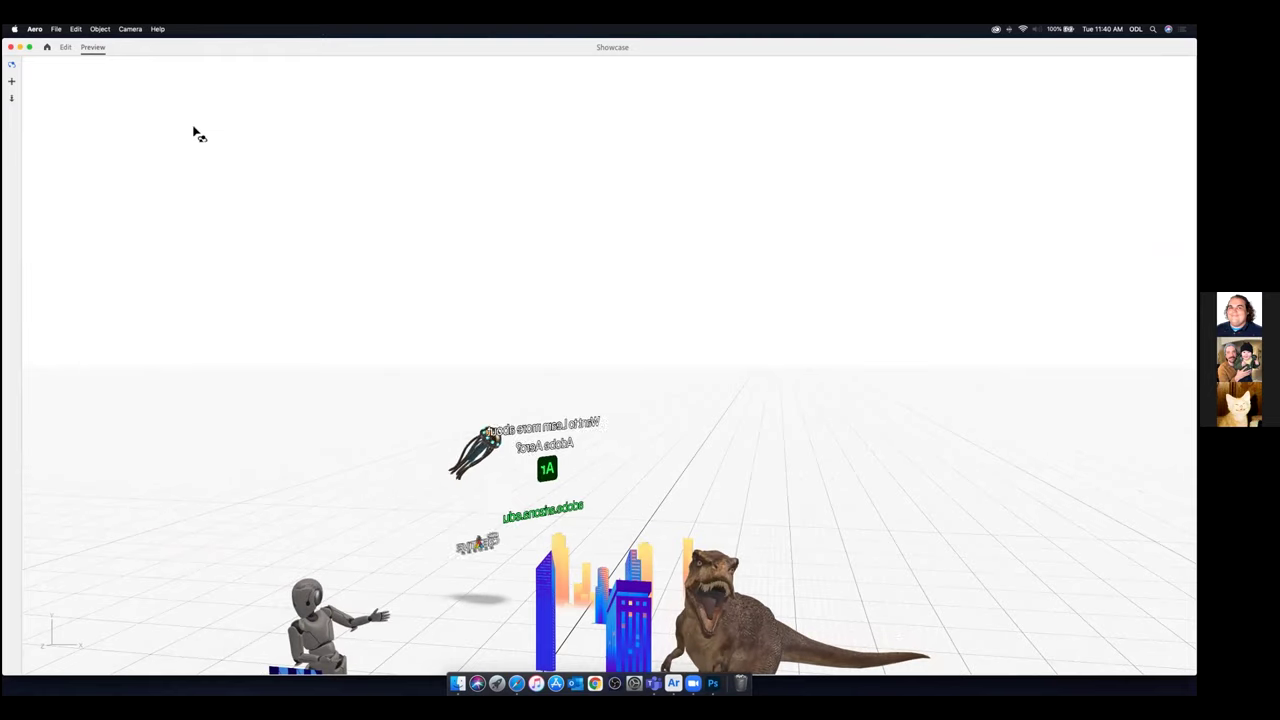
click(65, 47)
Set the Spin action's duration to 10 s and preview the scene
scroll(985, 612, down, 3)
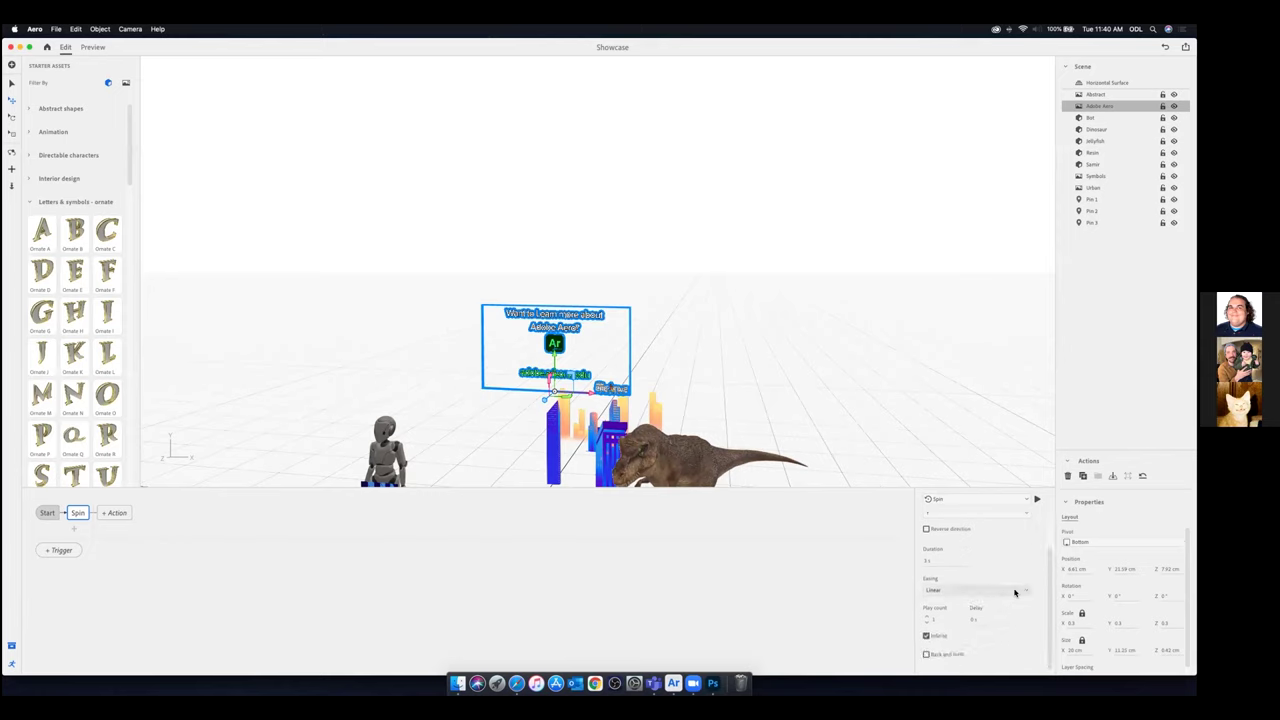
click(935, 560)
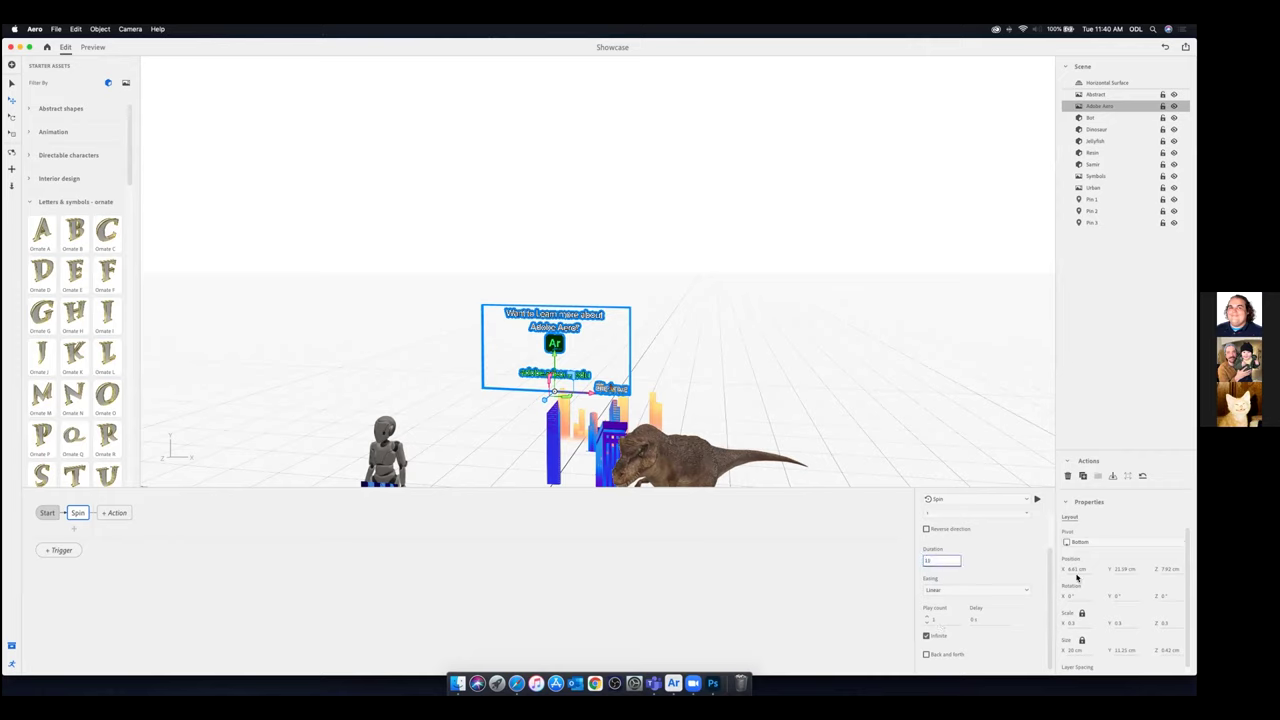
click(92, 48)
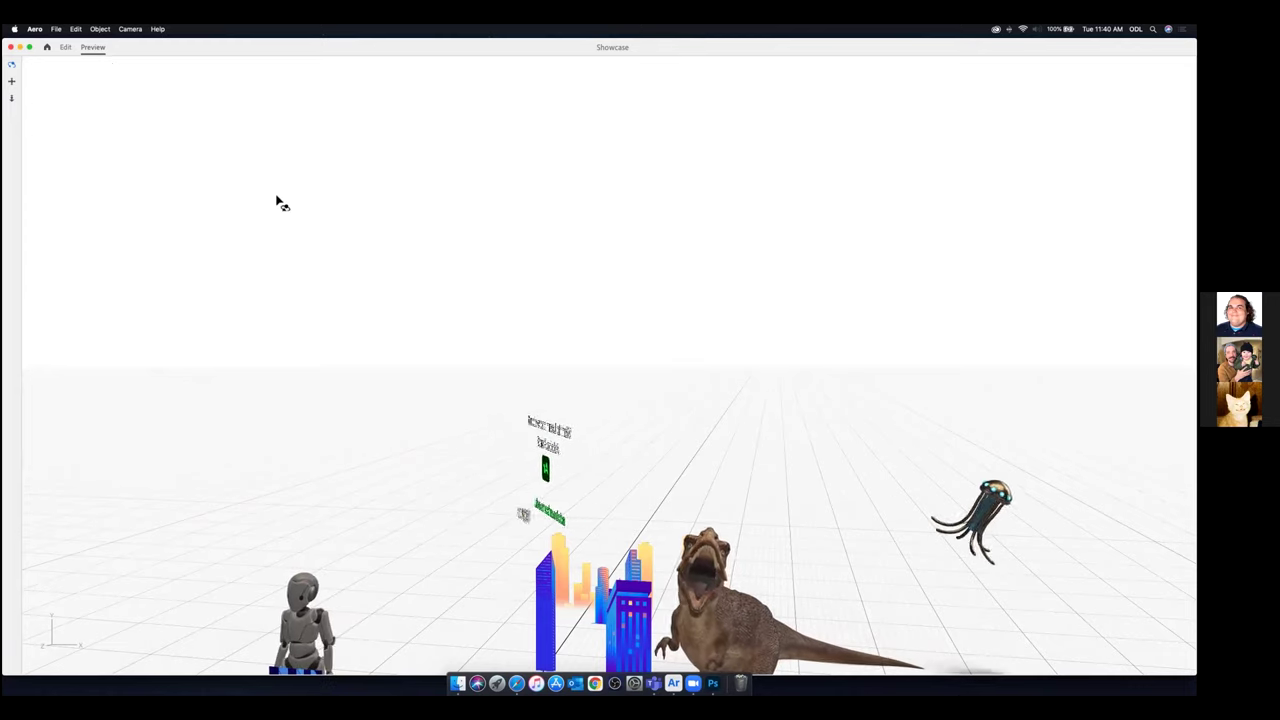
click(65, 47)
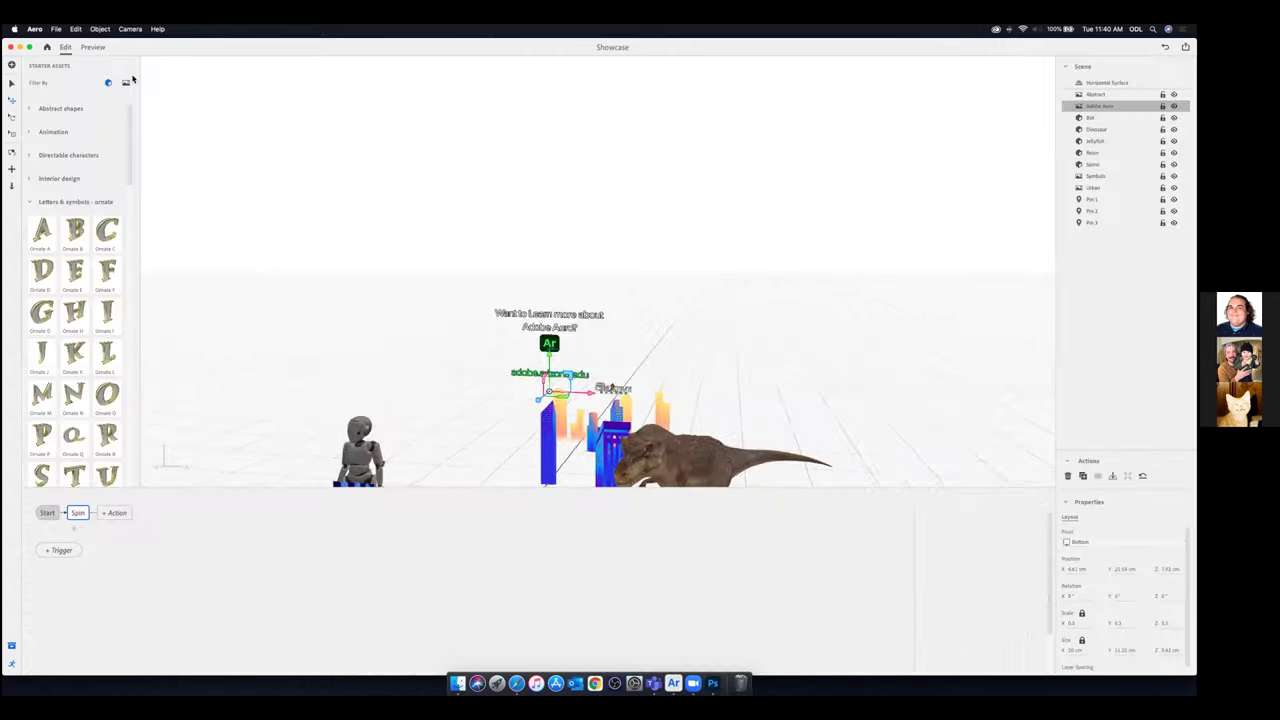
Add a Tap trigger with an Open URL action to the Adobe Aero artwork
click(57, 553)
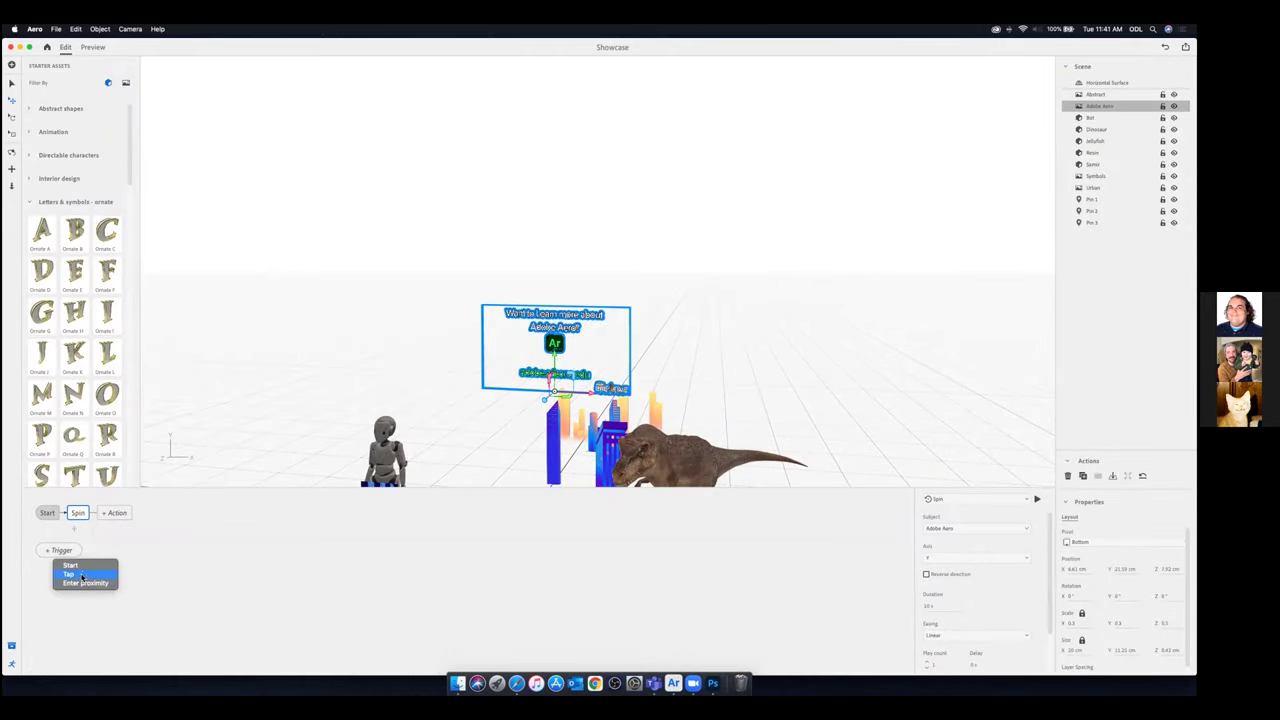
click(83, 575)
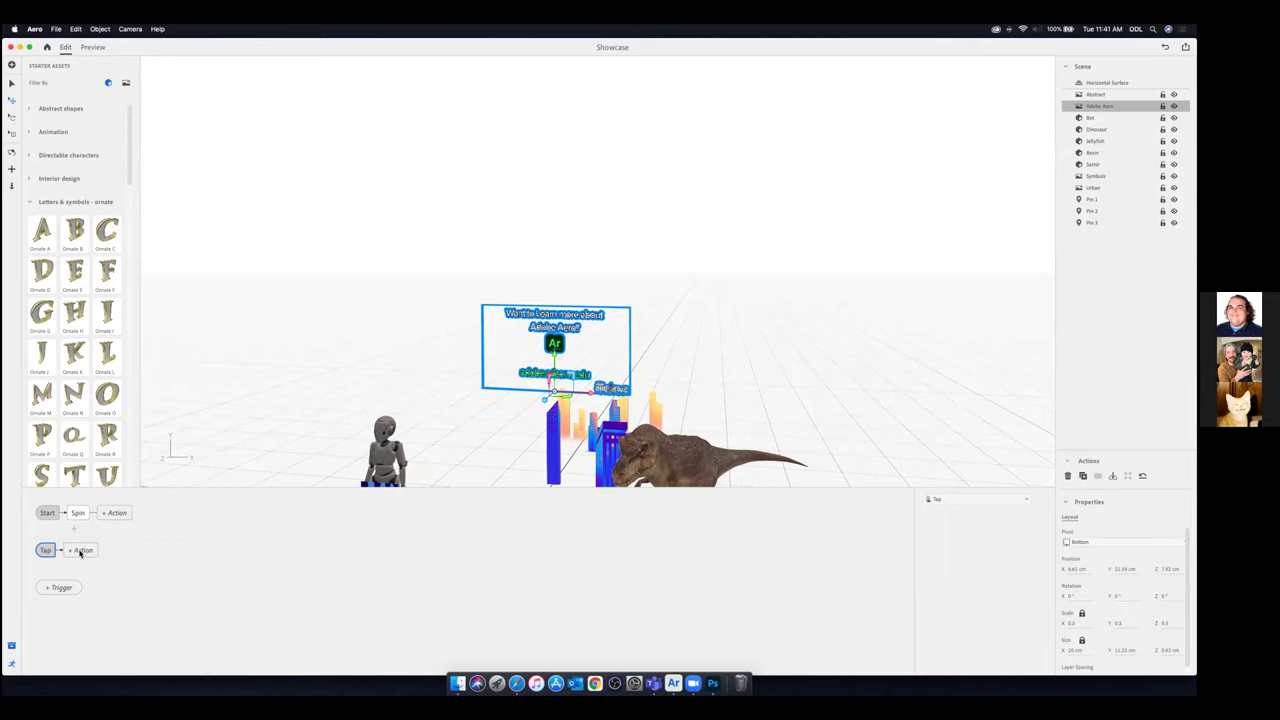
click(81, 551)
click(102, 664)
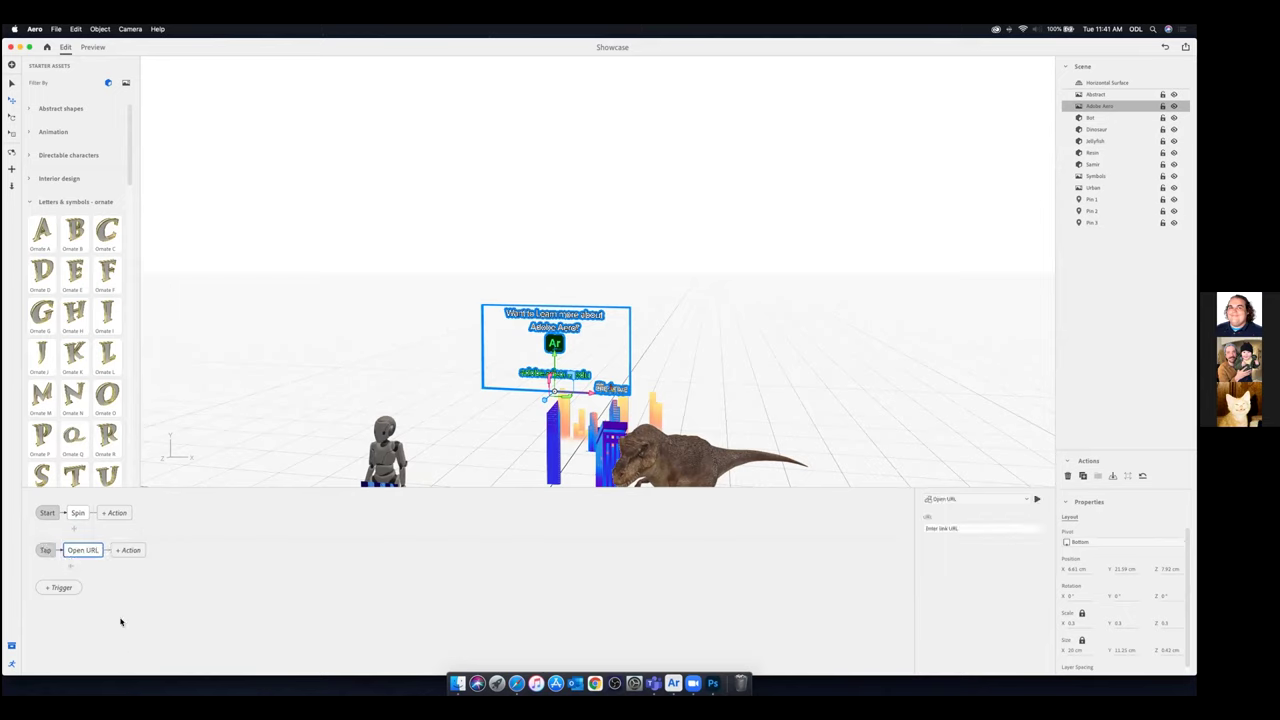
click(1014, 500)
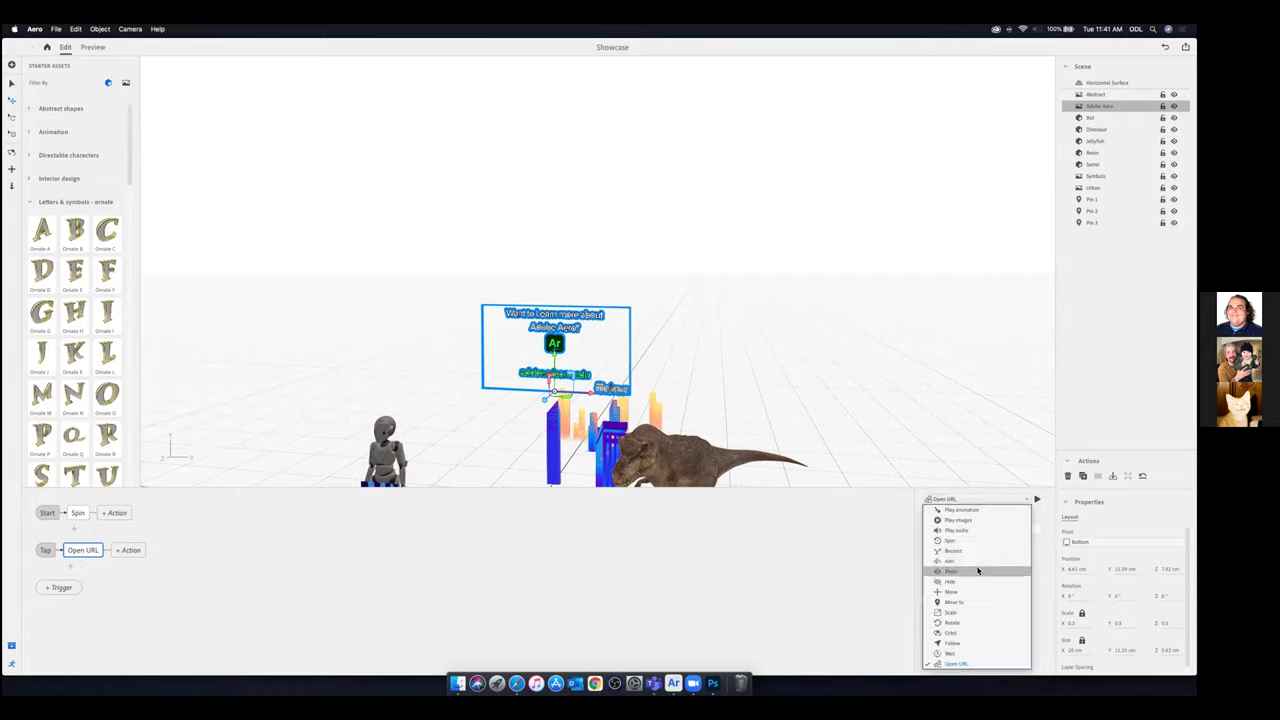
click(1049, 541)
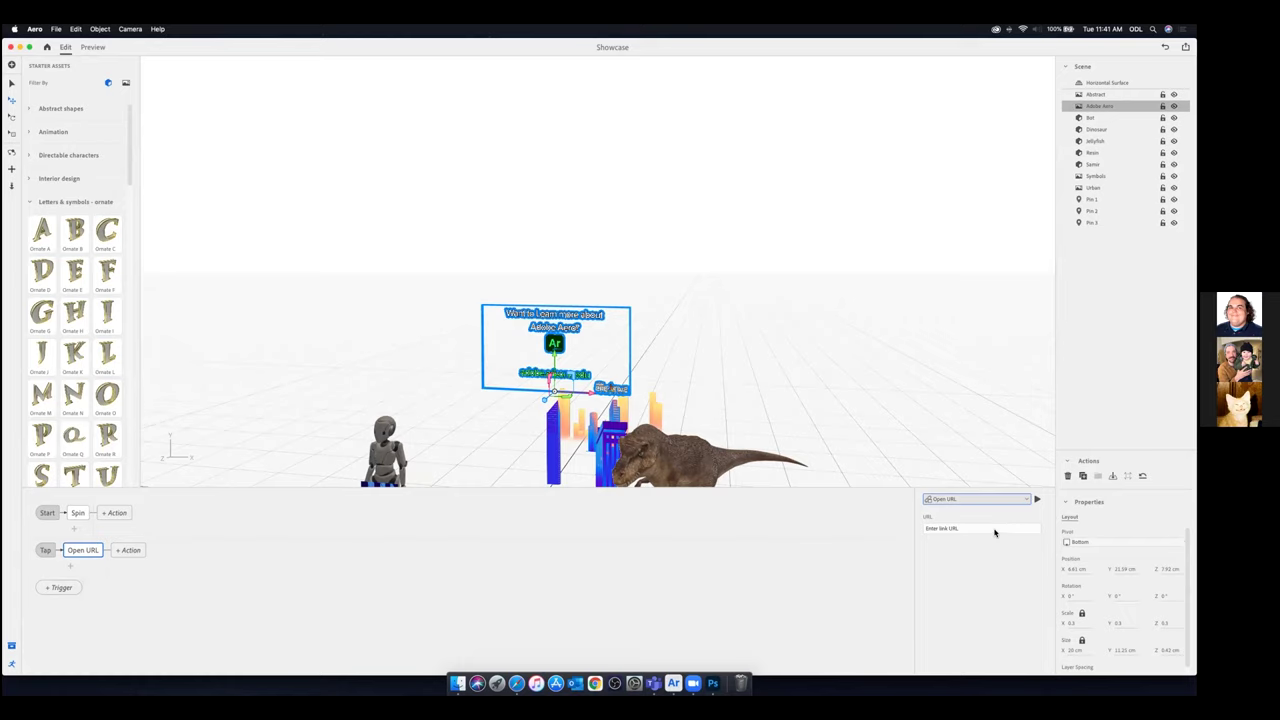
Set the link of the Adobe Aero artwork's Open URL action to adobe.arizona.edu
click(991, 528)
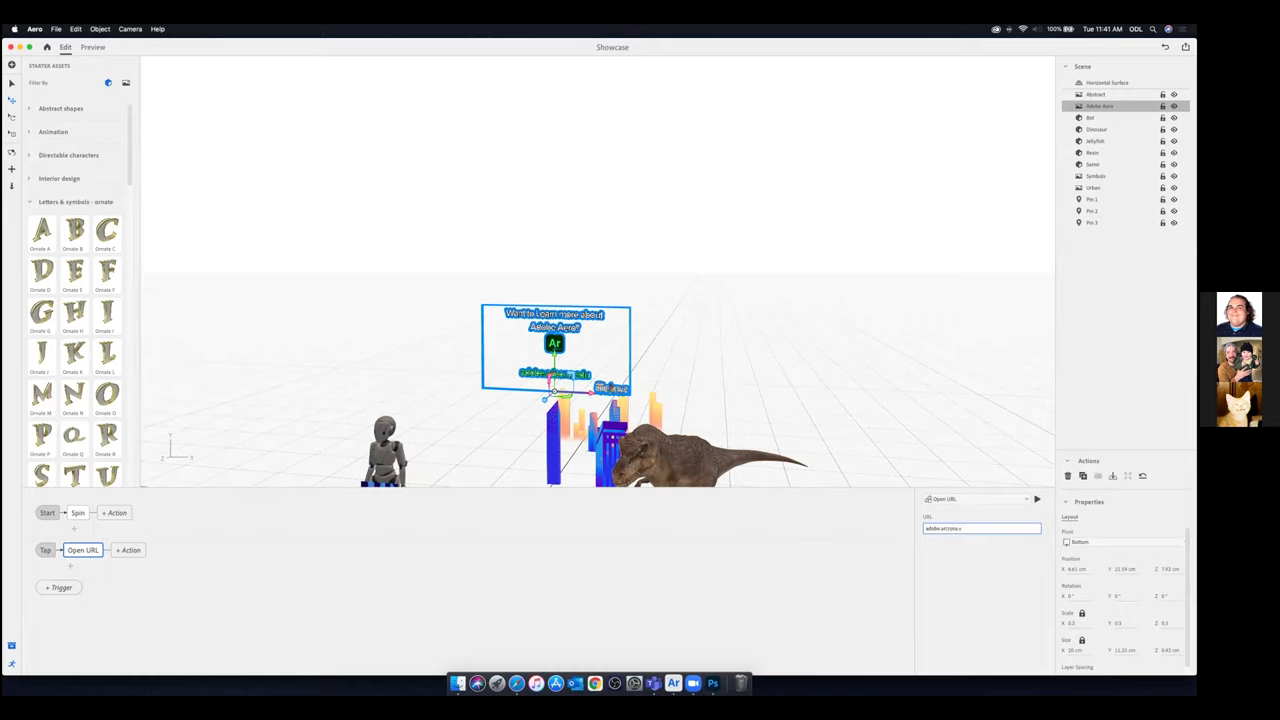
click(882, 518)
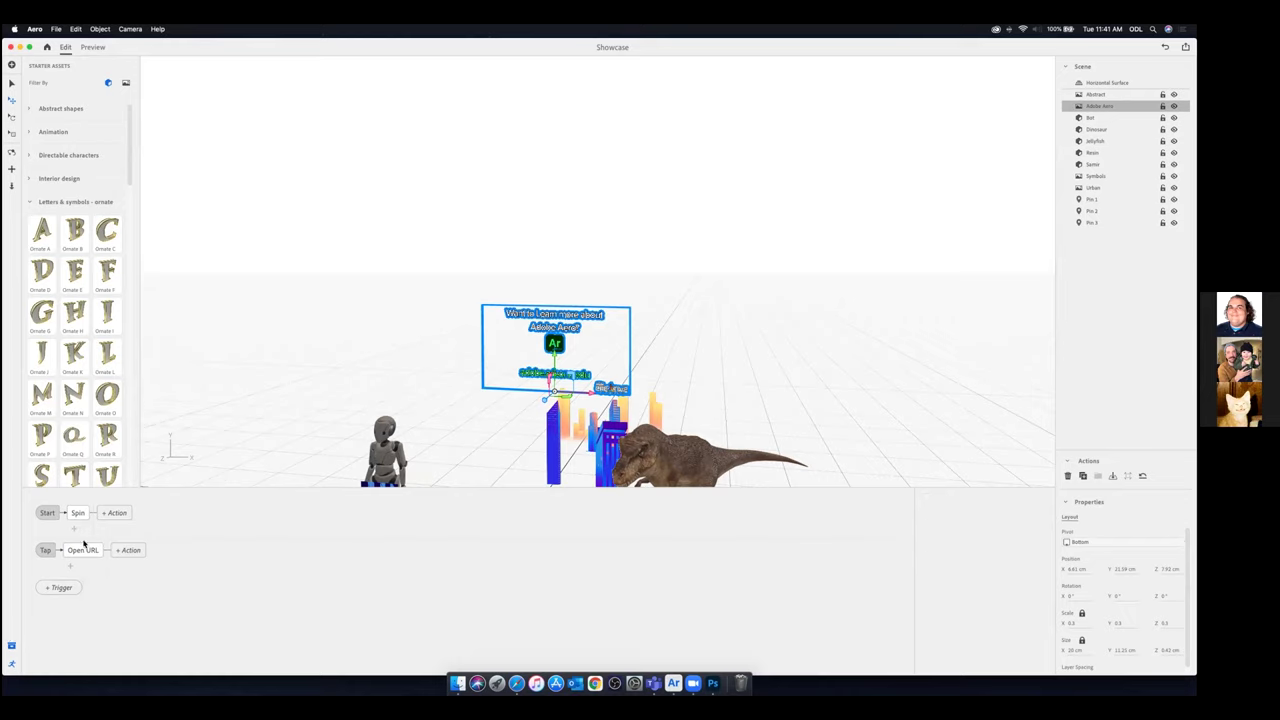
Select the jellyfish in the scene and play its Play animation action on its own
scroll(443, 415, down, 5)
scroll(464, 417, down, 5)
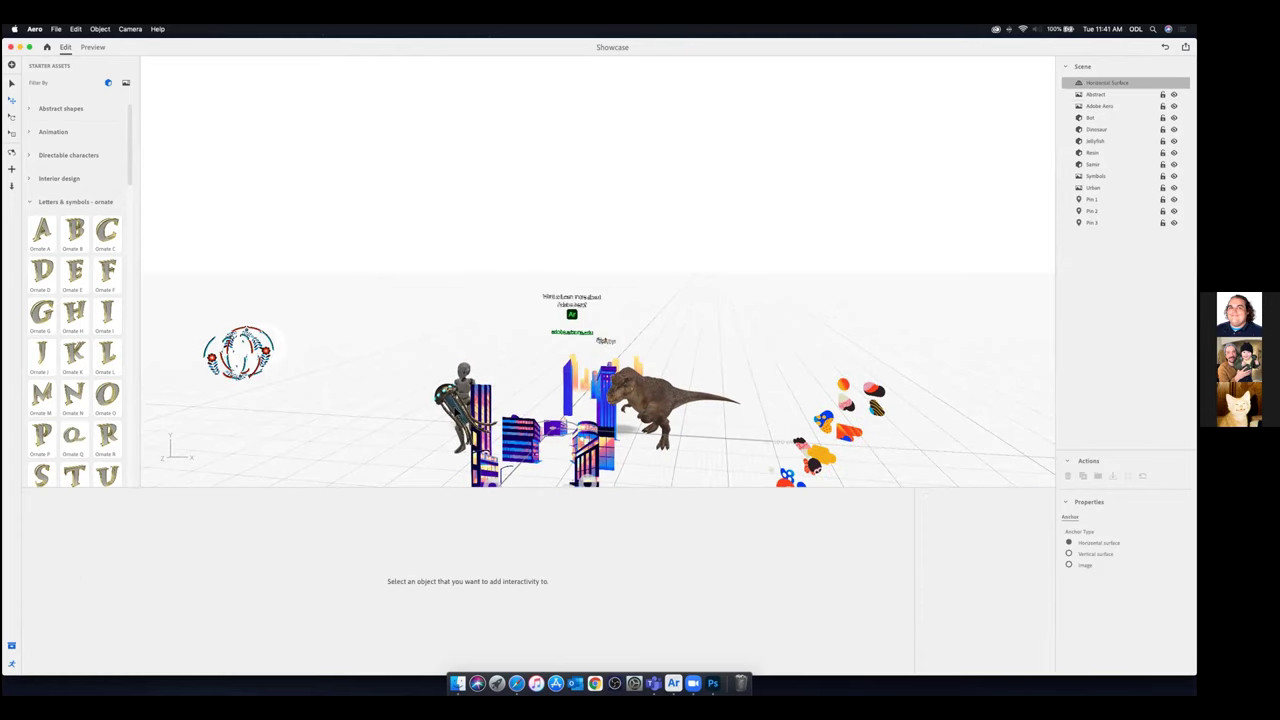
click(458, 412)
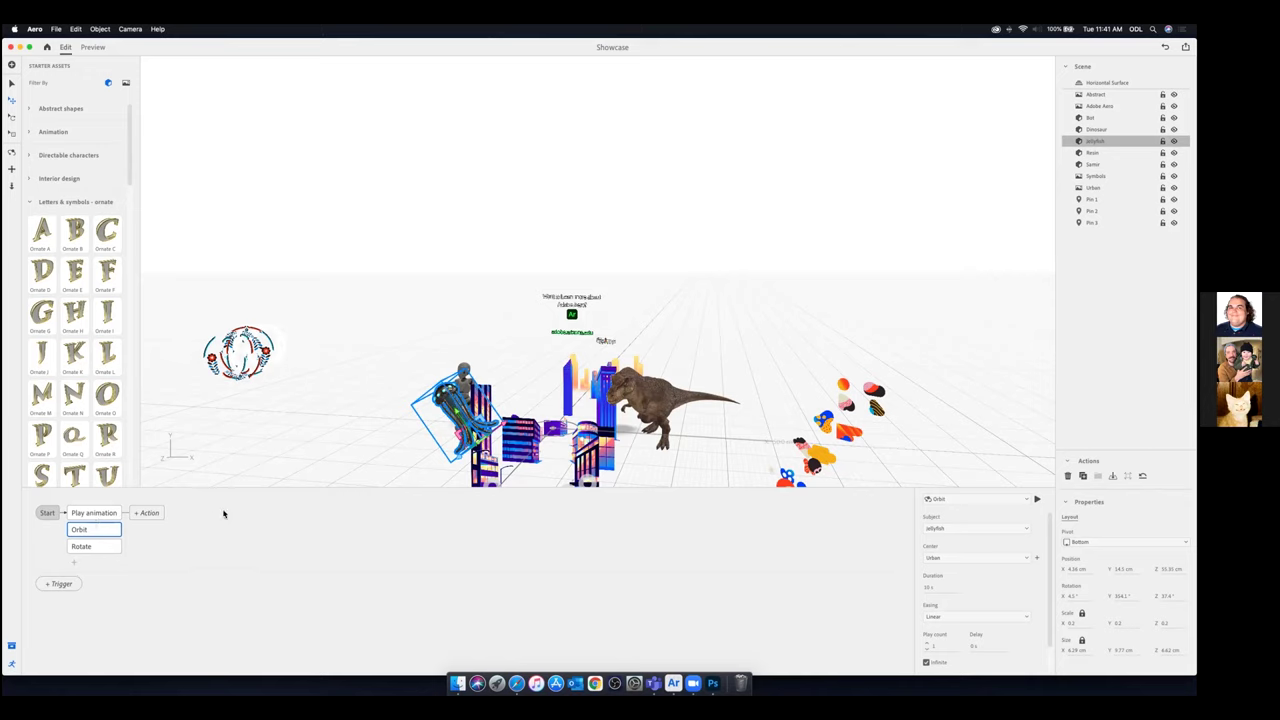
click(100, 512)
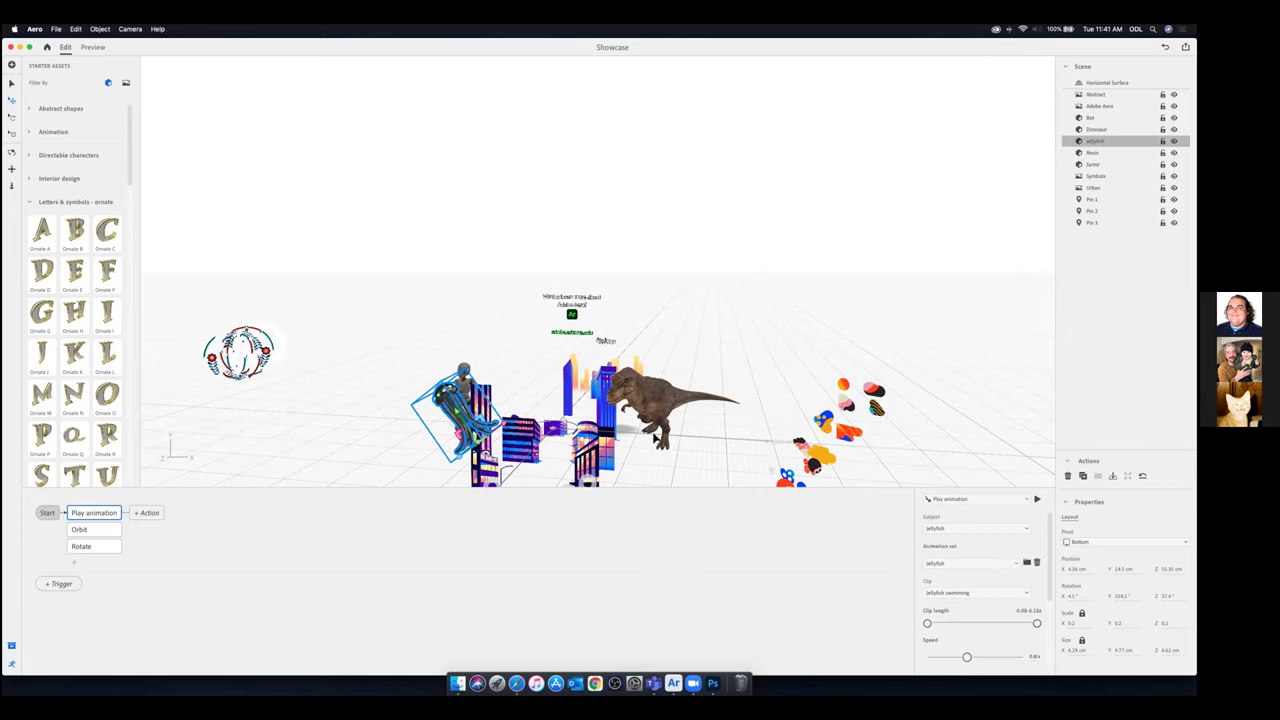
scroll(425, 431, down, 2)
scroll(425, 425, up, 8)
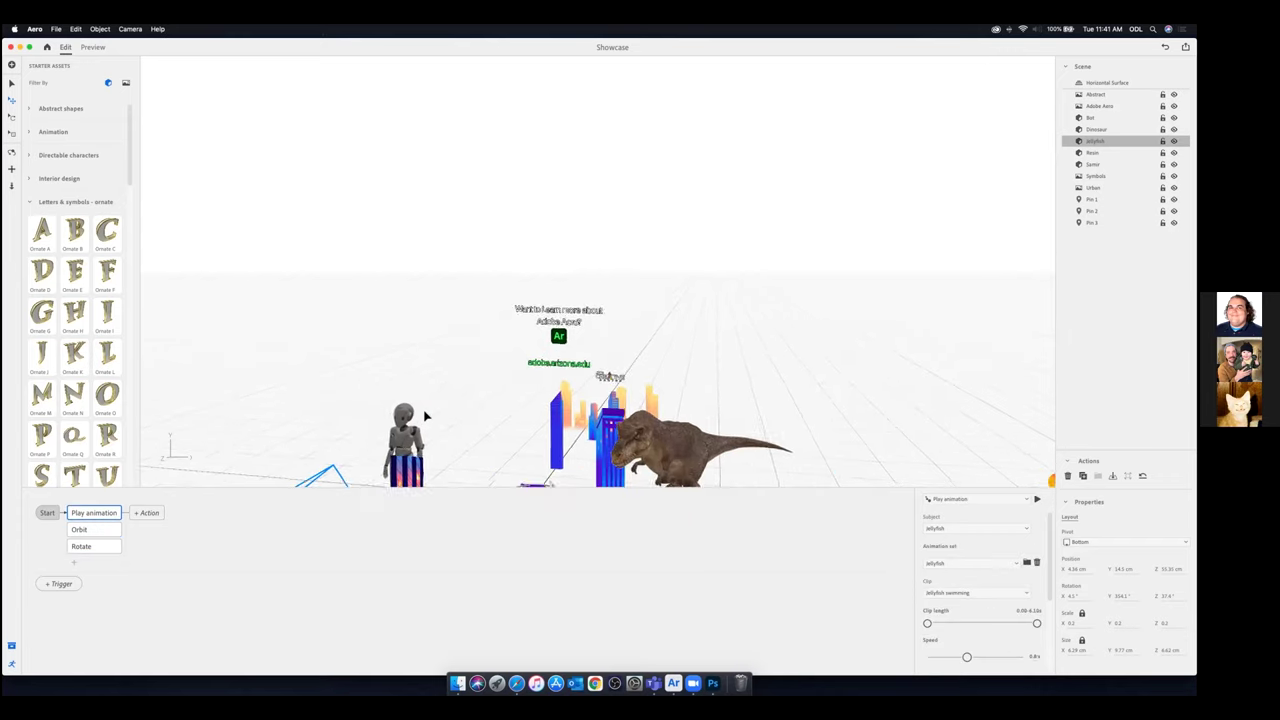
middle_drag(333, 358, 452, 226)
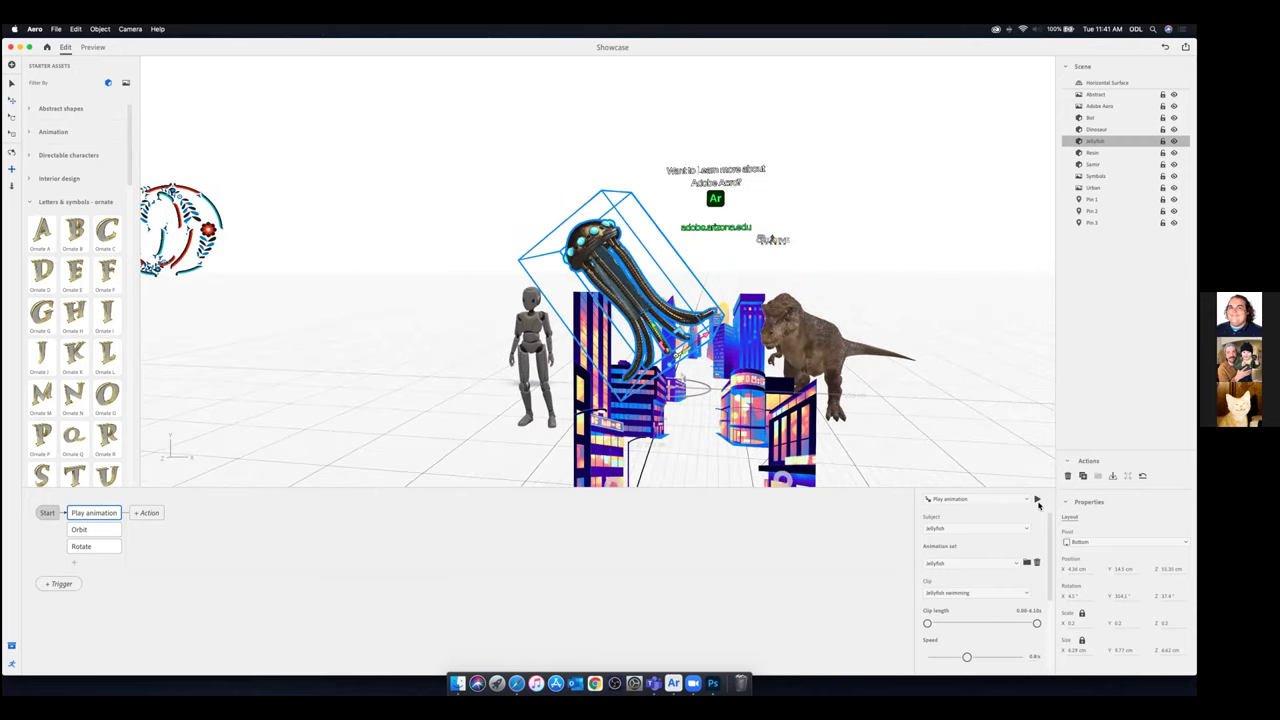
click(1037, 501)
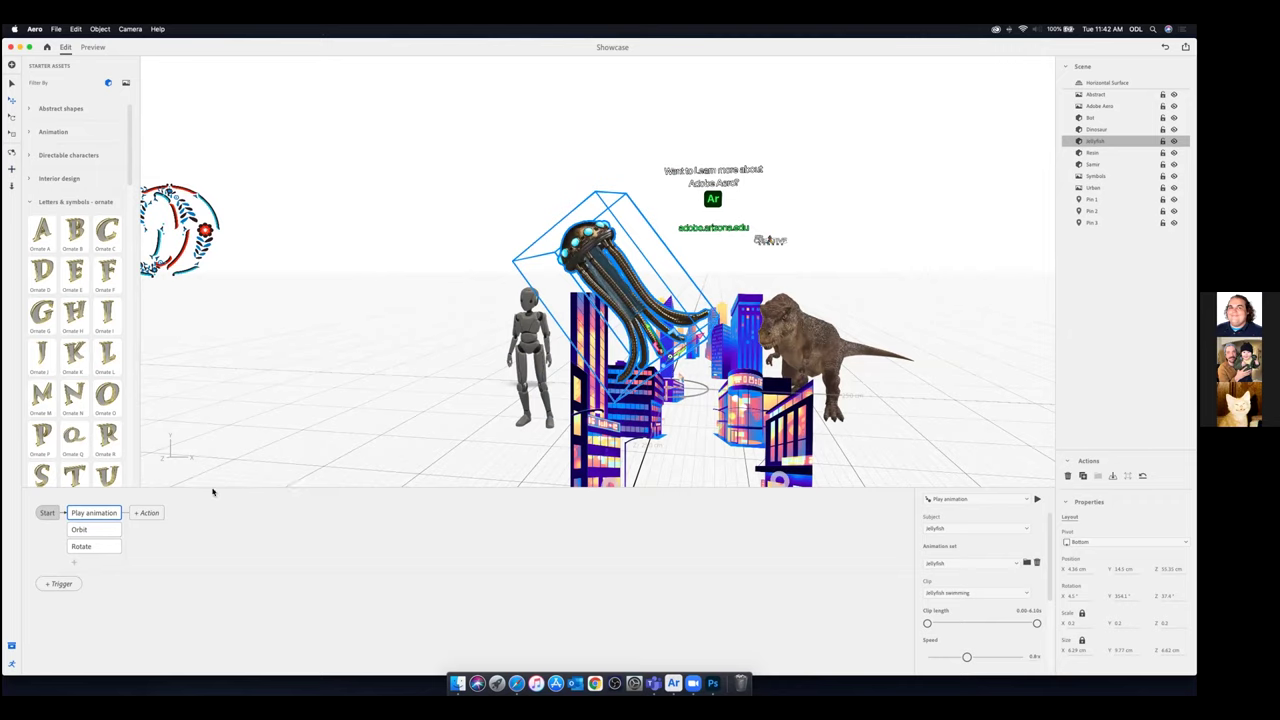
Play the jellyfish's Orbit action on its own and watch its path around the Urban artwork
click(104, 531)
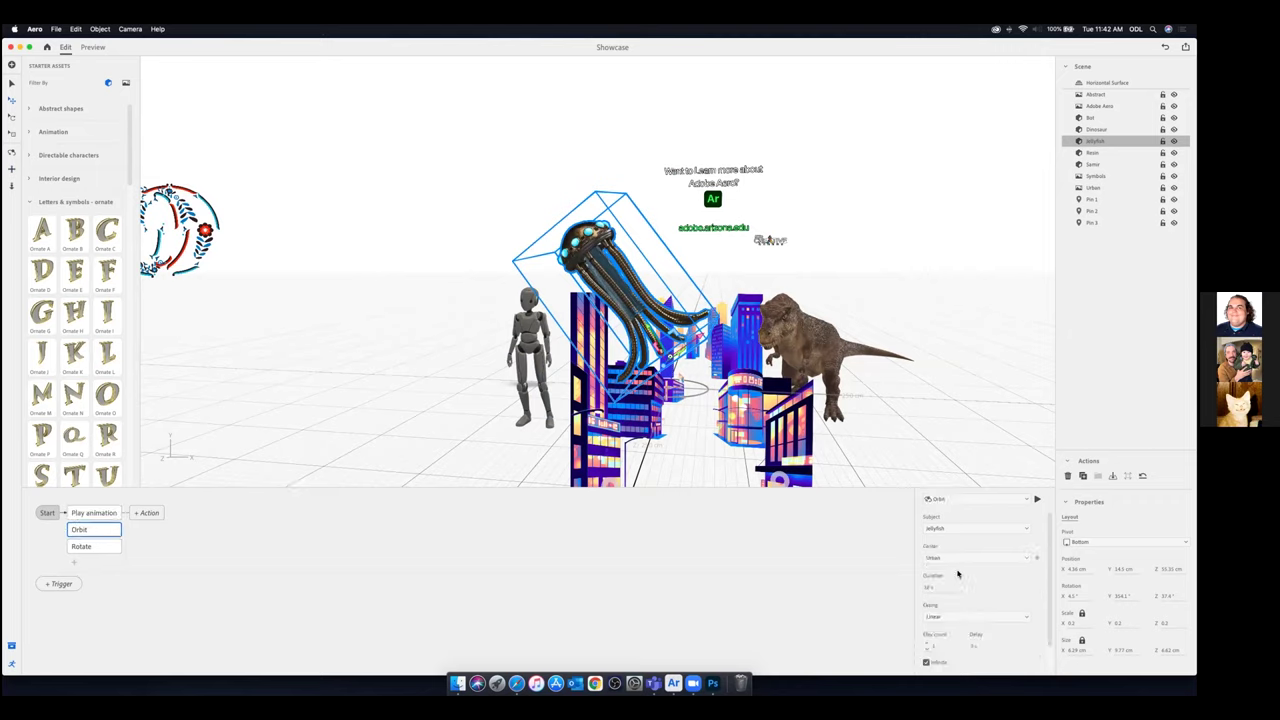
click(1036, 499)
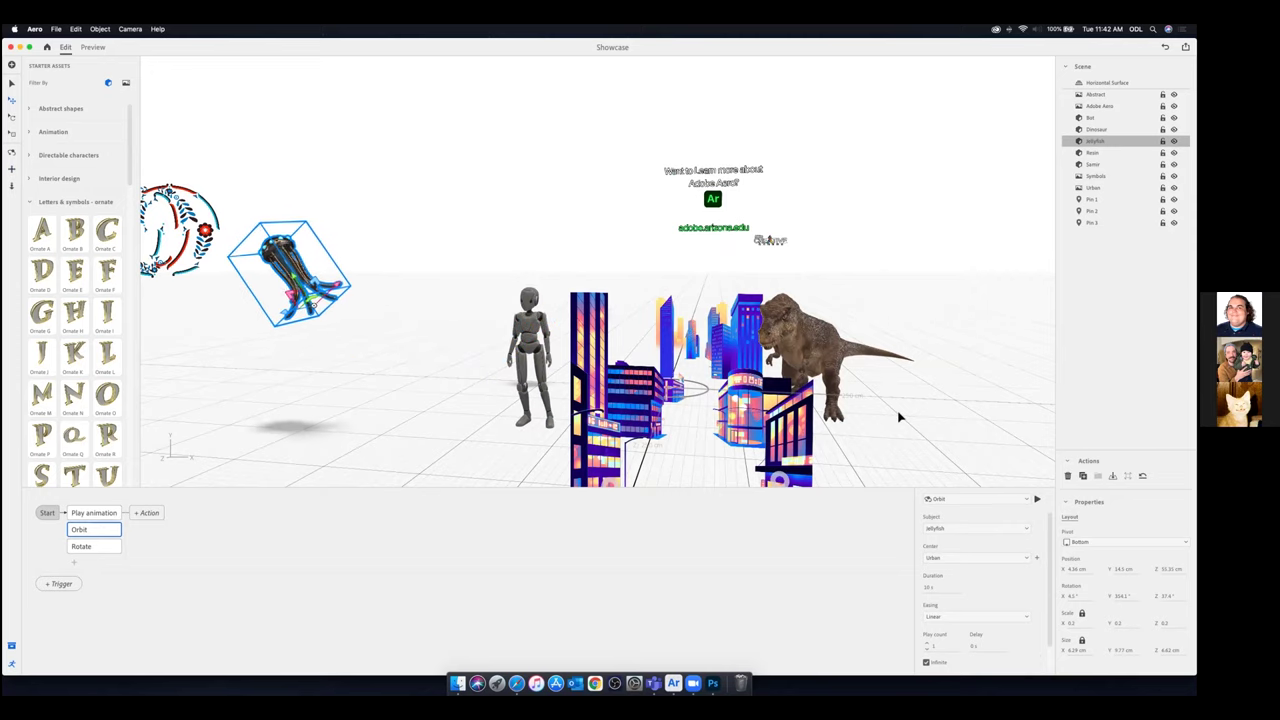
scroll(900, 417, down, 5)
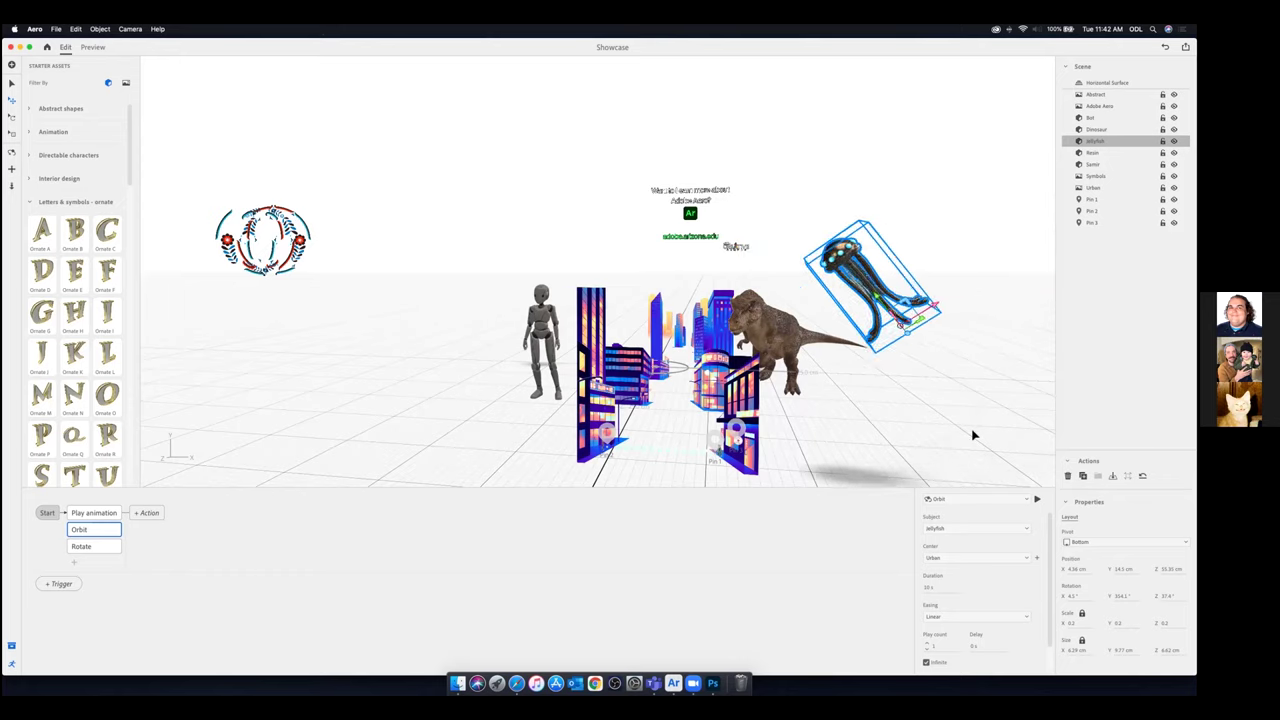
scroll(602, 312, up, 3)
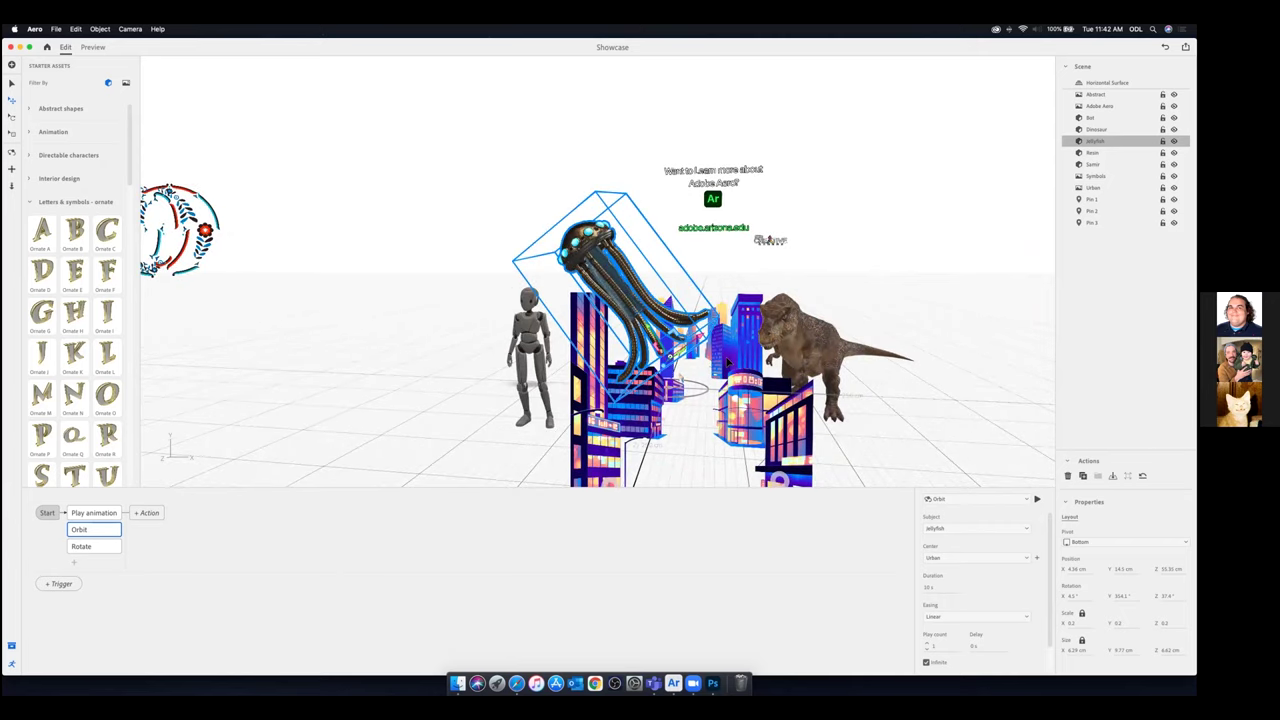
scroll(728, 362, down, 5)
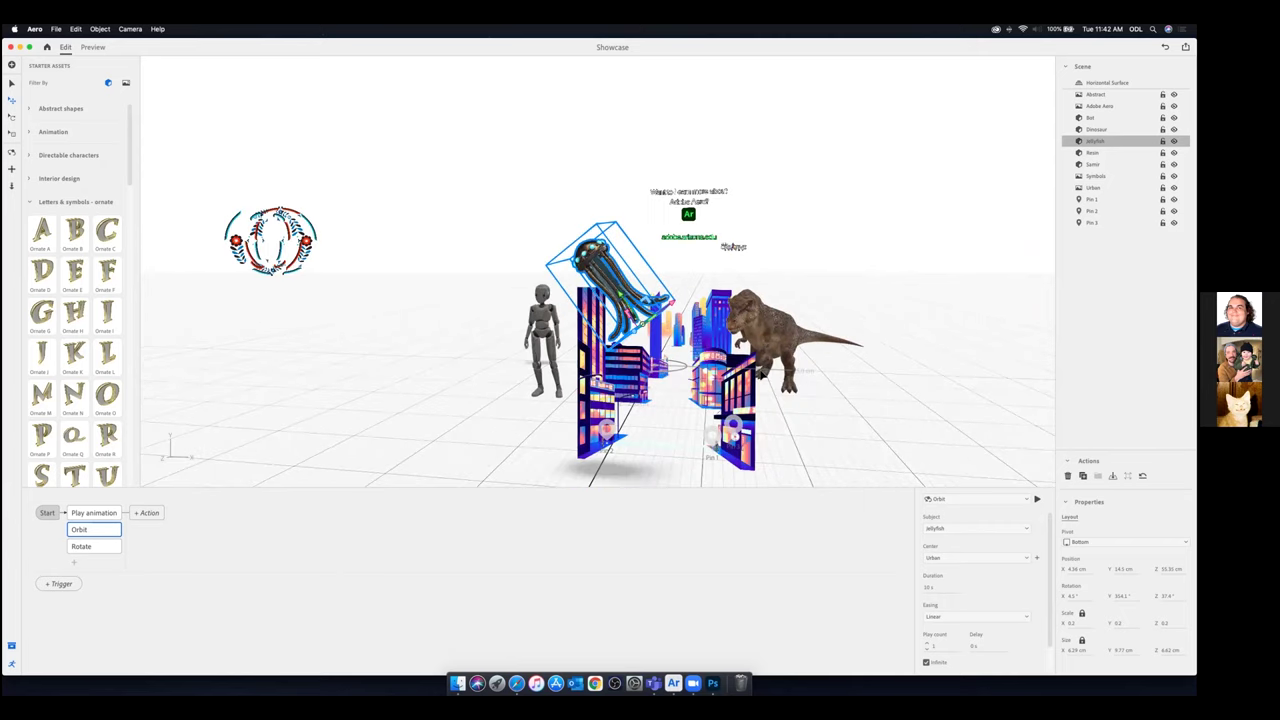
click(1037, 502)
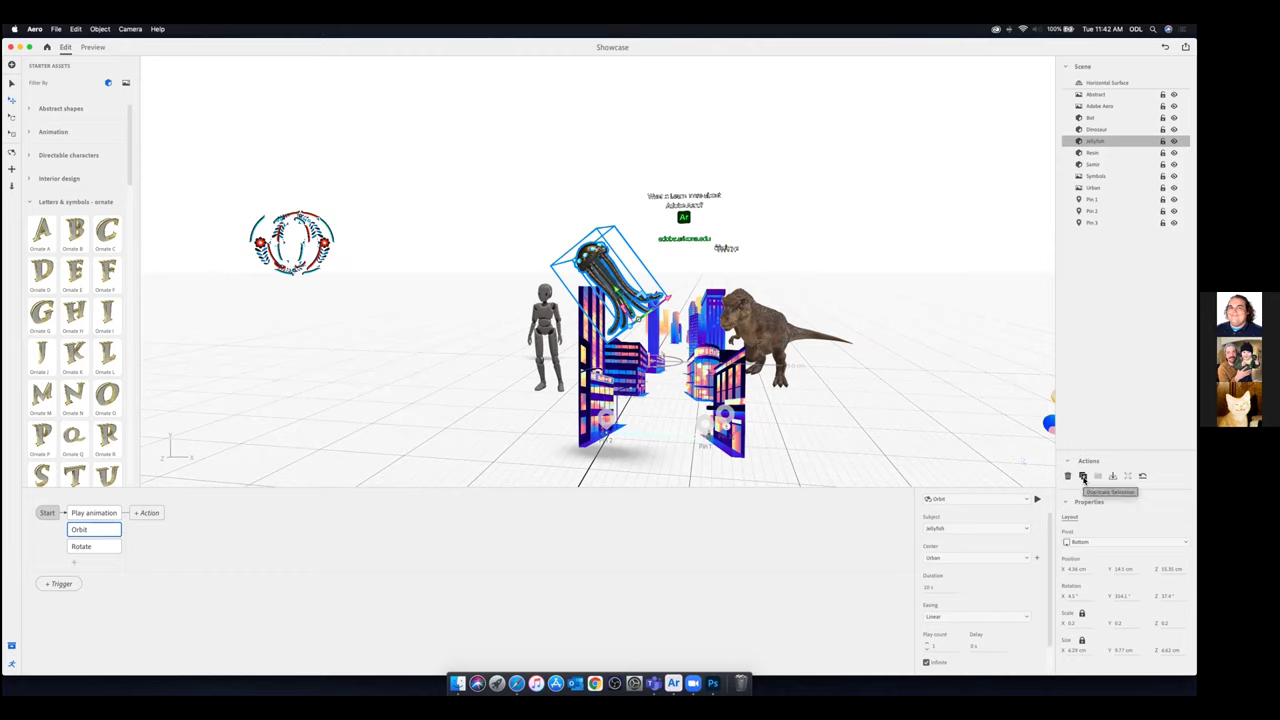
Duplicate the jellyfish and hide the copy, keeping the original visible
click(1083, 477)
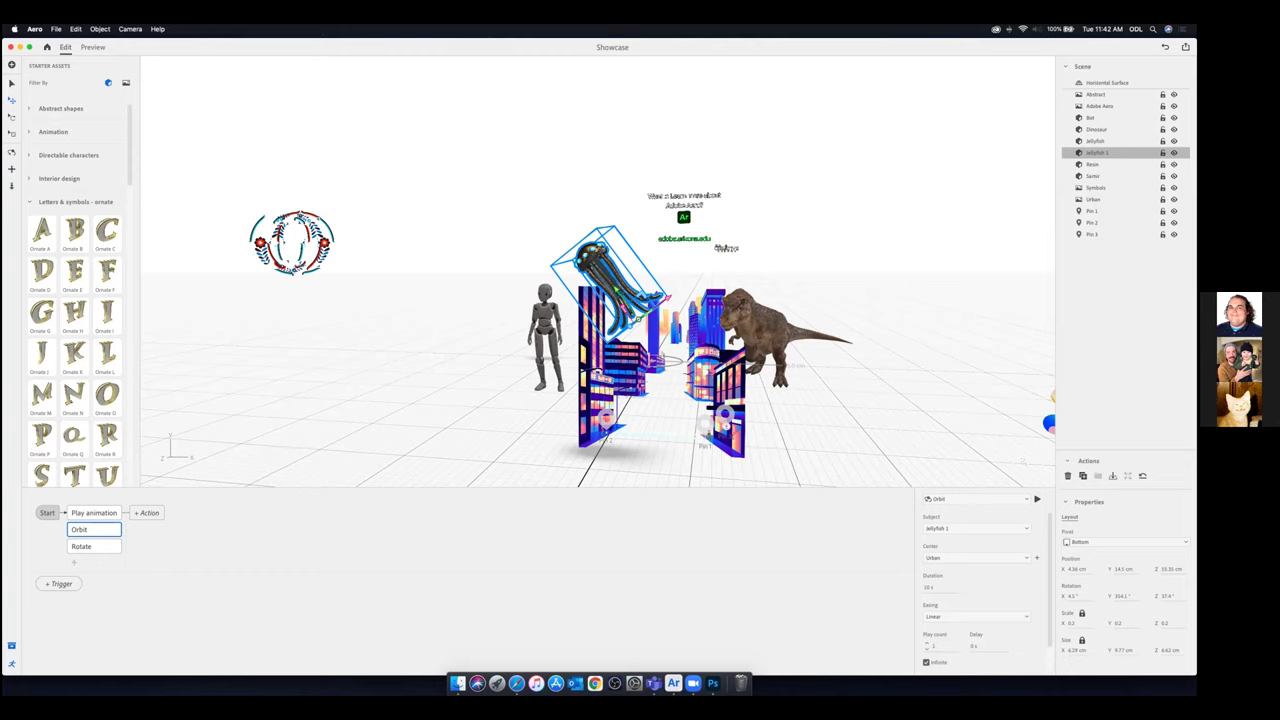
click(1174, 141)
click(1174, 141)
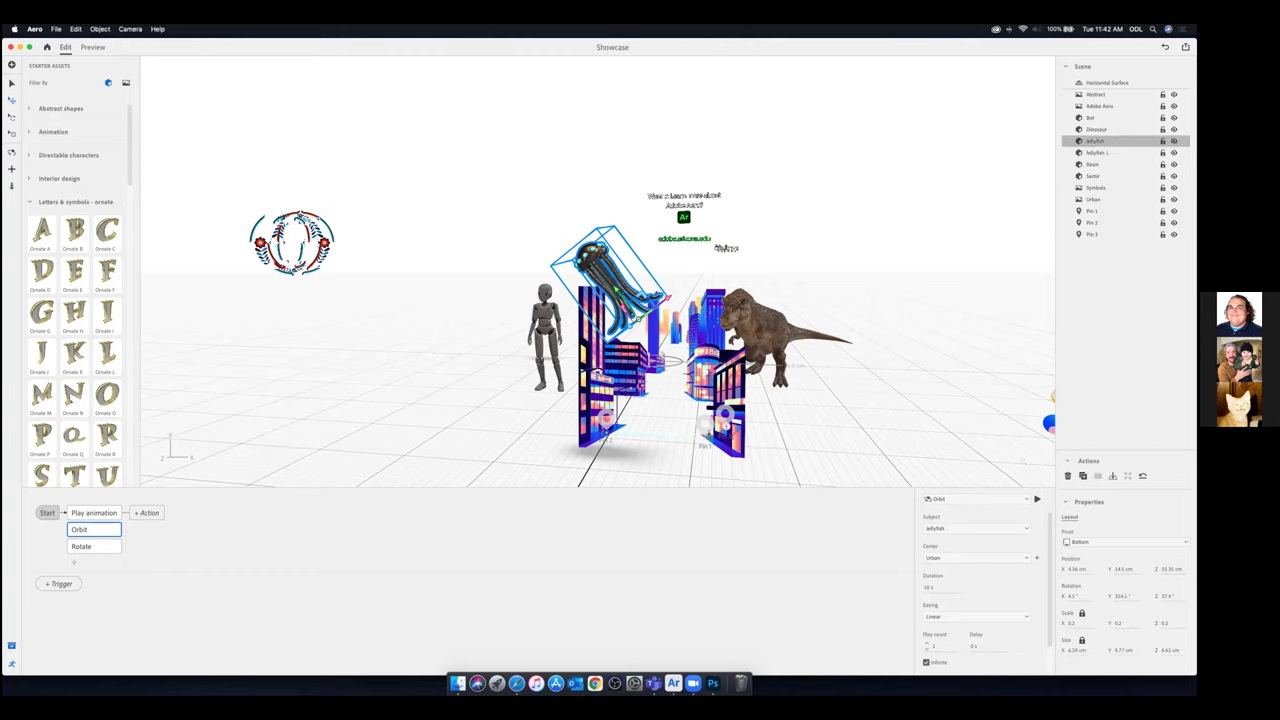
Delete the Rotate action from the original jellyfish and preview the scene
click(84, 547)
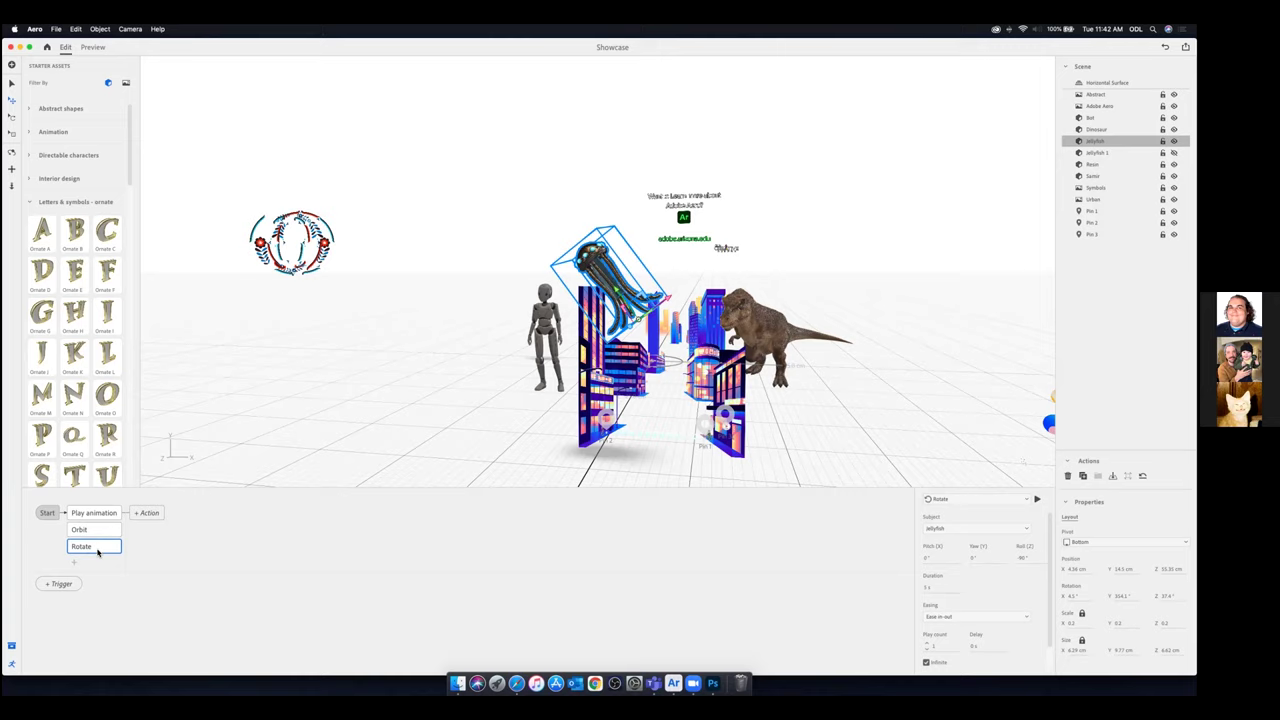
key(BackSpace)
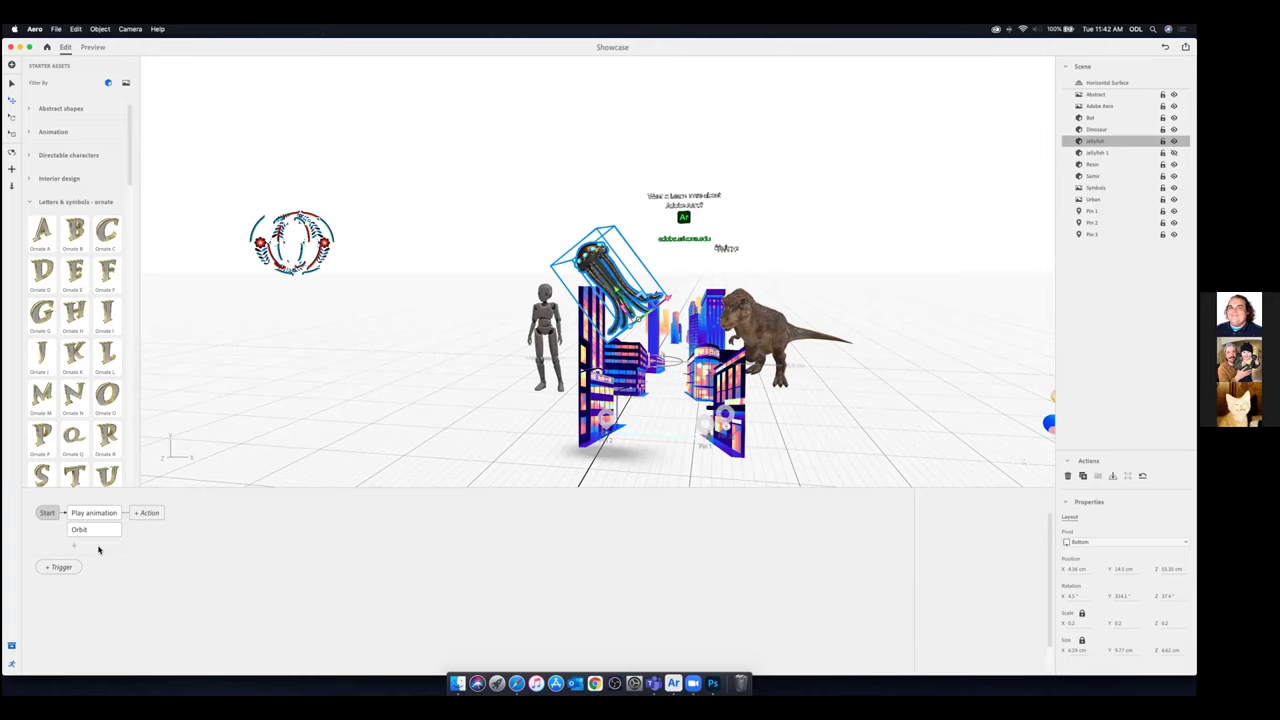
click(90, 48)
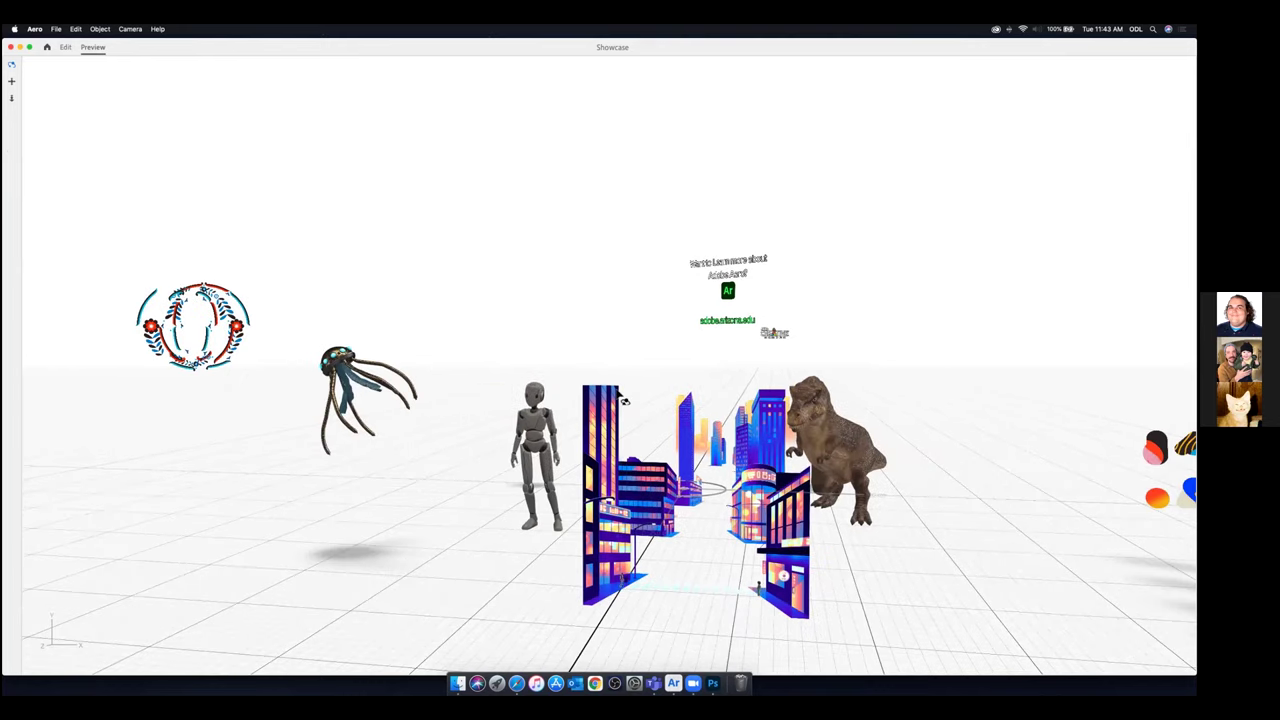
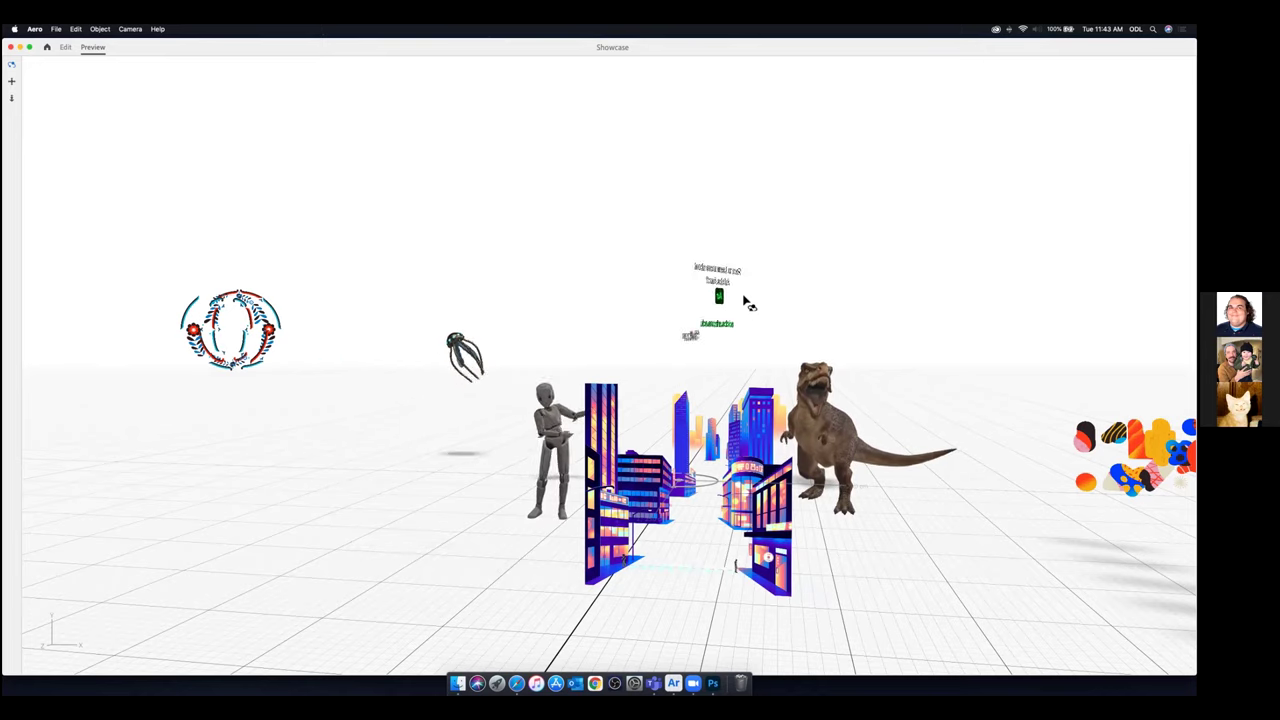
click(65, 47)
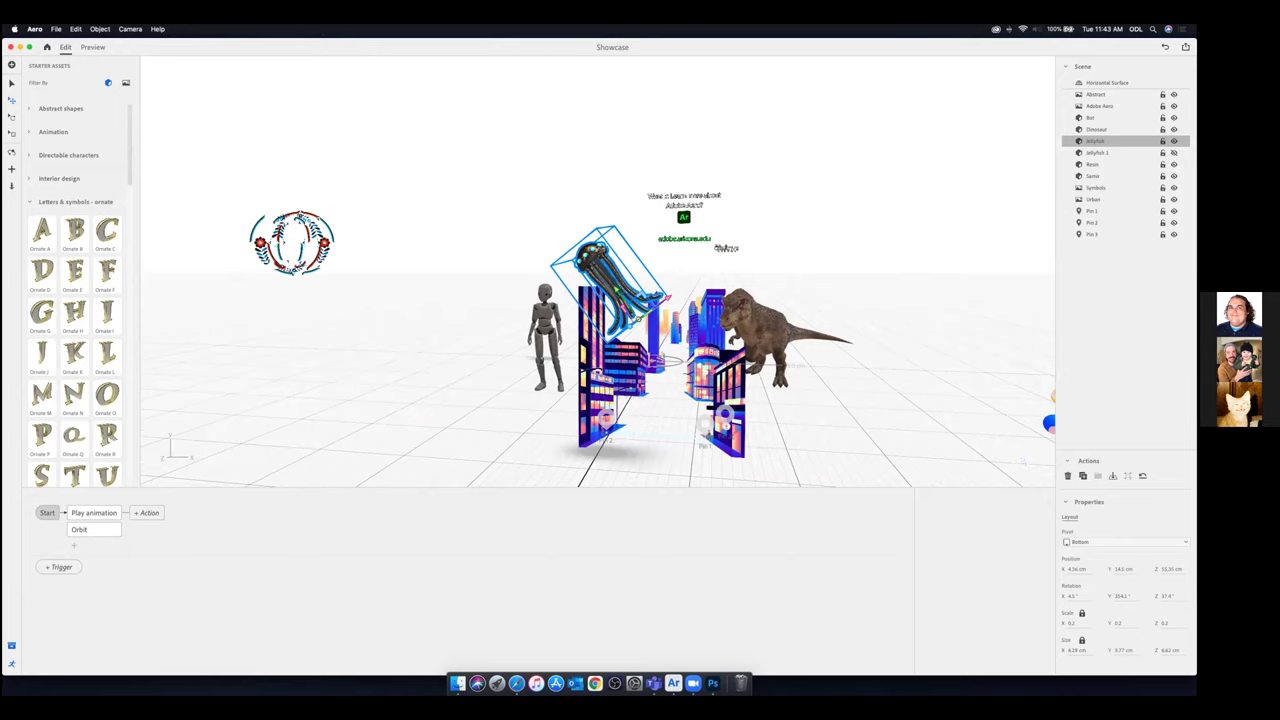
Hide the original jellyfish and show the duplicate, Jellyfish 1
click(1098, 153)
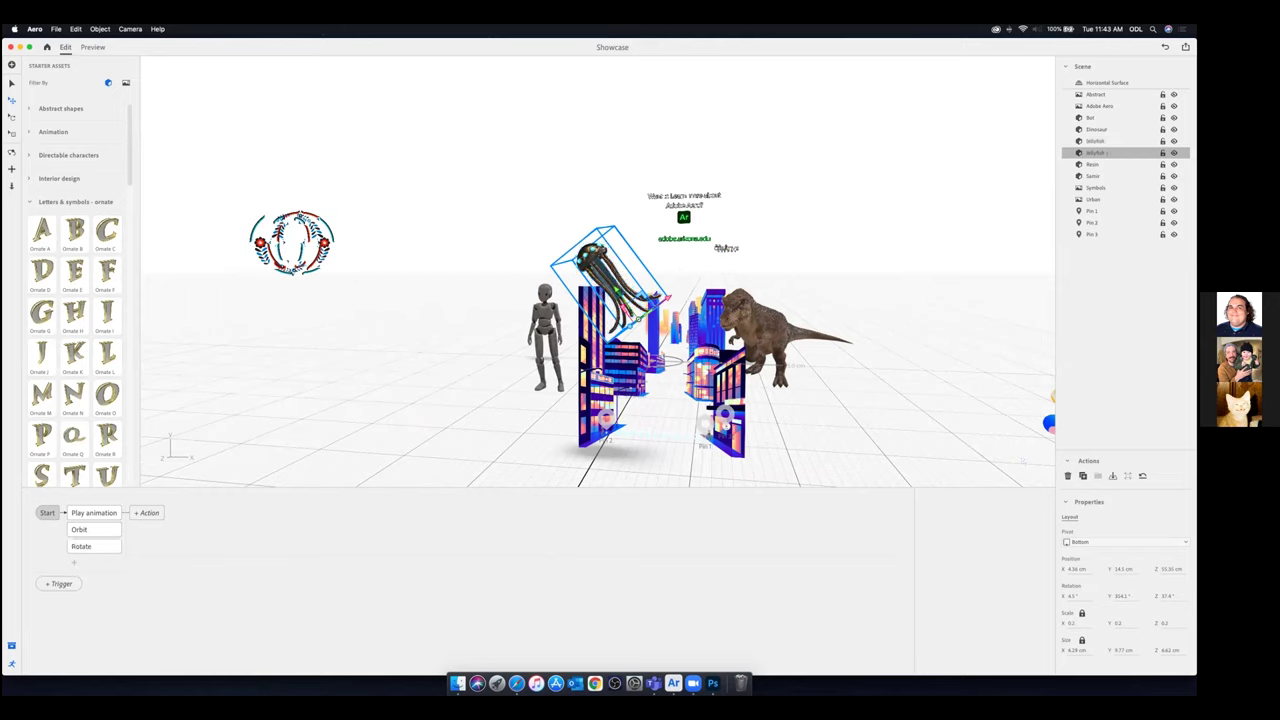
click(1174, 141)
click(1174, 153)
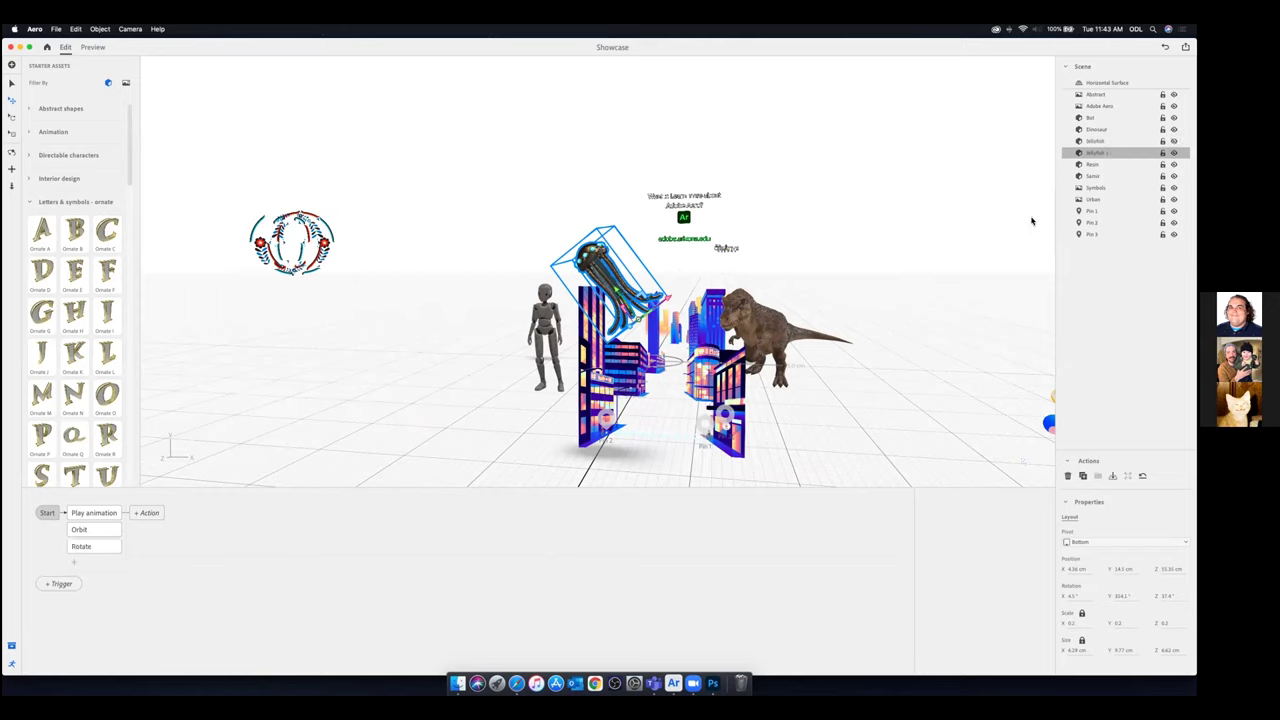
Play the duplicate jellyfish's Rotate, Play animation and Orbit actions one at a time
click(103, 547)
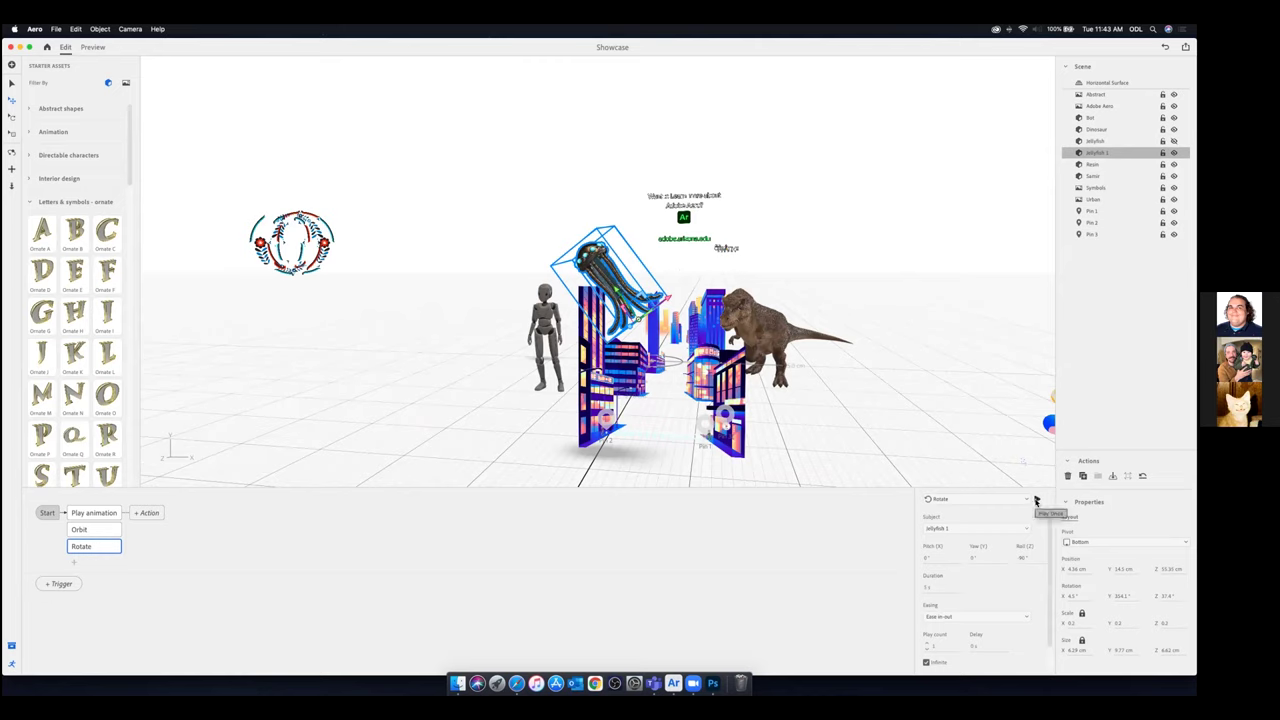
click(1037, 501)
click(87, 513)
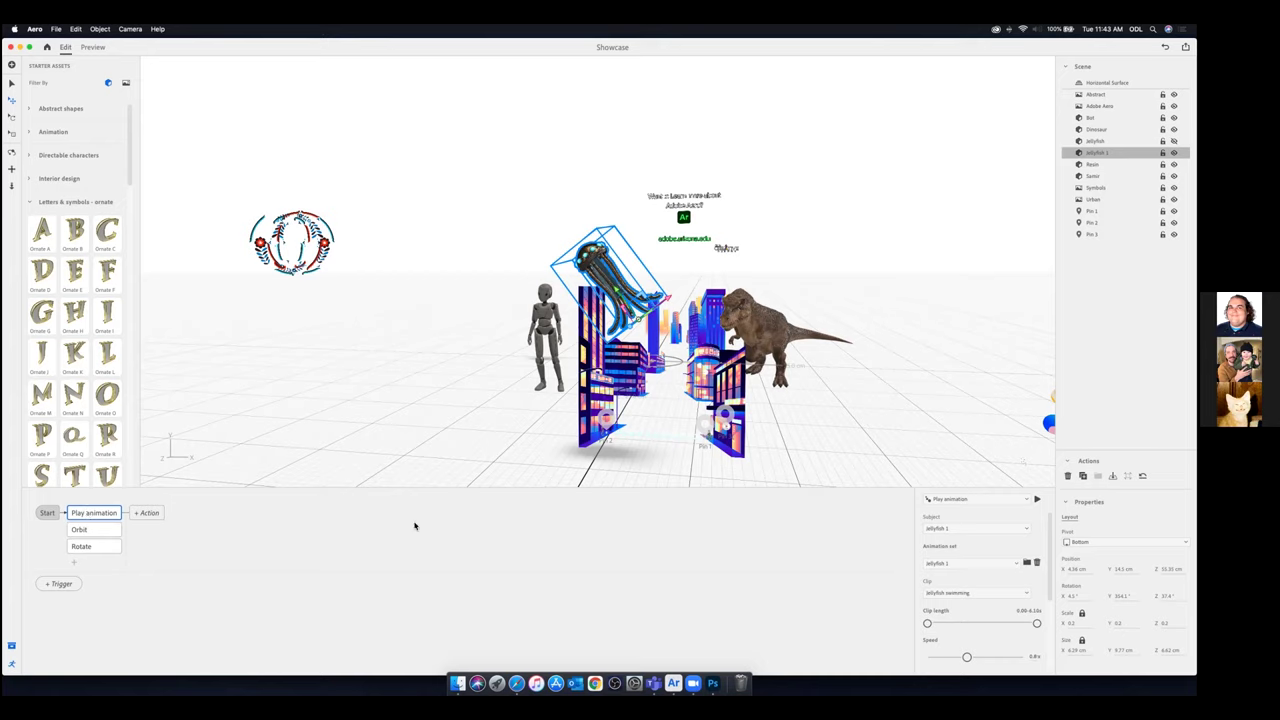
click(1036, 499)
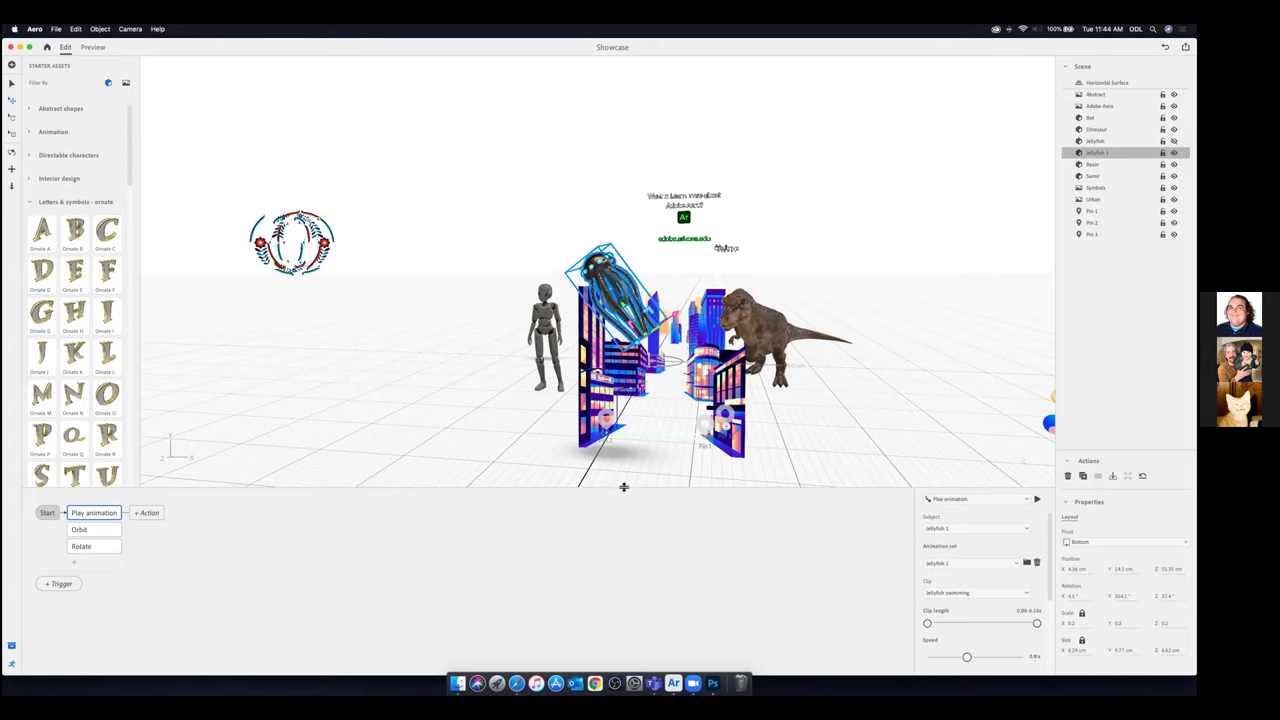
click(78, 534)
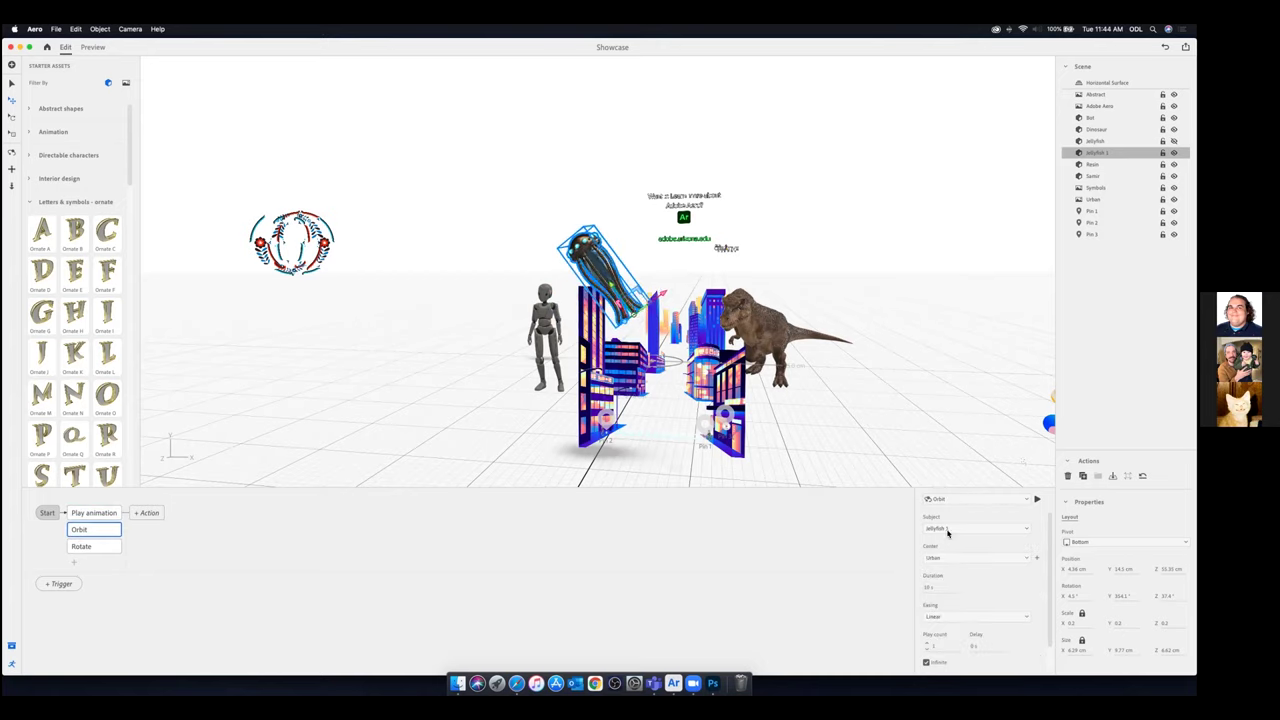
click(1038, 501)
Replay the duplicate jellyfish's Rotate action, check its Infinite and Back and forth options, and preview the scene
click(102, 547)
click(1038, 501)
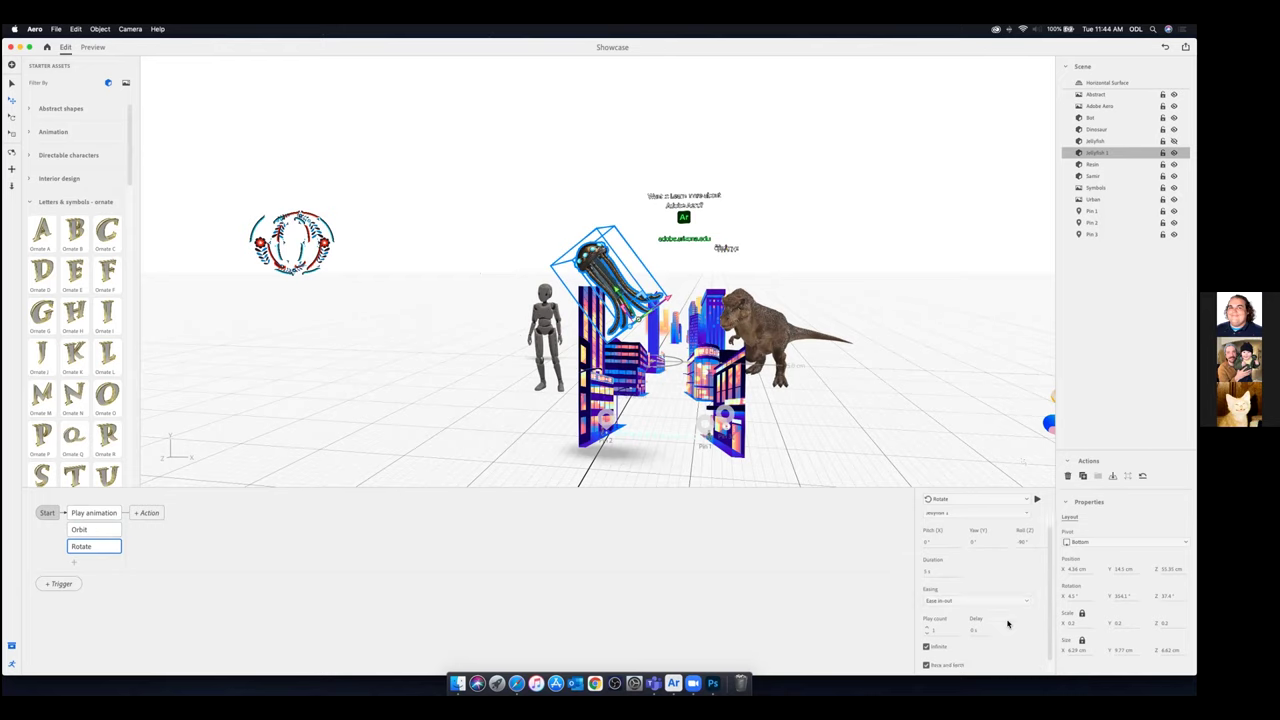
scroll(1029, 645, down, 2)
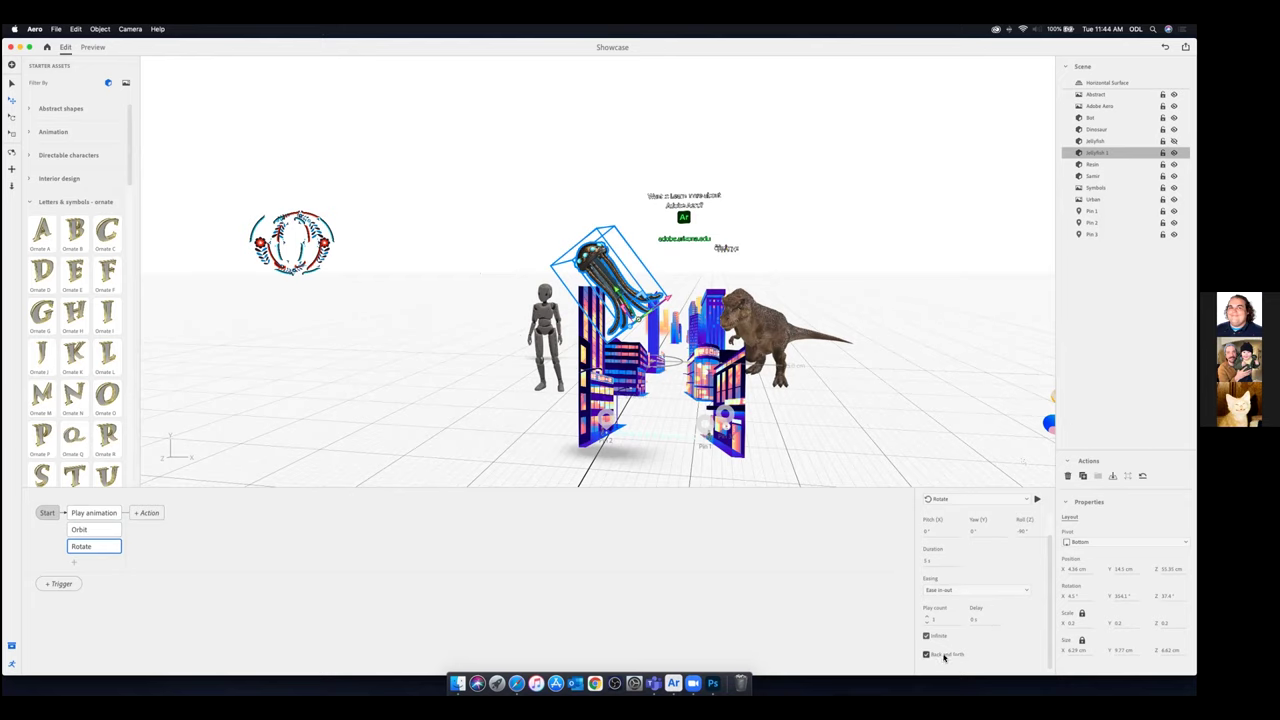
click(98, 48)
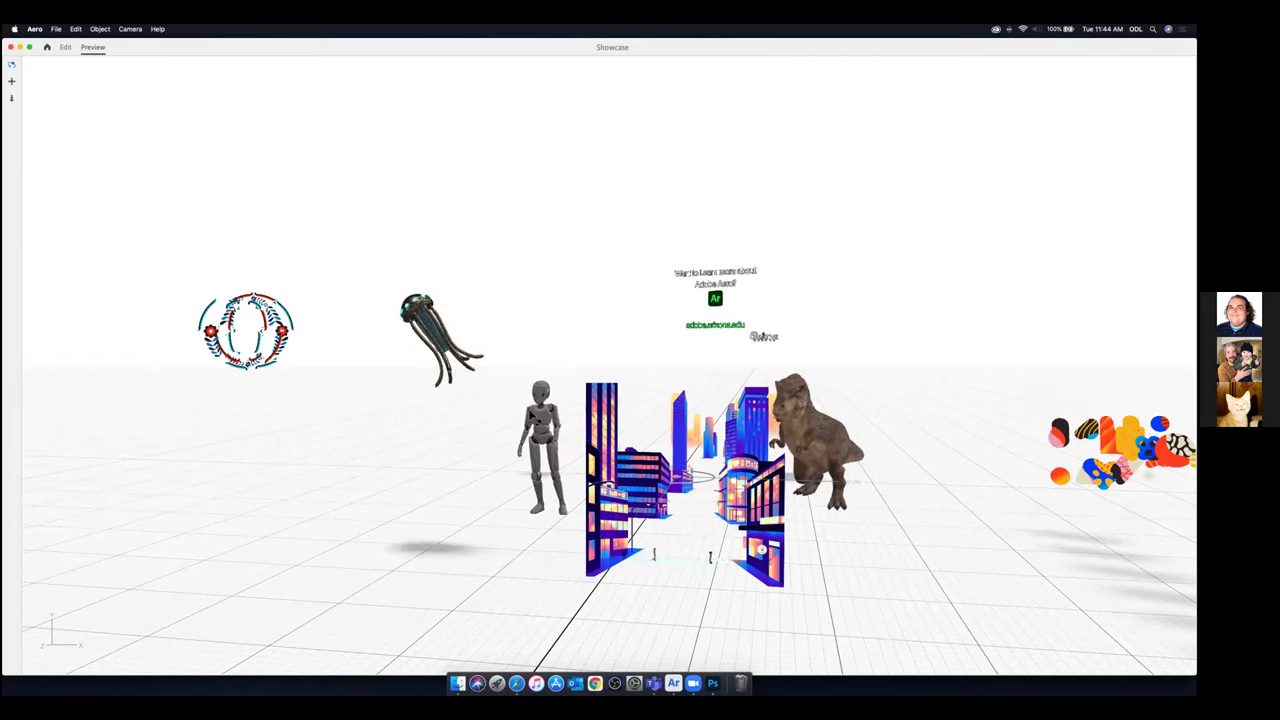
click(65, 47)
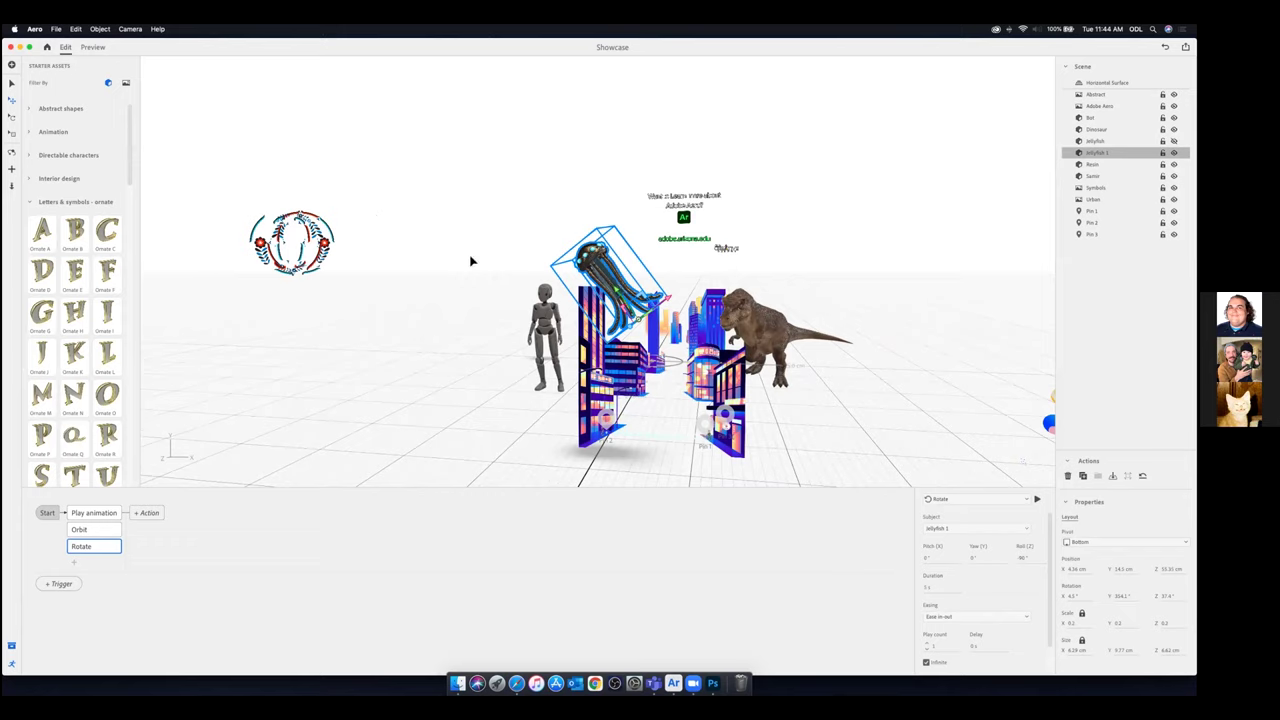
Create a share link with a scannable code for the Showcase project
click(1186, 47)
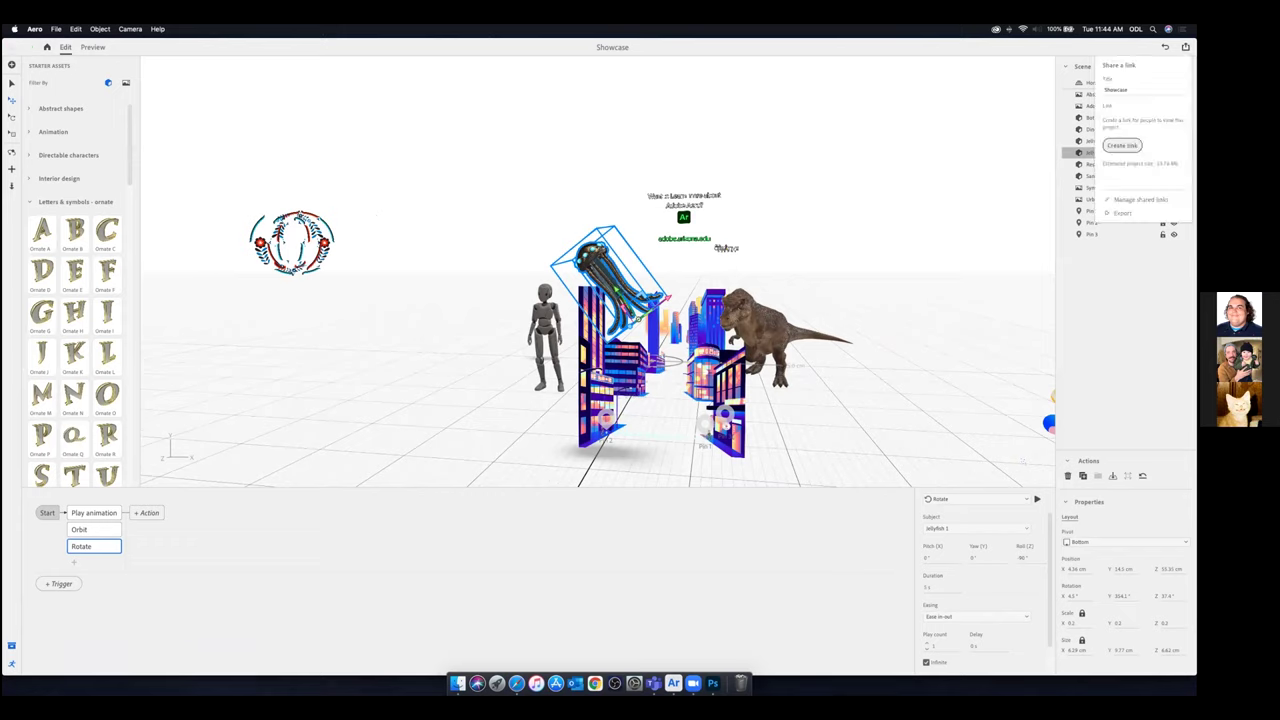
click(1122, 146)
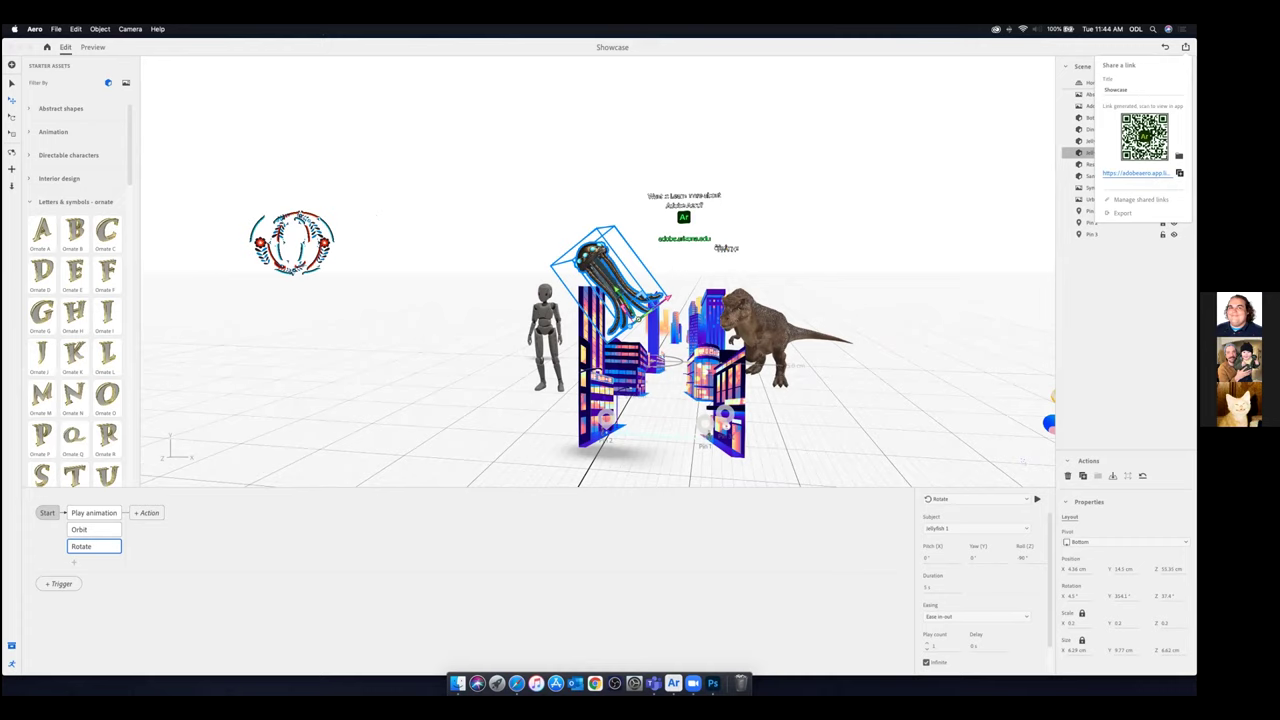
click(561, 49)
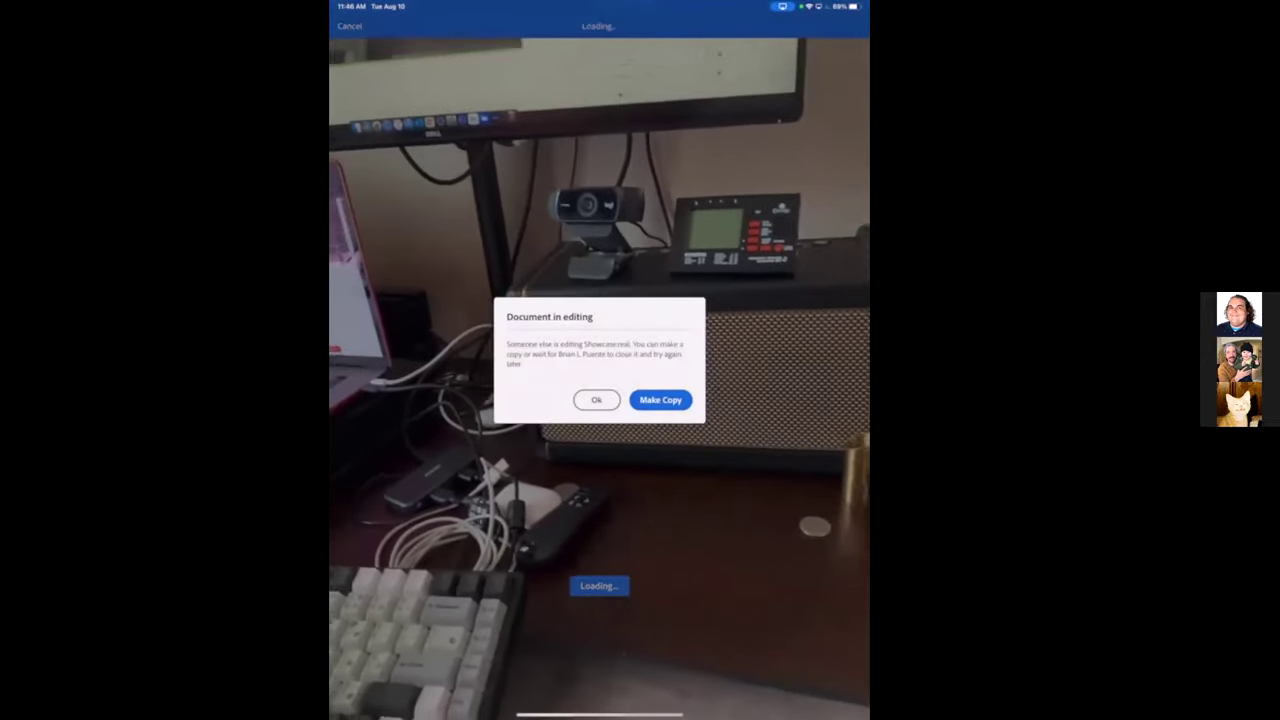
Make a copy of the Showcase project on the tablet and preview it in augmented reality
click(660, 400)
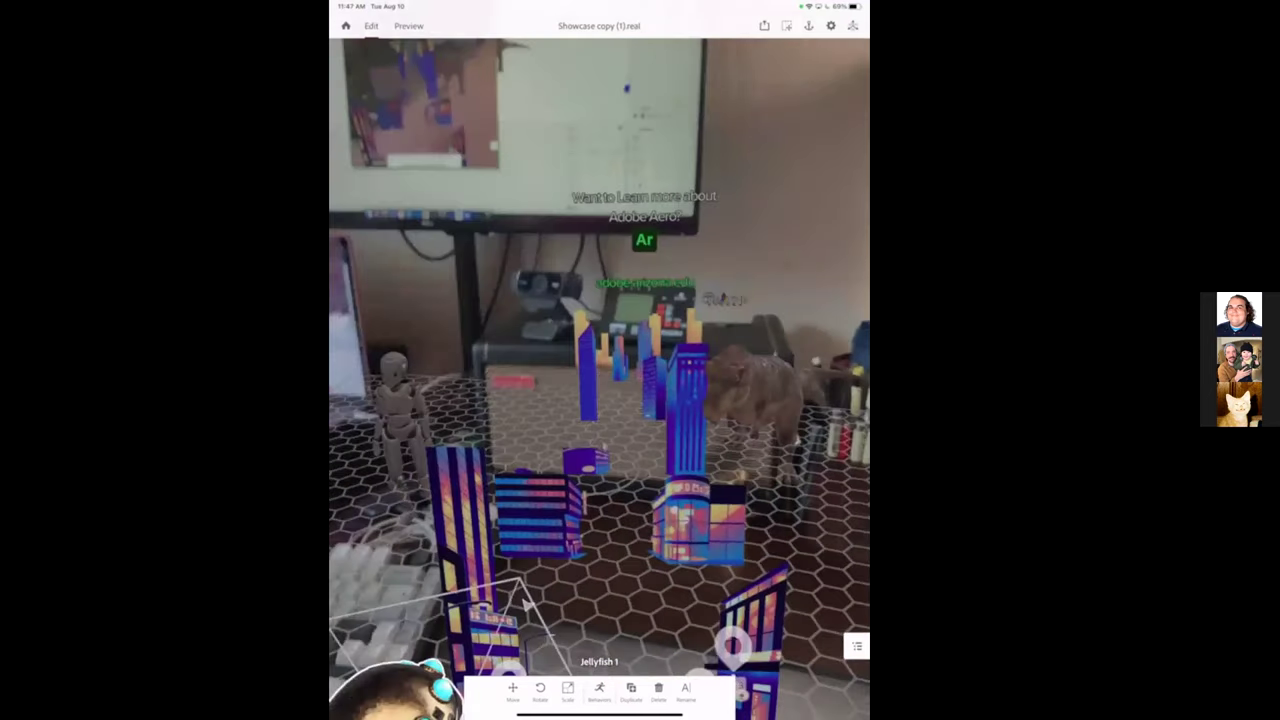
click(408, 26)
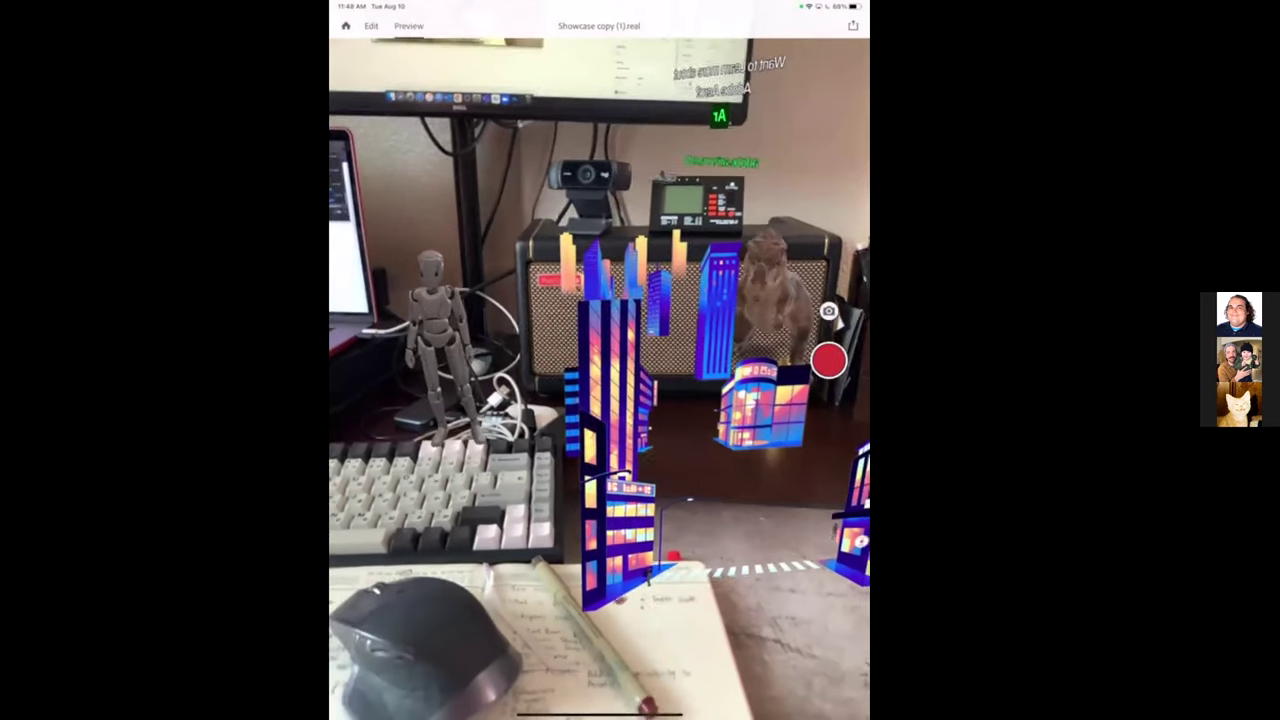
Open the sharing and export options for the Showcase copy on the tablet
click(853, 26)
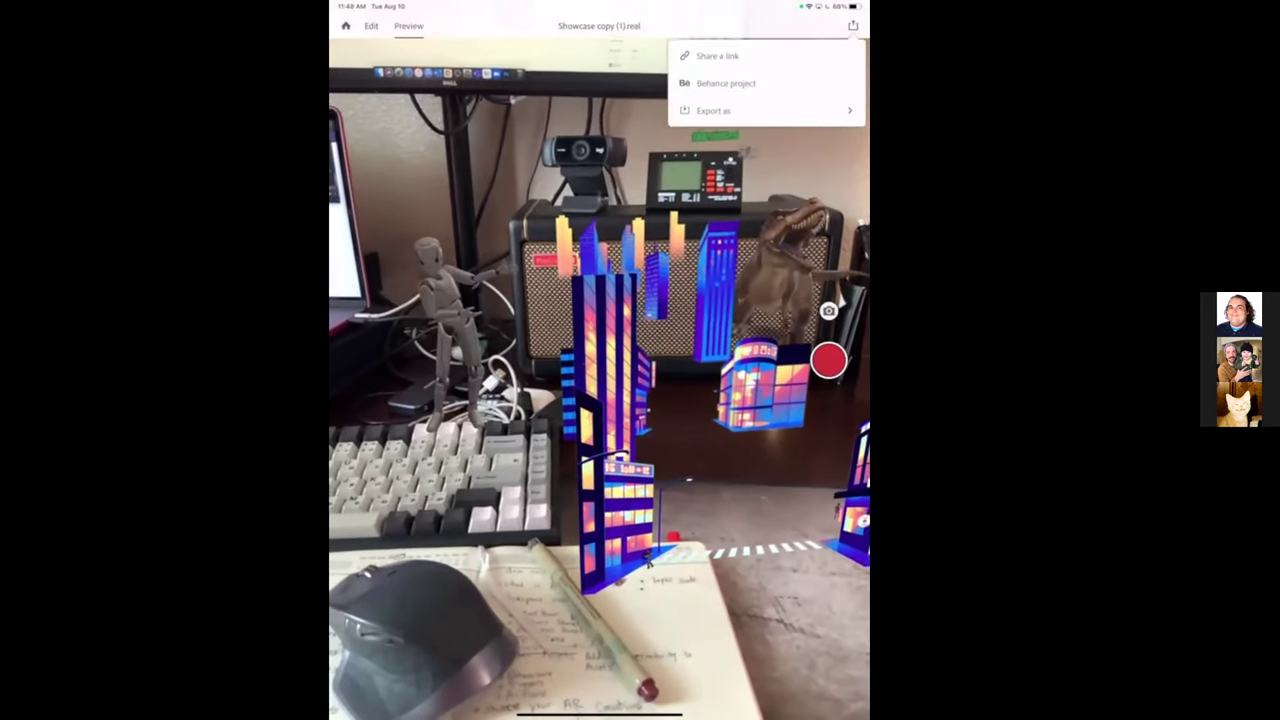